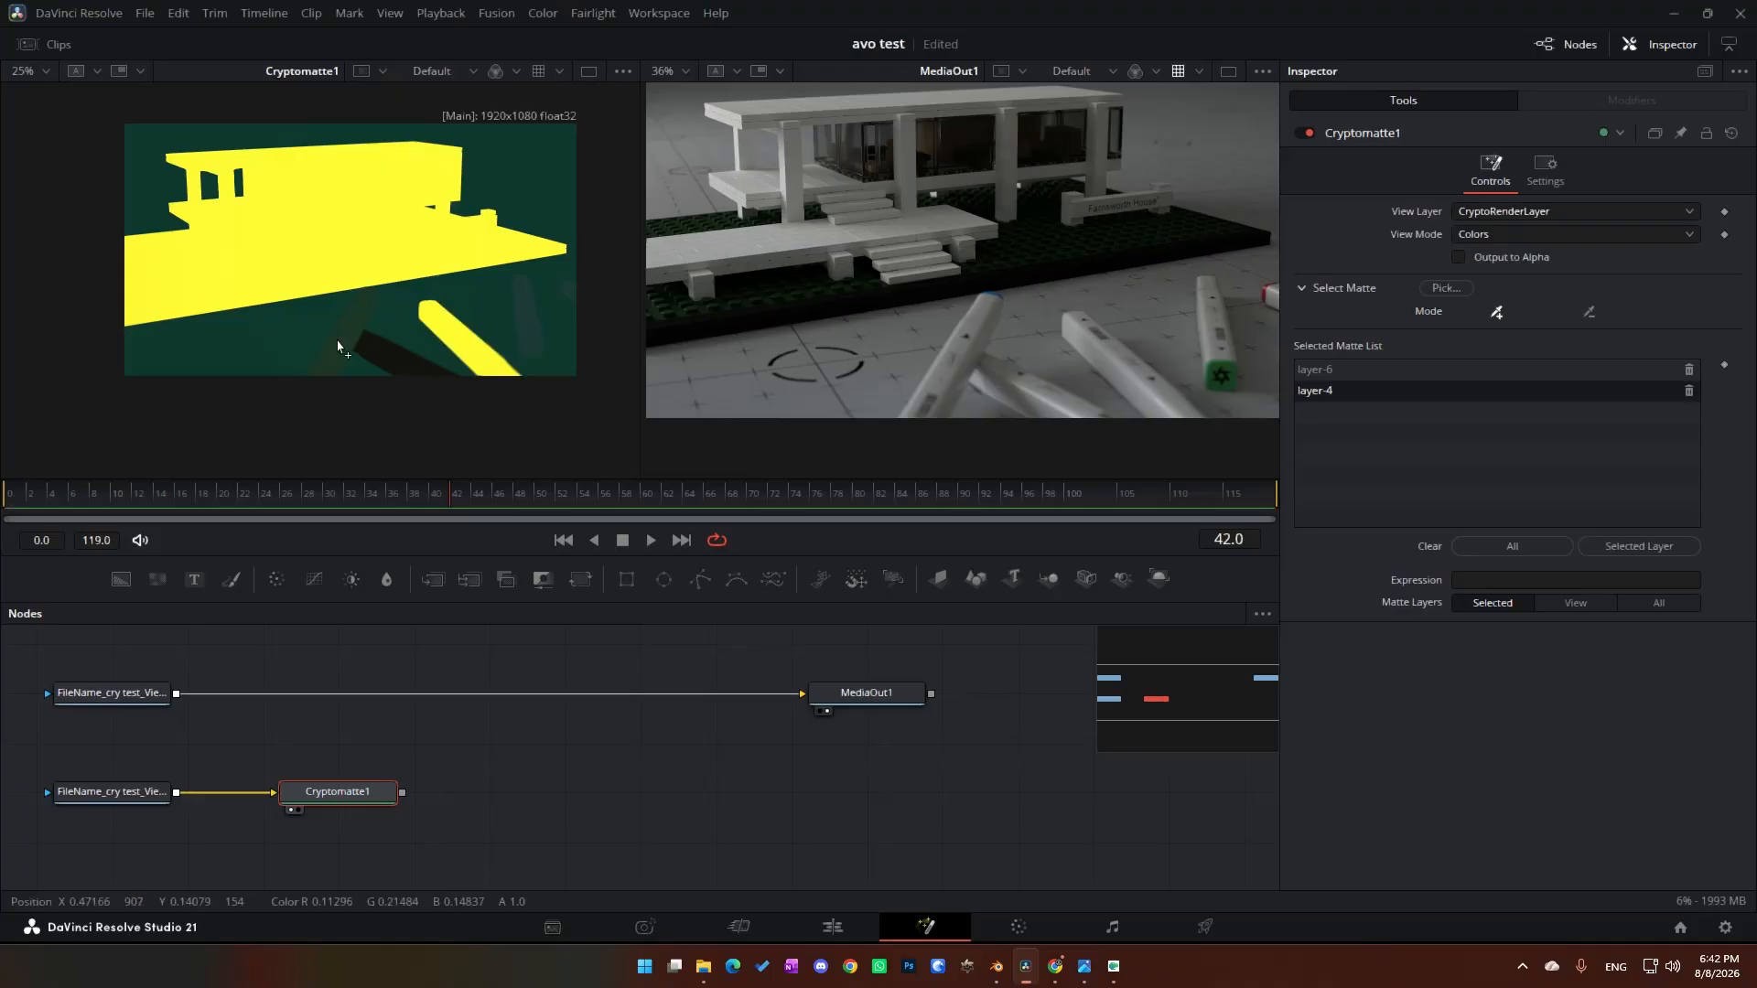
Step: Sample a spot in the Cryptomatte1 preview and choose another View Mode for the node
left_click(346, 347)
left_click(1482, 236)
left_click(1486, 325)
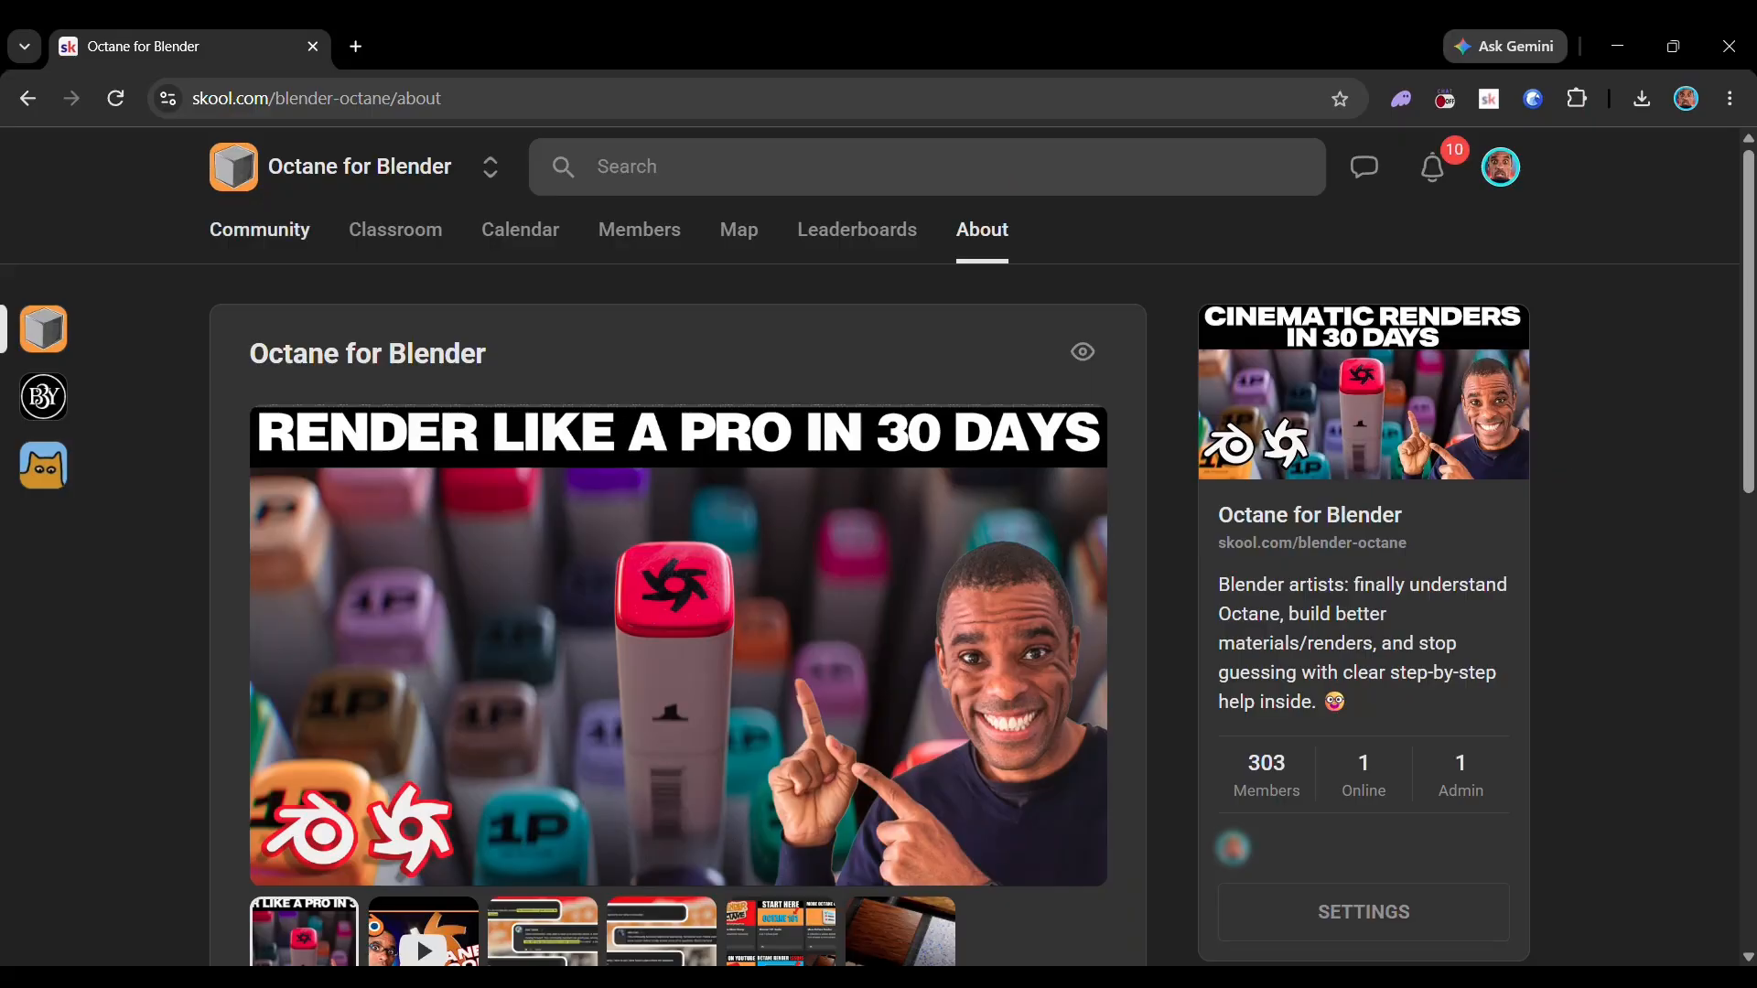
Step: Browse the Community and Classroom pages of the Octane for Blender group
left_click(259, 229)
left_click(396, 228)
scroll(868, 549, "down", 20)
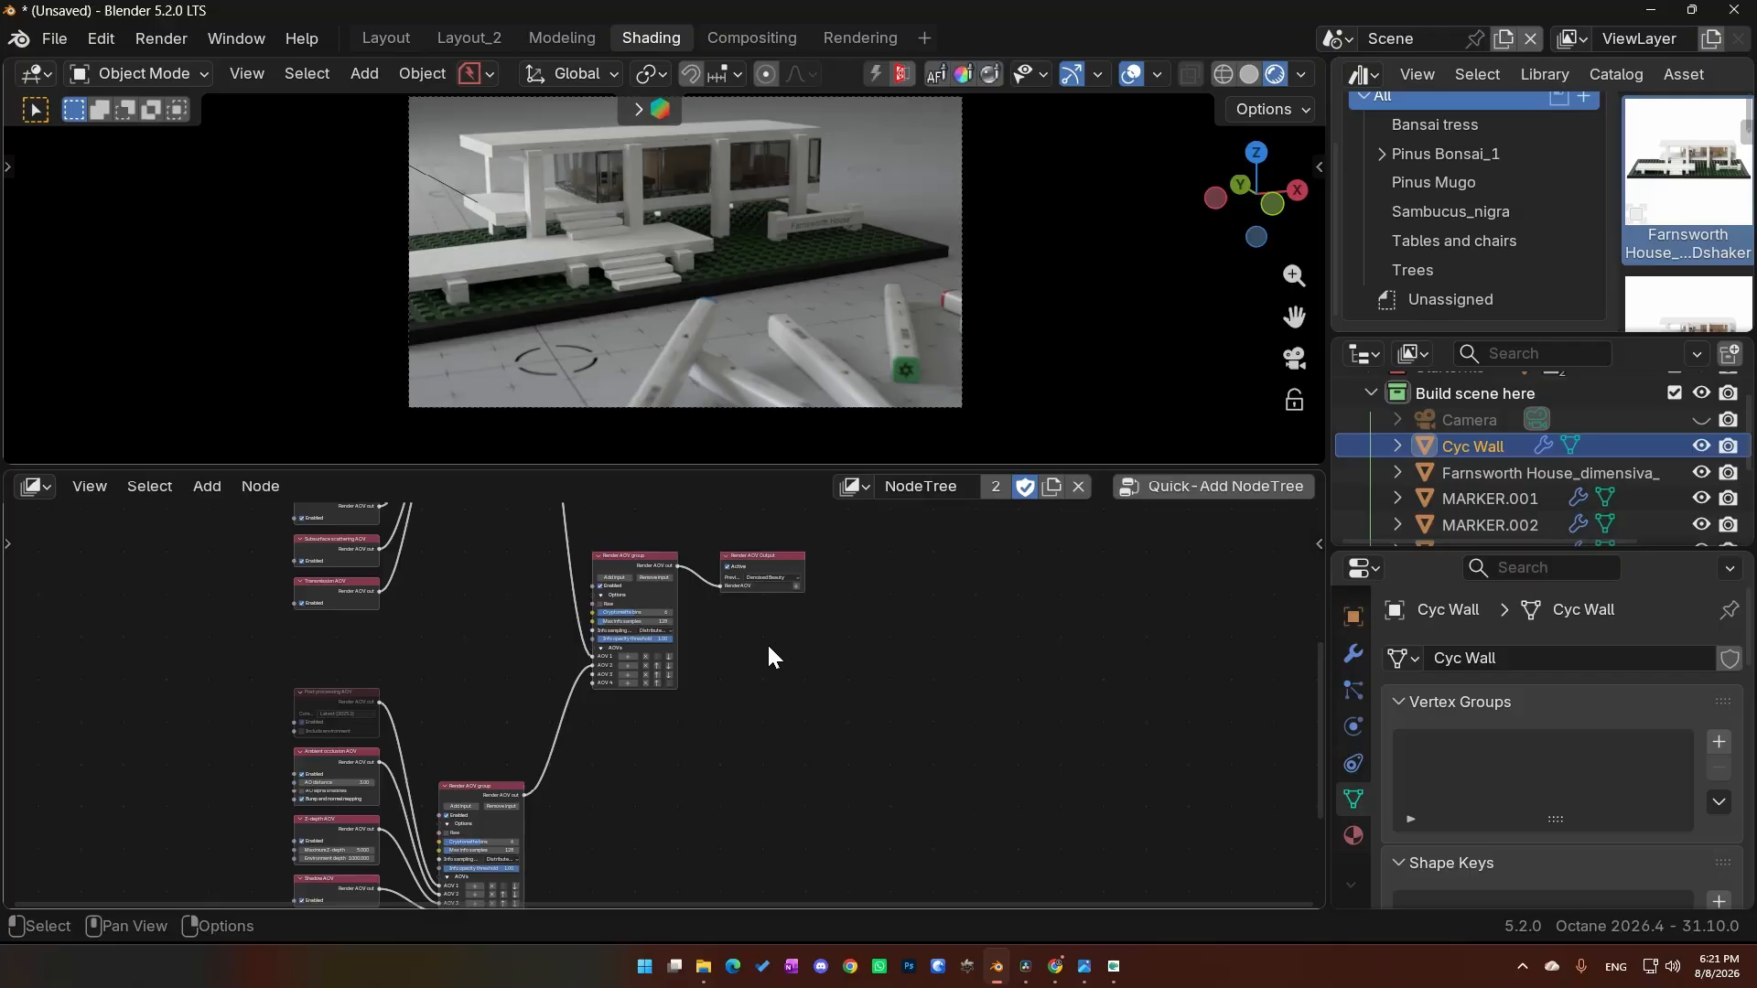
Step: Add a Cryptomatte AOV node connected to the AOV 3 input of the final Render AOV group
scroll(748, 648, "down", 5)
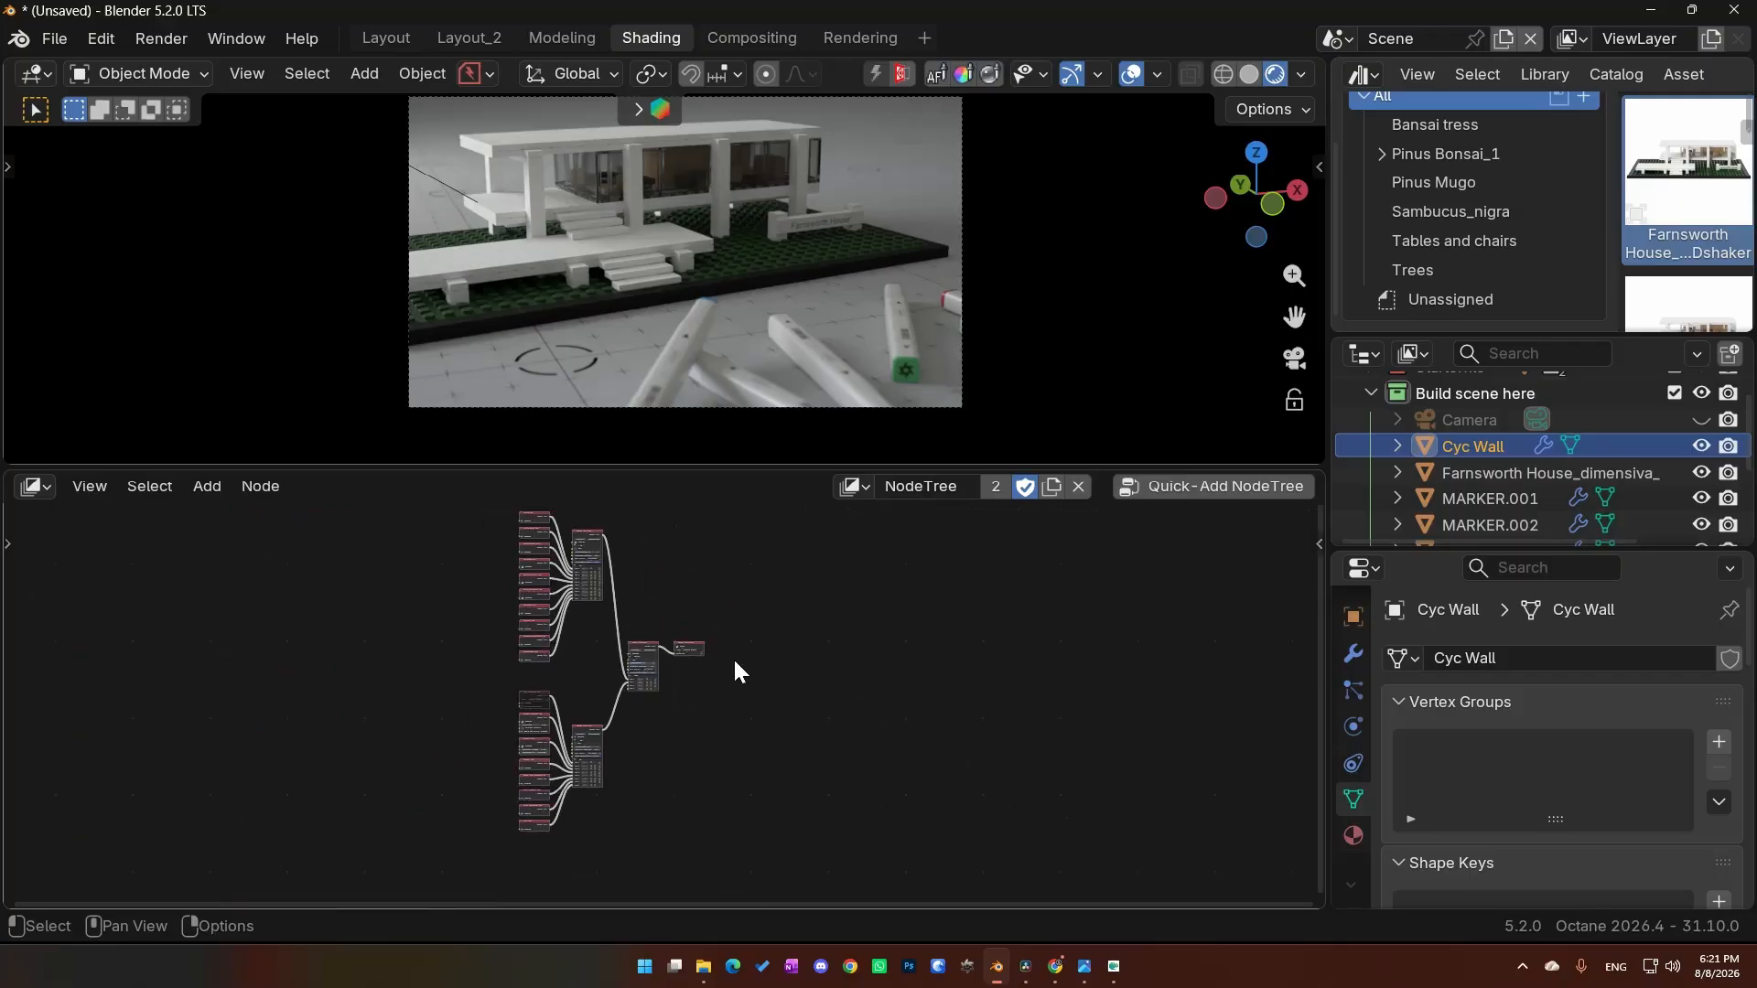
scroll(683, 688, "up", 2)
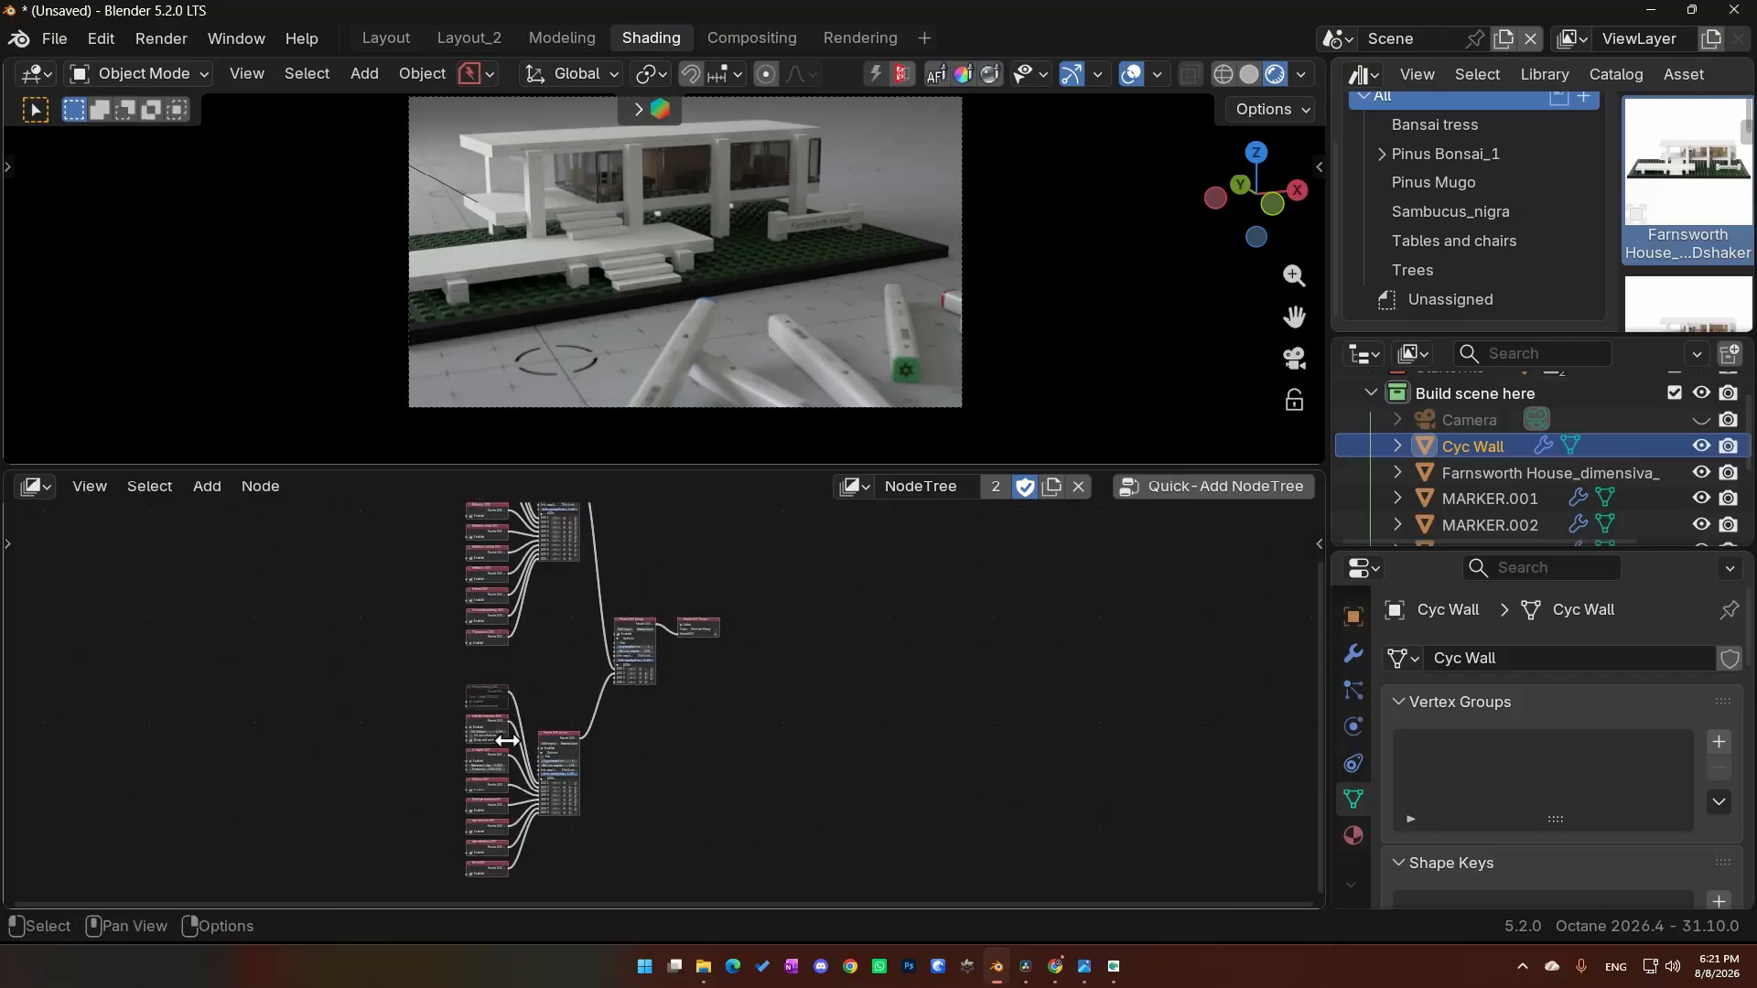
scroll(683, 780, "up", 4)
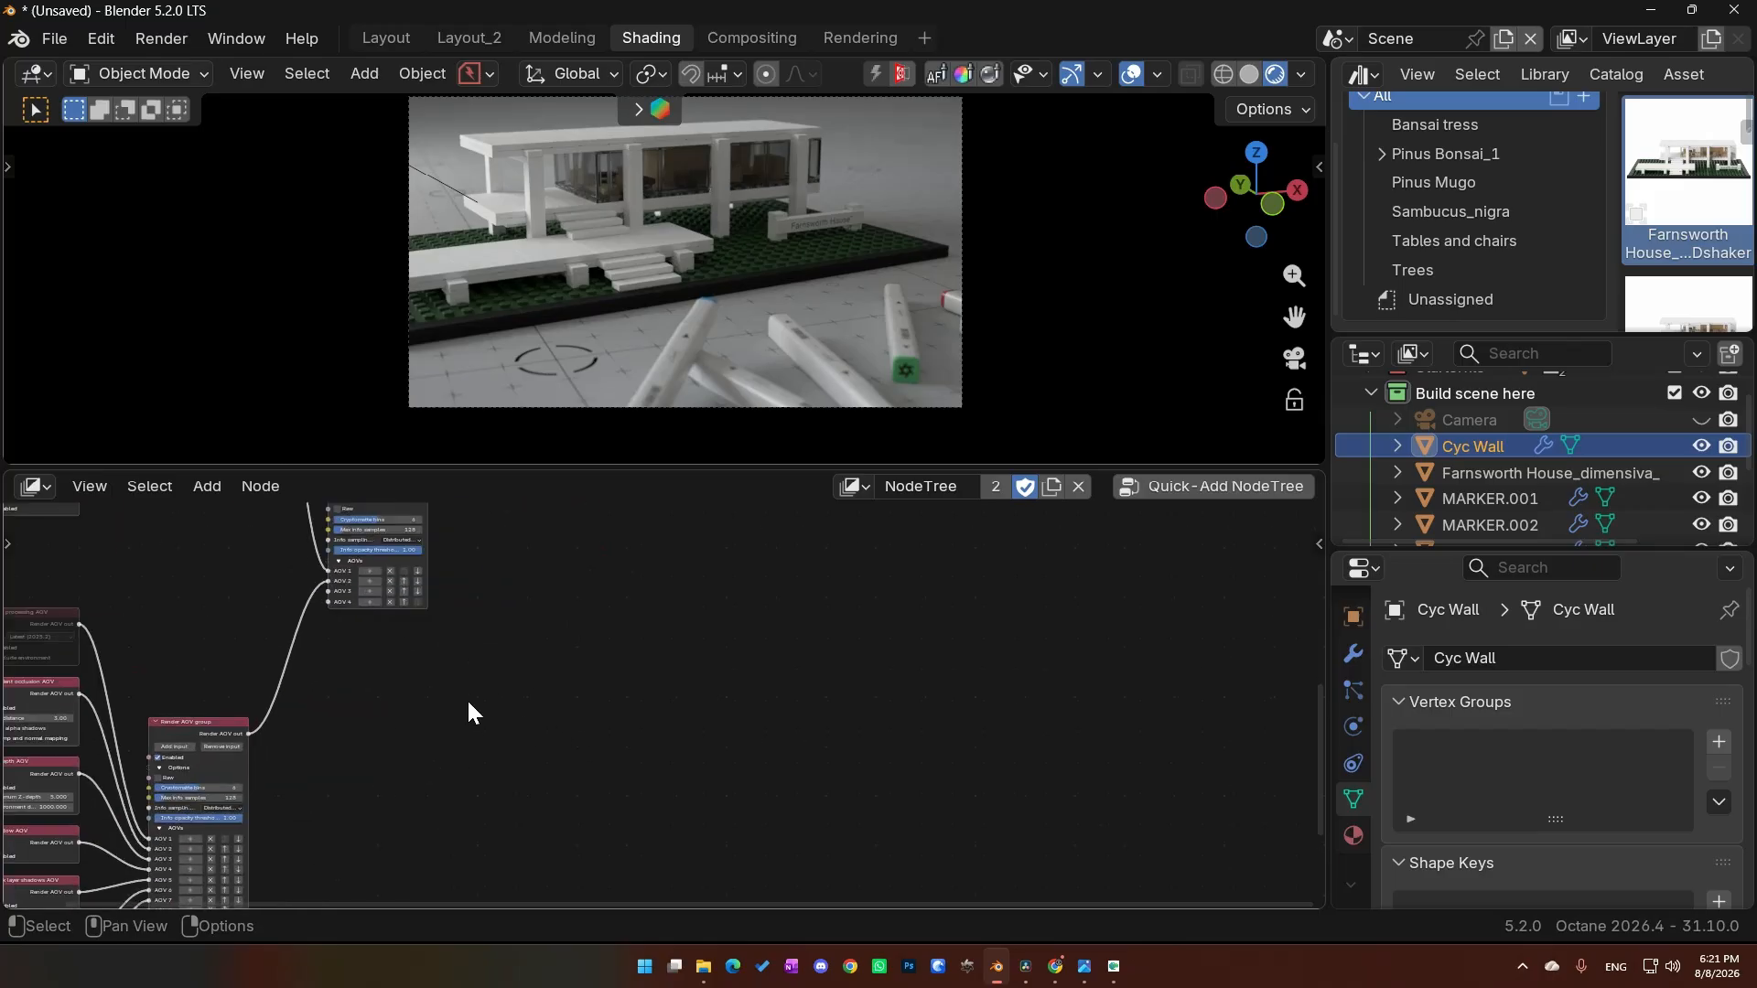
scroll(714, 764, "up", 3)
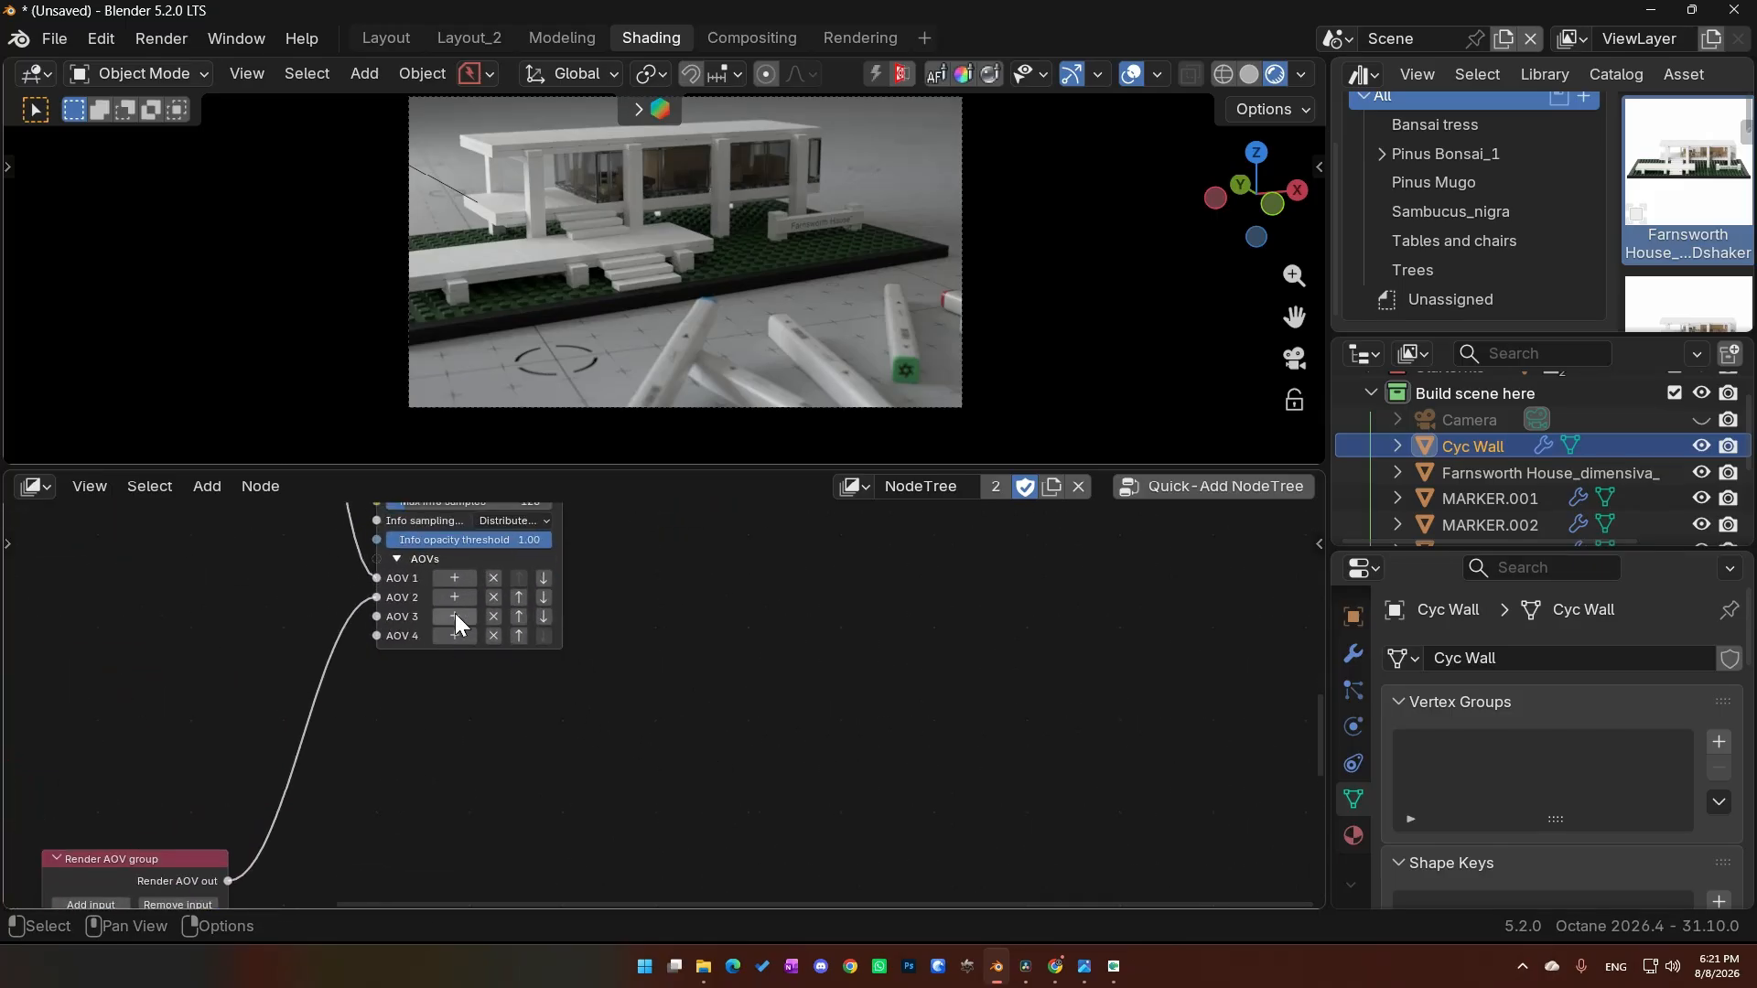
left_click(455, 615)
mouse_move(456, 646)
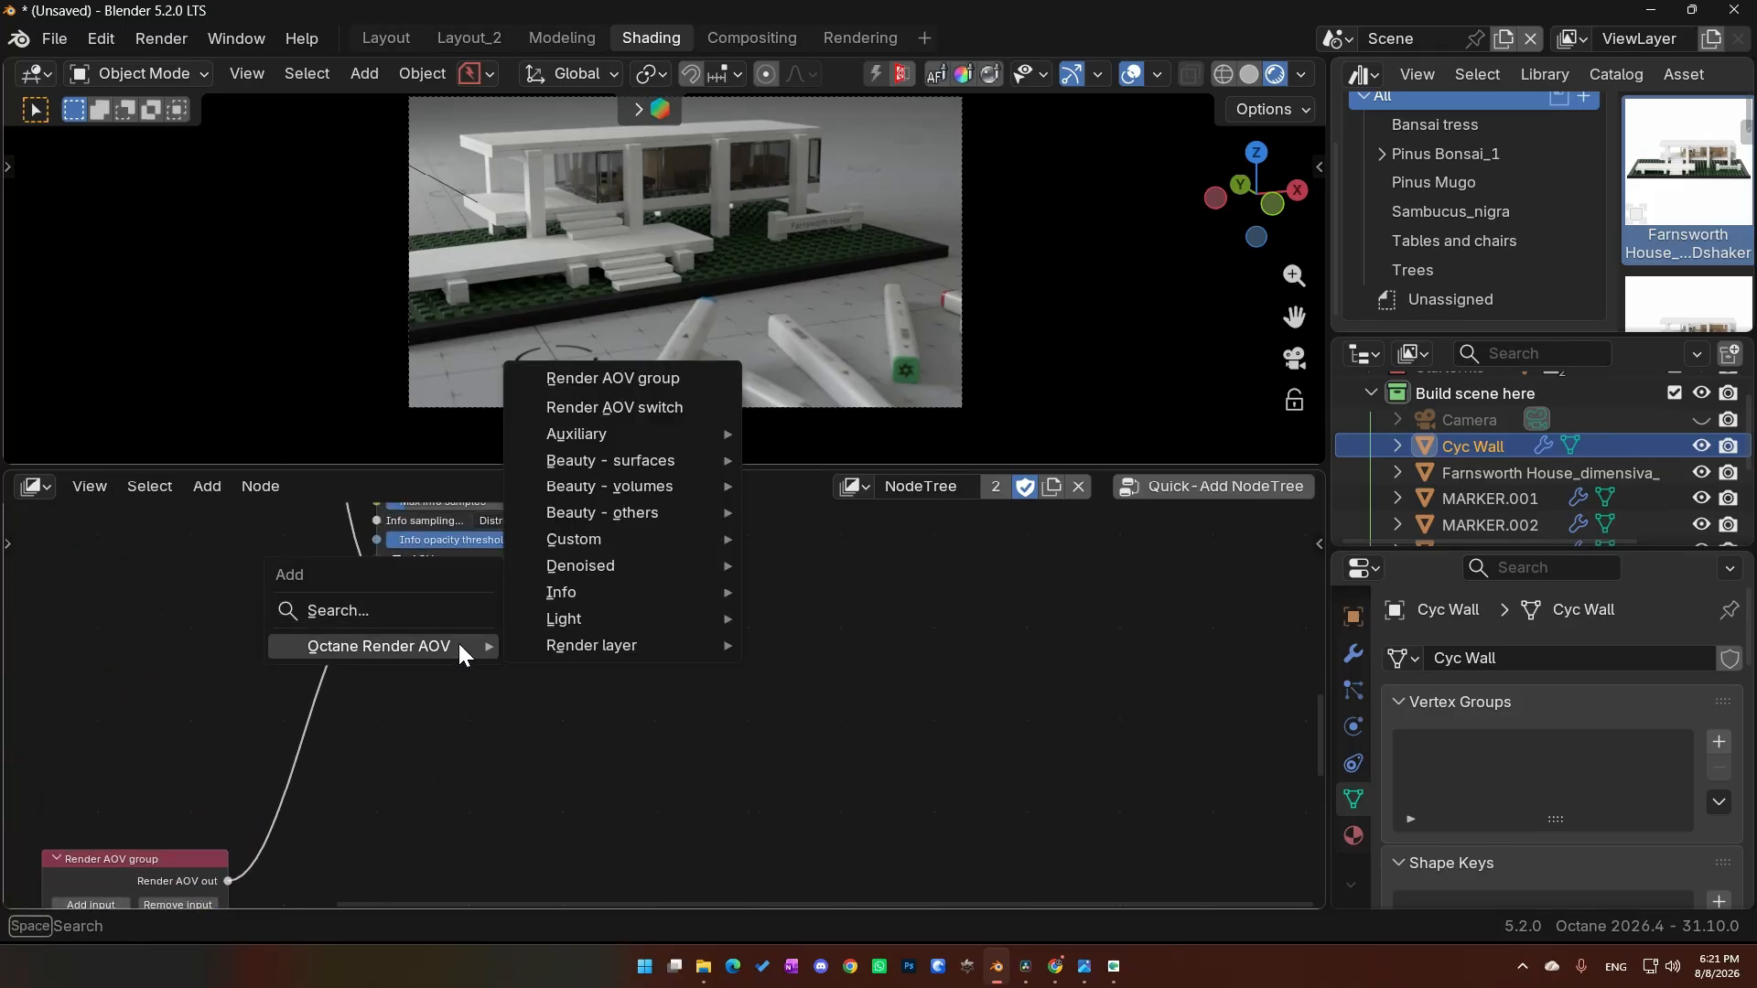
left_click(459, 644)
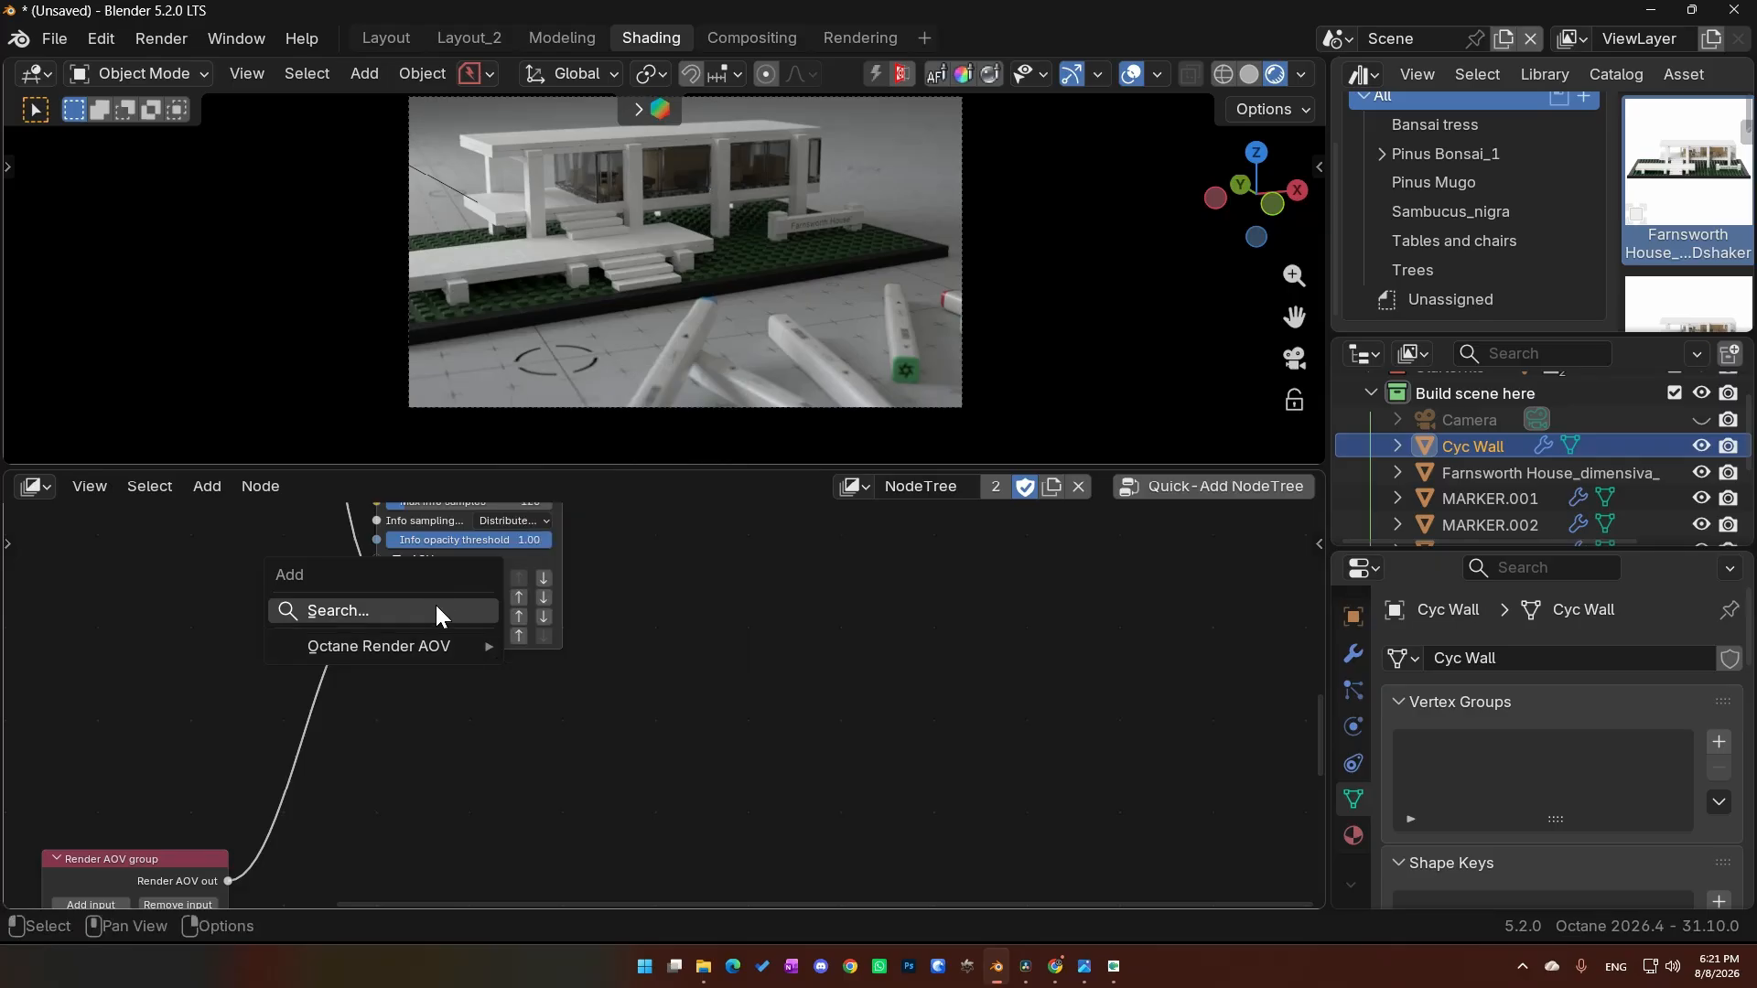
left_click(436, 607)
type("c")
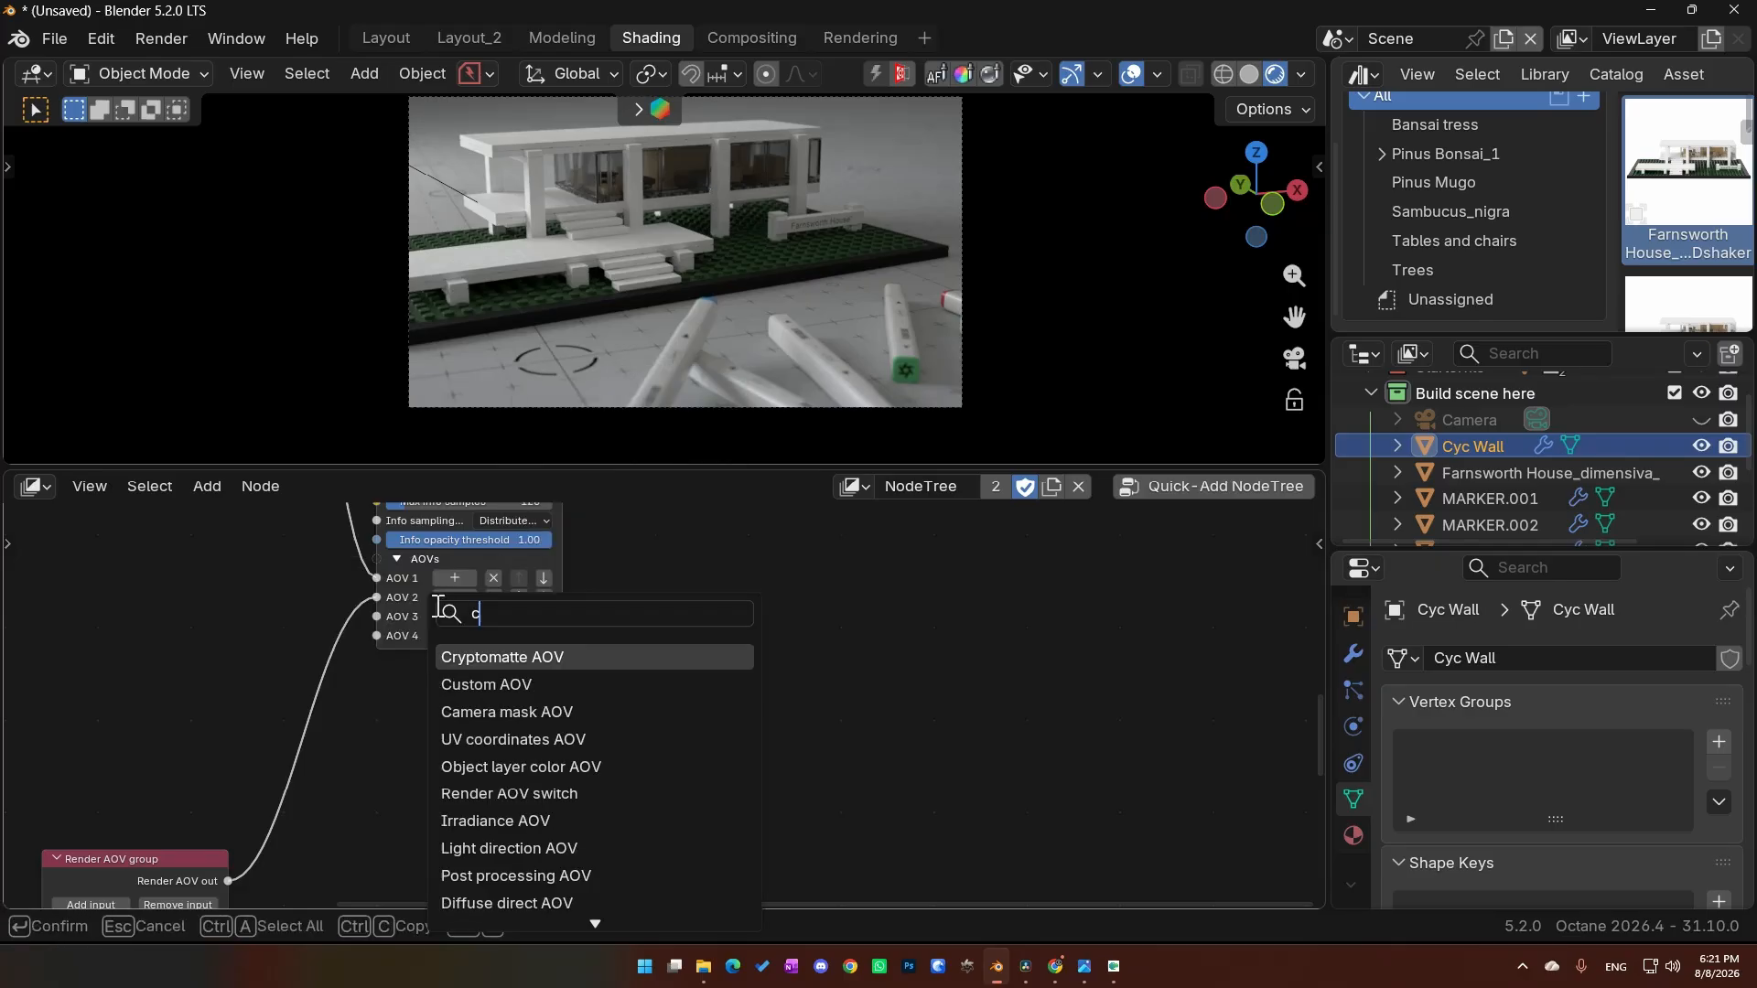
left_click(478, 657)
left_click(716, 753)
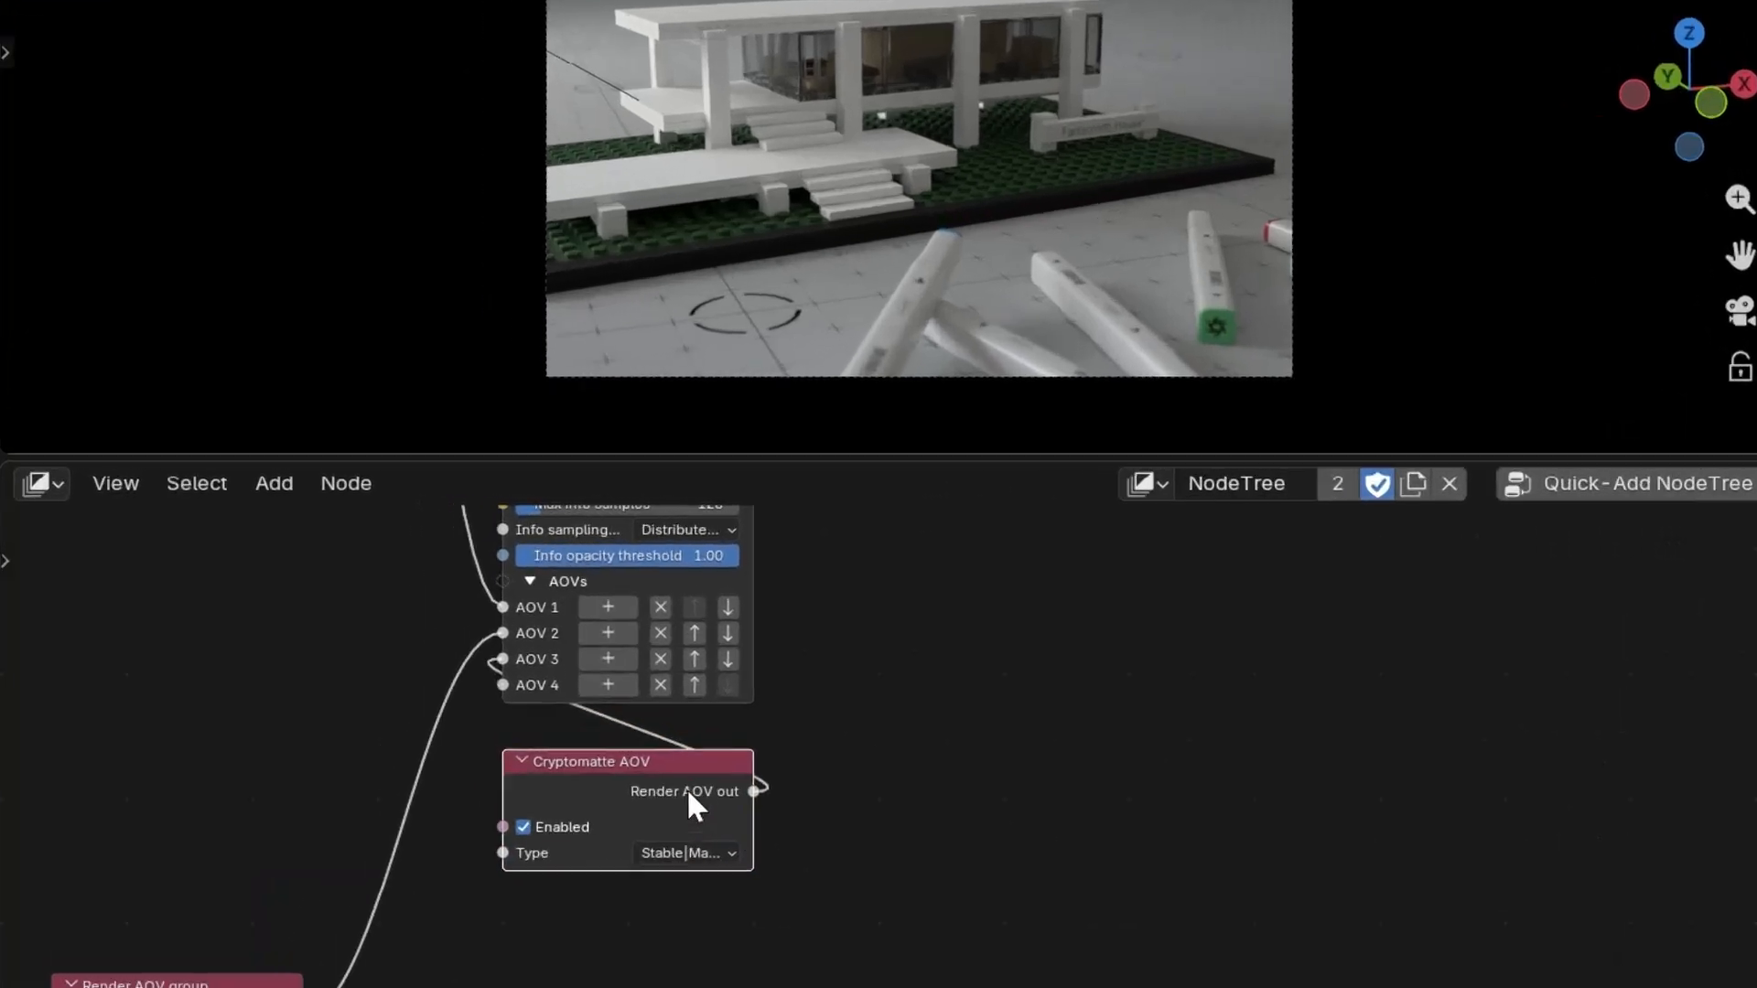
Step: Widen the Cryptomatte AOV node until its full type name is readable and place it below the final Render AOV group
left_click_drag(484, 710, 425, 707)
left_click(631, 812)
left_click_drag(562, 821, 229, 764)
left_click_drag(410, 822, 766, 838)
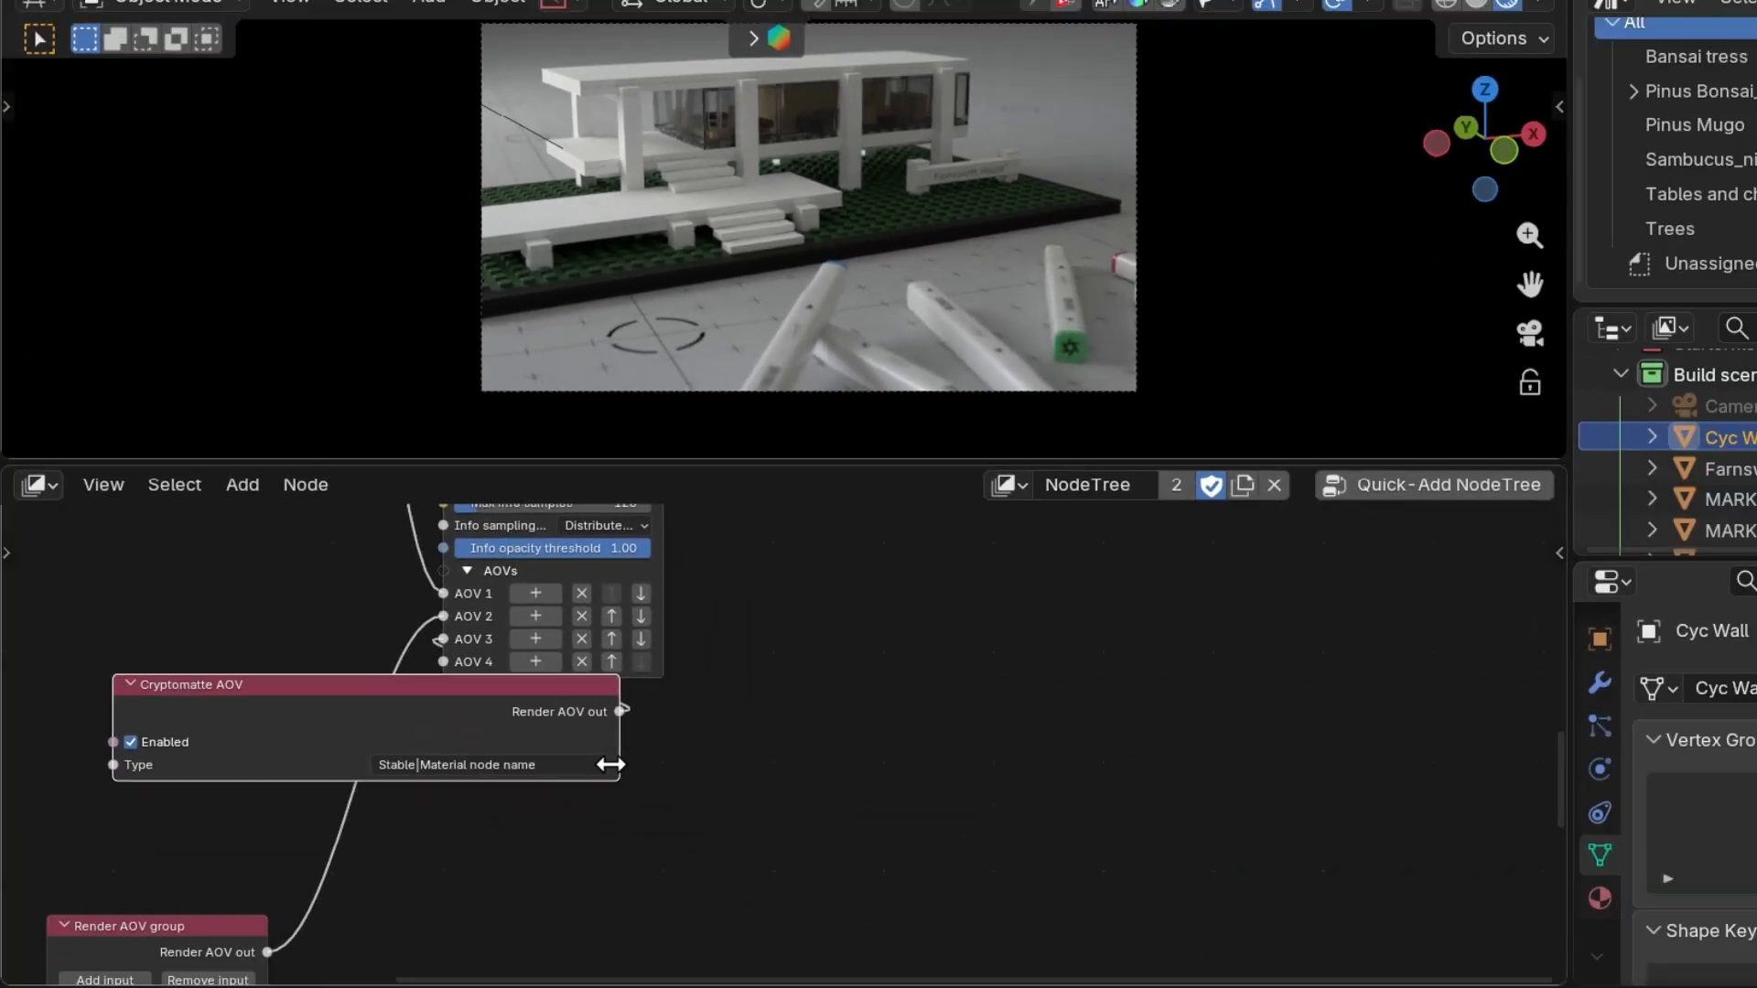
left_click_drag(599, 770, 593, 818)
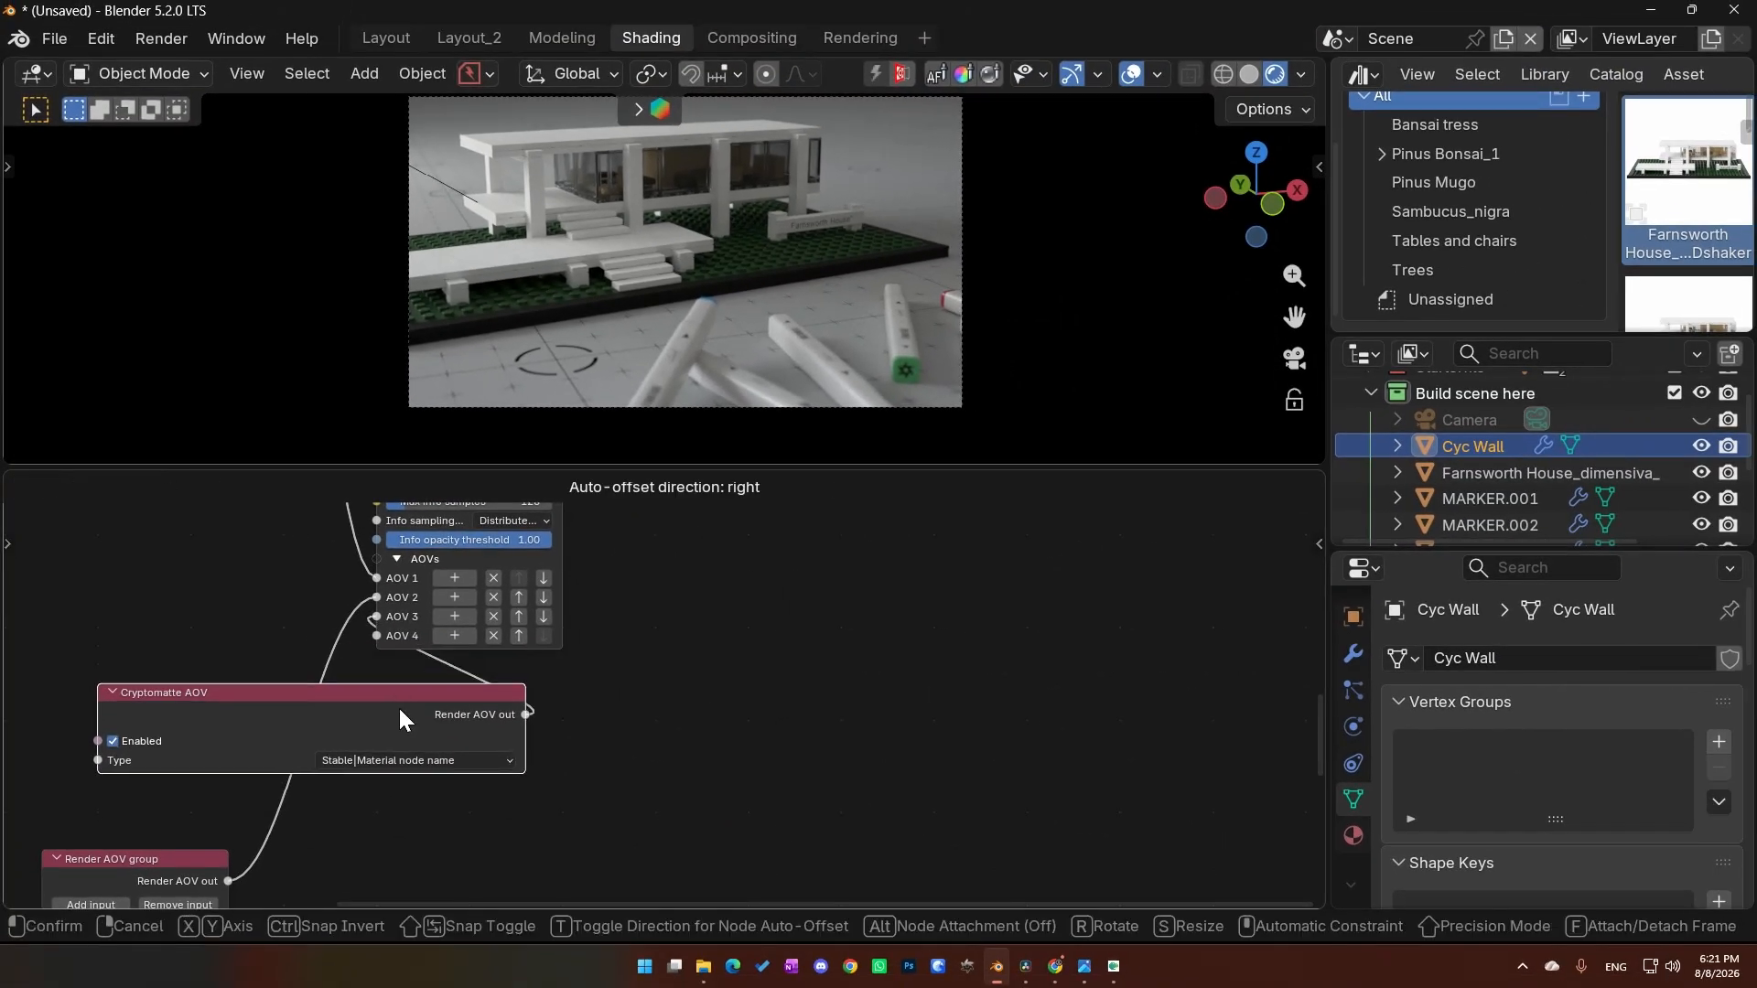
middle_click_drag(655, 753, 718, 681)
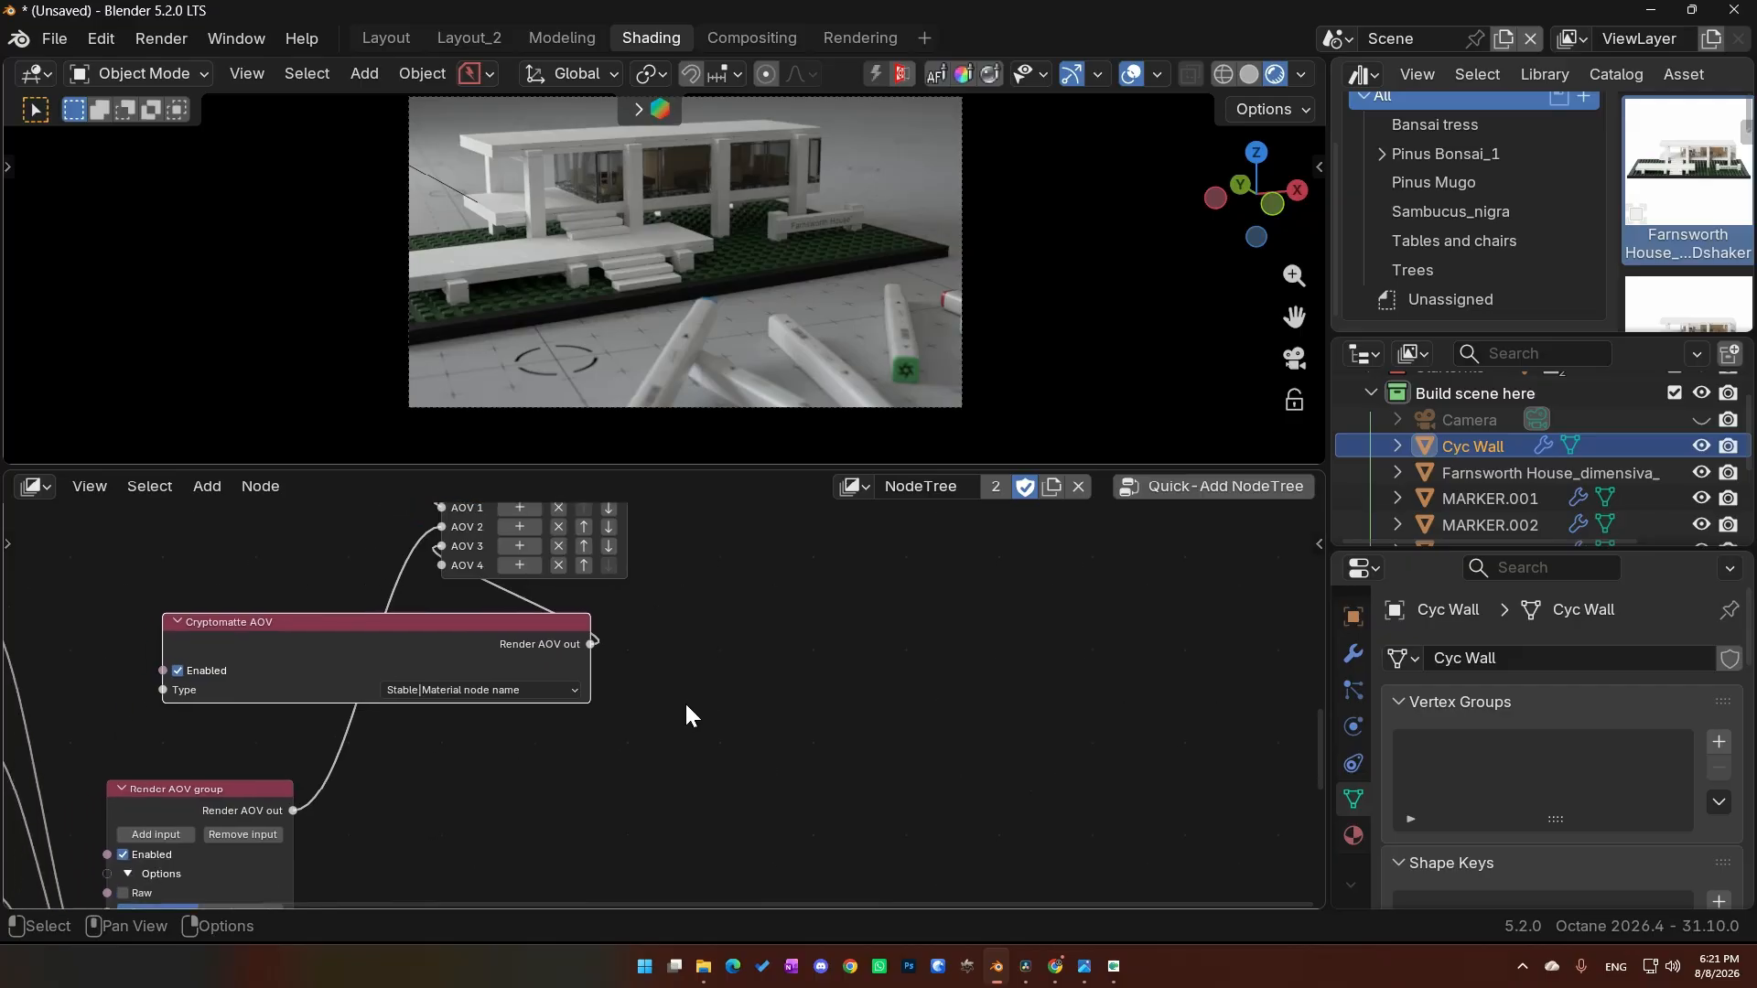
scroll(668, 701, "up", 2)
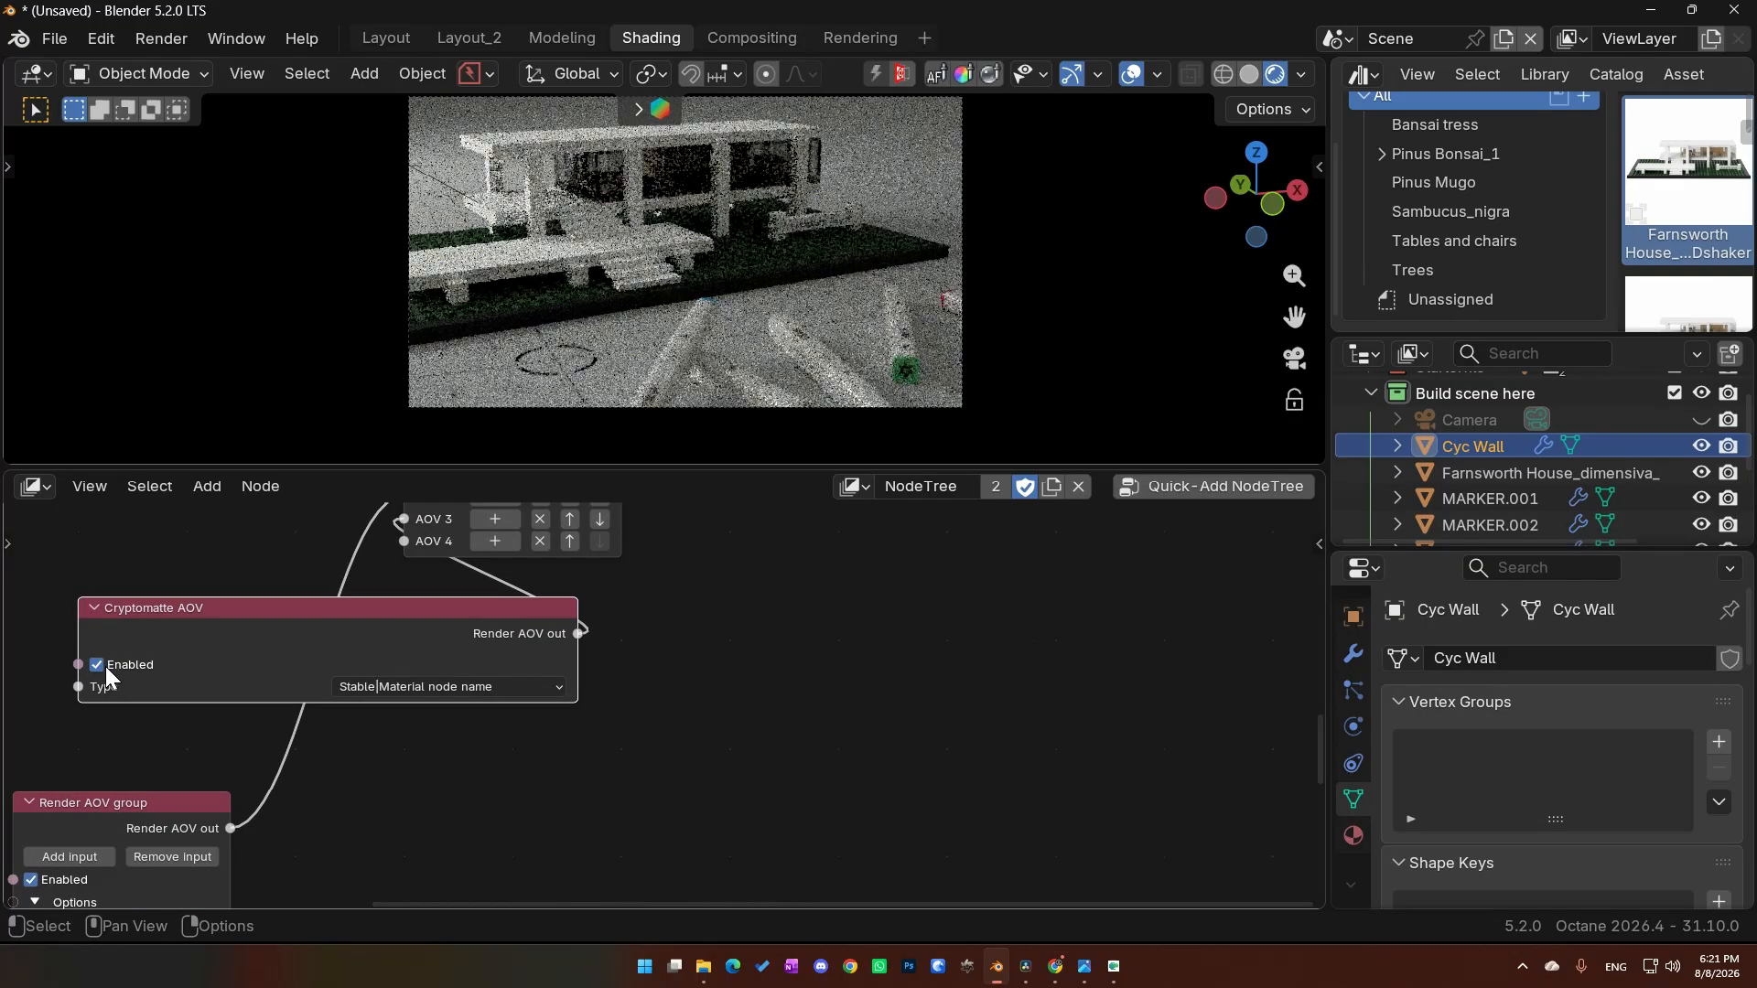
Step: Review the available types of the Cryptomatte AOV node, keeping Stable|Material node name
left_click(409, 688)
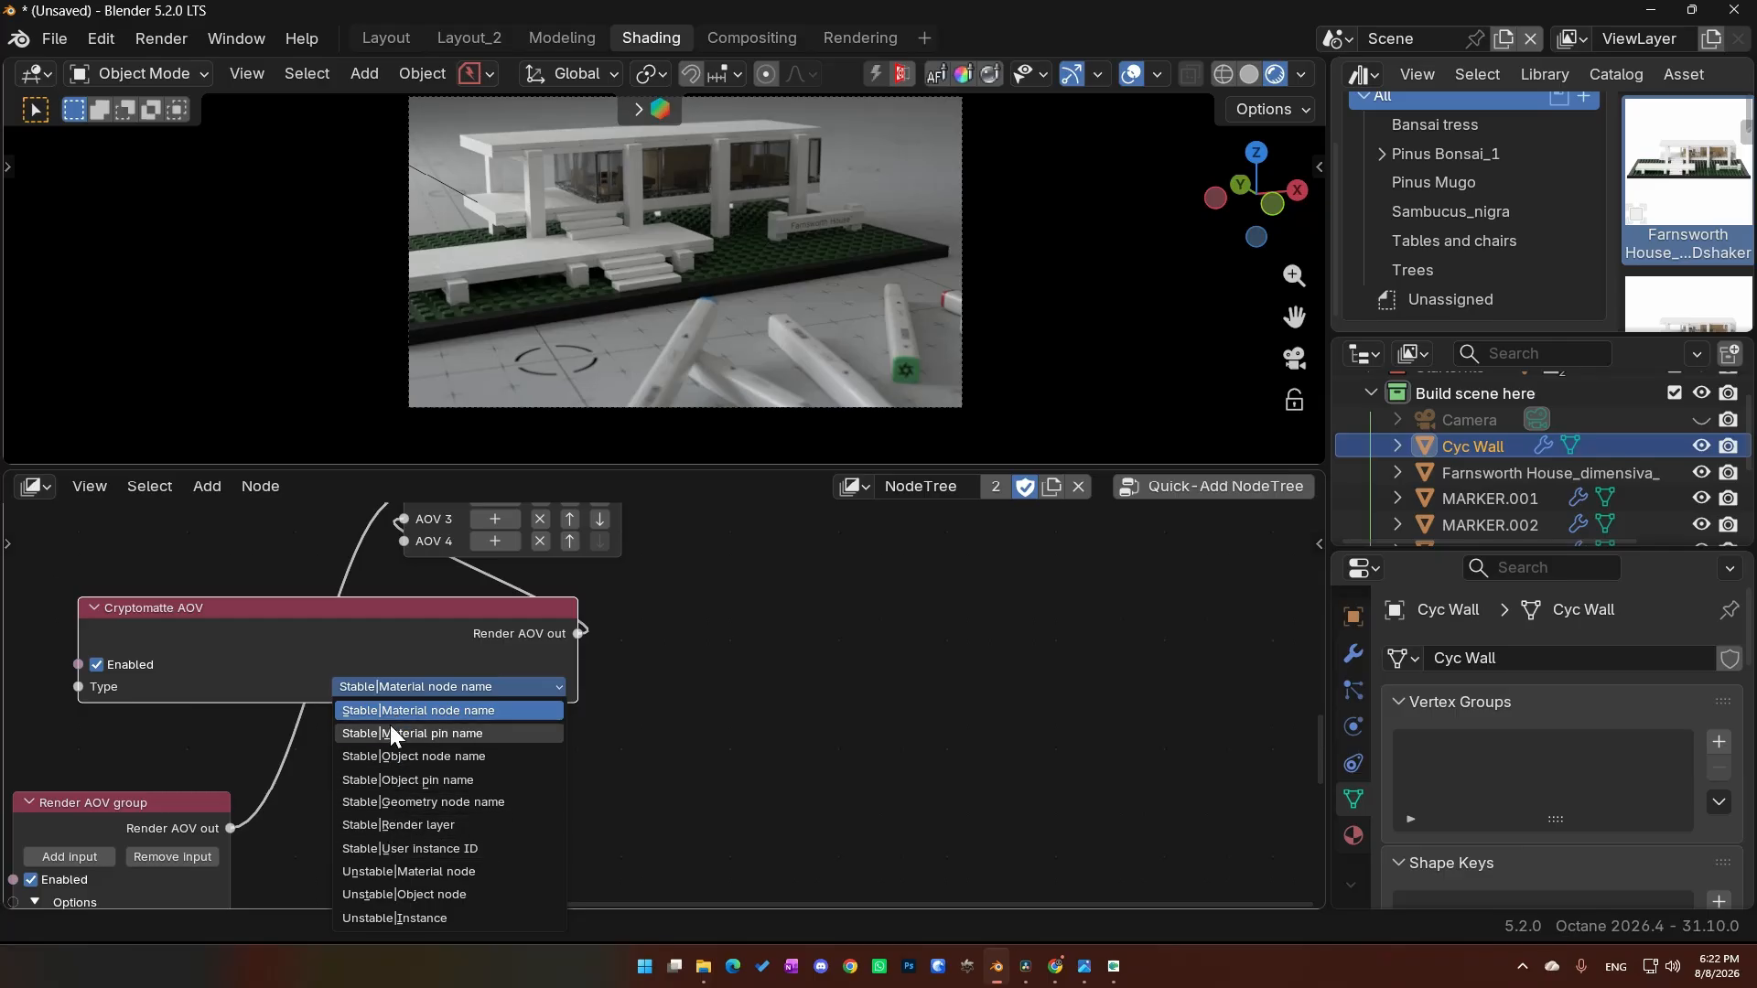
left_click(731, 749)
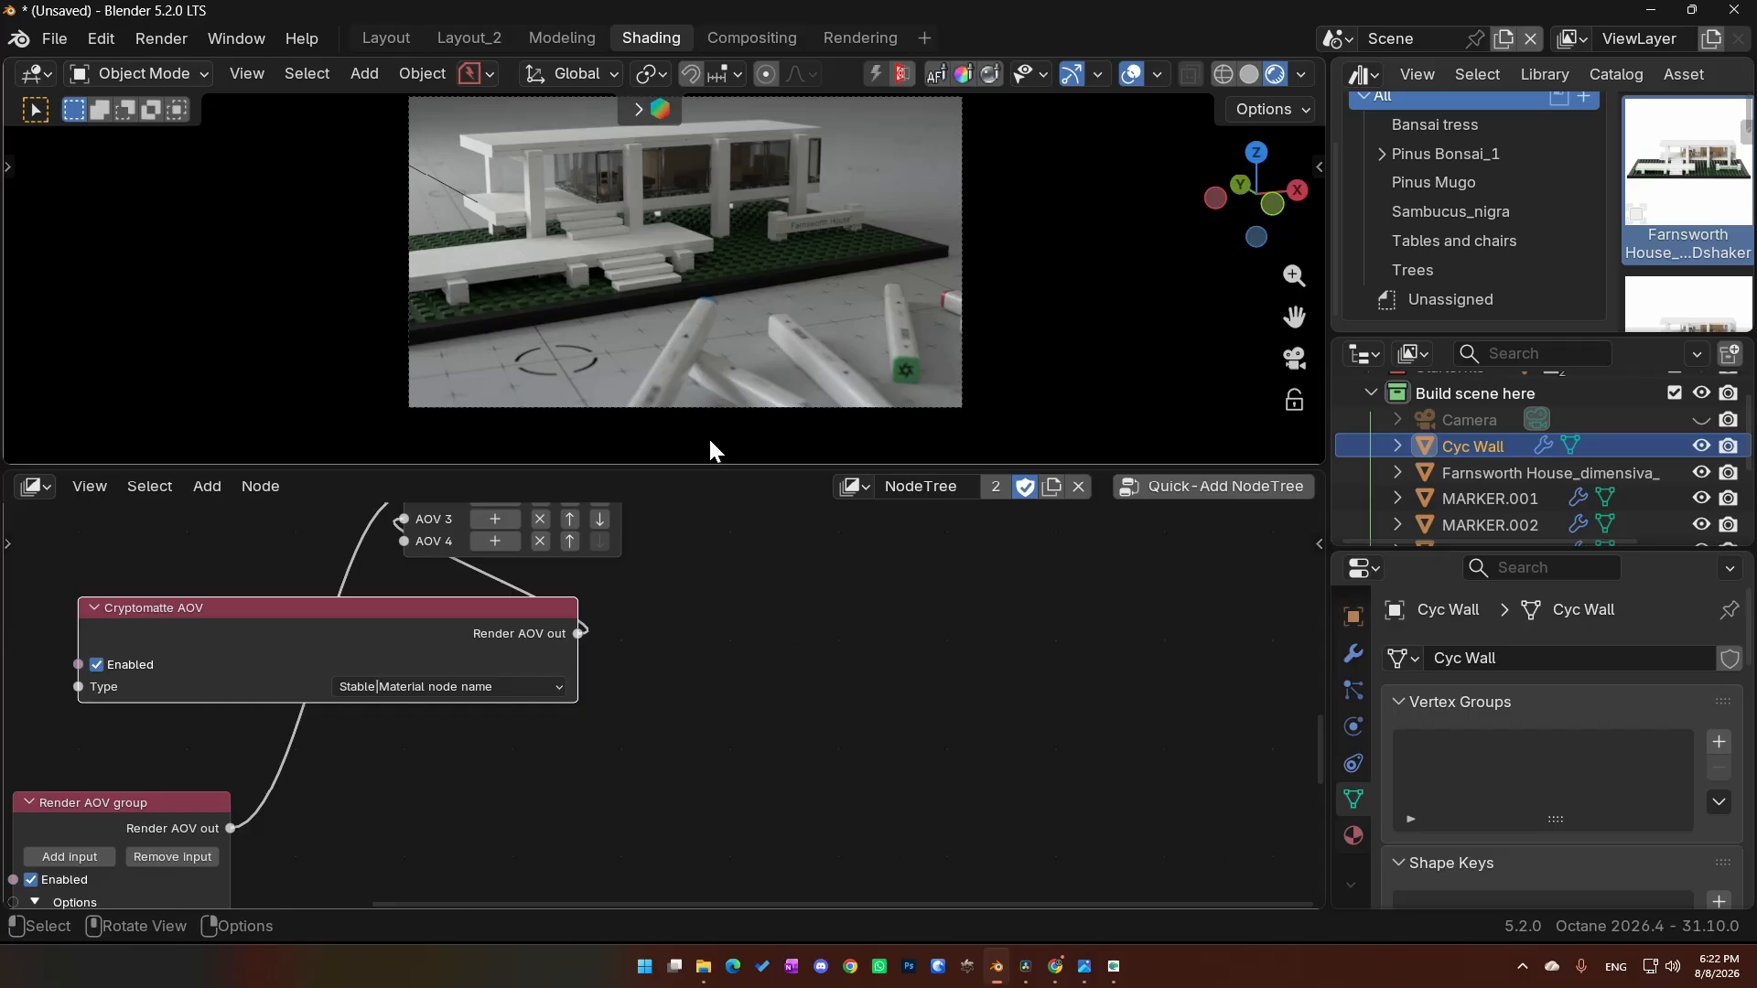
left_click(448, 697)
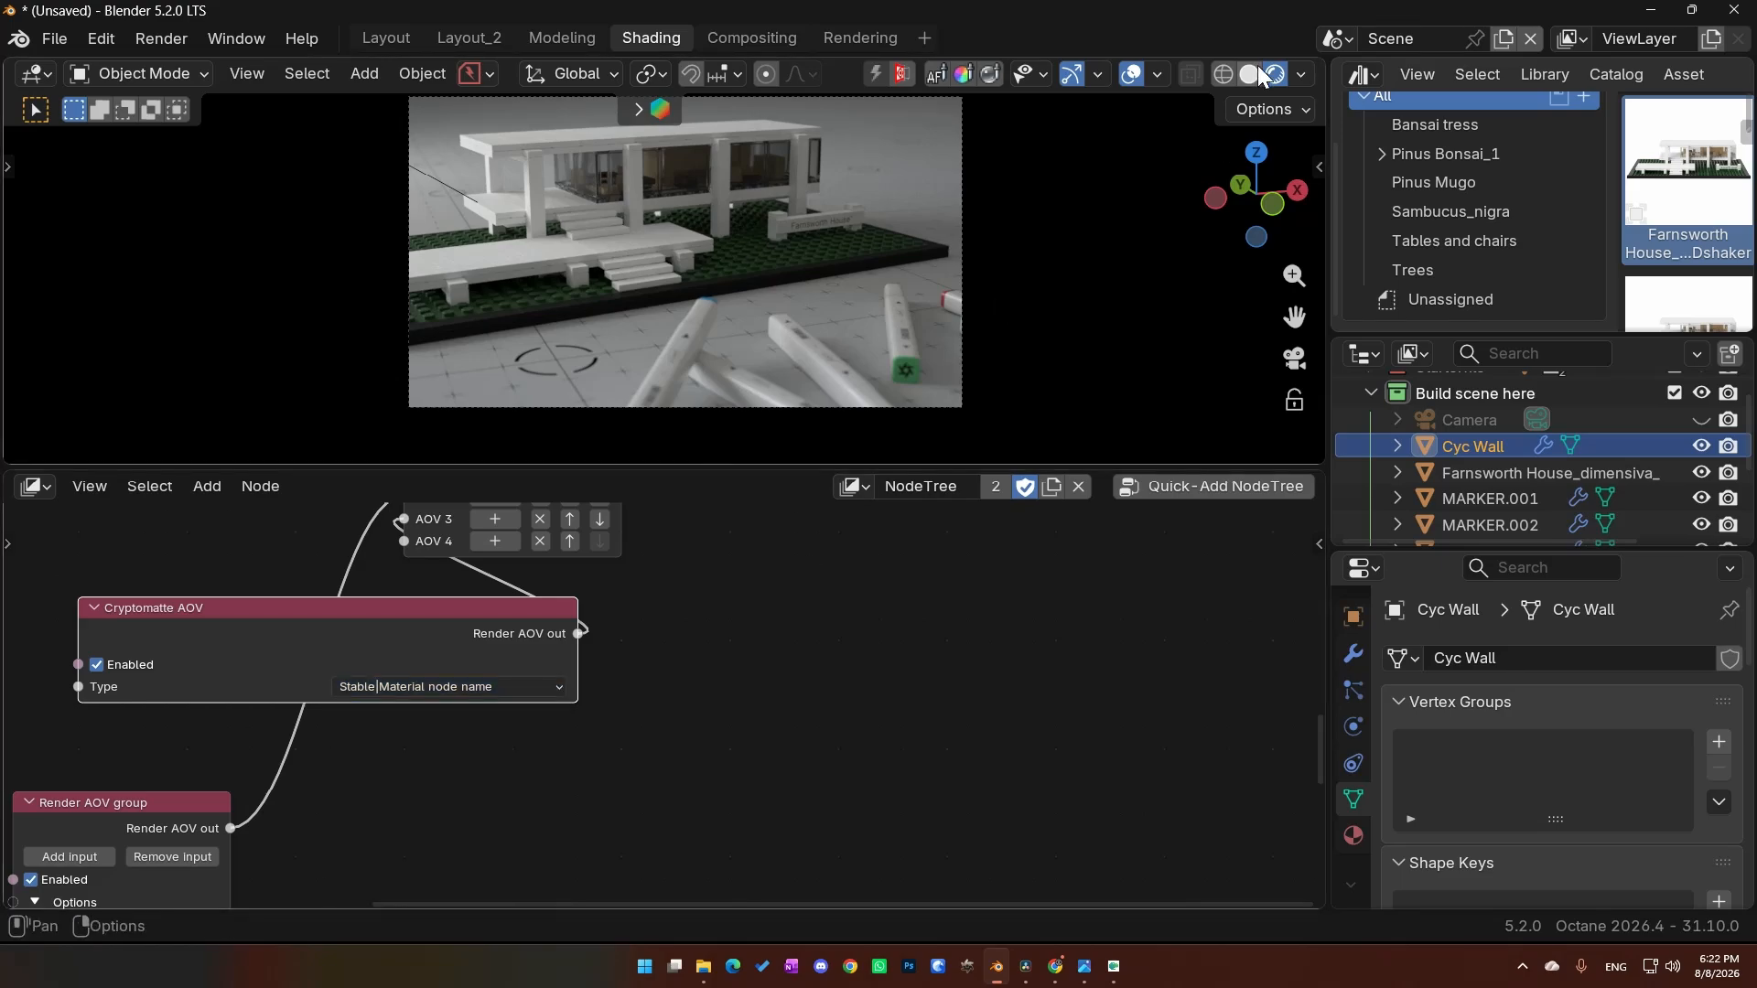
Step: Set the view layer's Preview Render Pass to Crypto material node name
scroll(1345, 685, "up", 1)
scroll(1348, 686, "up", 4)
left_click(1354, 664)
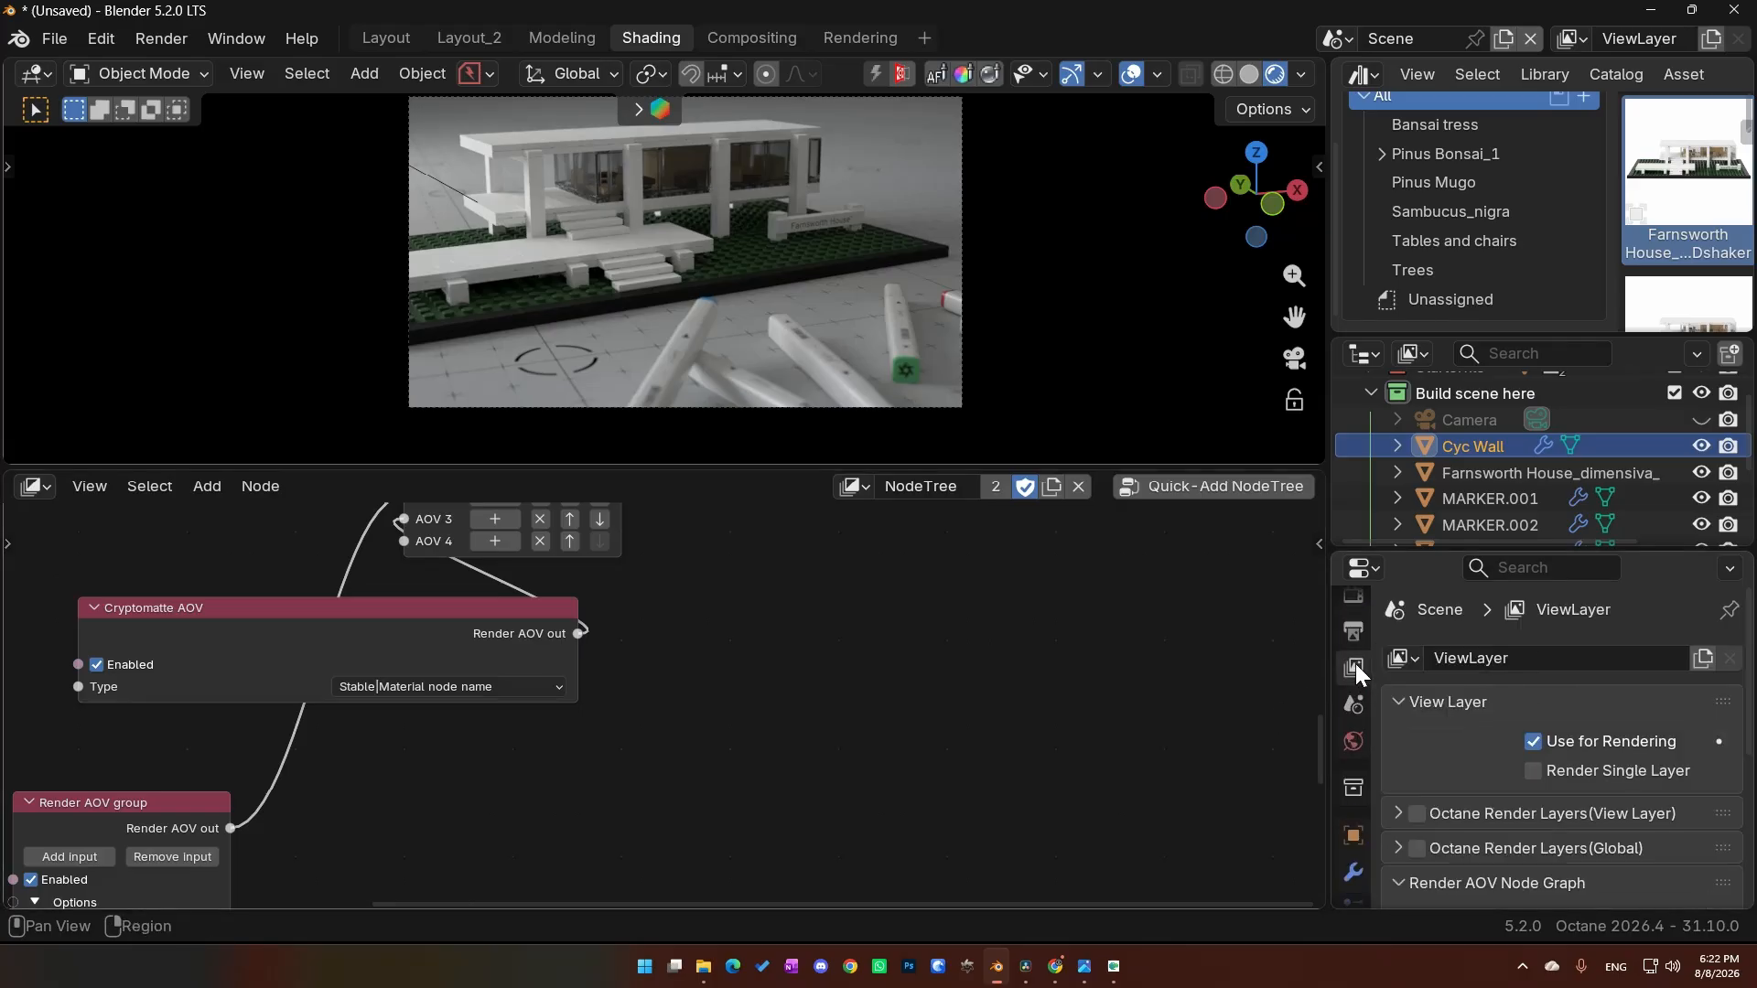
scroll(1440, 699, "down", 5)
left_click(1629, 846)
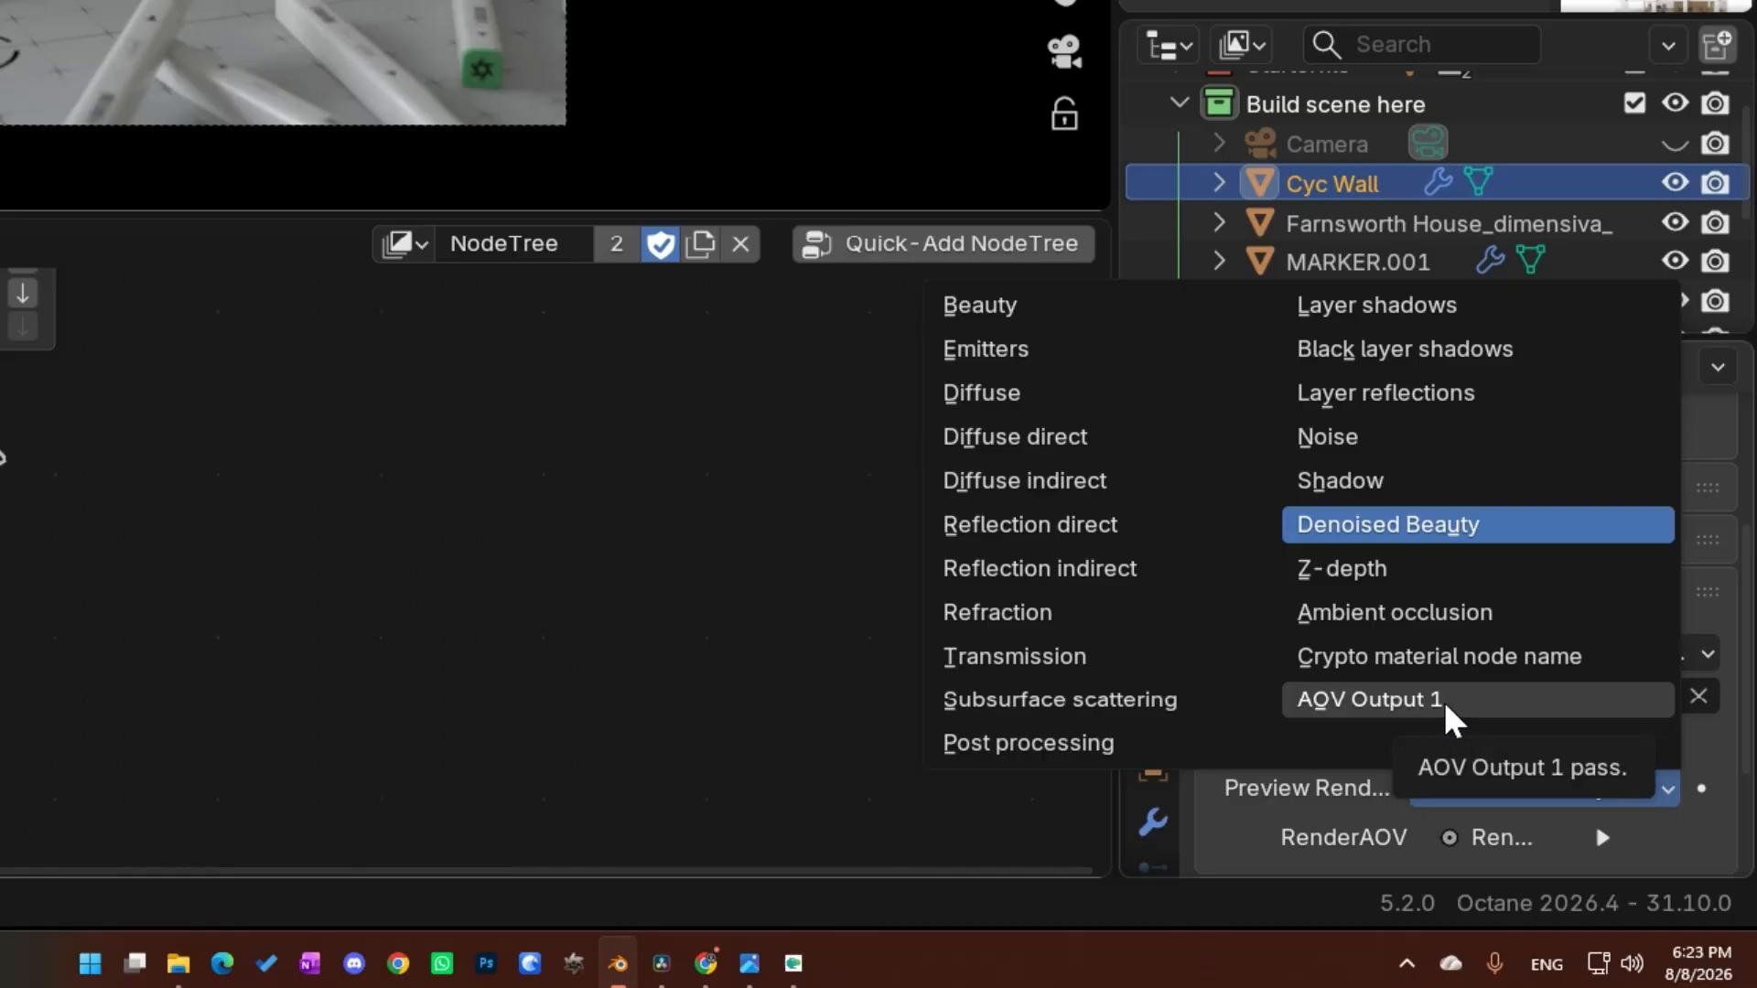
left_click(1419, 661)
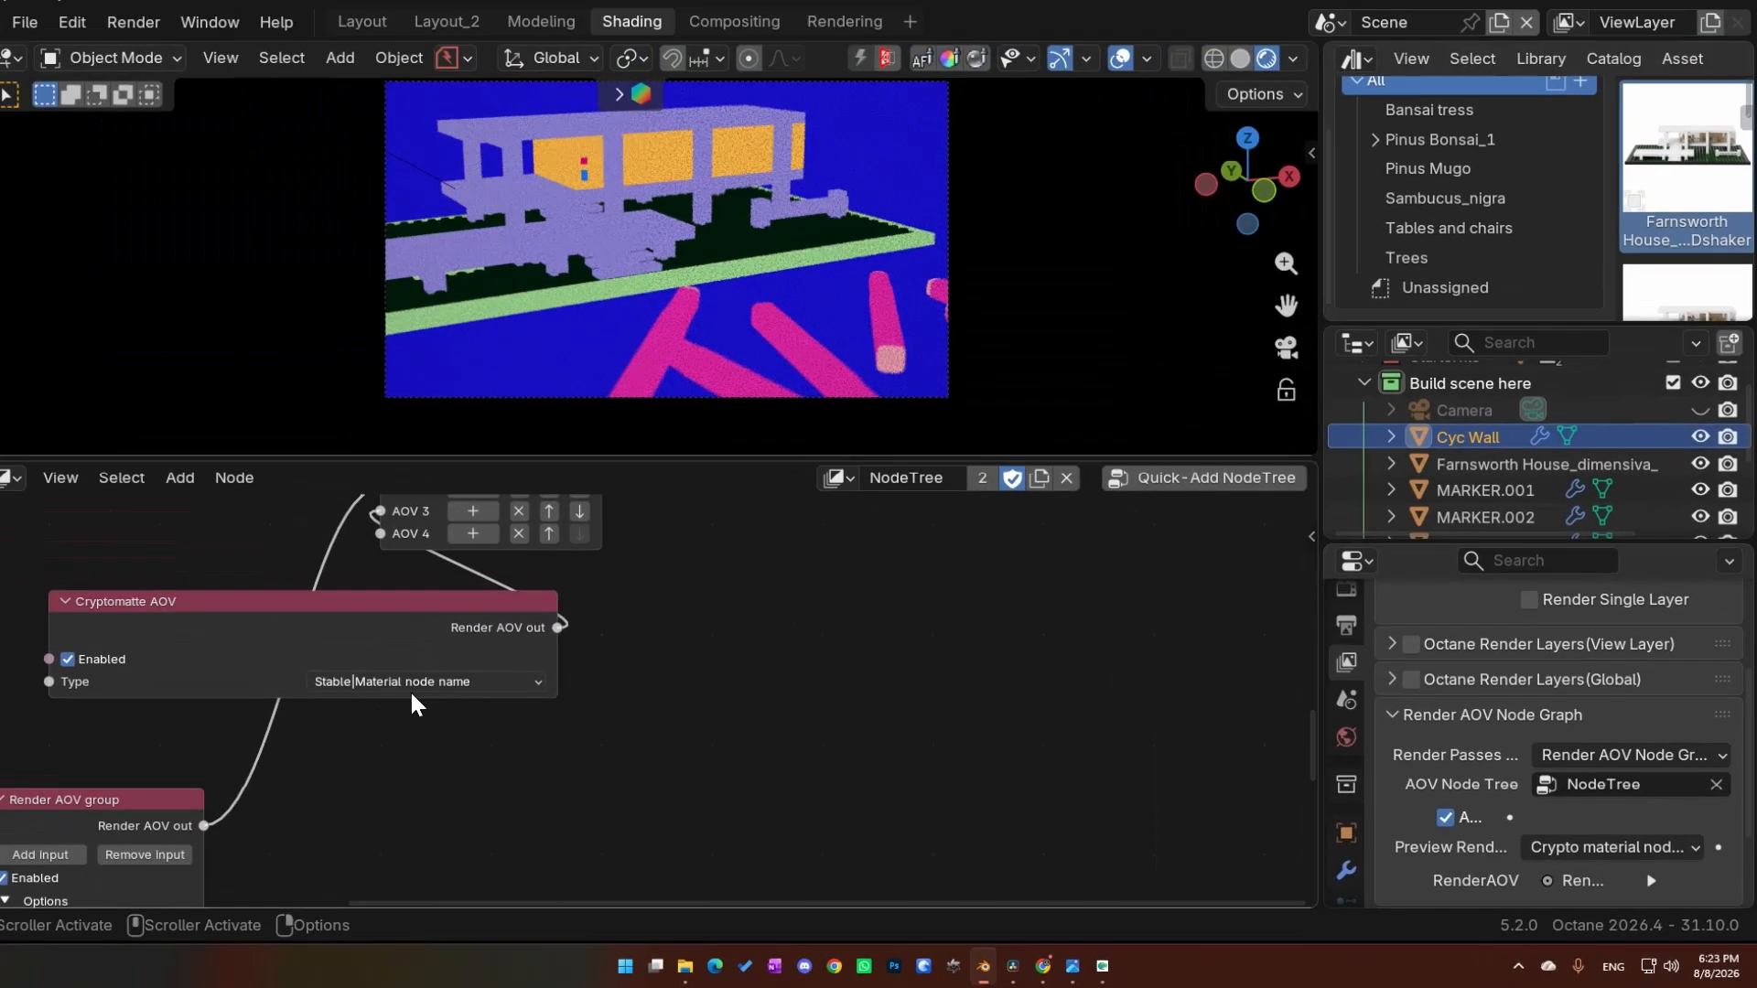
Step: Read the explanation of the Cryptomatte AOV types in the whiteboard image in the photo viewer, then return to Blender
left_click(359, 695)
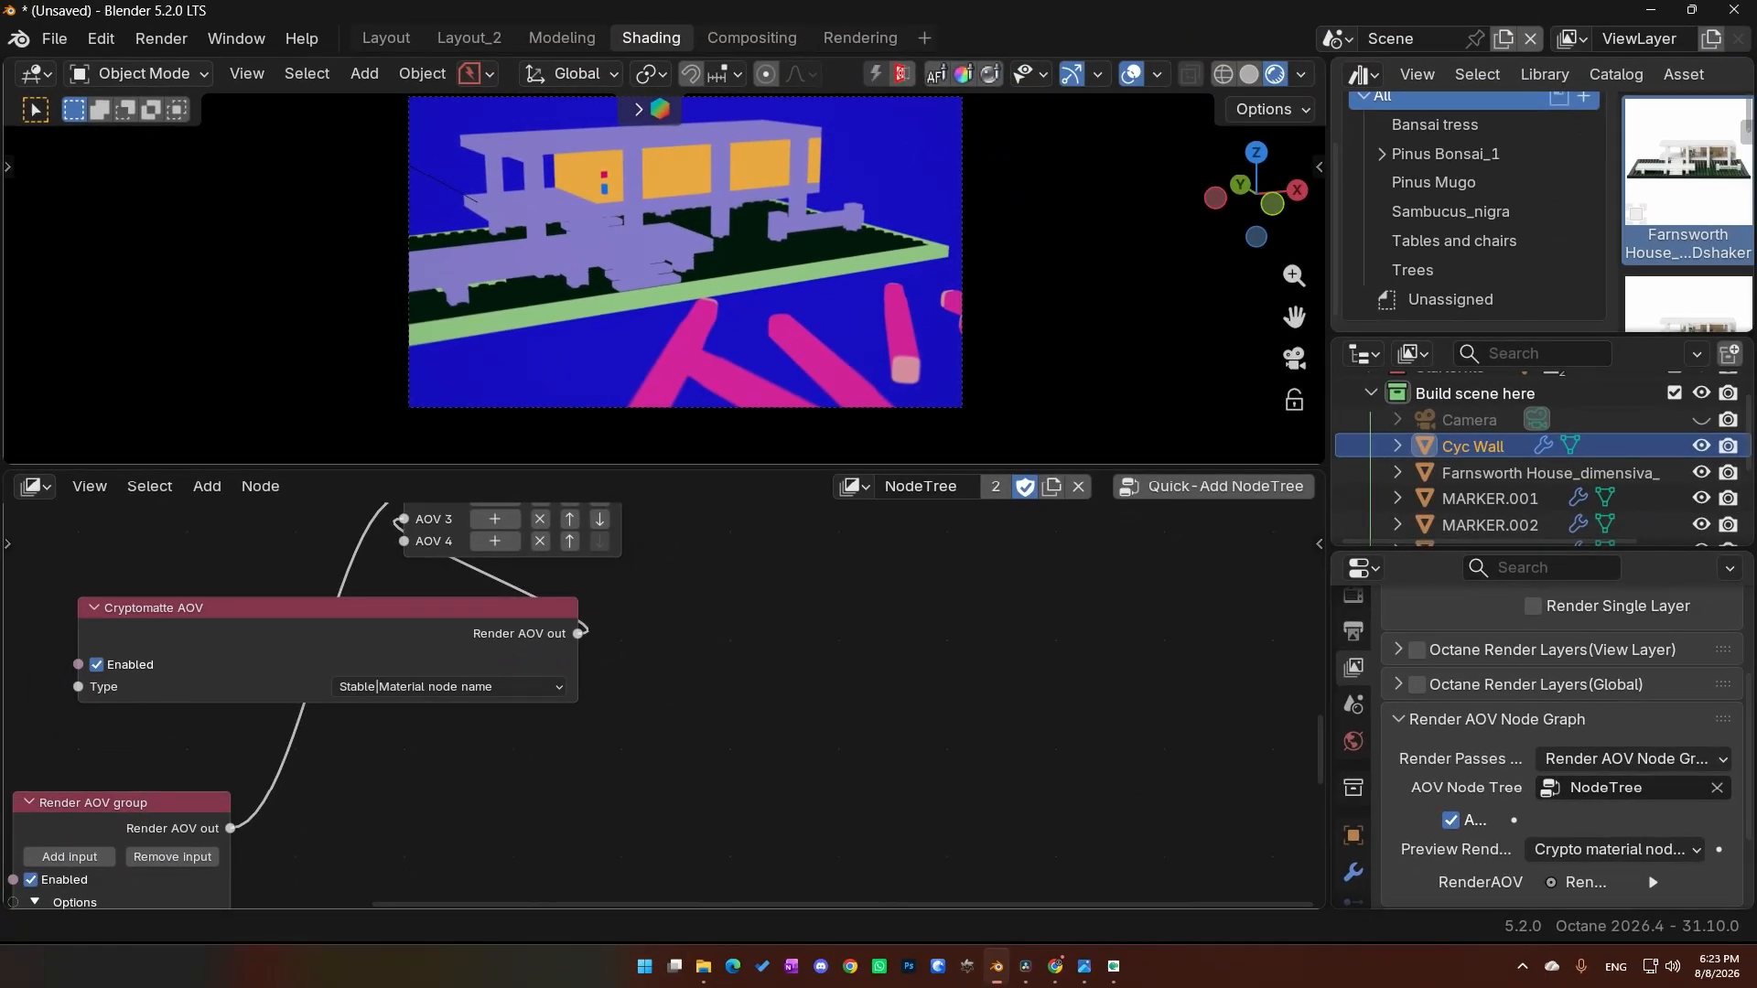
left_click(1084, 965)
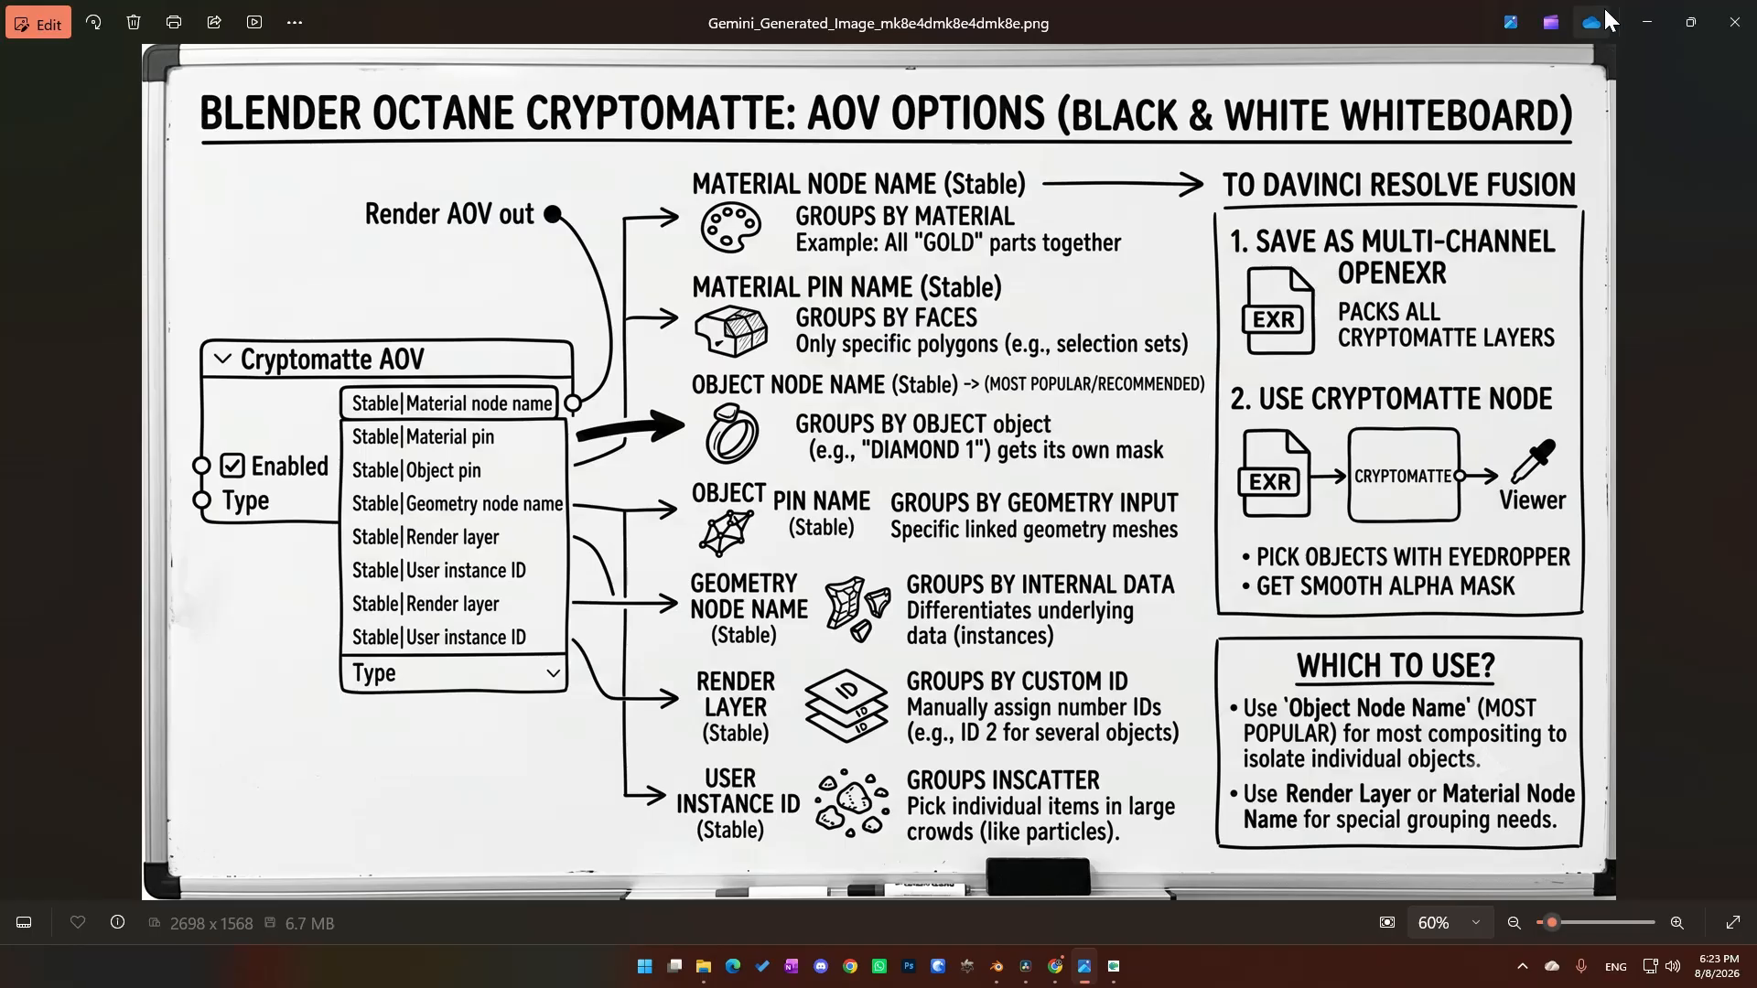
left_click_drag(1312, 20, 0, 518)
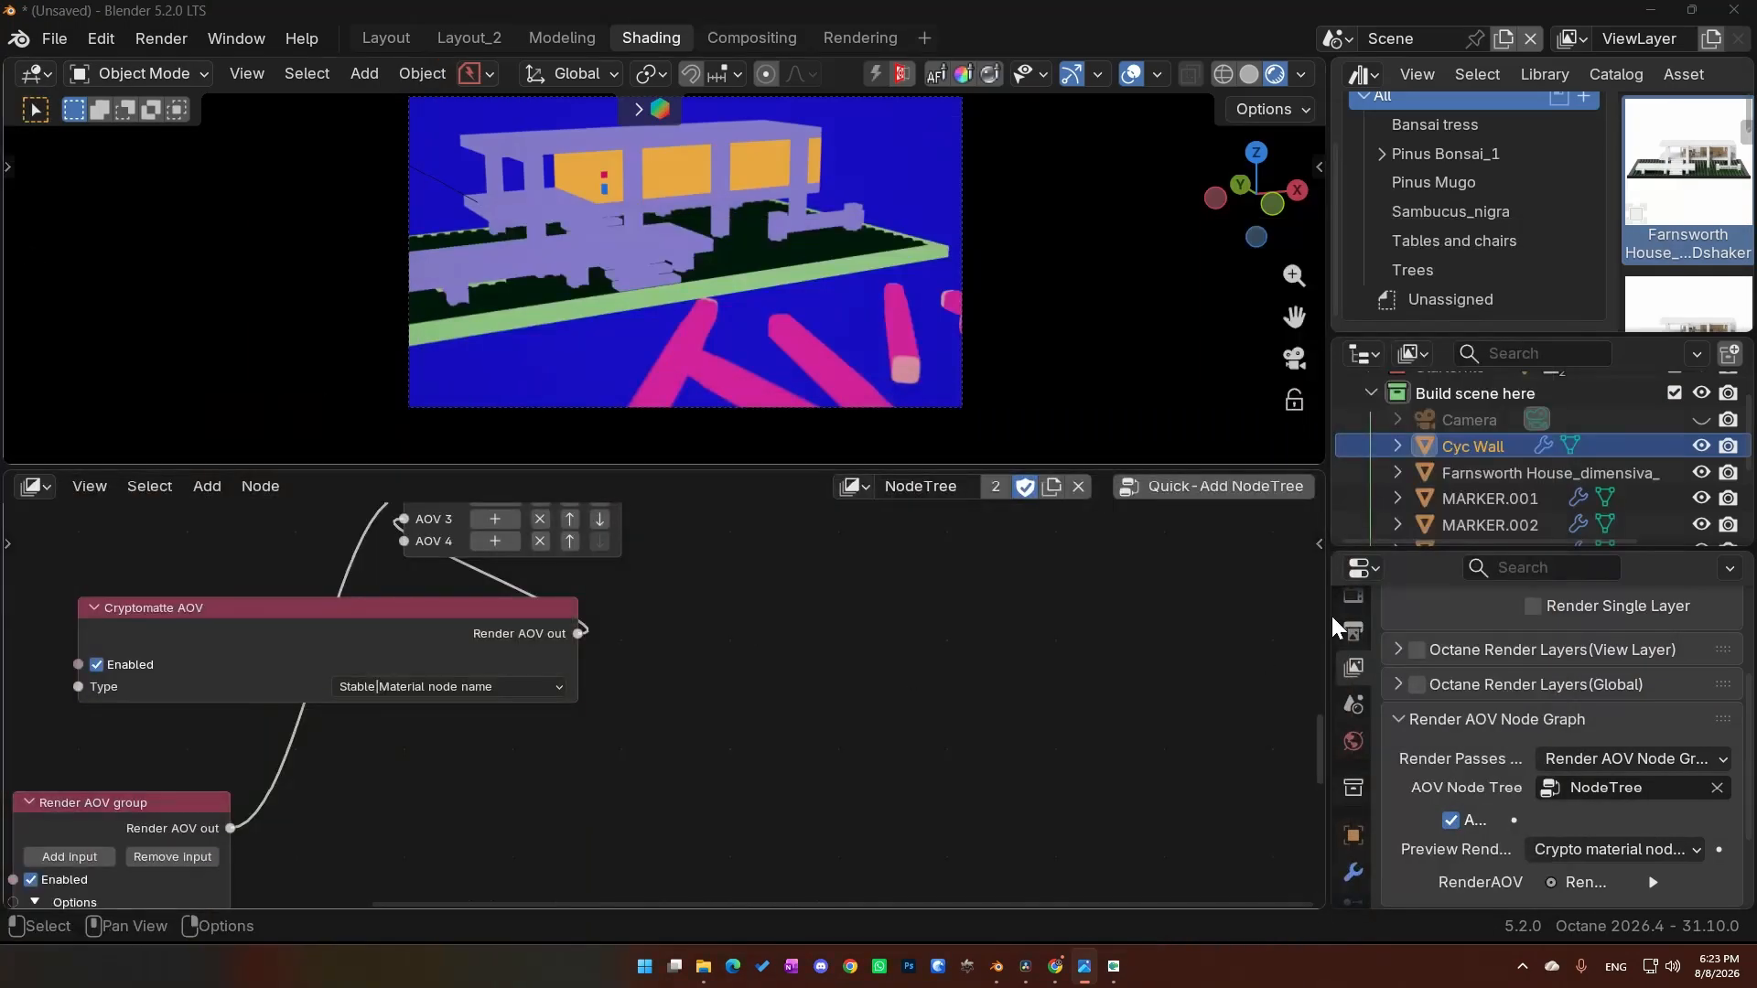
Step: Select MARKER.002 and enlarge the Outliner so that all the marker objects are listed
left_click(1506, 525)
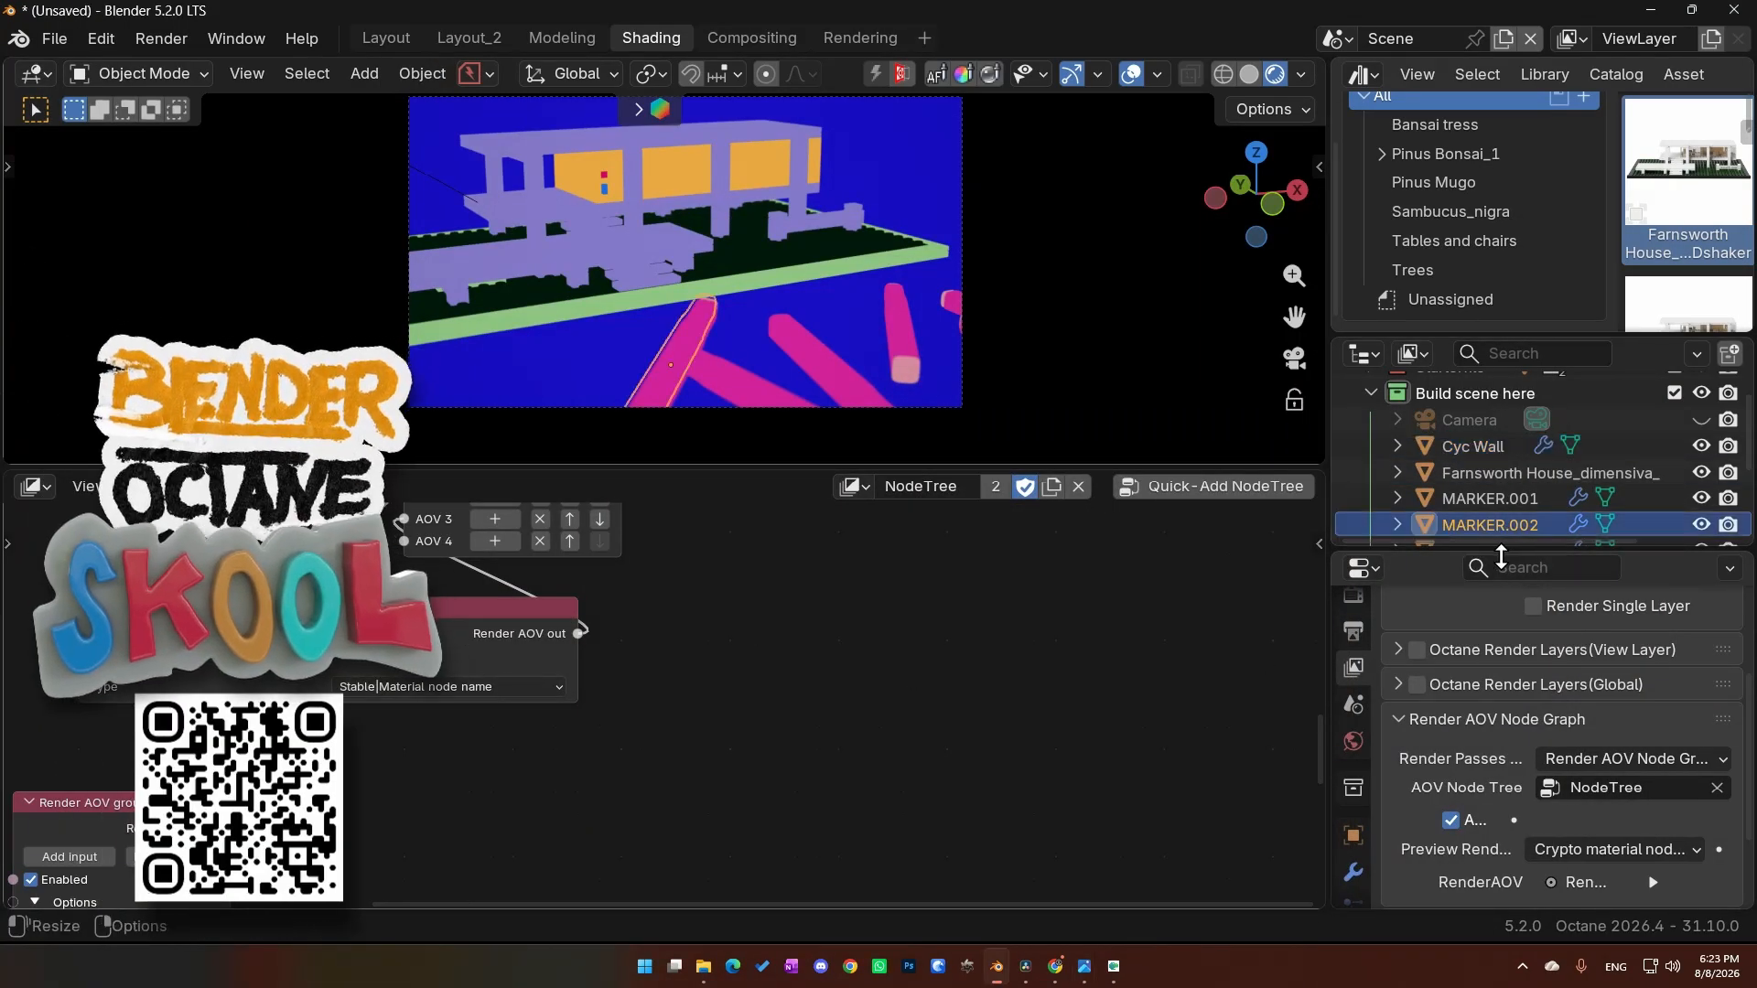
left_click_drag(1500, 551, 1496, 685)
scroll(1502, 635, "down", 2)
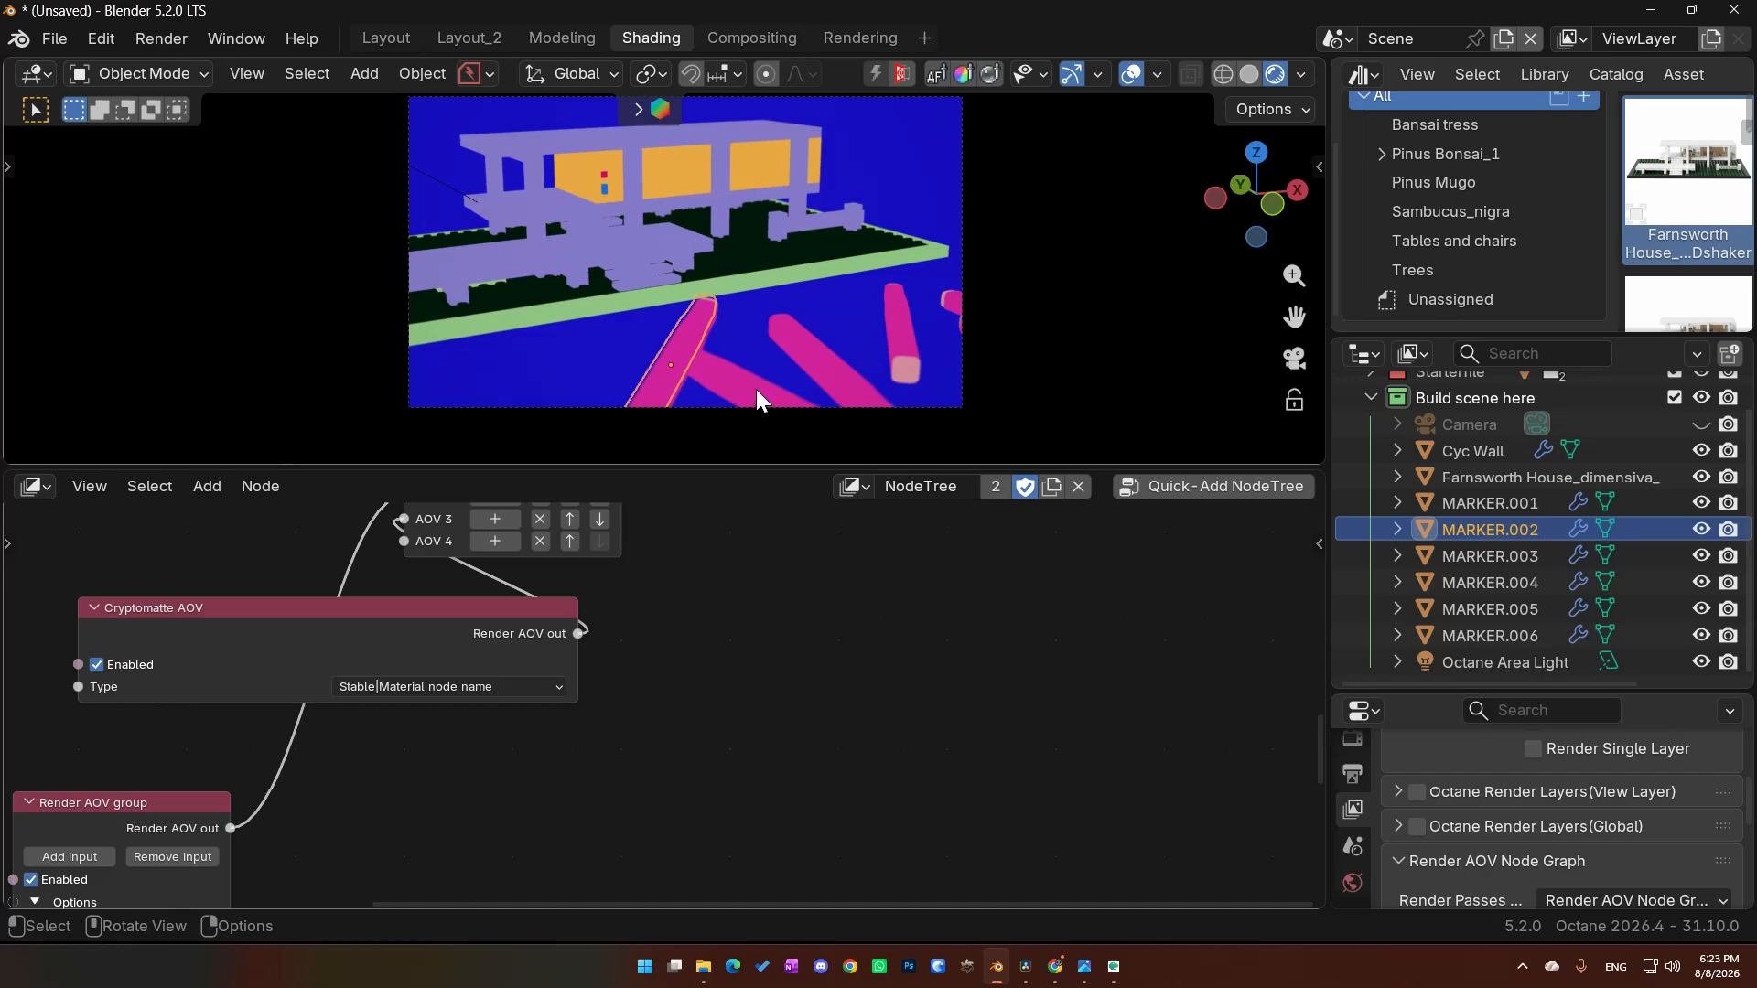
Step: Select individual markers and the Cyc Wall in turn to compare their colours in the cryptomatte preview, ending on MARKER.001
left_click(1486, 506)
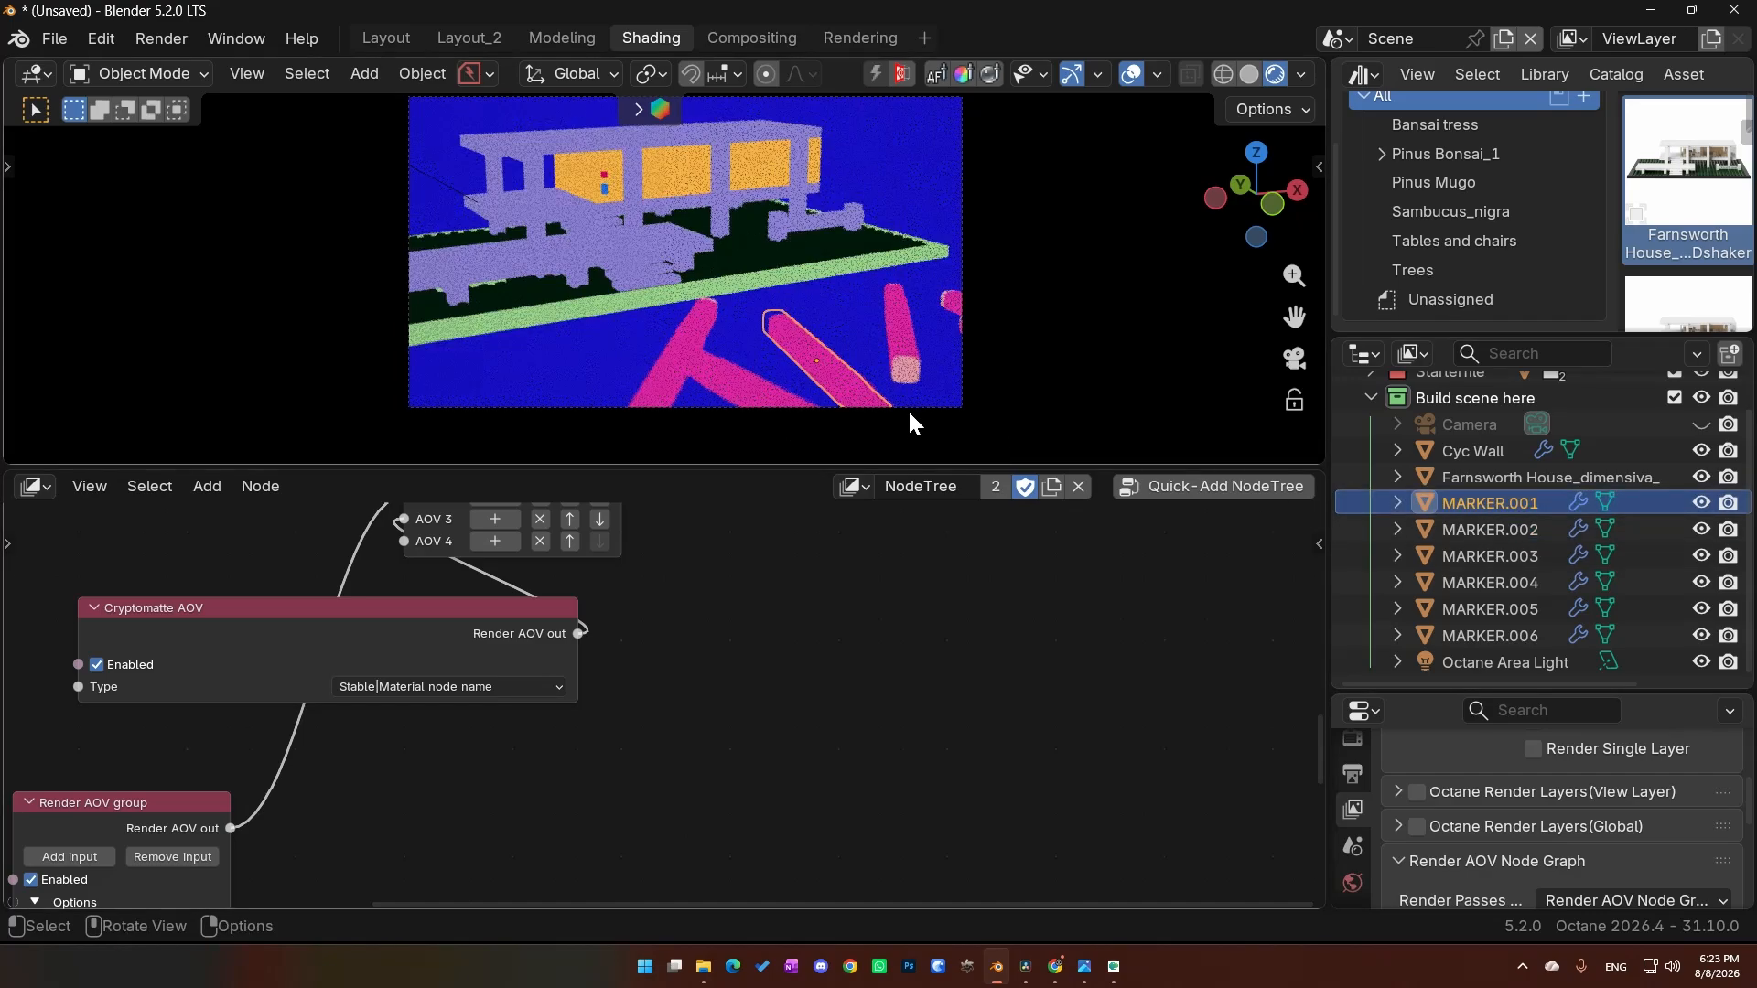
left_click(688, 359)
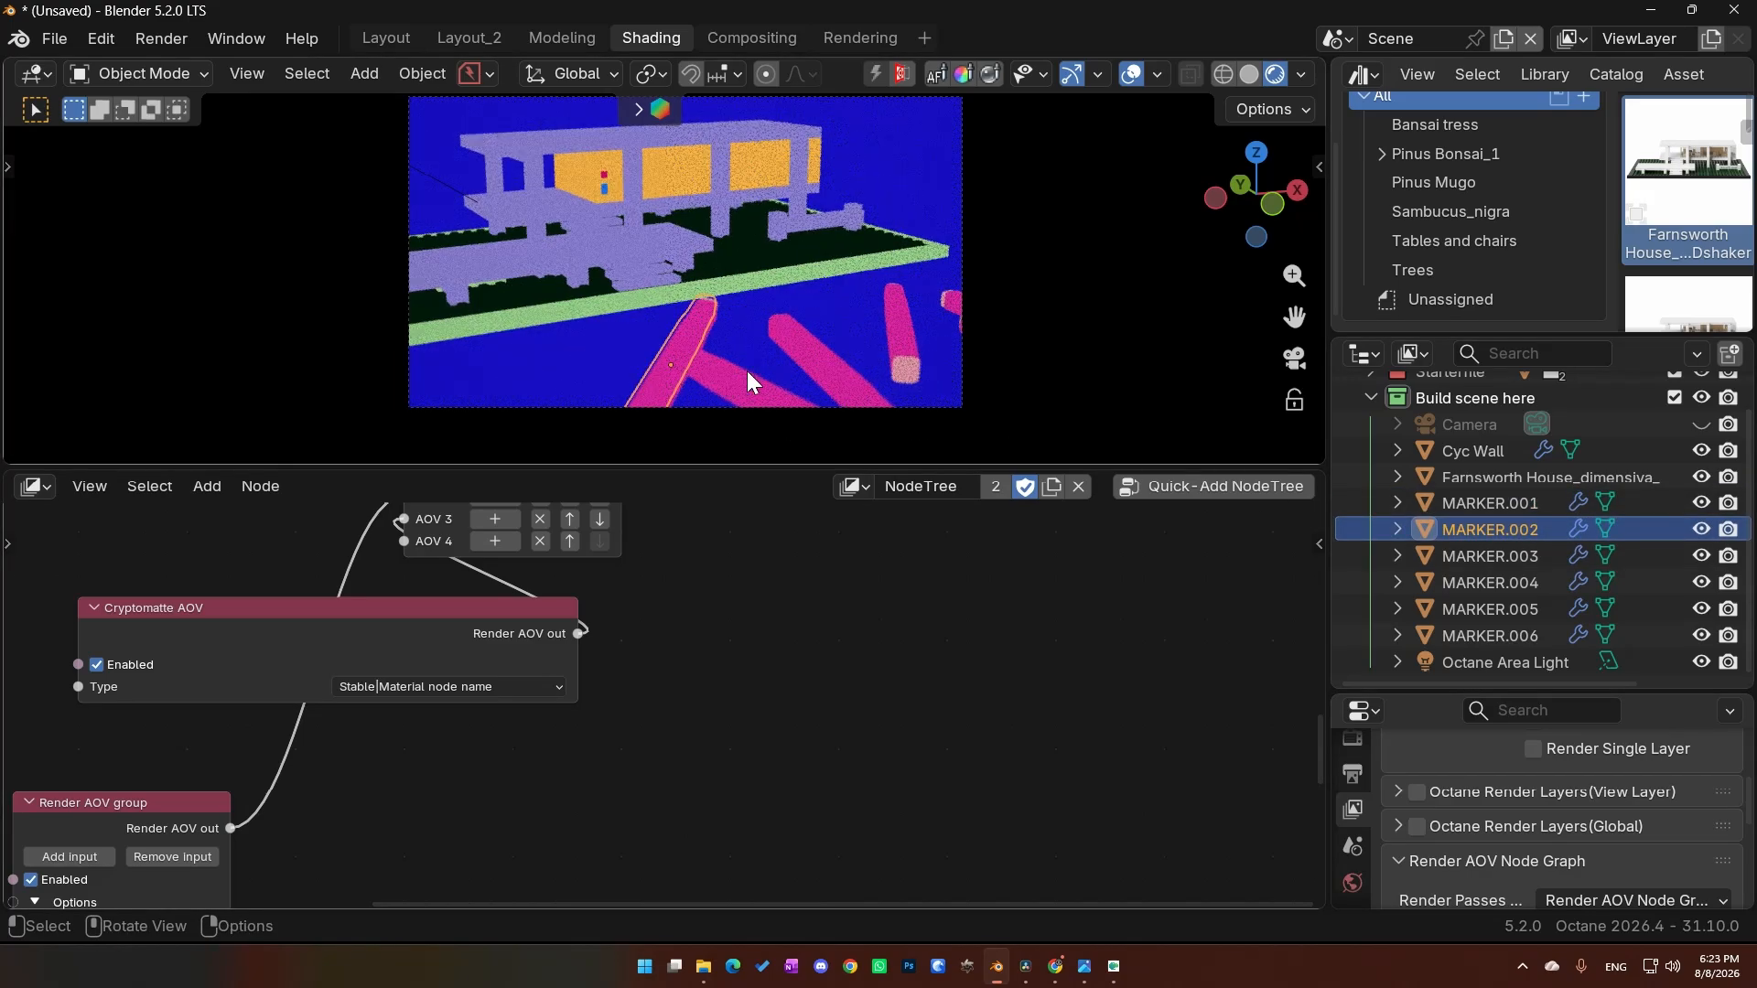
left_click(894, 337)
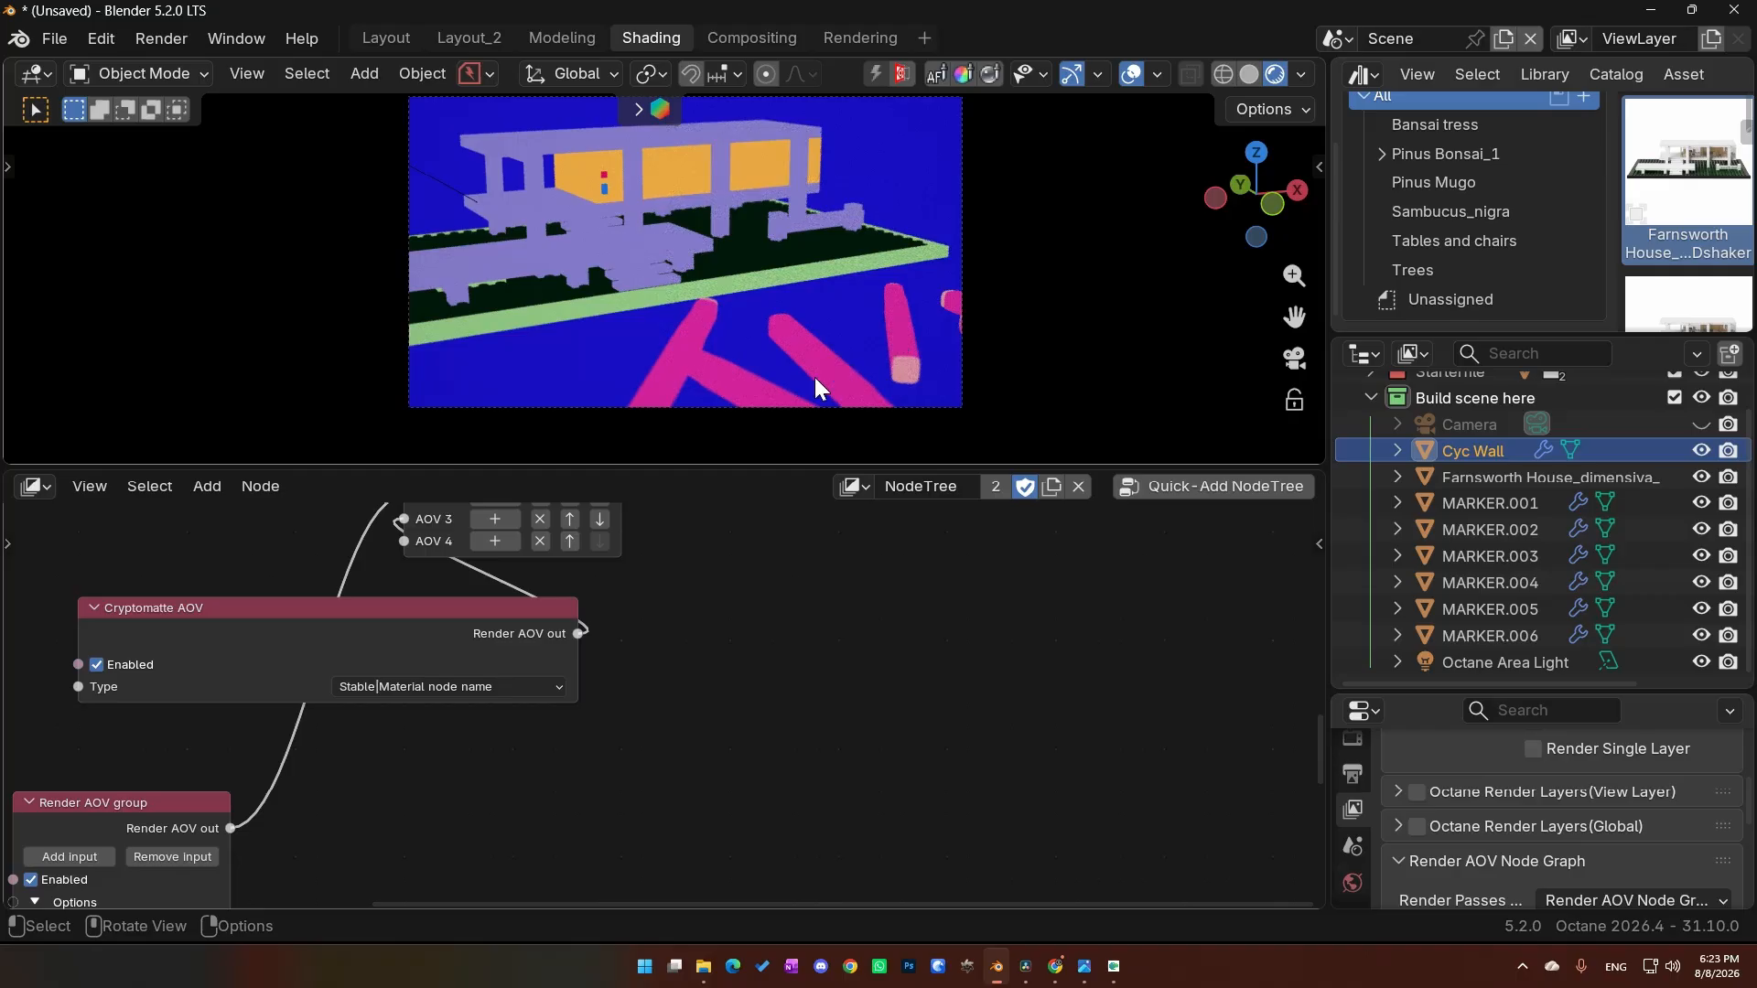
left_click(838, 368)
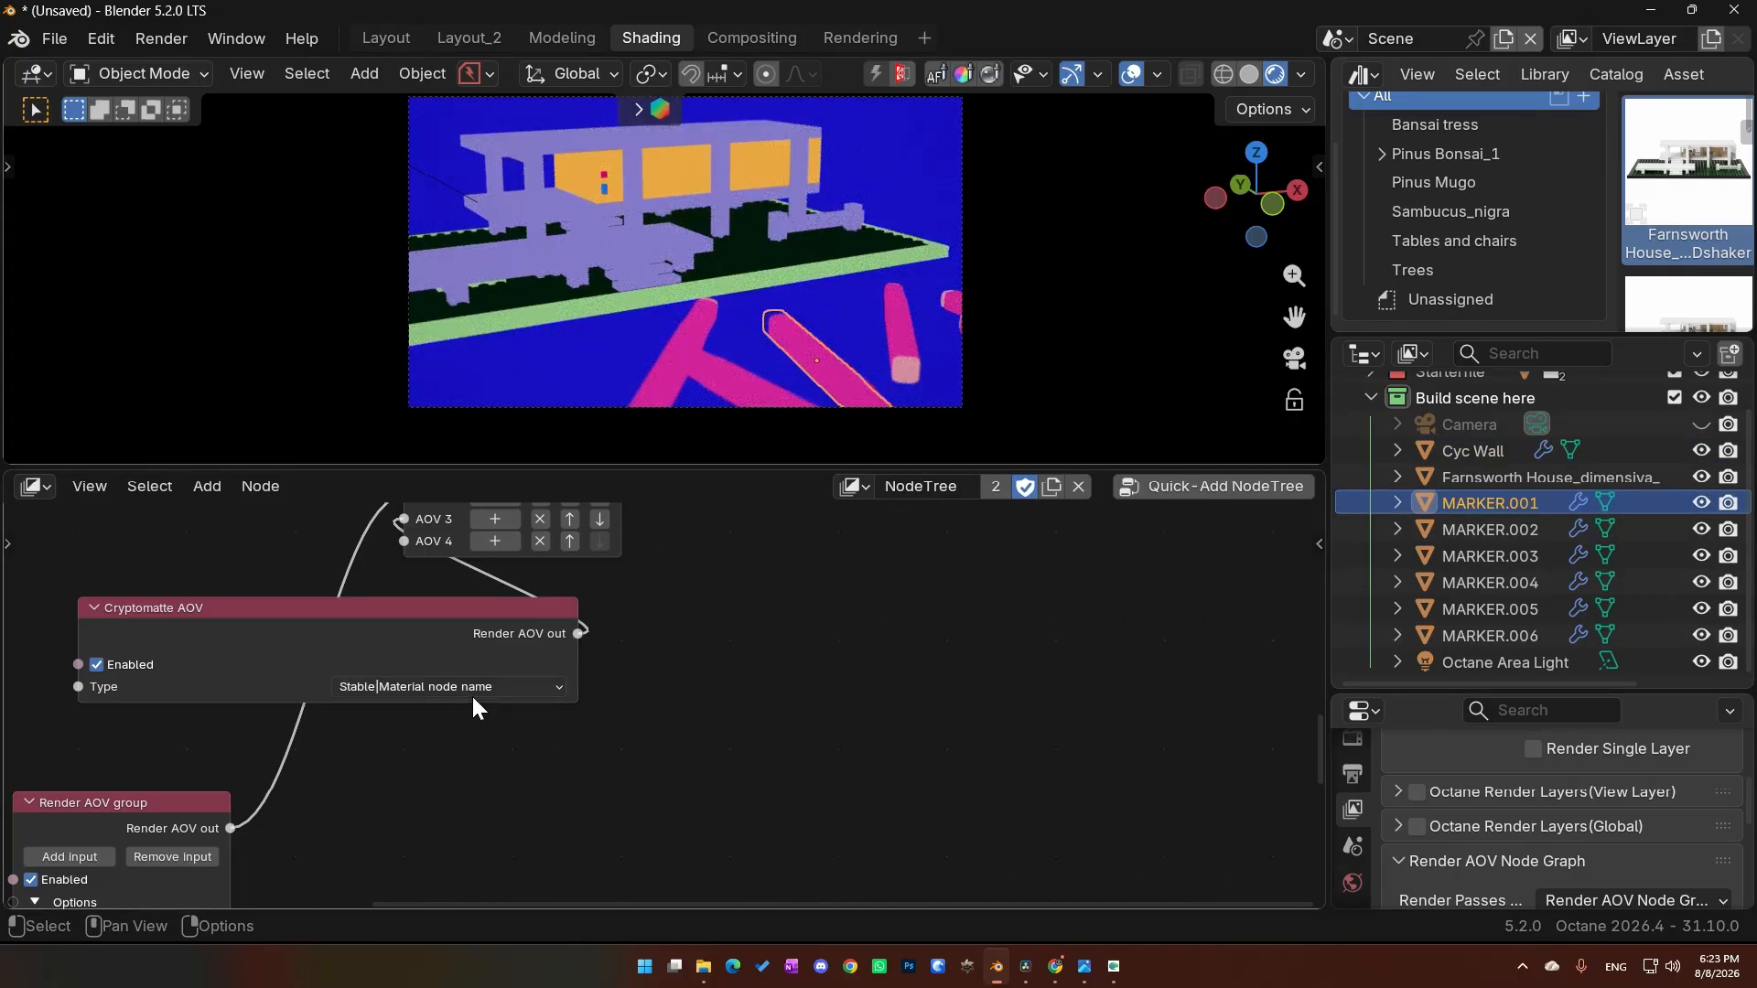
Step: Set the Cryptomatte AOV type to Stable|Material pin name and preview the Crypto material pin name pass
left_click(414, 692)
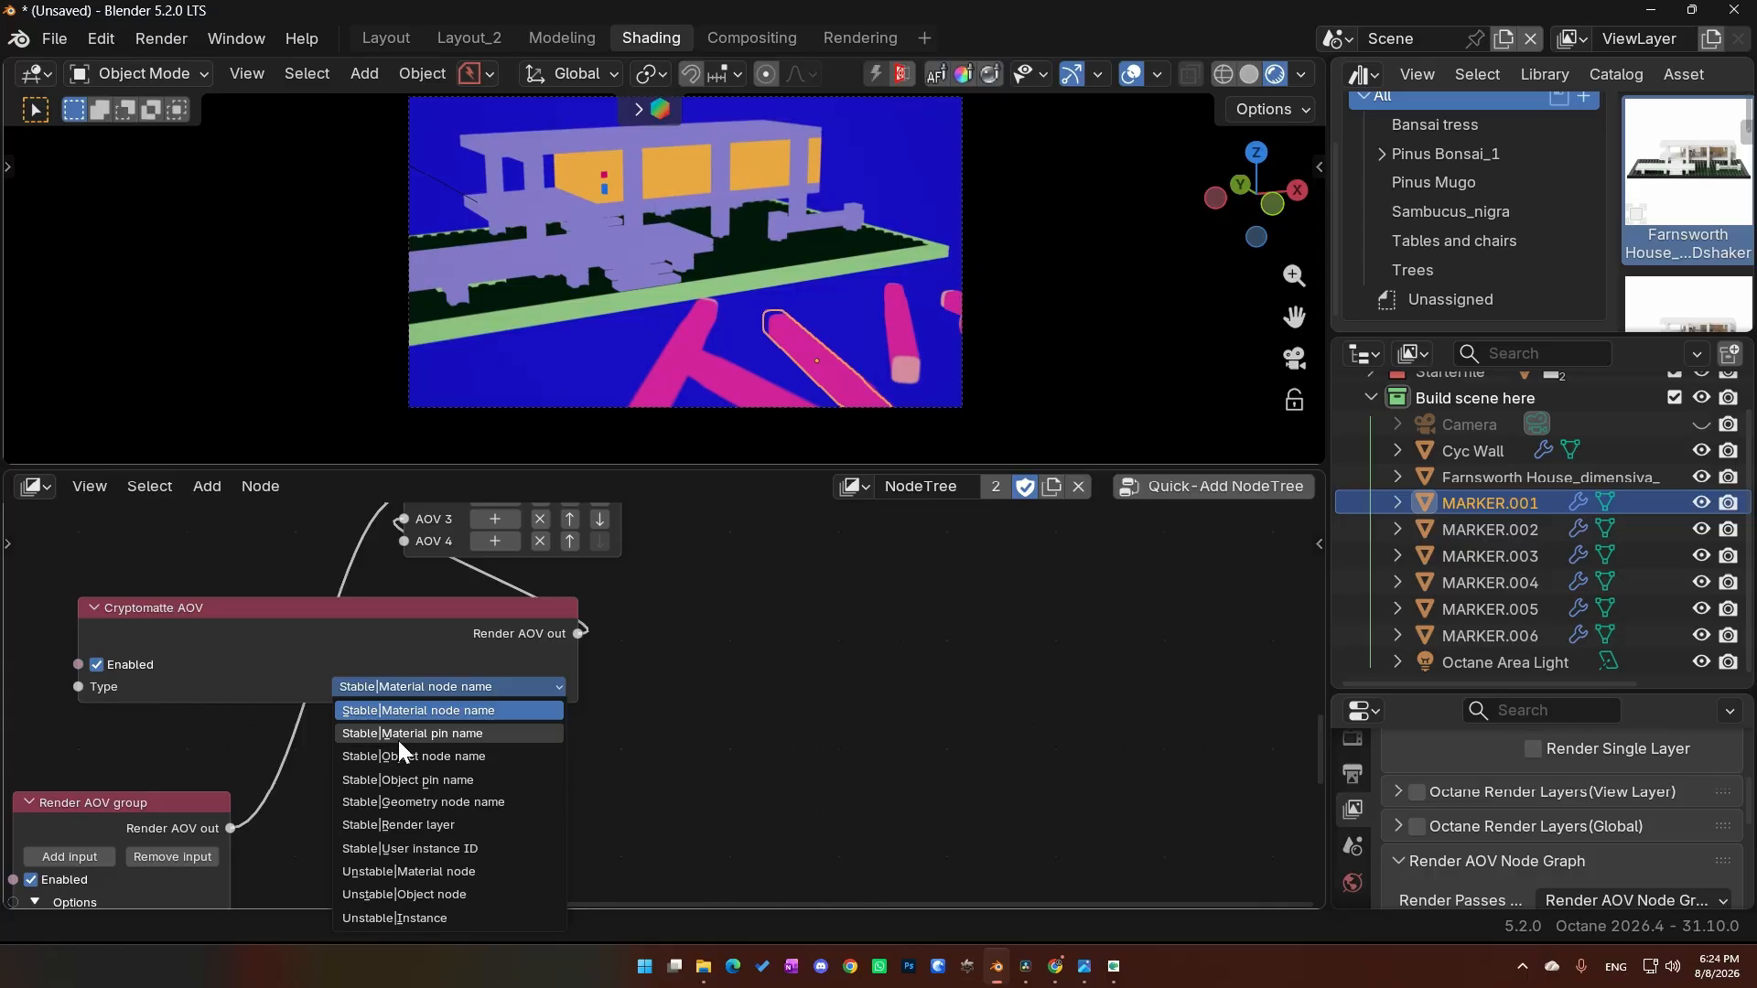
left_click(398, 734)
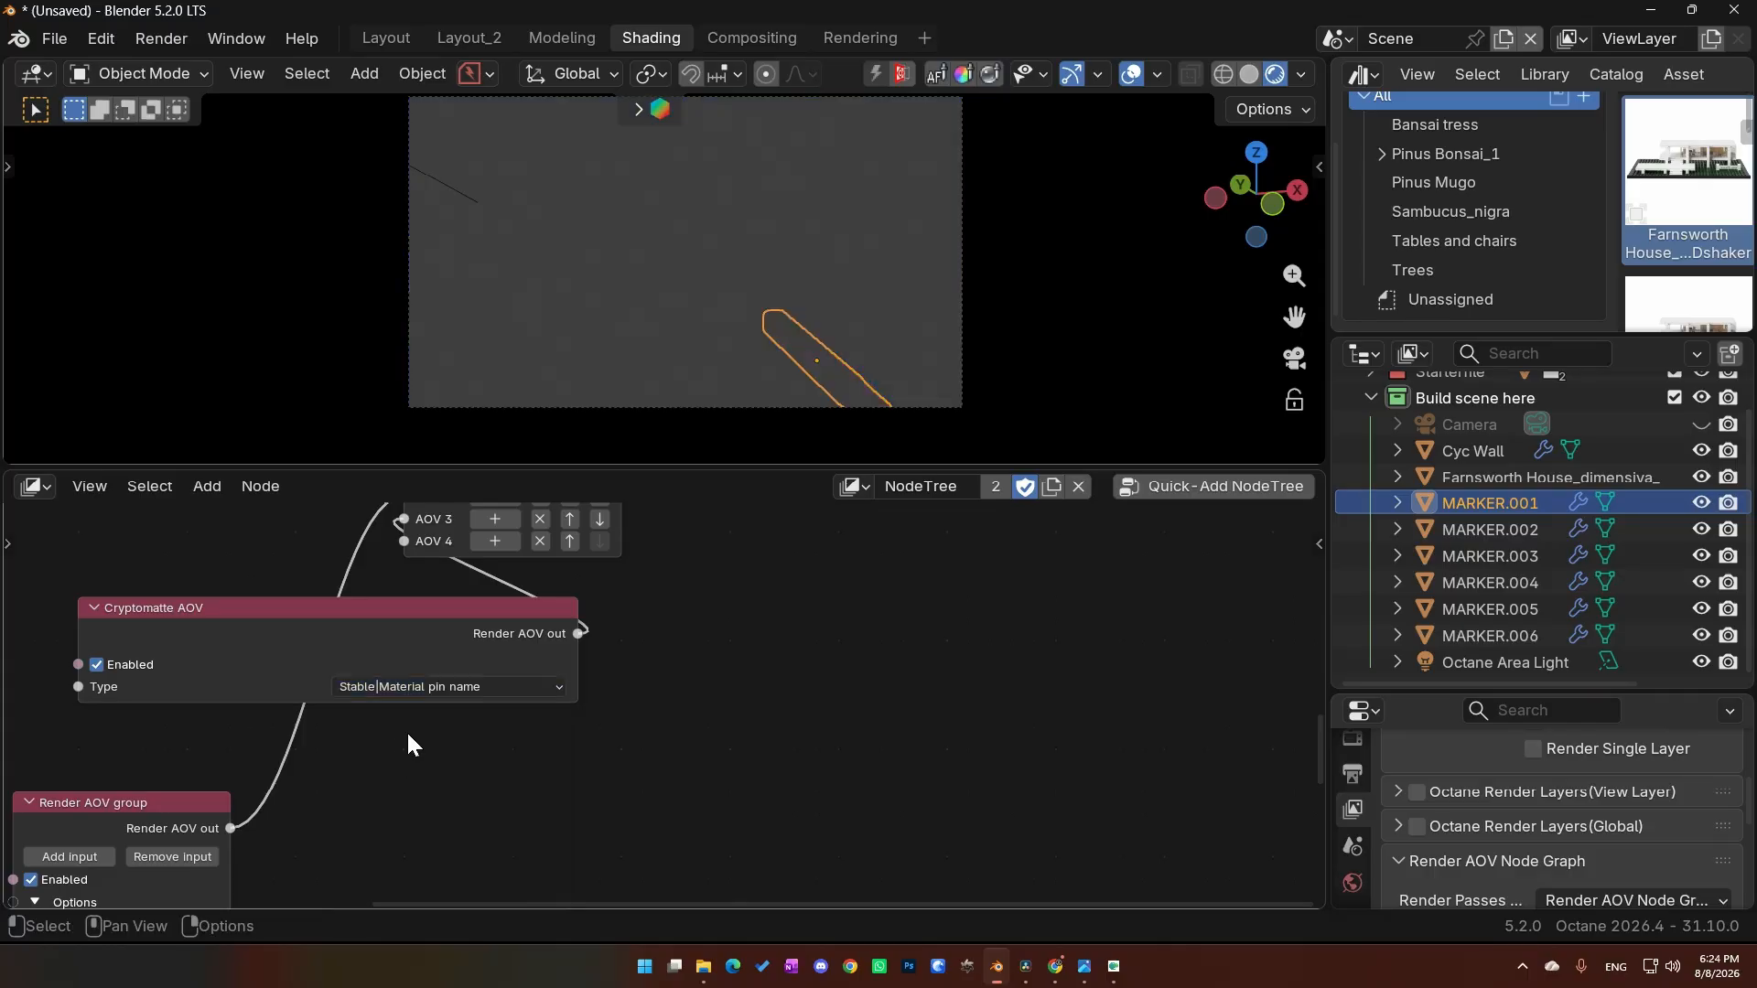
scroll(1458, 777, "down", 3)
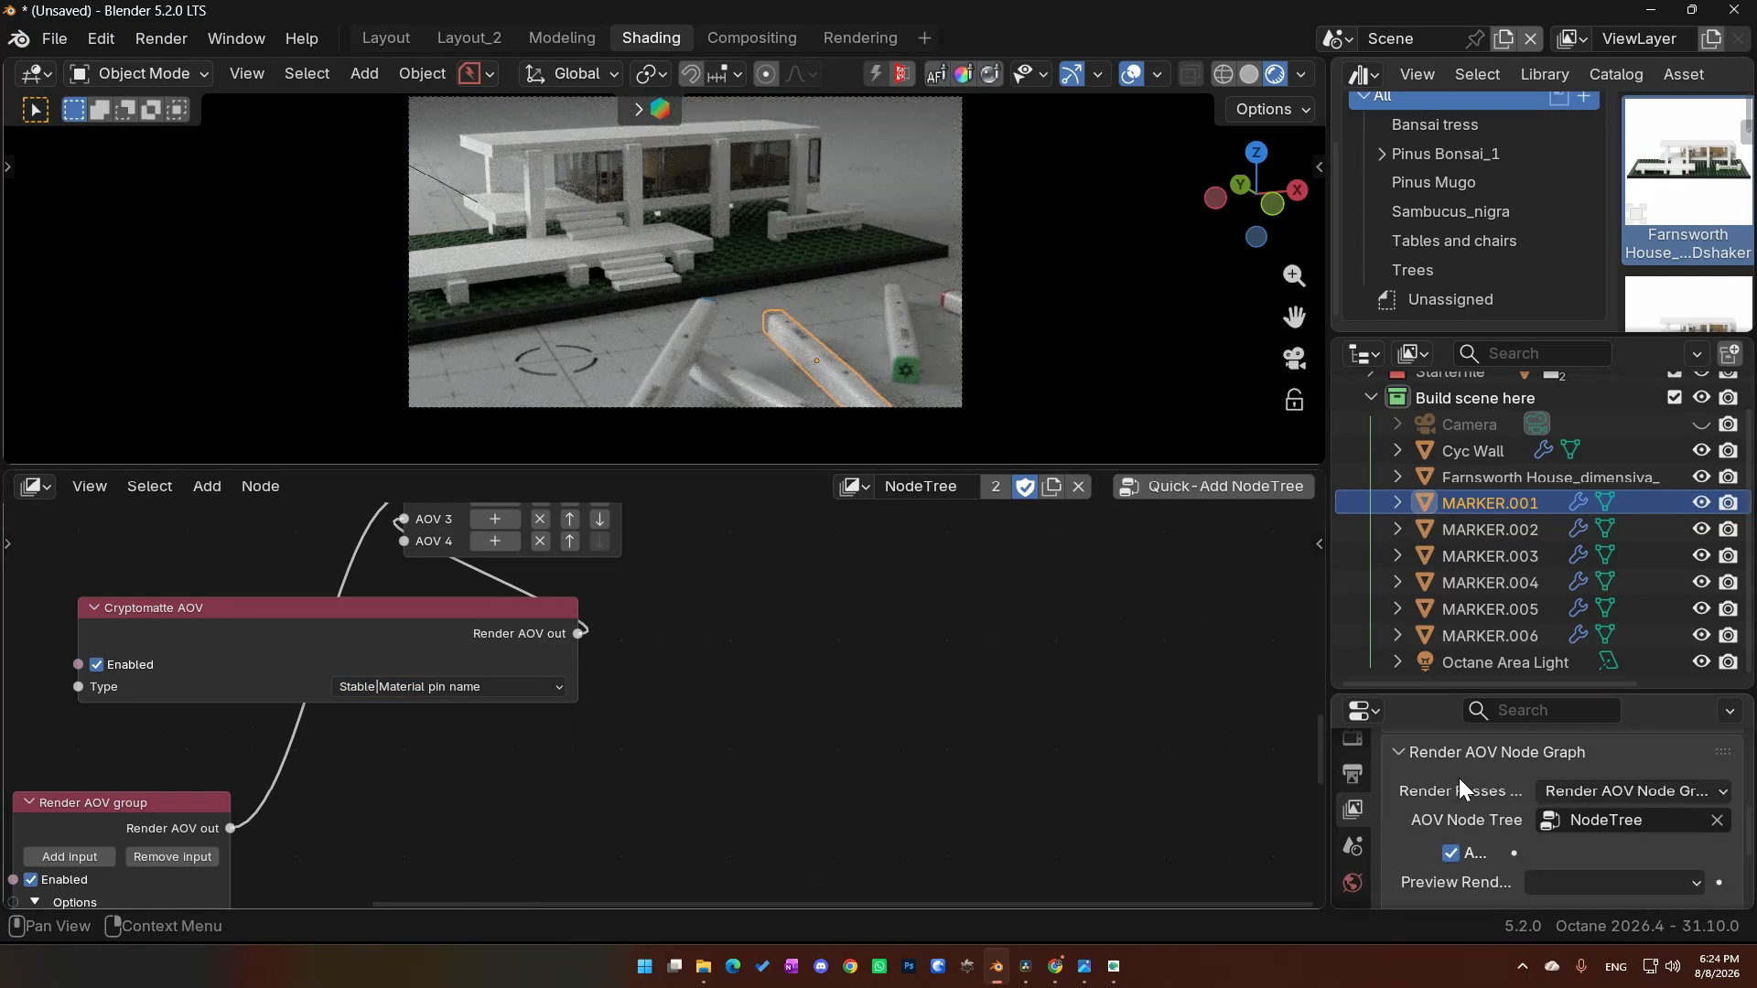
left_click(1596, 881)
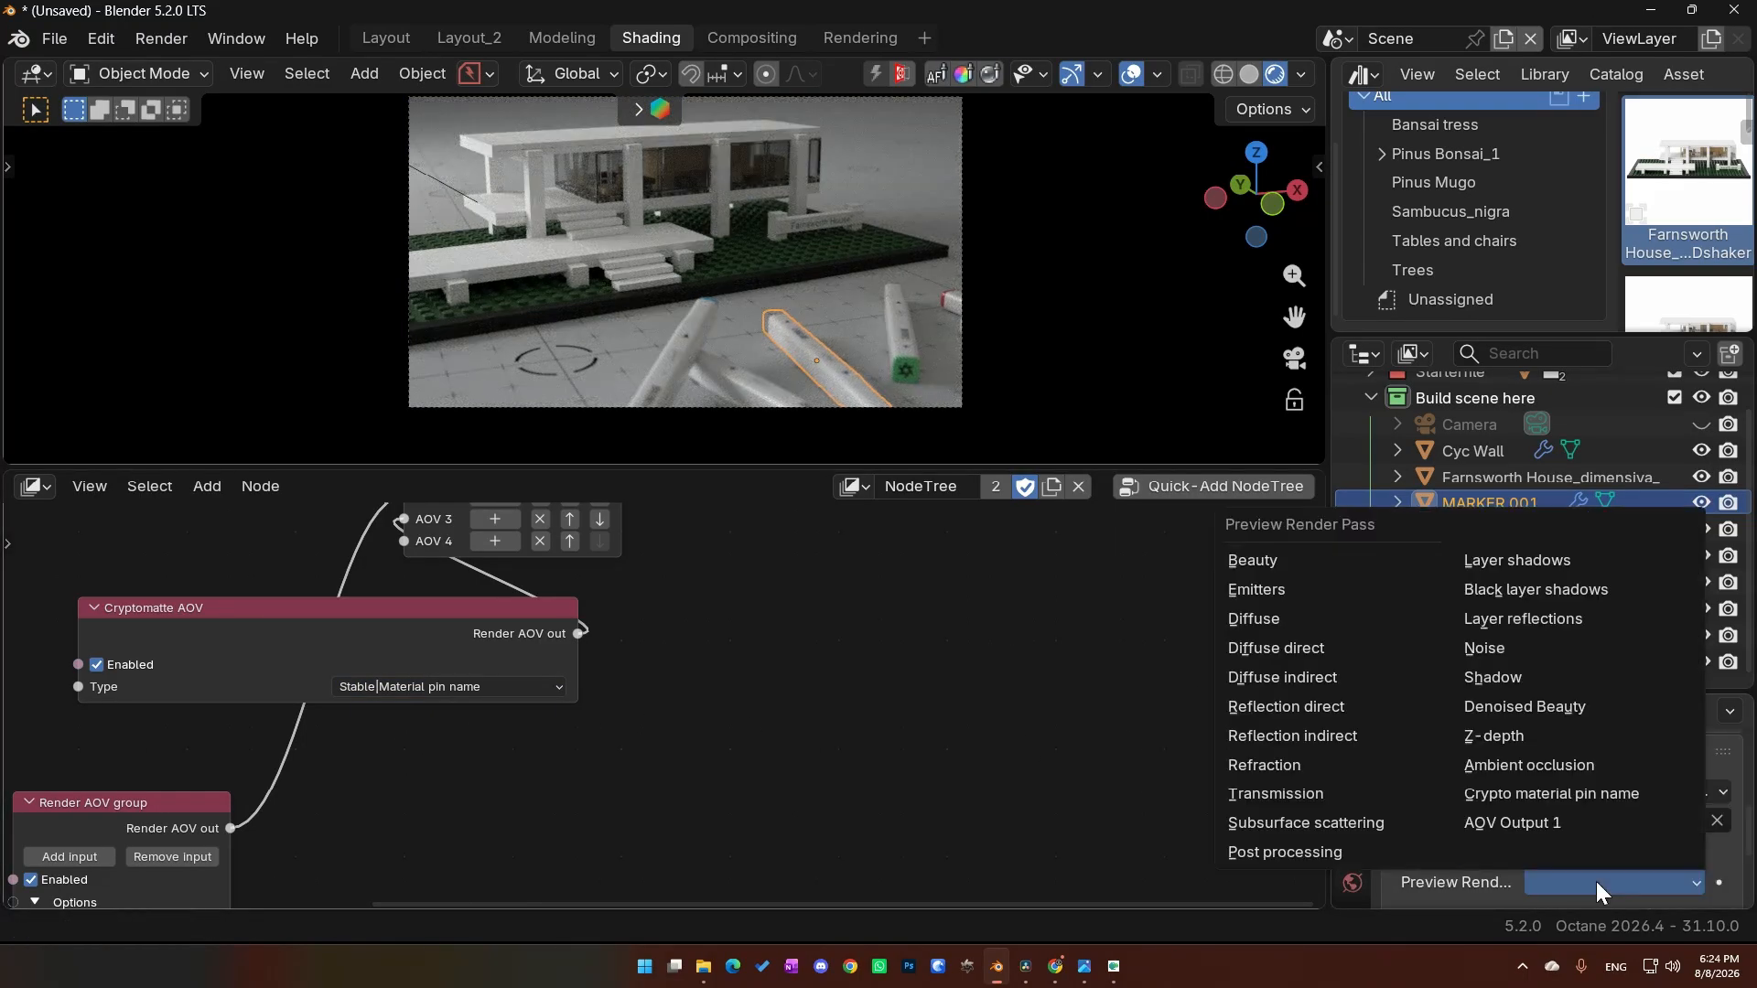
left_click(1568, 794)
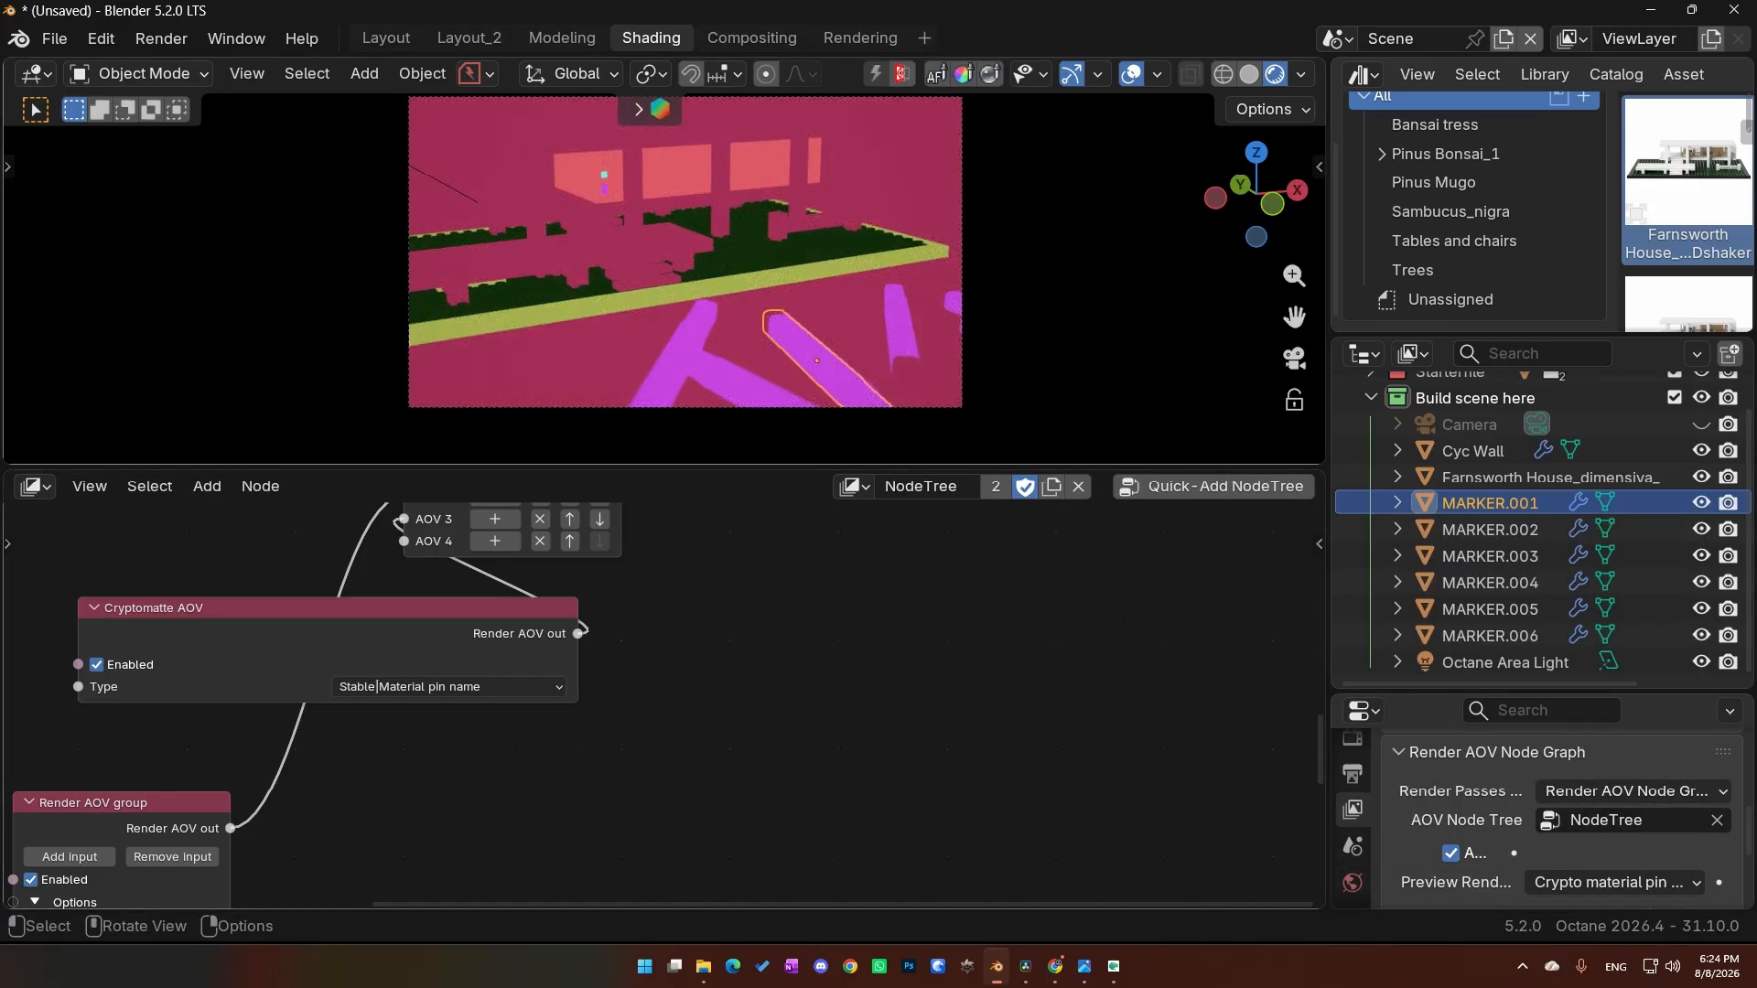
Step: Consult the whiteboard image again in the photo viewer for what the material node and material pin name types group
left_click_drag(0, 102, 942, 0)
mouse_move(760, 351)
left_mouse_down()
mouse_move(799, 429)
mouse_move(1007, 165)
left_mouse_up()
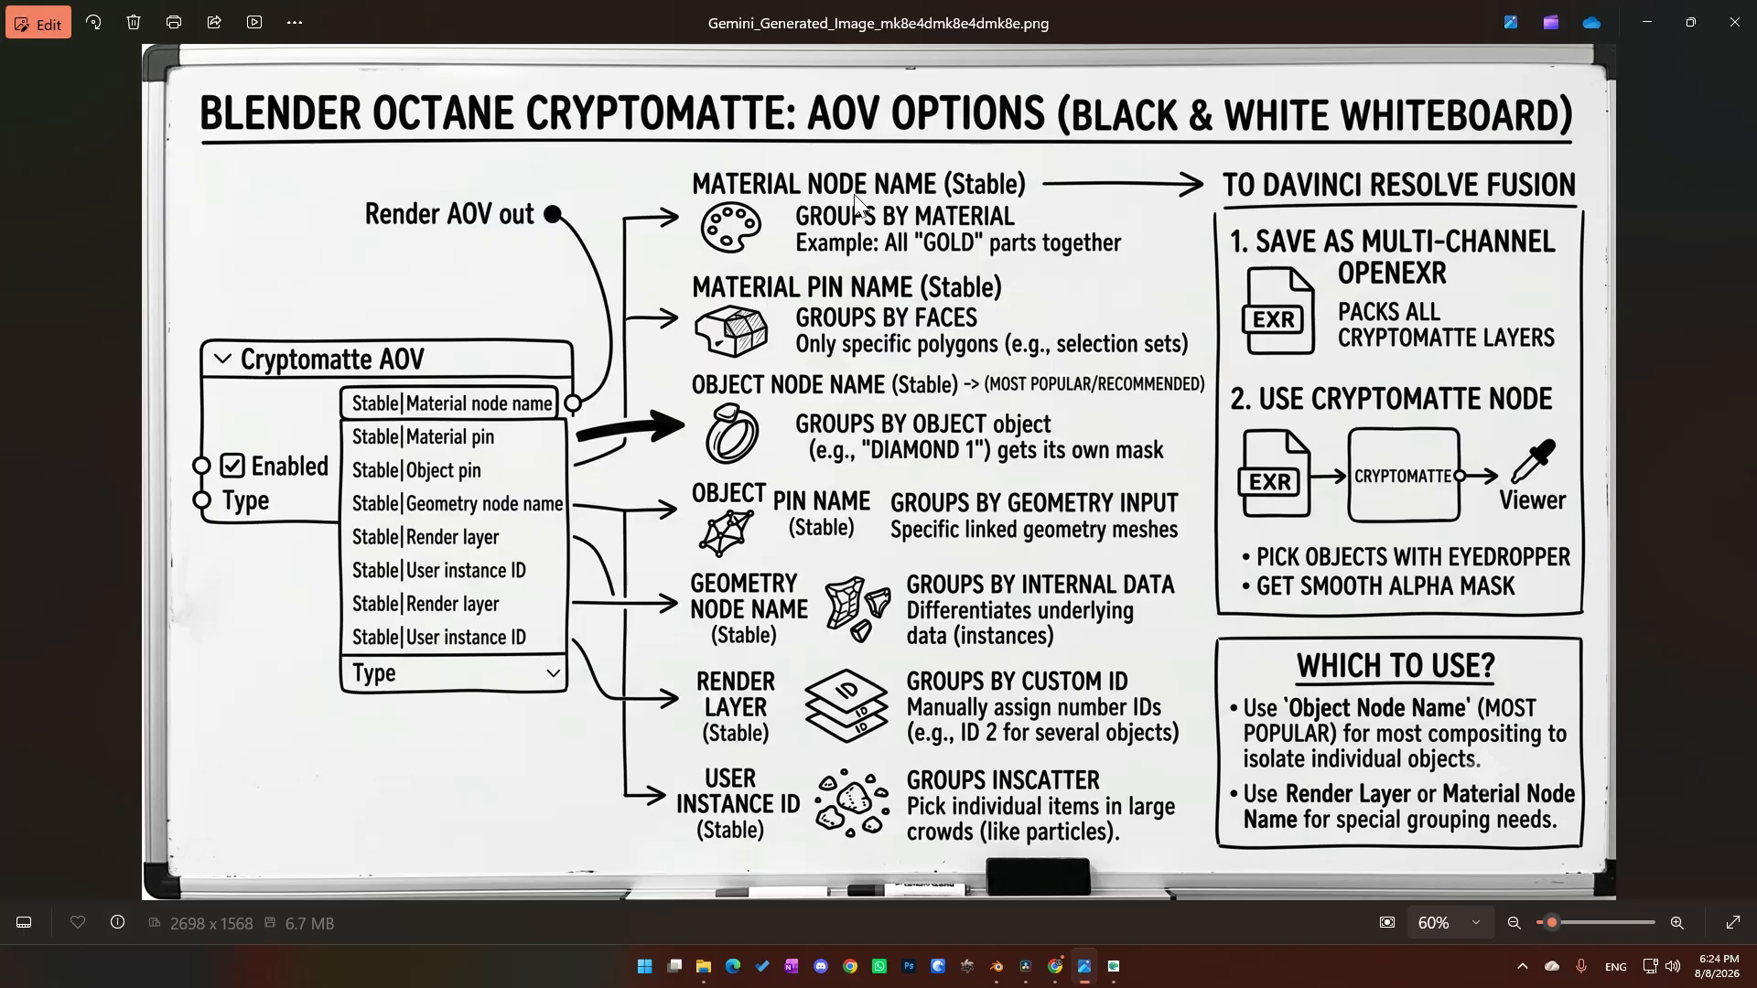
Step: Return to Blender, set the Cryptomatte AOV type to Stable|Object node name, preview its crypto pass and select the Farnsworth House to compare
left_click_drag(1377, 11, 0, 430)
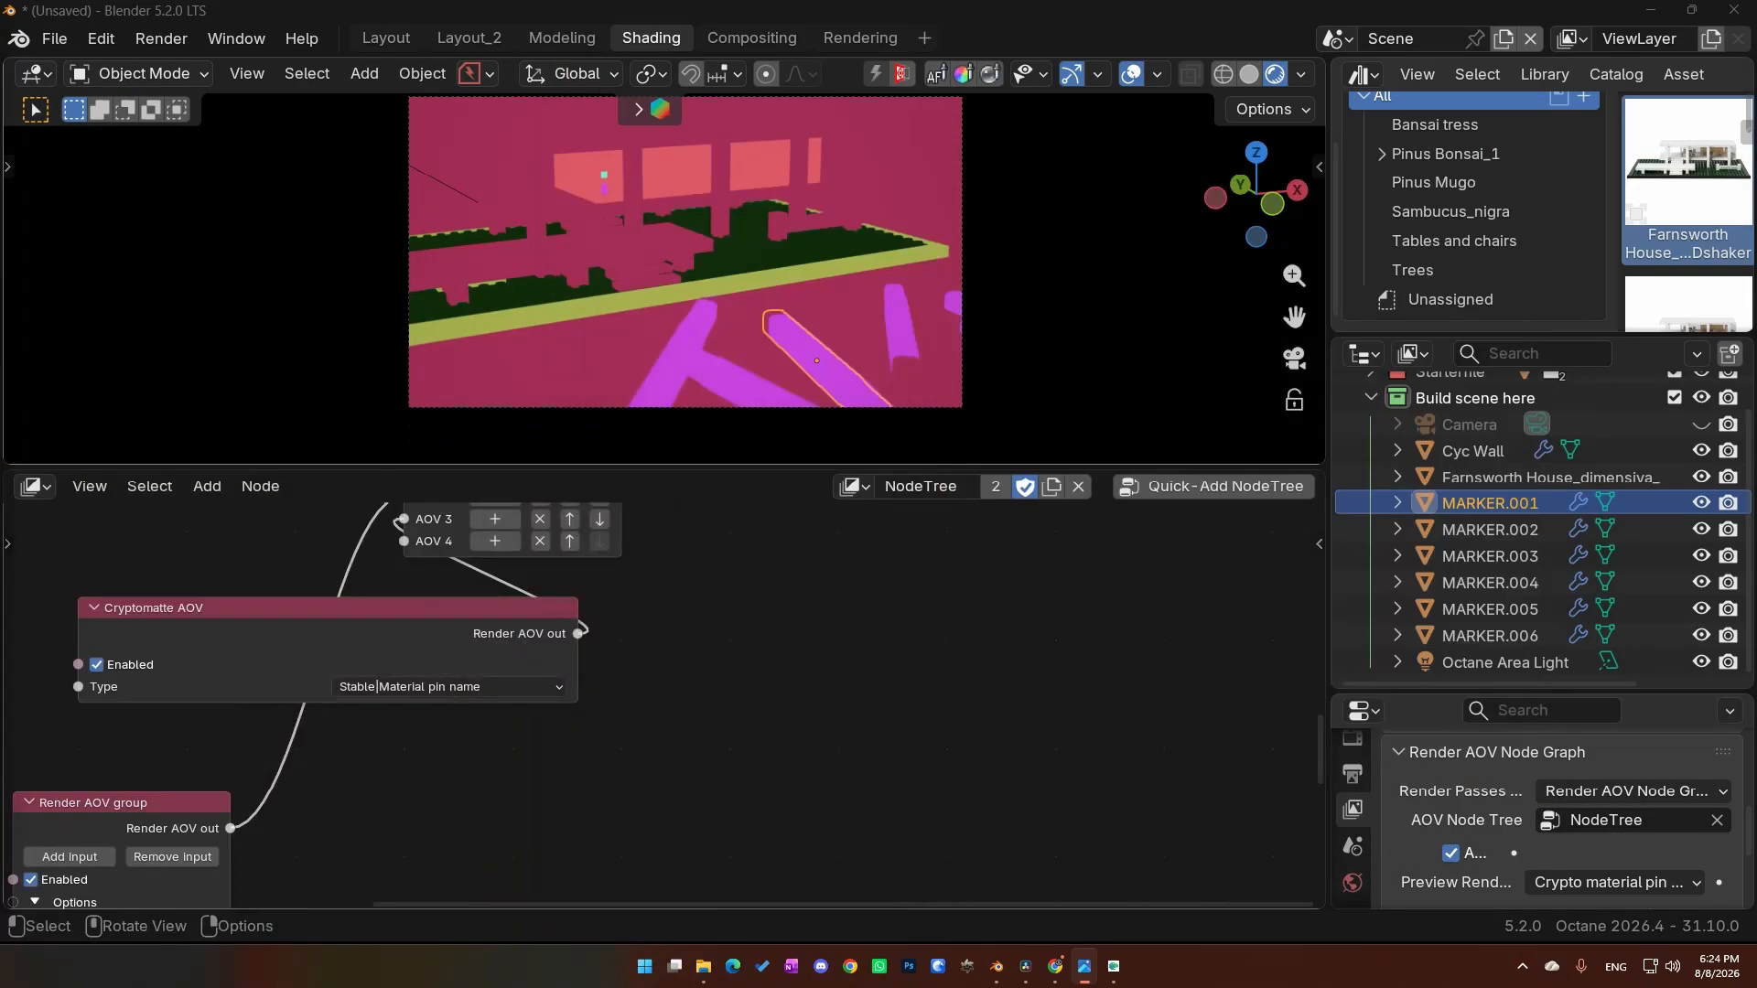
left_click(486, 695)
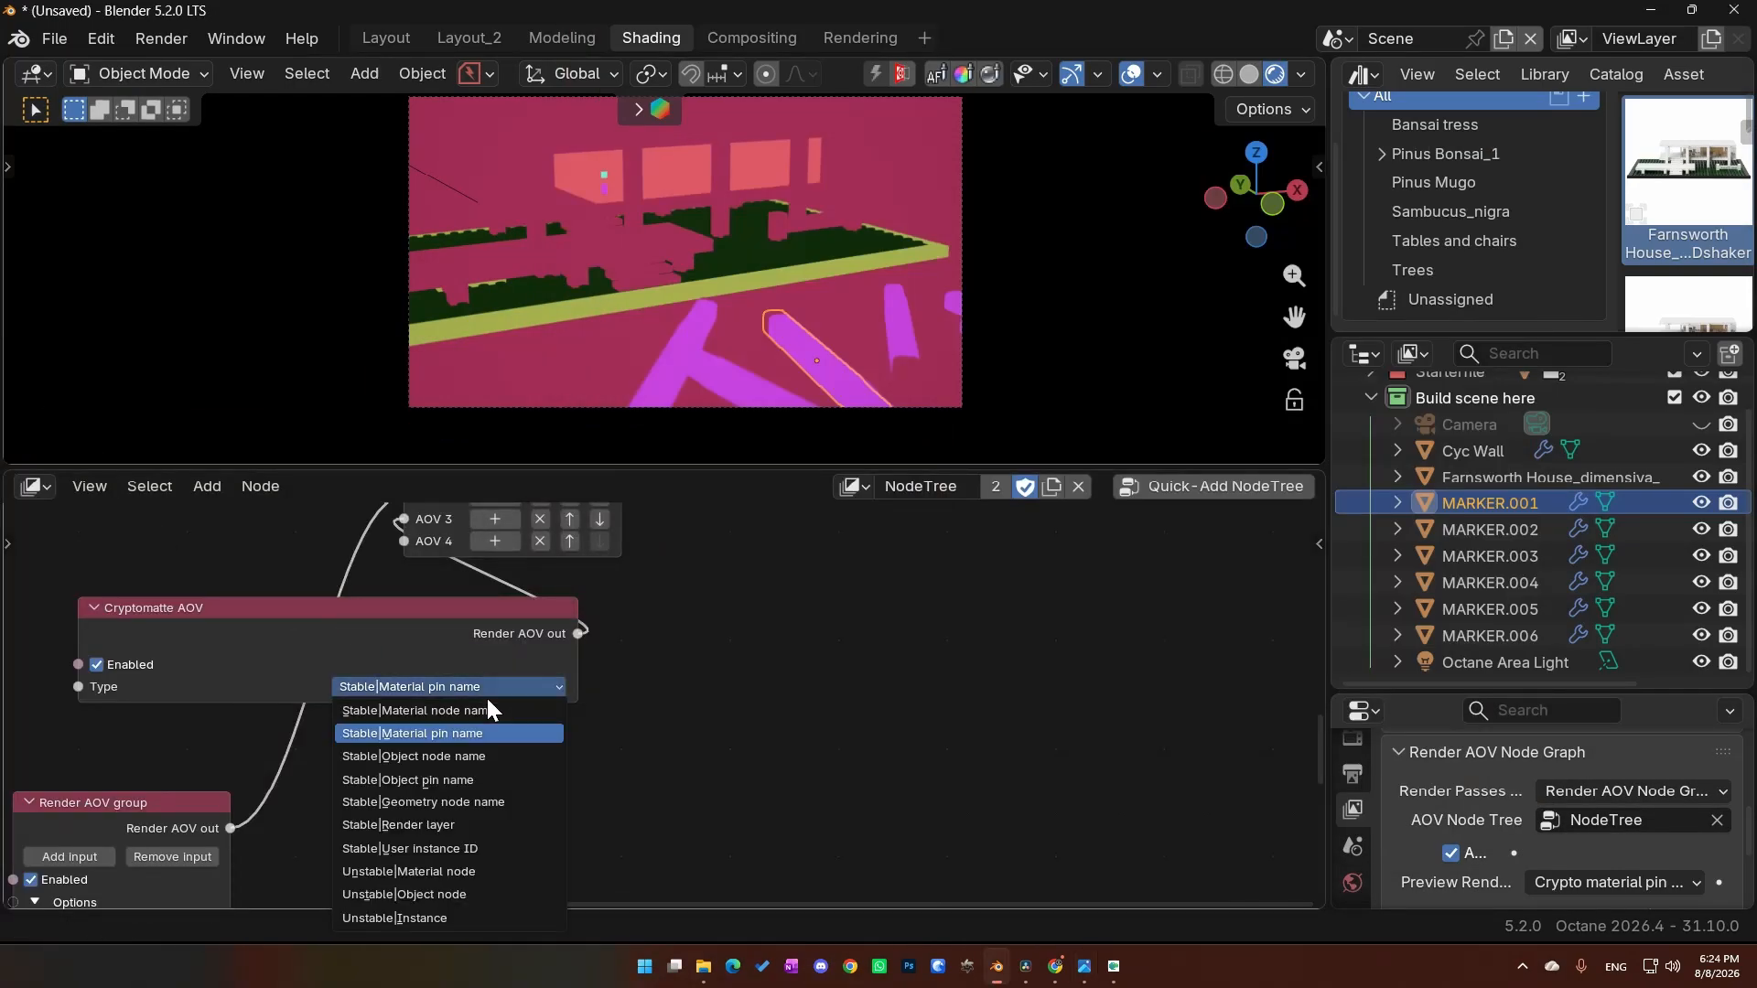
left_click(437, 765)
left_click(1572, 888)
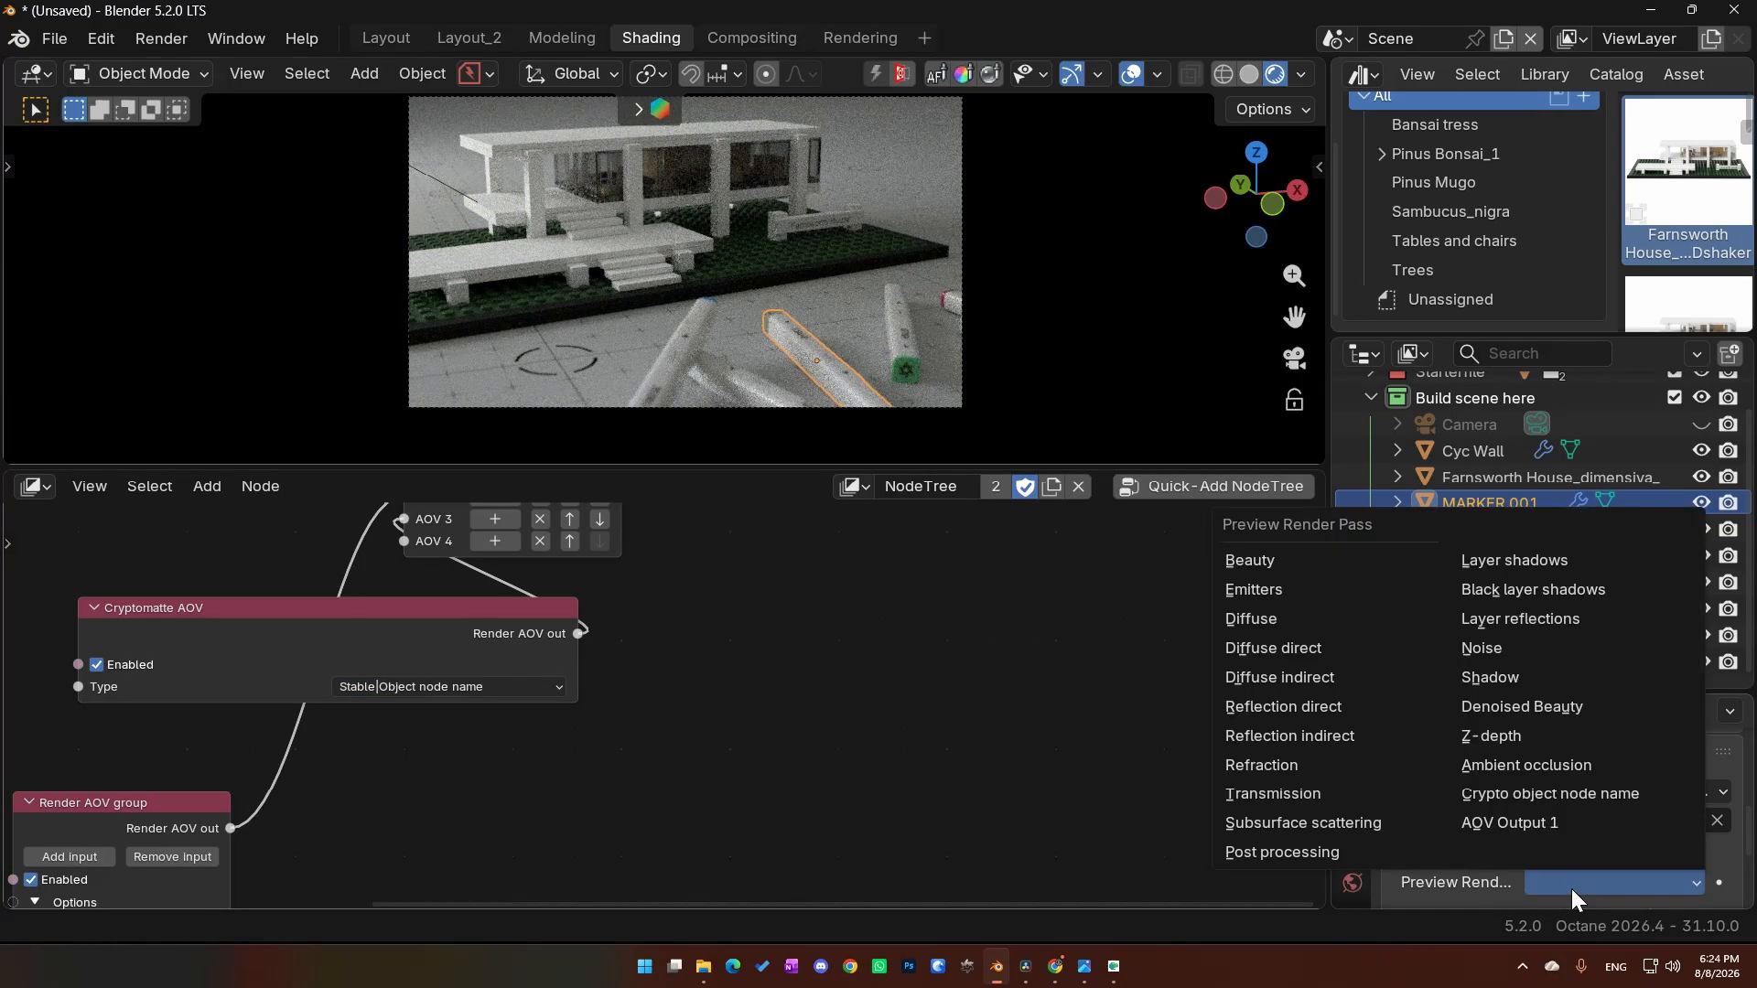
left_click(1556, 795)
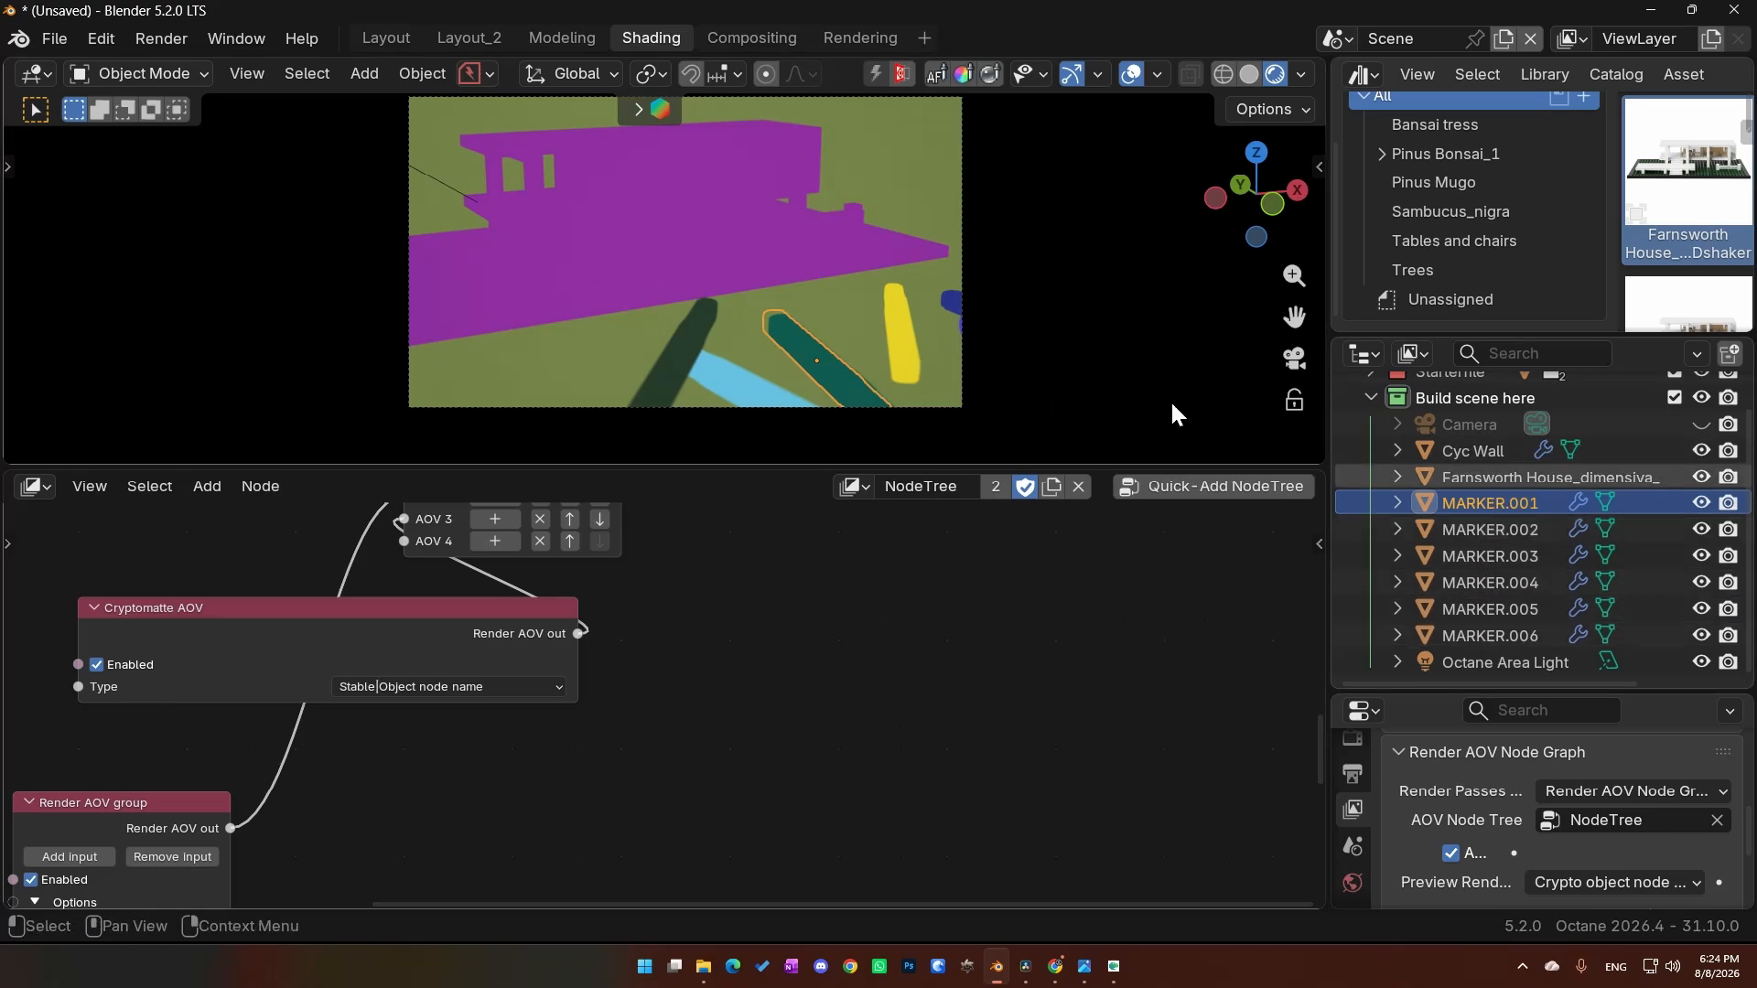
left_click(1499, 485)
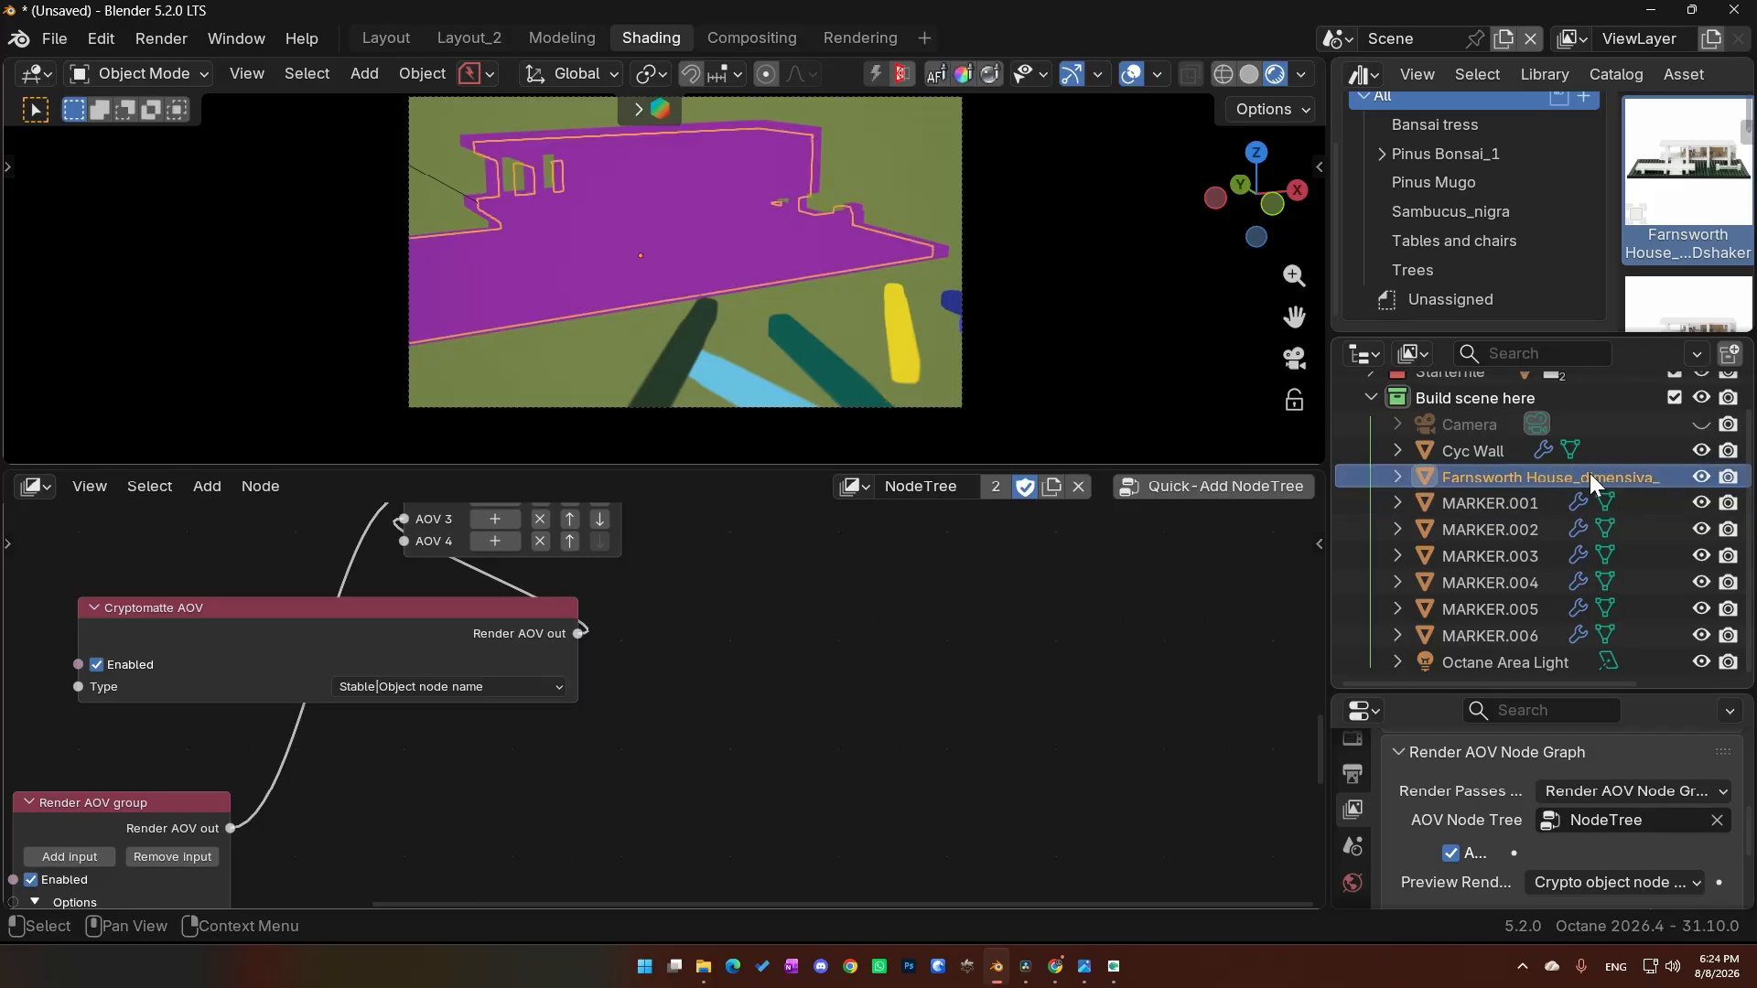
Step: Set the Cryptomatte AOV type to Stable|Material node name and preview the Crypto material node name pass
left_click(430, 687)
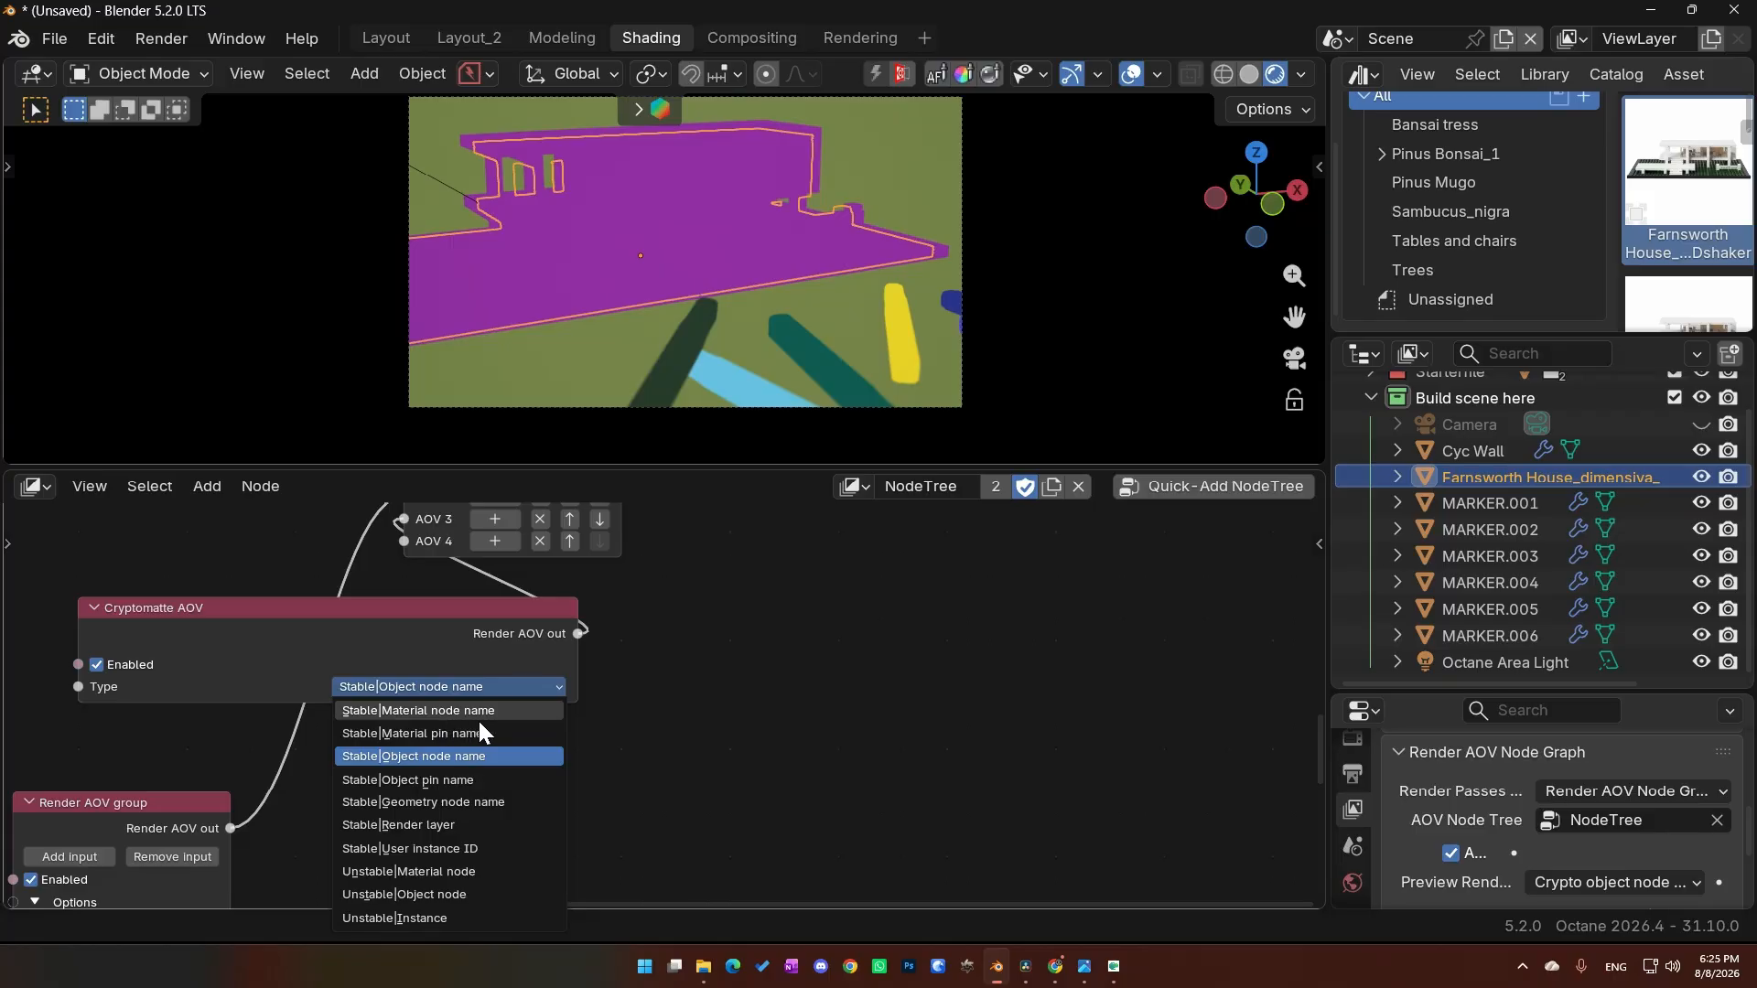
left_click(476, 715)
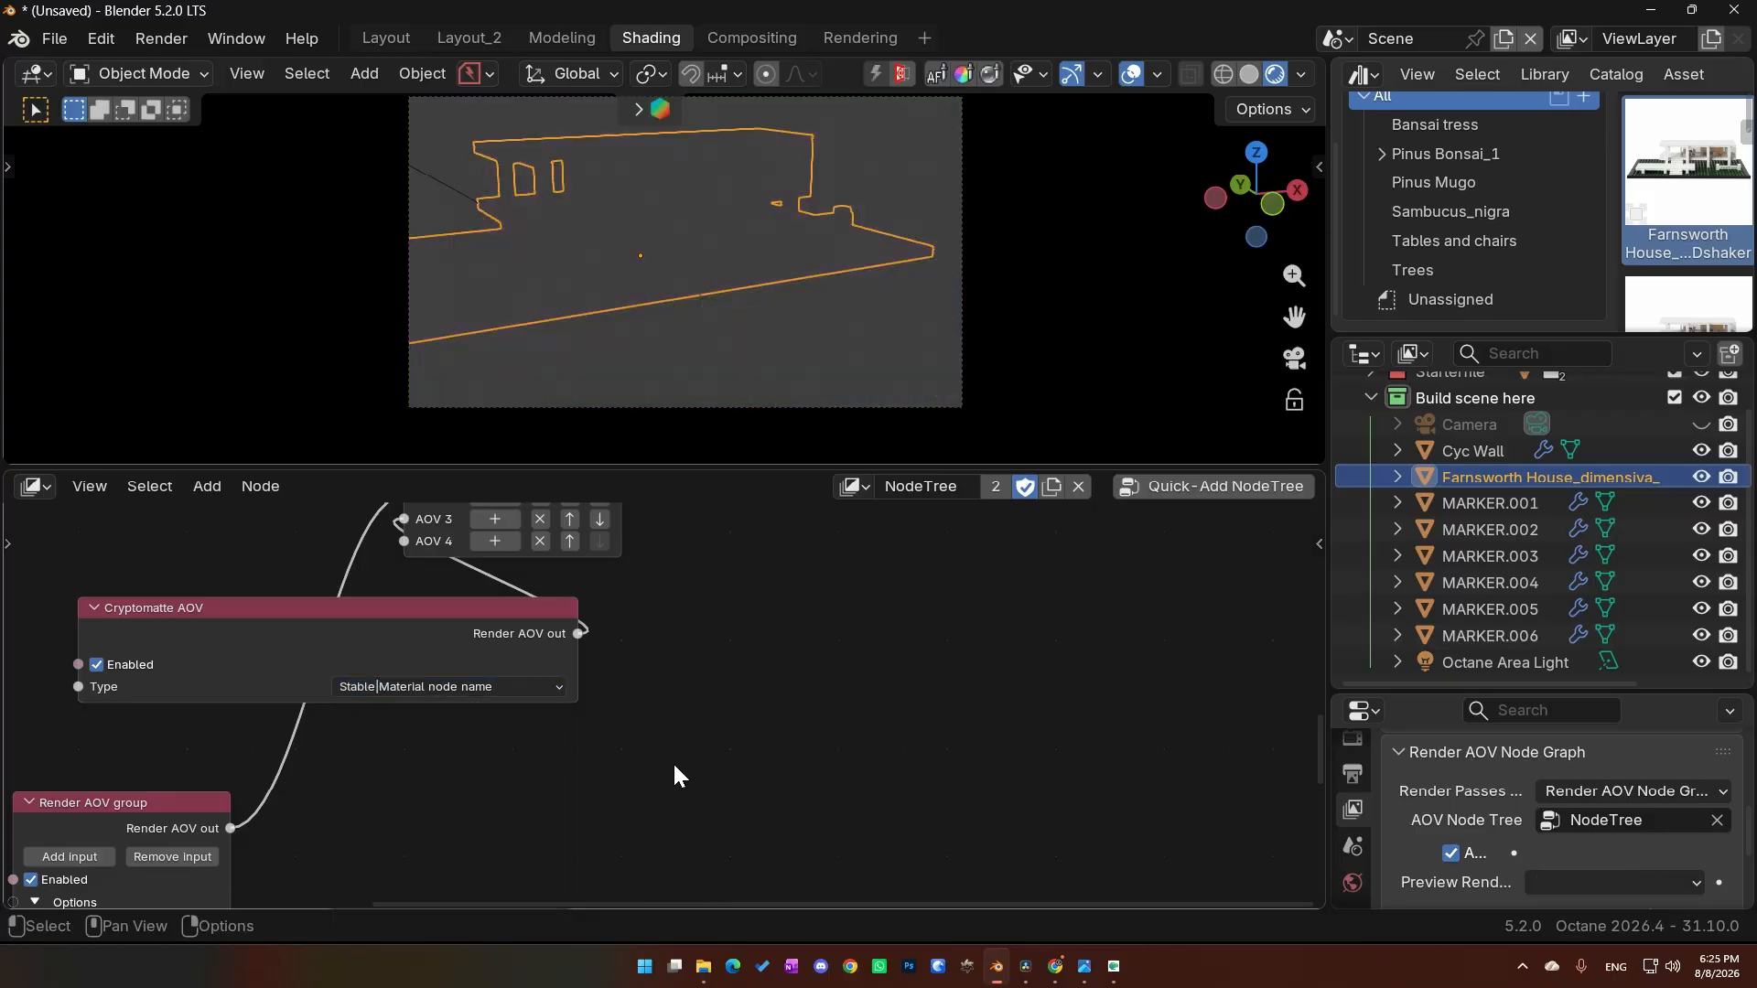
left_click(1594, 884)
left_click(1550, 796)
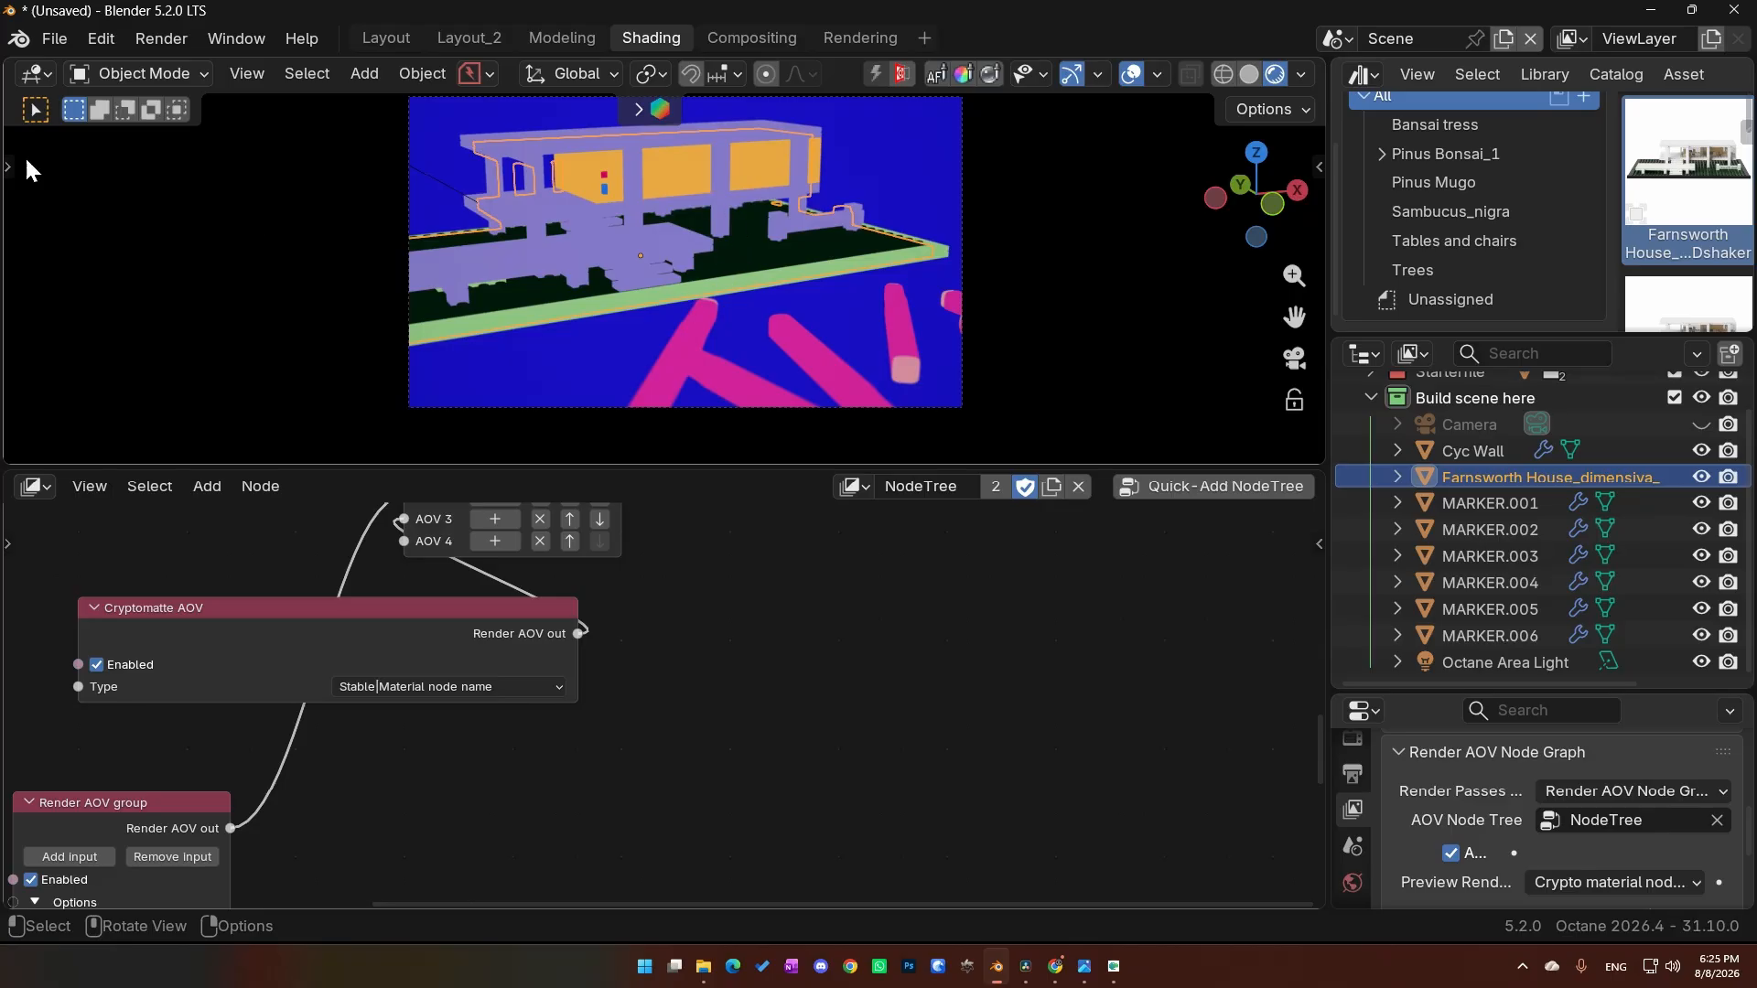
Step: Consult the whiteboard image for the material node name grouping and return to the cryptomatte preview in Blender
left_click_drag(0, 147, 1006, 2)
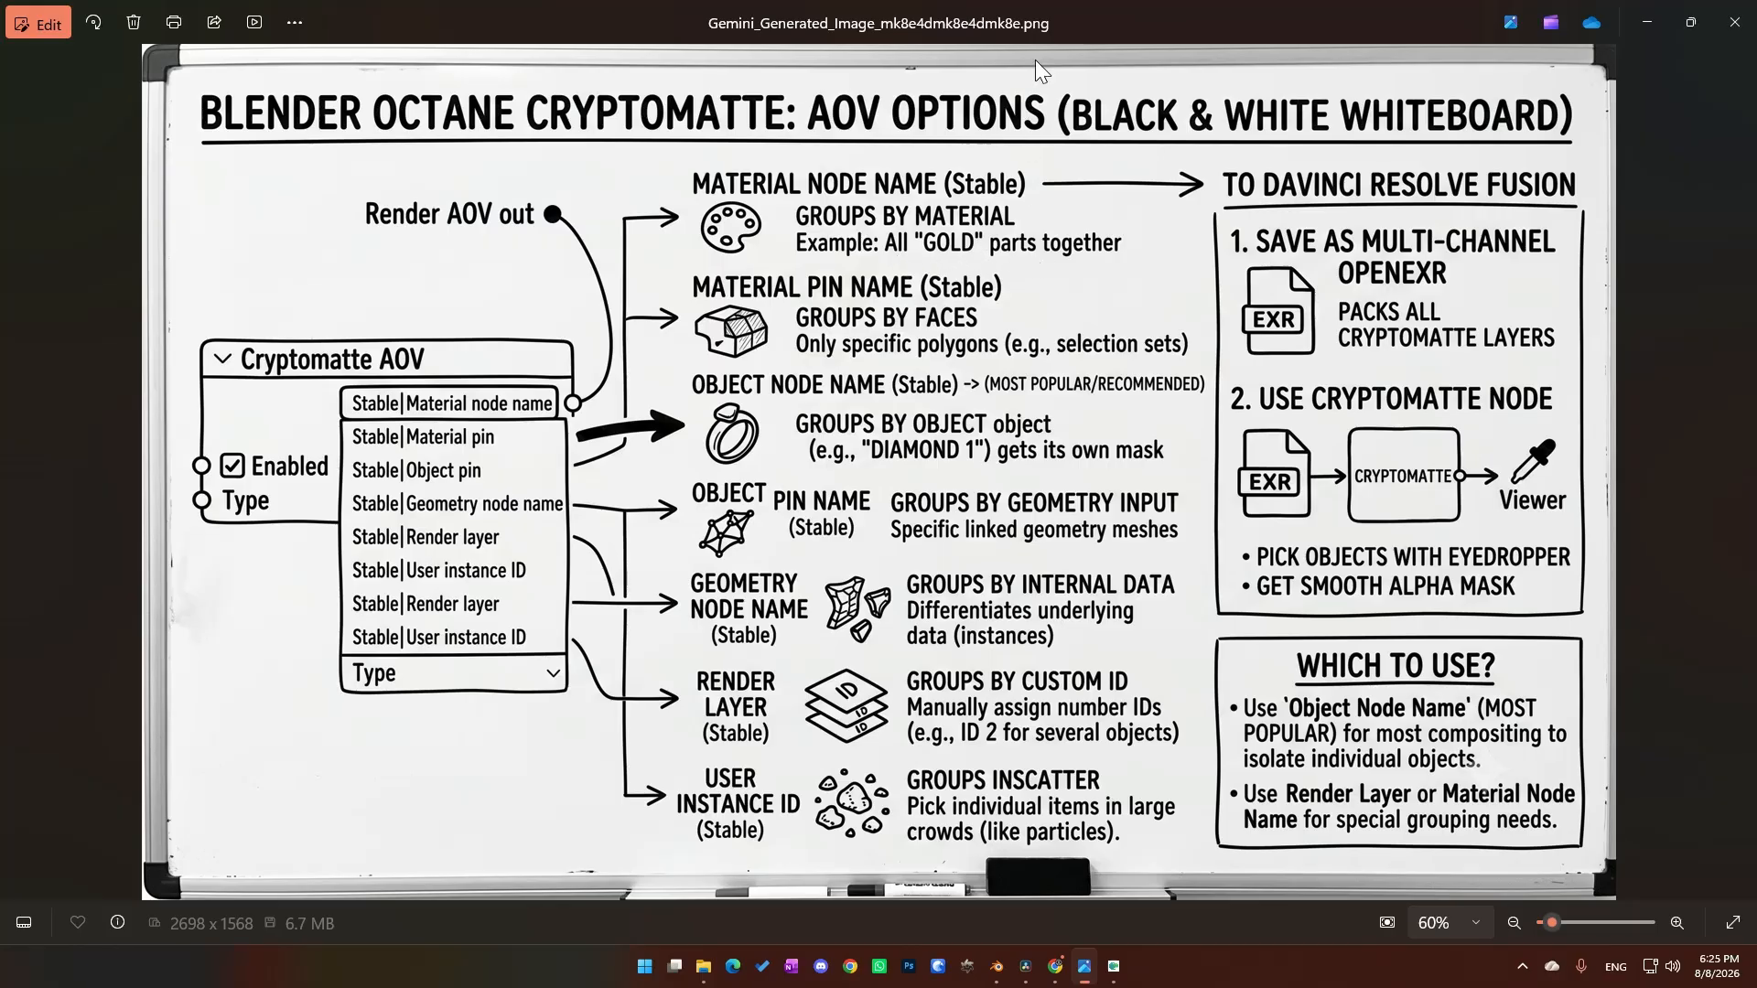
mouse_move(1020, 23)
left_mouse_down()
mouse_move(707, 189)
mouse_move(2, 331)
left_mouse_up()
left_click(662, 259)
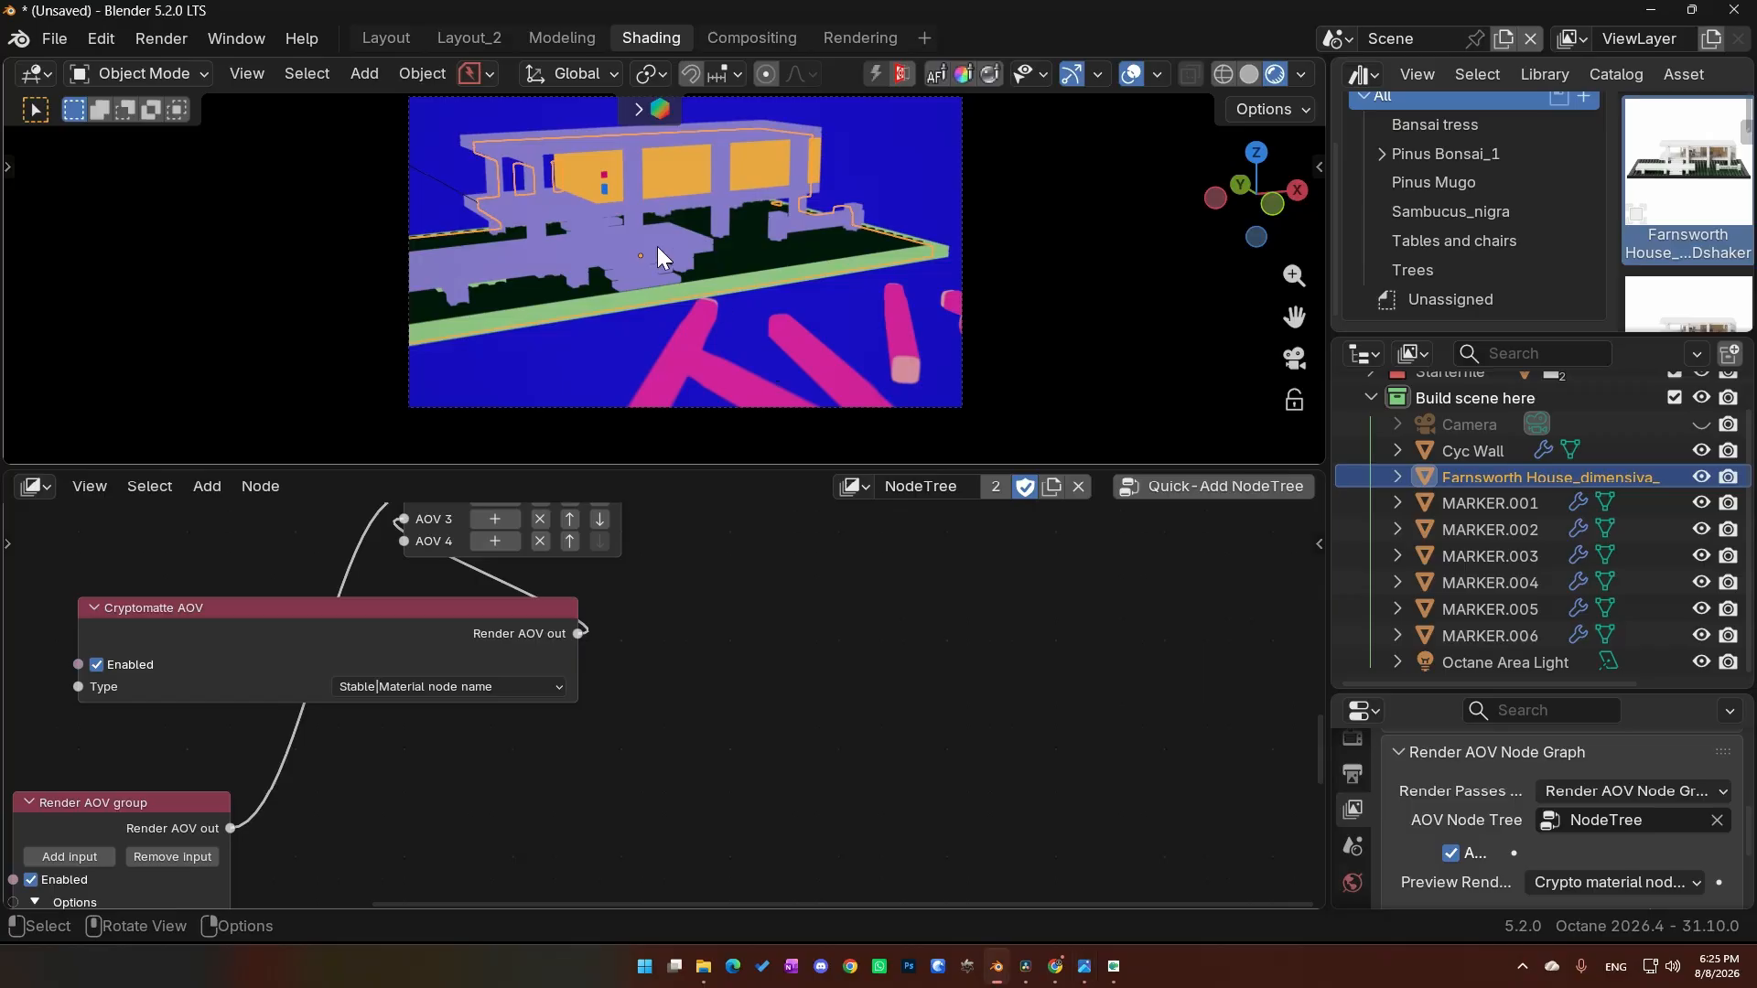
Step: Switch the Octane Render AOV editor to the Shader Editor and examine the Farnsworth House's Gray_3DShaker material nodes
middle_click_drag(107, 518, 300, 592)
left_click(41, 486)
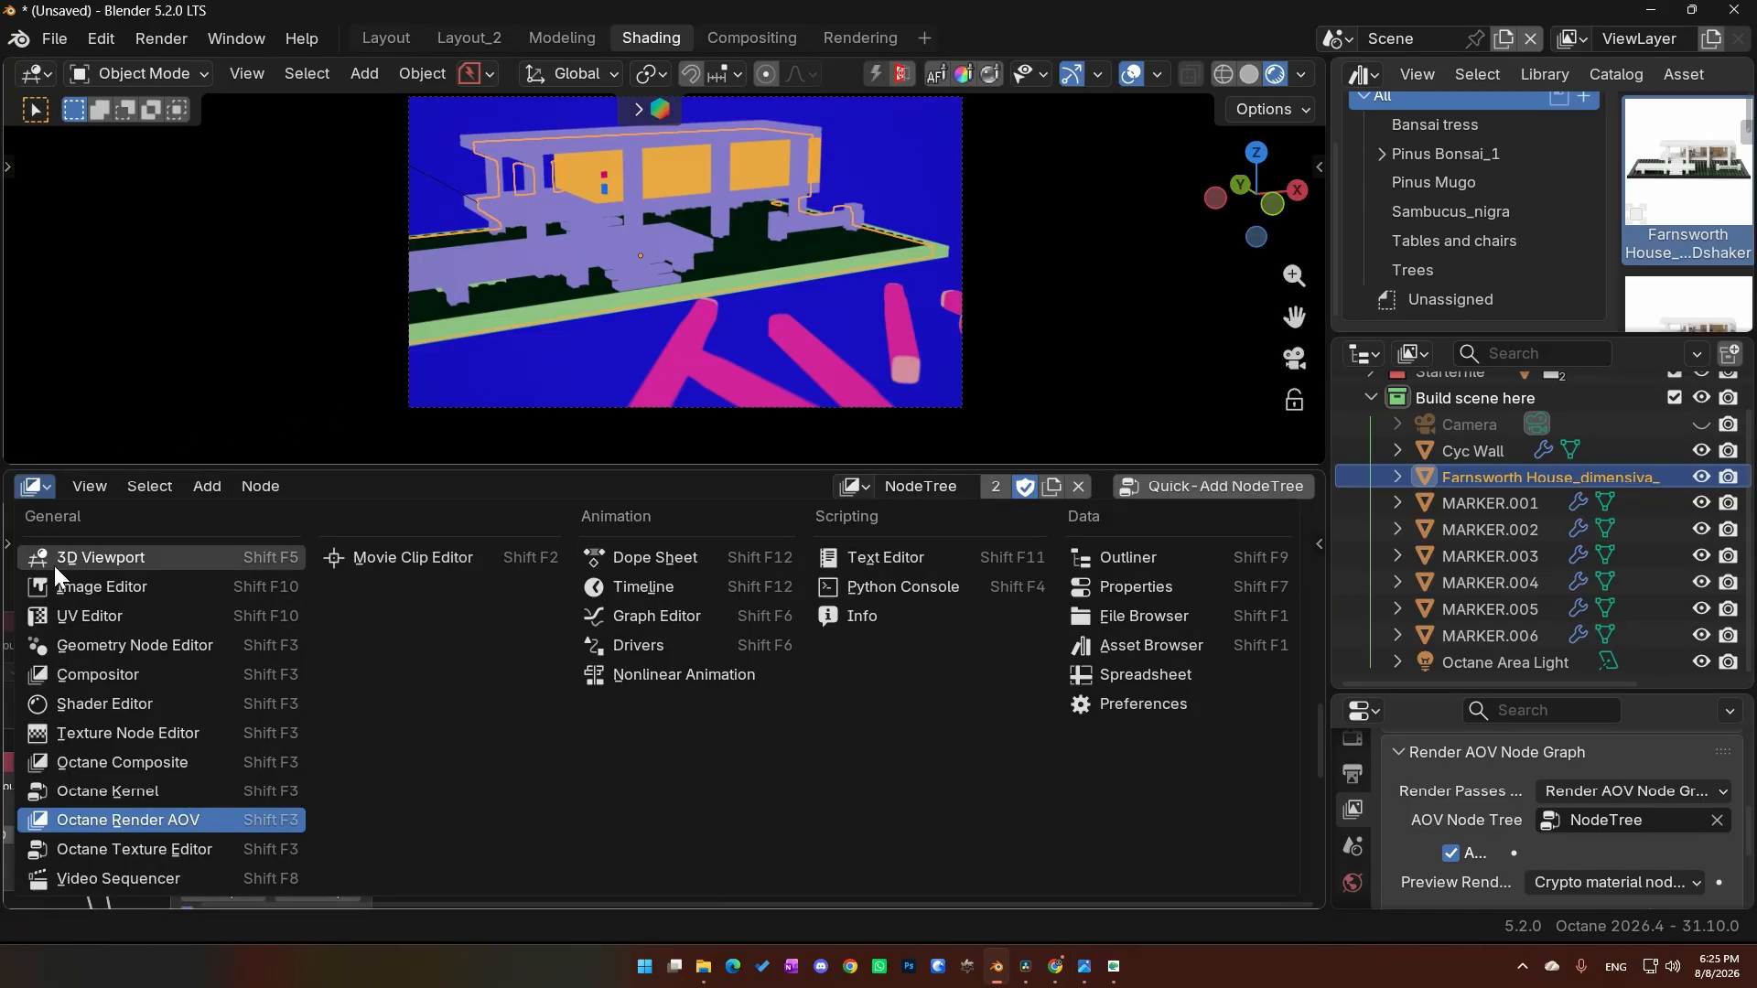
left_click(86, 702)
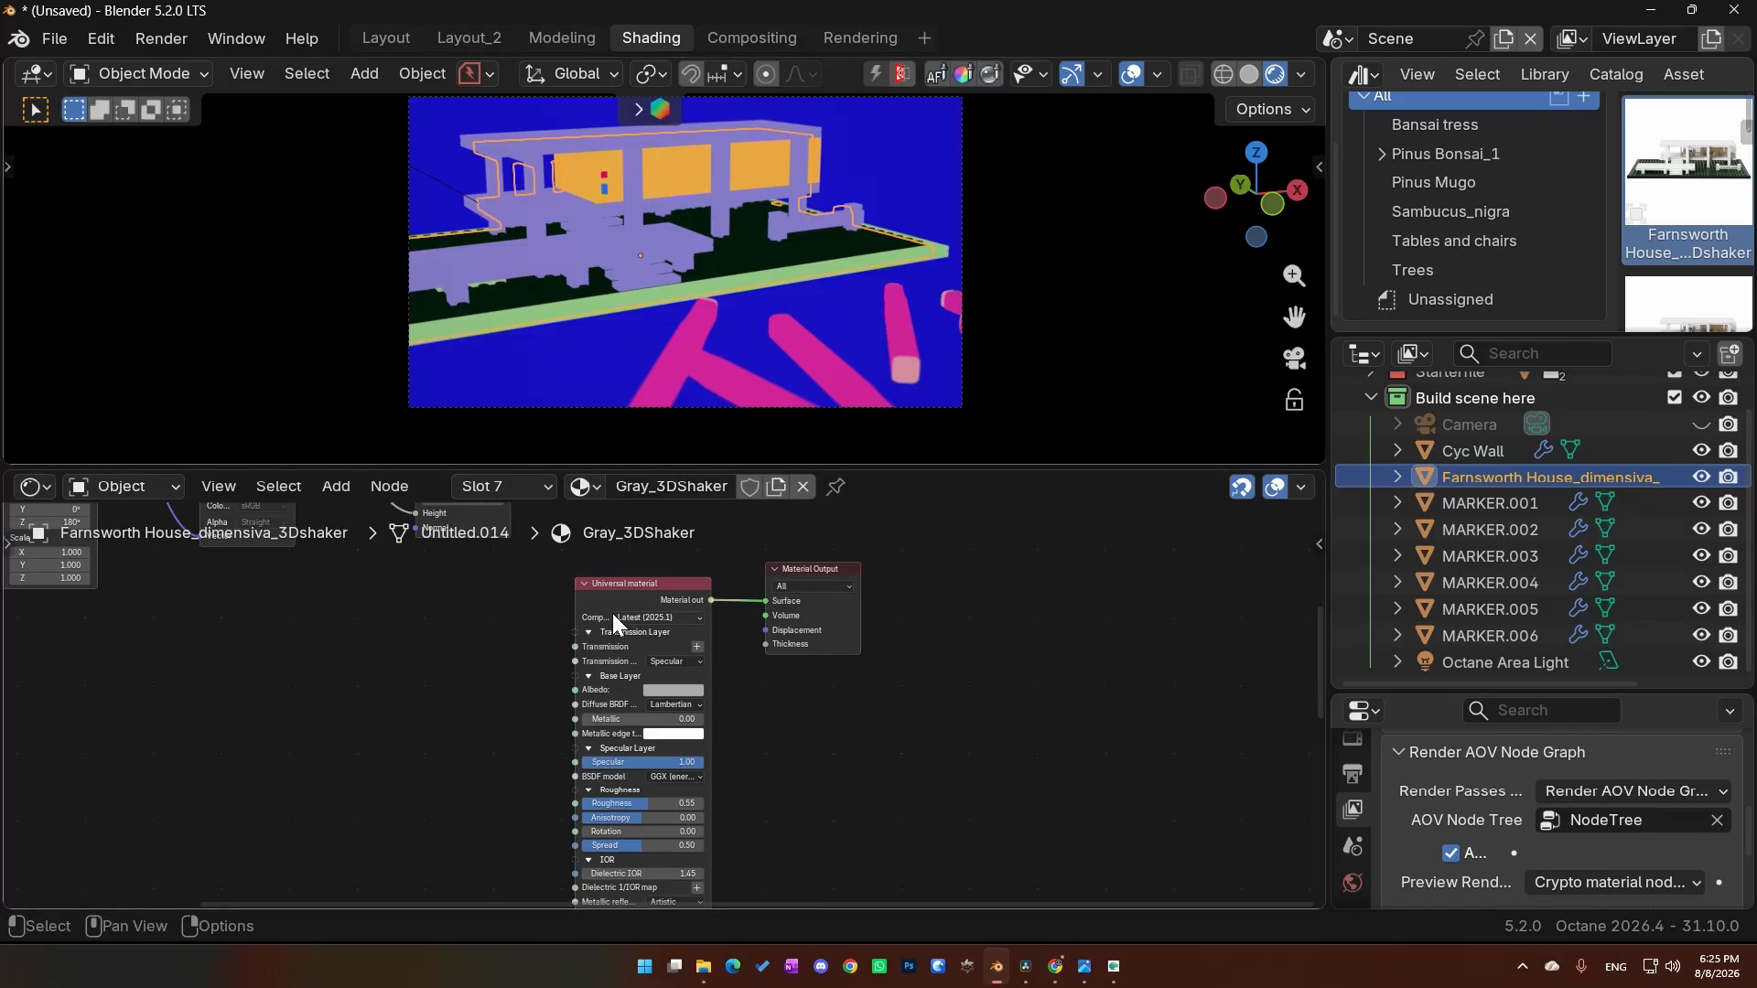
middle_click_drag(456, 680, 462, 754)
scroll(448, 715, "down", 7)
middle_click_drag(532, 655, 370, 778)
middle_click_drag(600, 732, 532, 656)
left_click(514, 485)
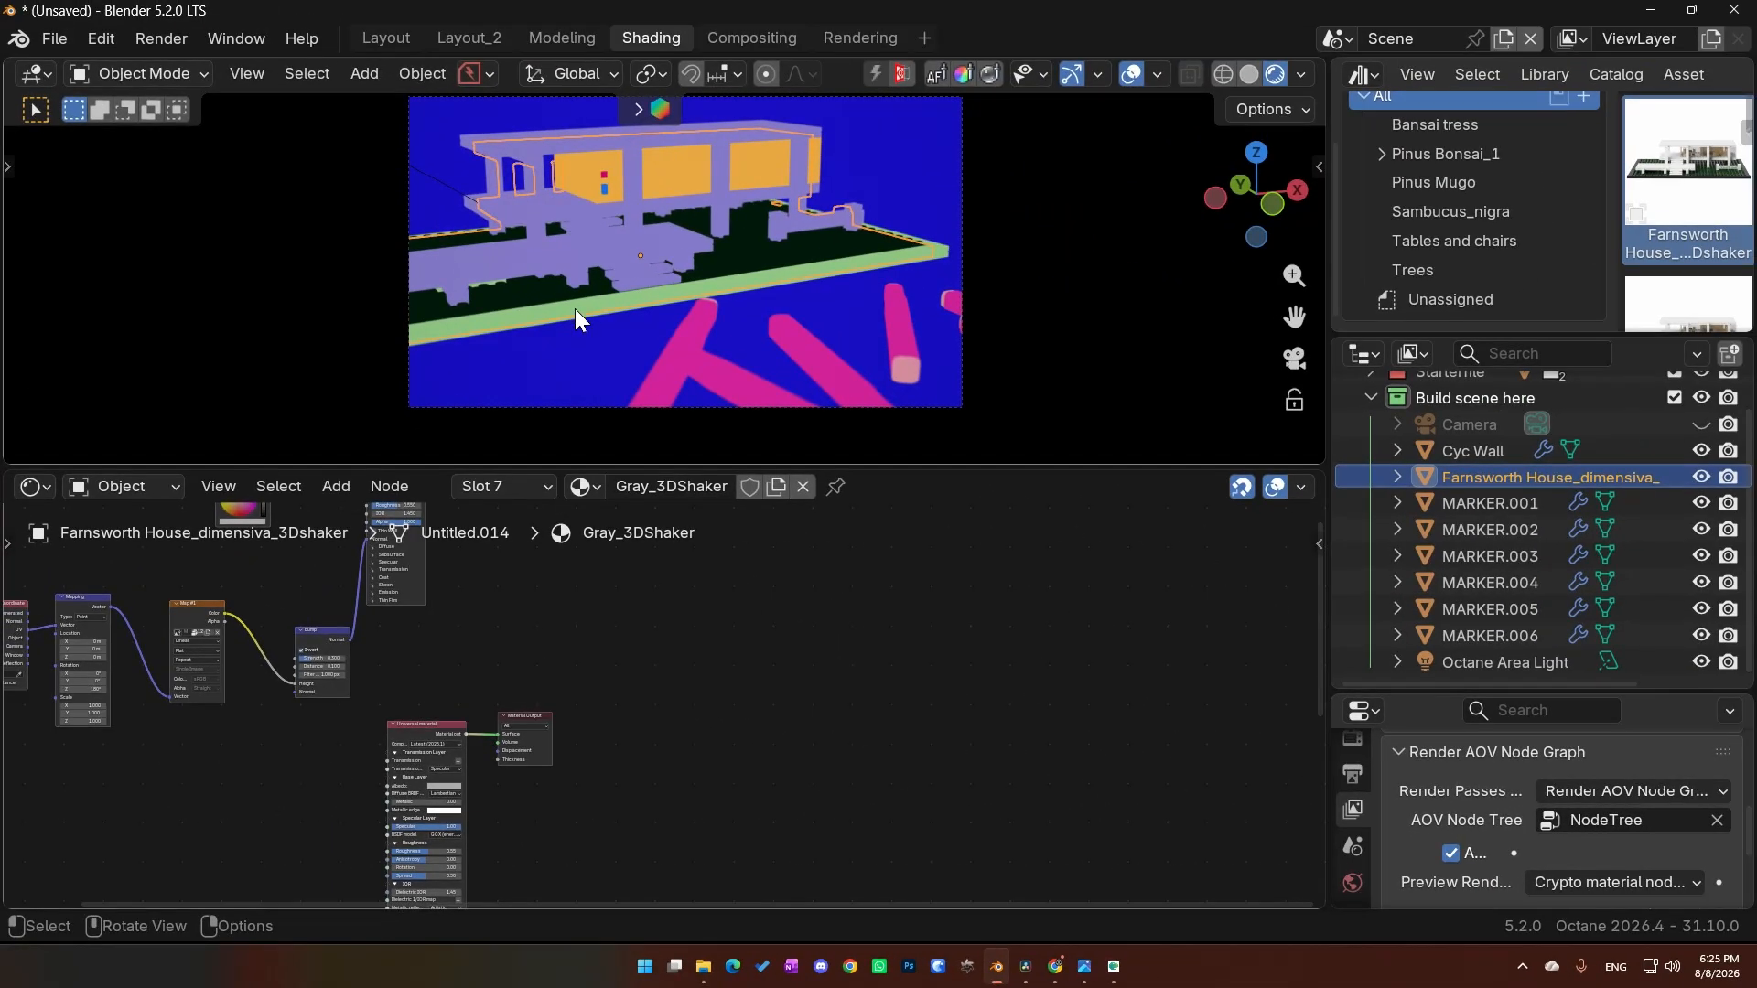
left_click(475, 489)
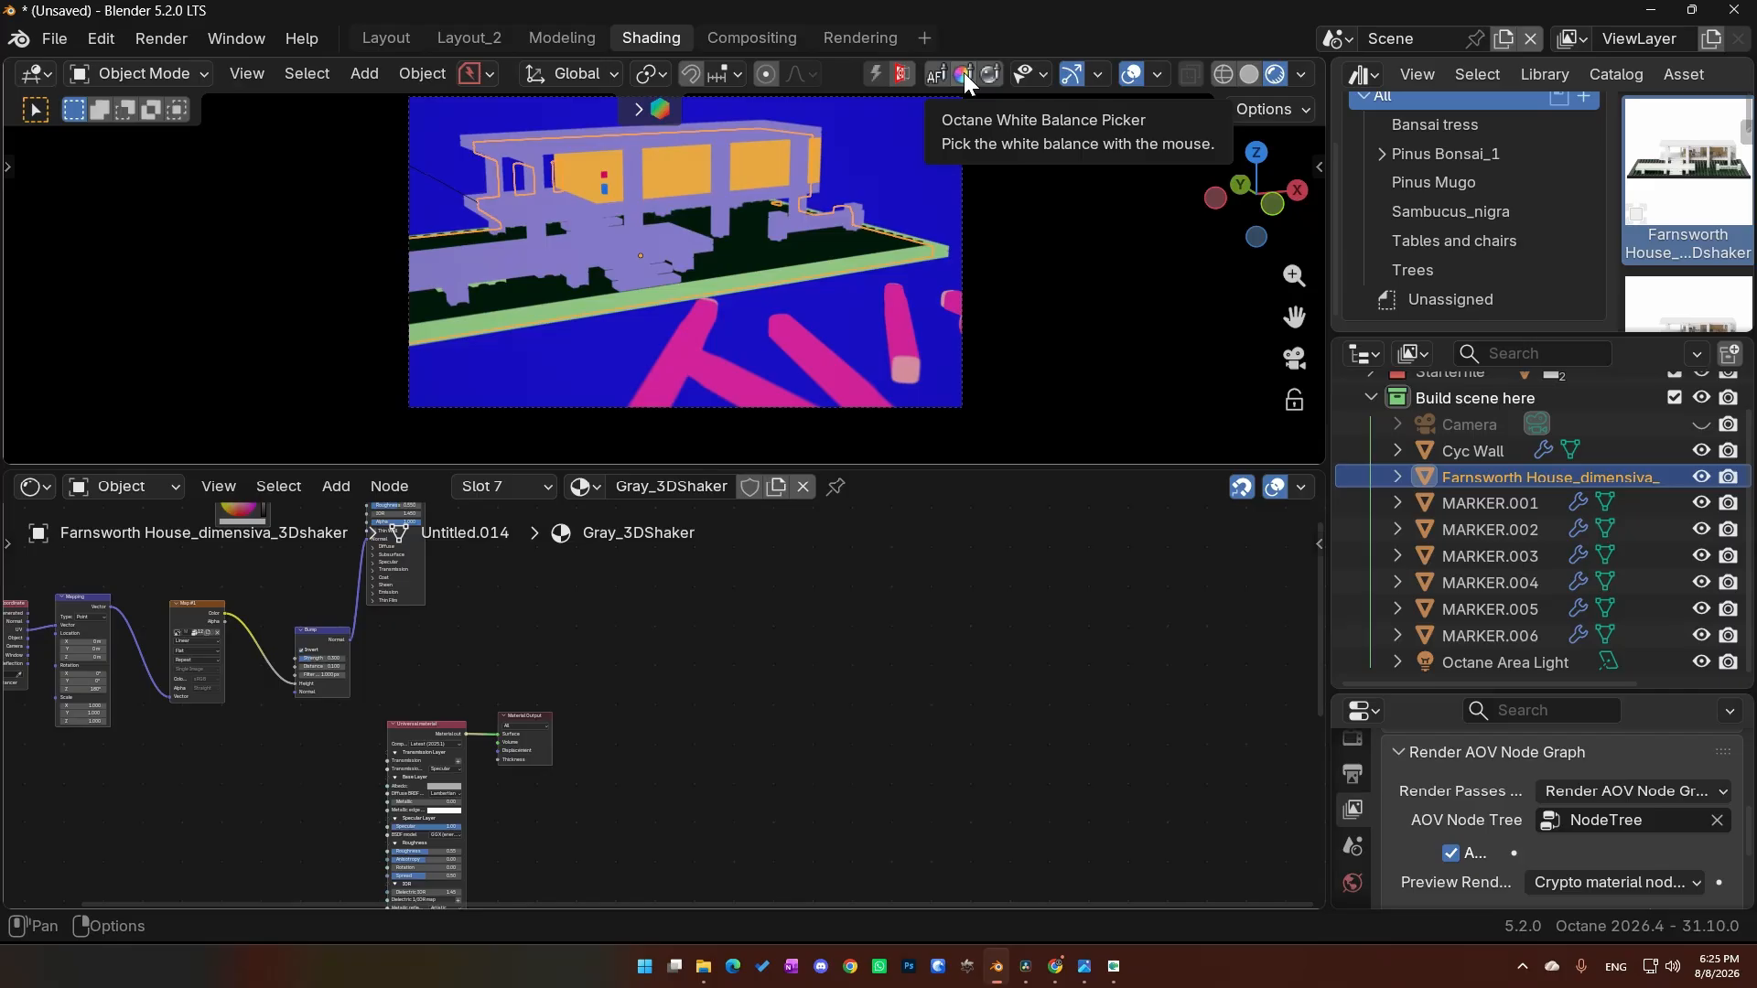
Step: Pick the materials of the house's terrace and of its green base edge in the viewport to inspect their node trees
left_click(992, 77)
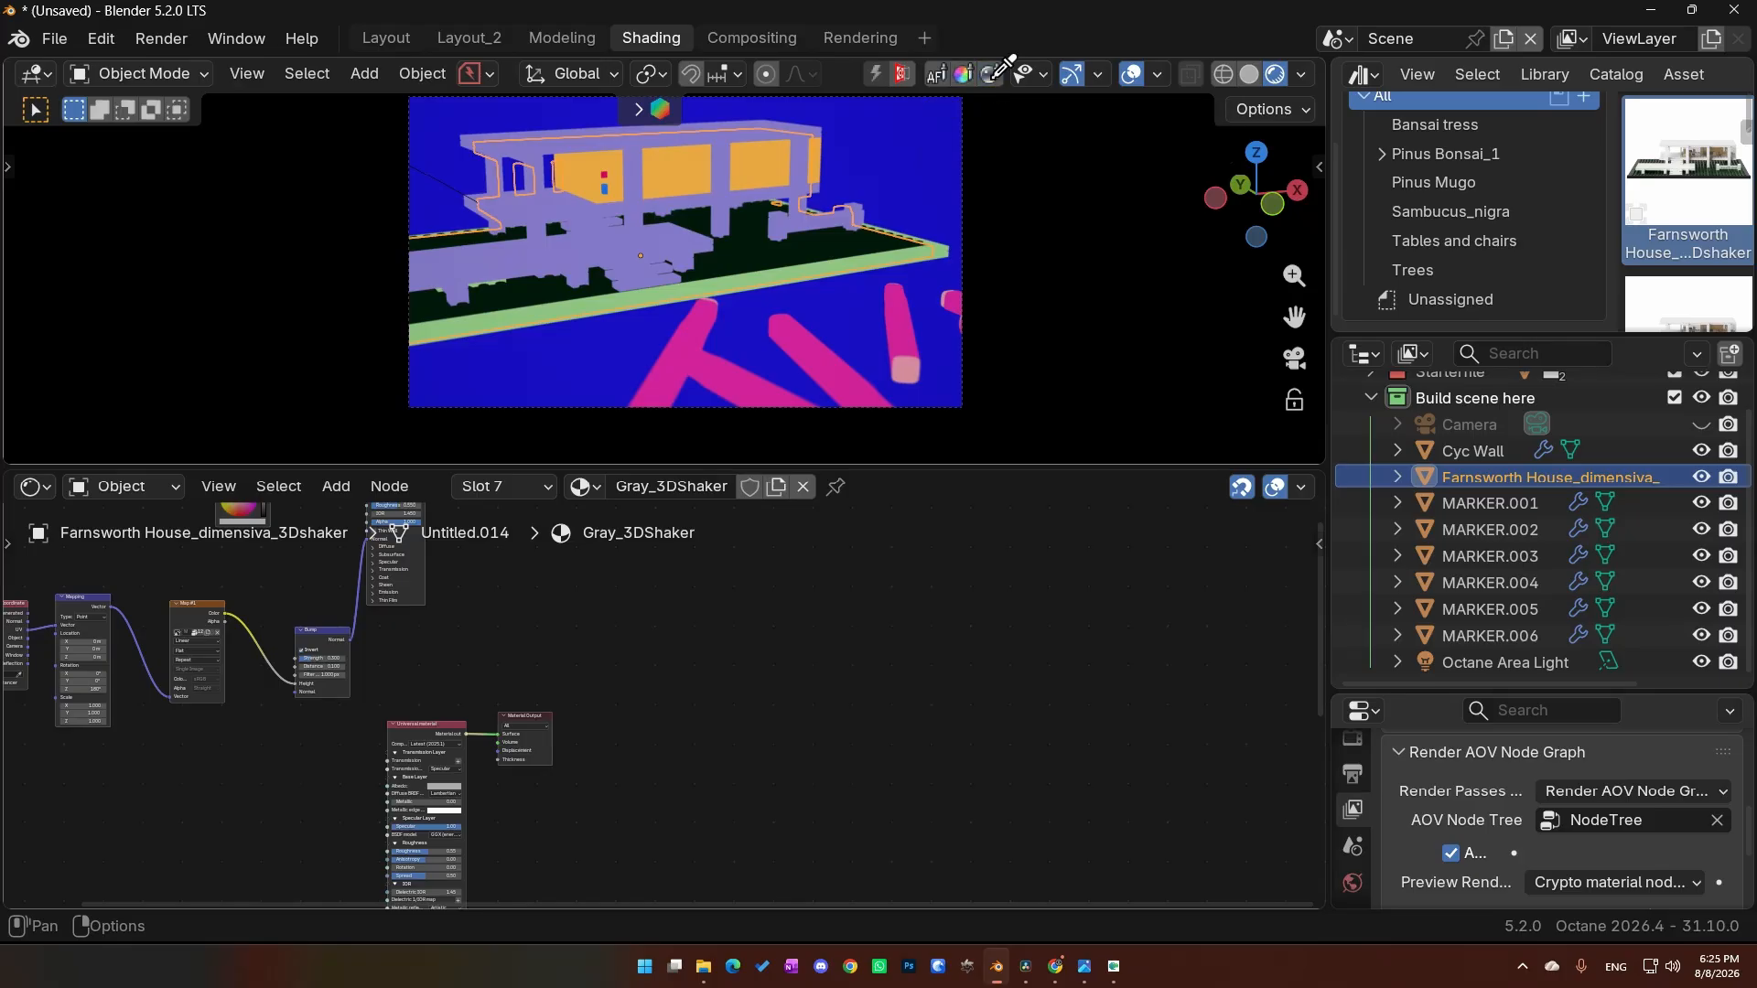
left_click(531, 252)
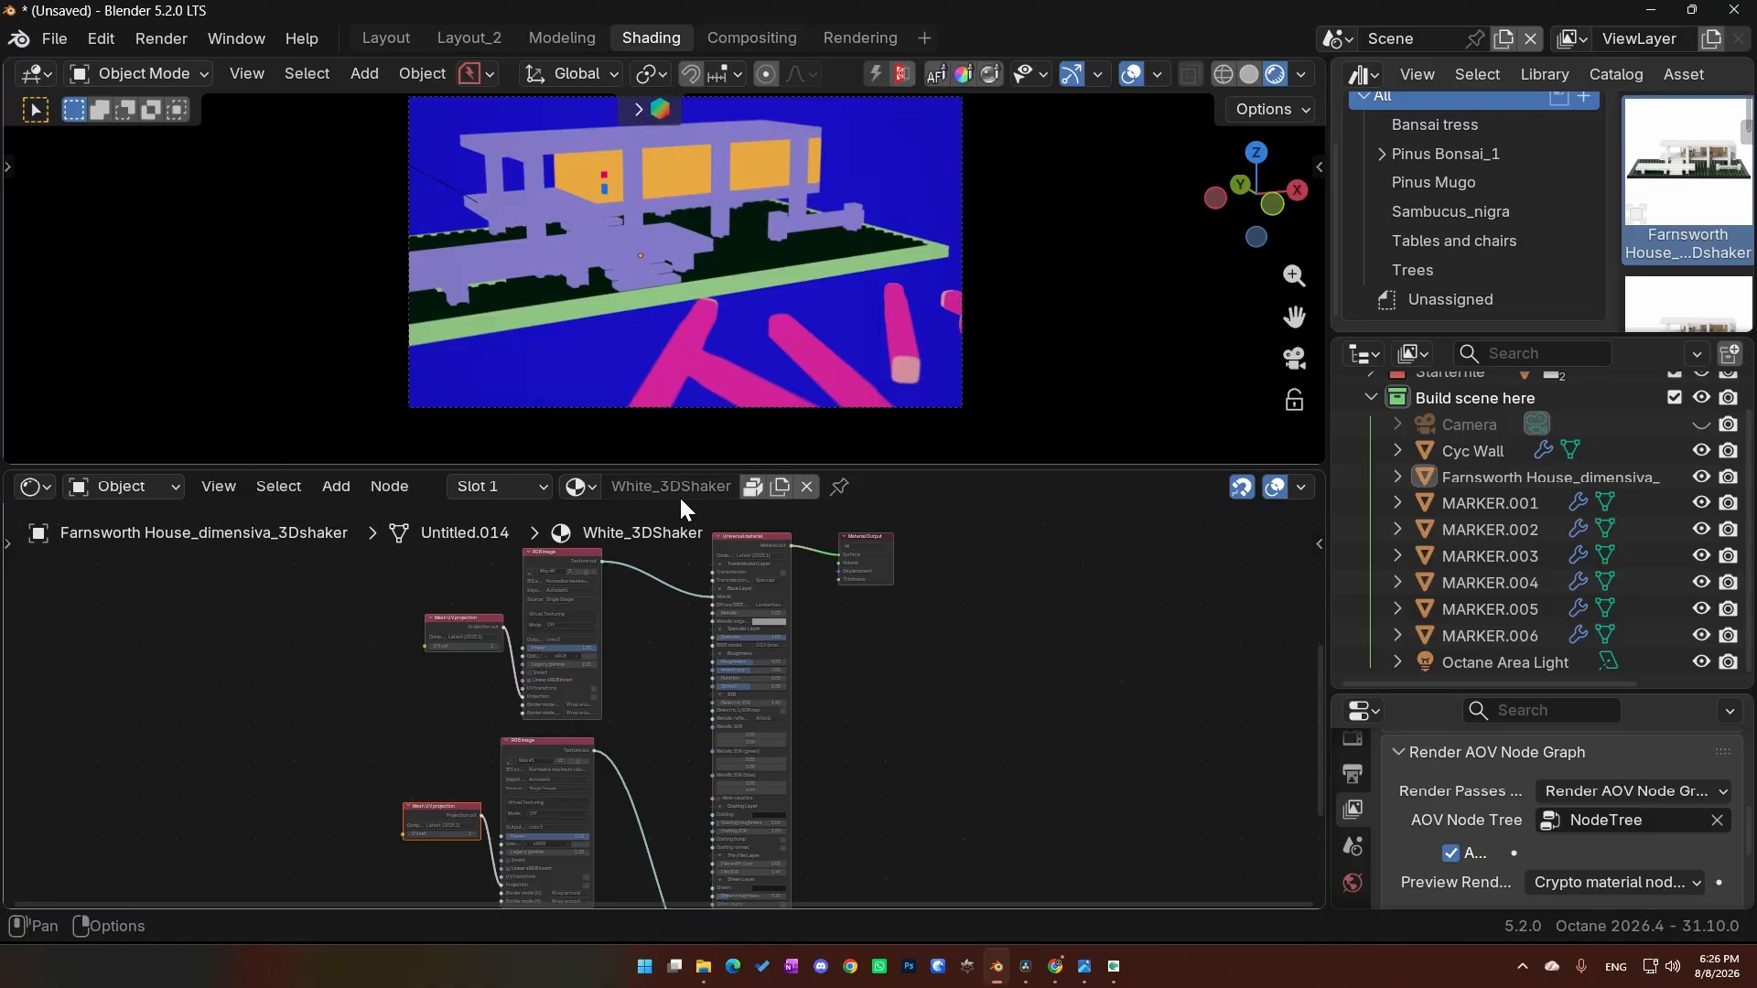
left_click(992, 71)
left_click(732, 284)
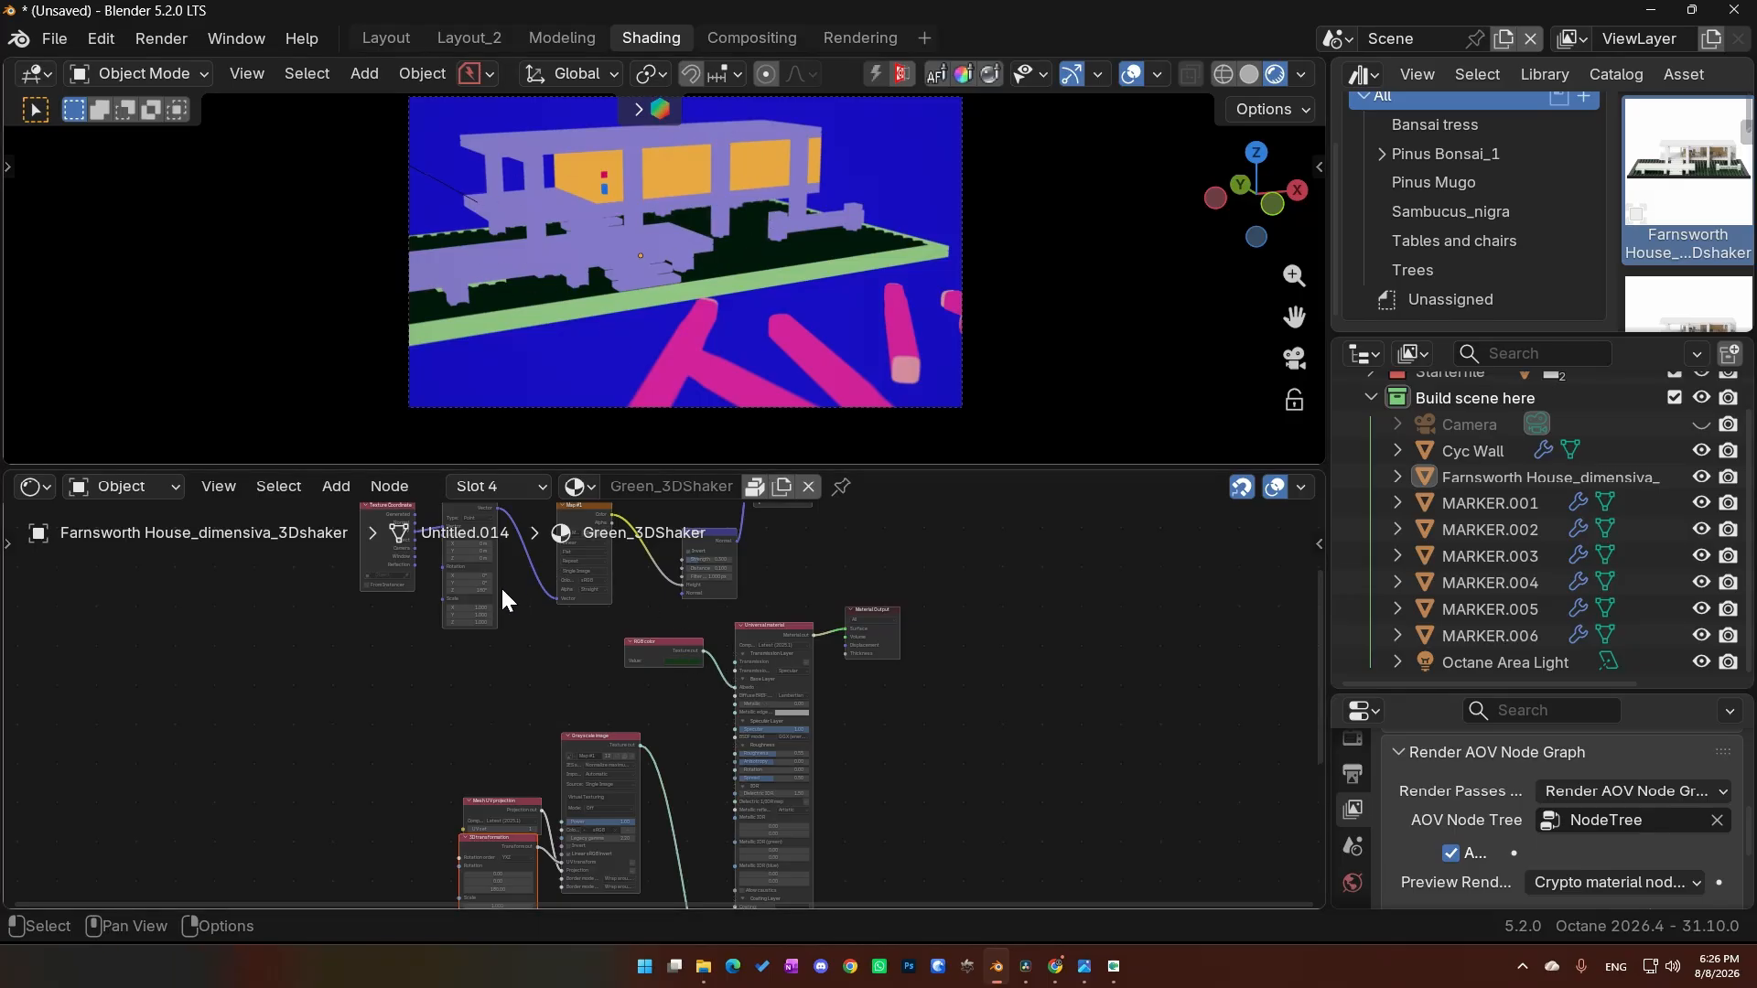
Step: Return to the Octane Render AOV editor, set the Cryptomatte AOV type to Stable|Object pin name and preview the Crypto object pin name pass
left_click(35, 486)
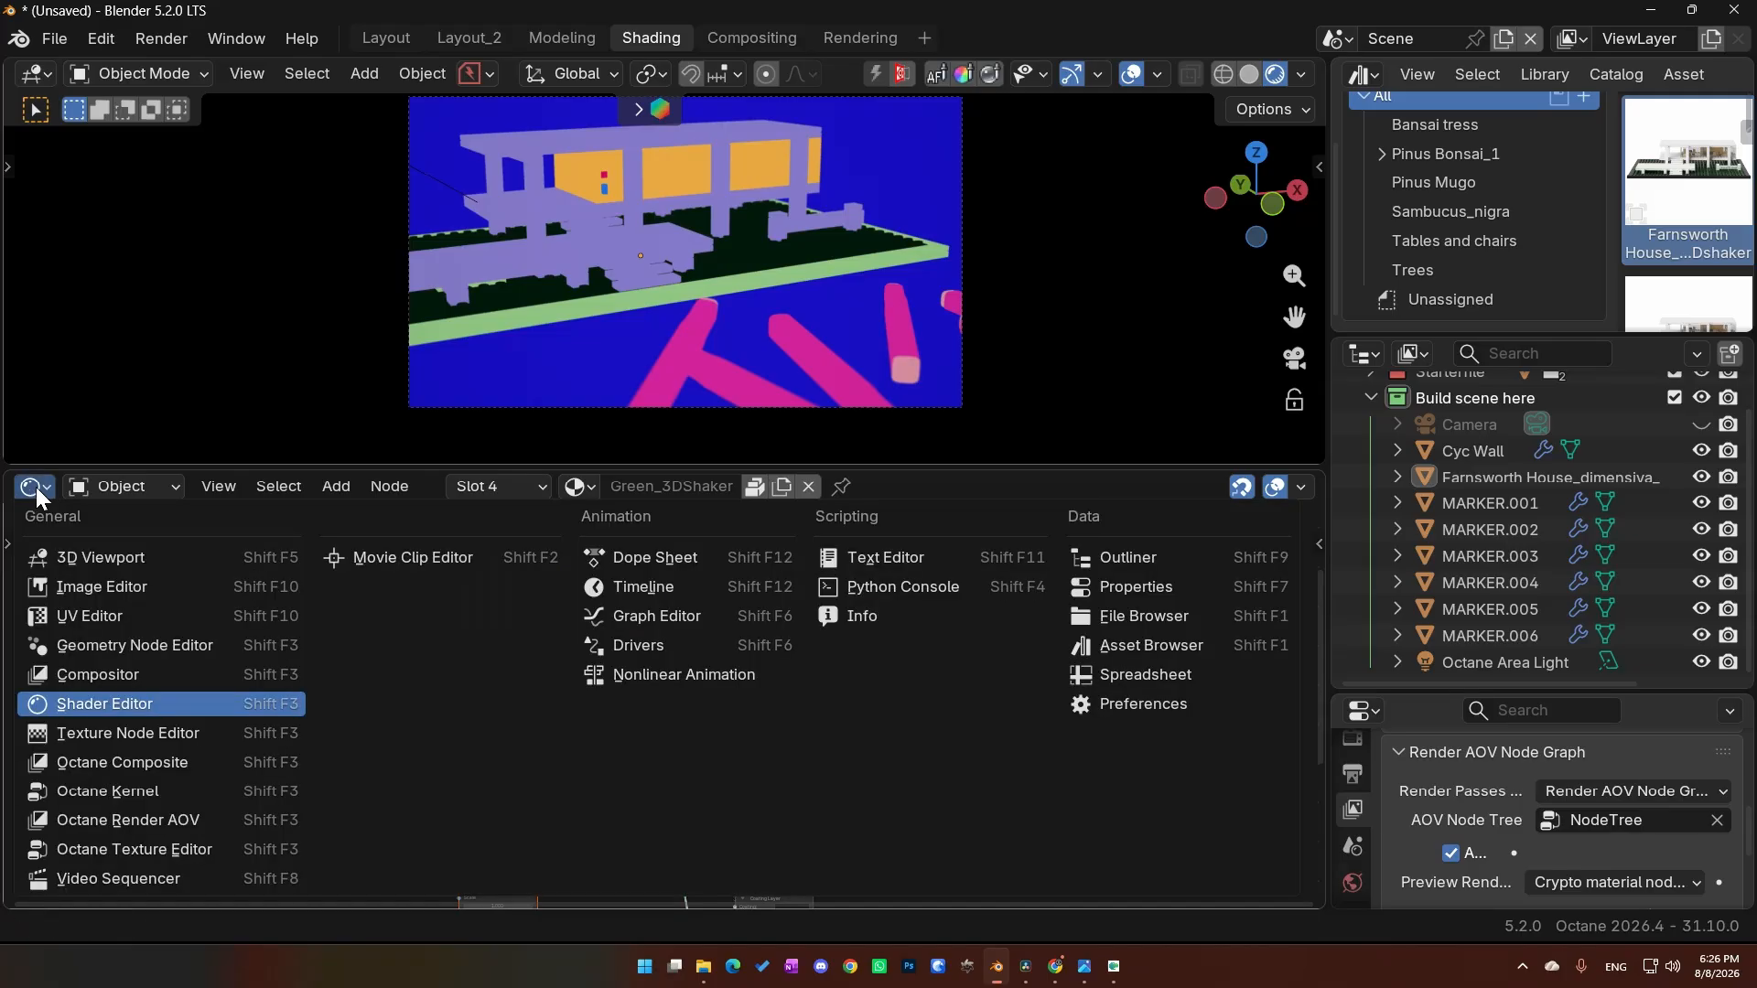
left_click(145, 823)
left_click(561, 737)
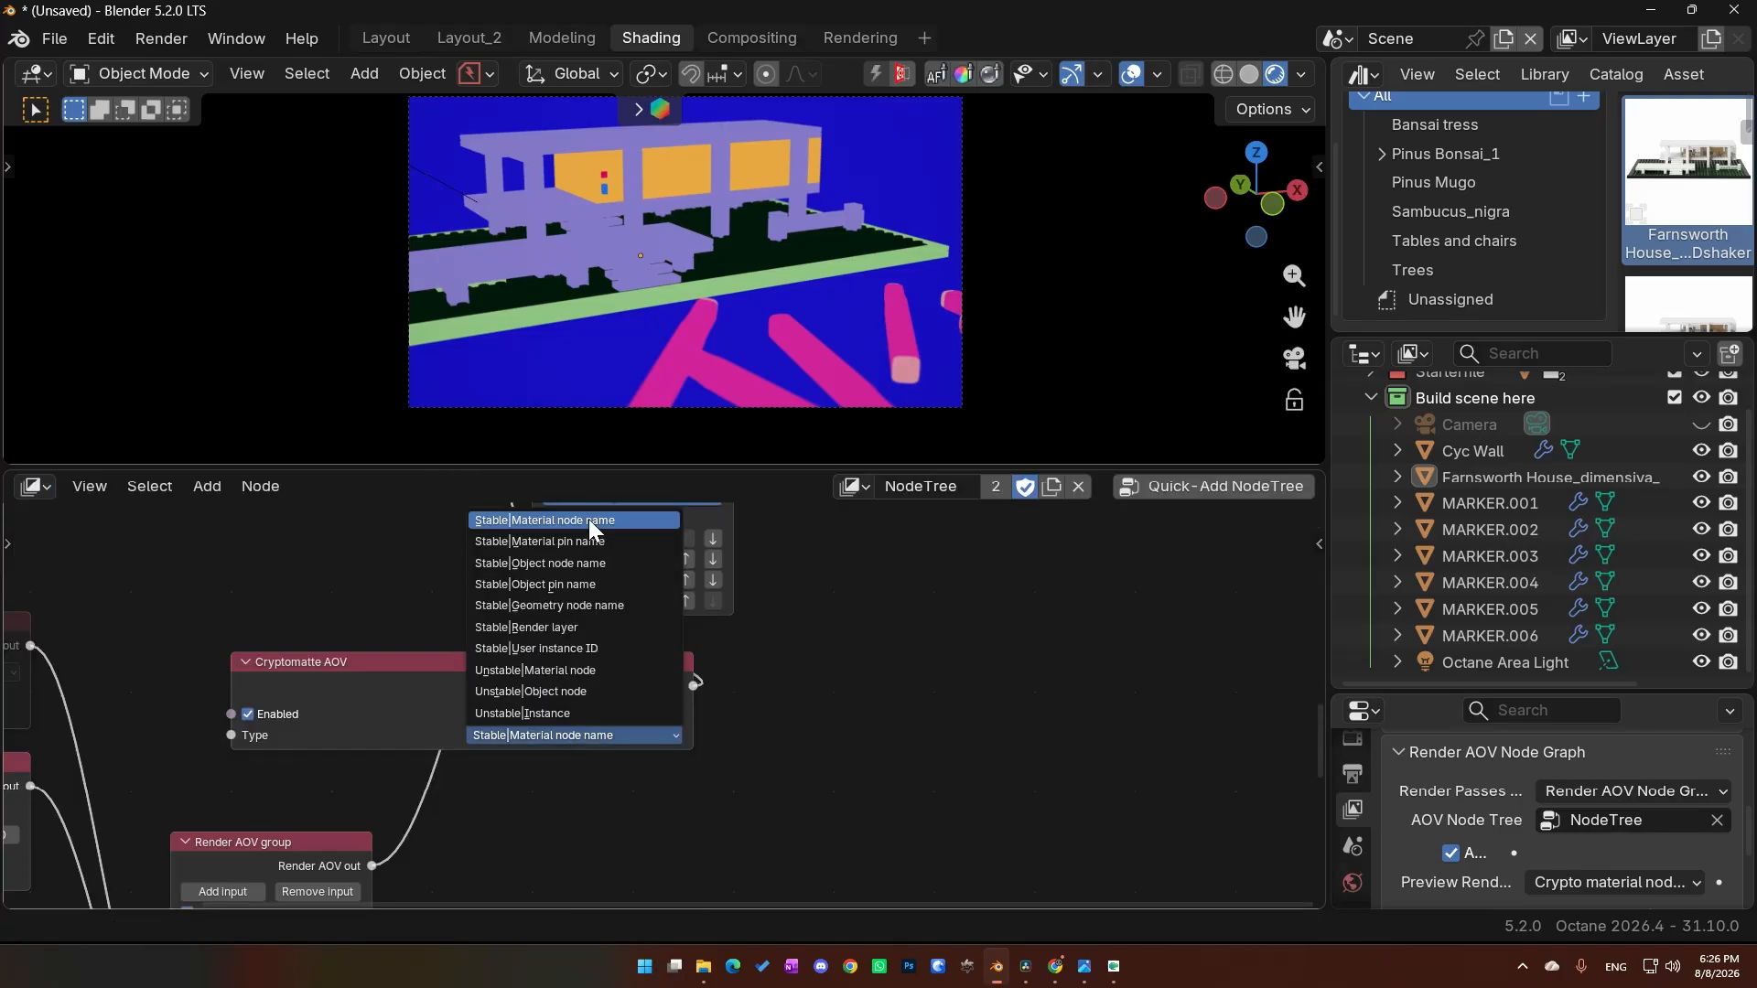
left_click(558, 589)
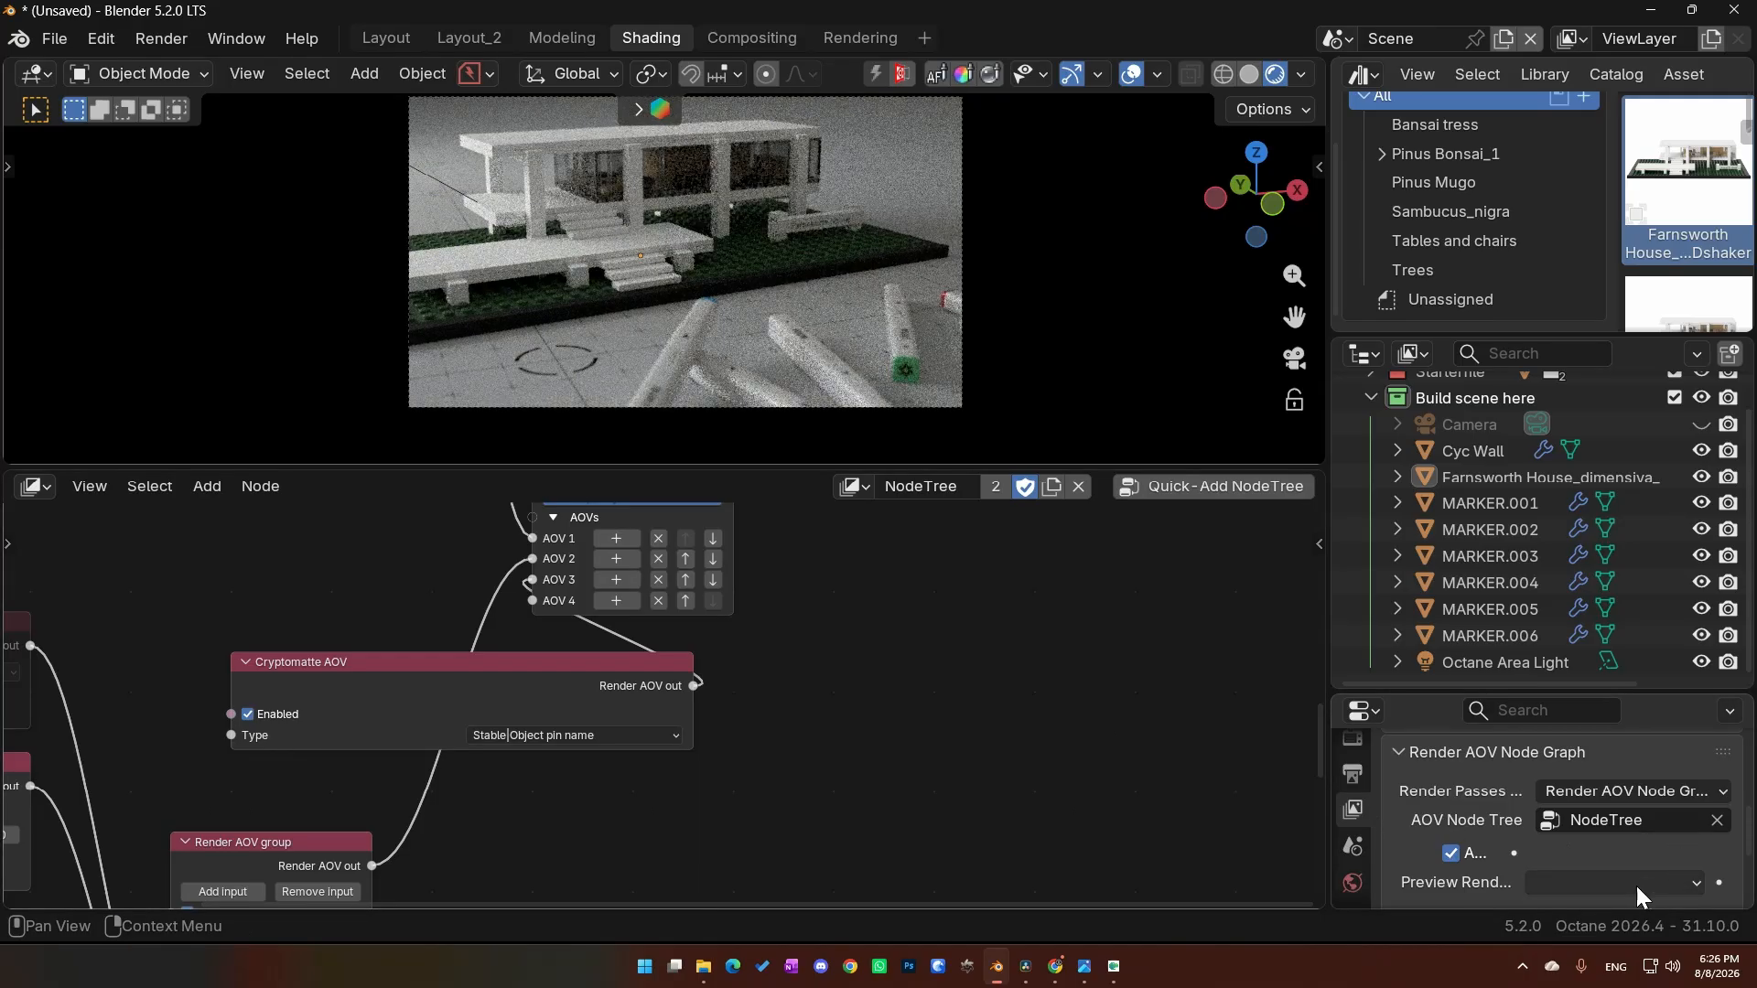
left_click(1635, 885)
left_click(1566, 798)
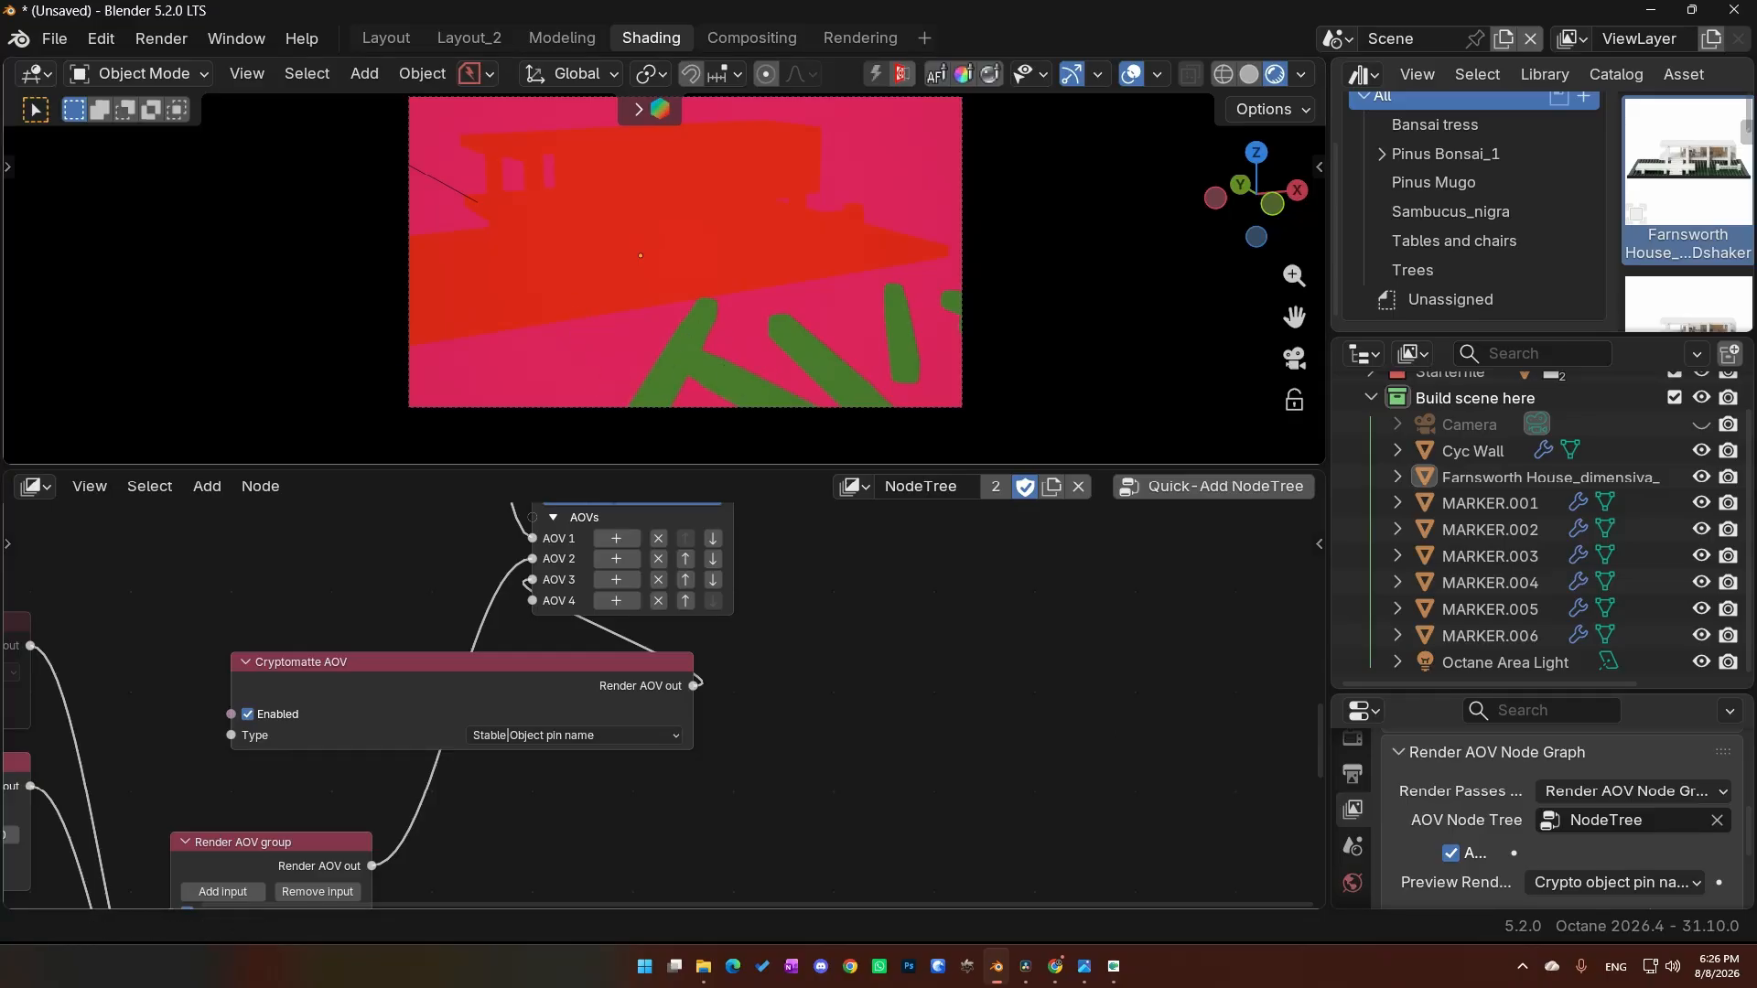
Step: Consult the whiteboard image for what the object pin name type groups, and return to the Cryptomatte AOV node
key("alt+Tab")
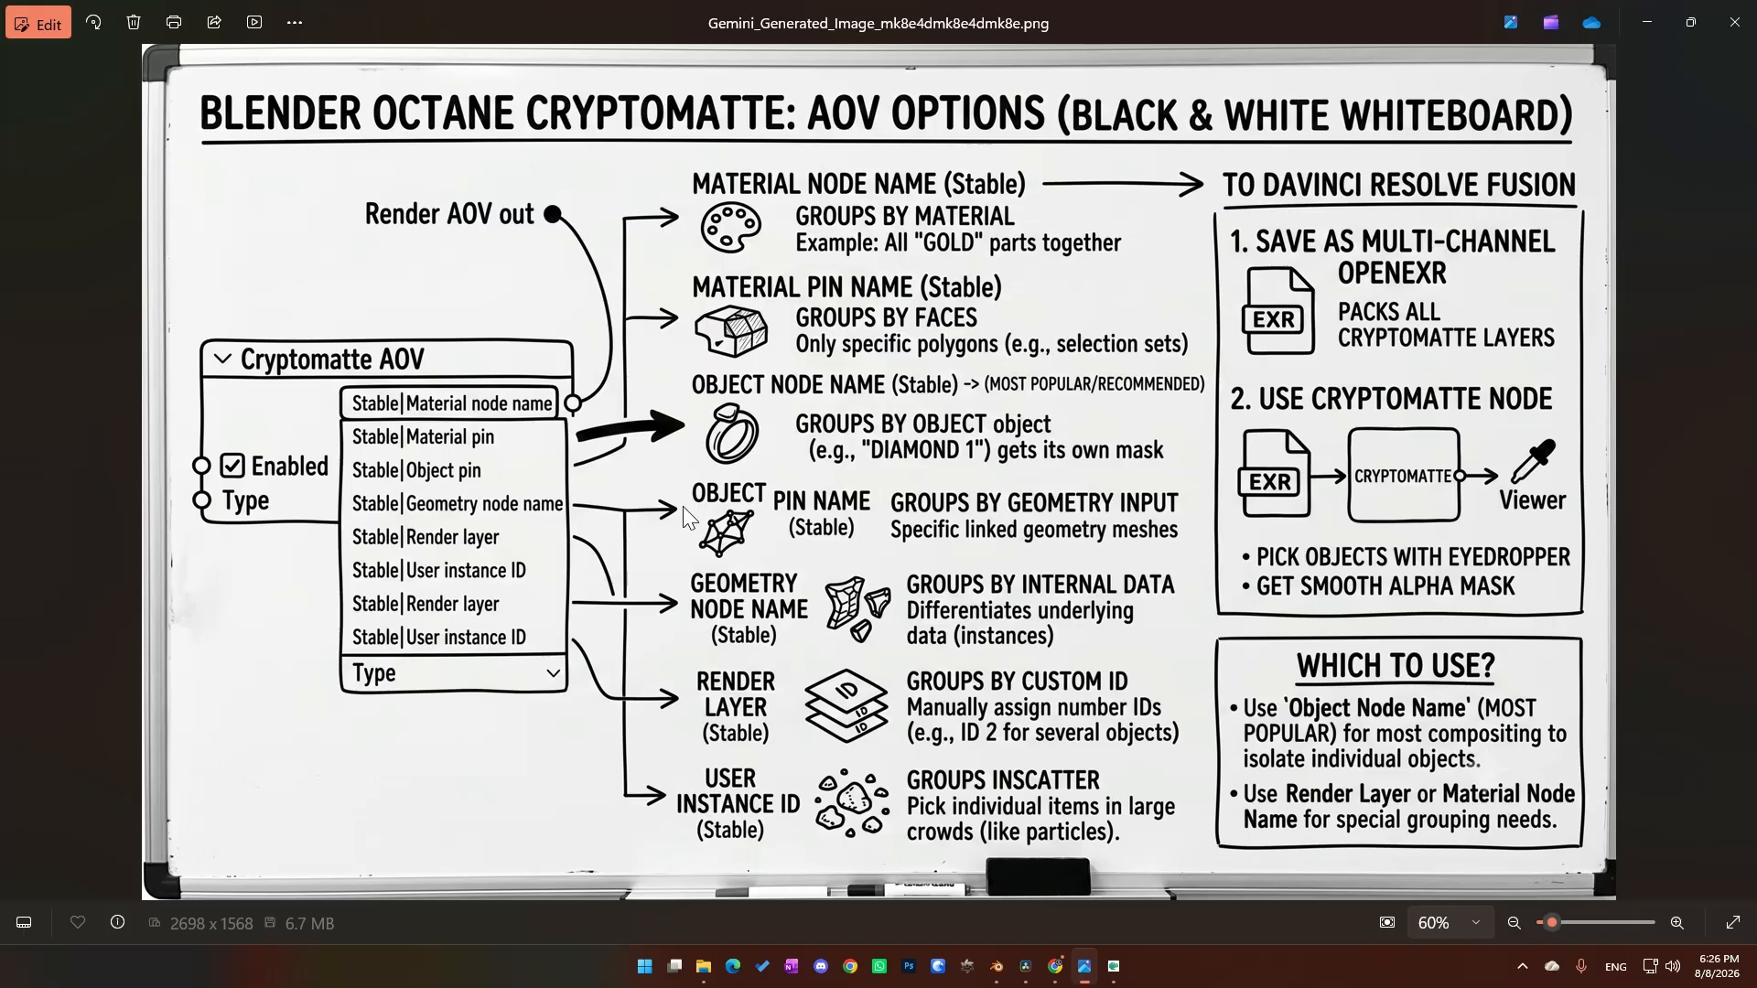
left_click_drag(1012, 18, 0, 370)
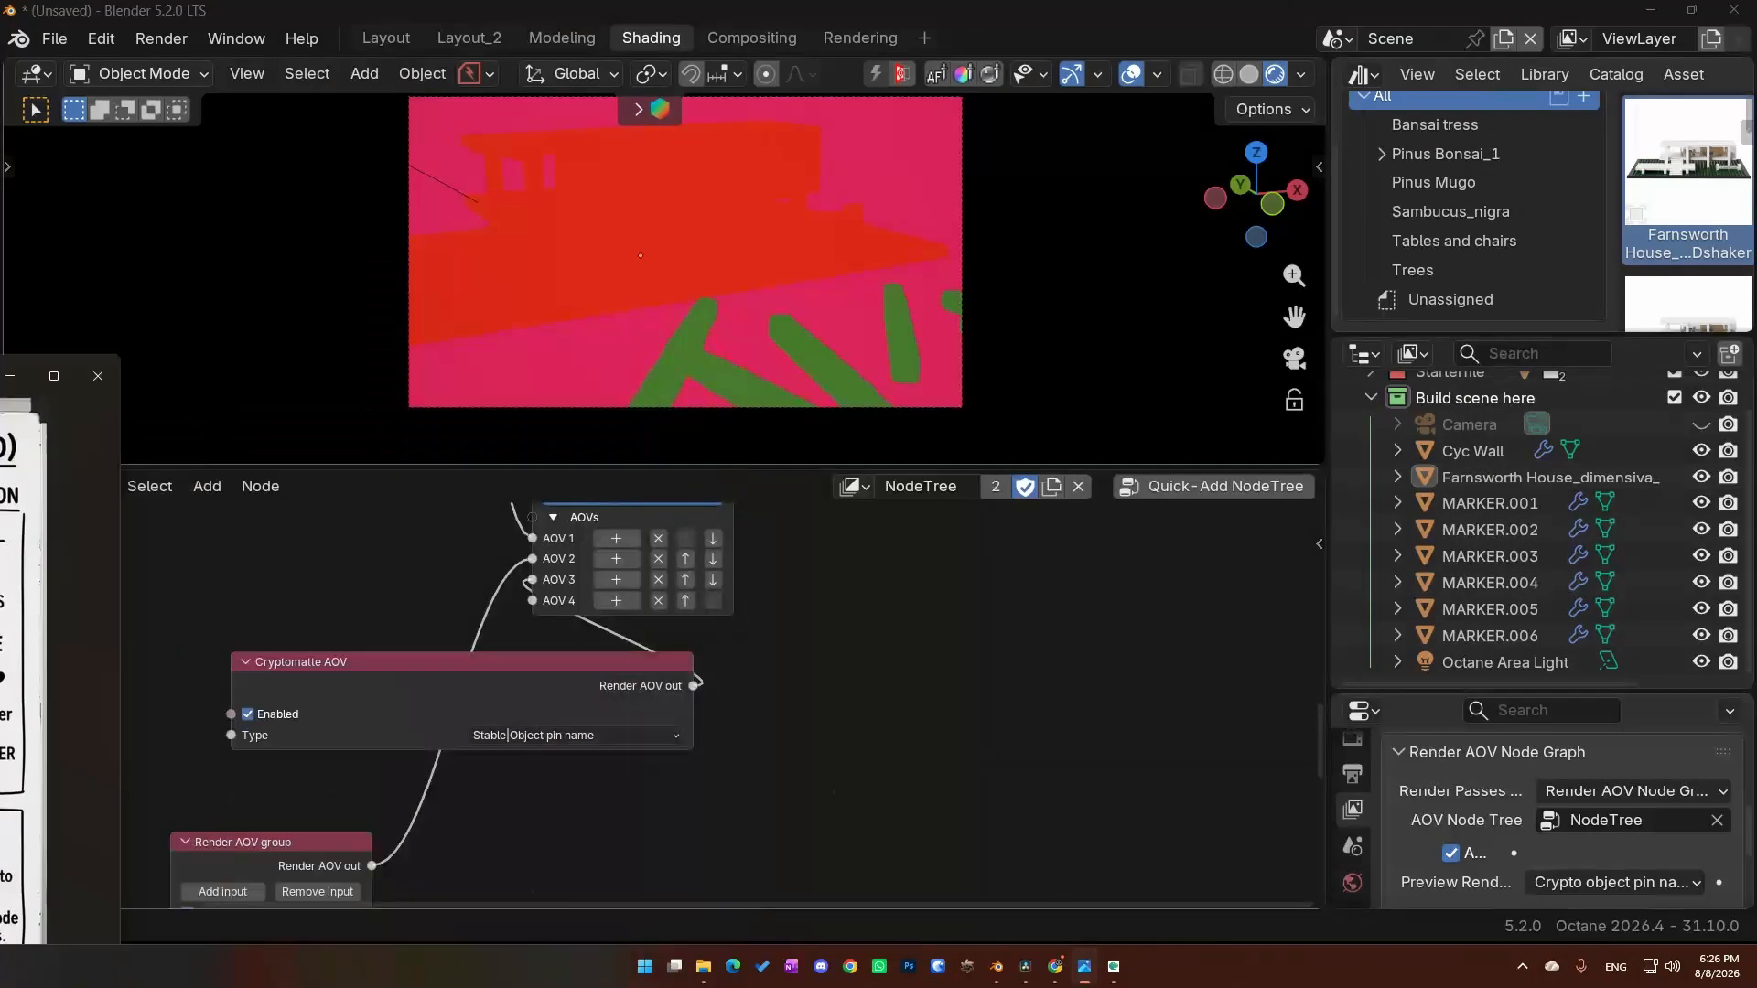
left_click(601, 747)
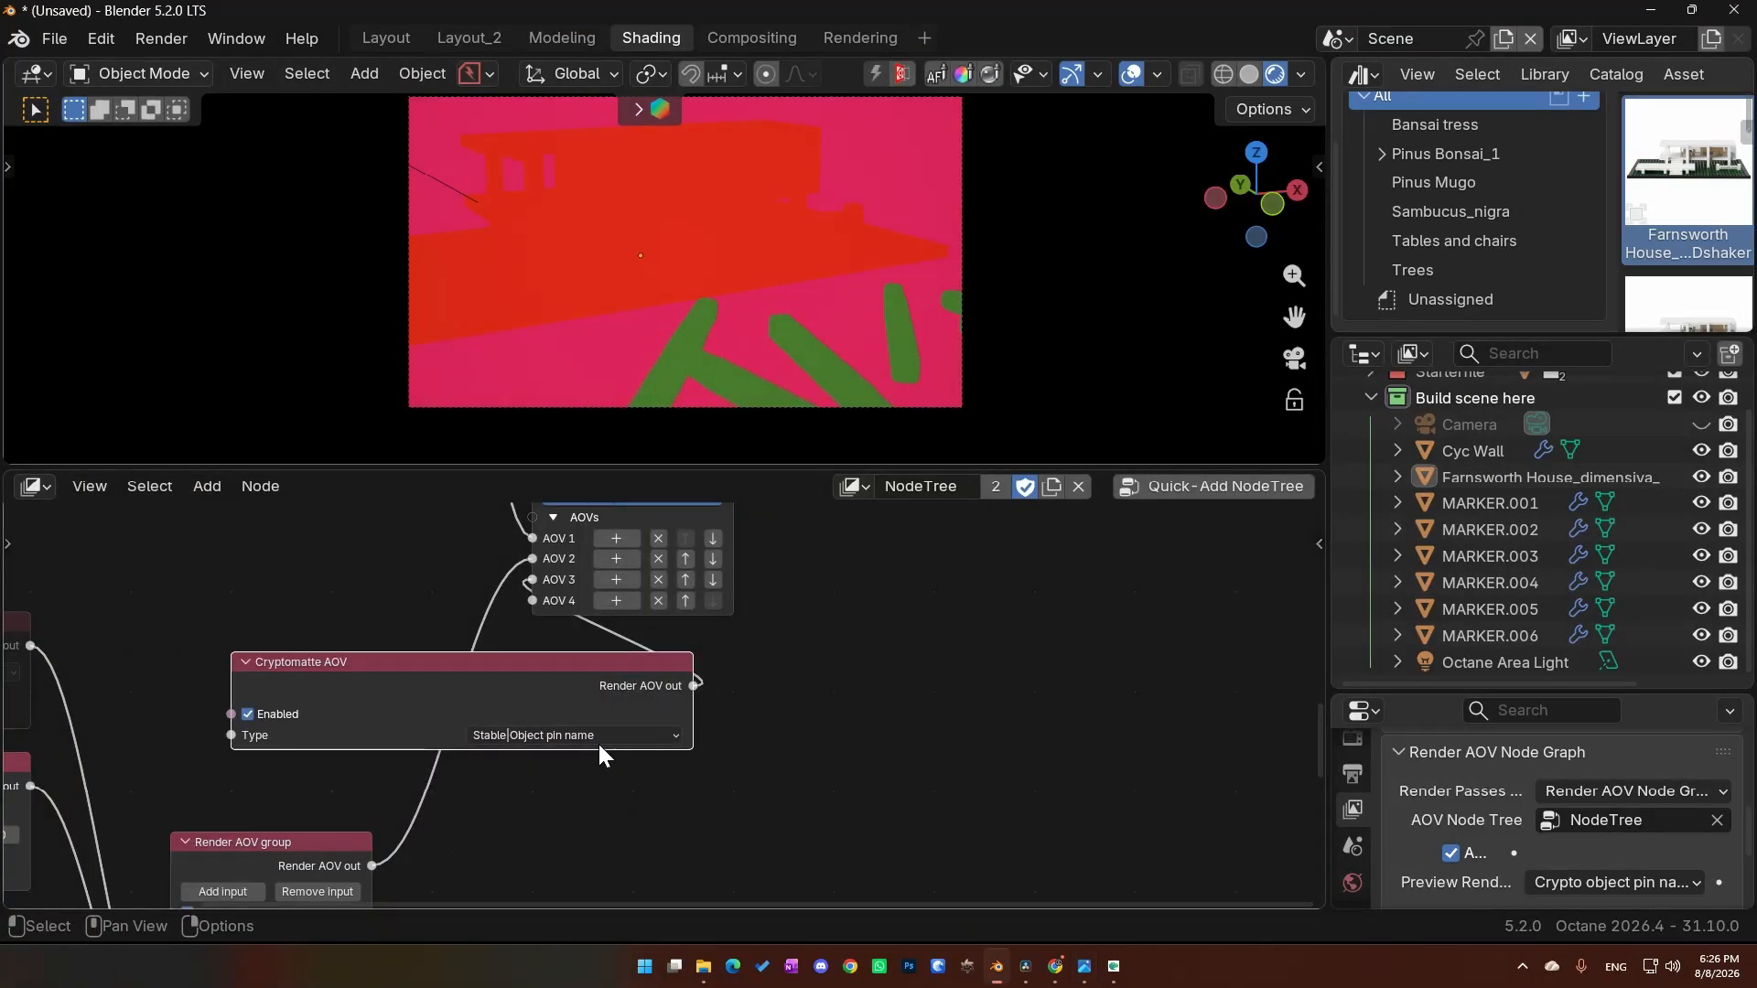
Step: Set the Cryptomatte AOV type to Stable|Geometry node name and preview the Crypto geometry node name pass
left_click(597, 738)
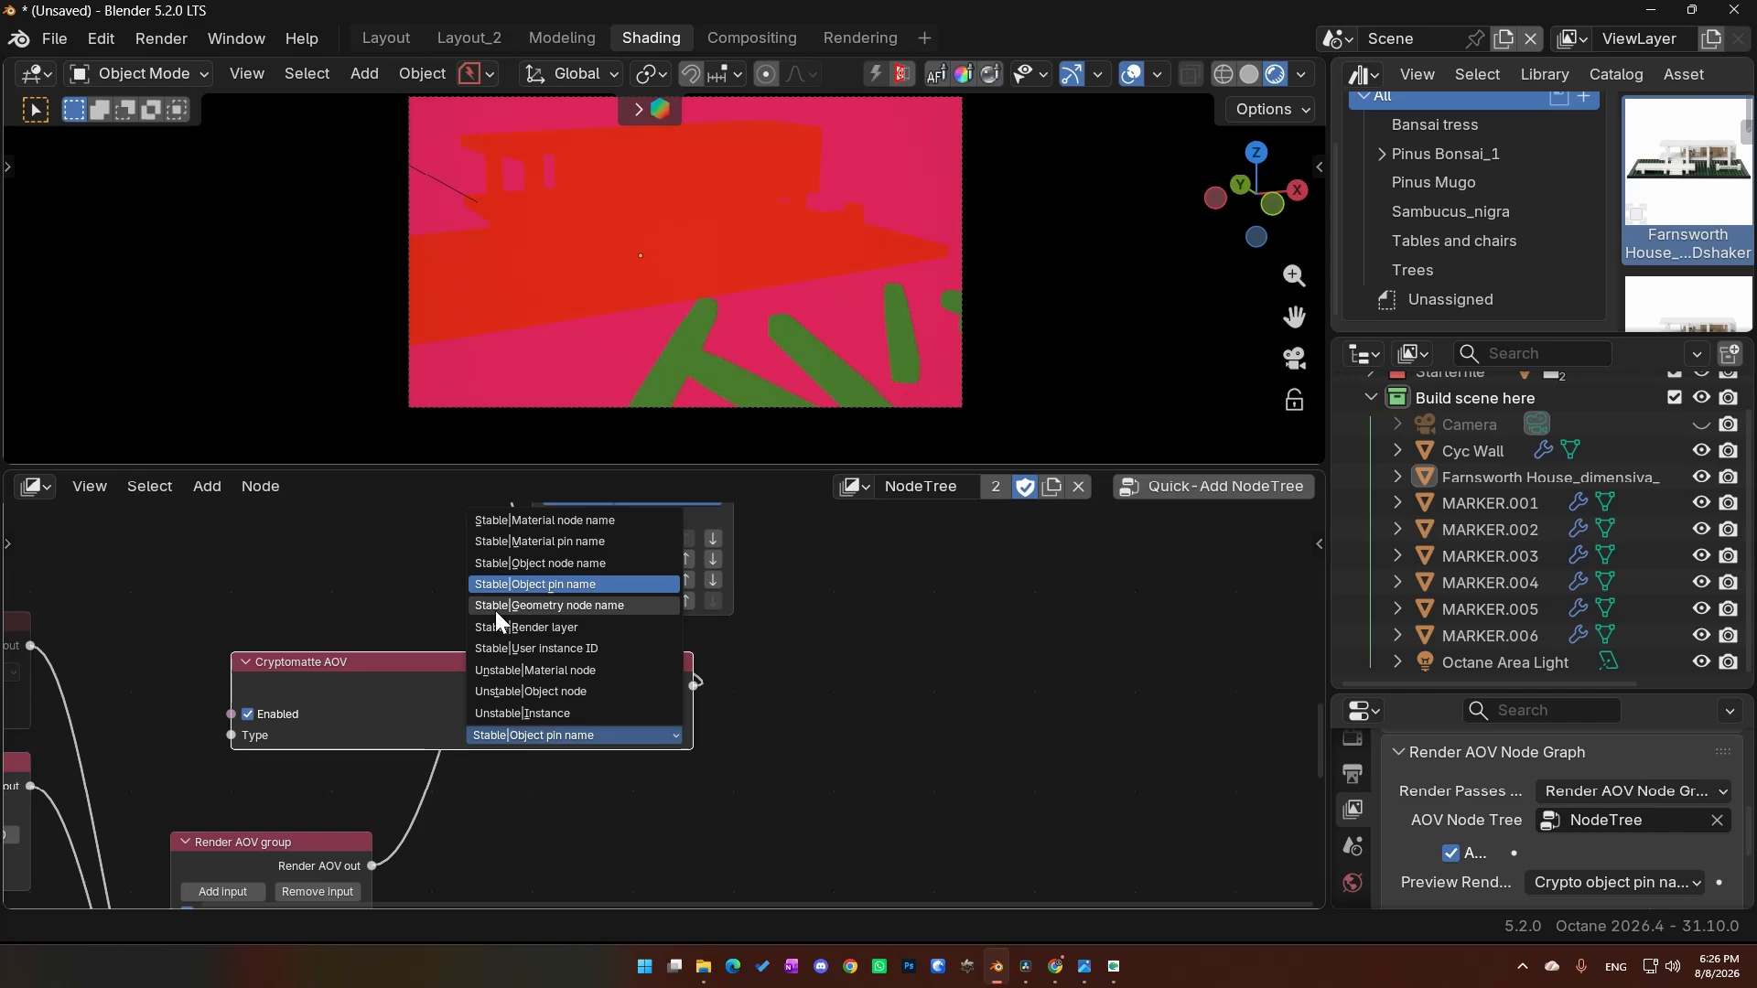
left_click(581, 605)
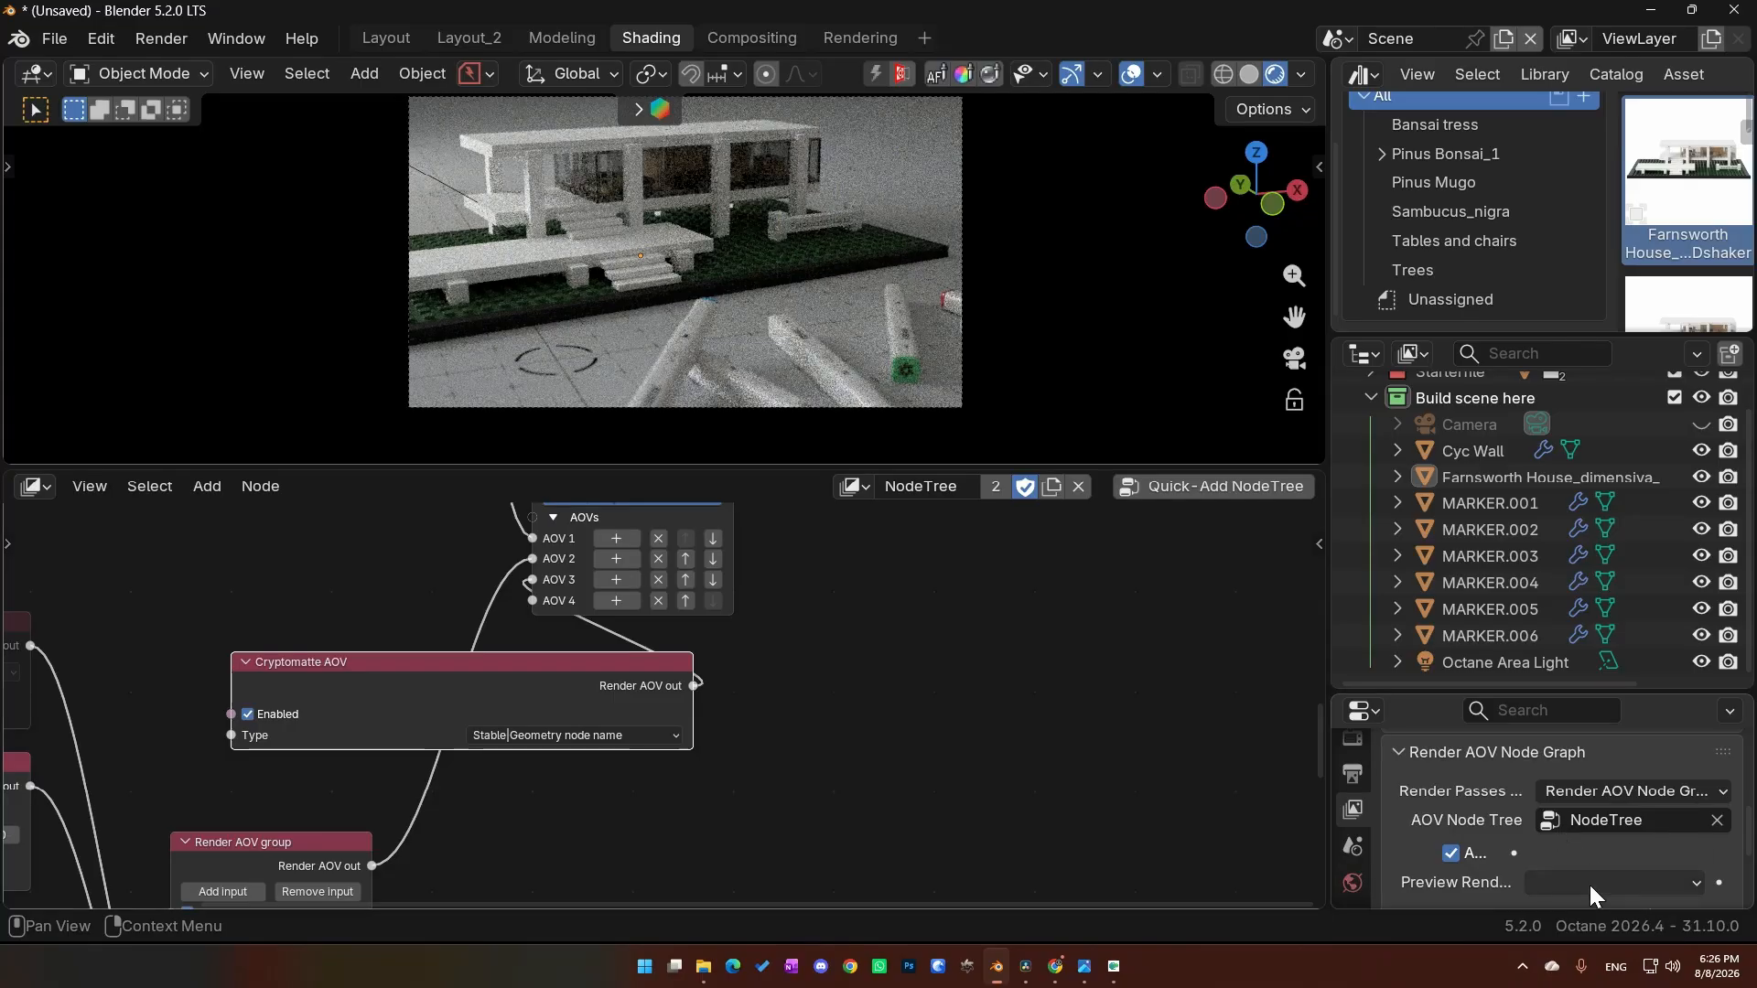
left_click(1589, 884)
left_click(1537, 794)
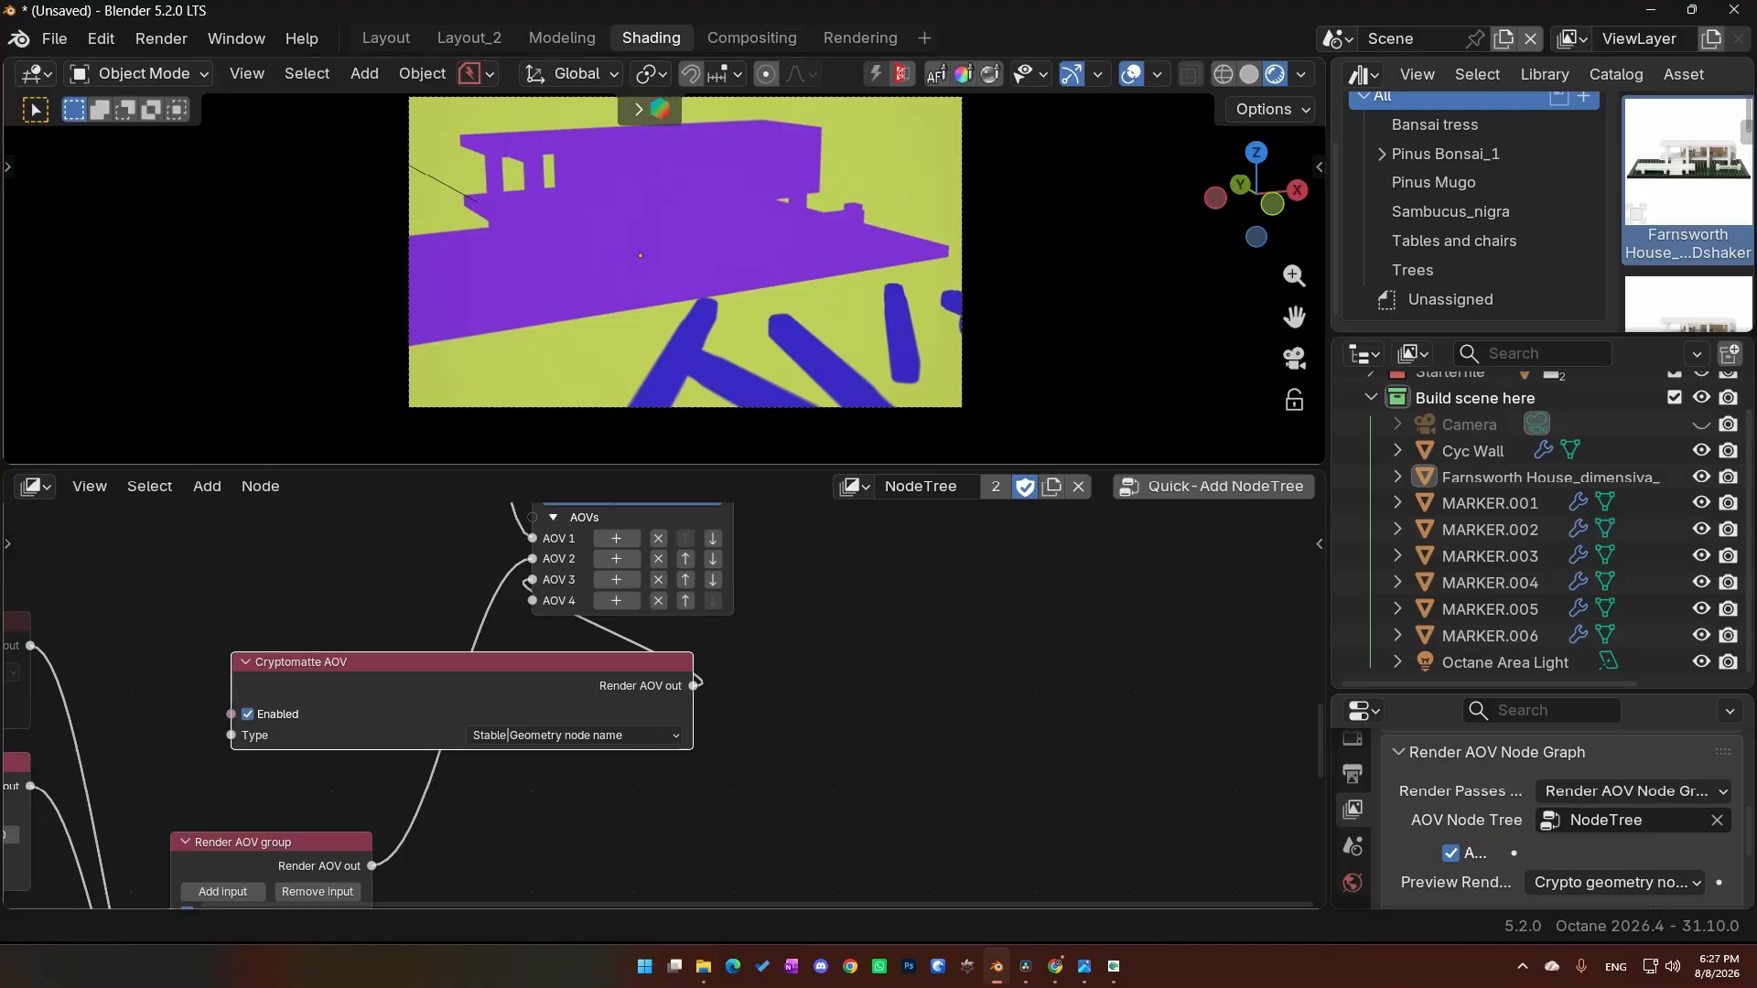
Step: Check the geometry node name entry on the whiteboard image, set the Cryptomatte AOV type to Stable|Render layer and preview the Crypto render layer pass
key("alt+Tab")
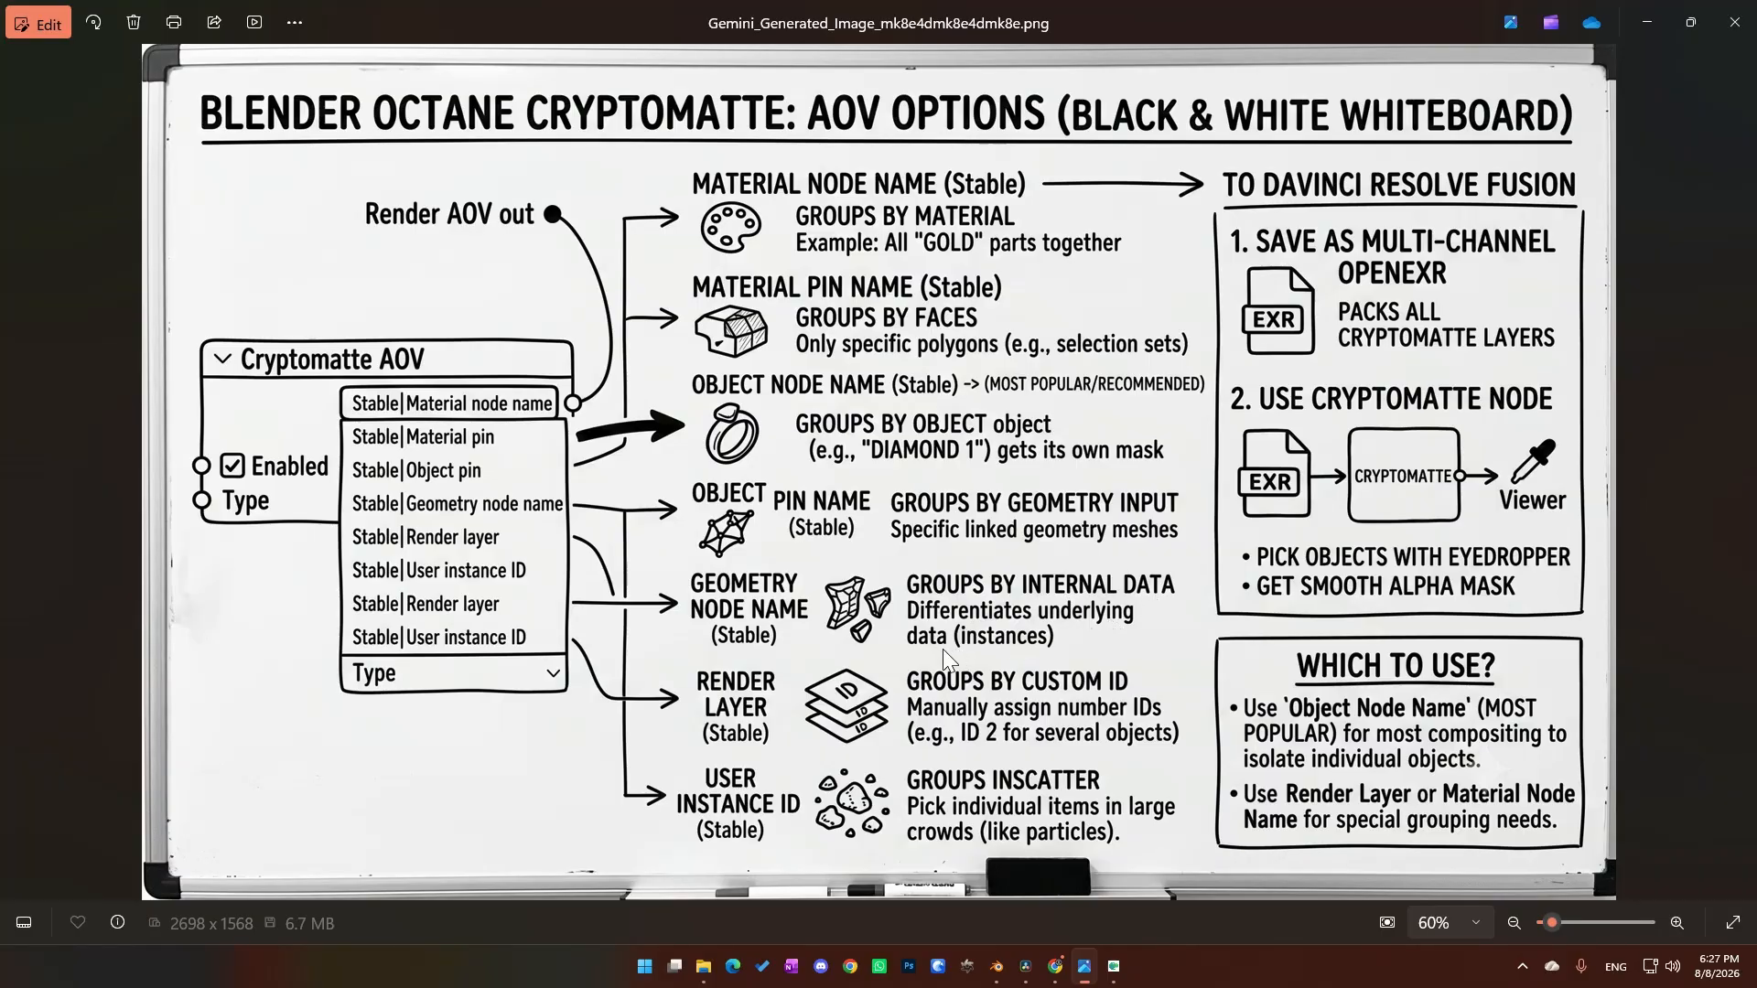
mouse_move(996, 3)
left_mouse_down()
mouse_move(86, 605)
mouse_move(0, 384)
left_mouse_up()
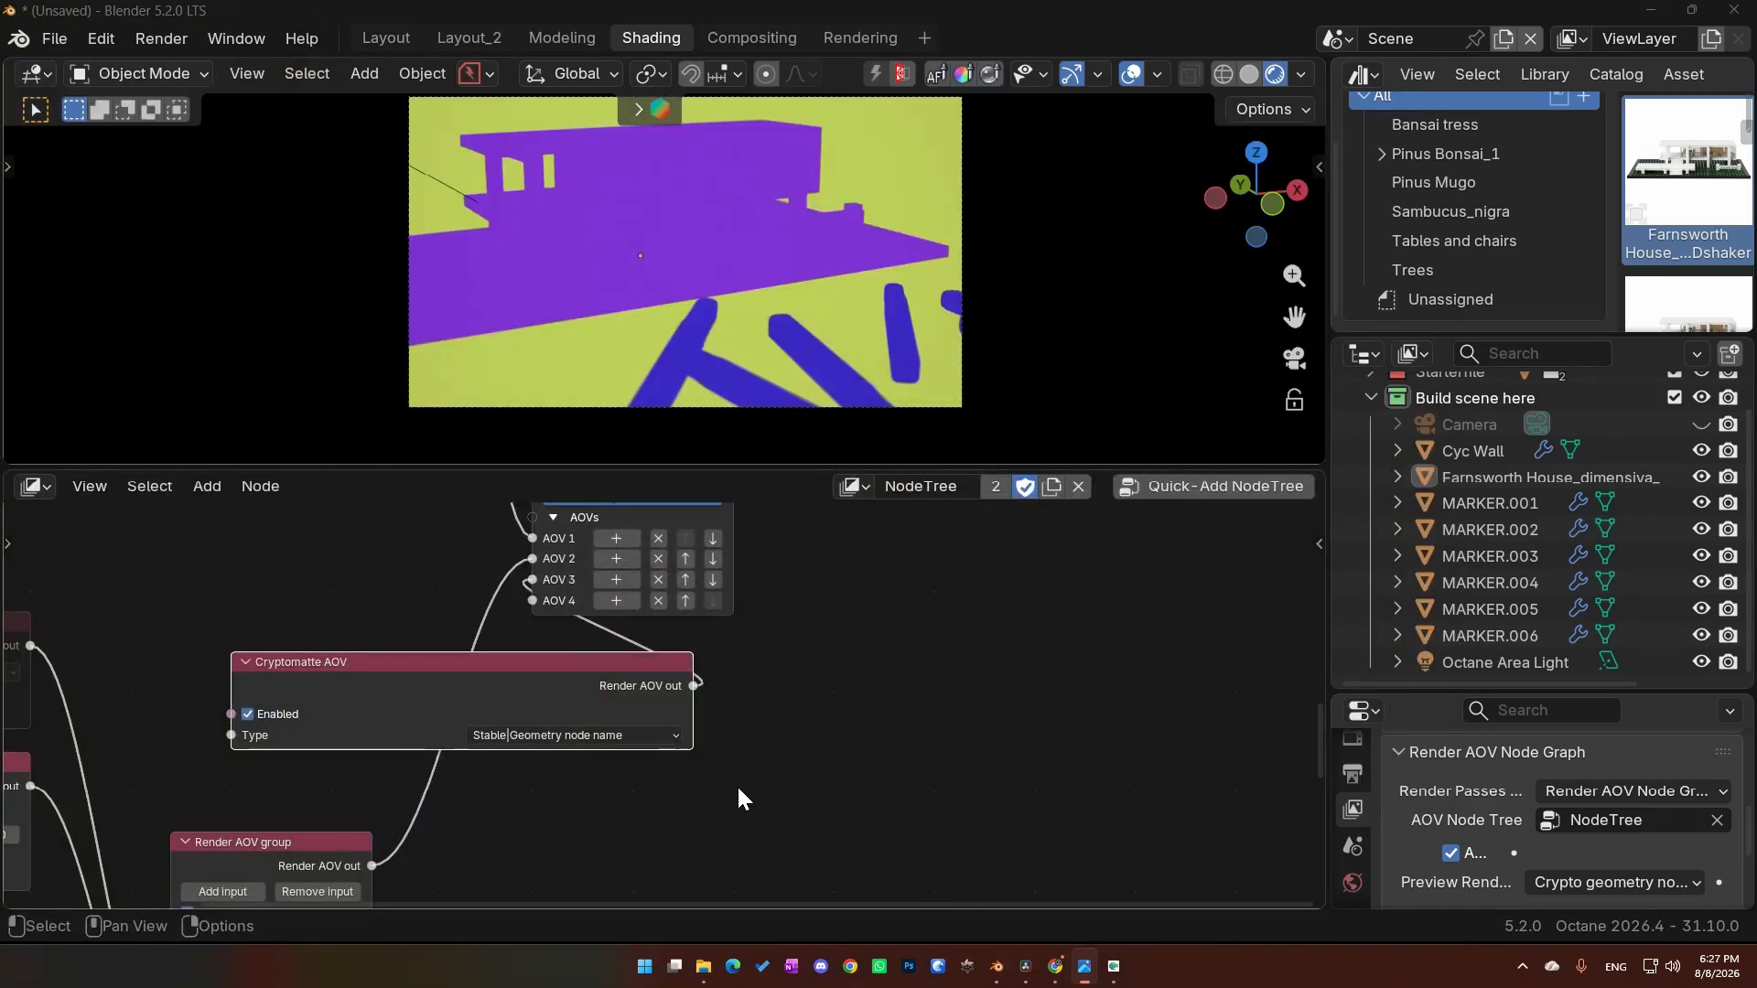
left_click(595, 736)
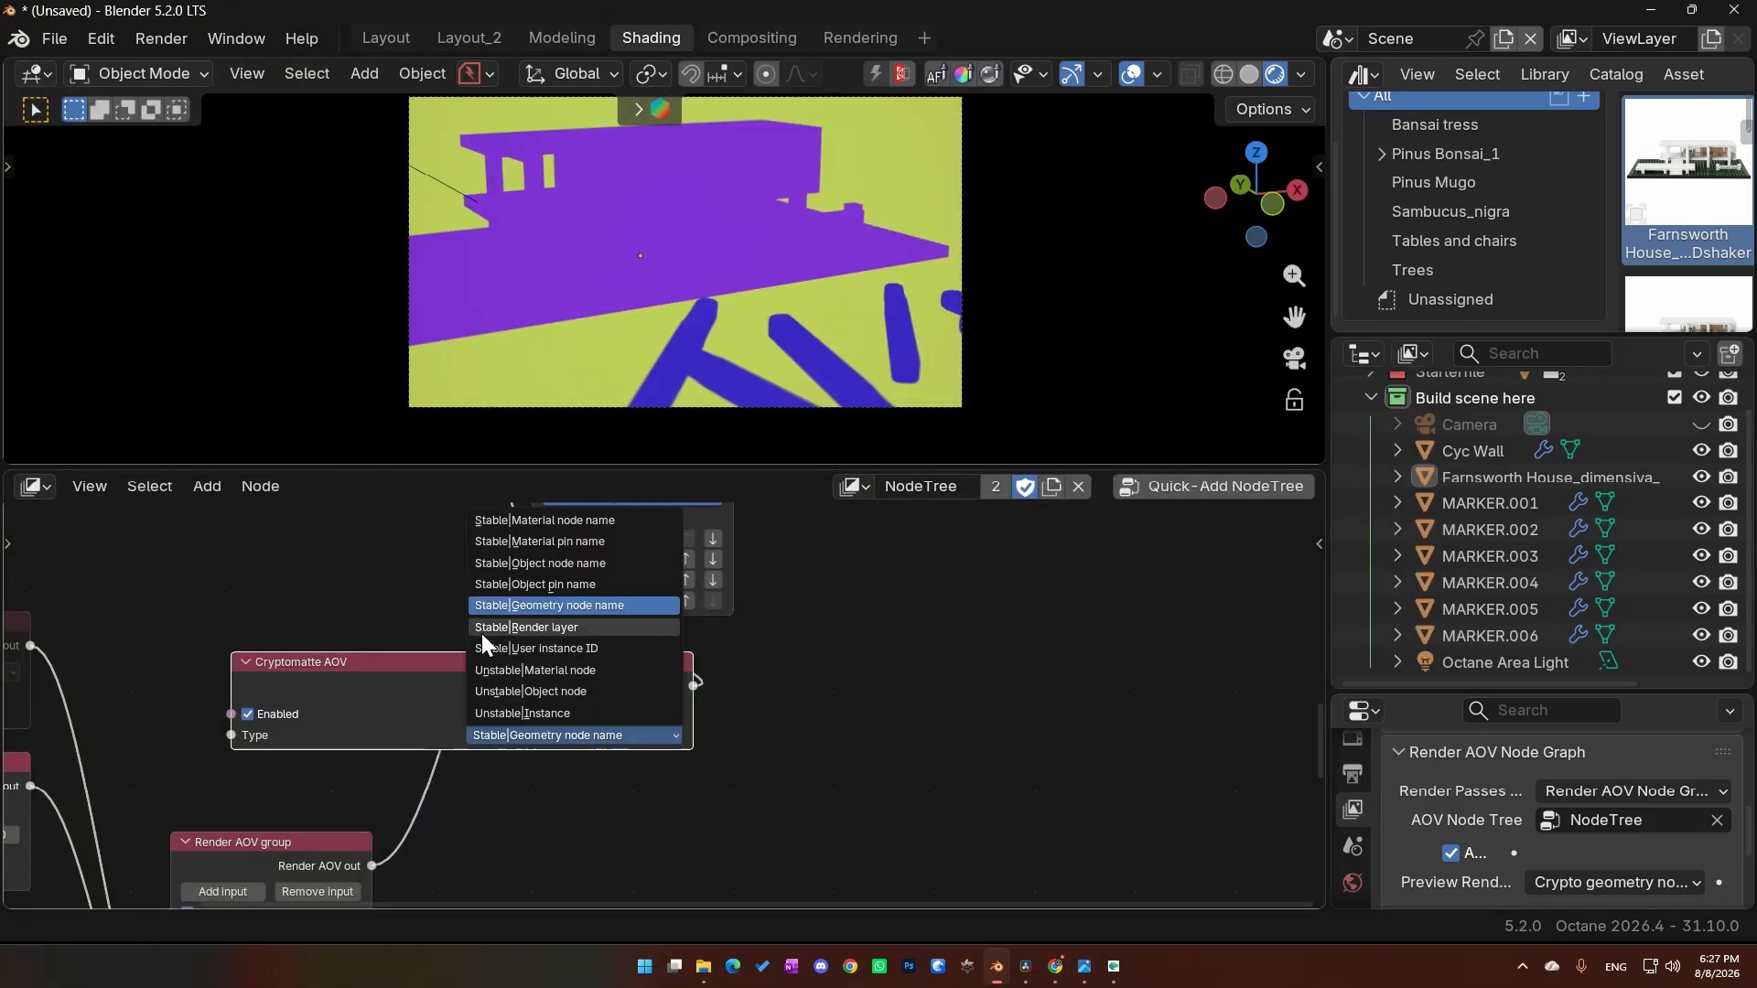
left_click(519, 629)
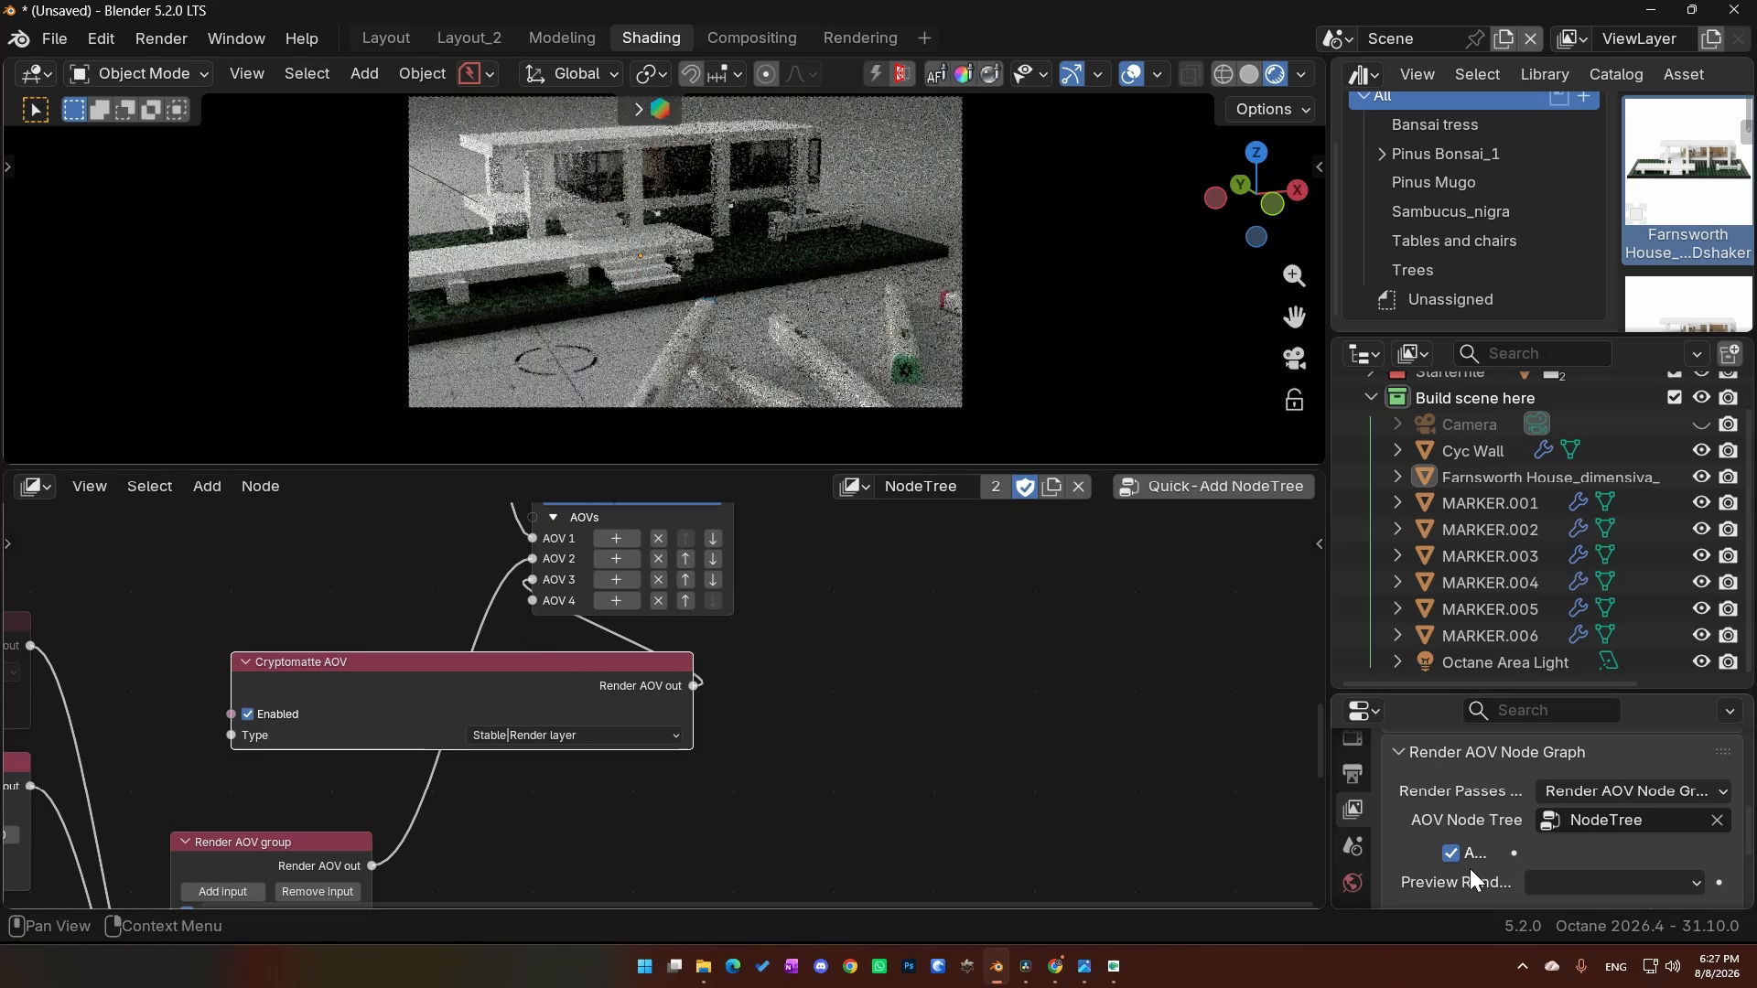
left_click(1610, 883)
left_click(1572, 794)
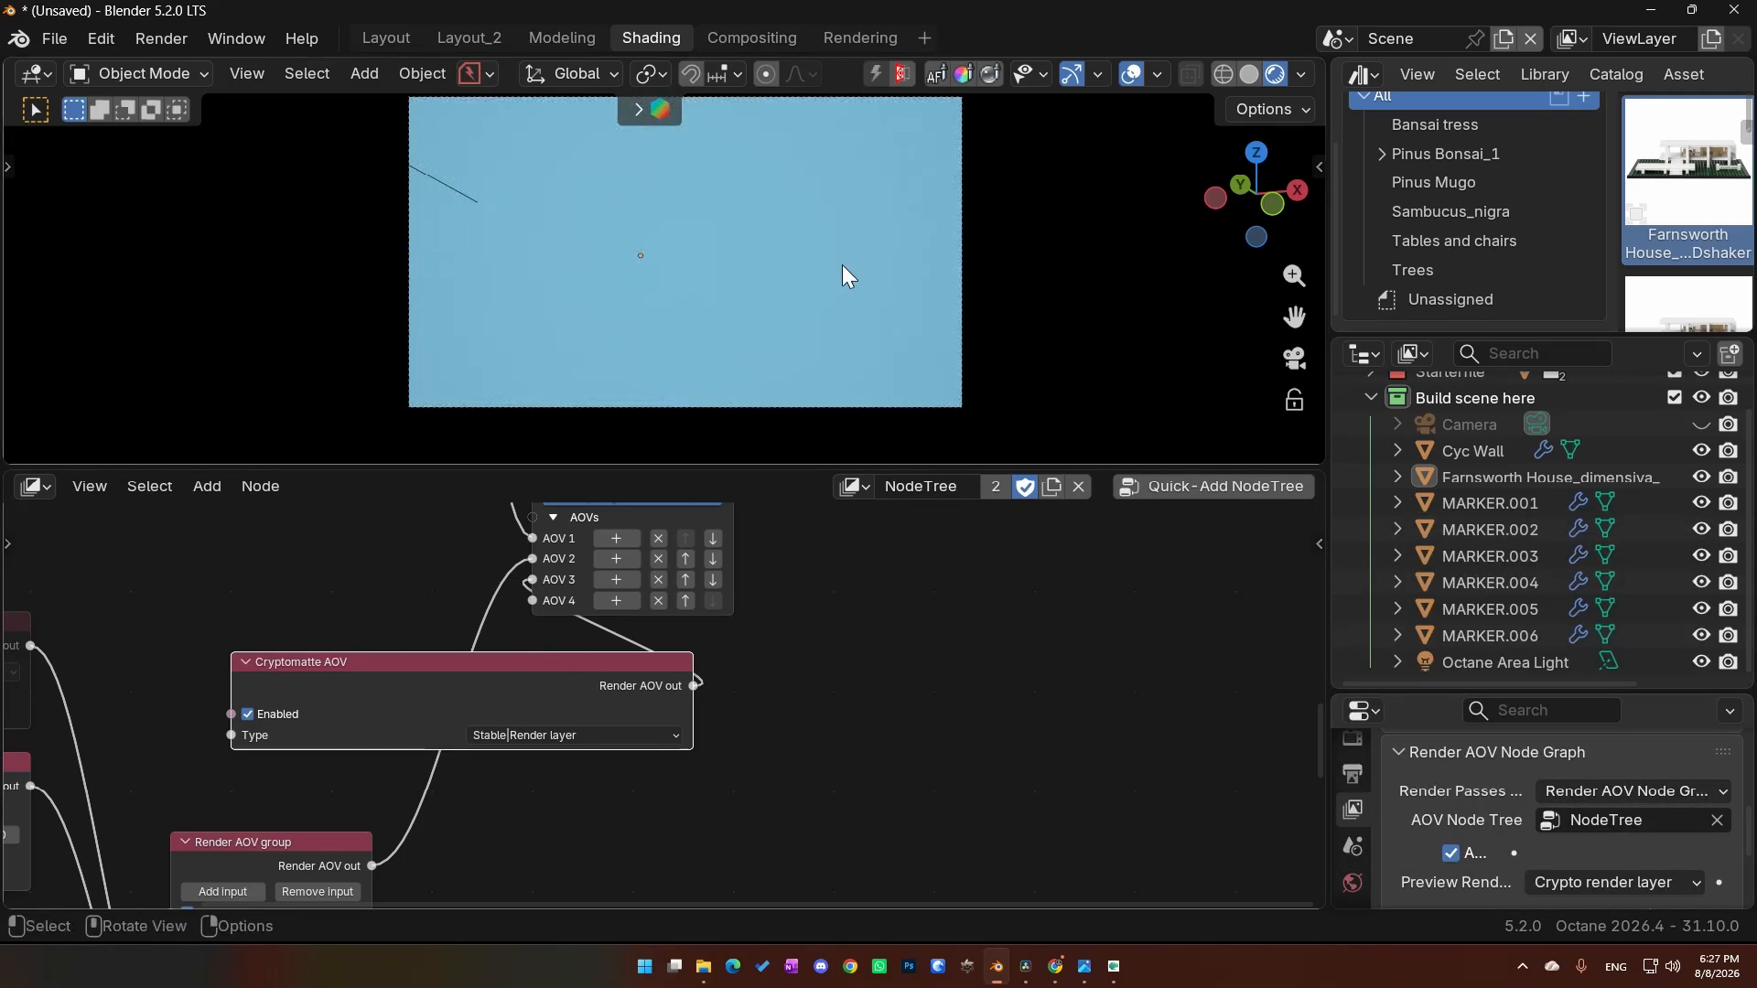
Step: Consult the render layer entry on the whiteboard image, return to the Octane scene and preview AOV Output 1
key("alt+Tab")
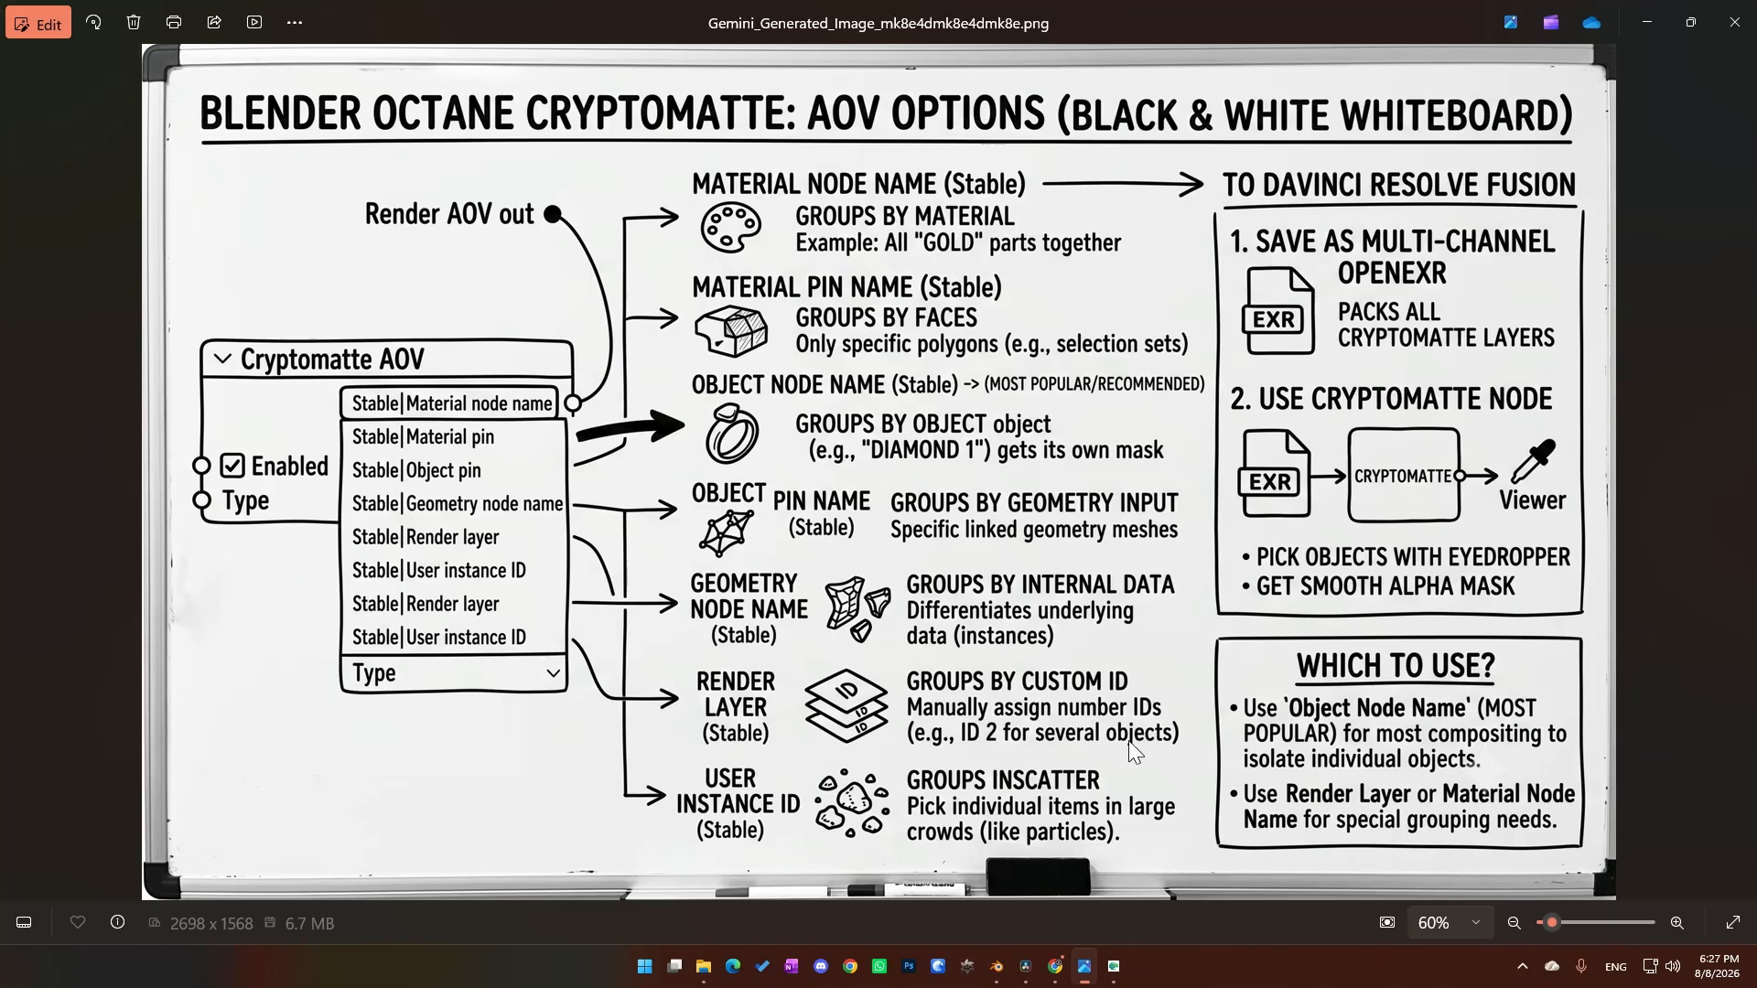
left_click_drag(953, 36, 0, 91)
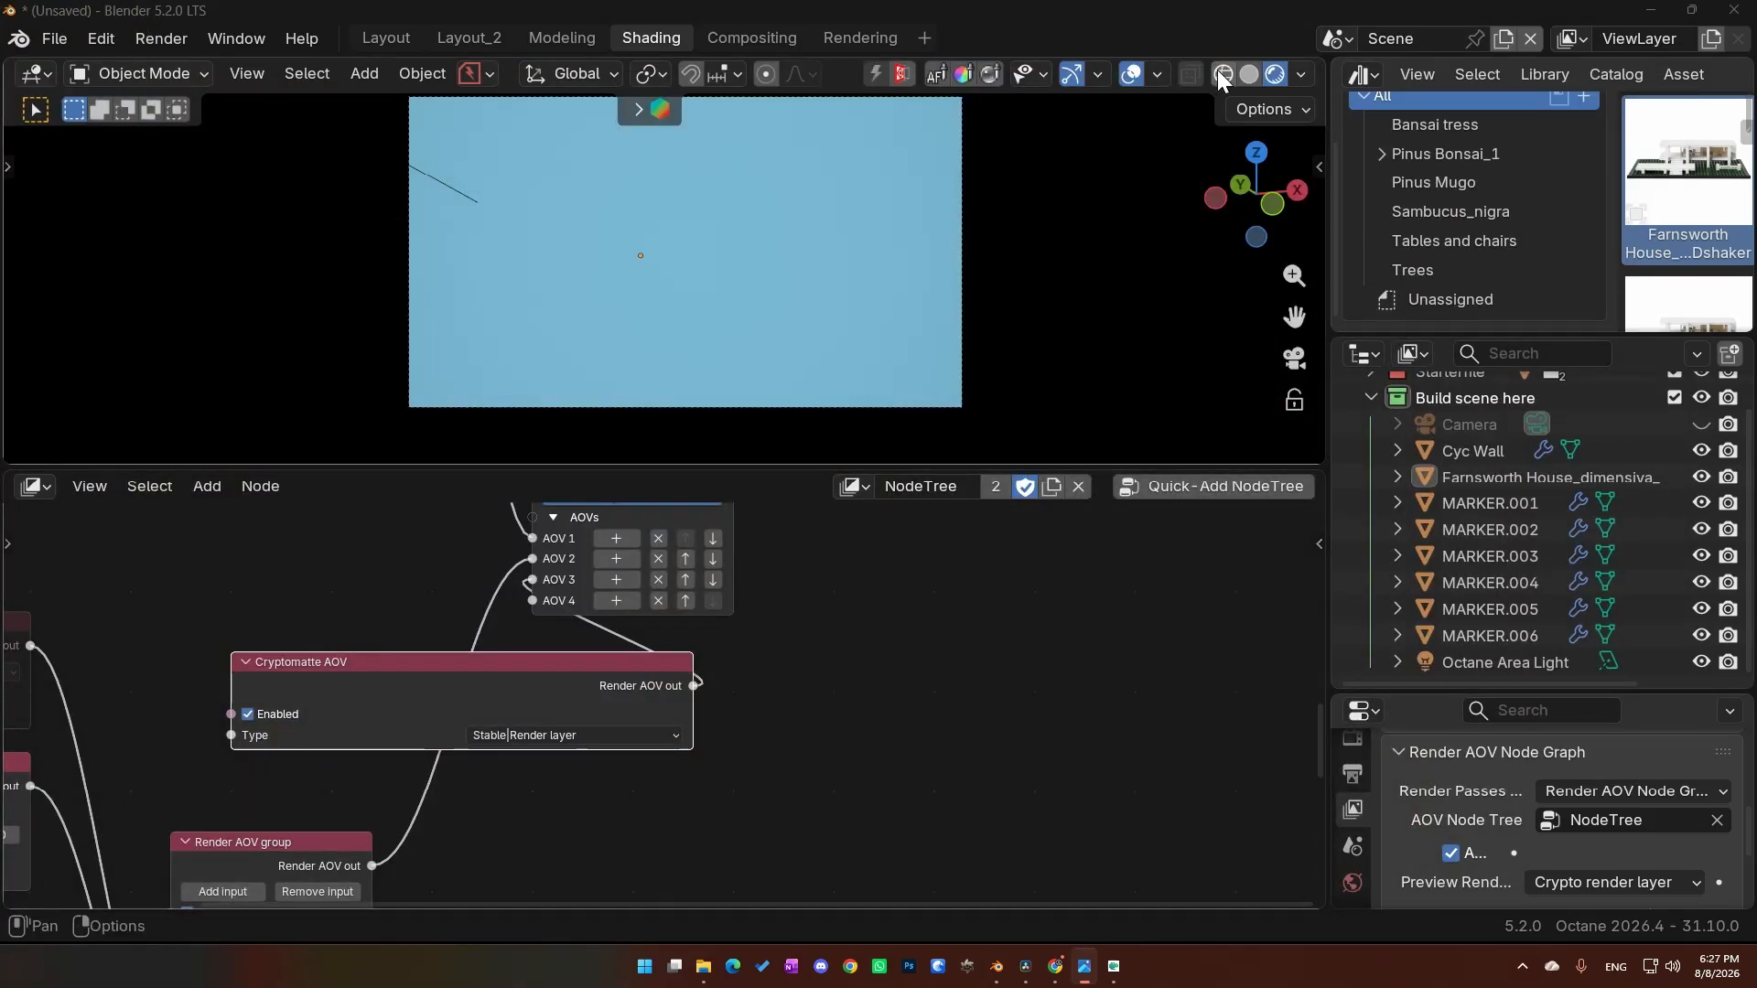
left_click(1630, 891)
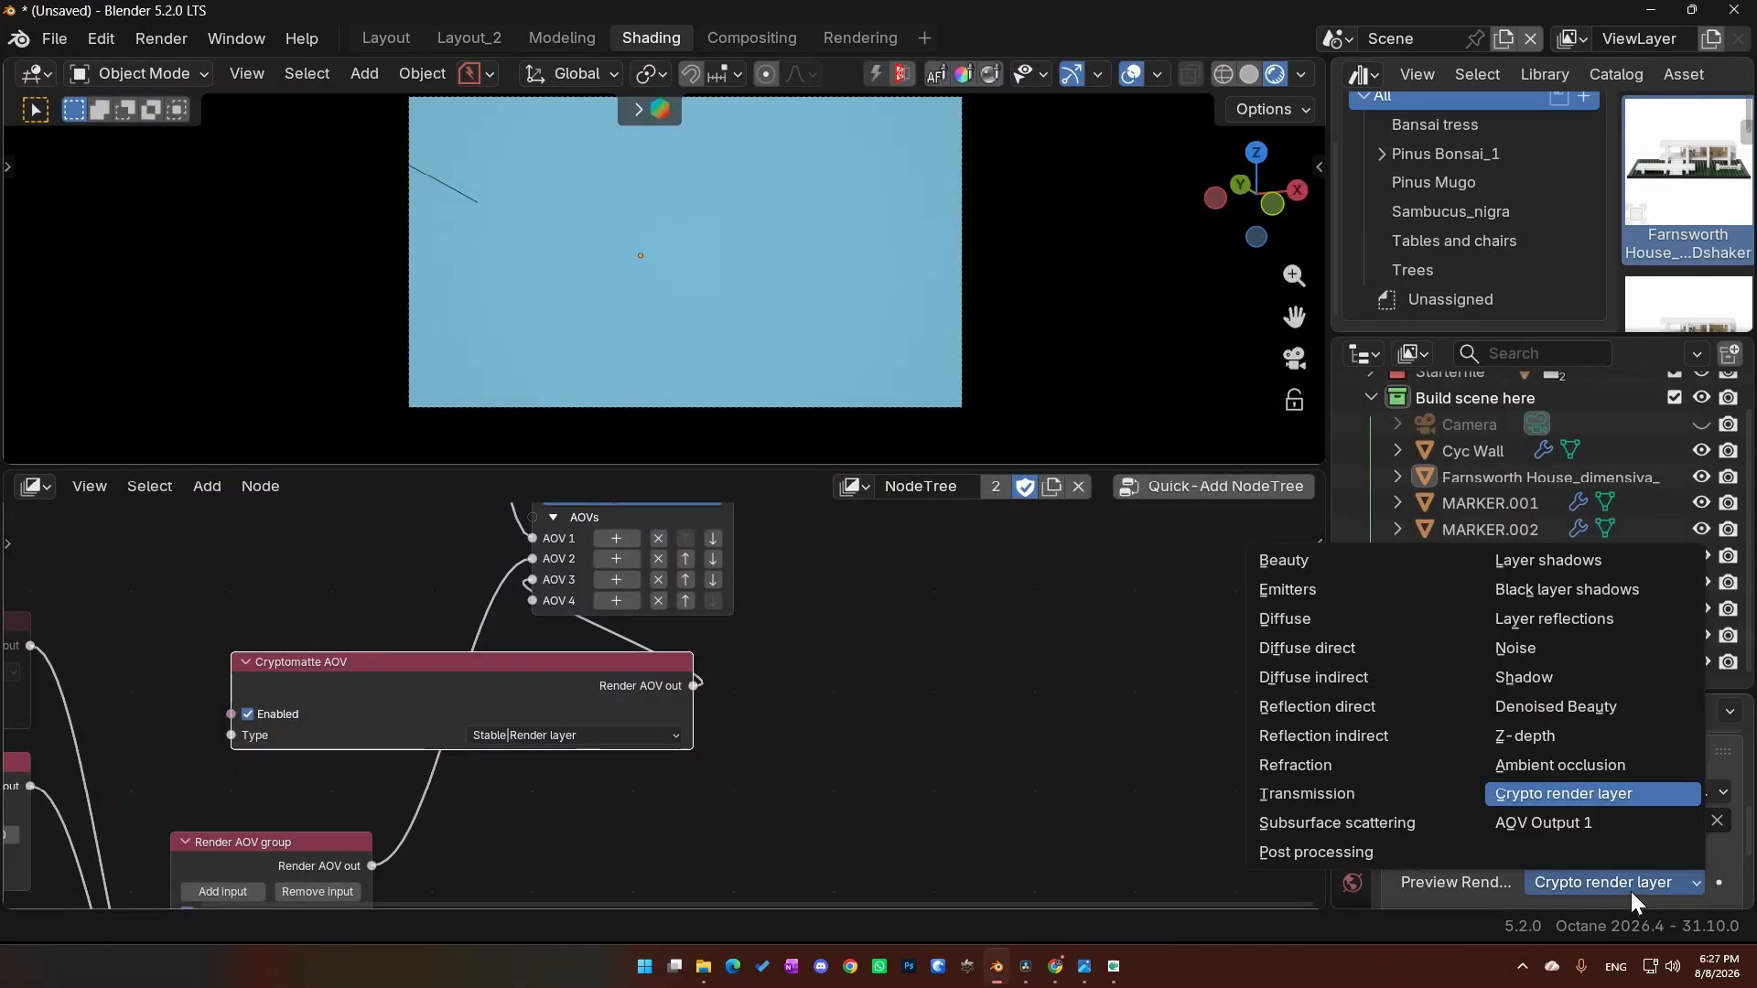
left_click(1561, 829)
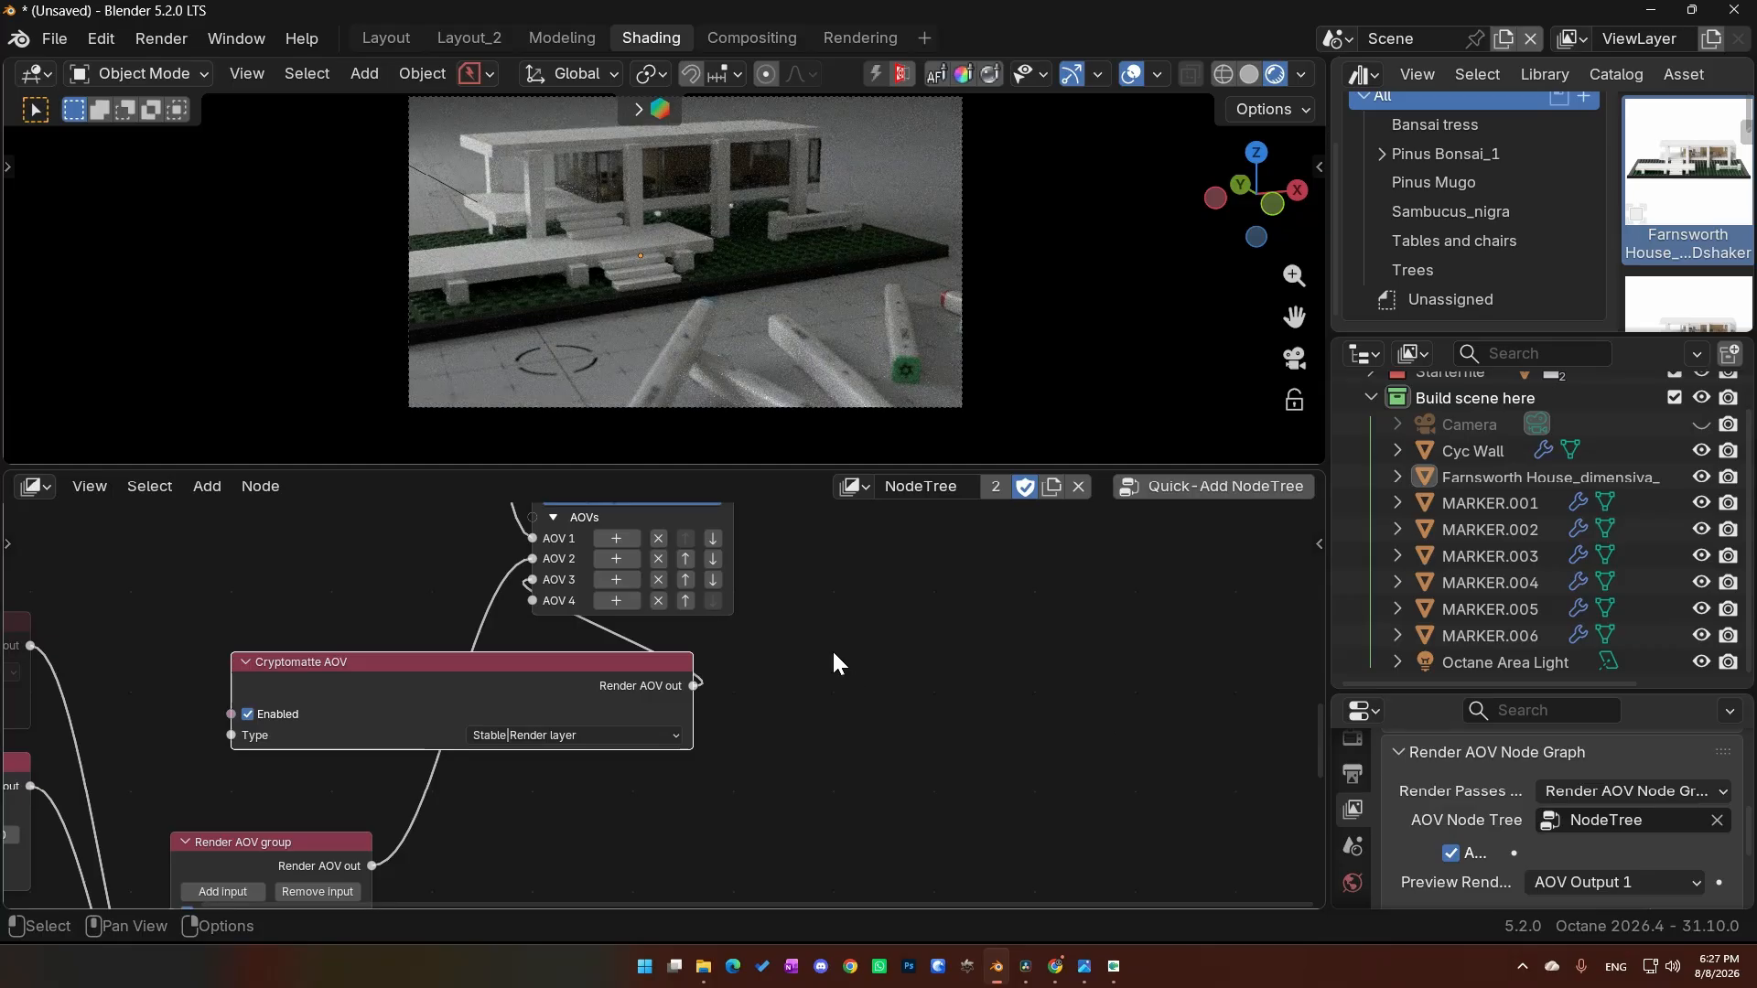
Step: Select MARKER.002 and set its Render layer ID to 2 in the Octane object layer properties
left_click(688, 350)
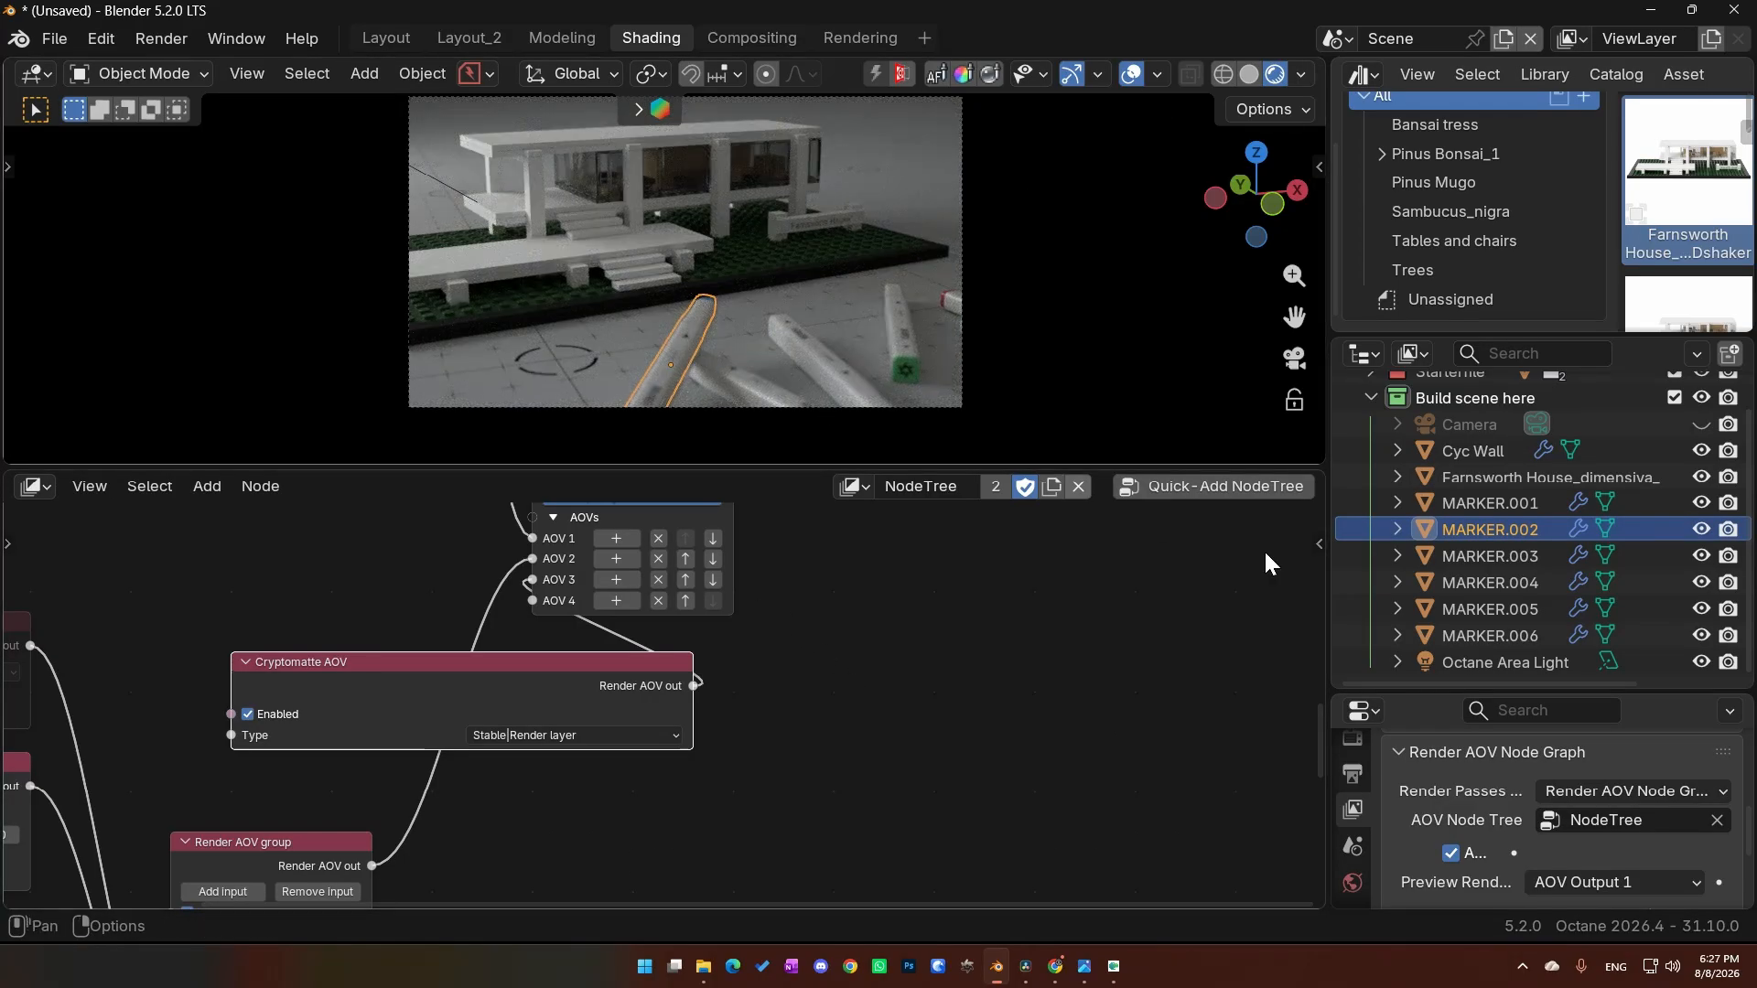
left_click_drag(1466, 686, 1463, 426)
left_click(1354, 715)
scroll(1419, 655, "down", 12)
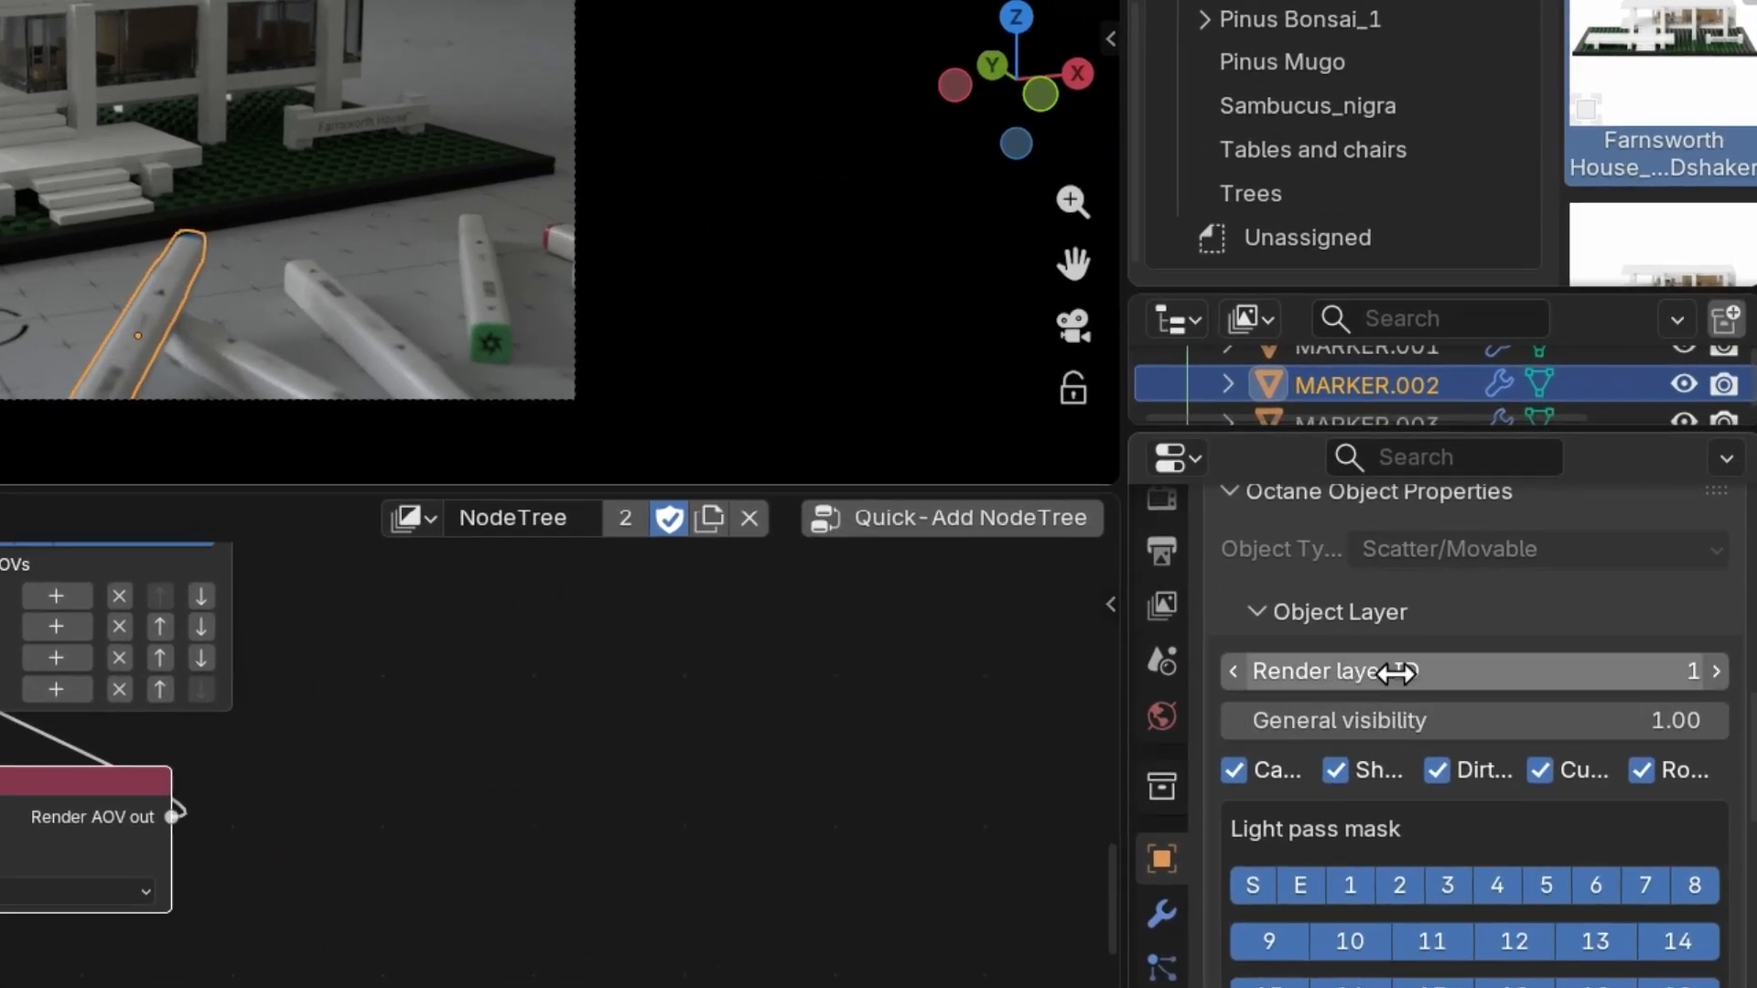
left_click(1721, 672)
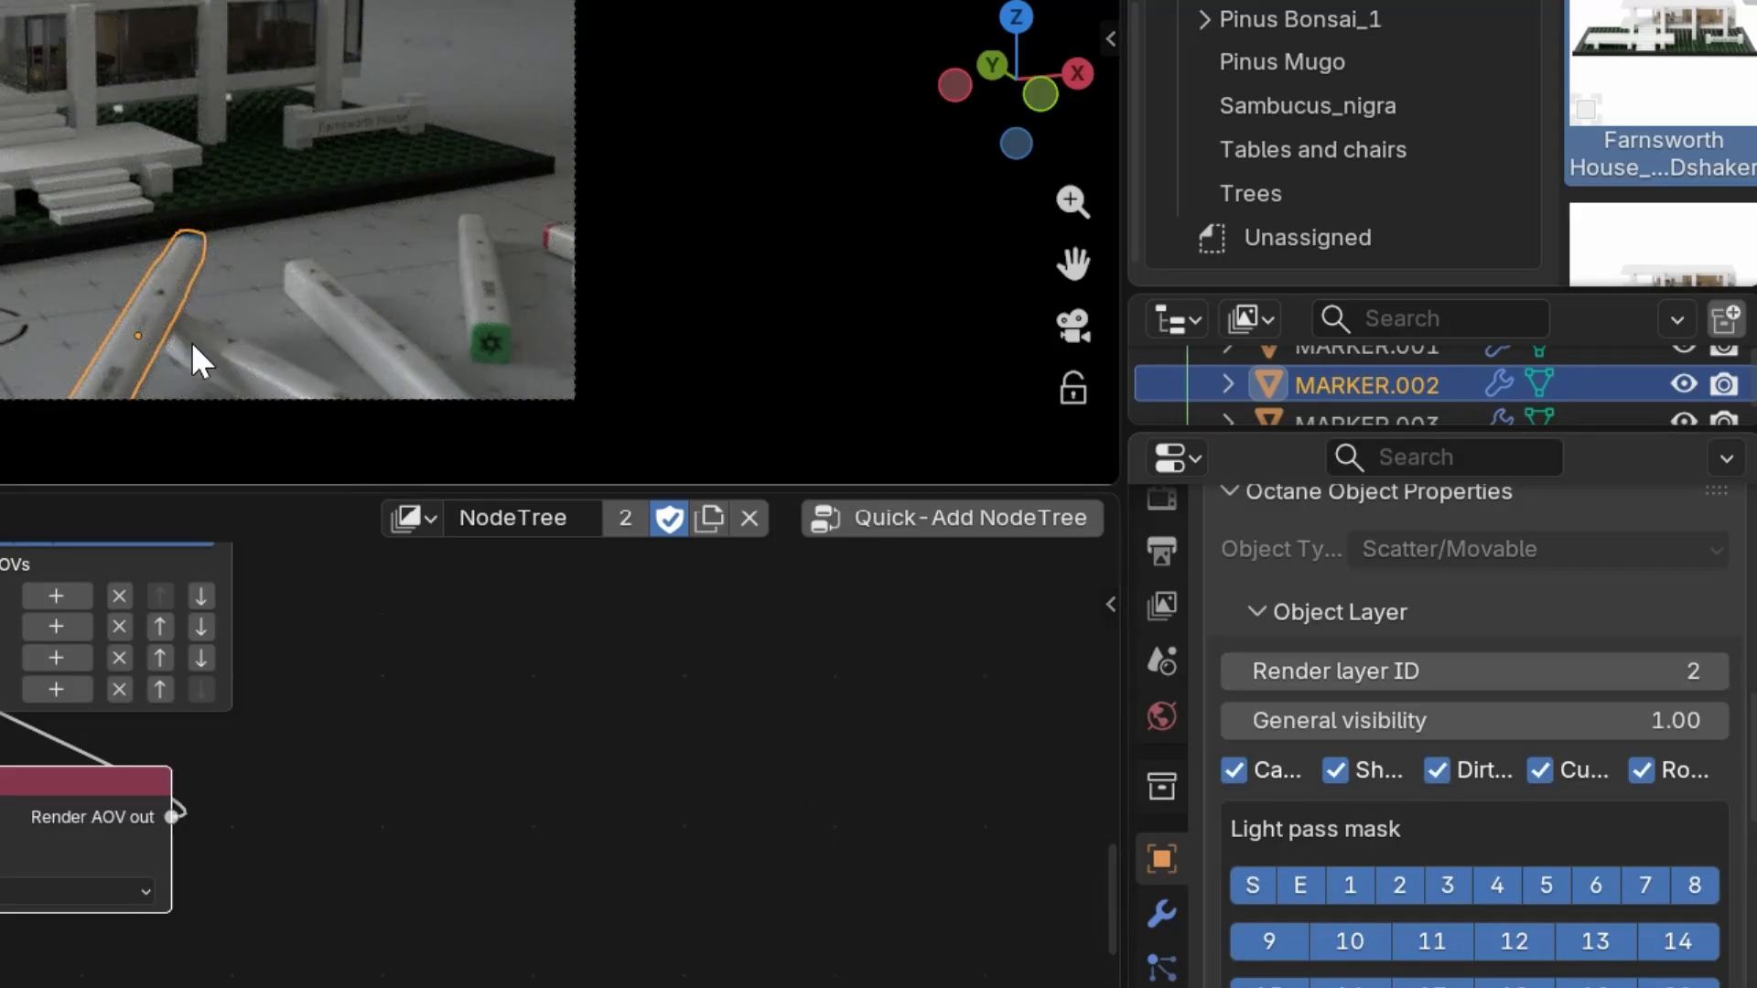
Step: Set the Render layer ID of MARKER.006 to 3 and that of MARKER.001 to 4
left_click(236, 353)
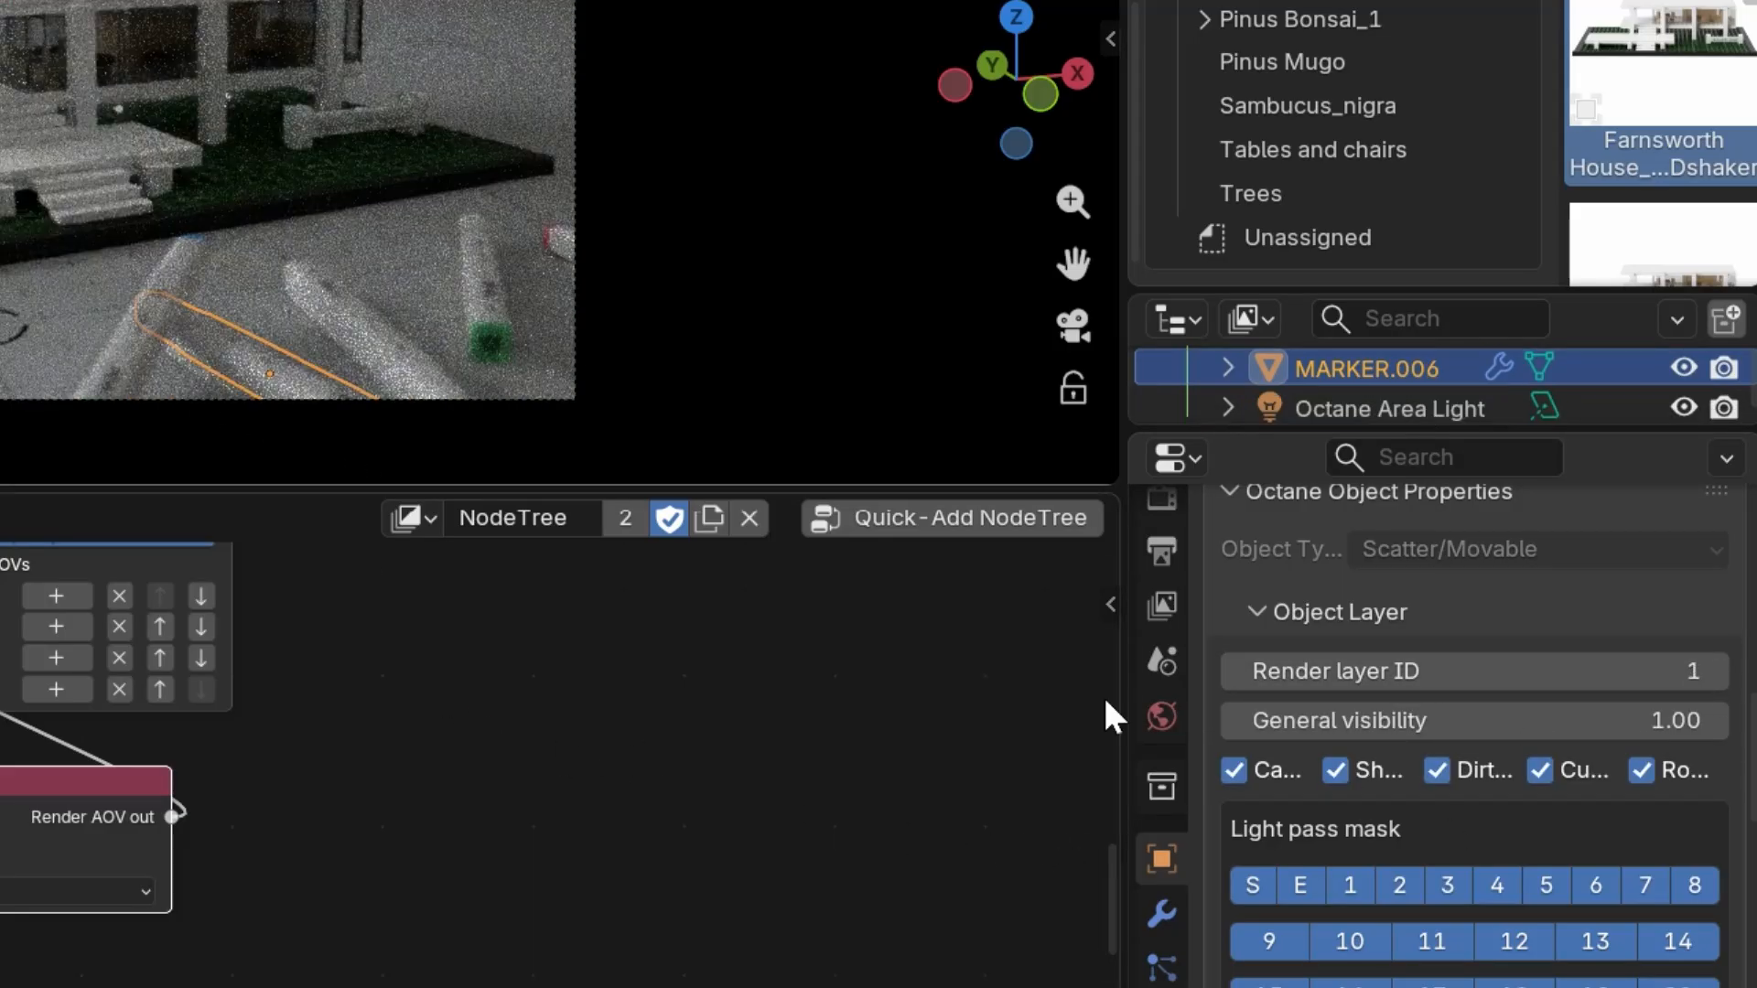
left_click(1718, 673)
left_click(1718, 673)
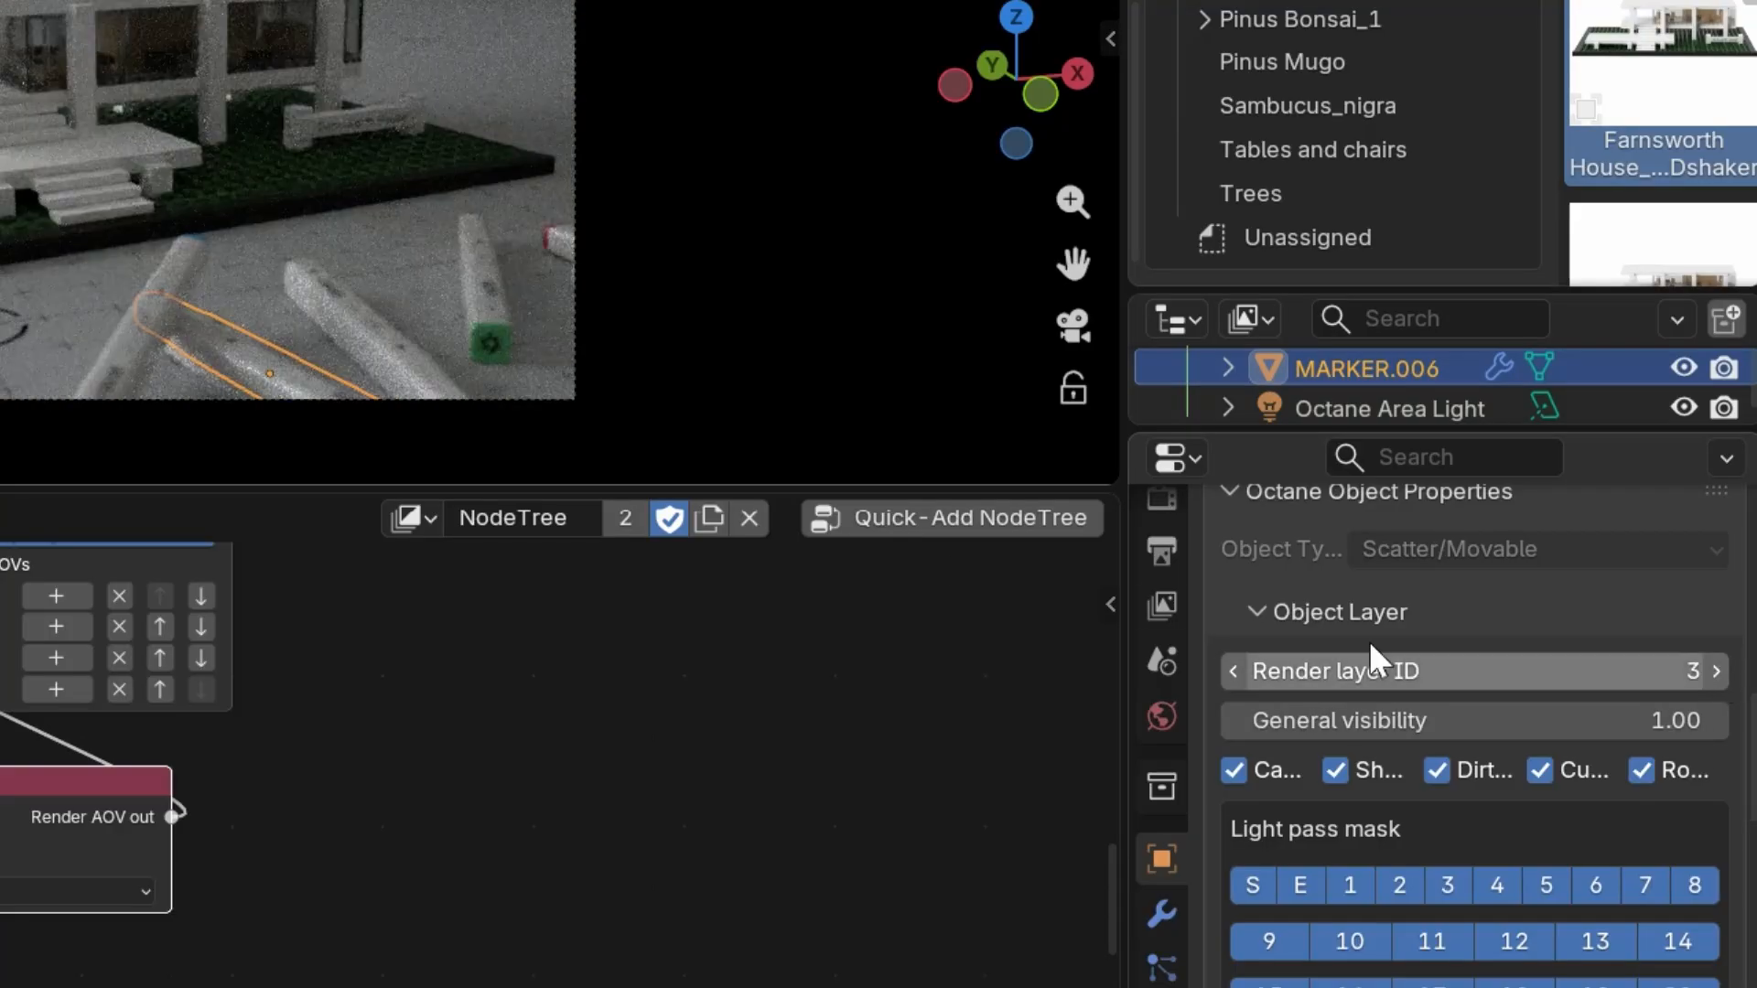
left_click(387, 336)
left_click(1719, 675)
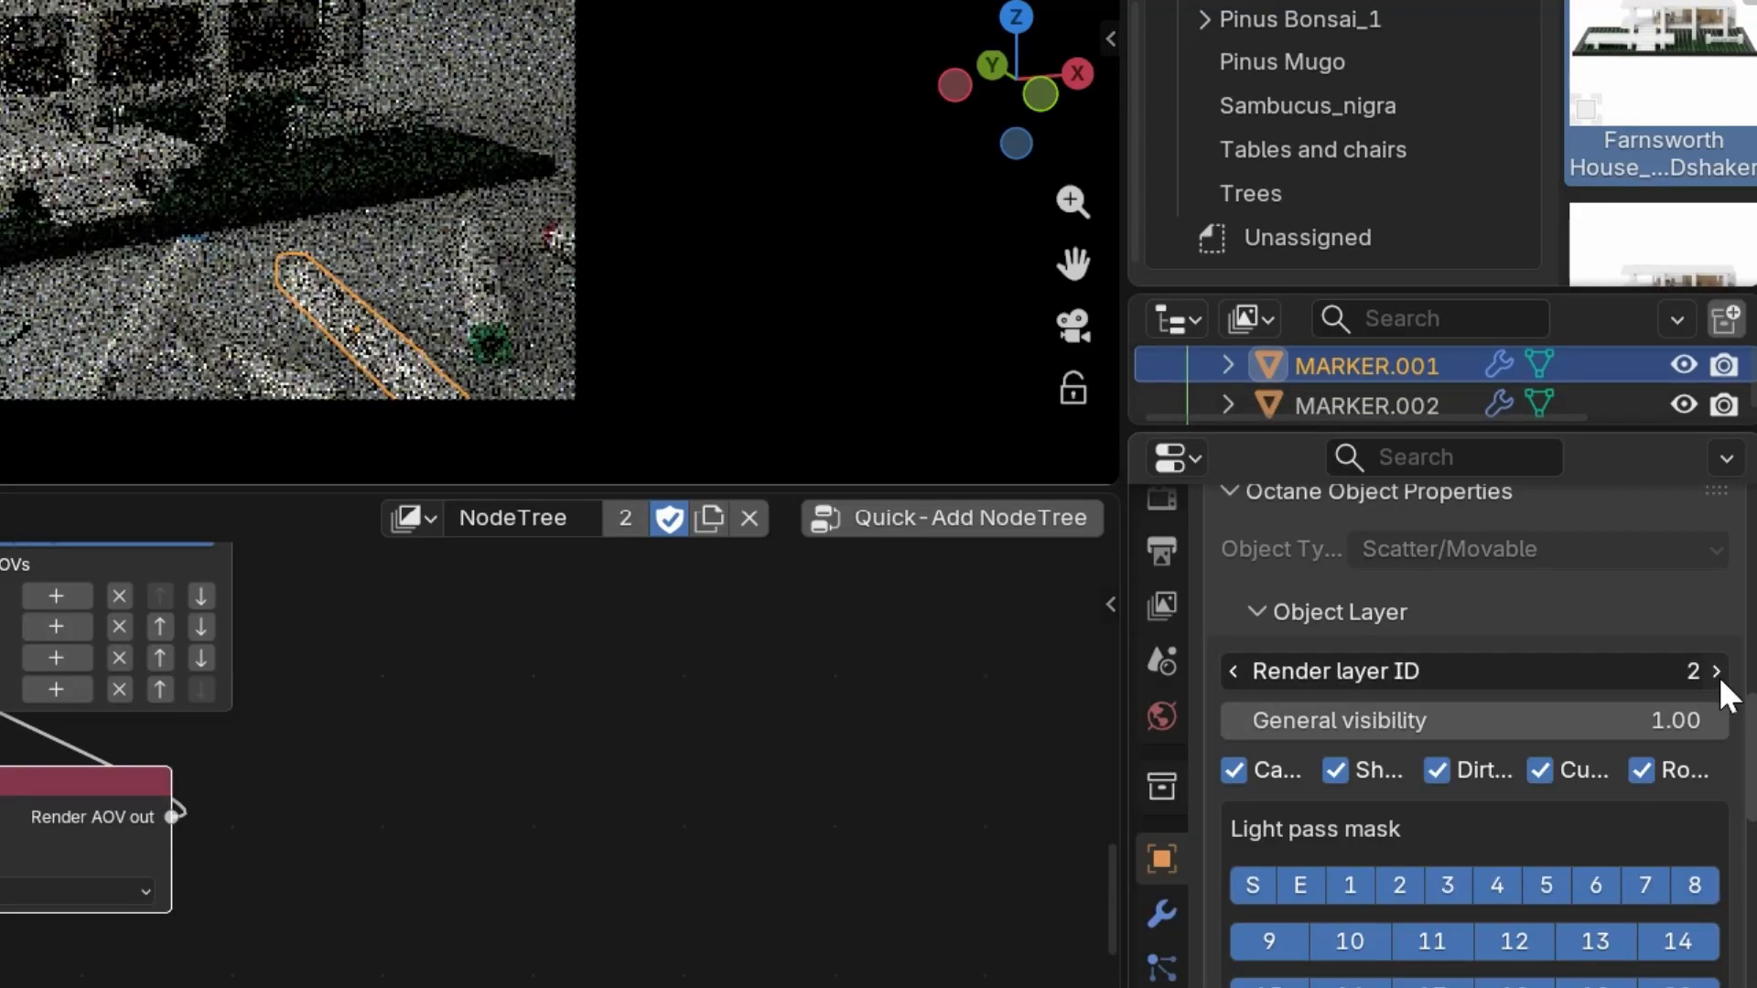
left_click(1717, 674)
left_click(1718, 674)
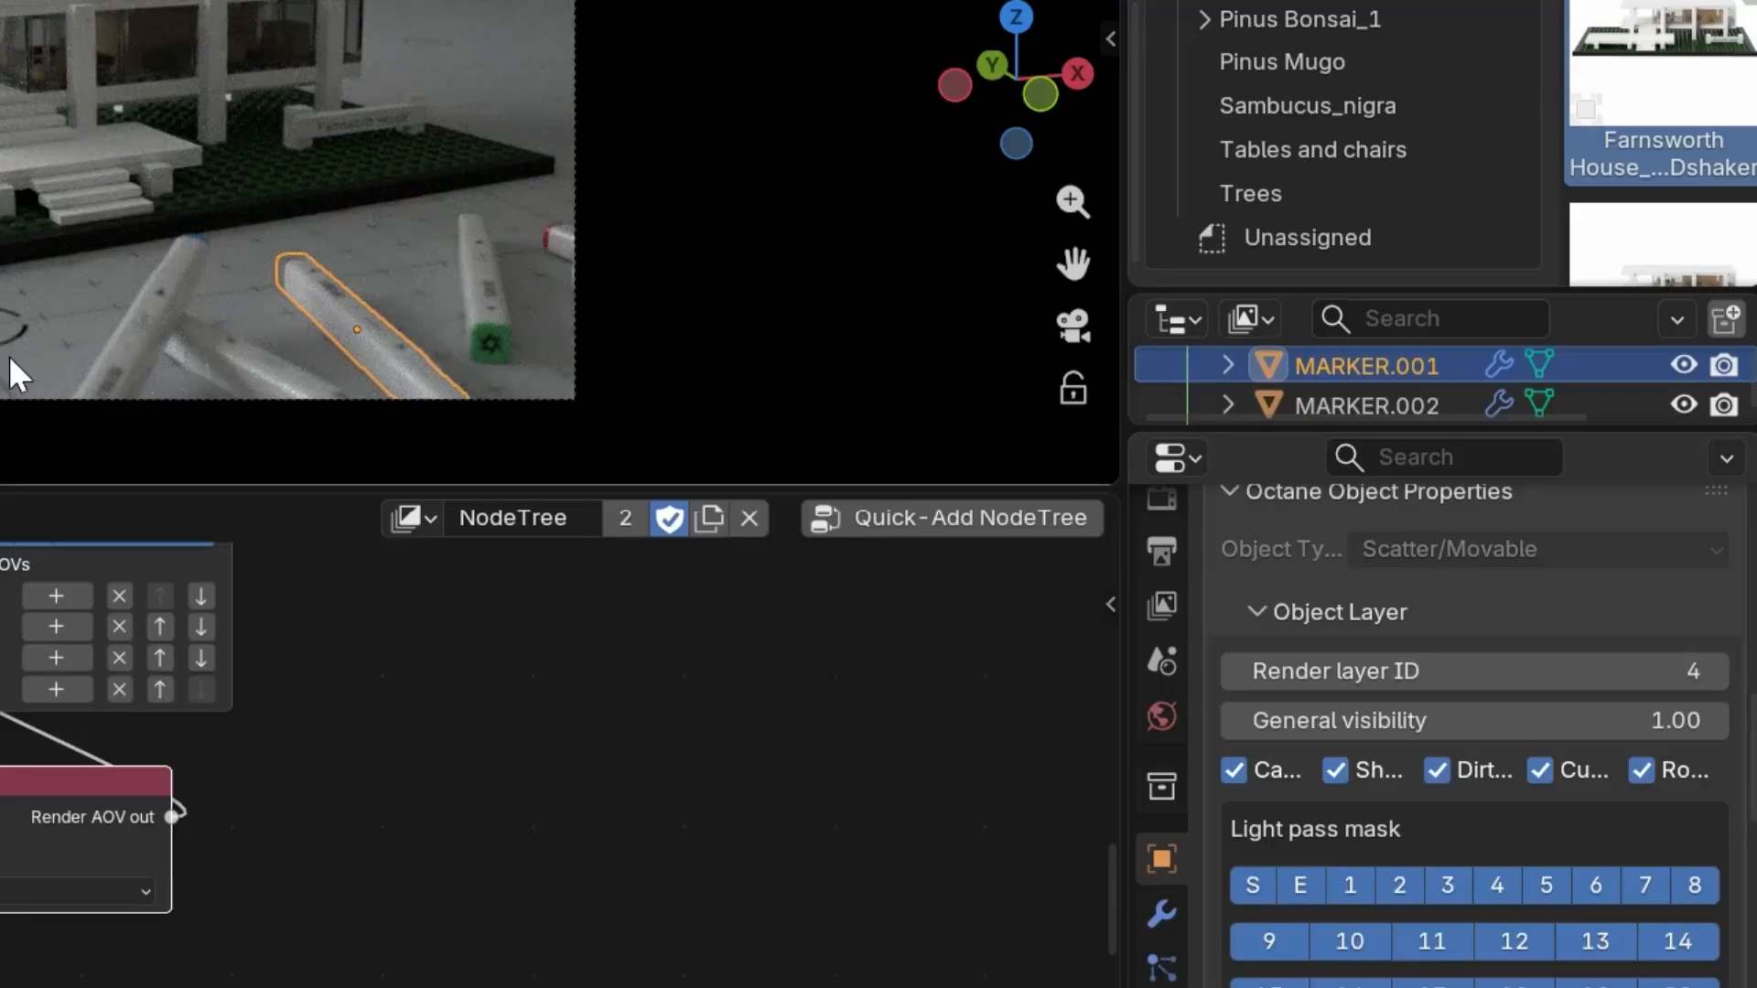
Step: Select the Cyc Wall and set its Render layer ID to 5
left_click(14, 373)
left_click(1717, 672)
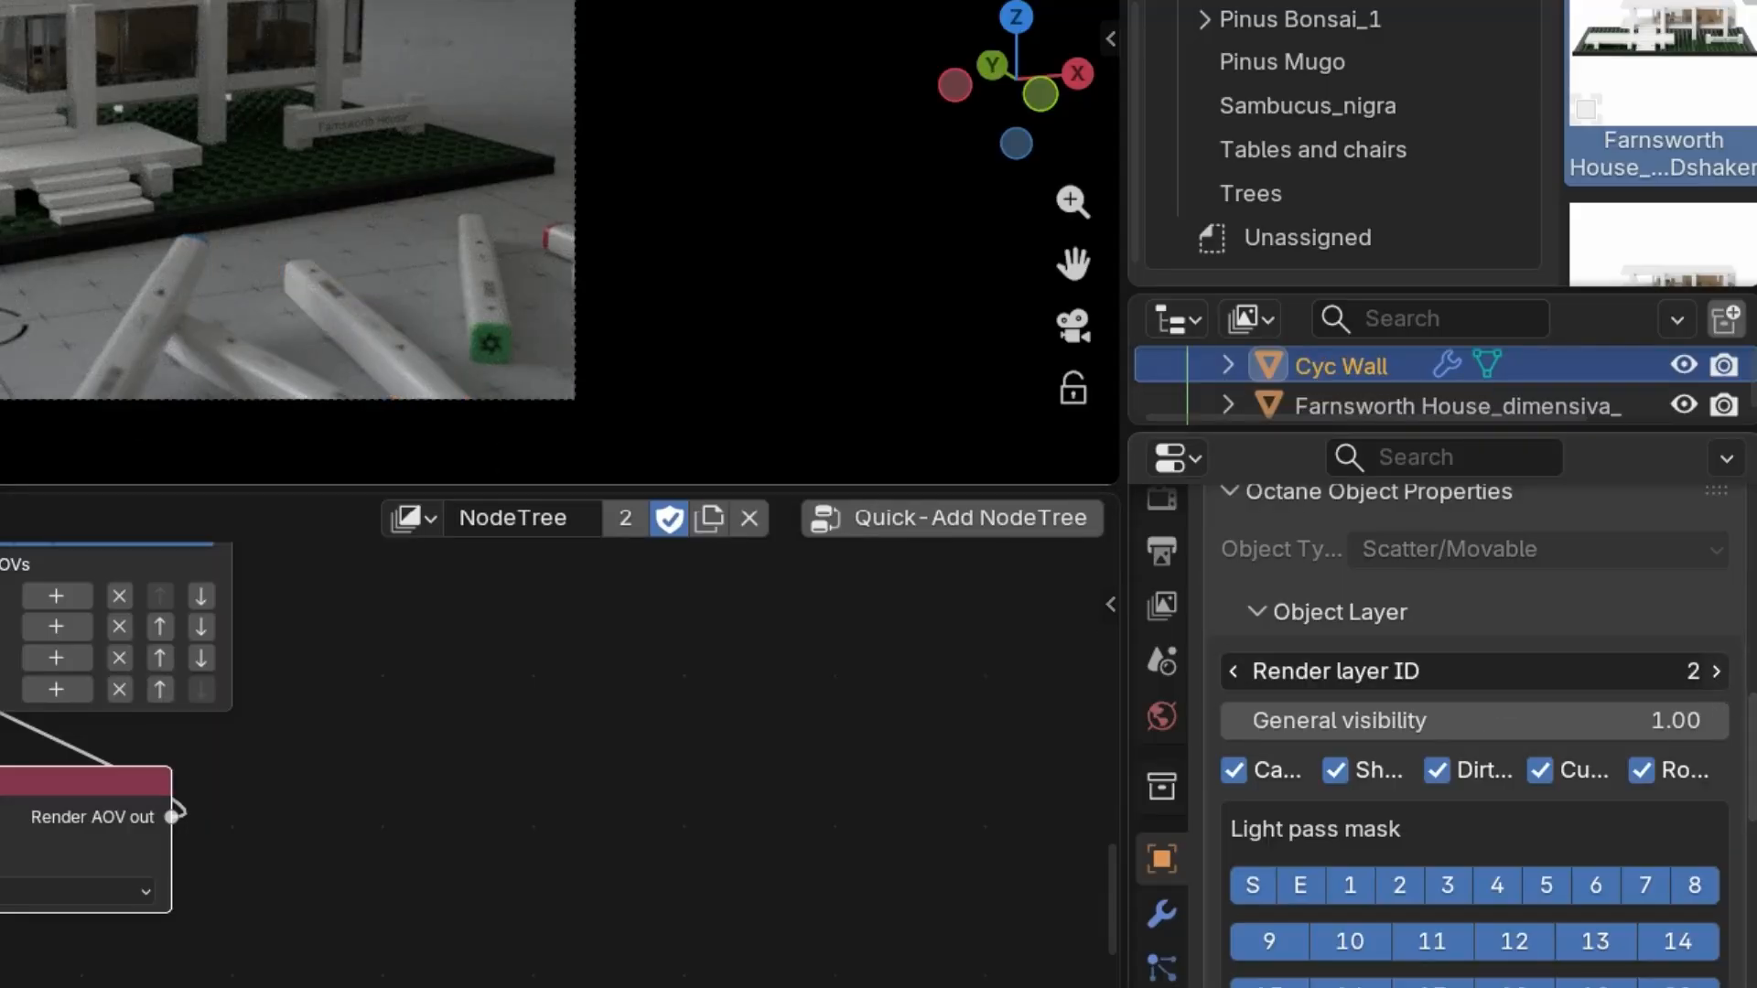
left_click(1717, 673)
left_click(1717, 672)
left_click(1718, 672)
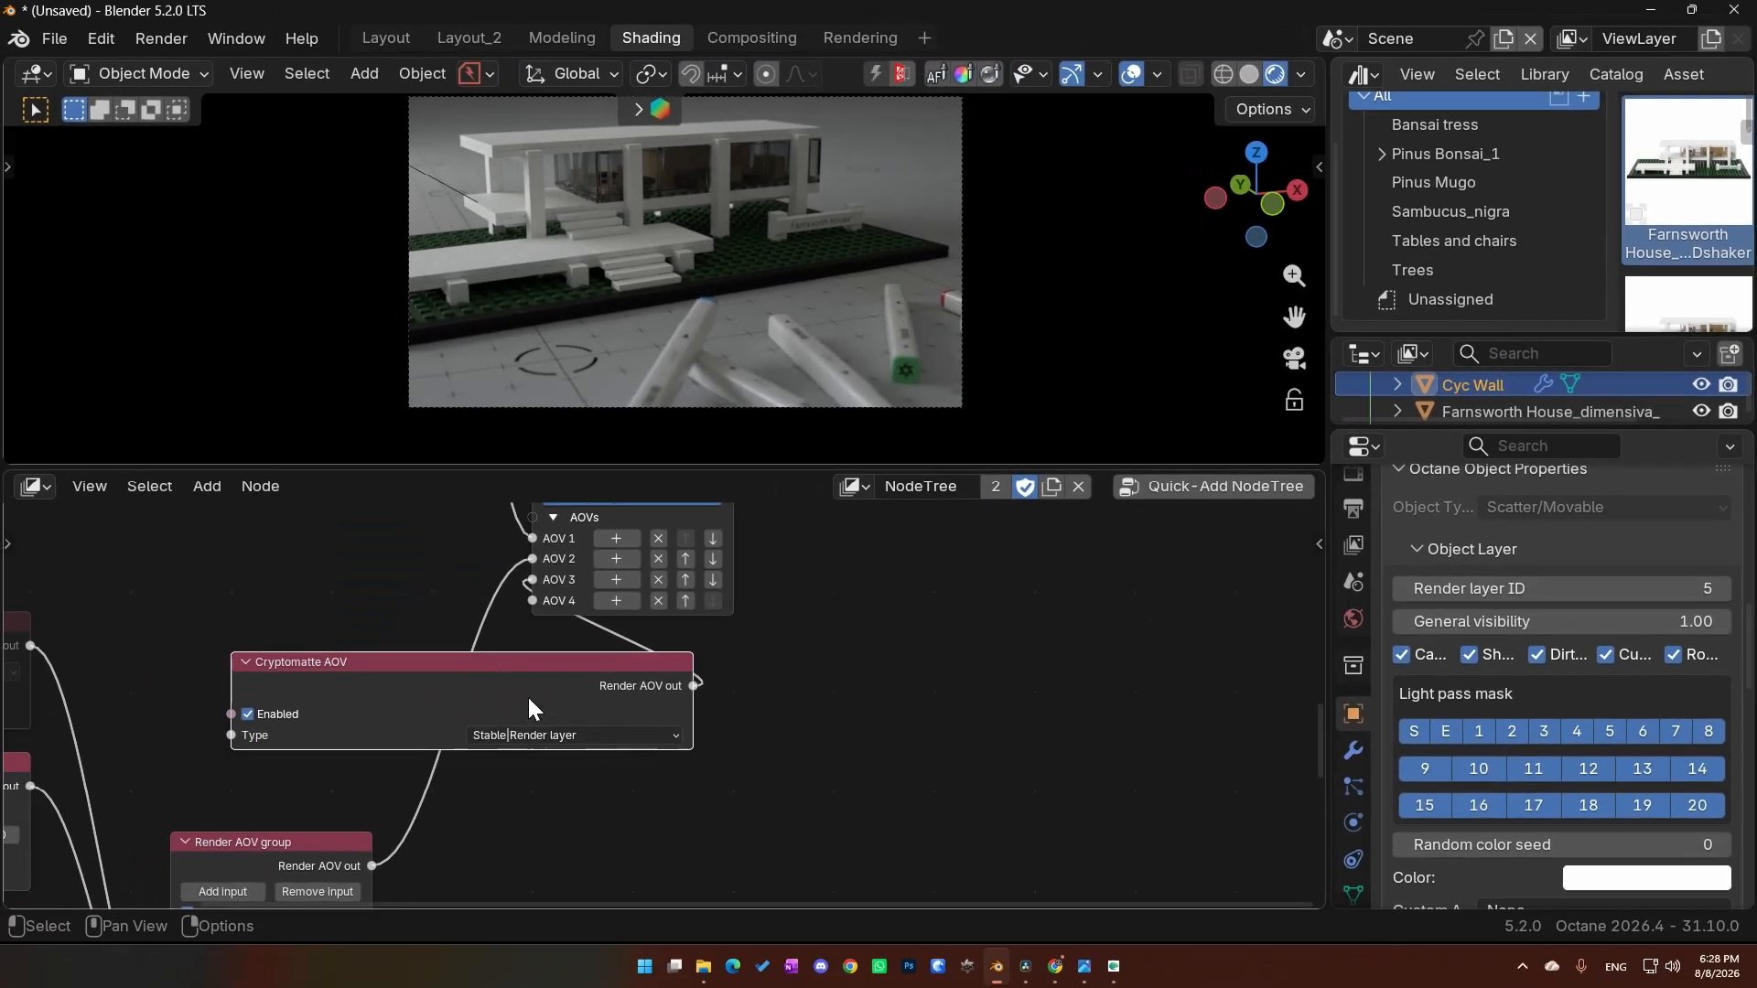
Step: Return to the view layer's Render AOV Node Graph settings and preview the Crypto render layer pass
scroll(1363, 576, "up", 2)
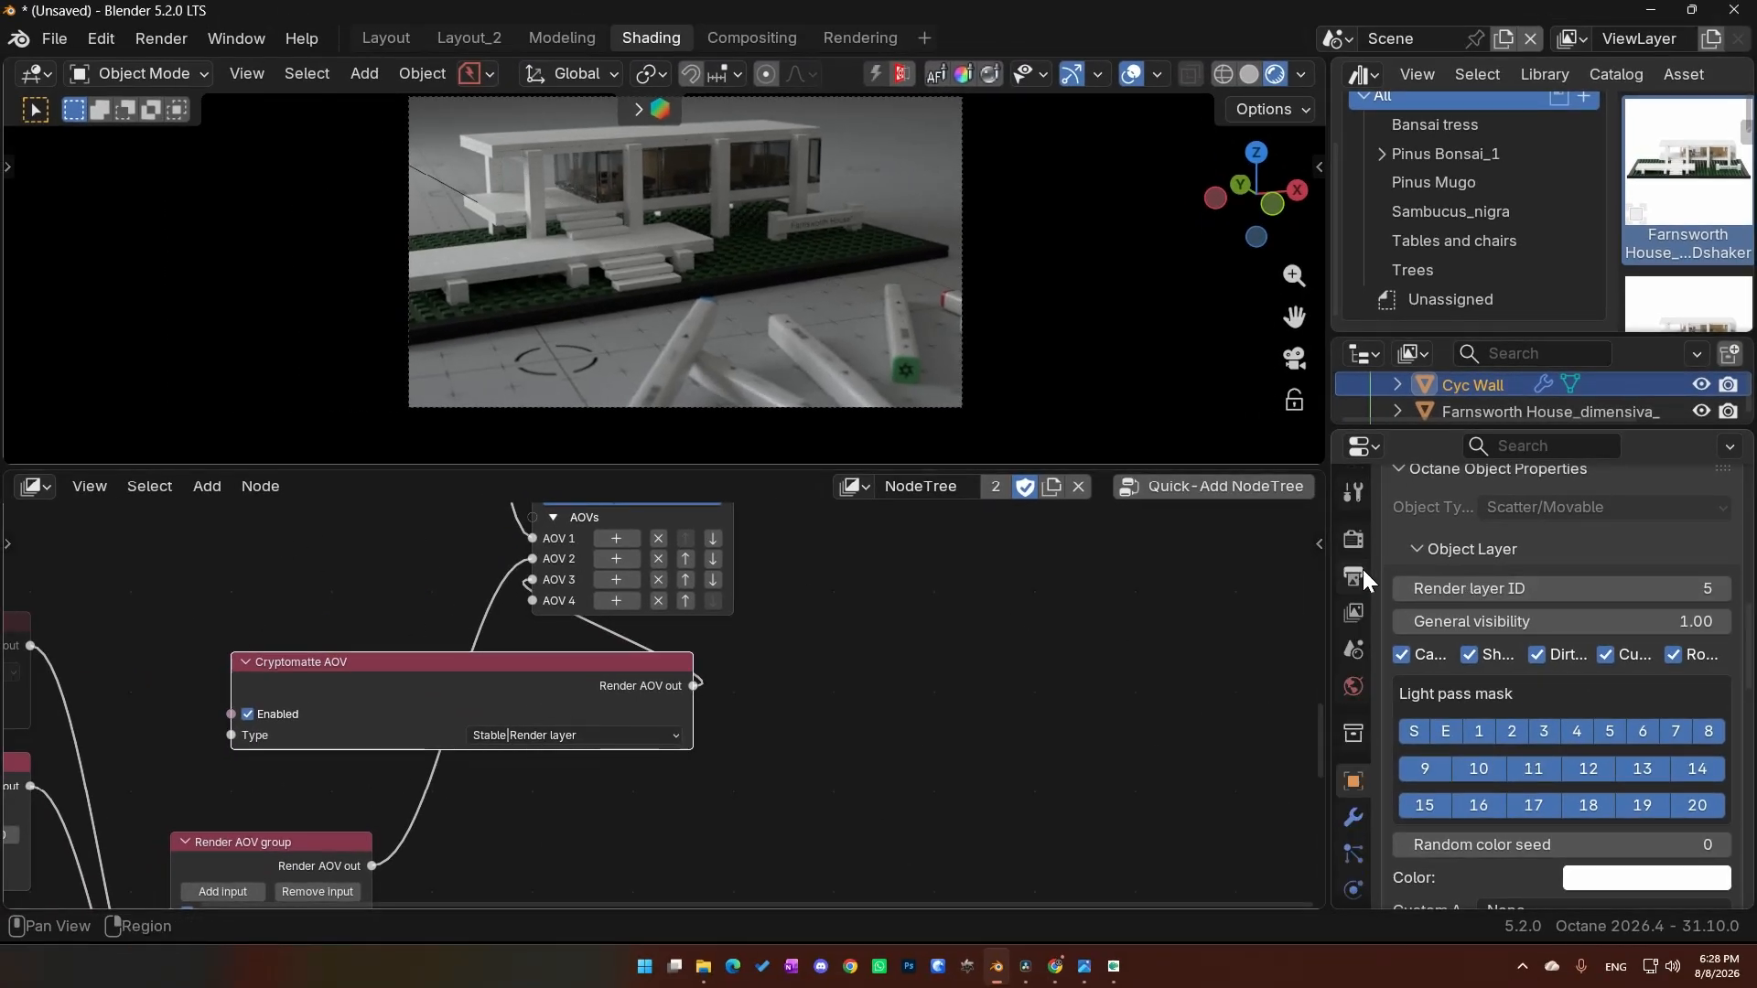
left_click(1352, 614)
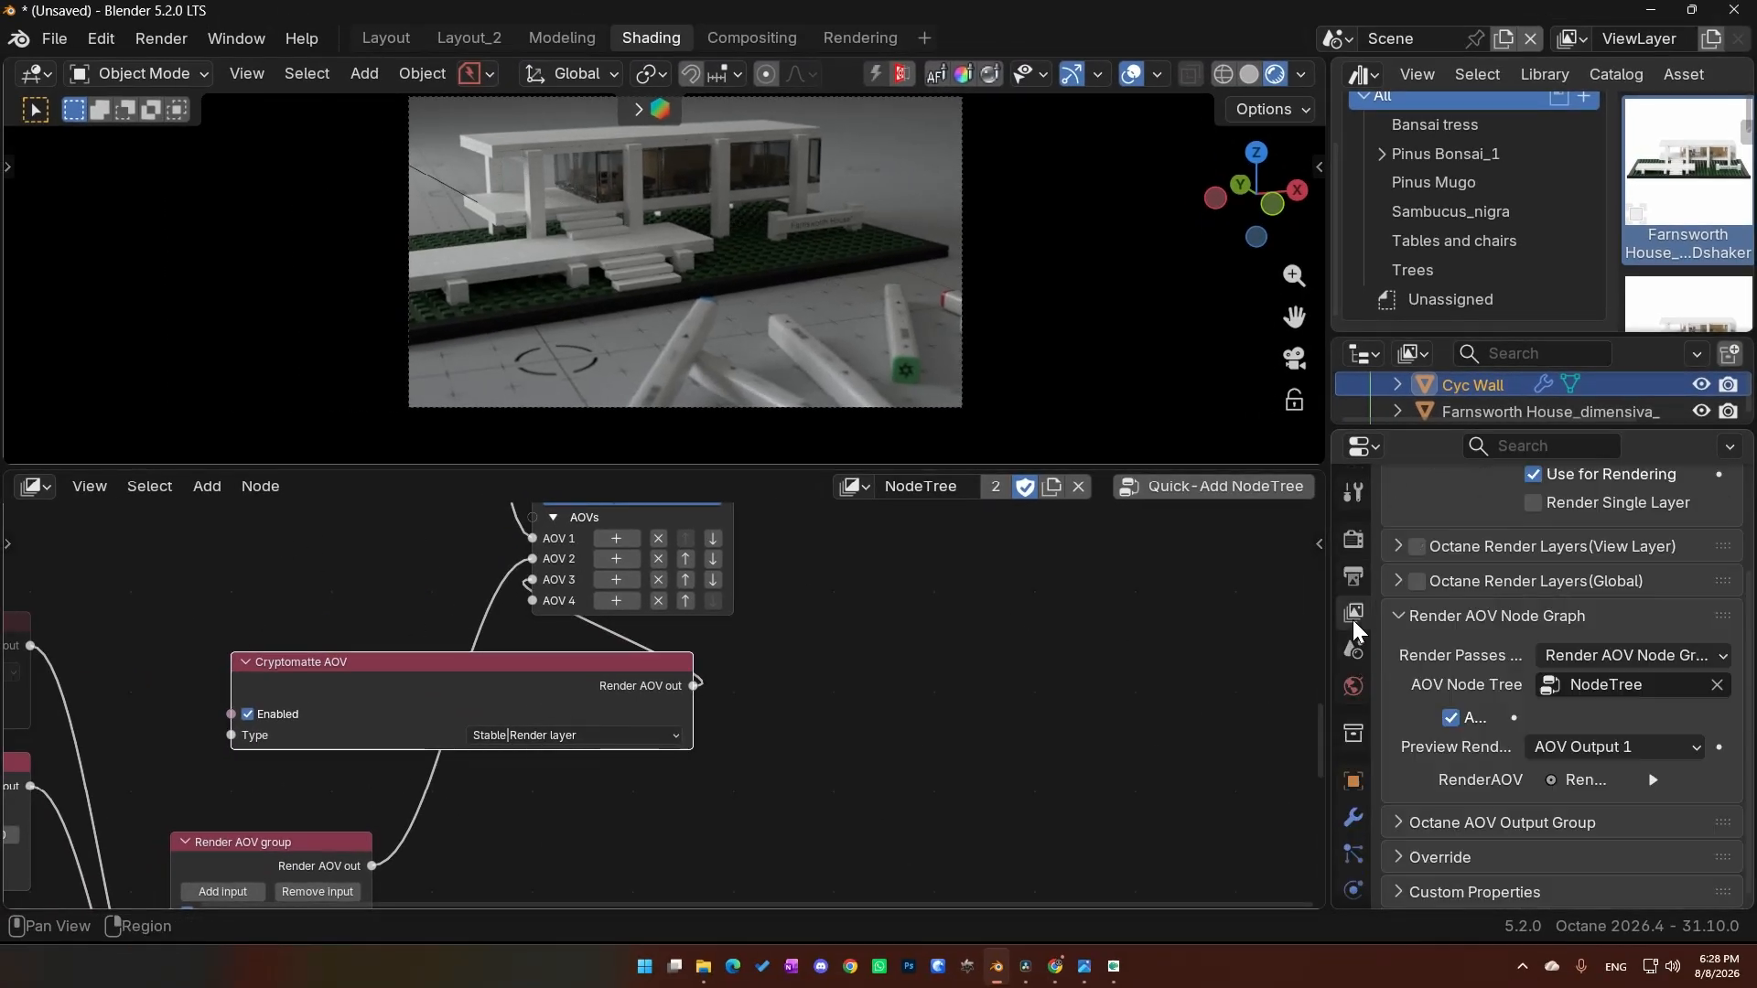
left_click(1629, 746)
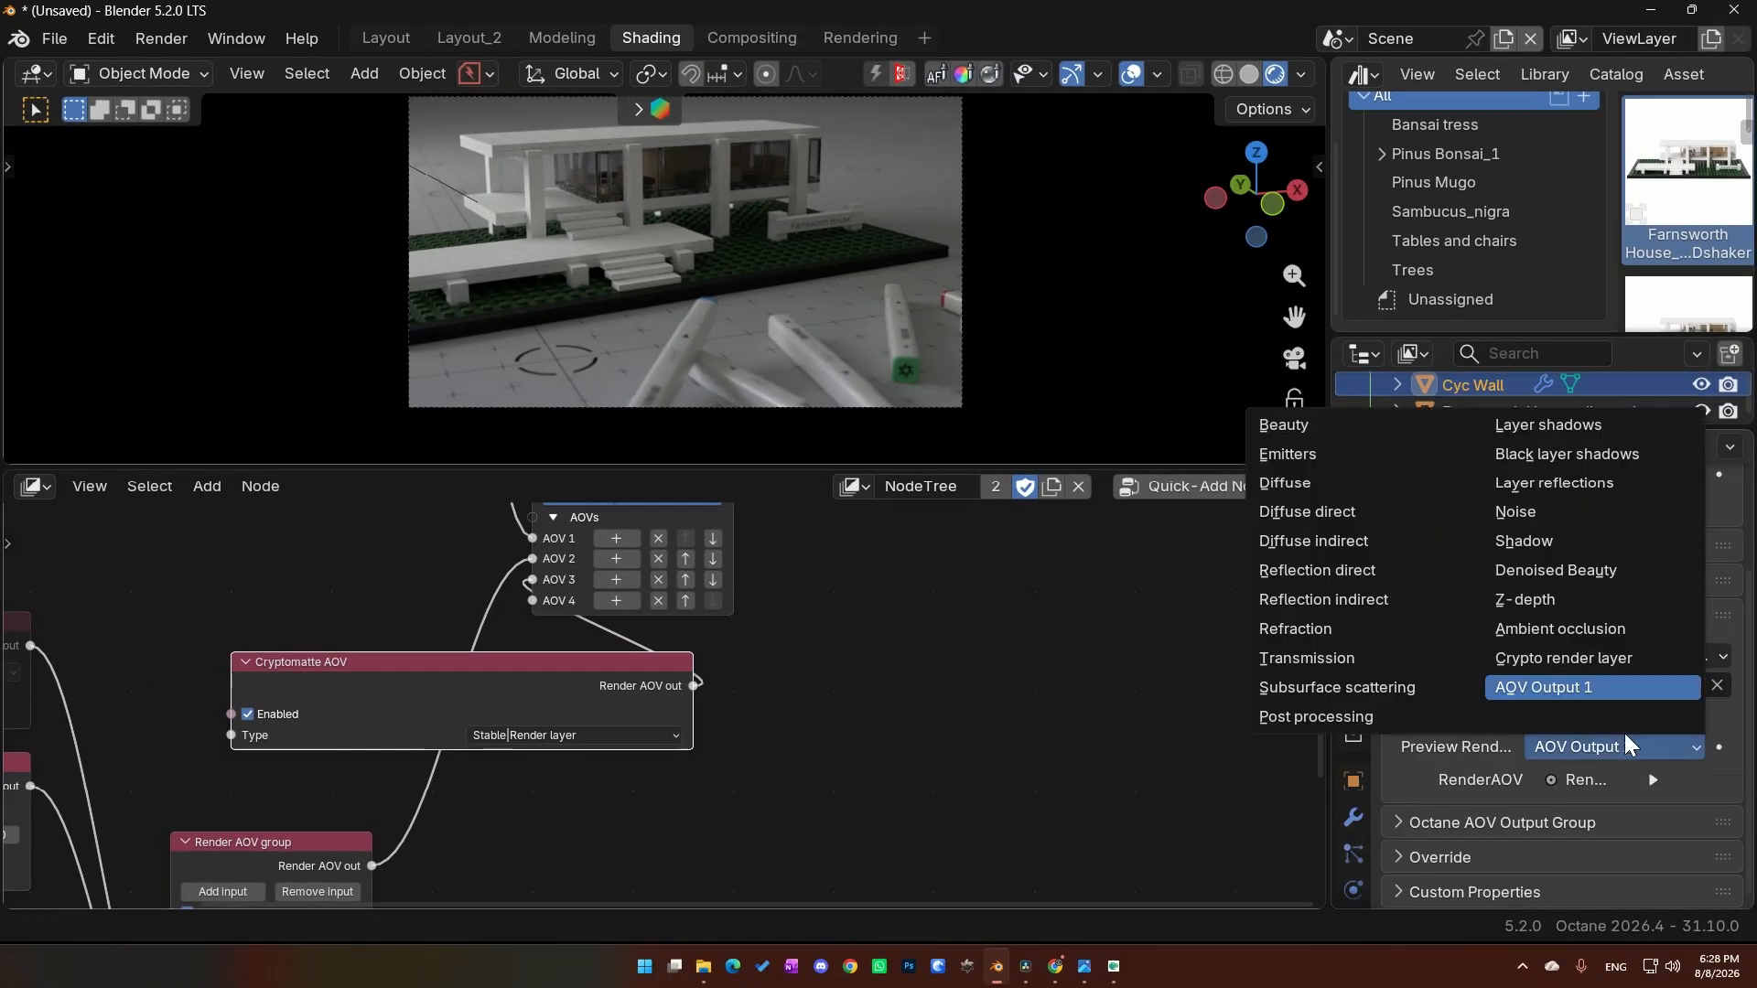
left_click(1573, 658)
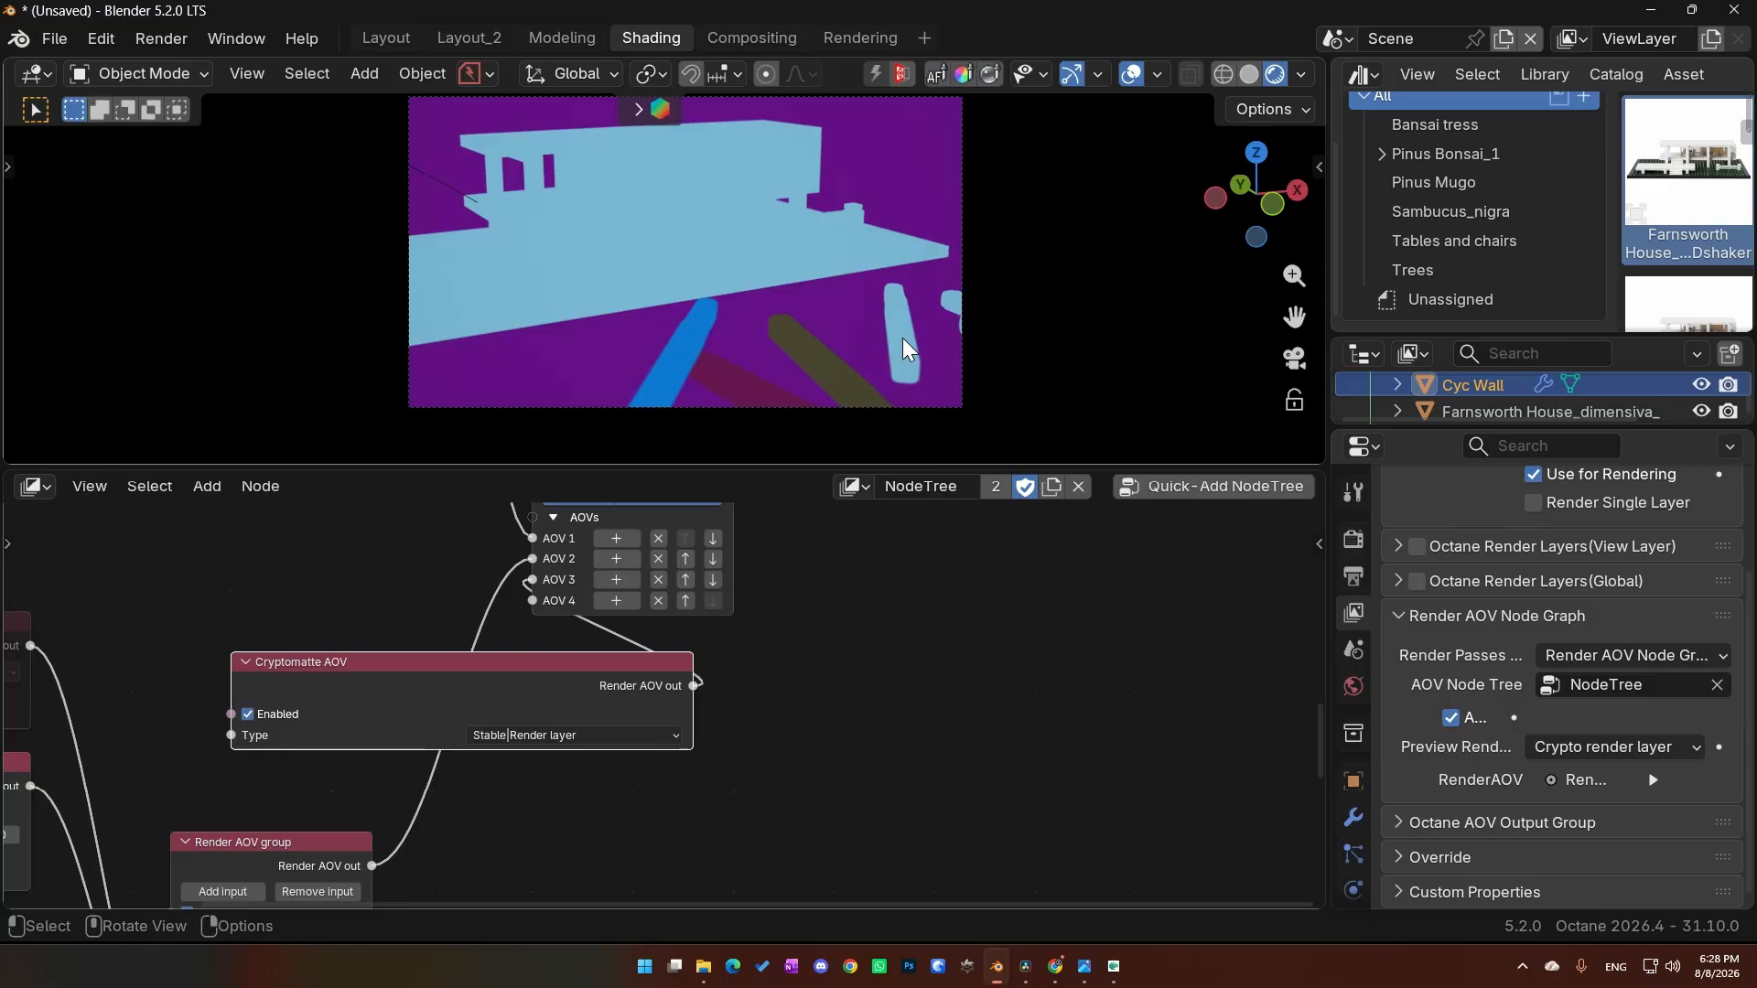
Step: Select the Farnsworth House model and set its Render layer ID to 6 in the Octane object layer properties
left_click(608, 282)
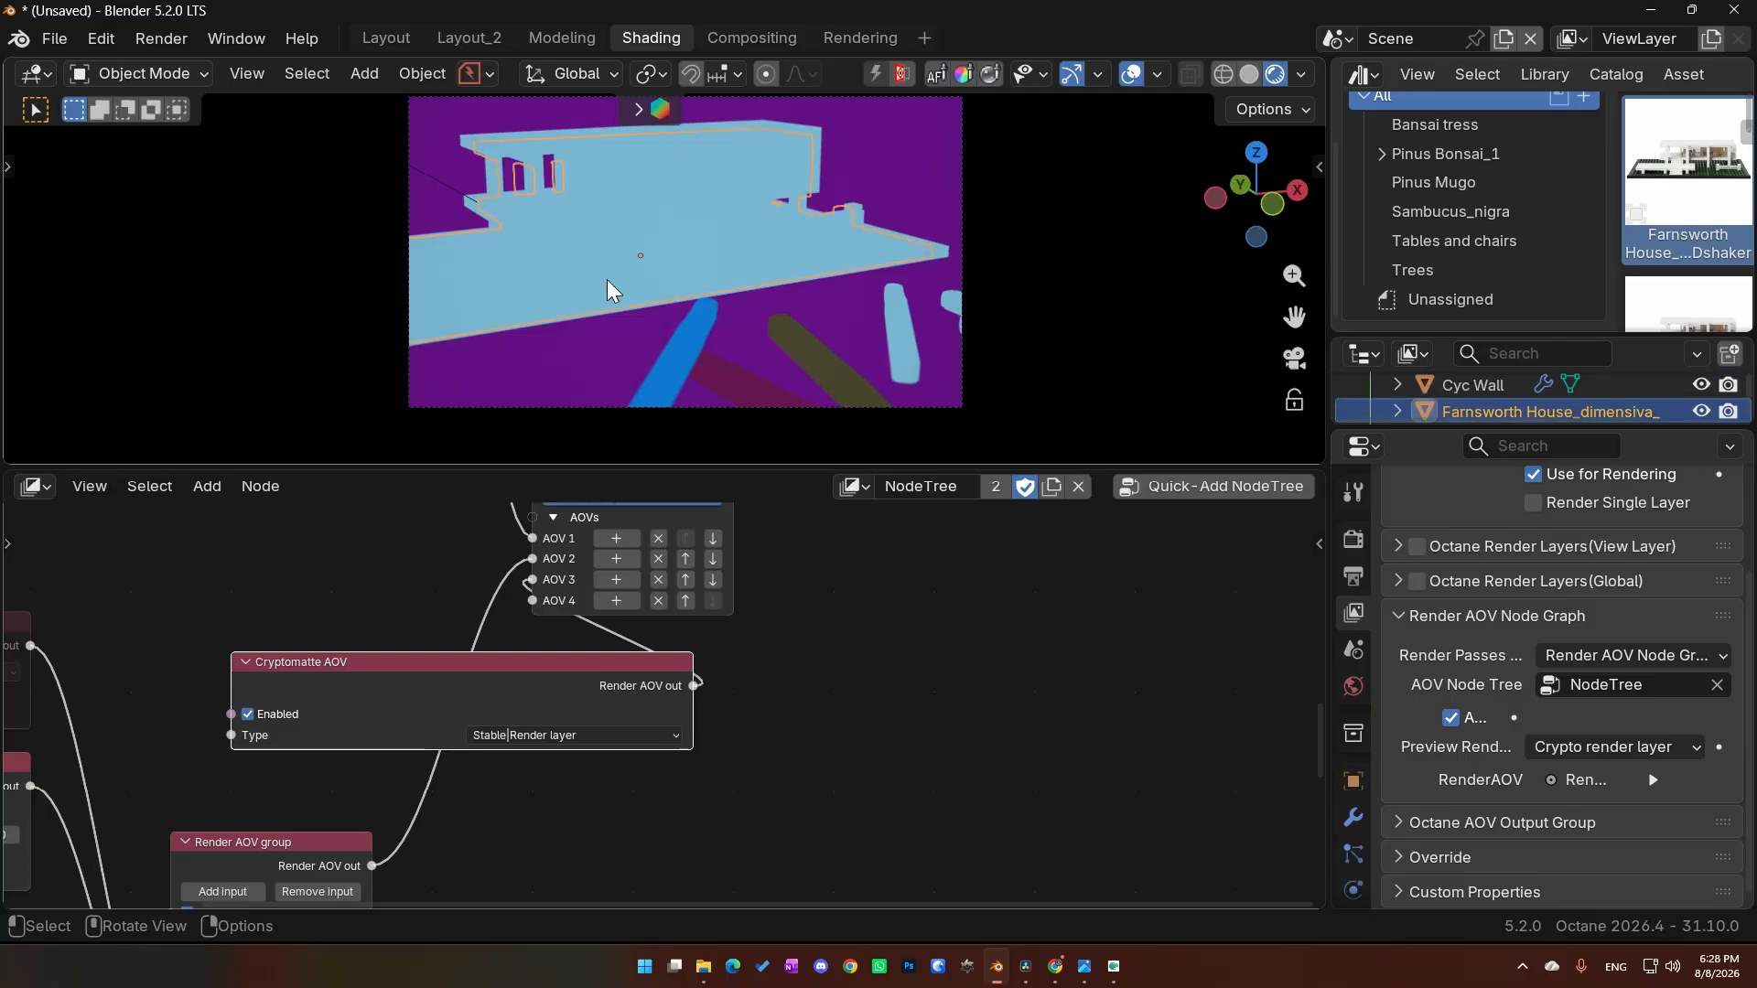
left_click(1354, 779)
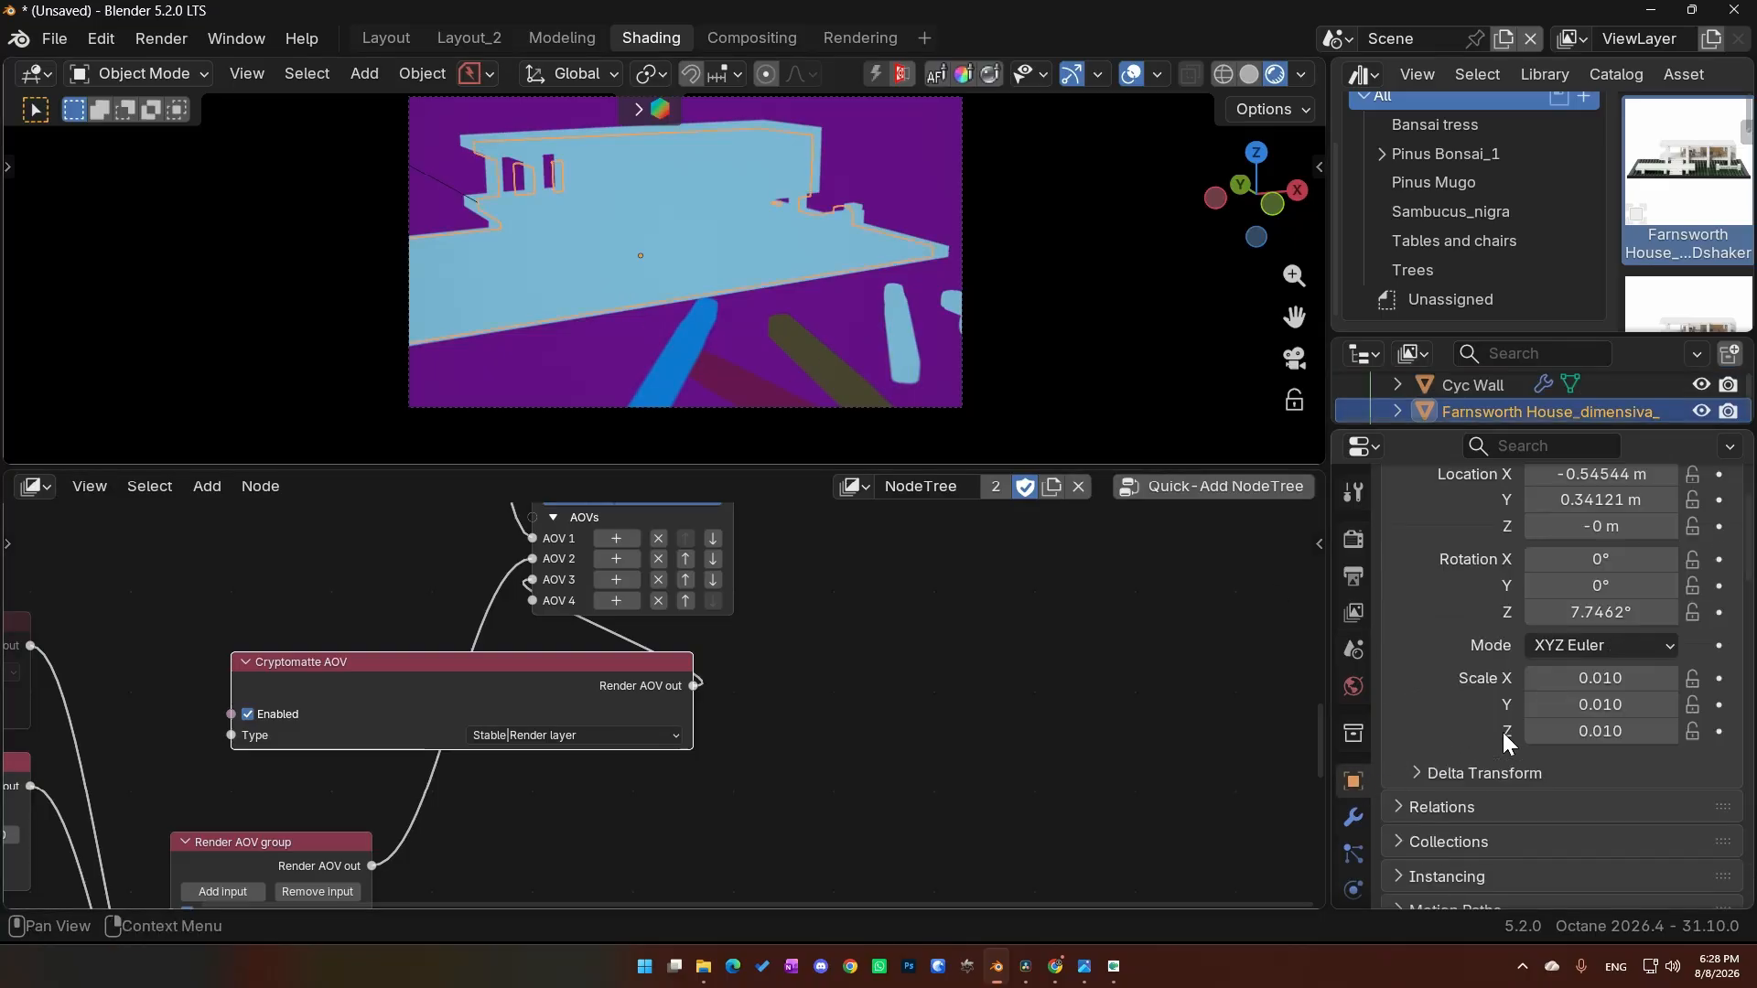
scroll(1546, 737, "down", 10)
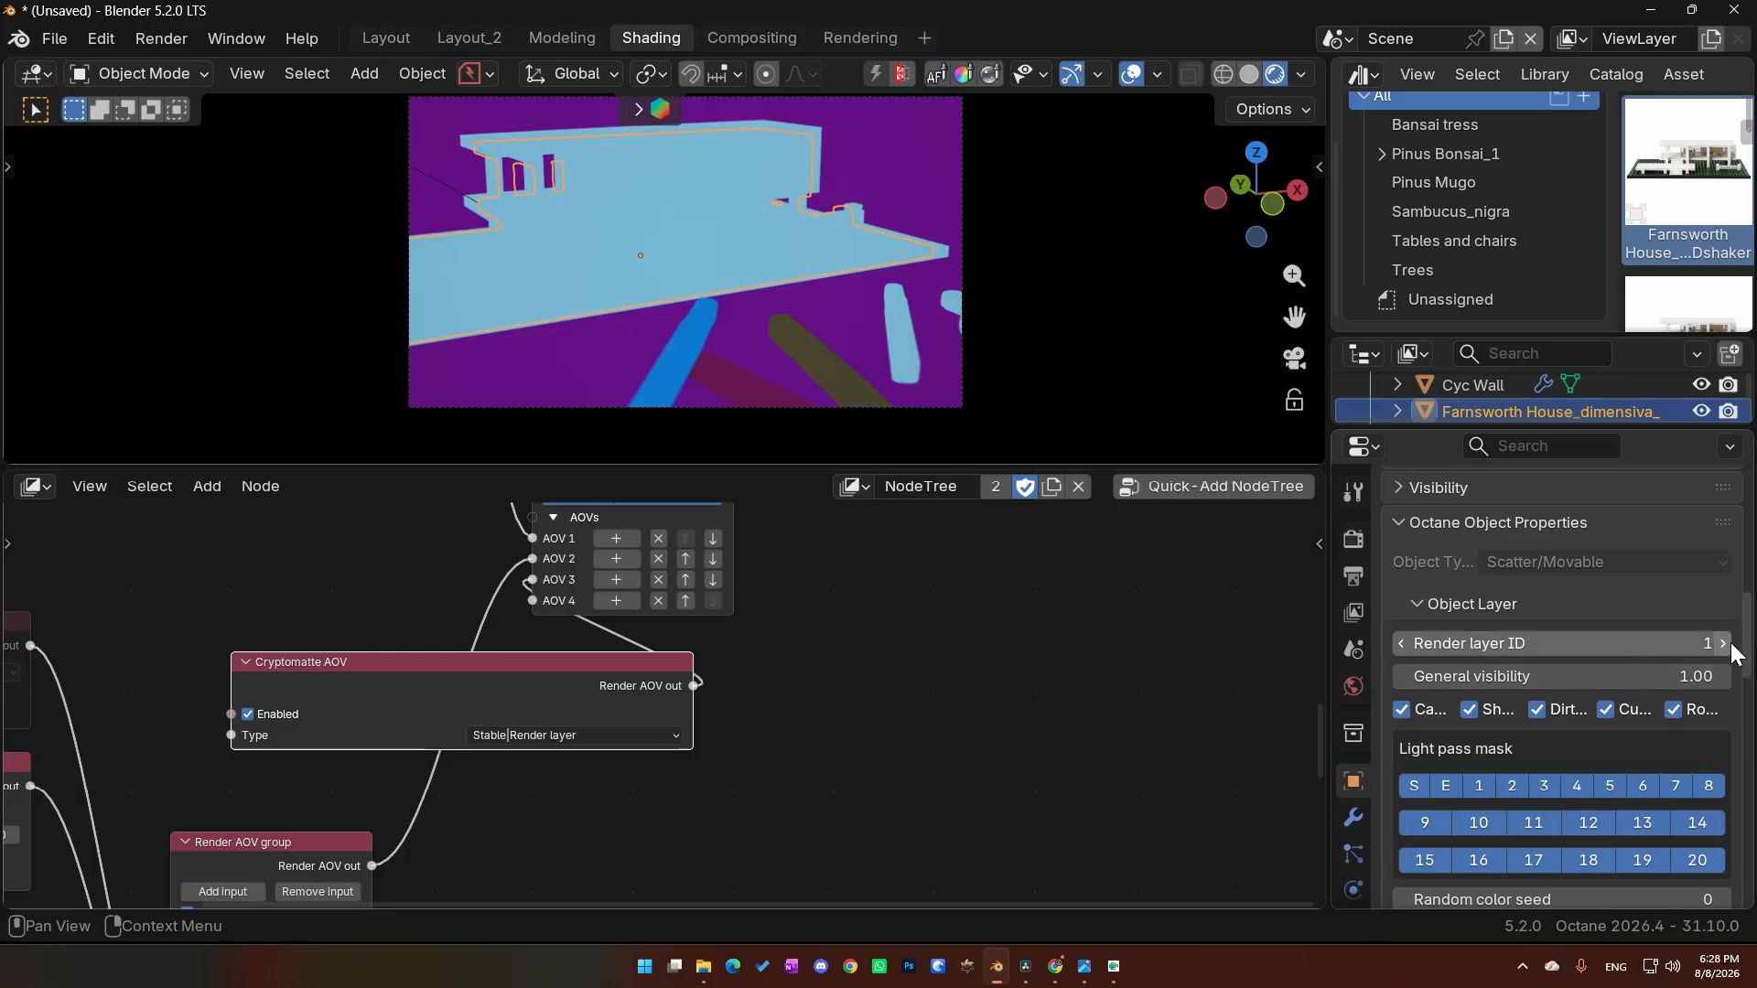
left_click(1729, 644)
left_click(1727, 644)
left_click(1727, 645)
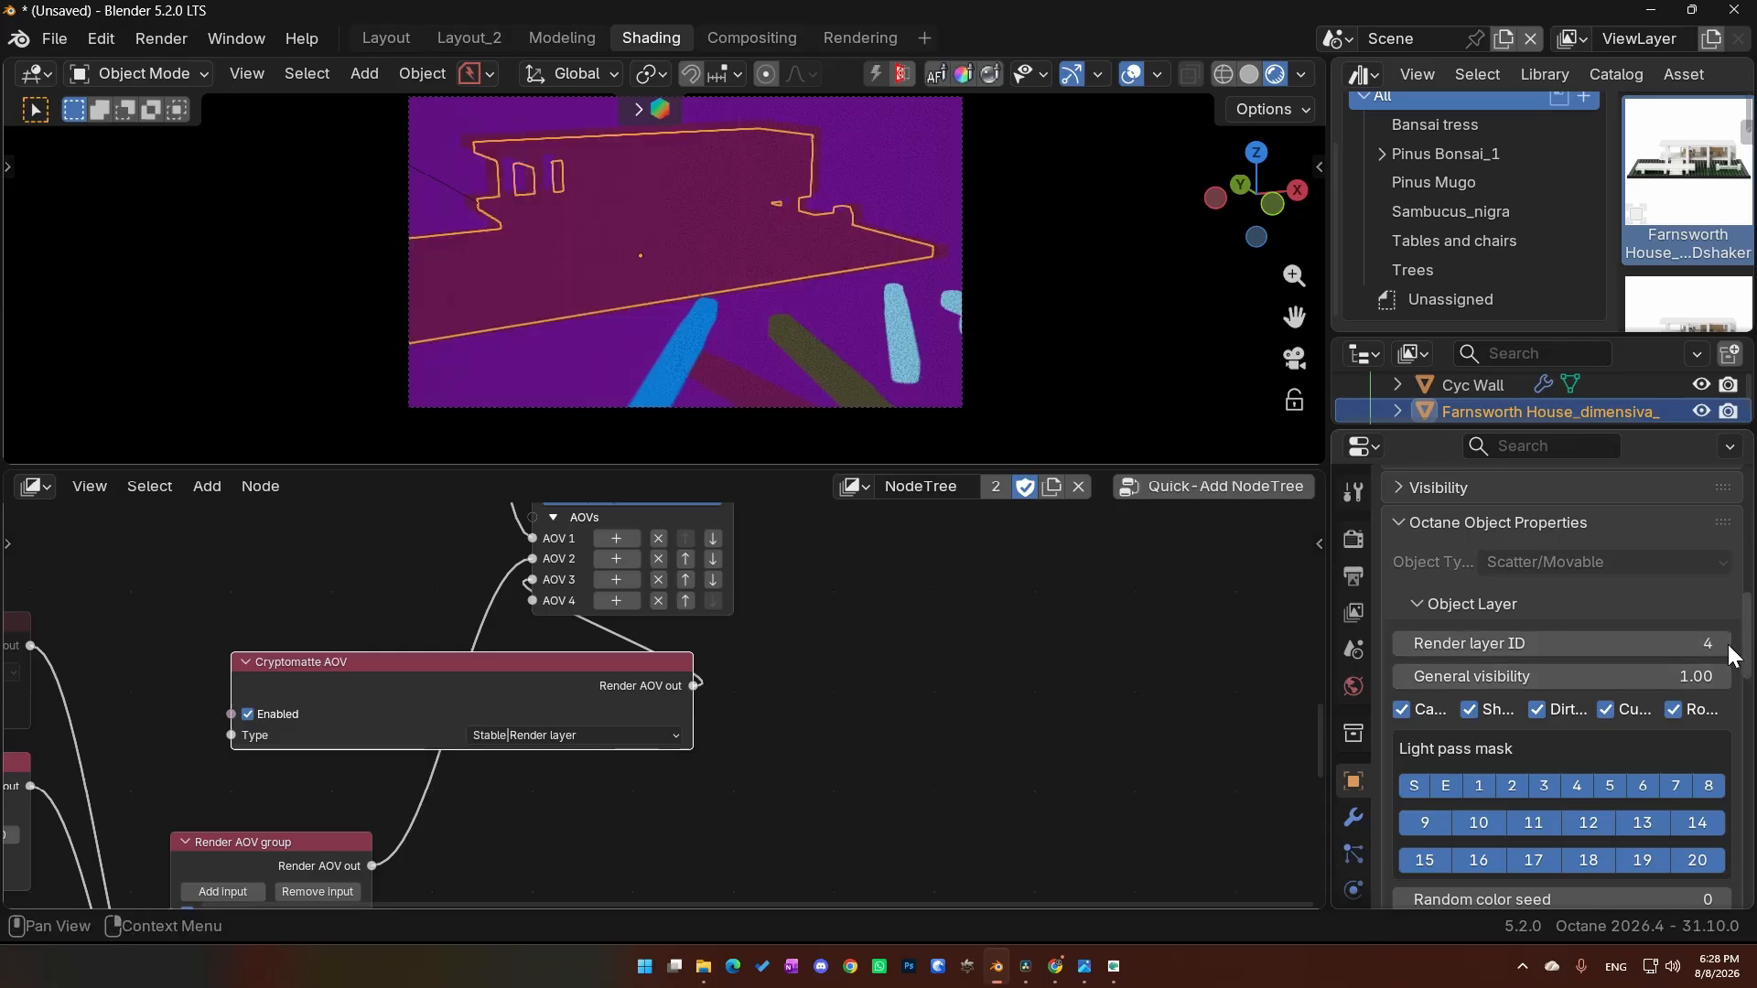
left_click(1726, 644)
left_click(1726, 644)
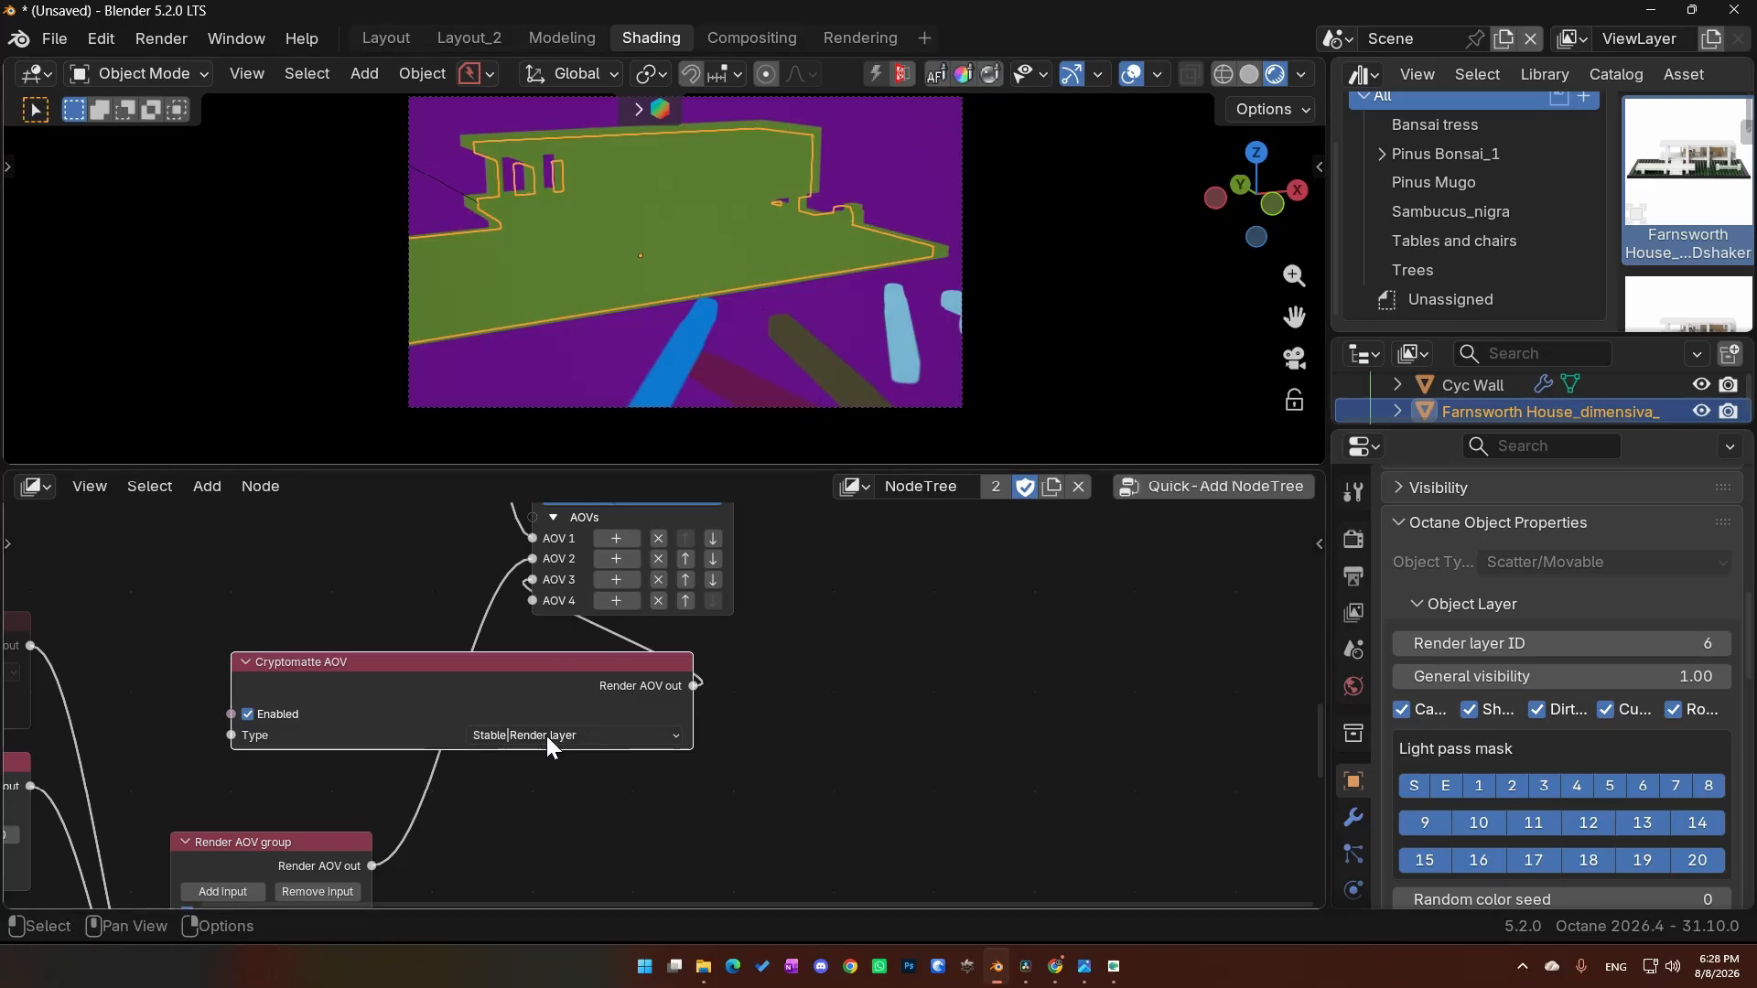
Step: Set the Cryptomatte AOV type to Stable|User instance ID and preview the Crypto user instance pass on the scattered plants scene
left_click(580, 733)
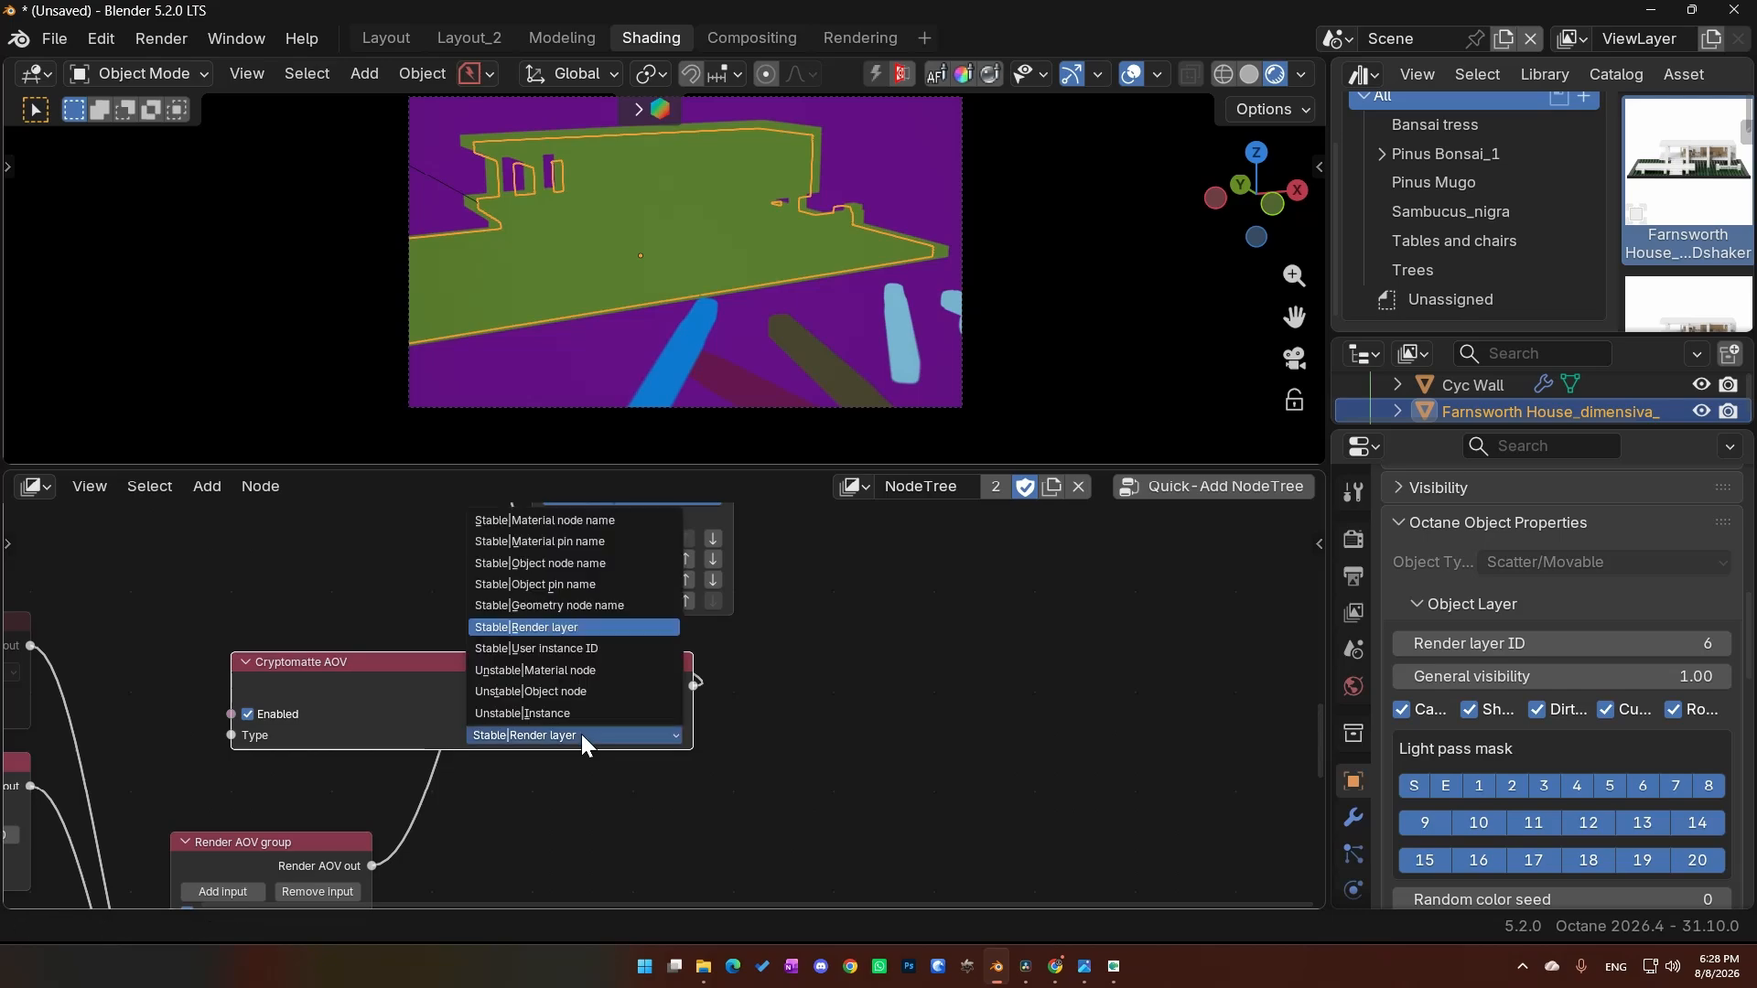
left_click(522, 651)
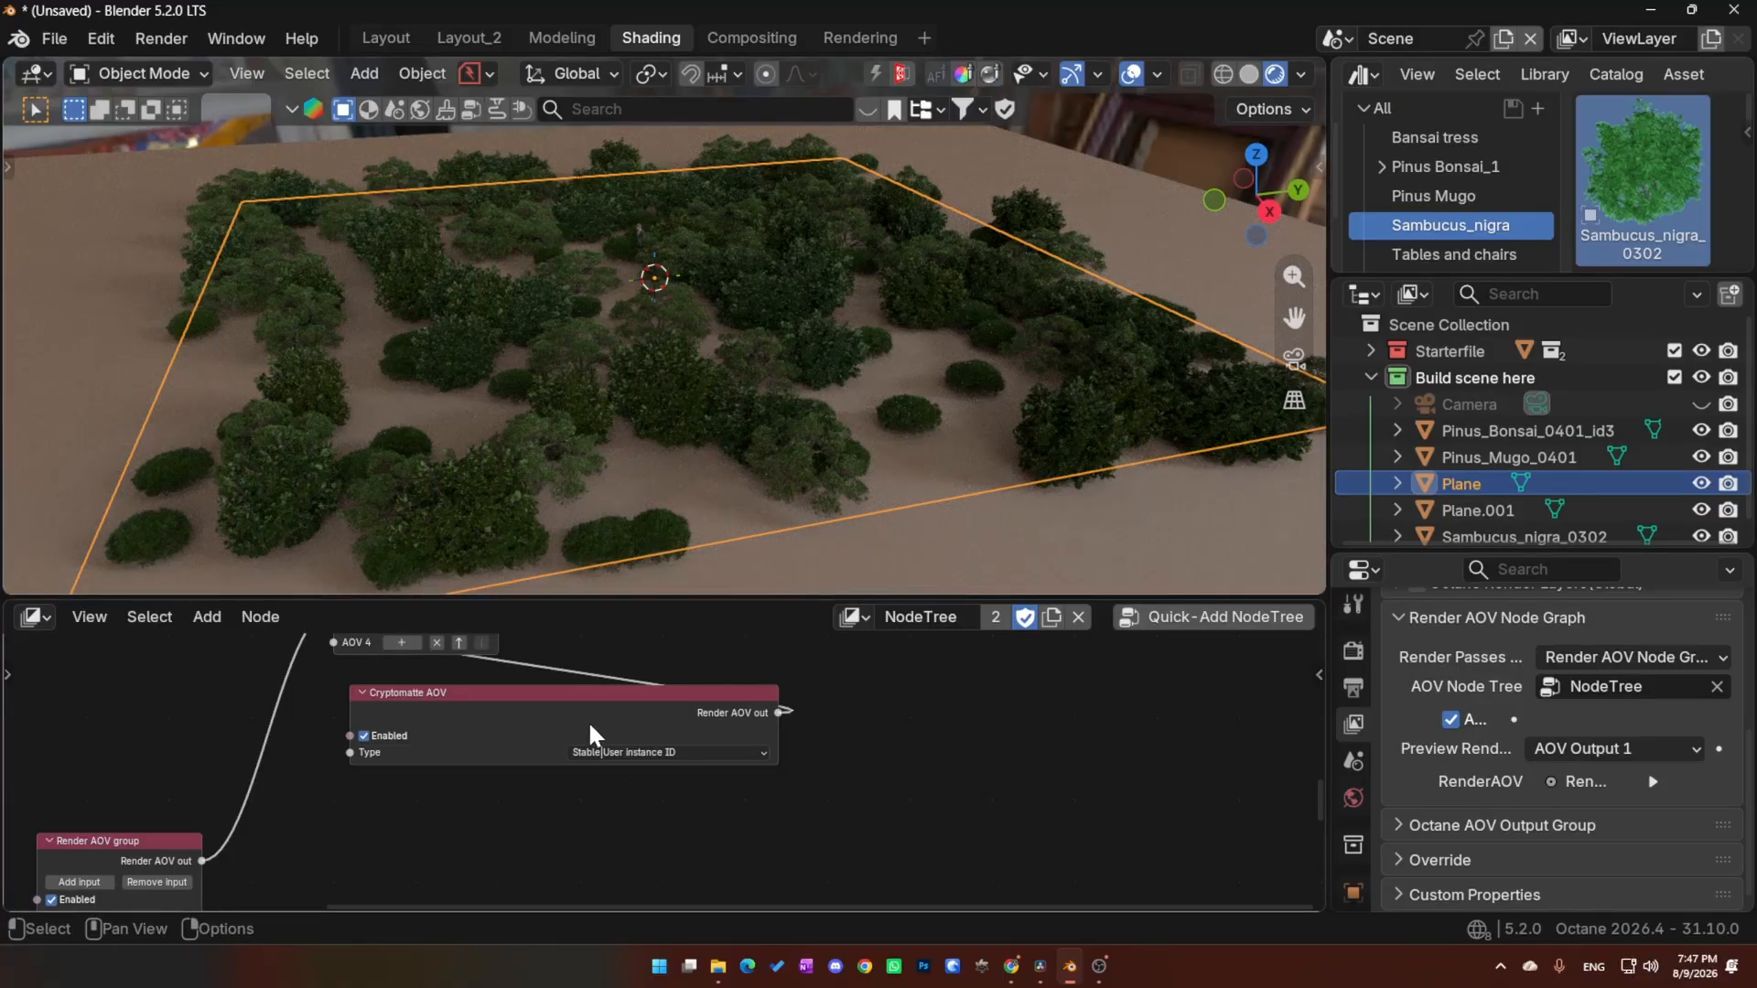
left_click(604, 752)
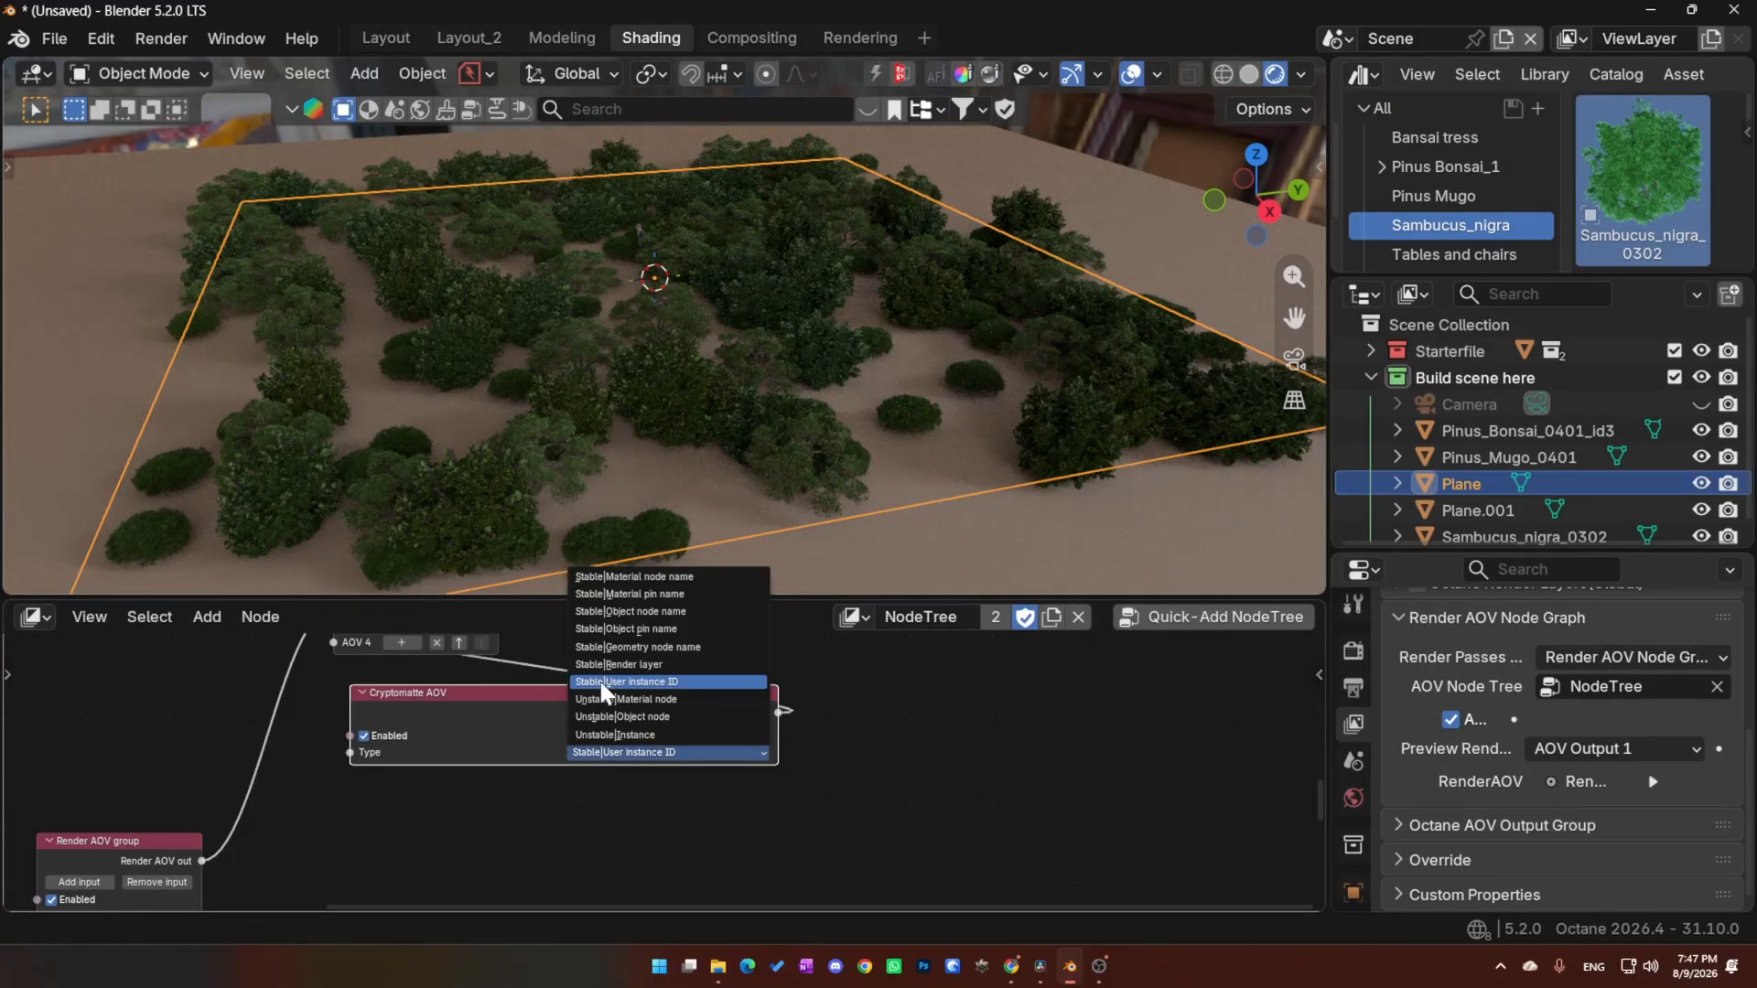
left_click(648, 684)
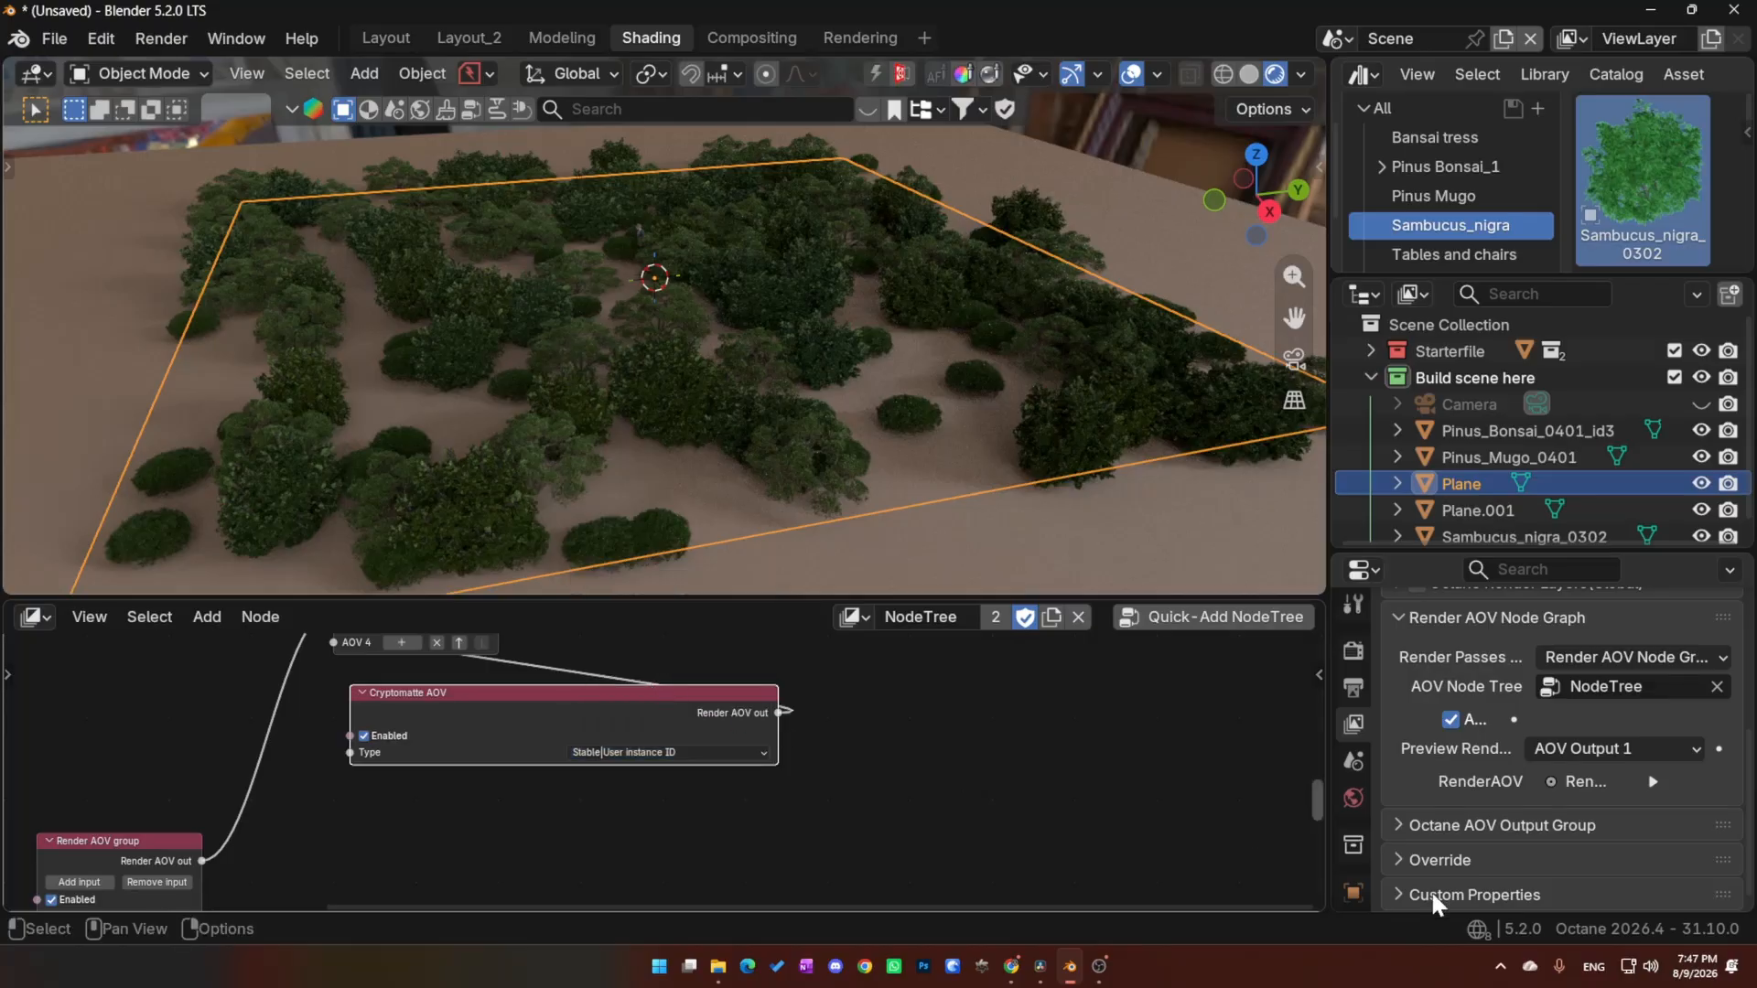
left_click(1635, 745)
left_click(1577, 661)
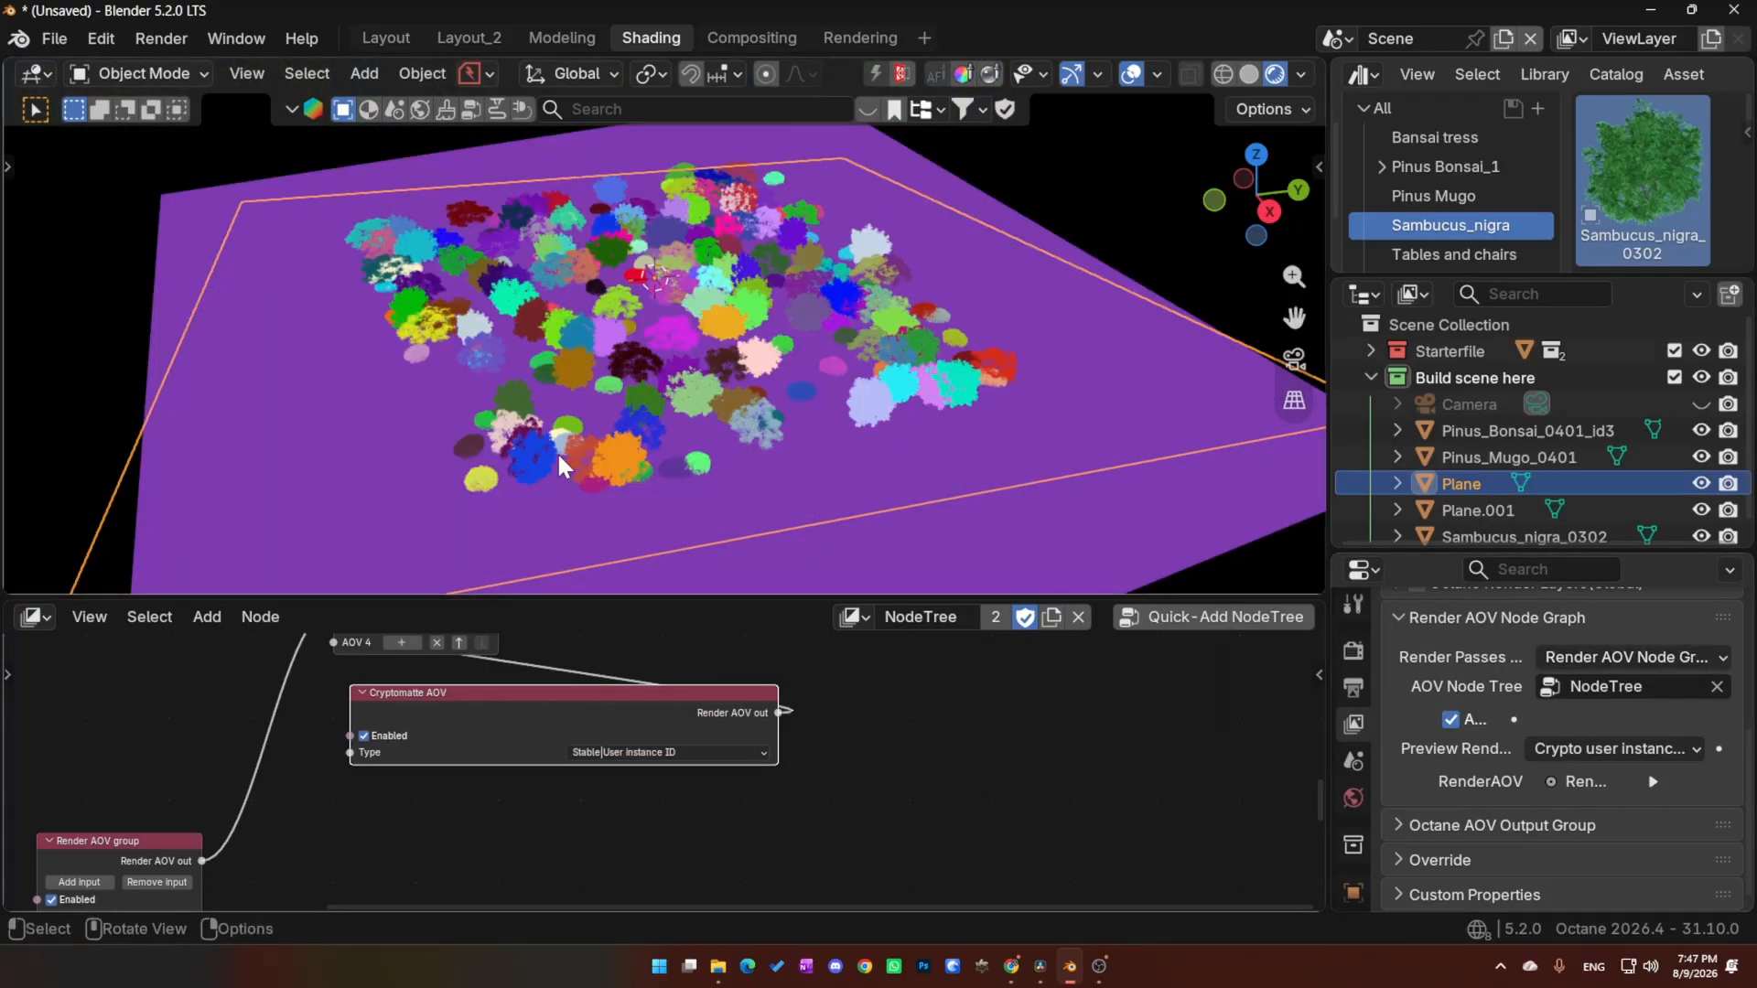
scroll(554, 448, "up", 3)
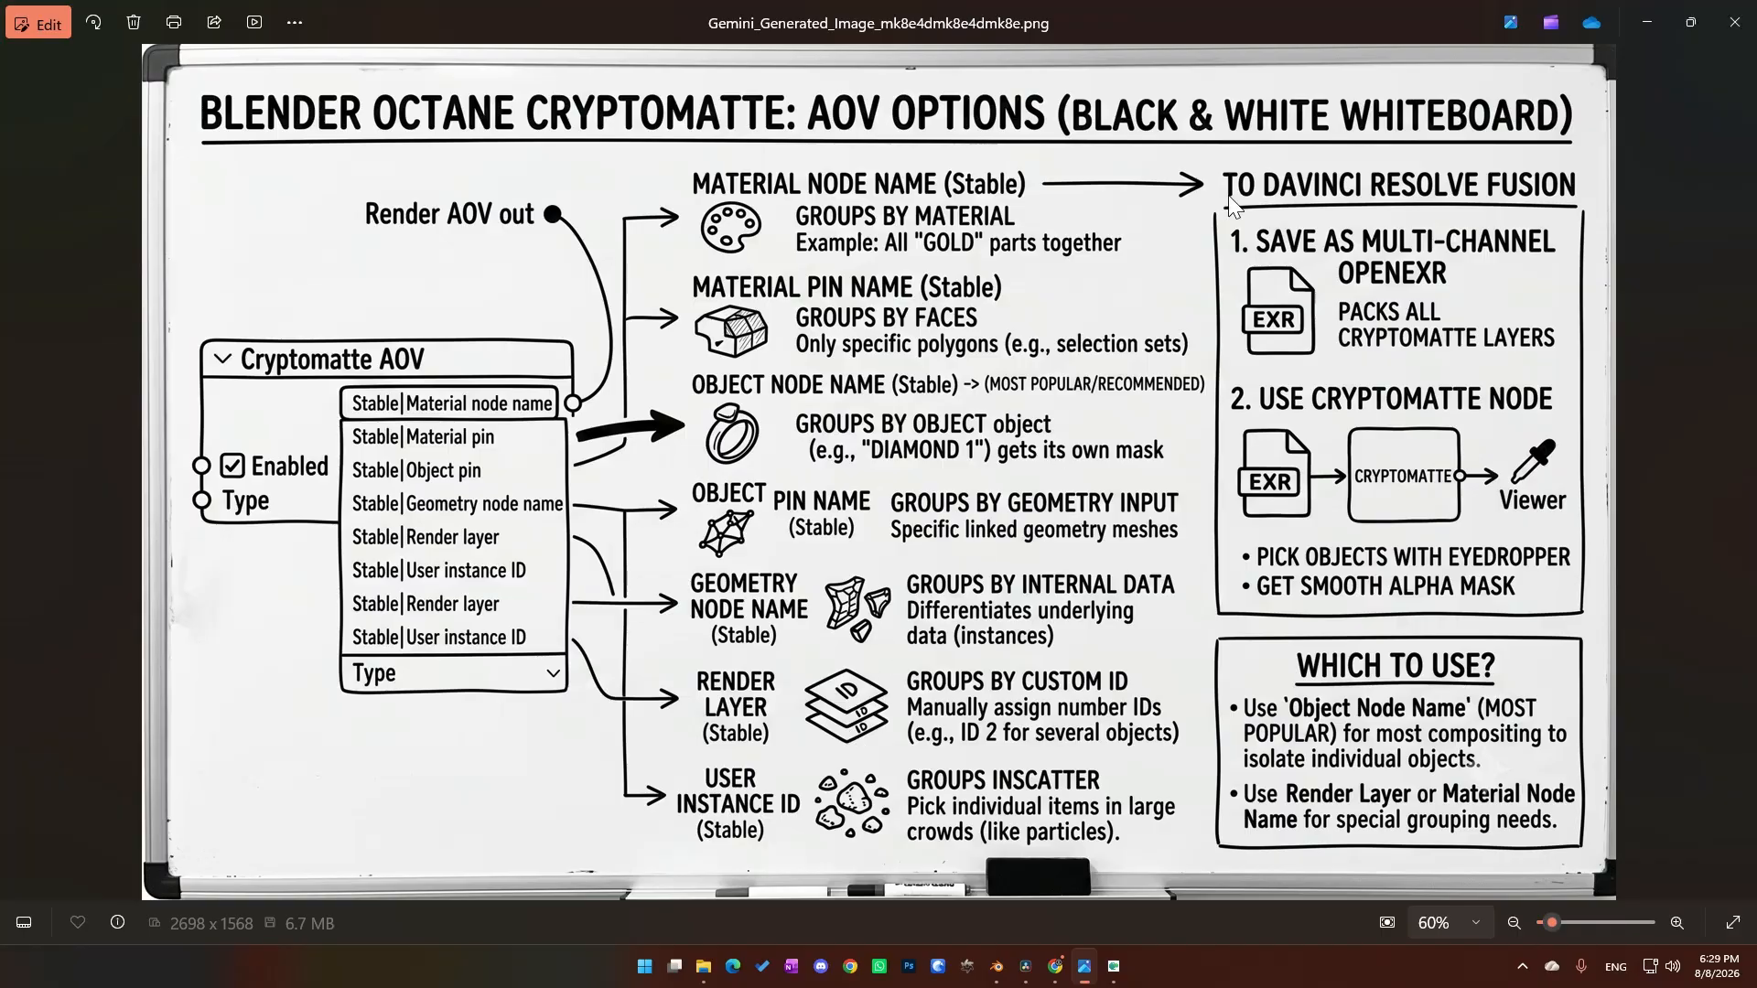
Step: Return from the whiteboard image to the house scene, set the Cryptomatte AOV type to Unstable|Material node and preview the Crypto material node pass
left_click_drag(1410, 26, 0, 309)
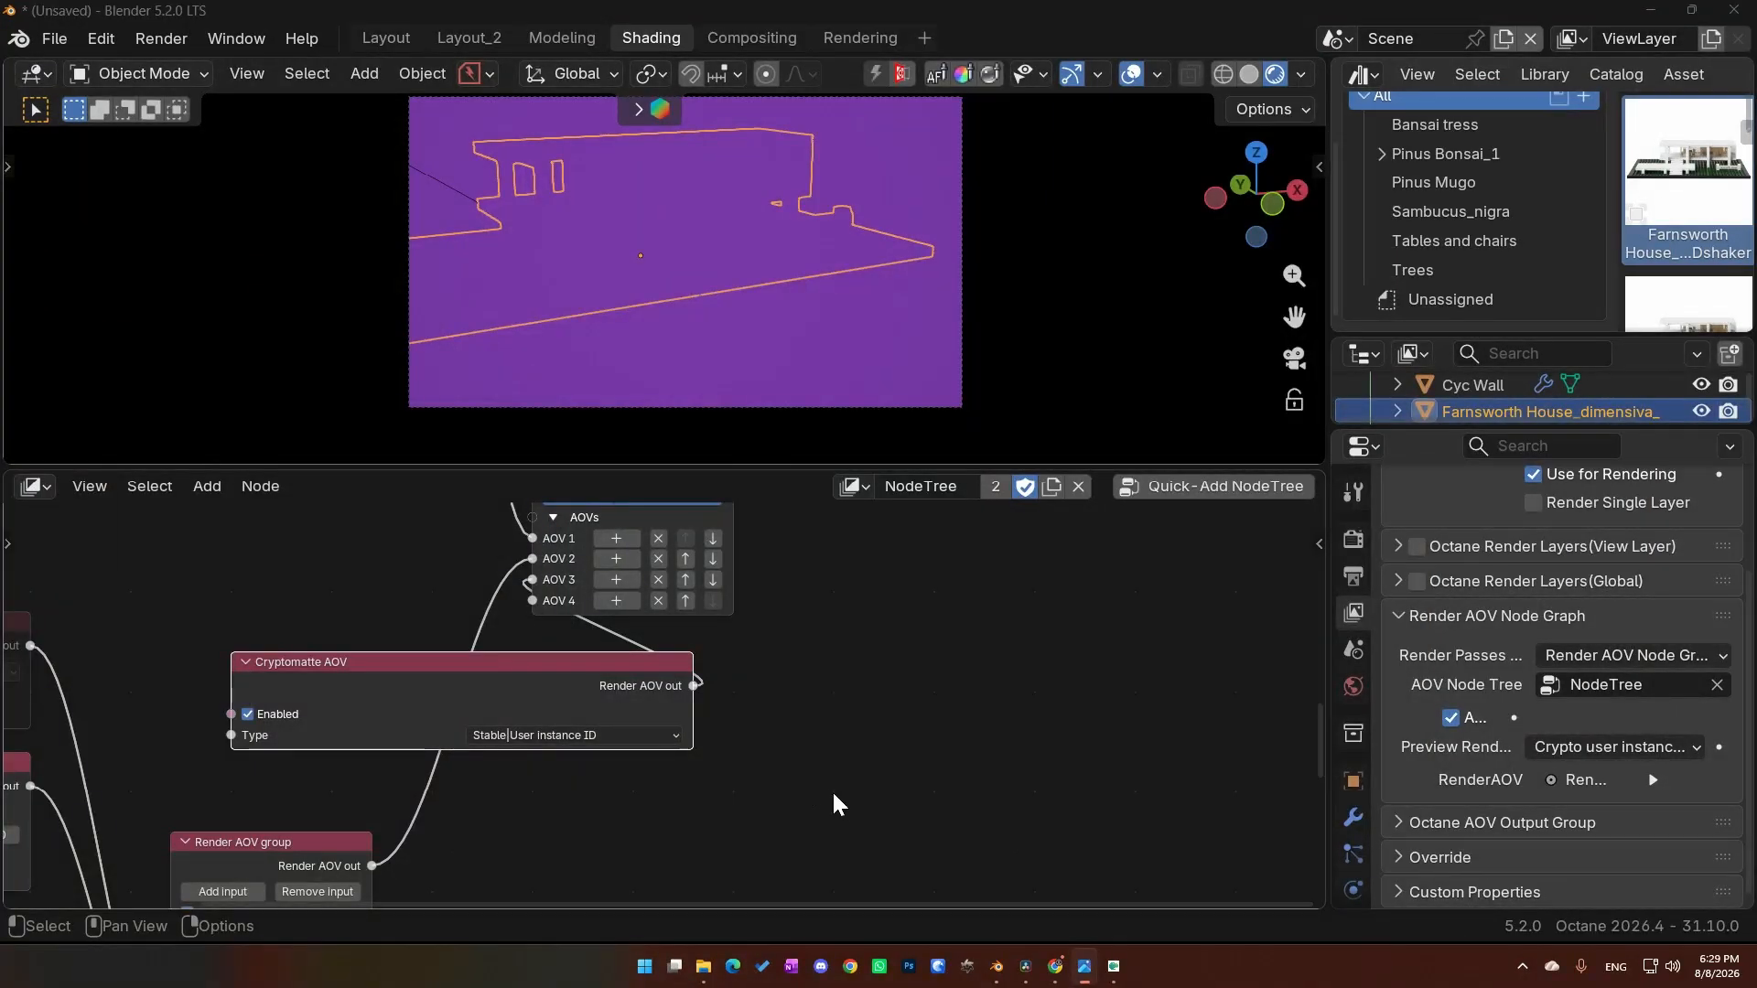
middle_click_drag(596, 756, 830, 606)
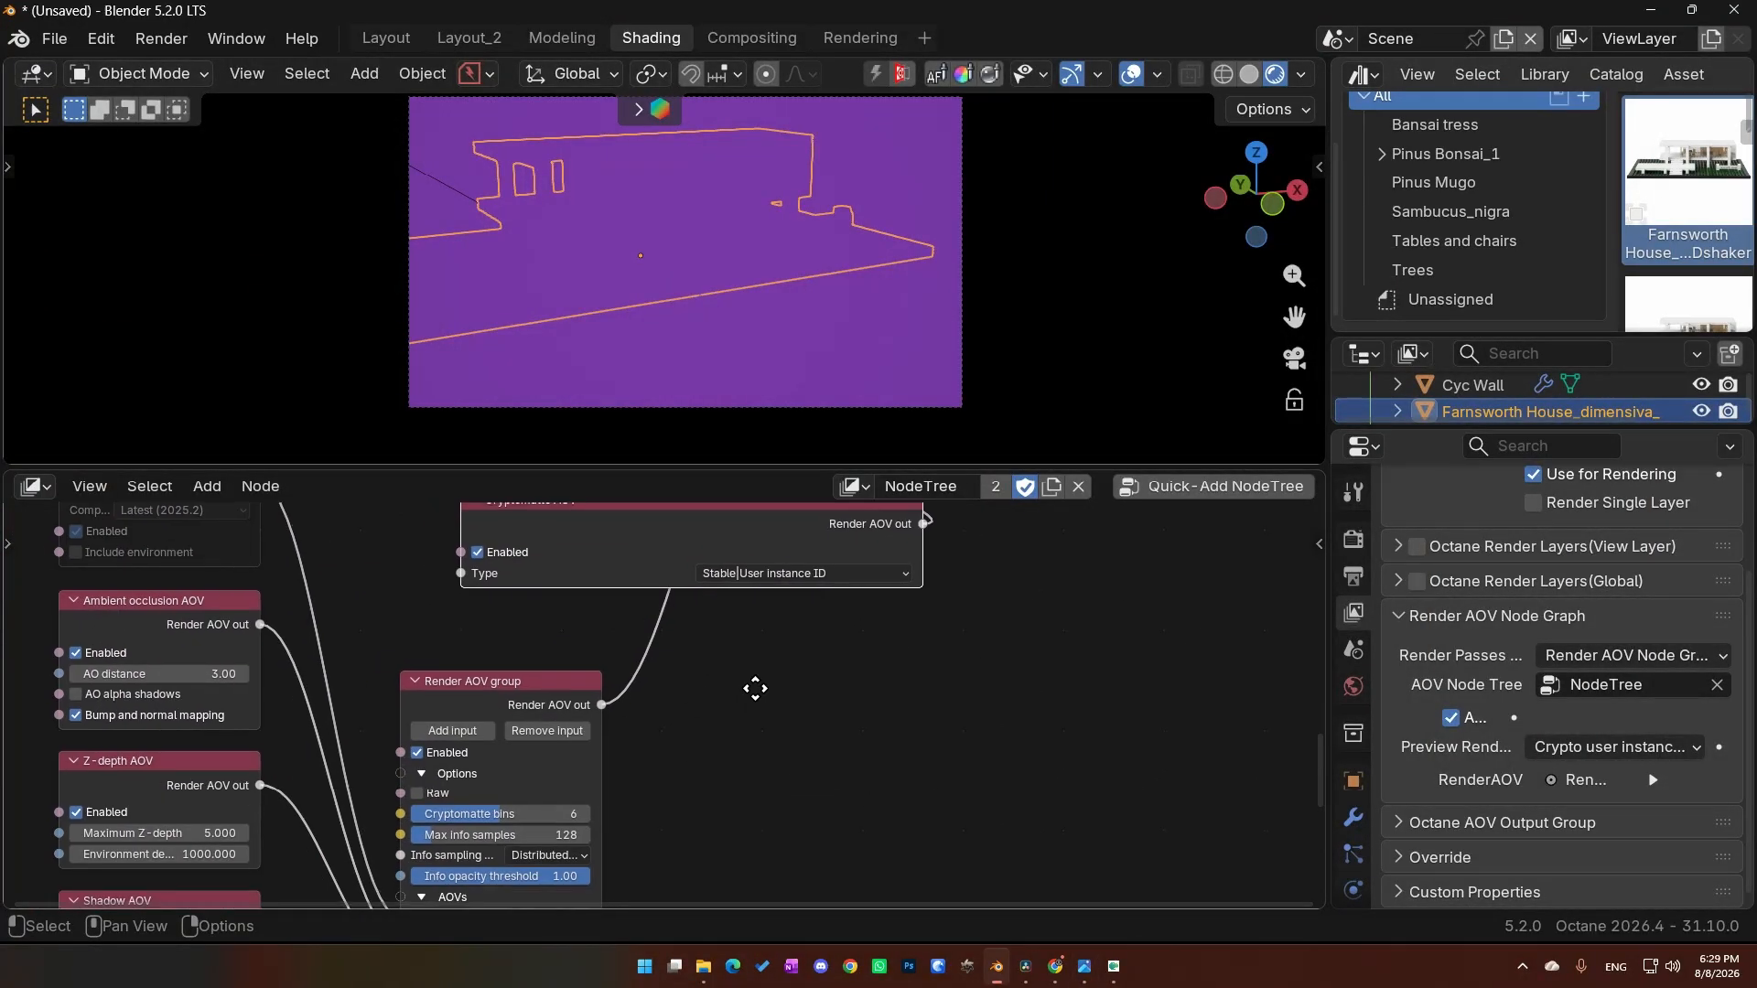
left_click(811, 585)
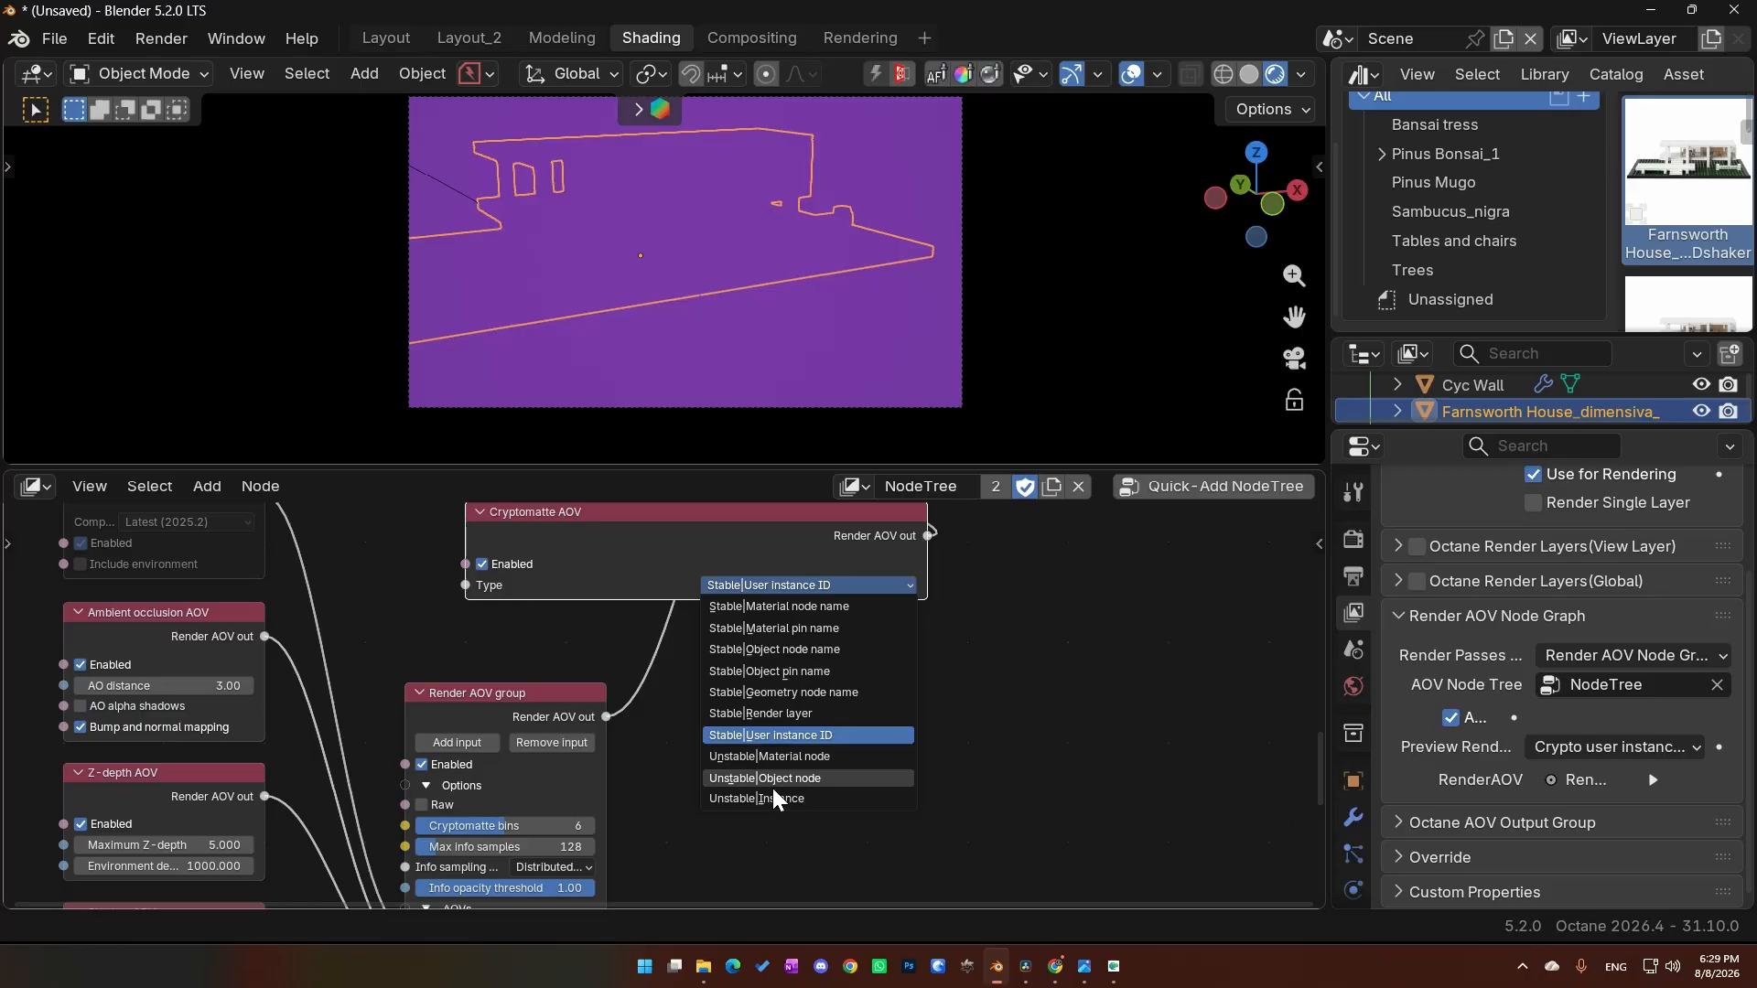
left_click(772, 756)
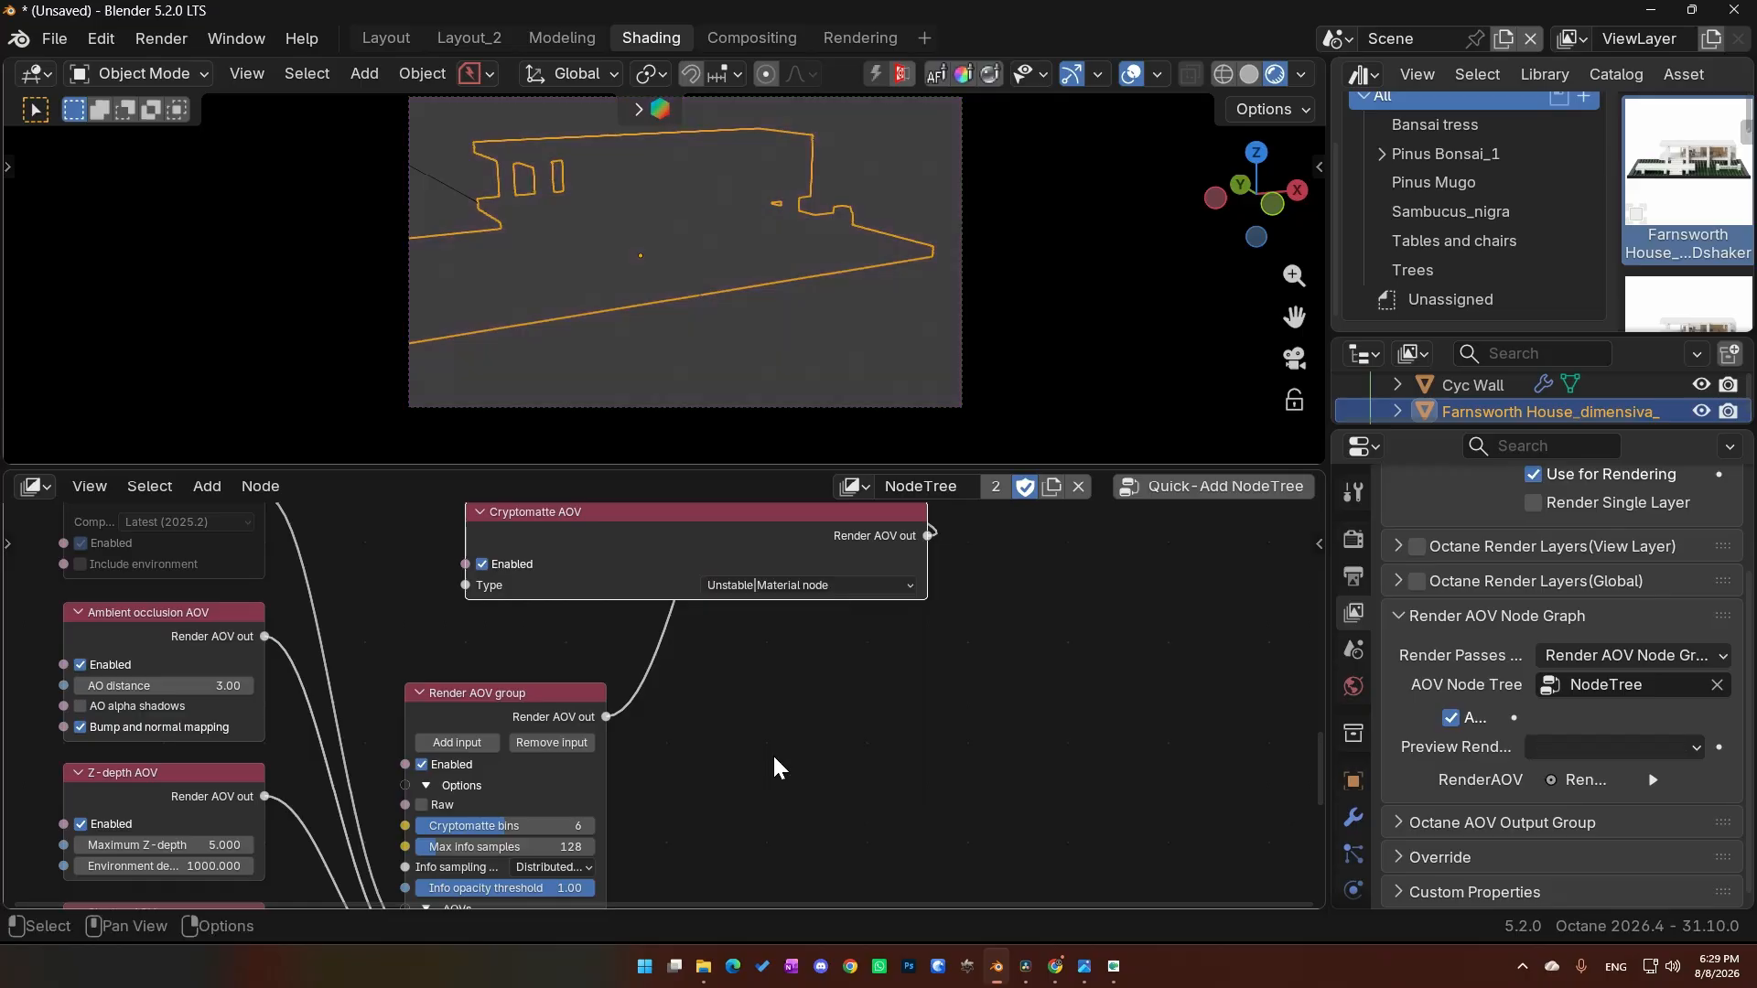
left_click(1566, 748)
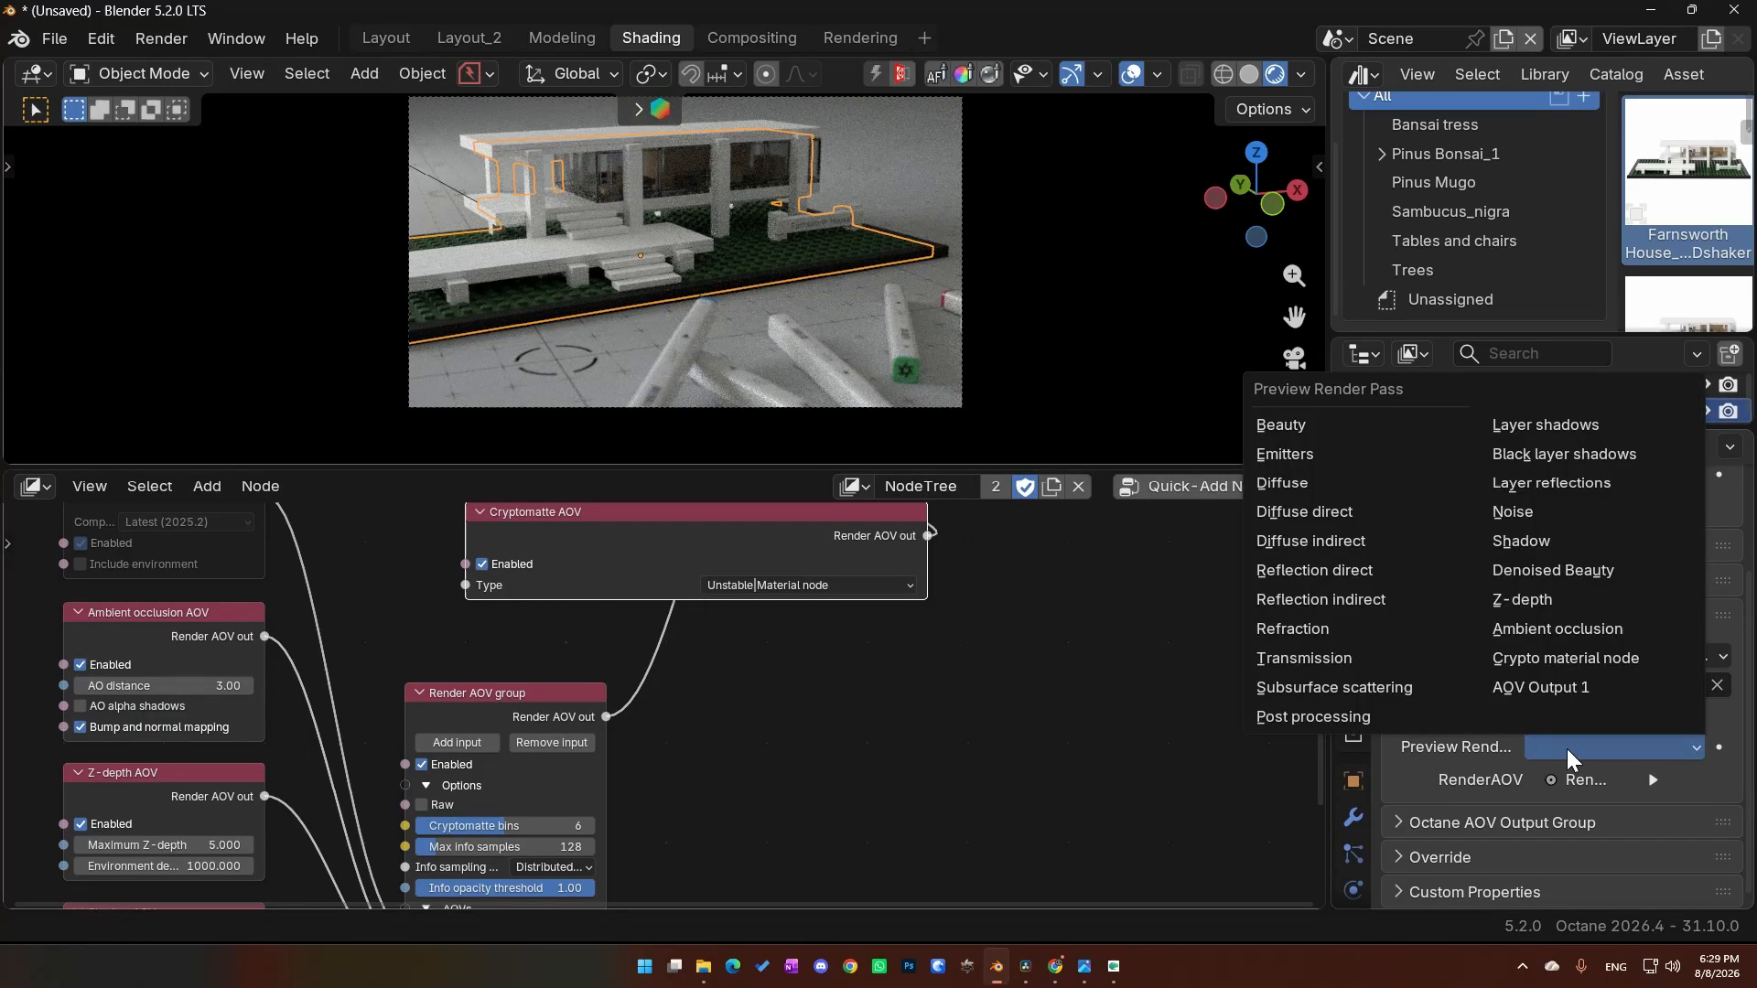
left_click(1561, 660)
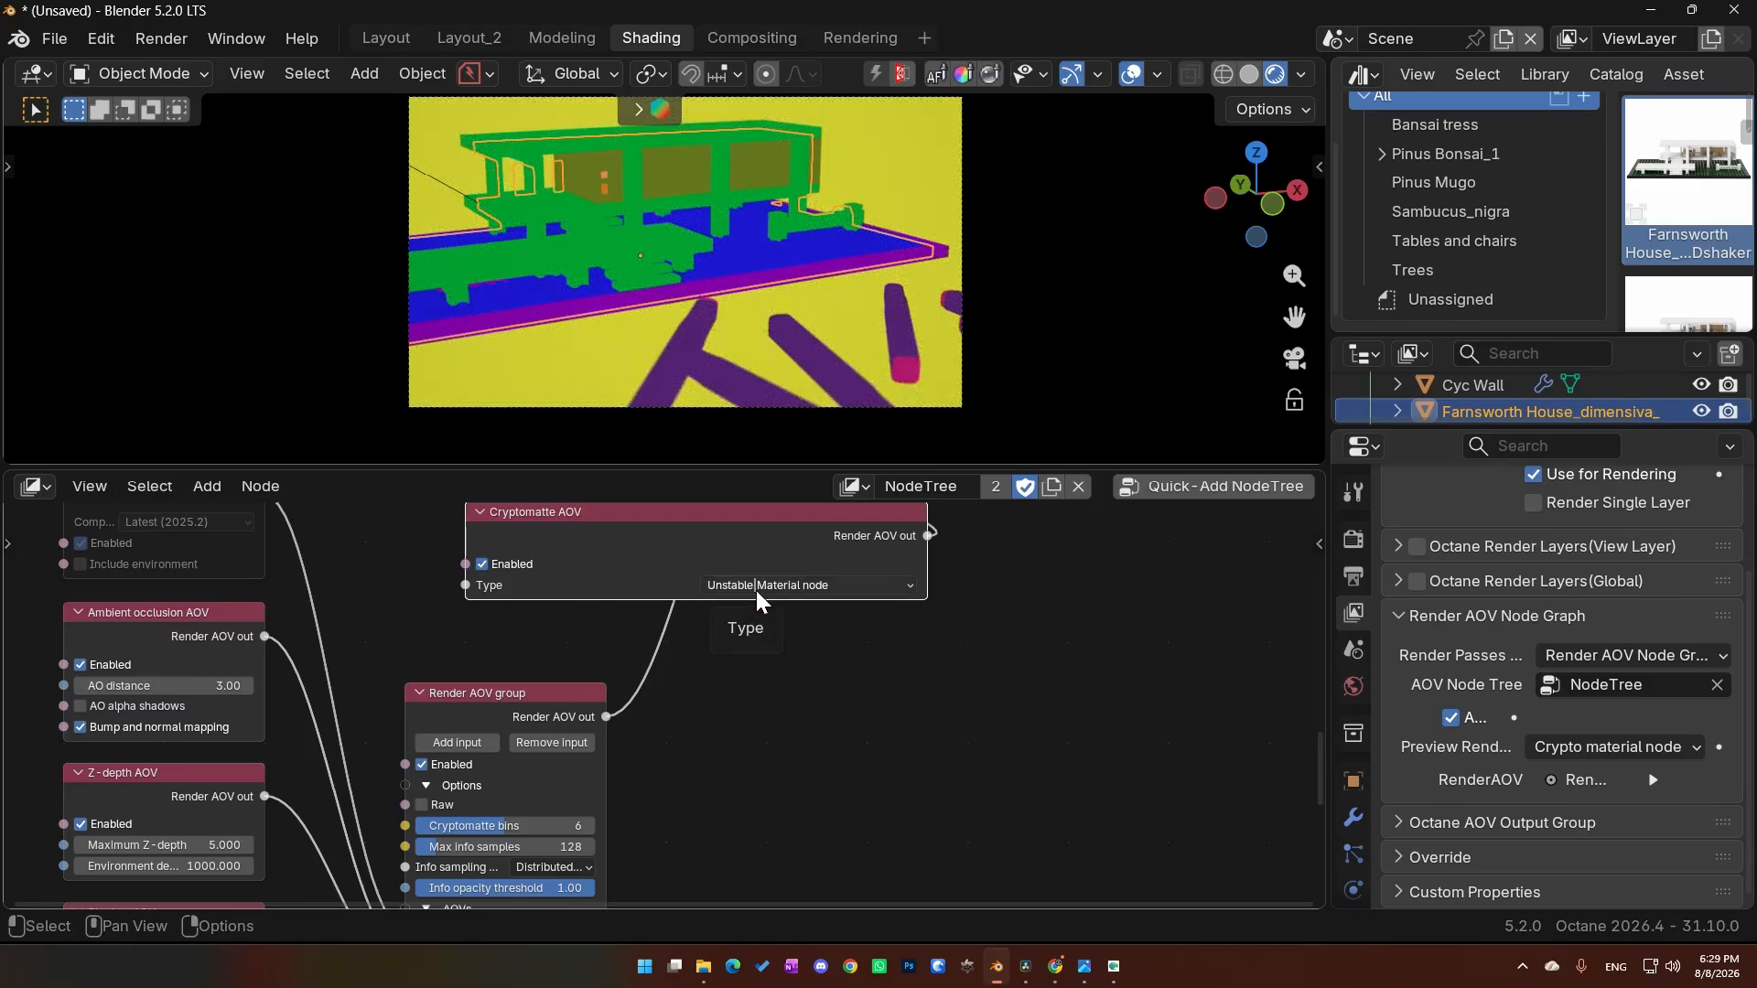
middle_click_drag(862, 690, 848, 731)
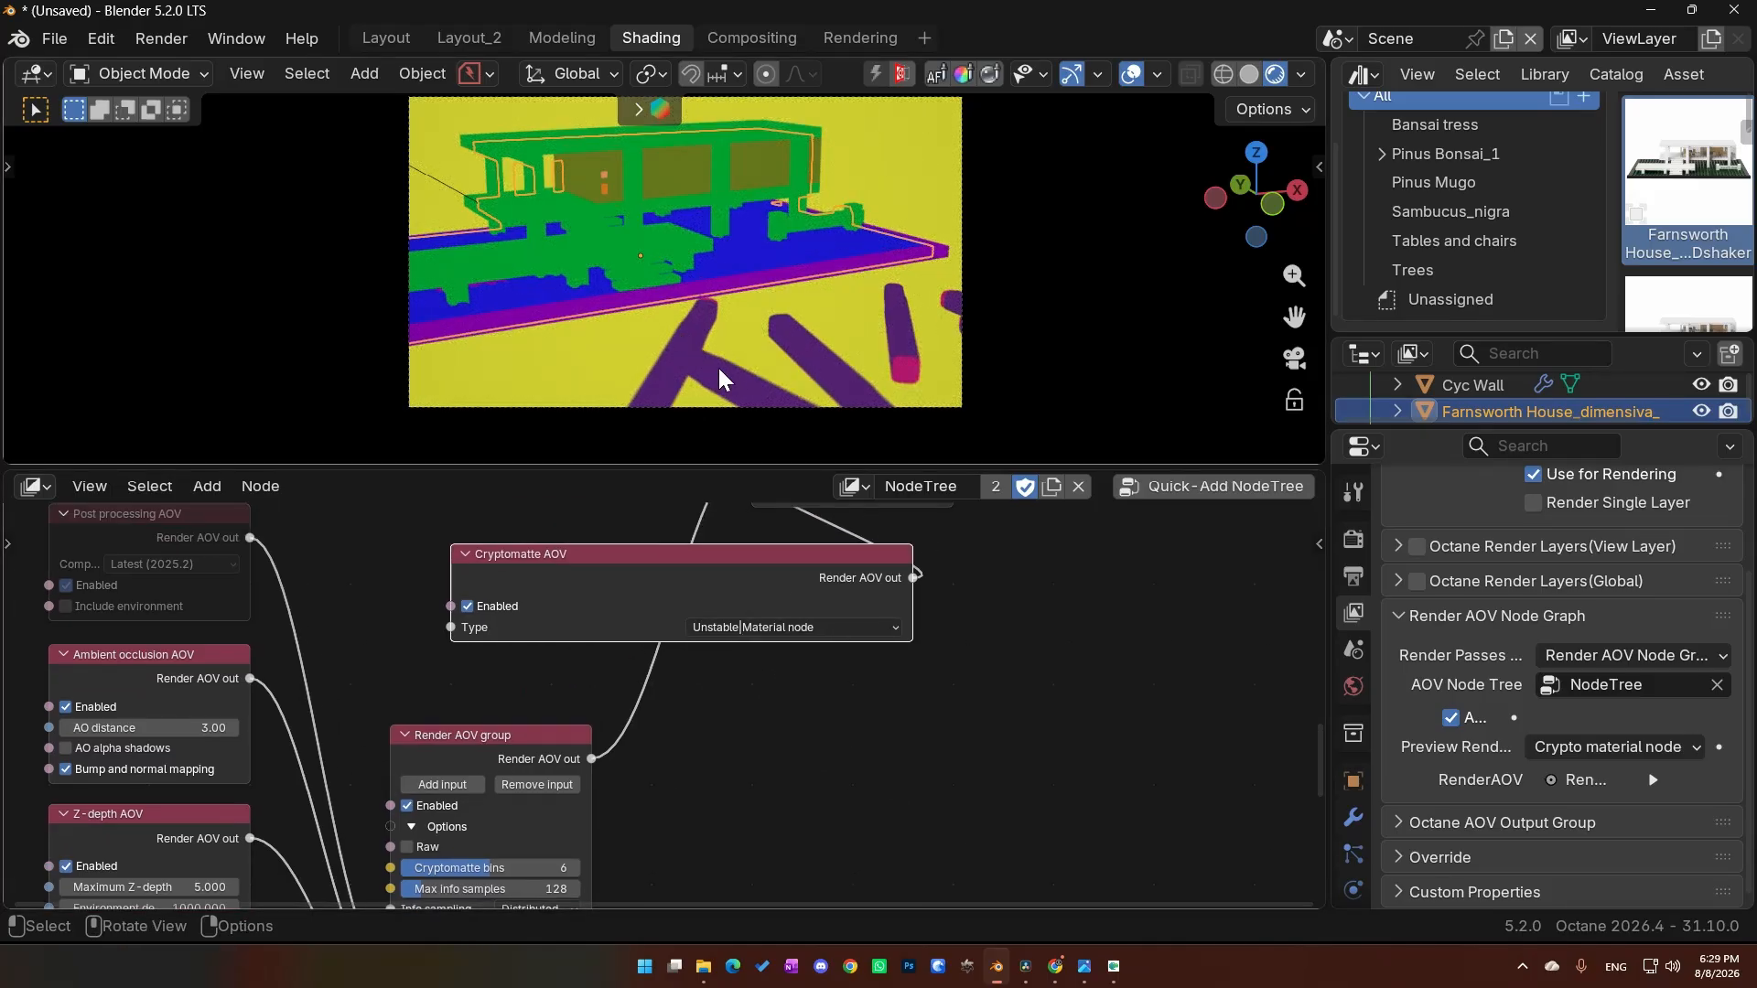
Step: Restart the viewport render several times to compare the mask colors of the Unstable|Material node Cryptomatte
left_click(1246, 74)
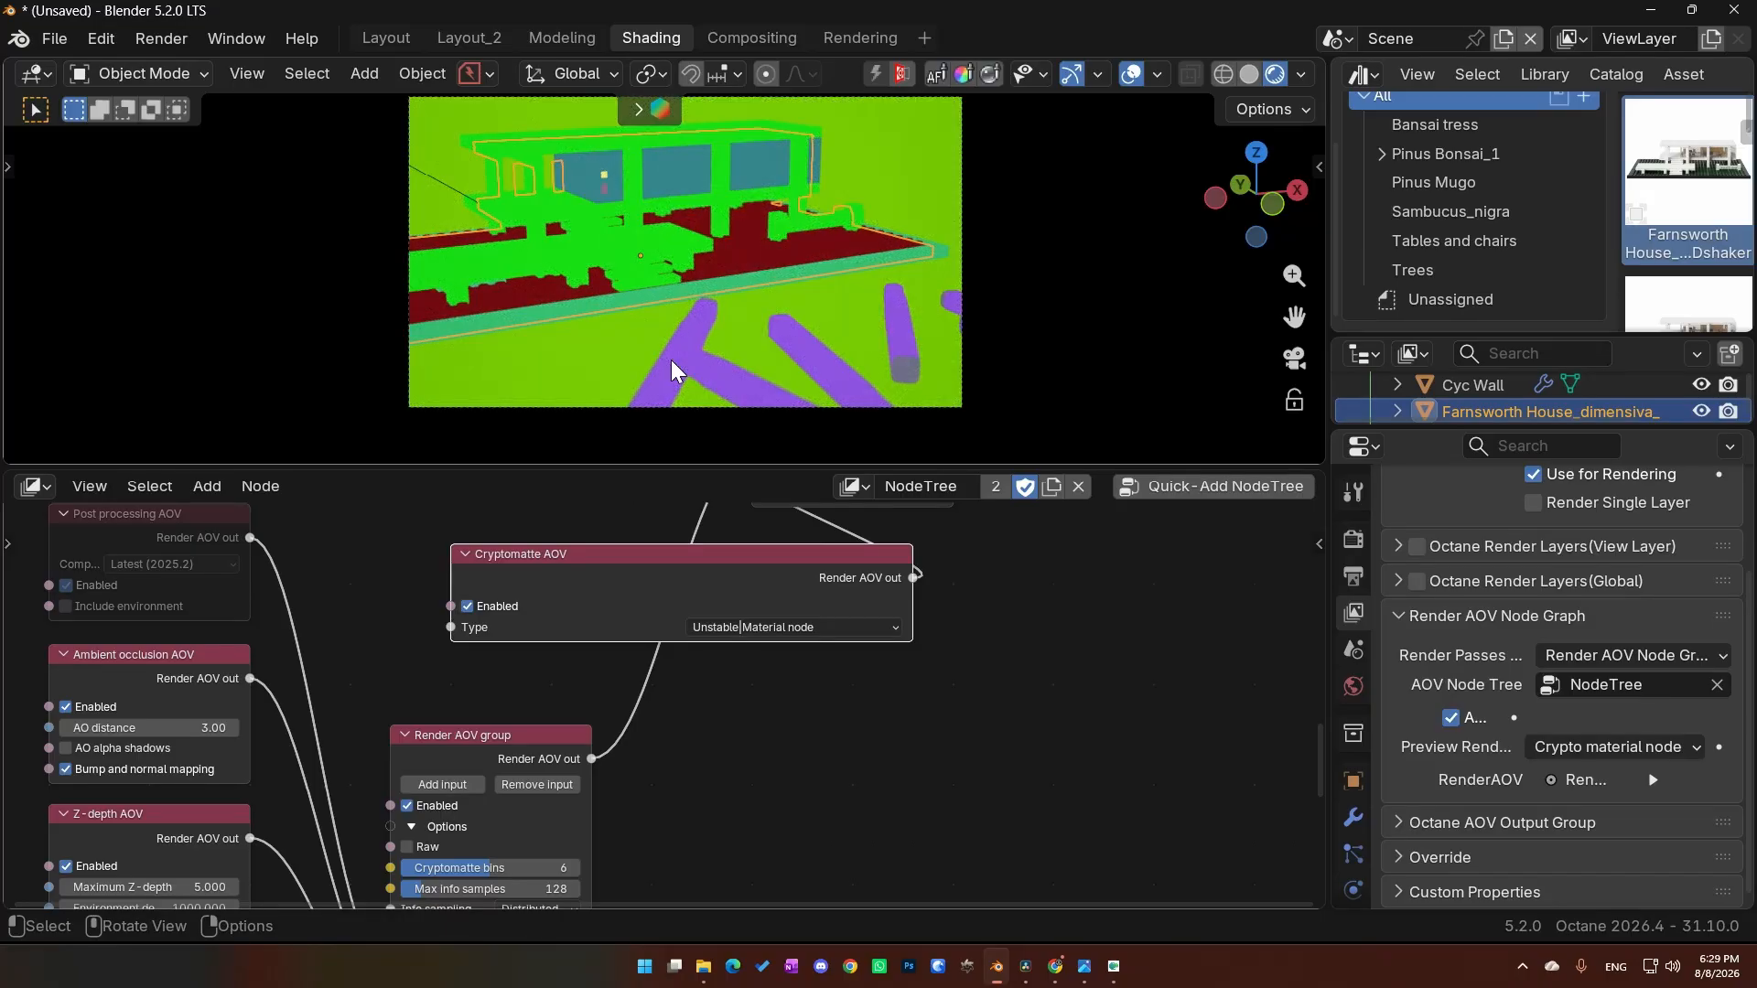
left_click(1275, 74)
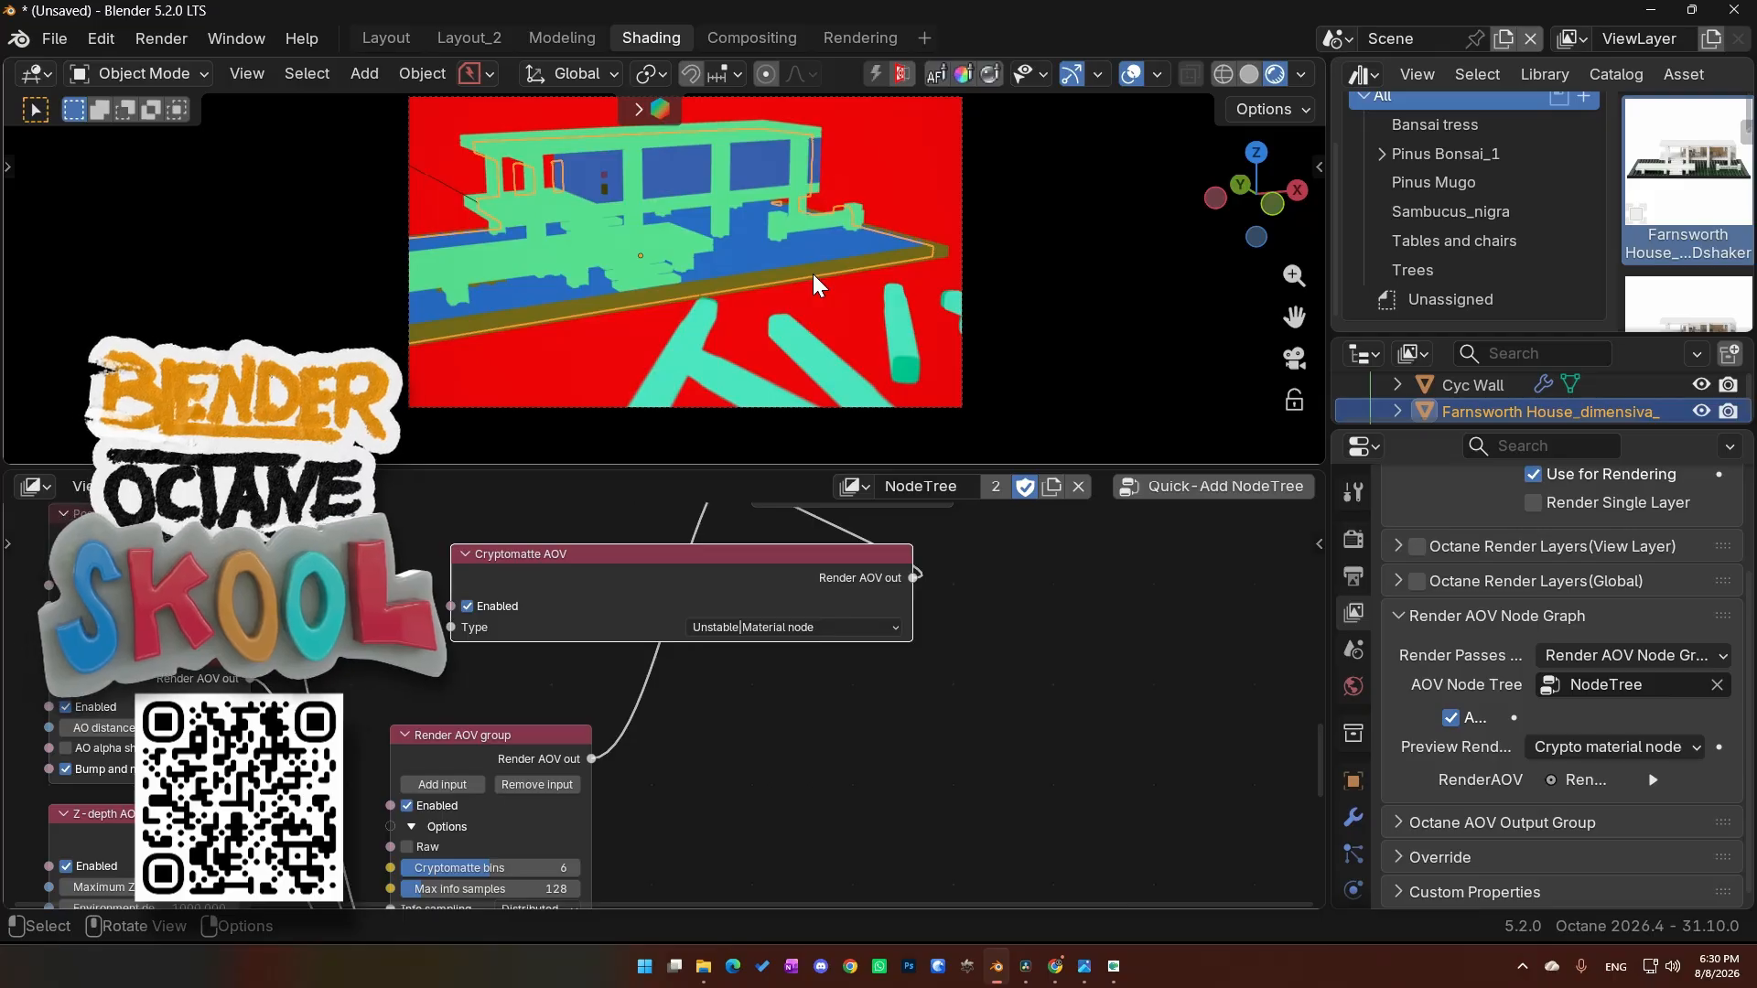
left_click(1248, 74)
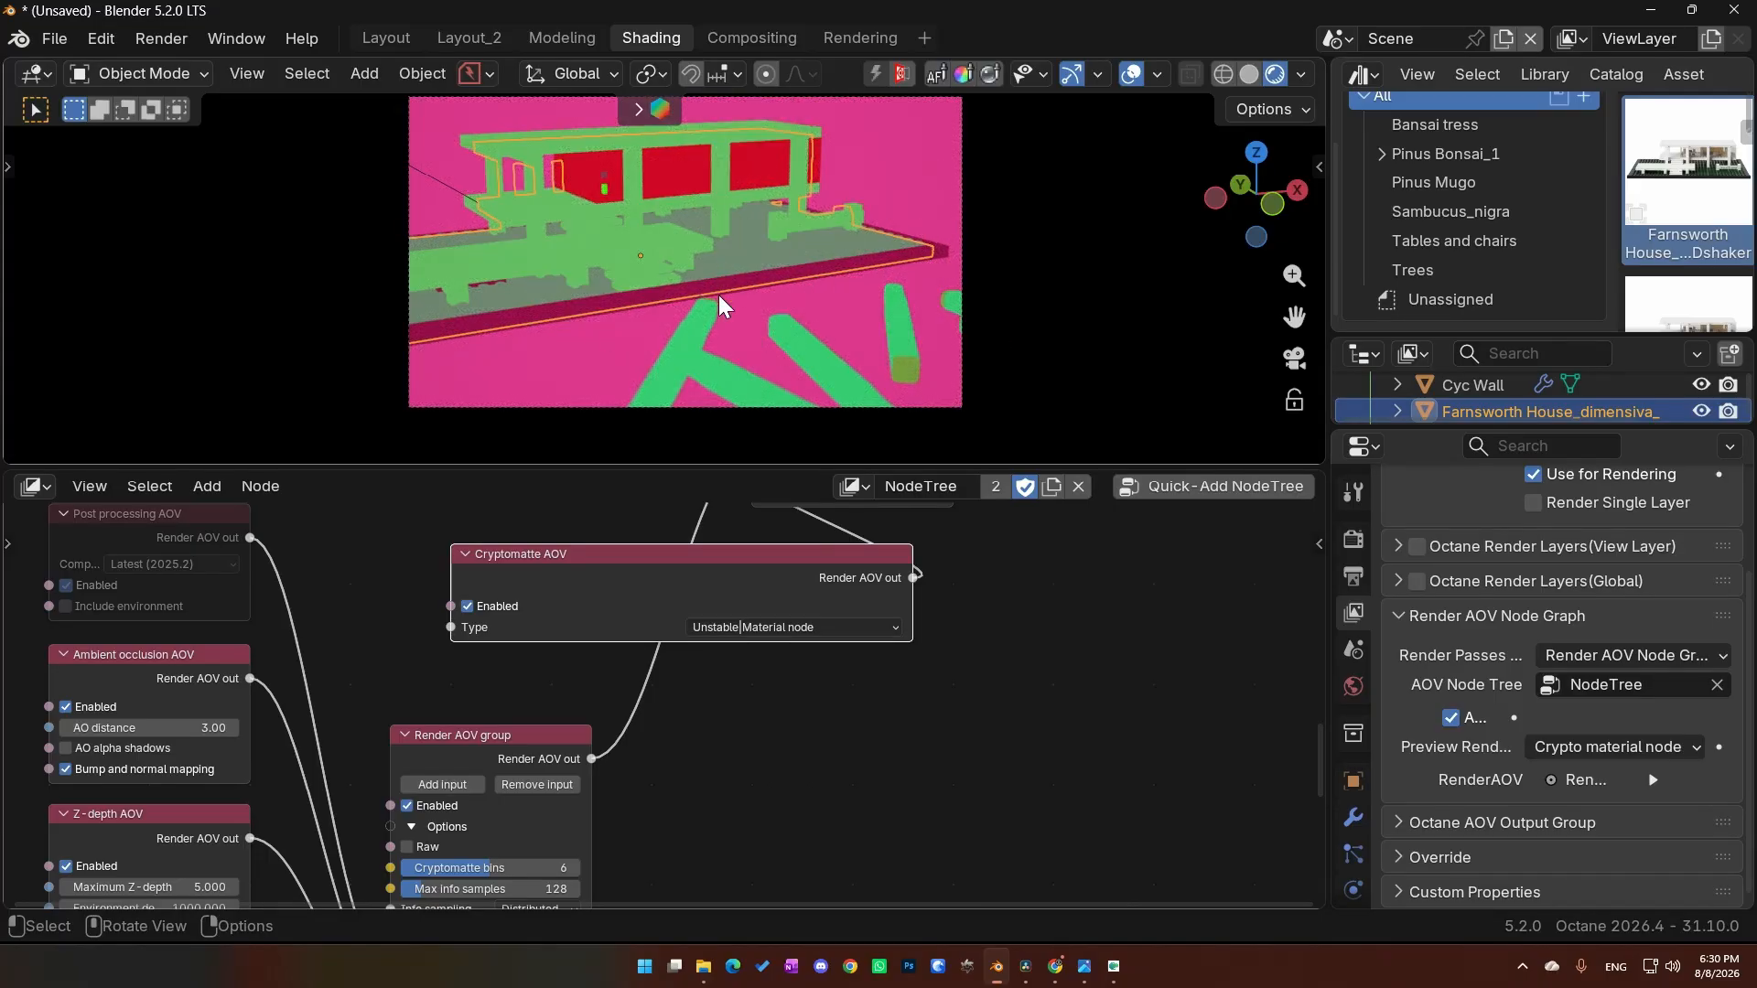
Step: Set the Cryptomatte AOV type to Stable|Material node name, preview the Crypto material node name pass and restart the viewport render
left_click(819, 629)
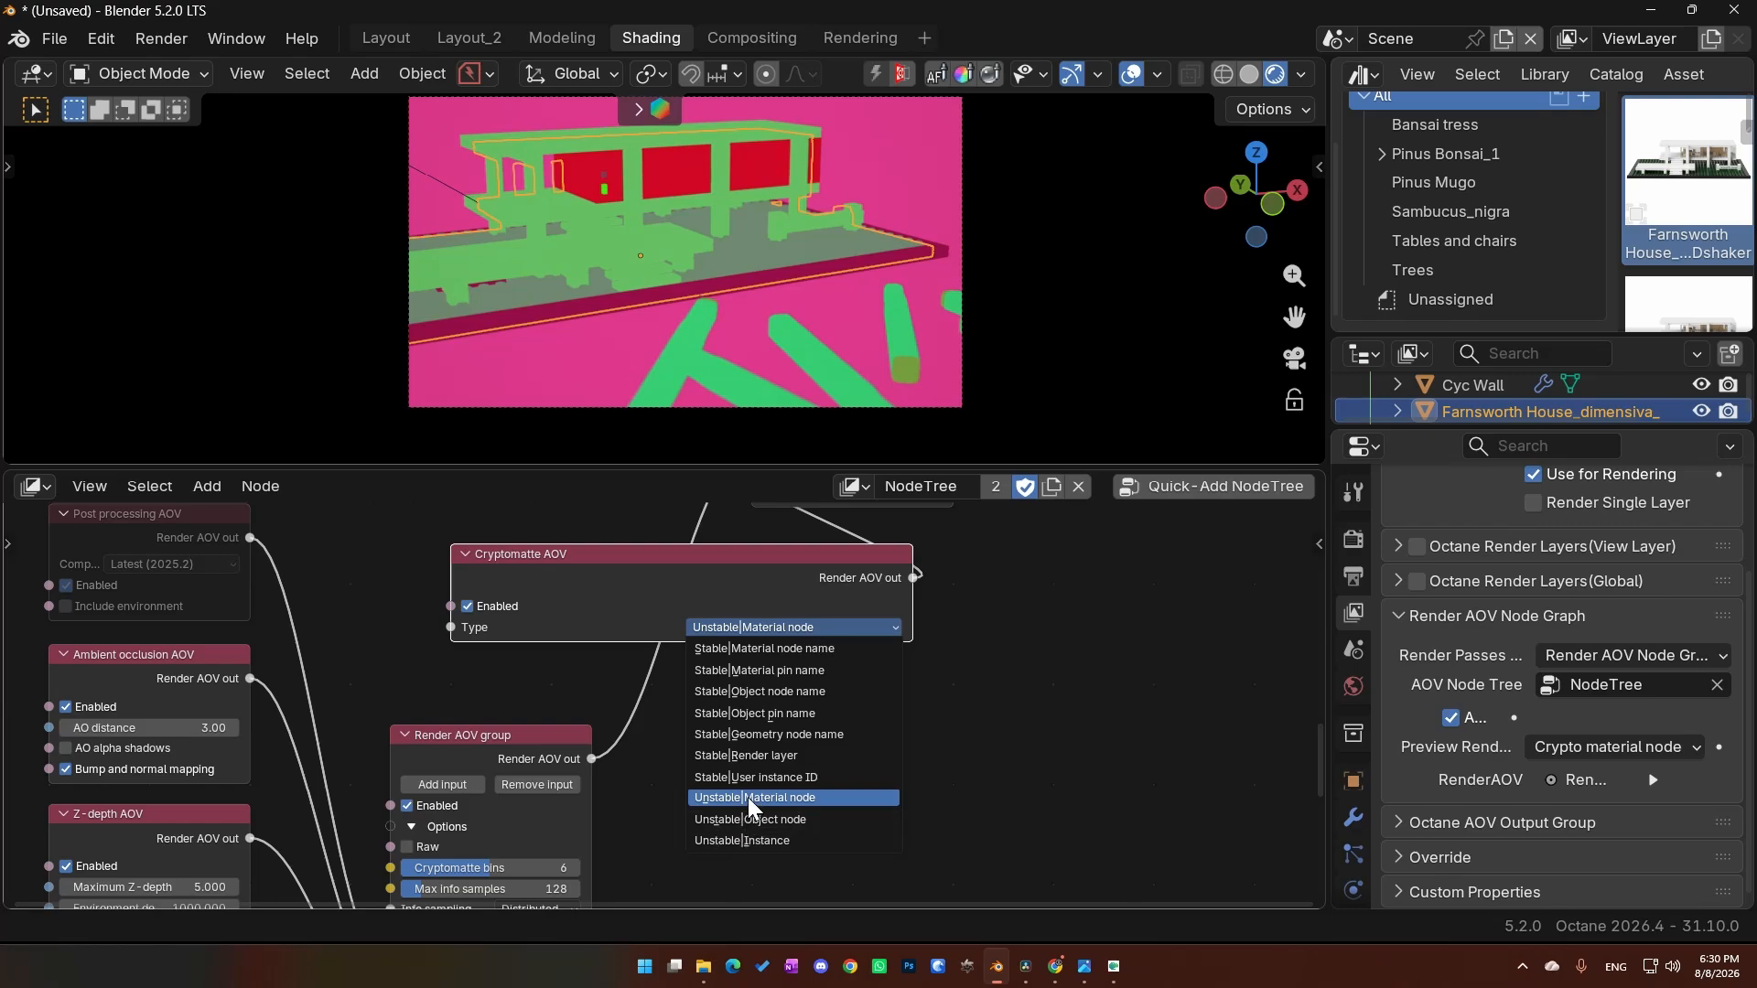
left_click(783, 649)
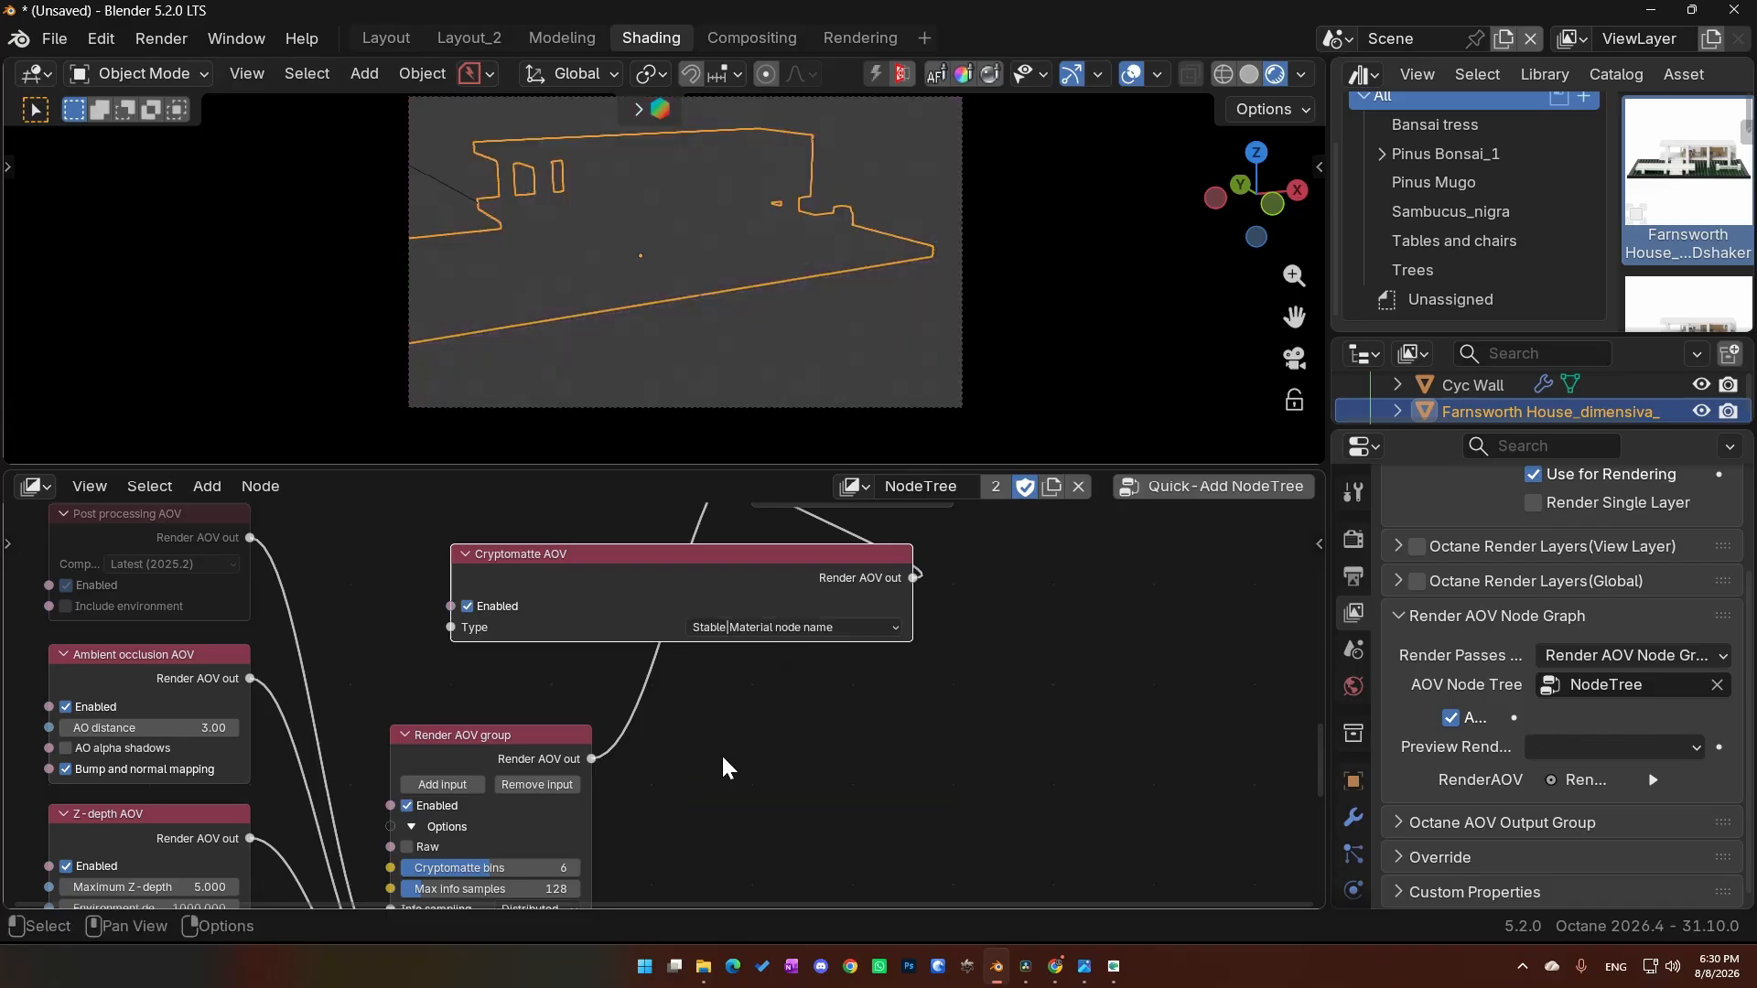
left_click(1601, 748)
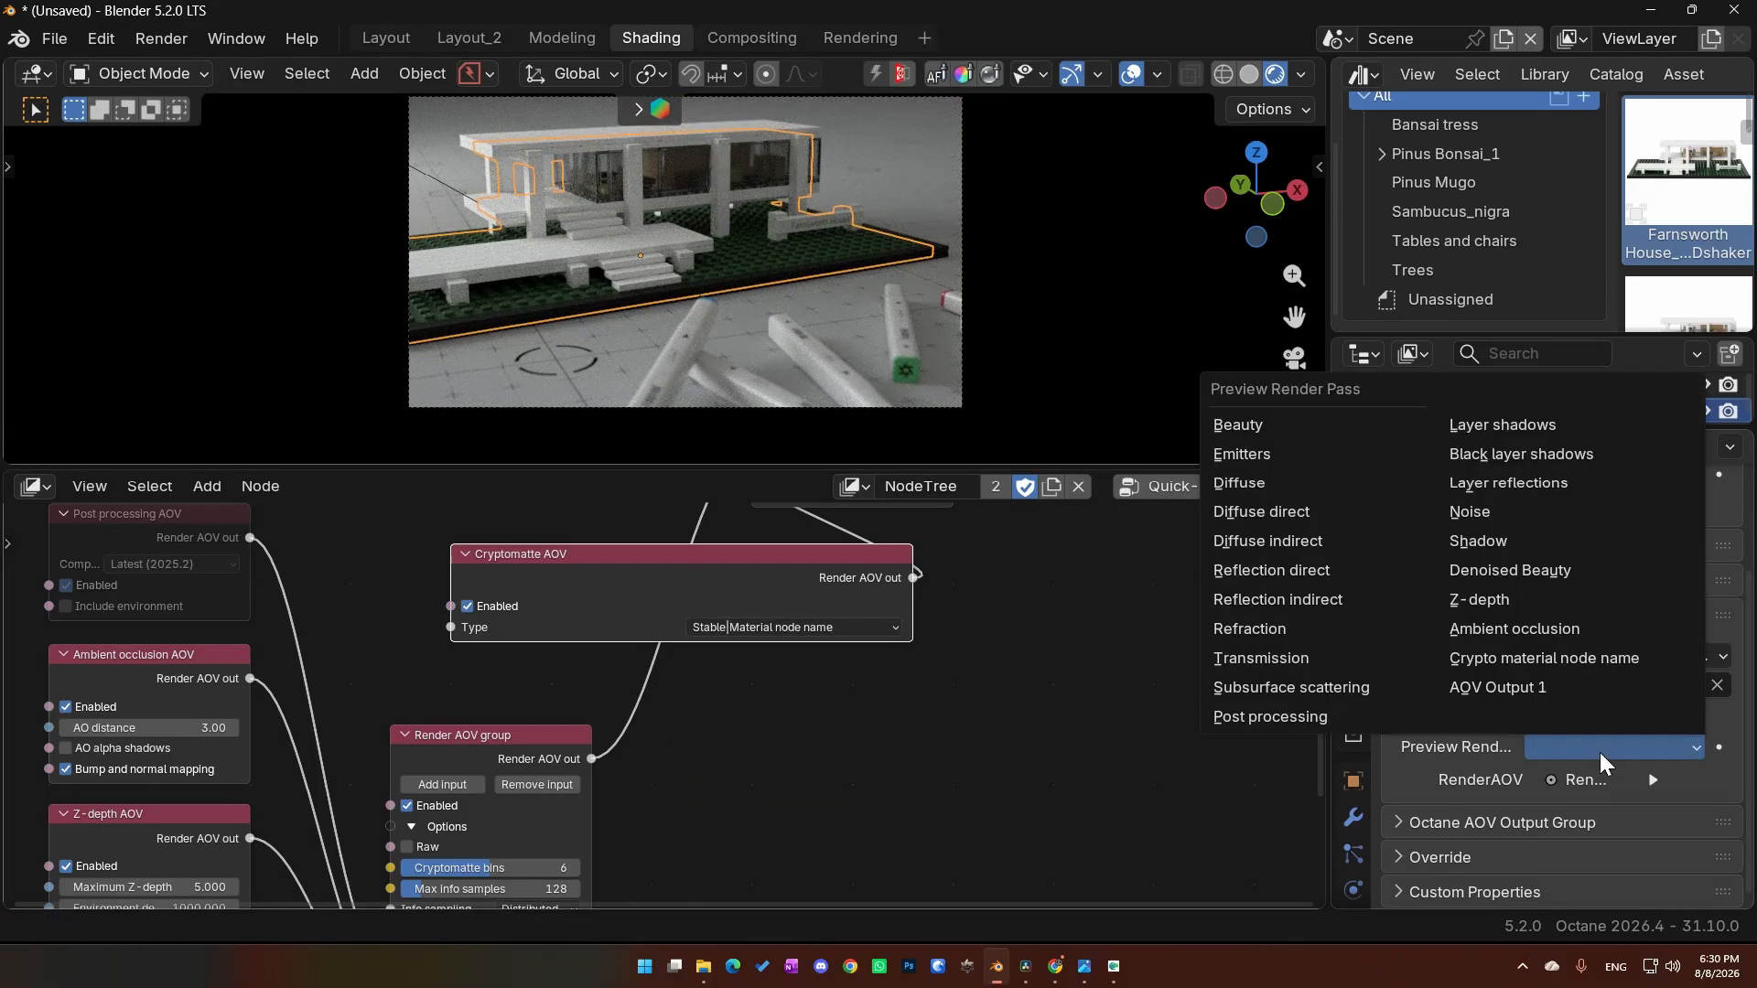
left_click(1577, 659)
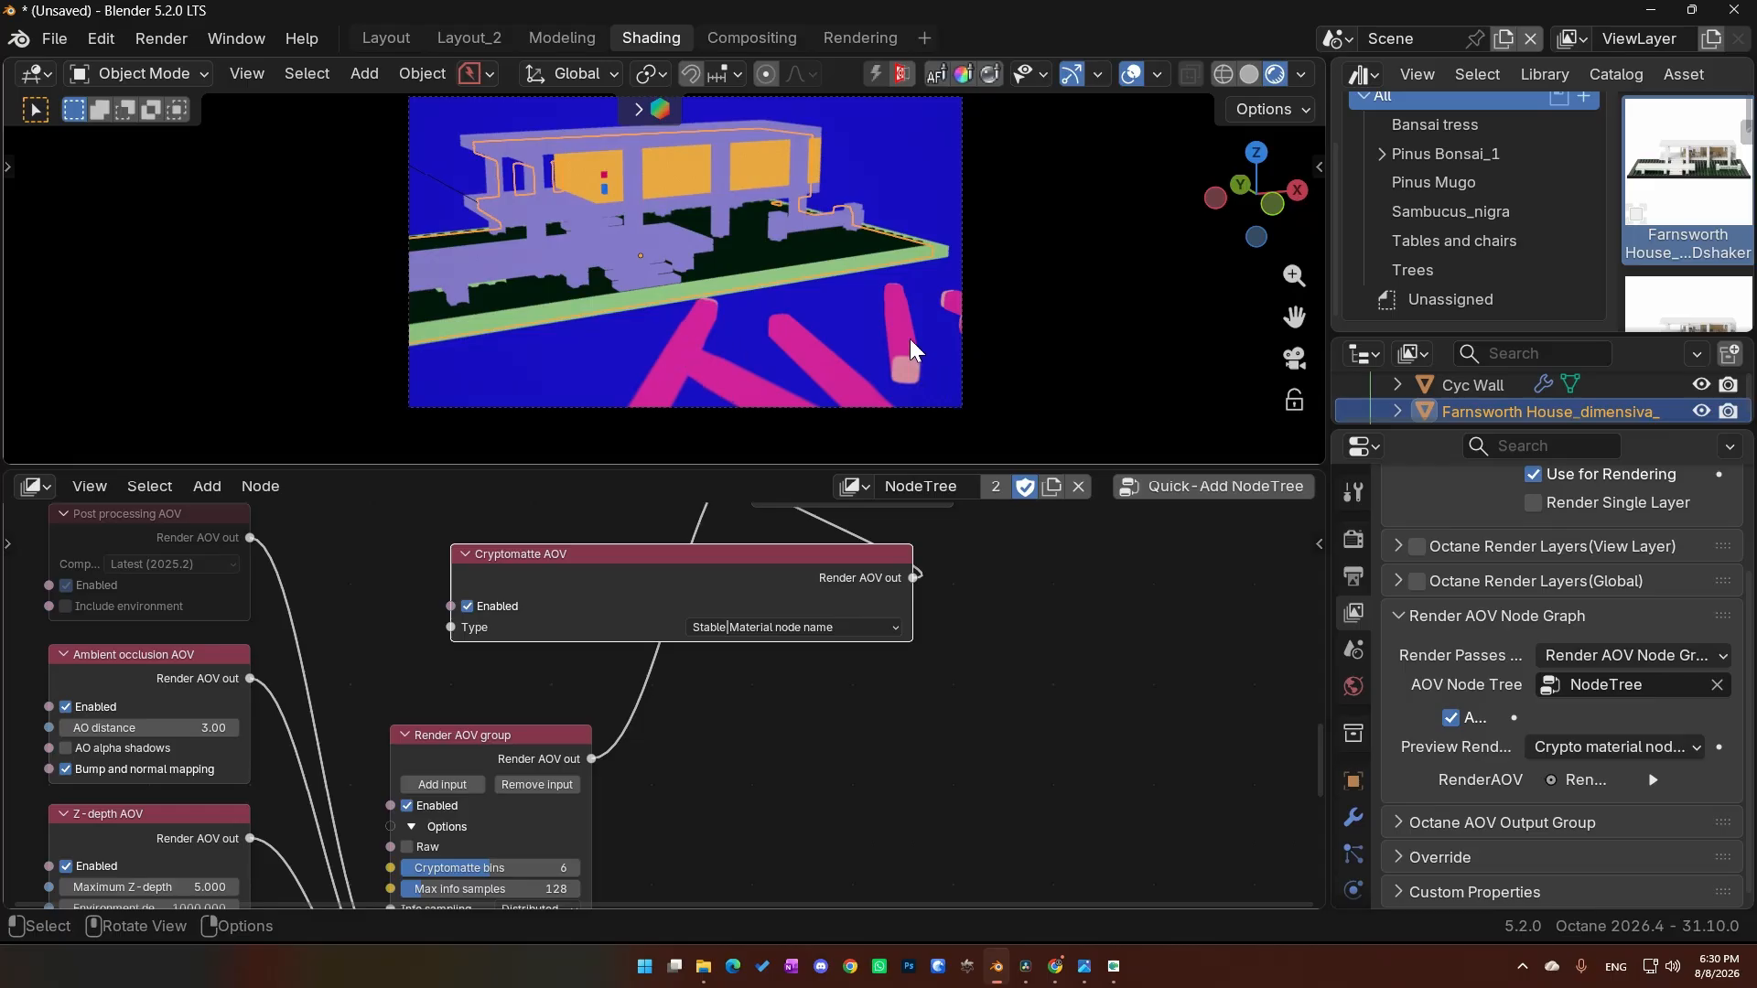
left_click(1247, 73)
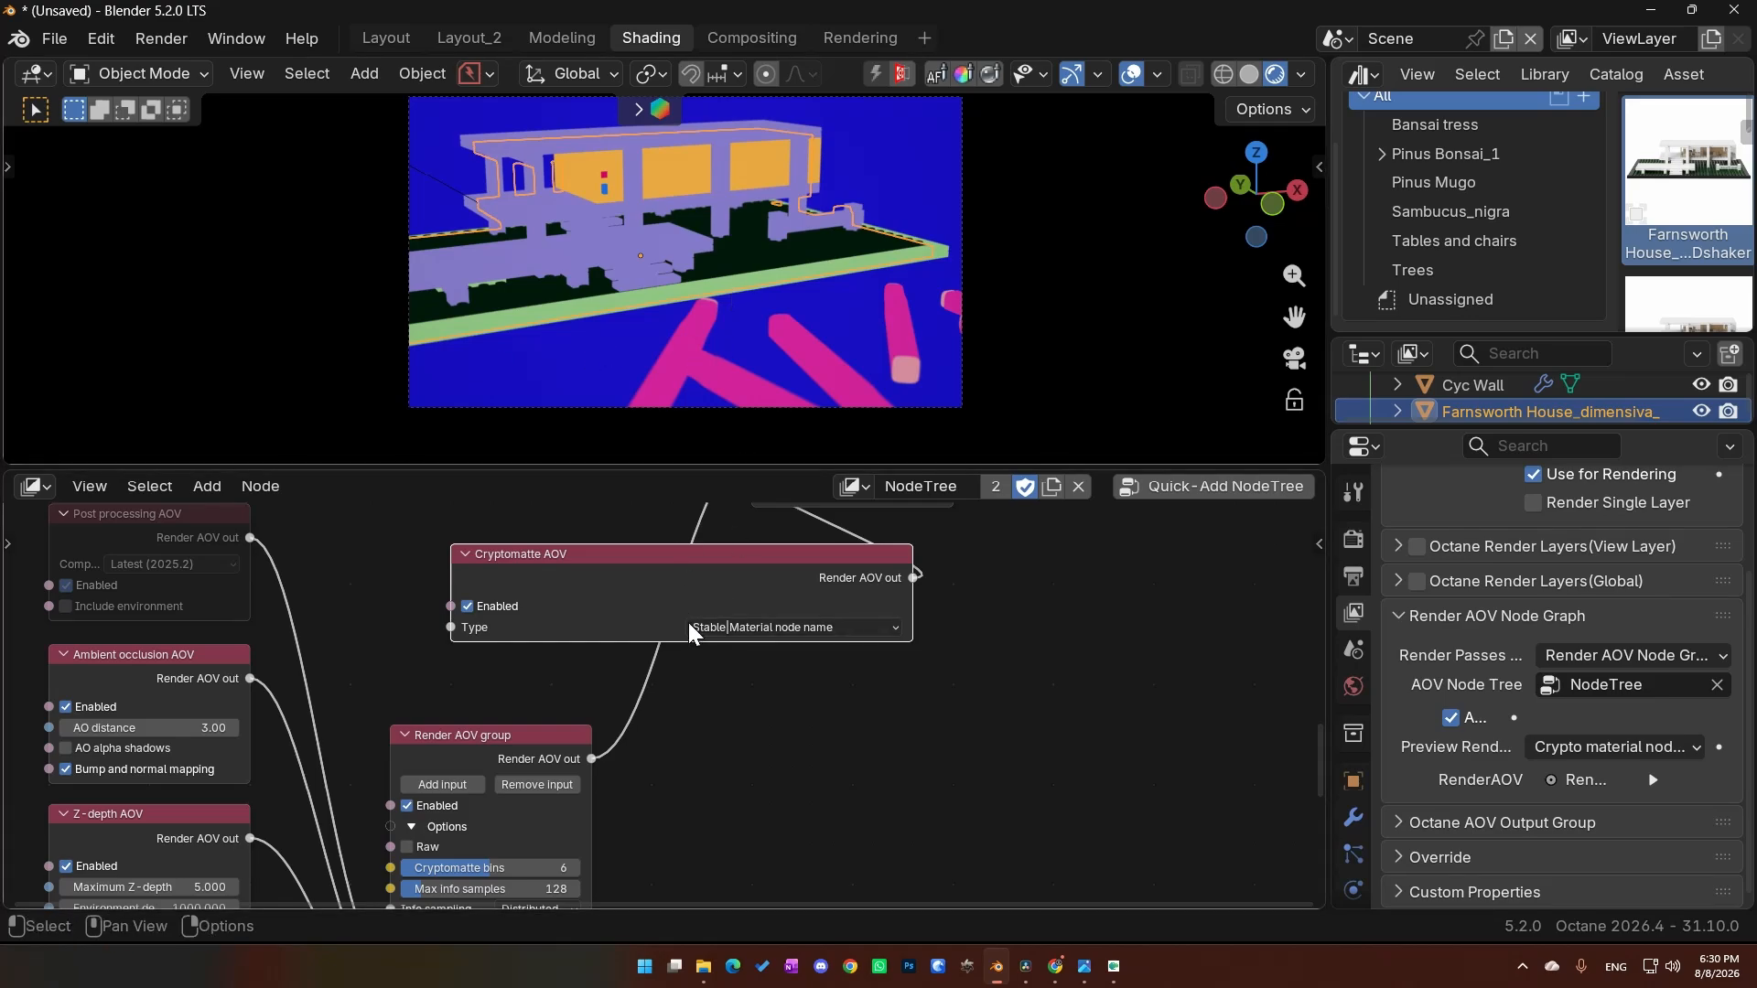
Step: Add an Object ID AOV node below the Cryptomatte AOV and connect it to the AOV 4 input of the main render AOV group
mouse_move(658, 580)
left_mouse_down()
mouse_move(618, 580)
mouse_move(638, 580)
left_mouse_up()
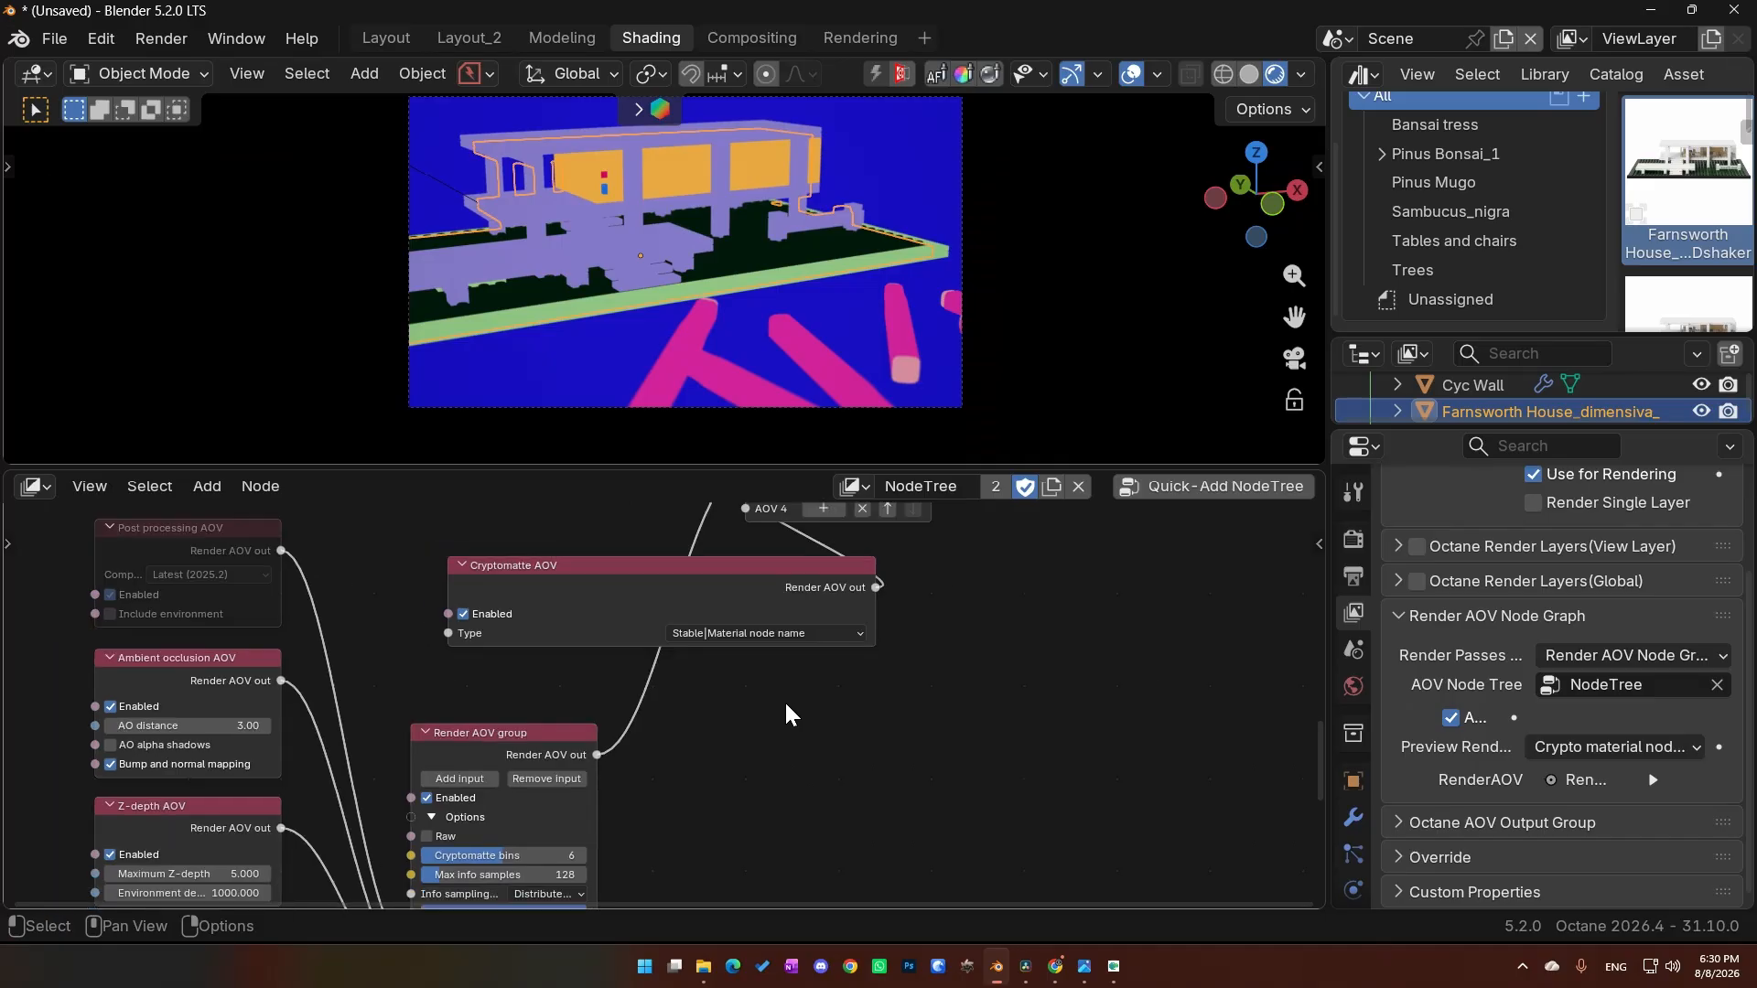
middle_click_drag(784, 713, 741, 719)
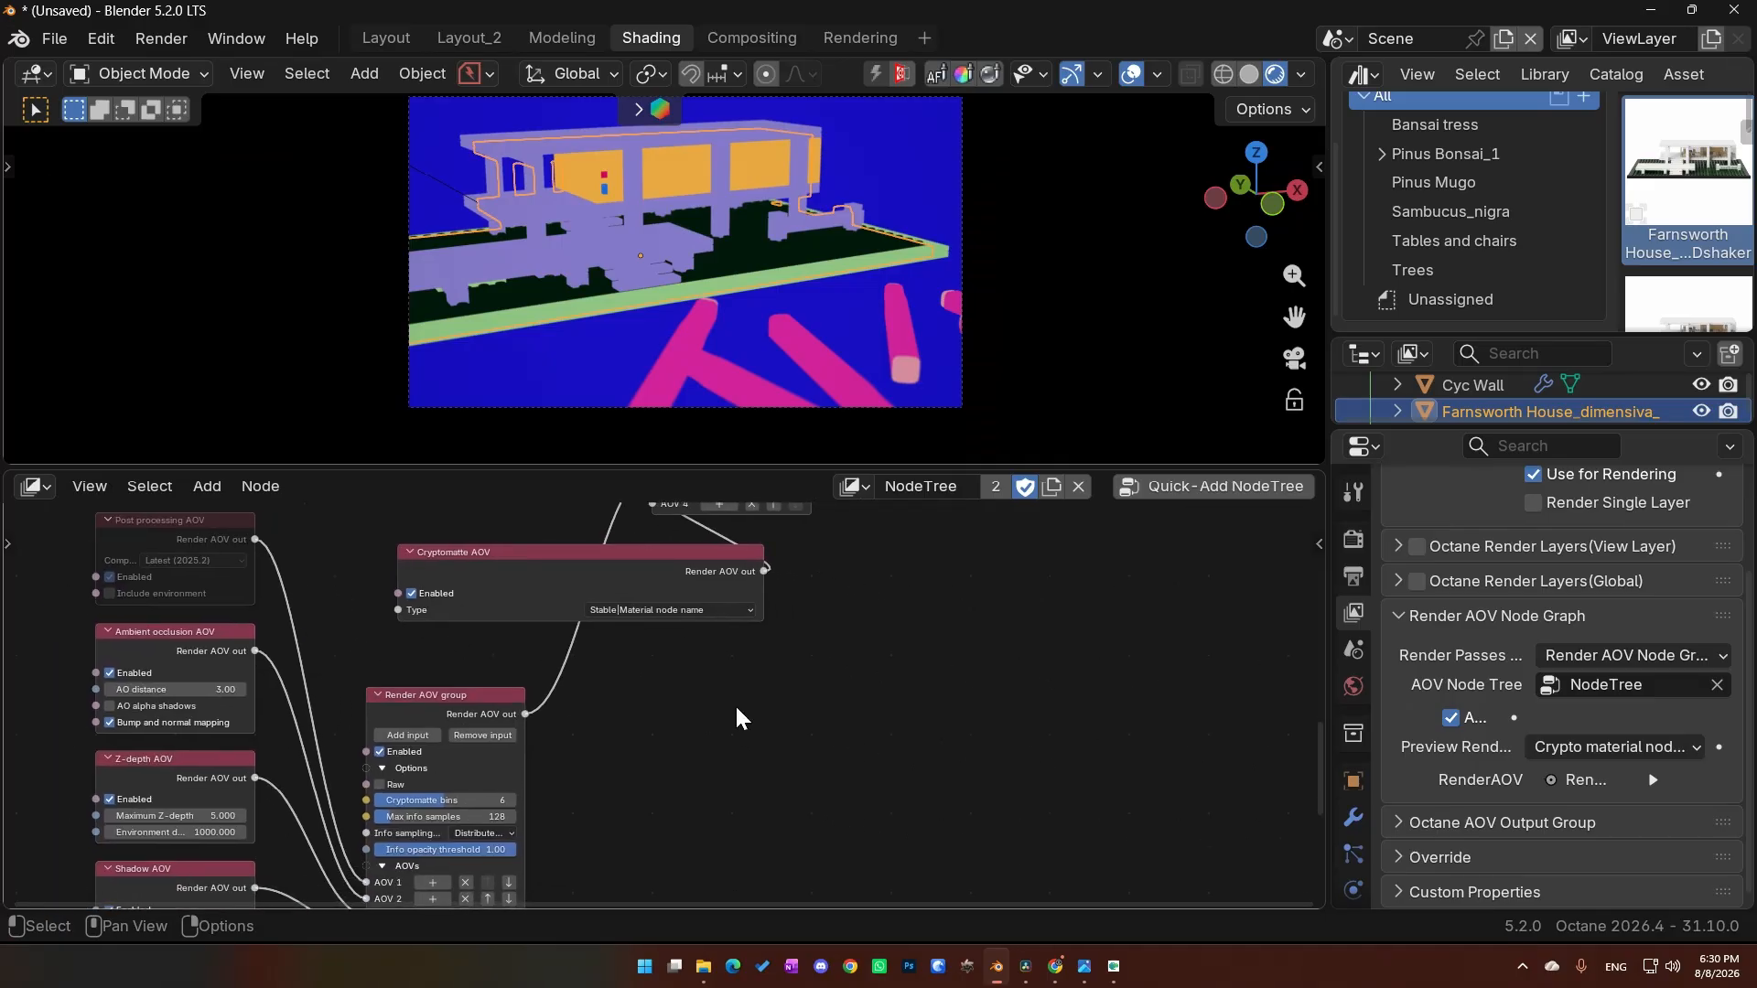
key("shift+a")
mouse_move(739, 704)
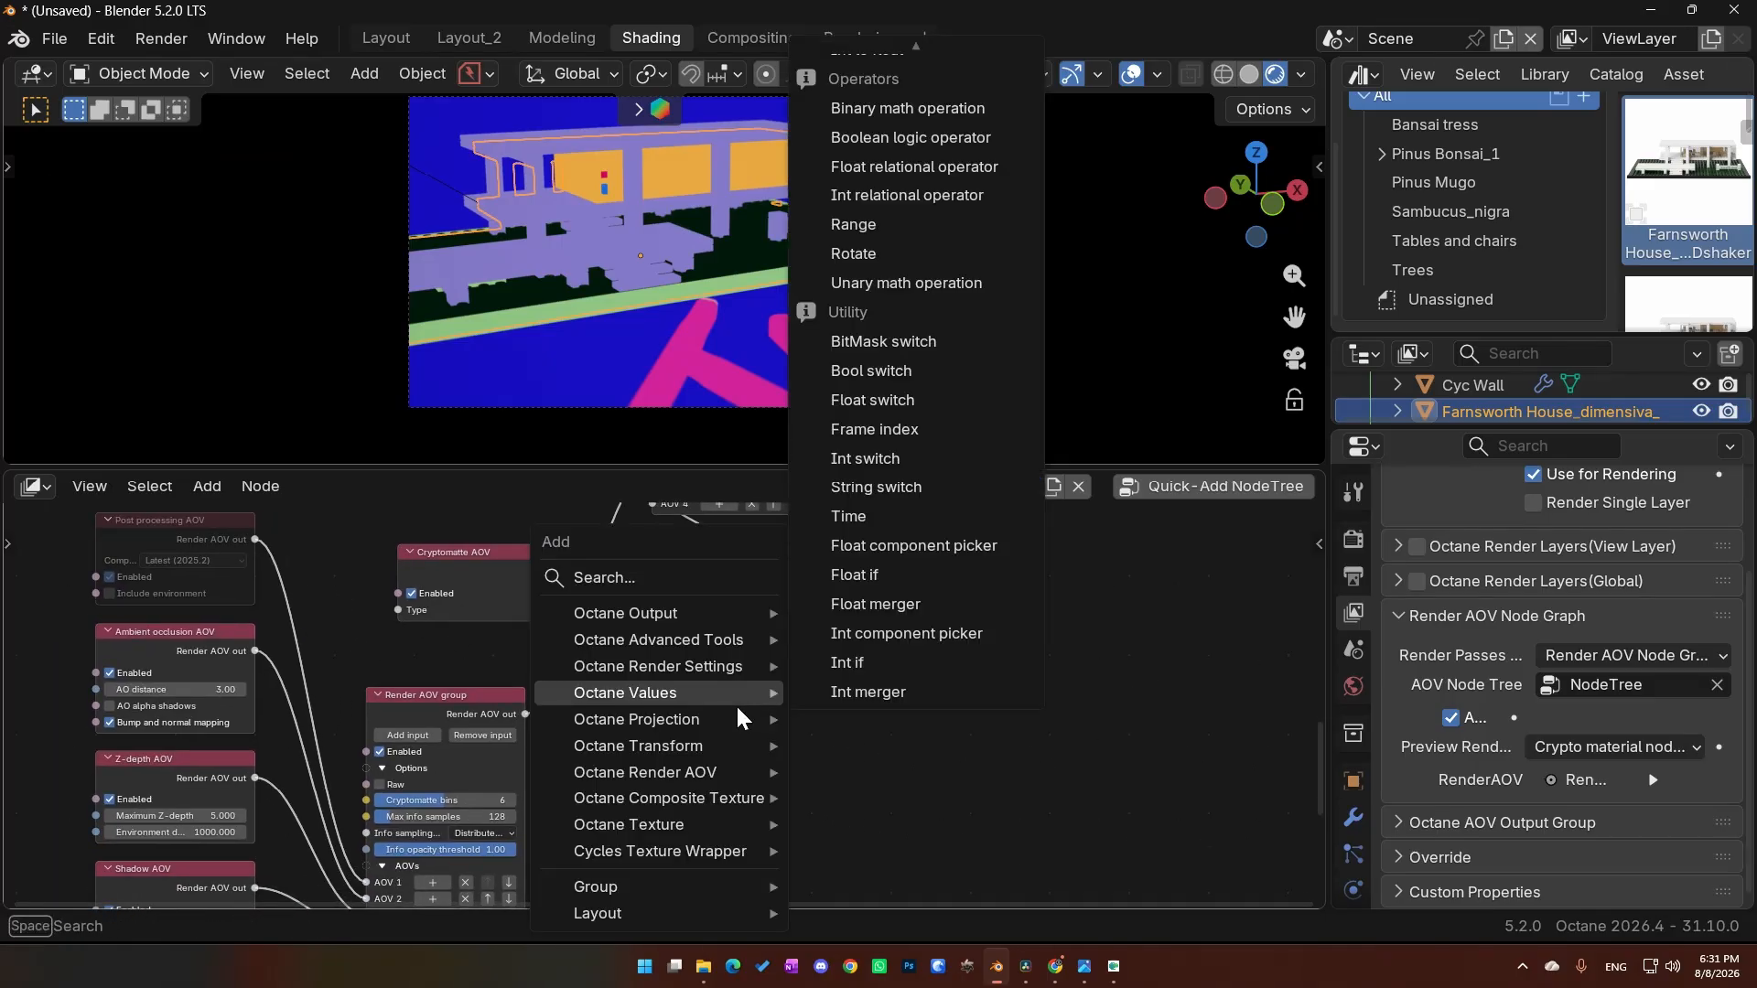
type("o")
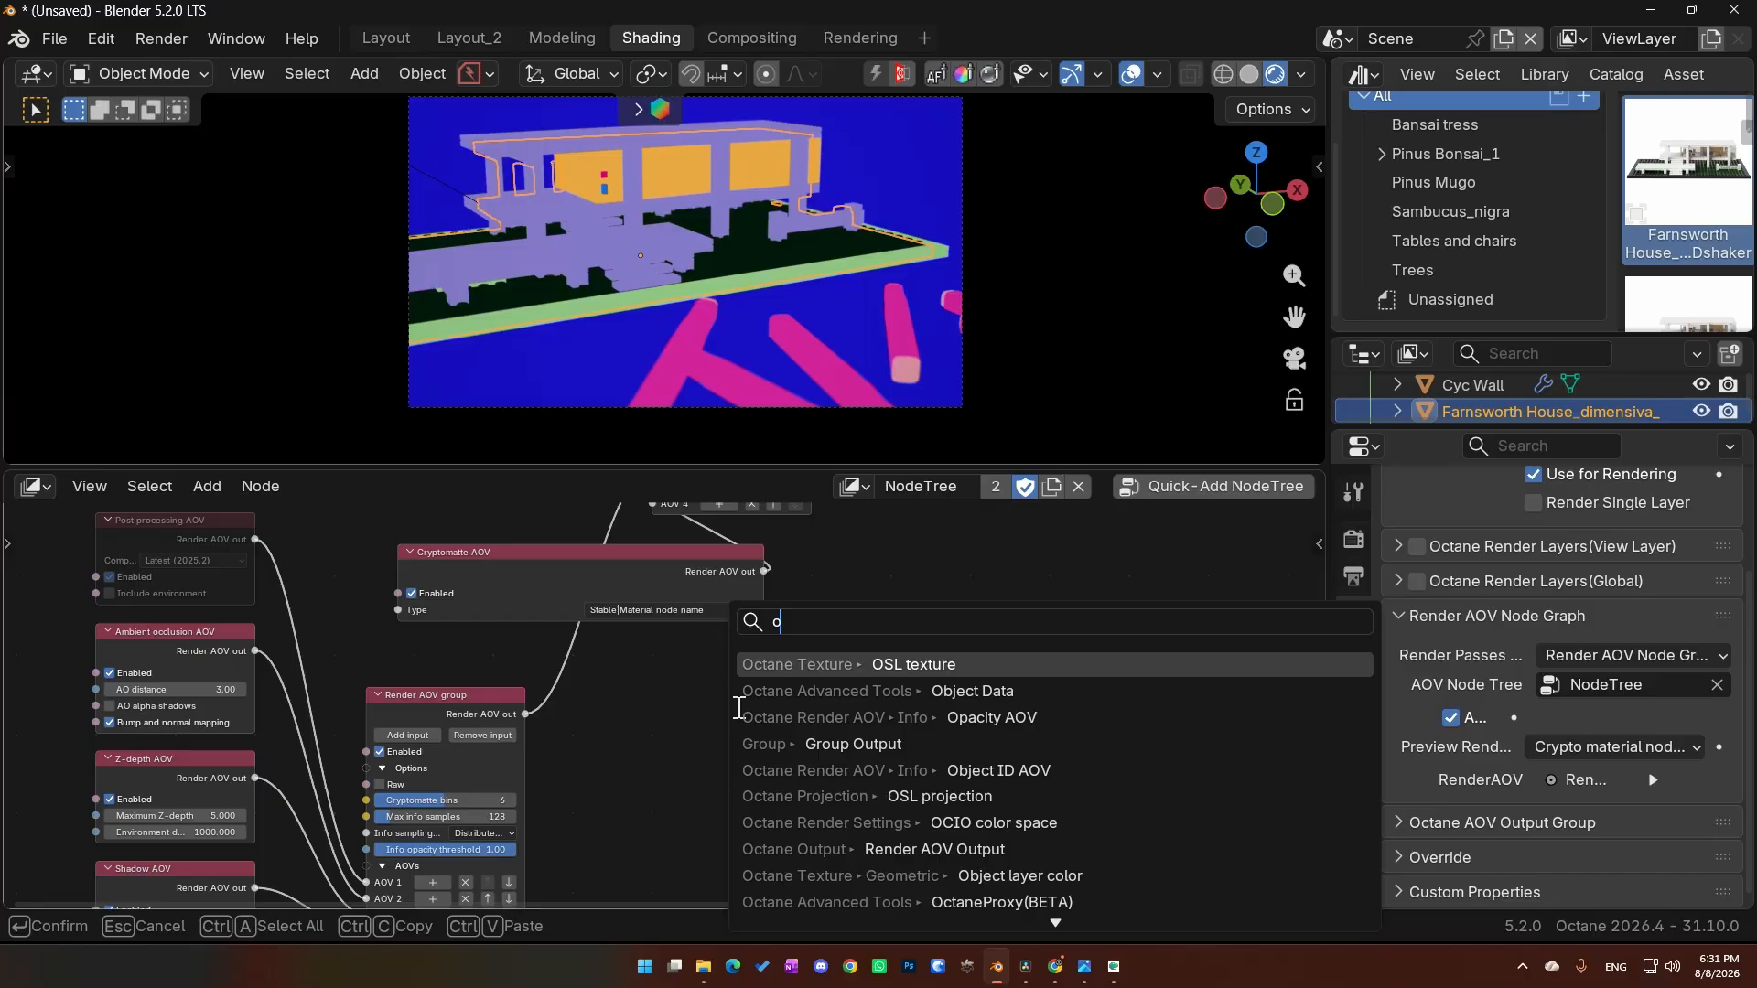
left_click(915, 770)
left_click(878, 736)
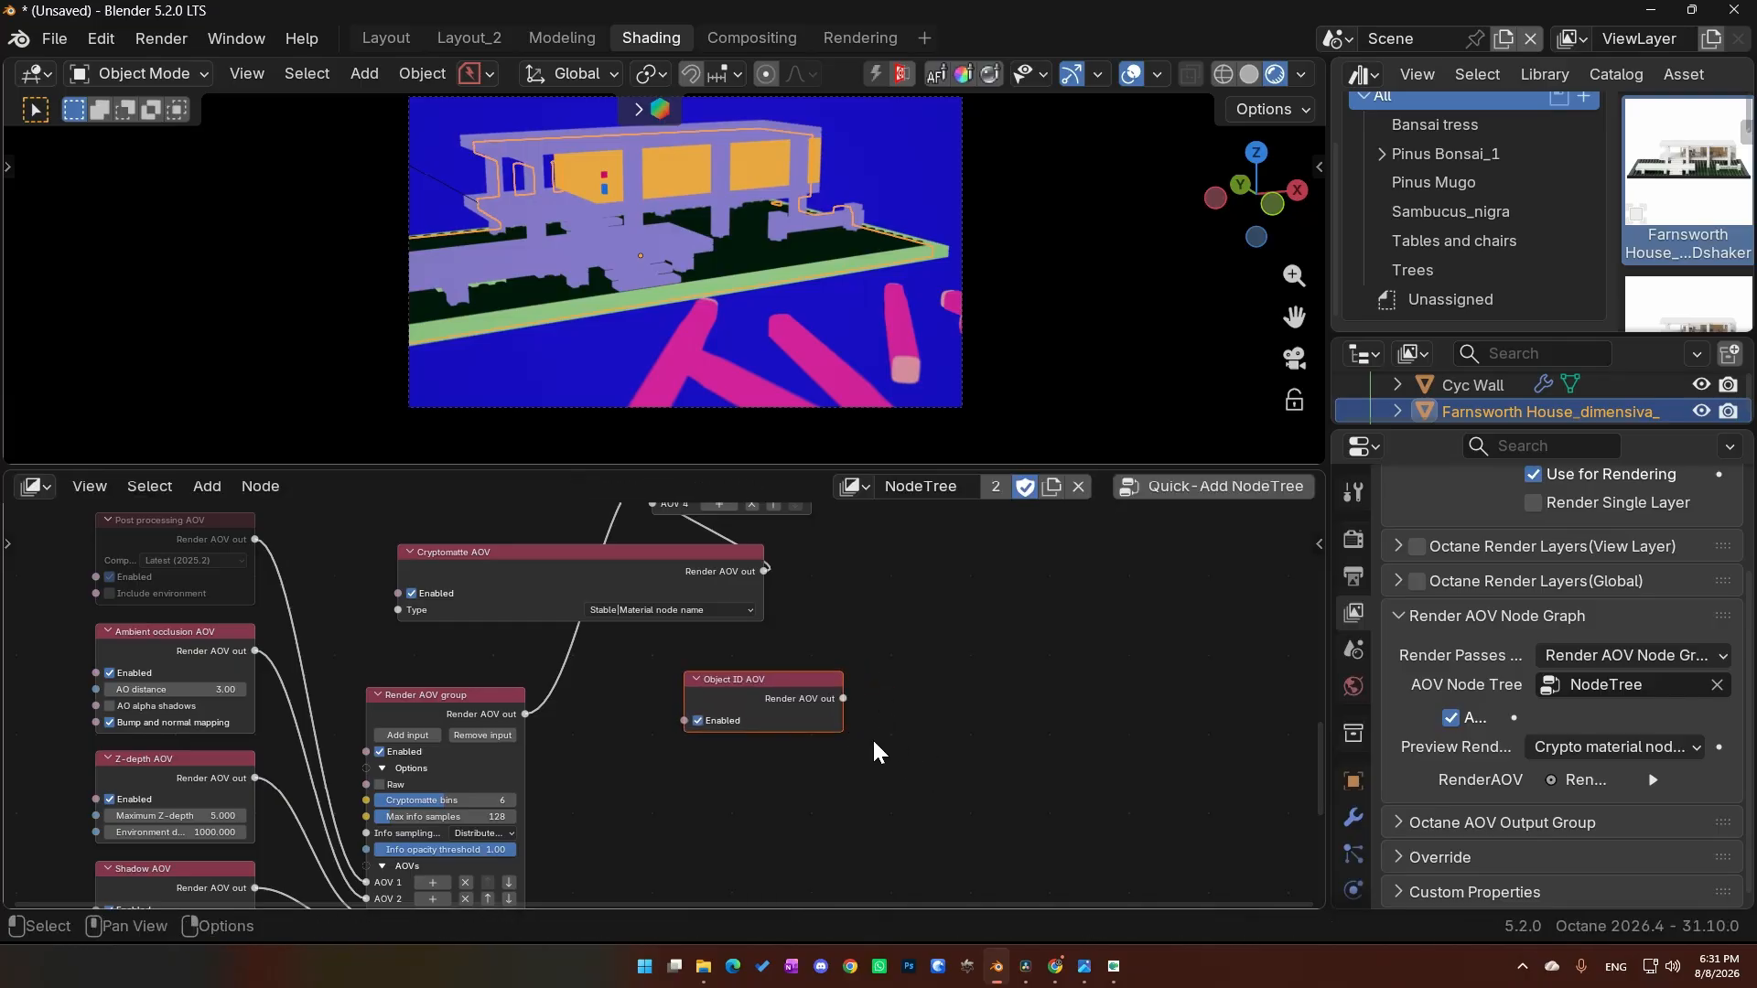
middle_click_drag(859, 740, 775, 845)
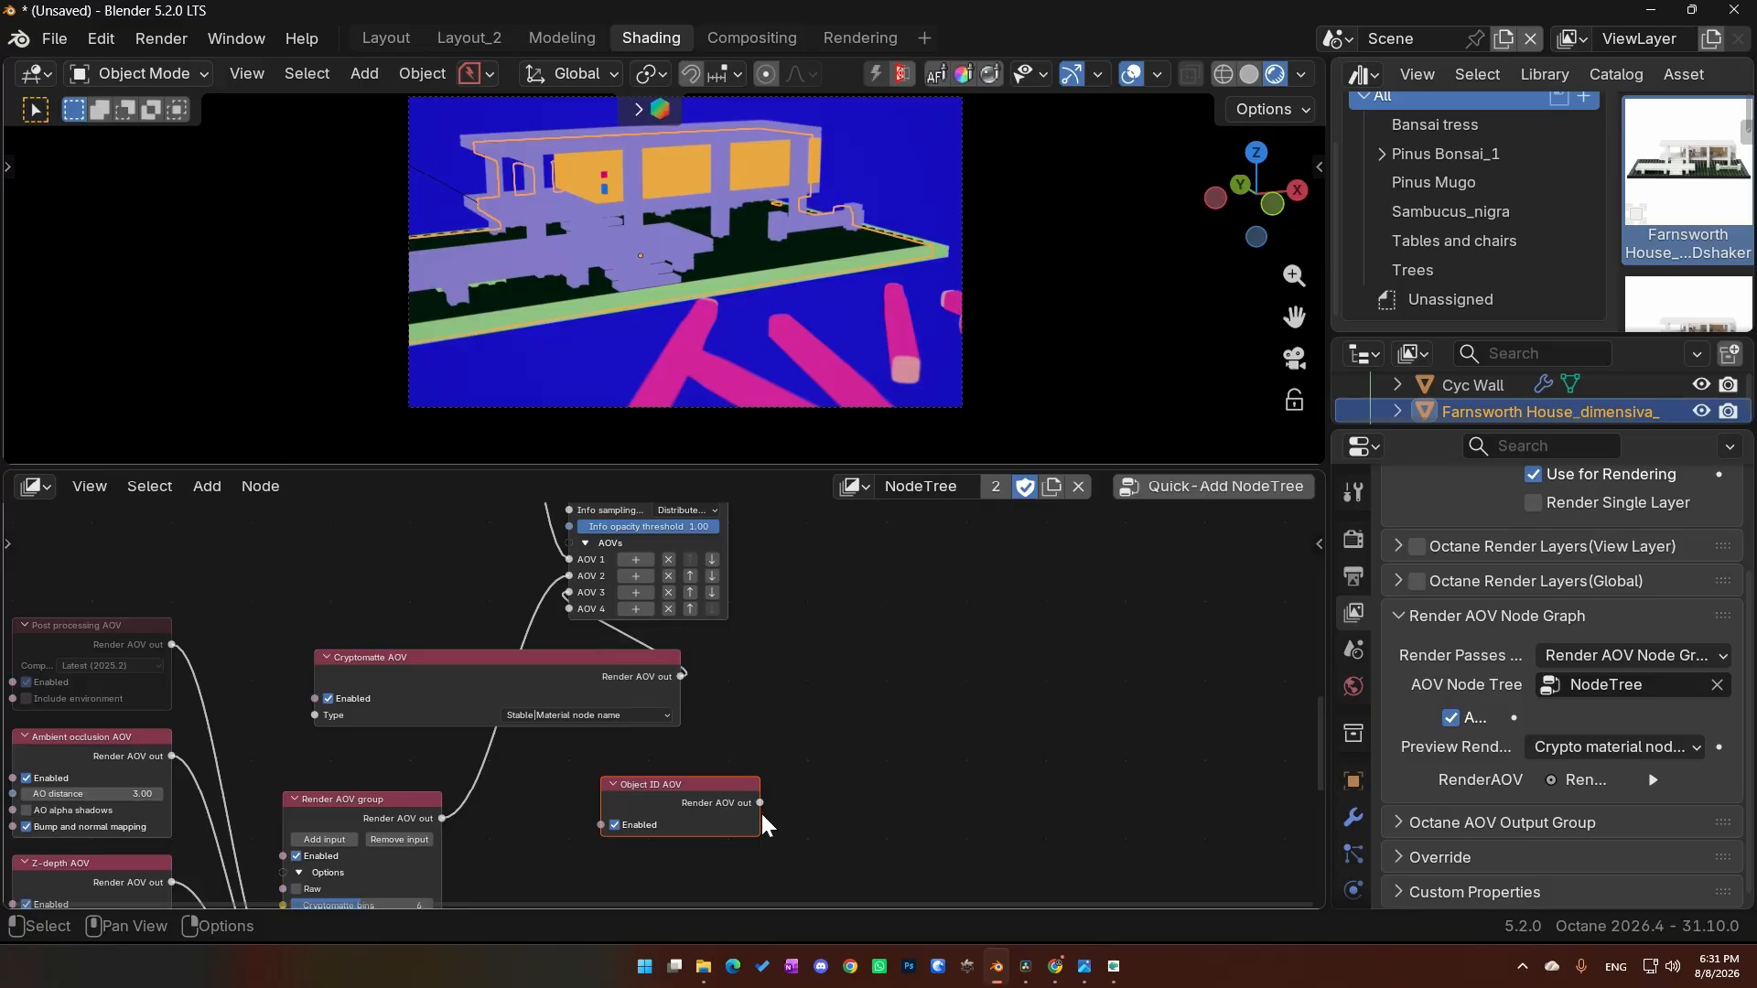
left_click_drag(760, 803, 570, 610)
Step: Set the preview render pass to Object ID
left_click(1608, 751)
left_click(684, 798)
left_click(1610, 747)
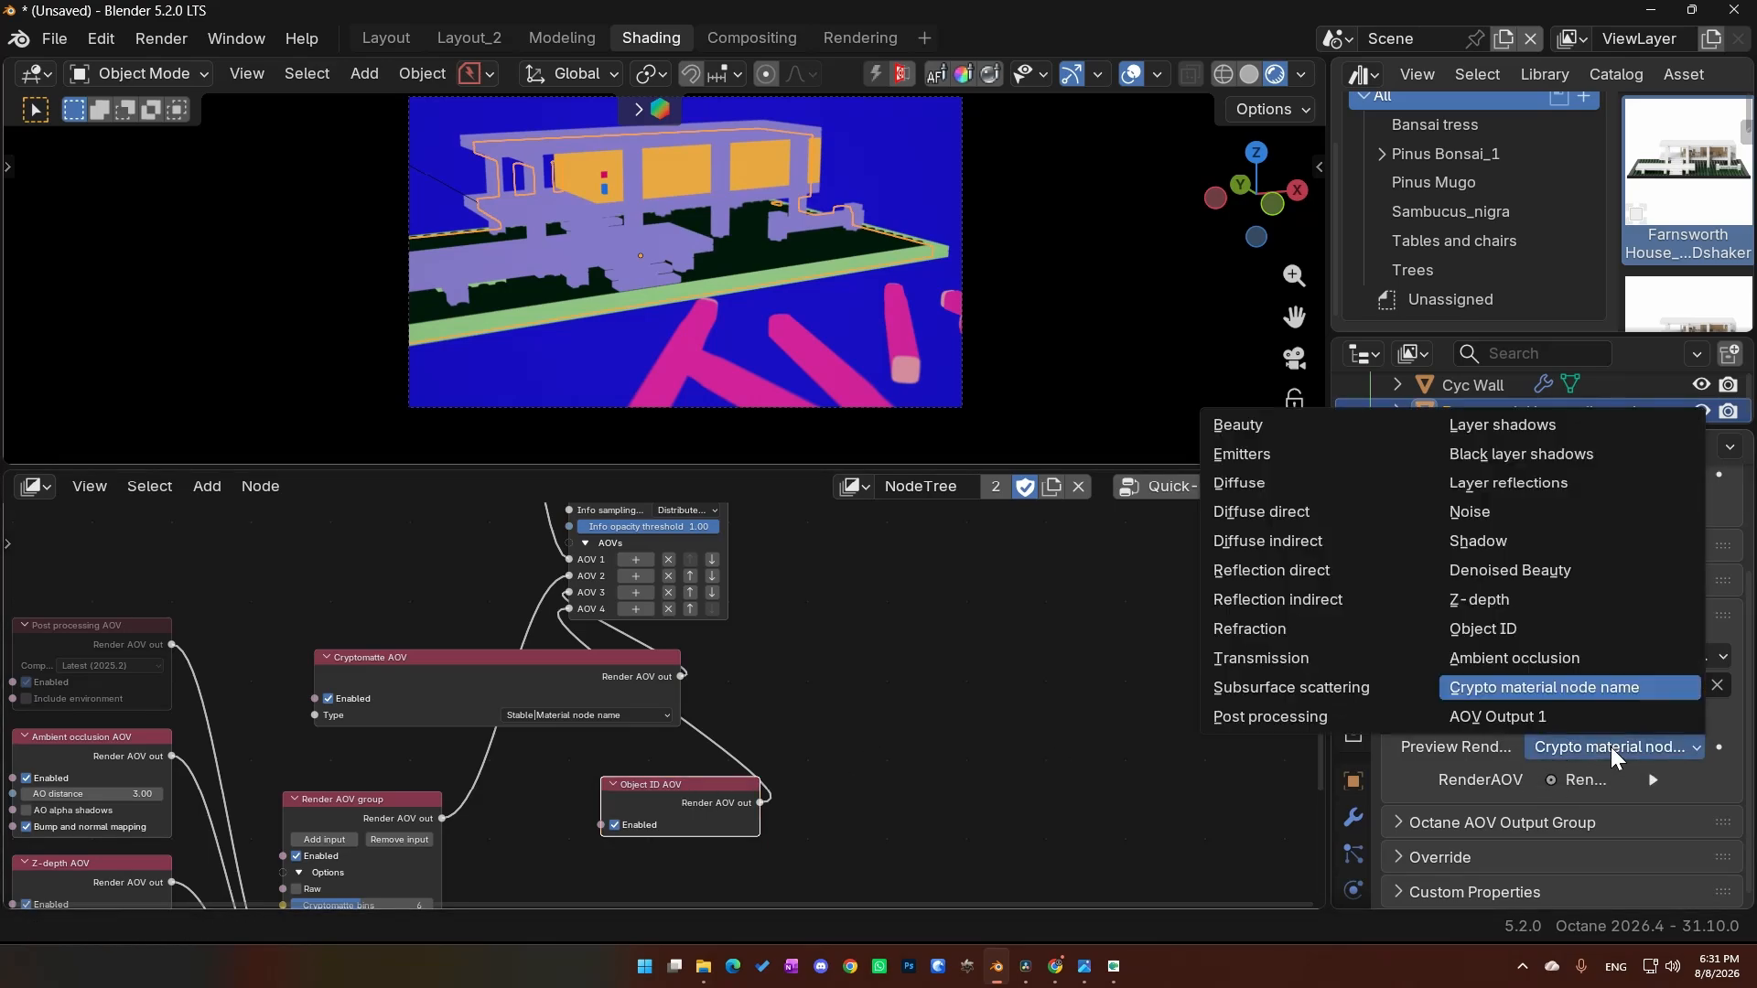
left_click(1482, 630)
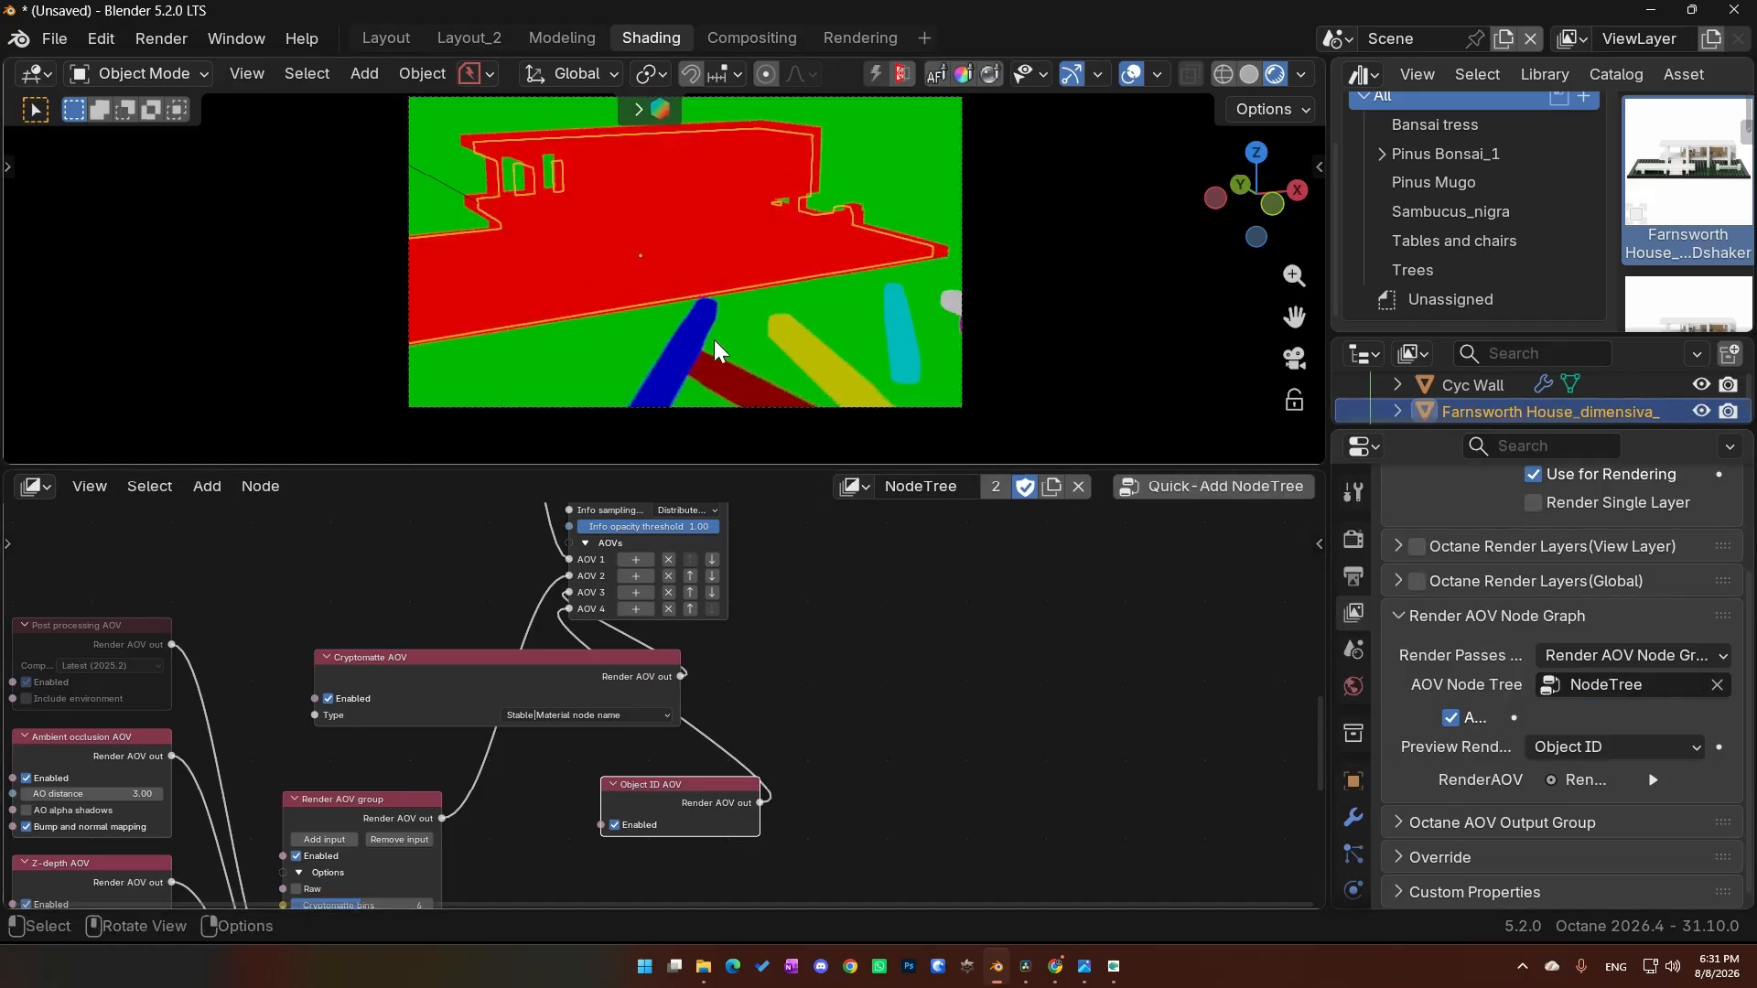
Step: Switch the viewport to solid shading and render the current frame as a final image
left_click(1249, 73)
left_click(1354, 575)
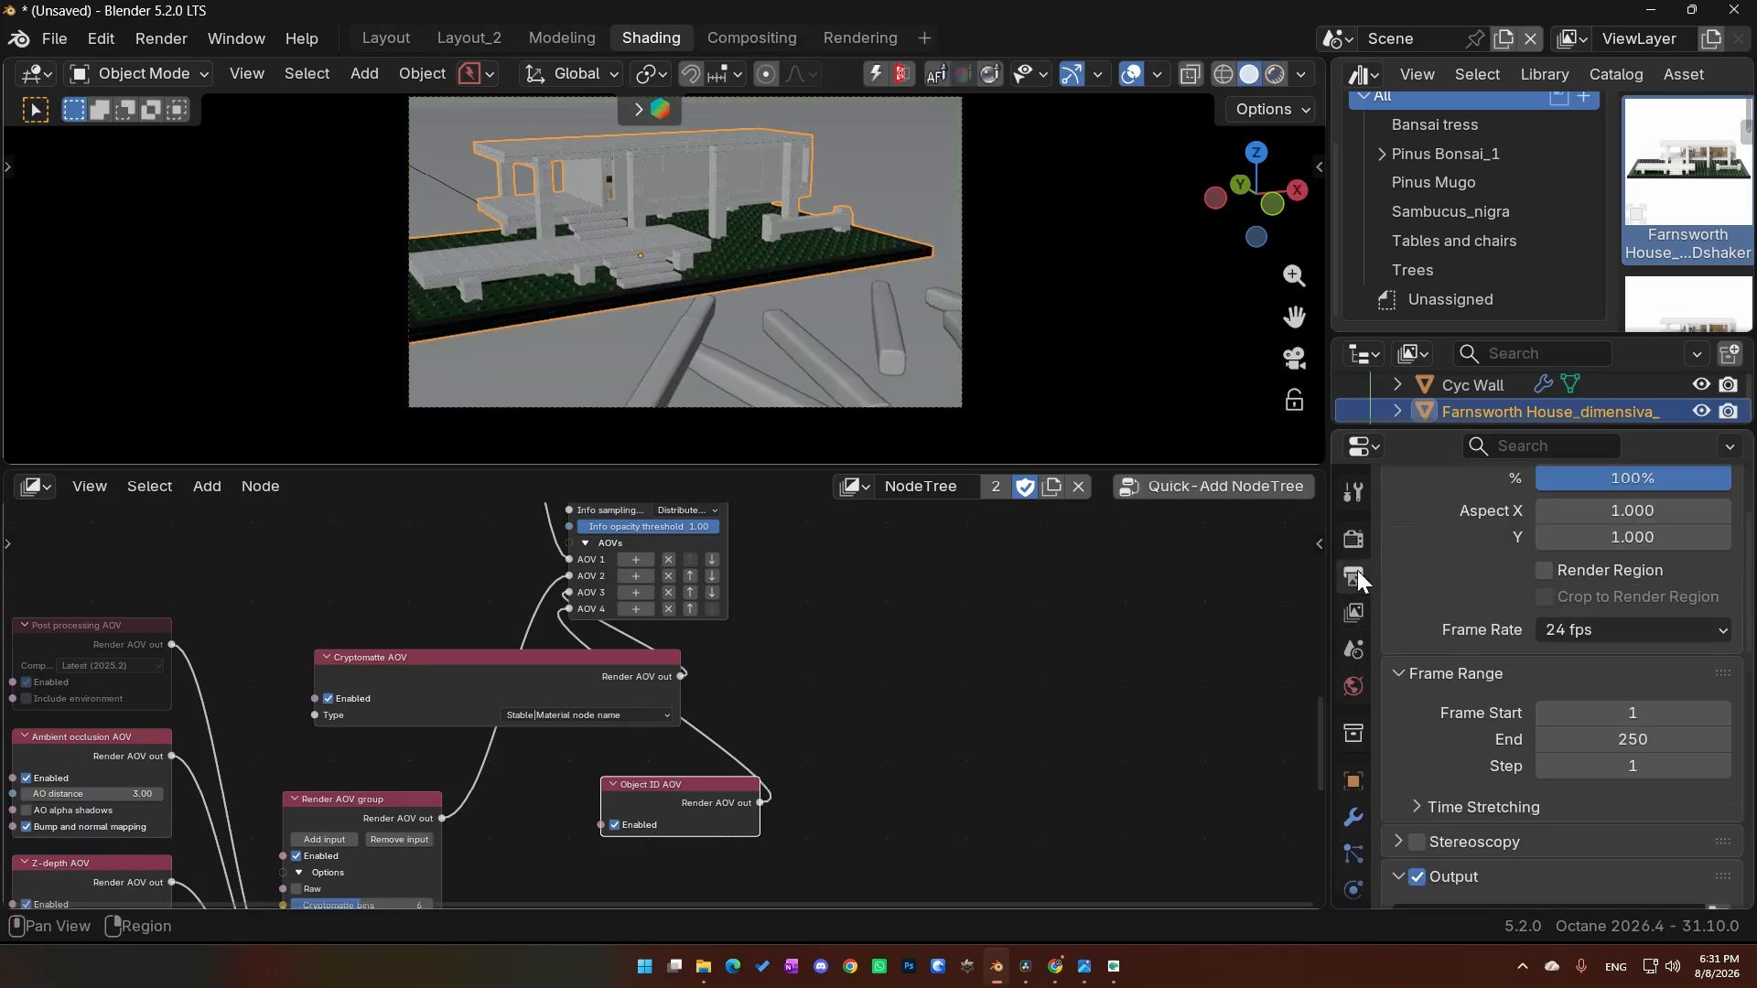
left_click(1353, 541)
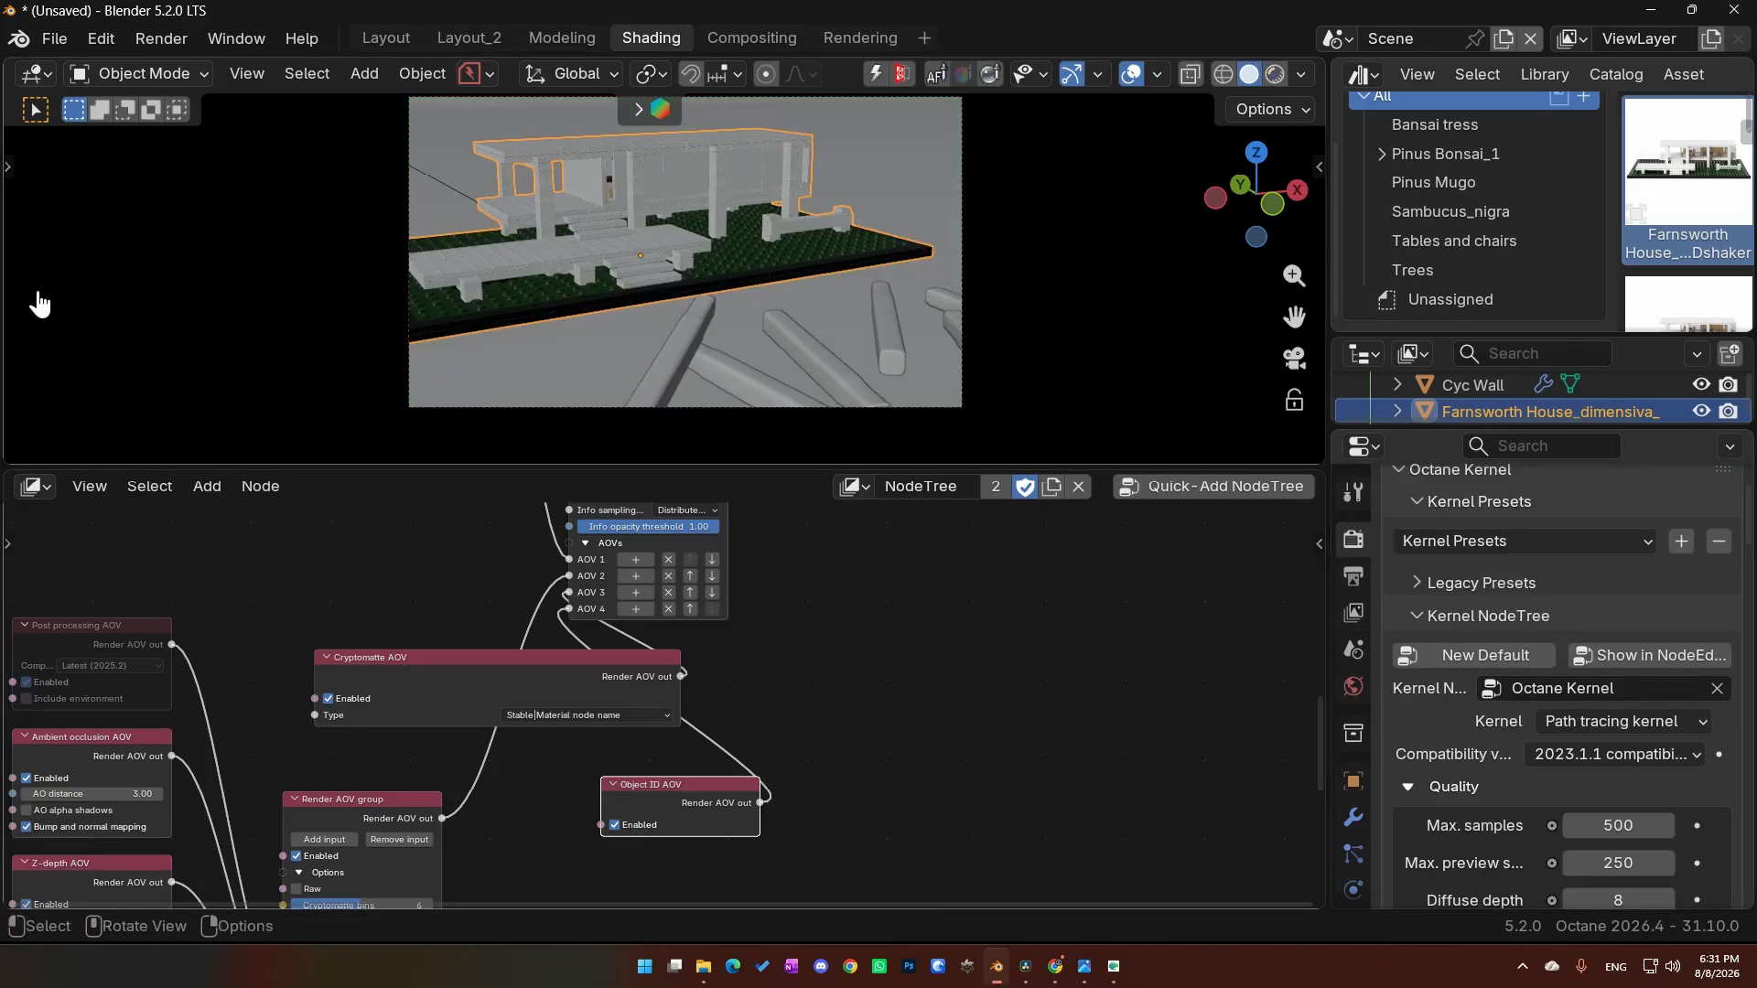
key("F12")
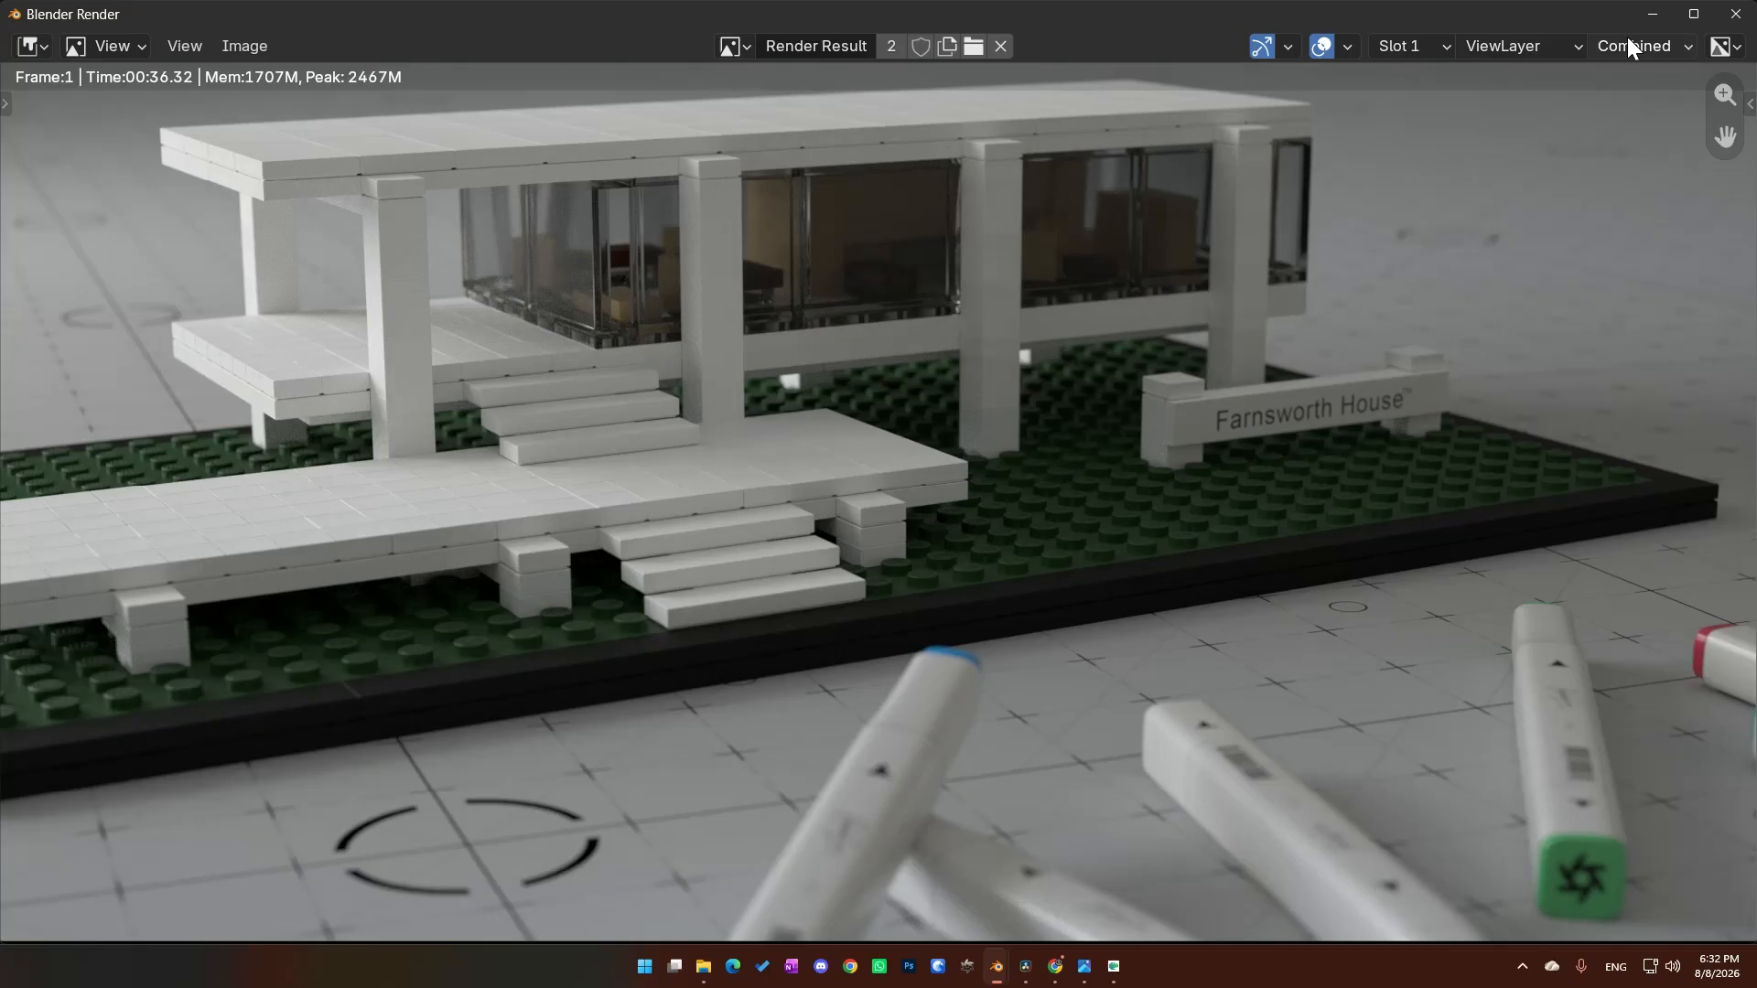
Step: Display the ObjectID pass of the render result and examine the edges of the markers up close
left_click(1627, 41)
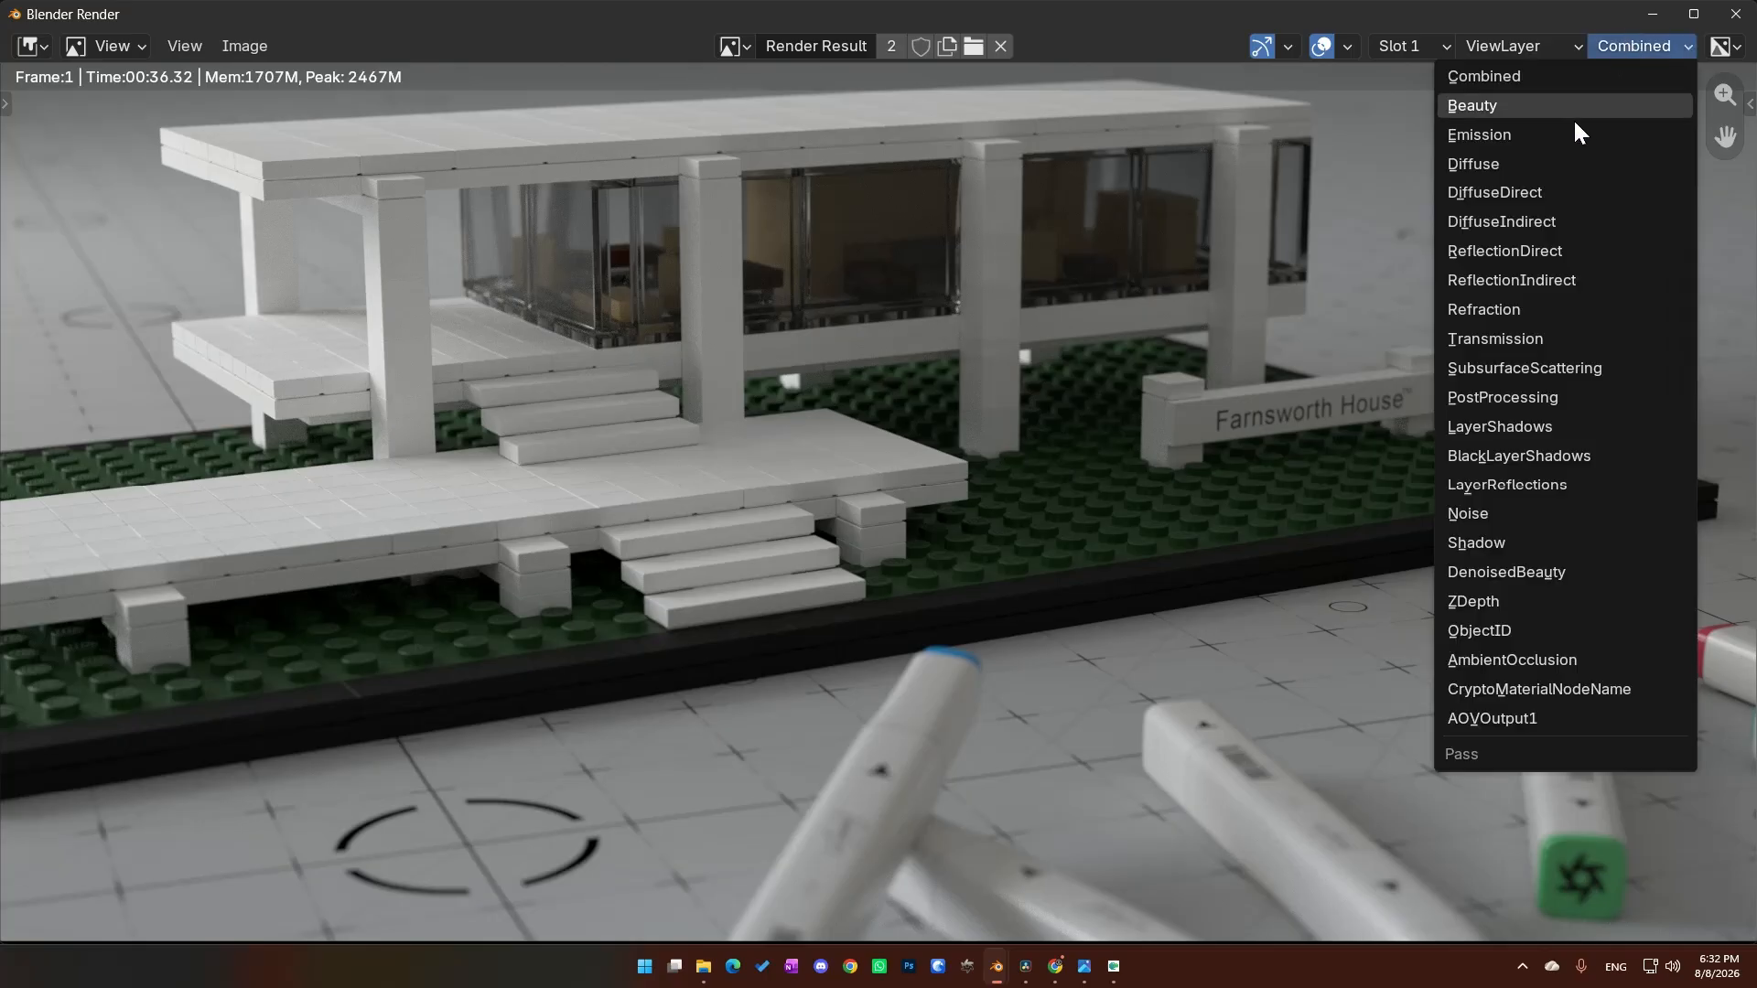
left_click(1490, 631)
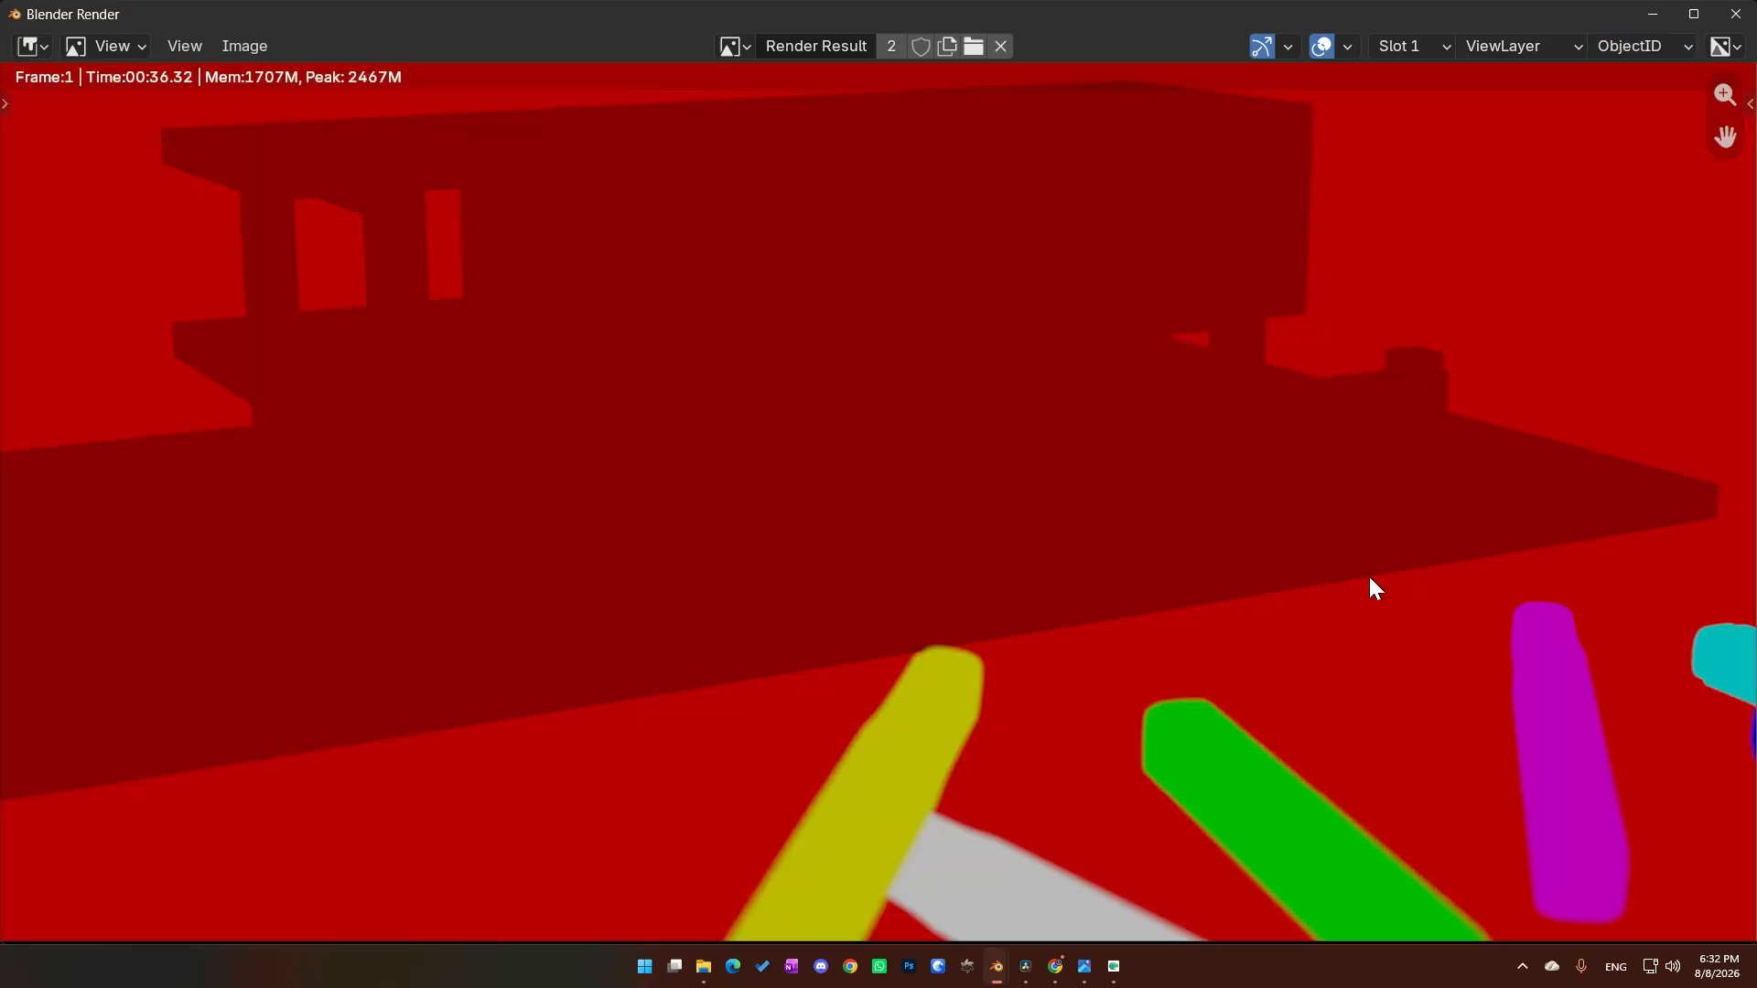
middle_click_drag(1056, 674, 957, 430)
scroll(952, 471, "up", 4)
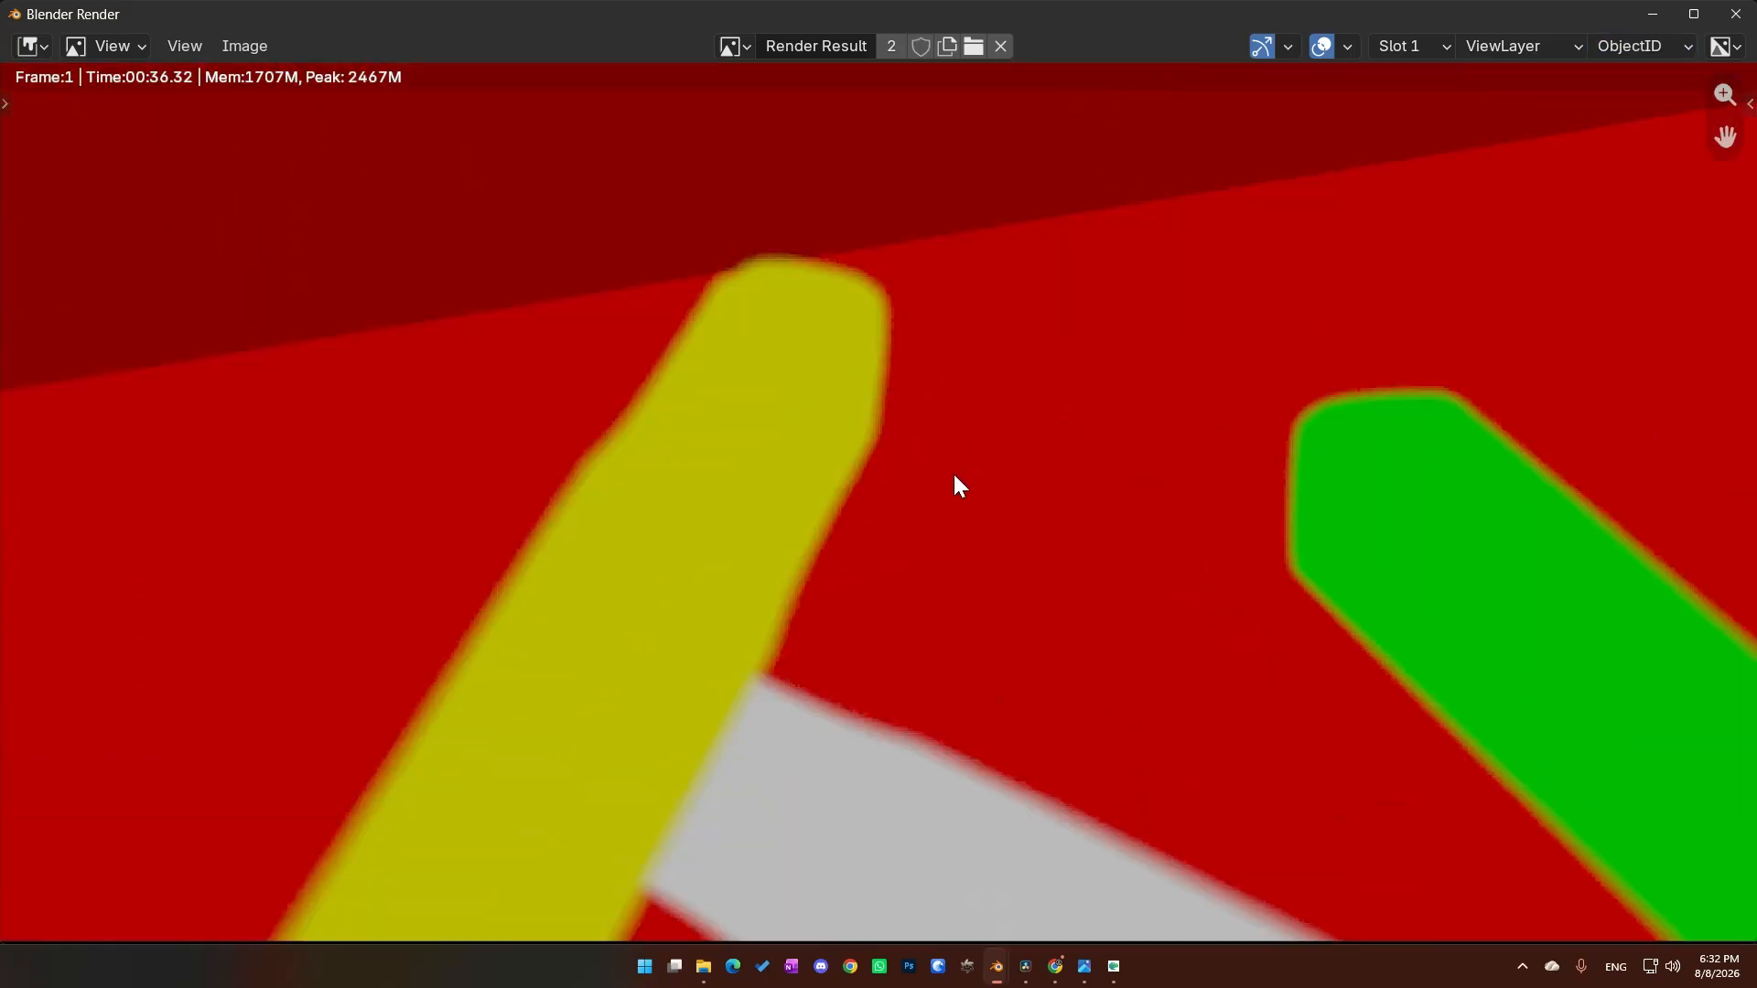
scroll(1274, 515, "down", 6)
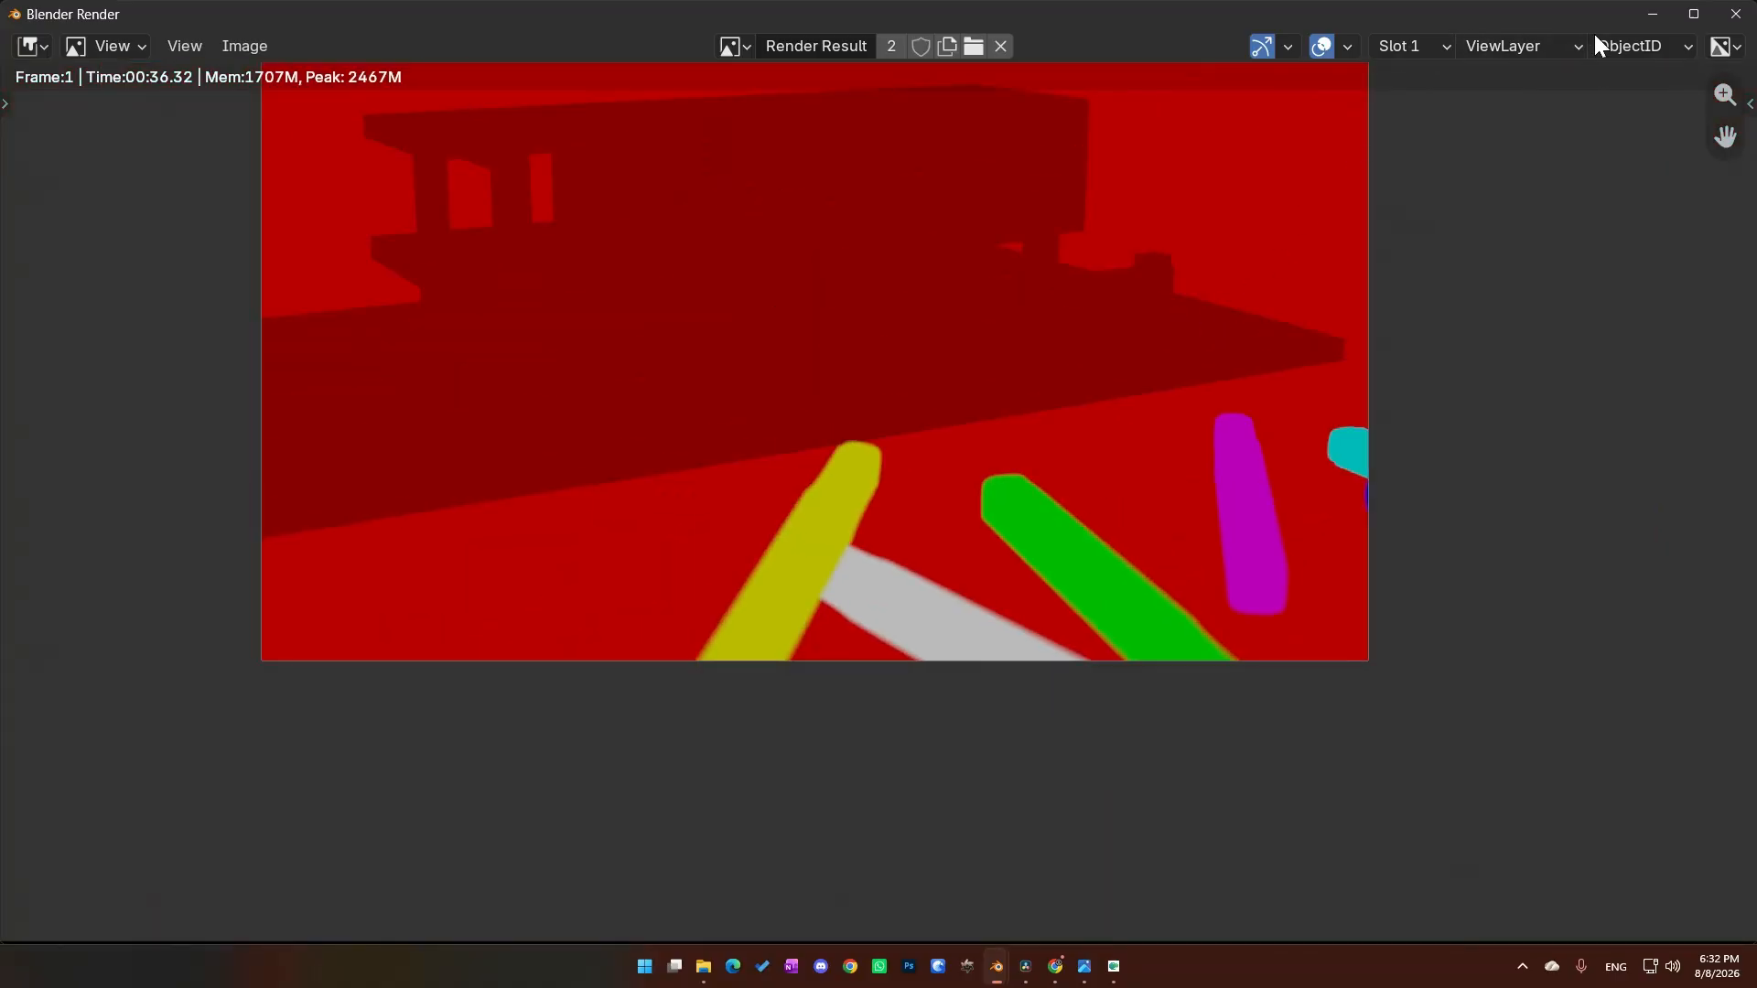
Step: Display the CryptoMaterialNodeName pass and inspect the blurred tip of the marker in front of the house up close
left_click(1614, 47)
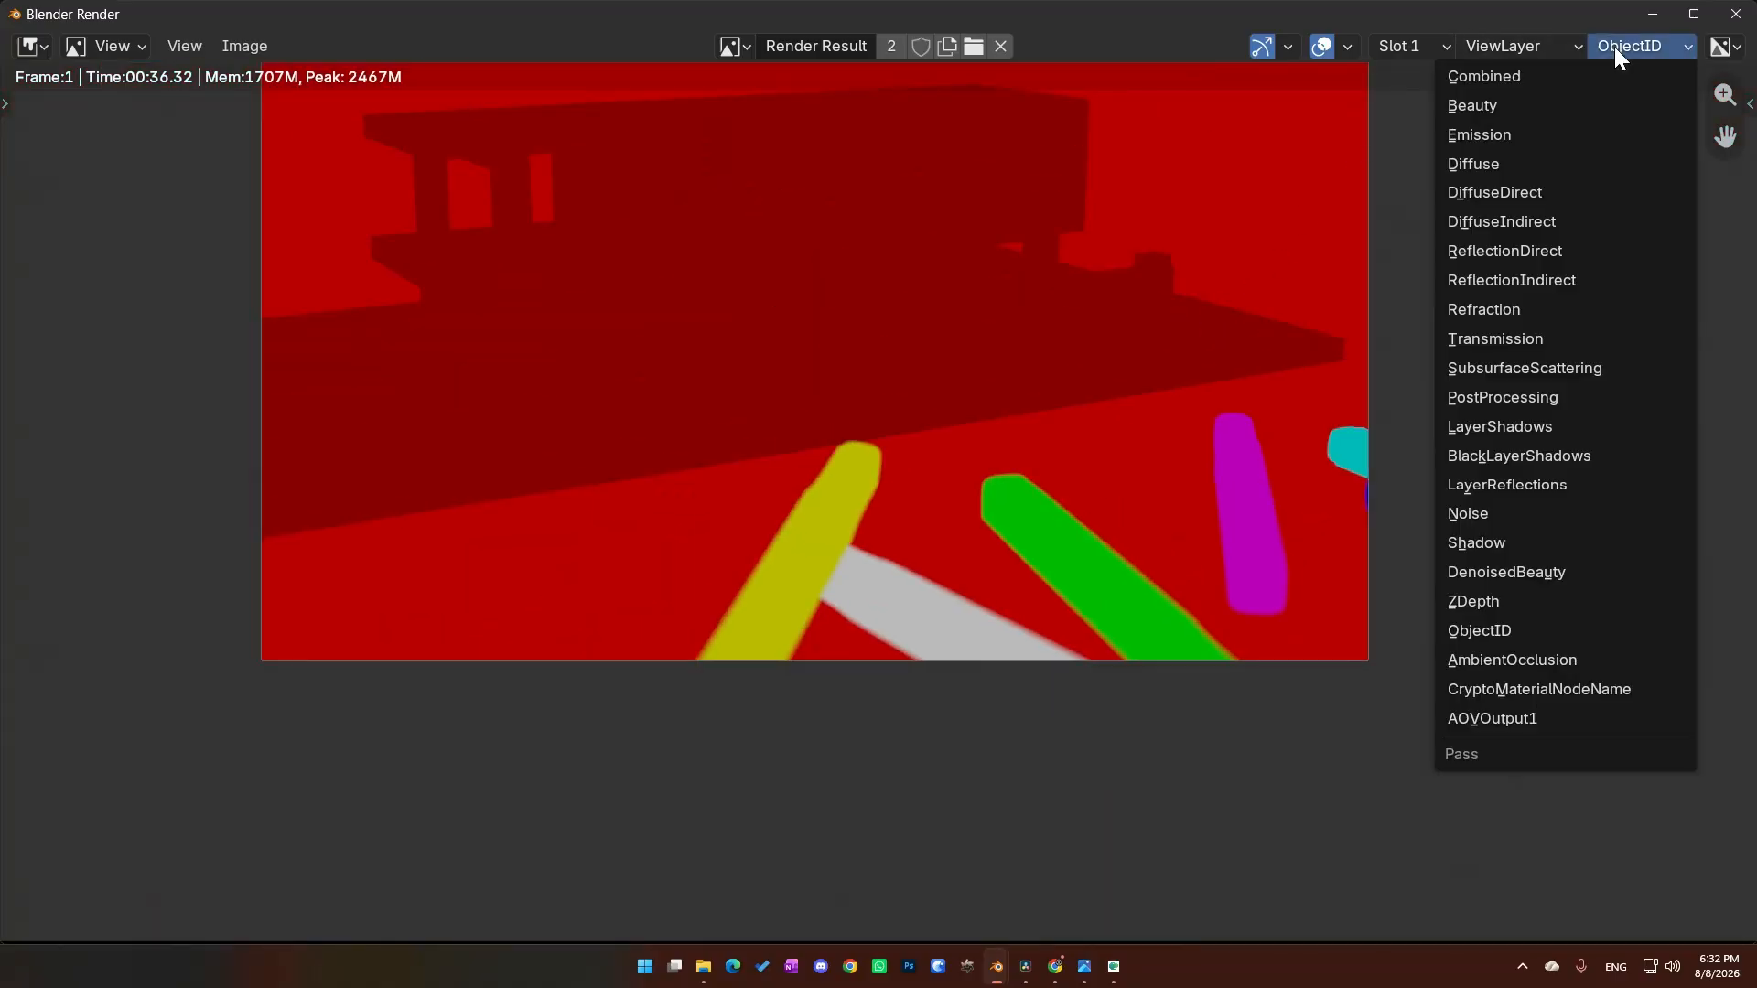
left_click(1501, 683)
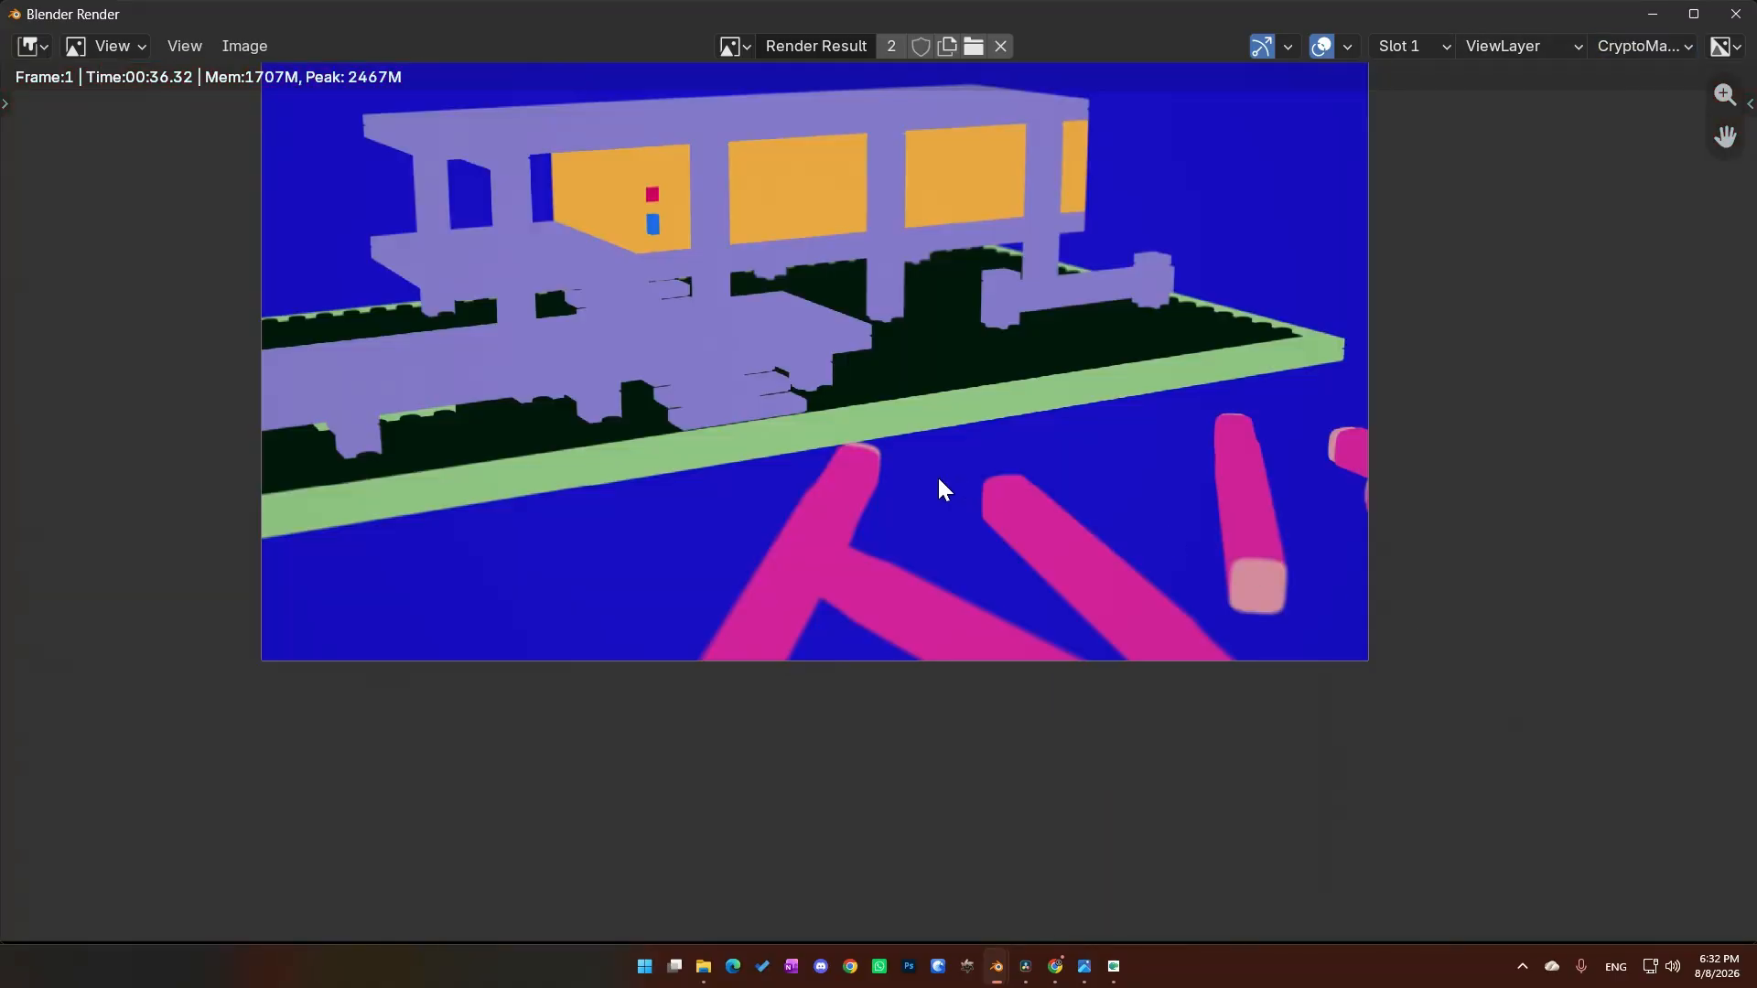
scroll(941, 486, "up", 6)
scroll(1339, 459, "up", 1)
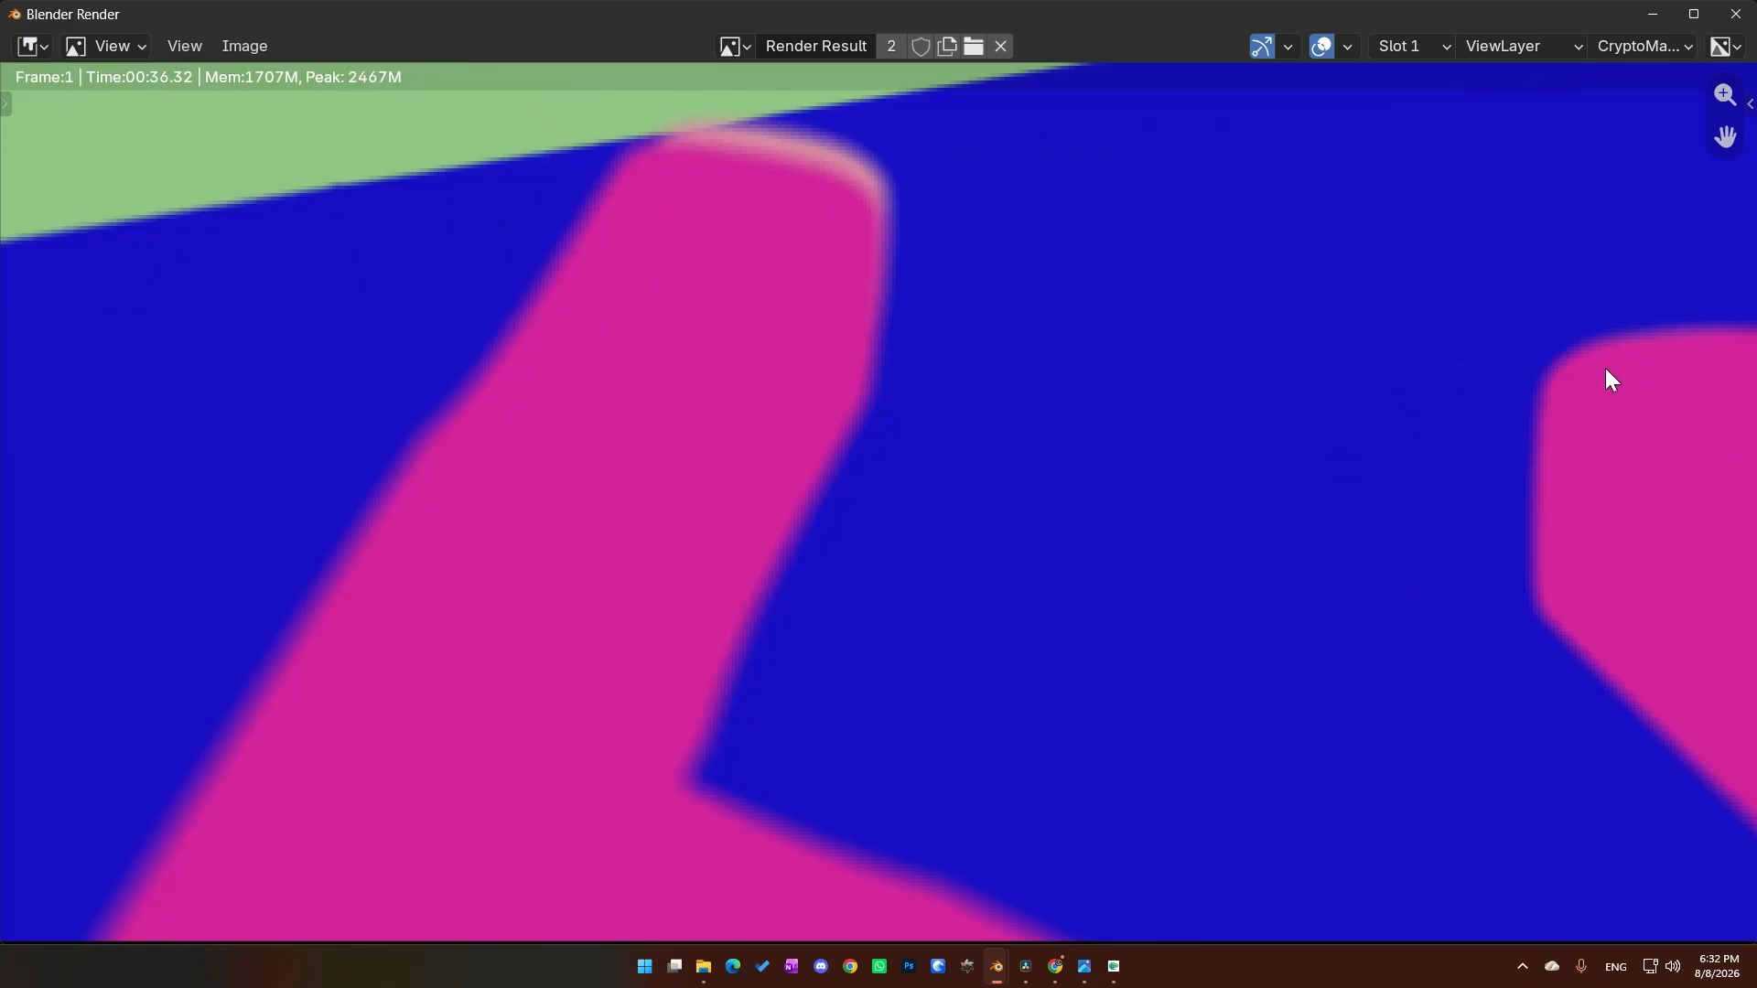
middle_click_drag(719, 251, 700, 375)
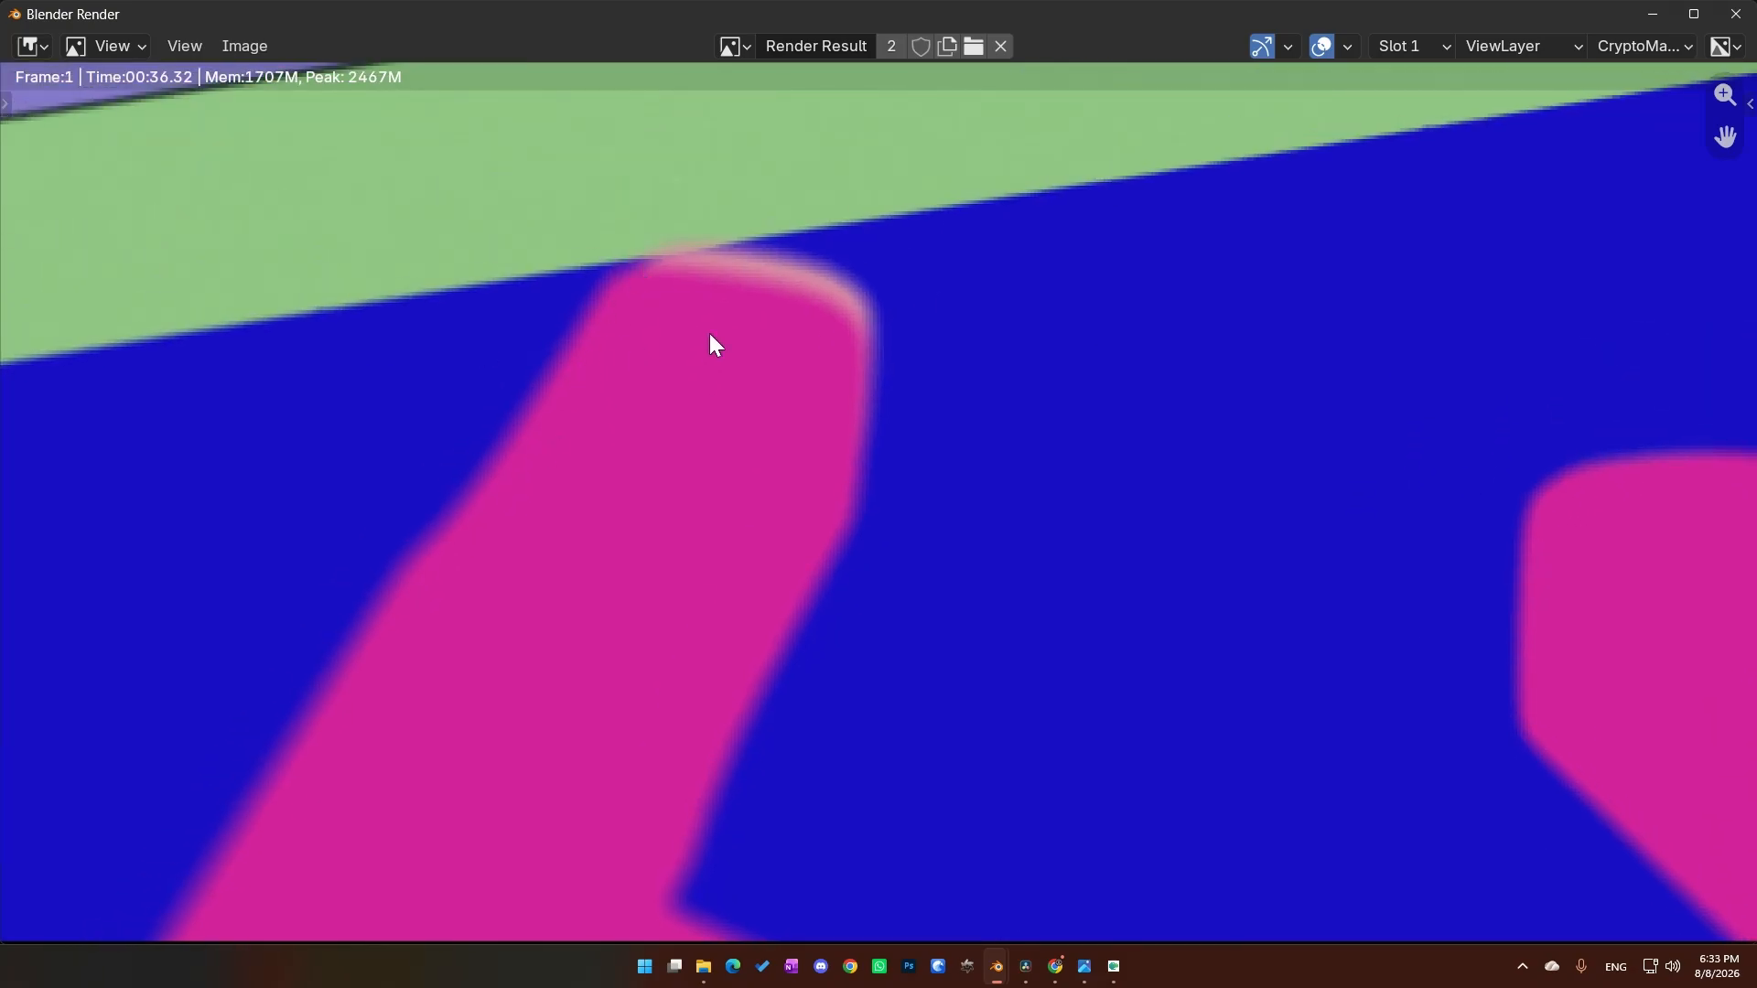
Step: Return to the ObjectID pass and compare the edge quality around the two front markers
left_click(1661, 43)
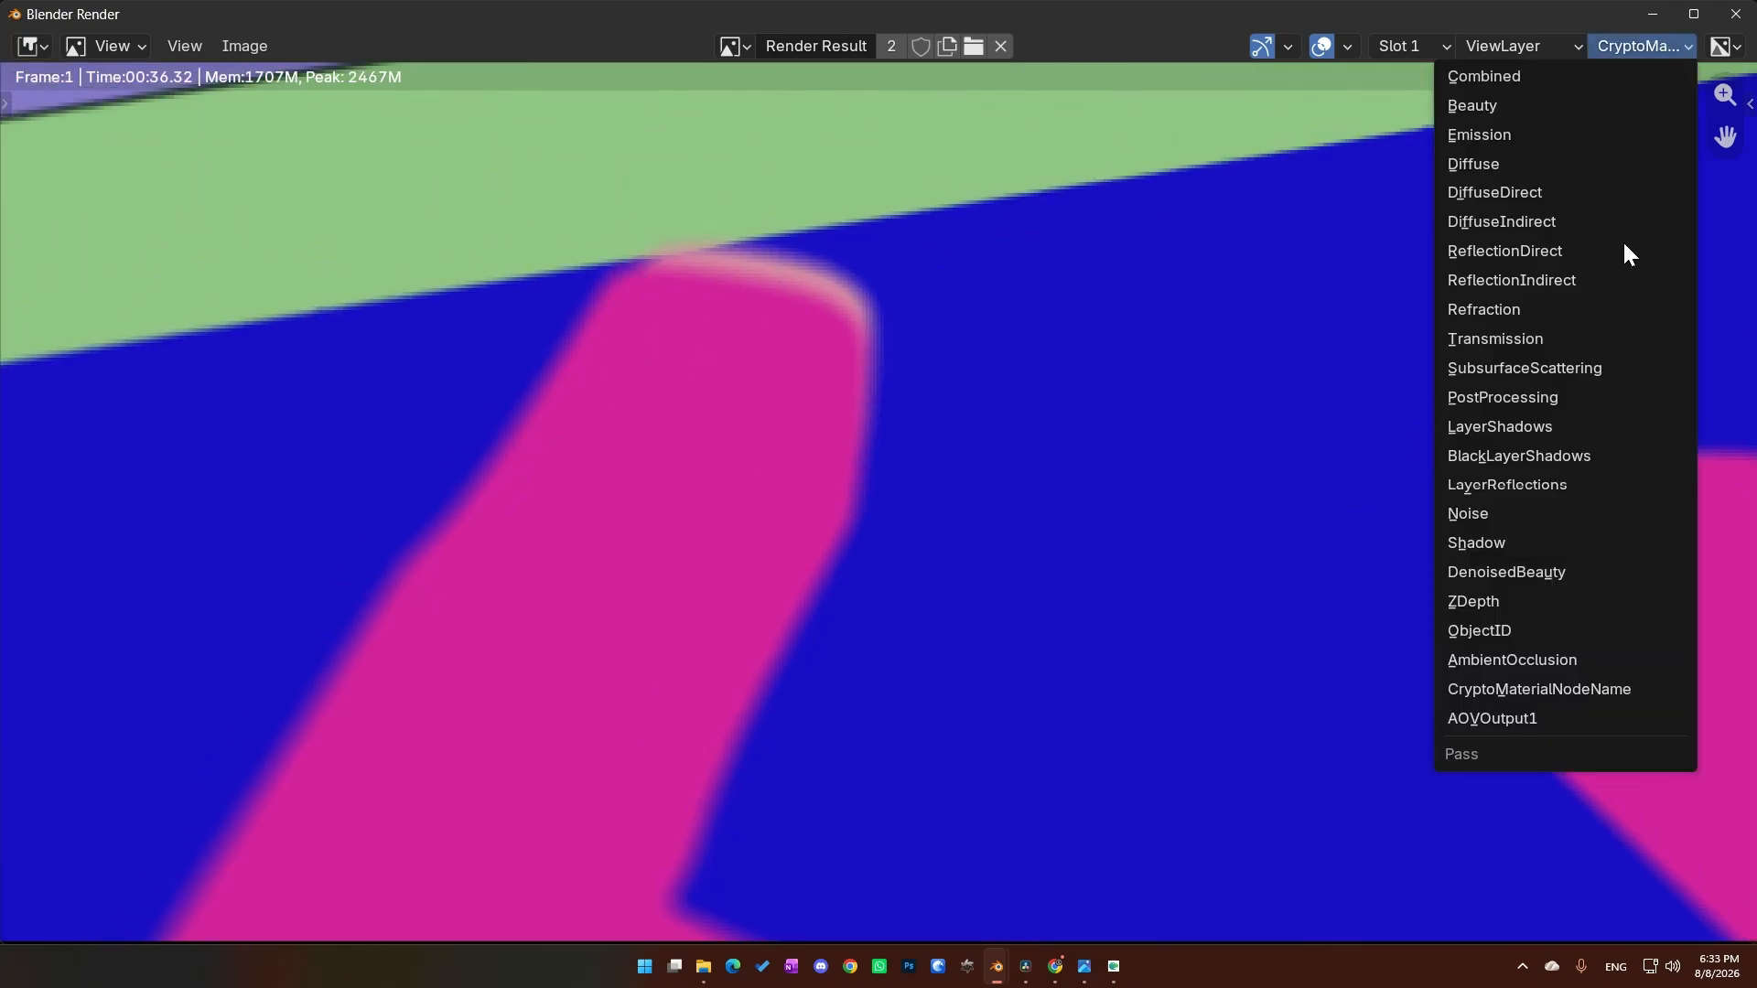
left_click(1499, 632)
scroll(711, 393, "down", 3)
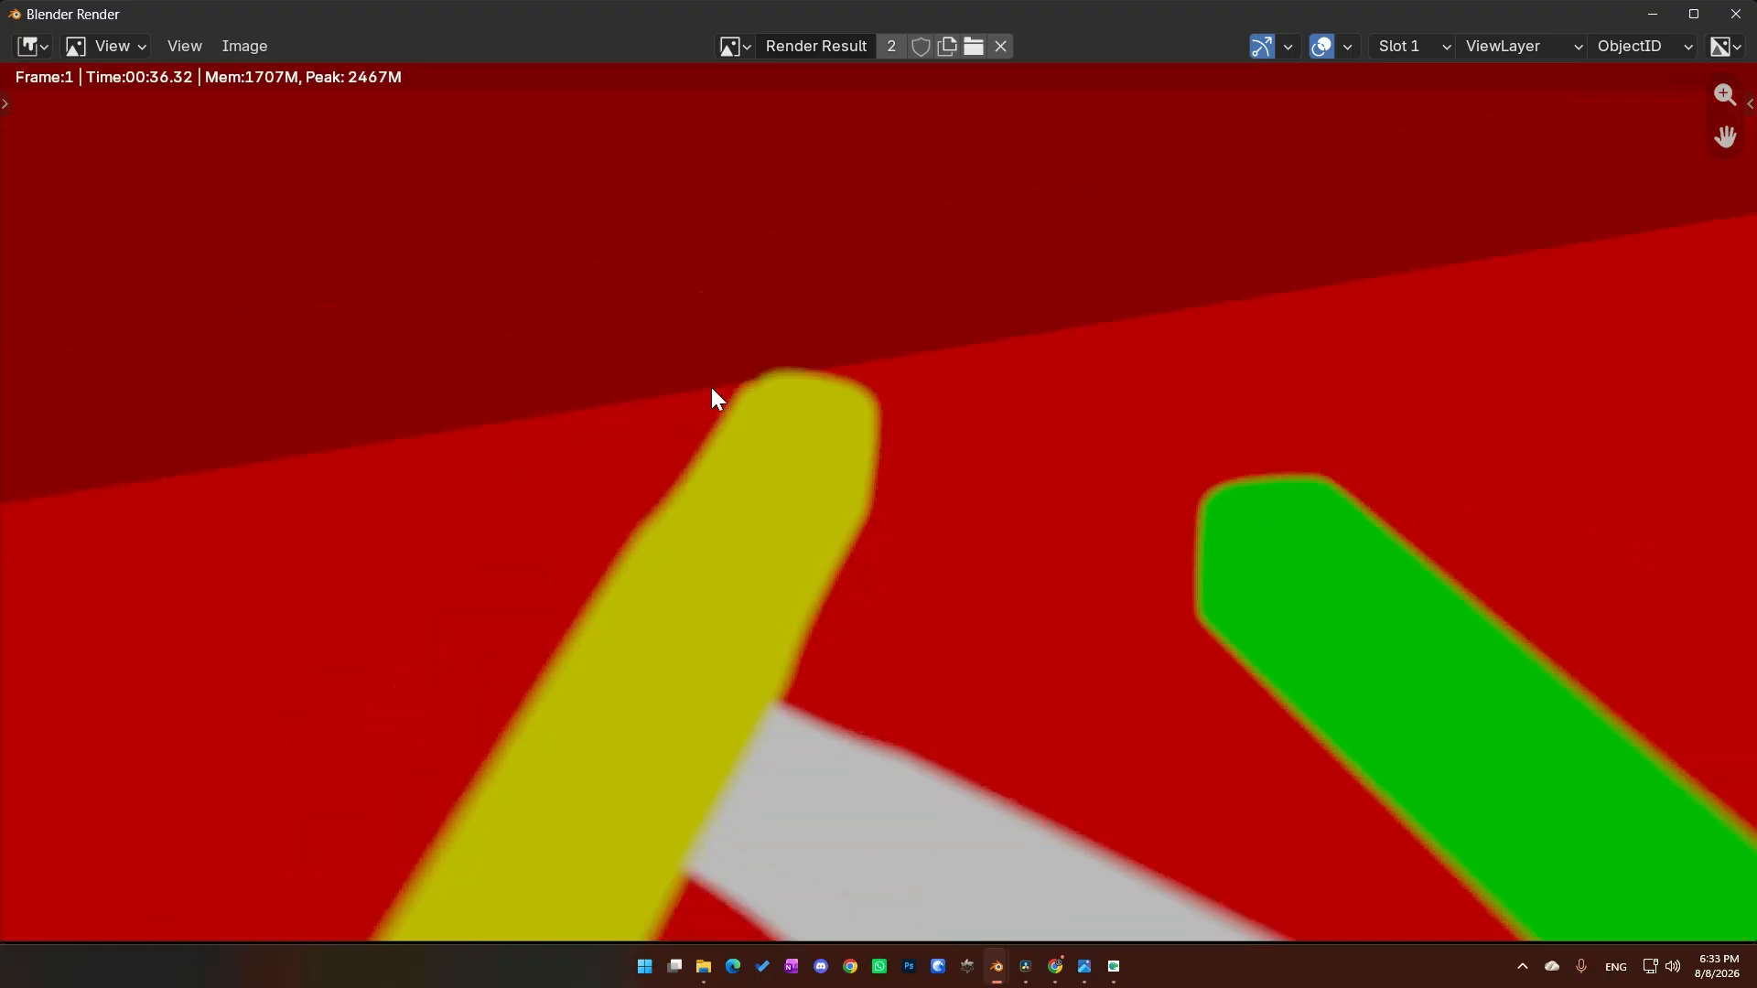
scroll(1221, 567, "up", 2)
scroll(1441, 540, "up", 1)
middle_click_drag(1442, 539, 1003, 462)
scroll(1003, 462, "up", 2)
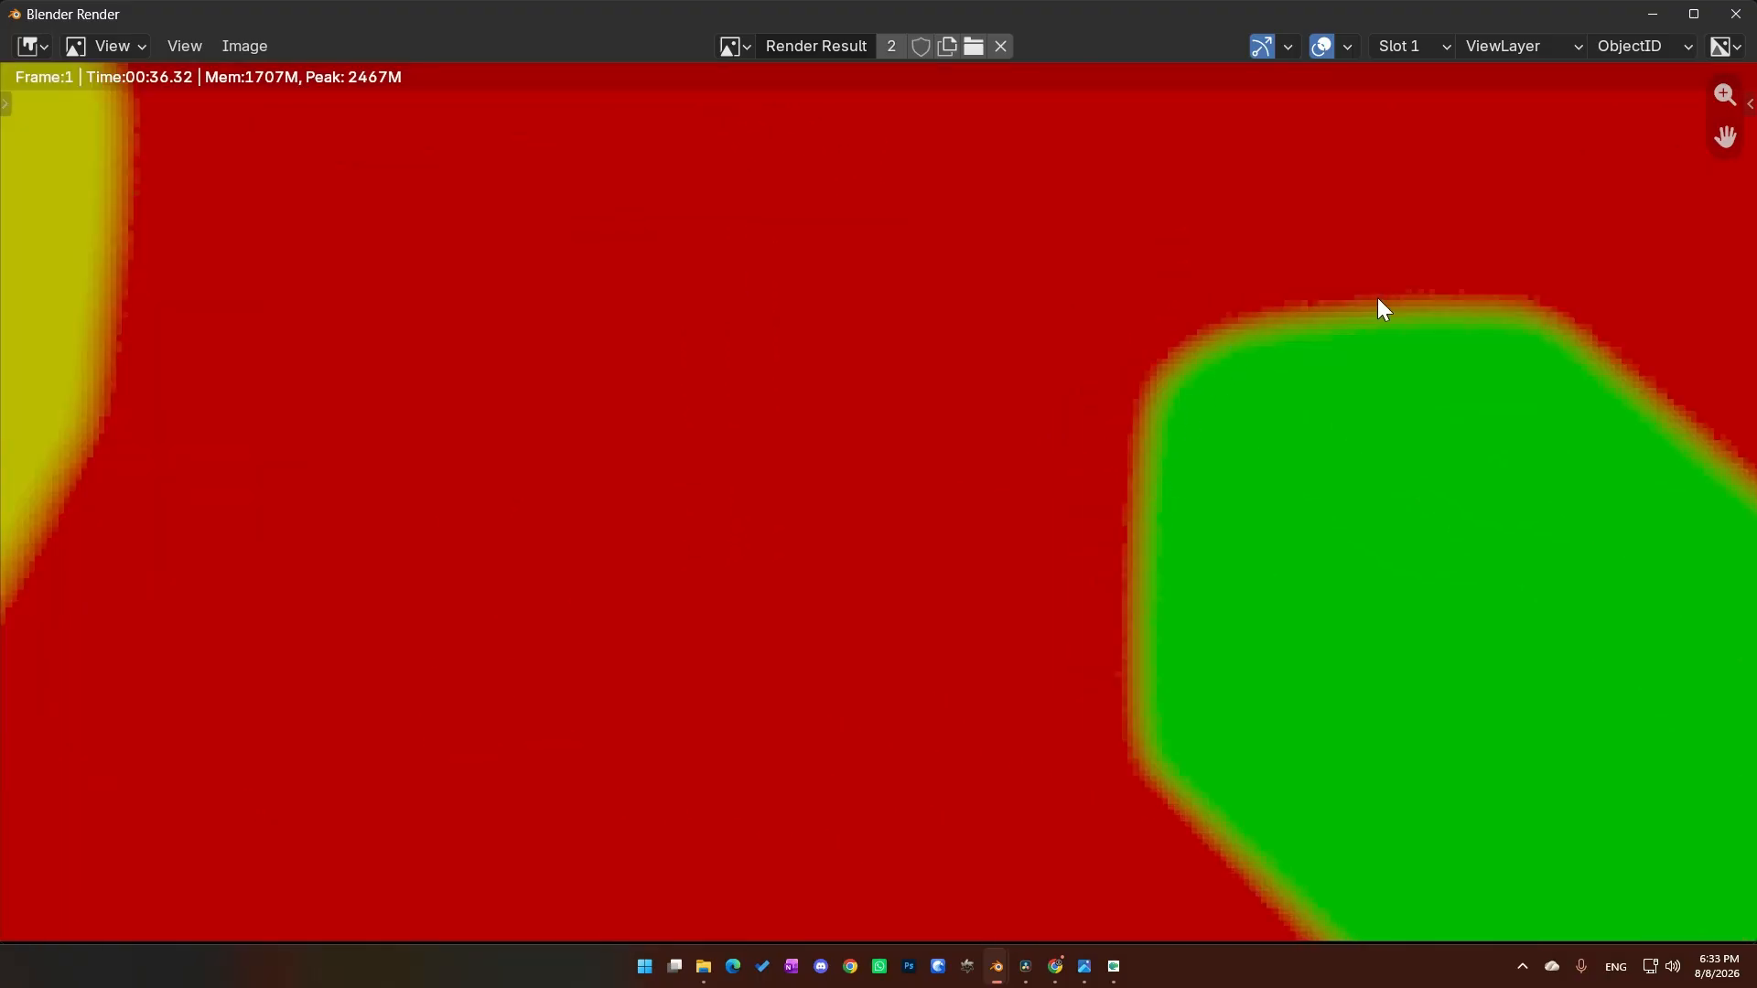
scroll(1243, 346, "down", 5)
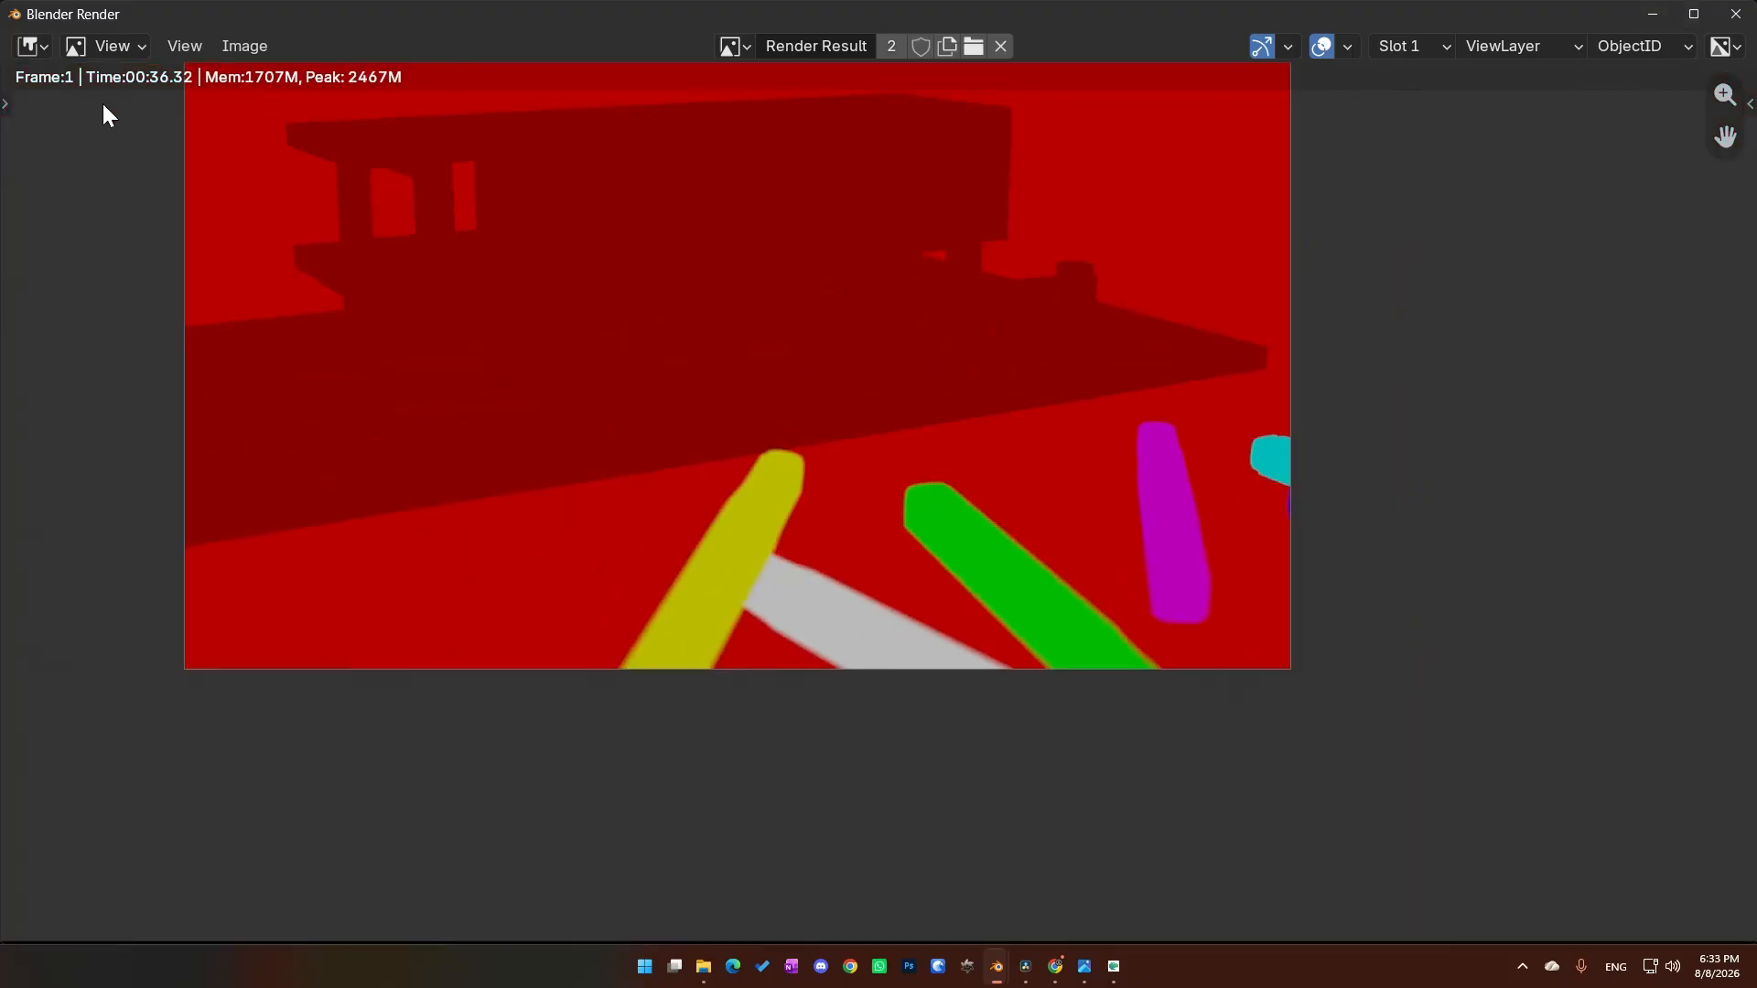
Step: Switch to DaVinci Resolve, place FileName_cry test_ViewLayer_001.exr on Video 1 at the playhead and open the clip in Fusion
key("alt+Tab")
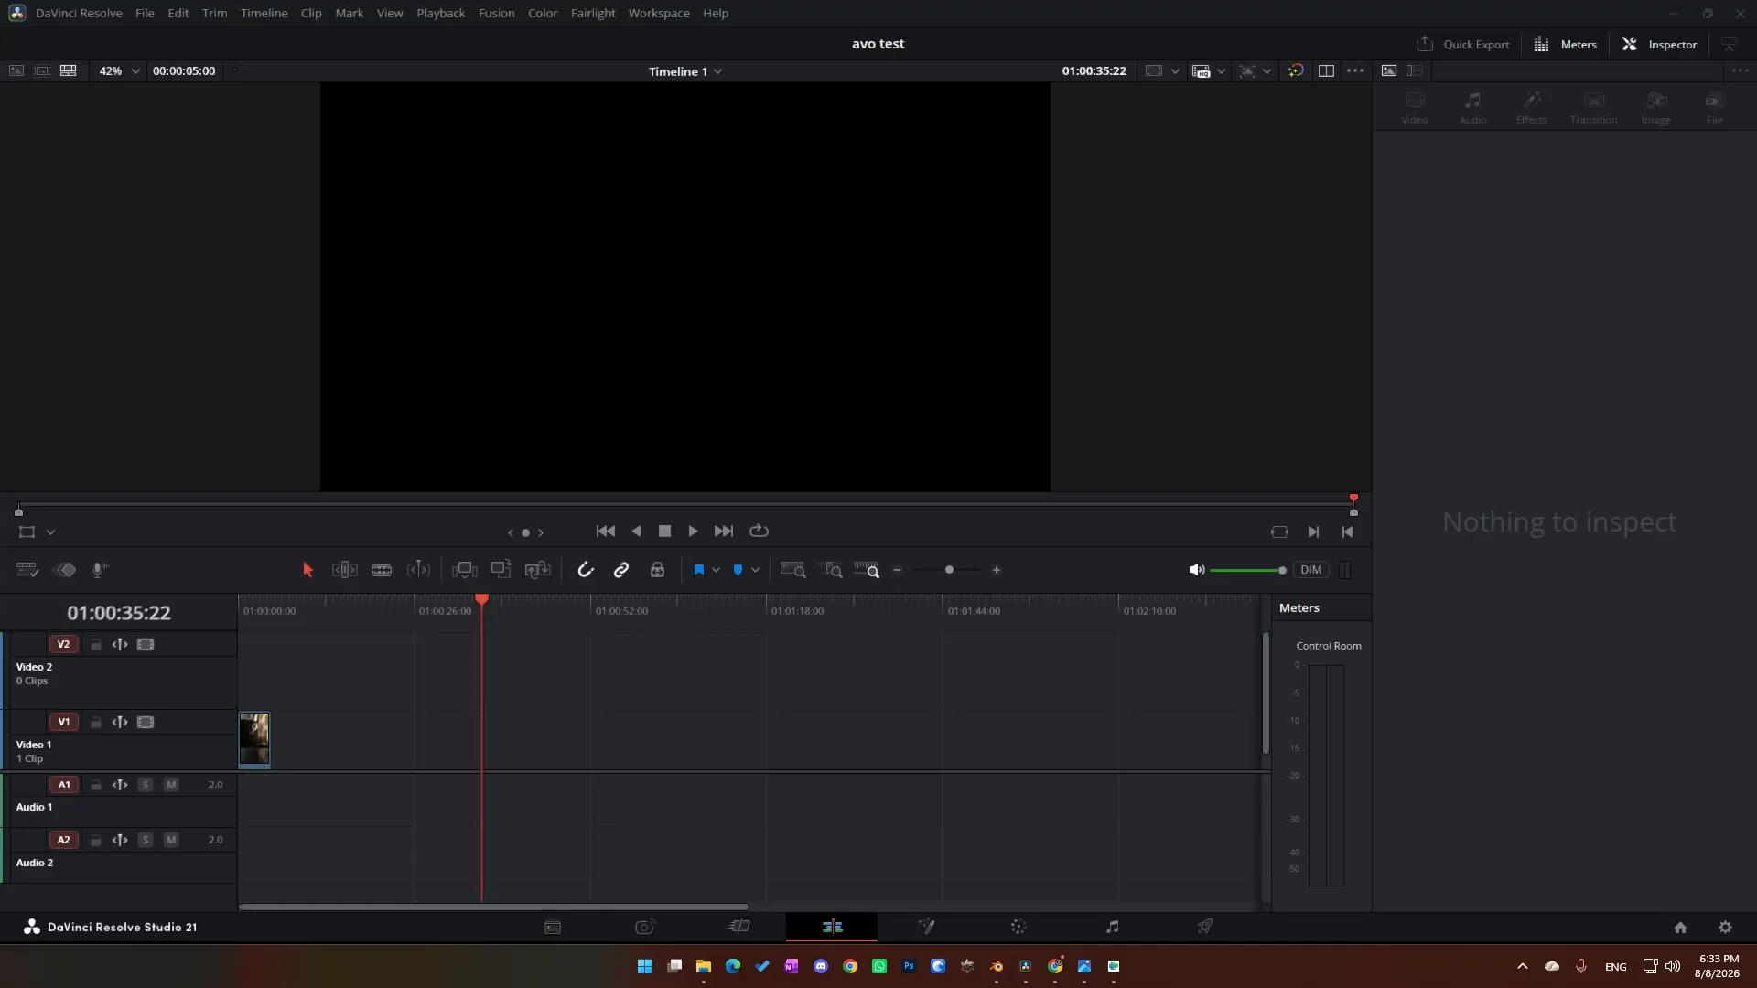
left_click_drag(87, 599, 469, 762)
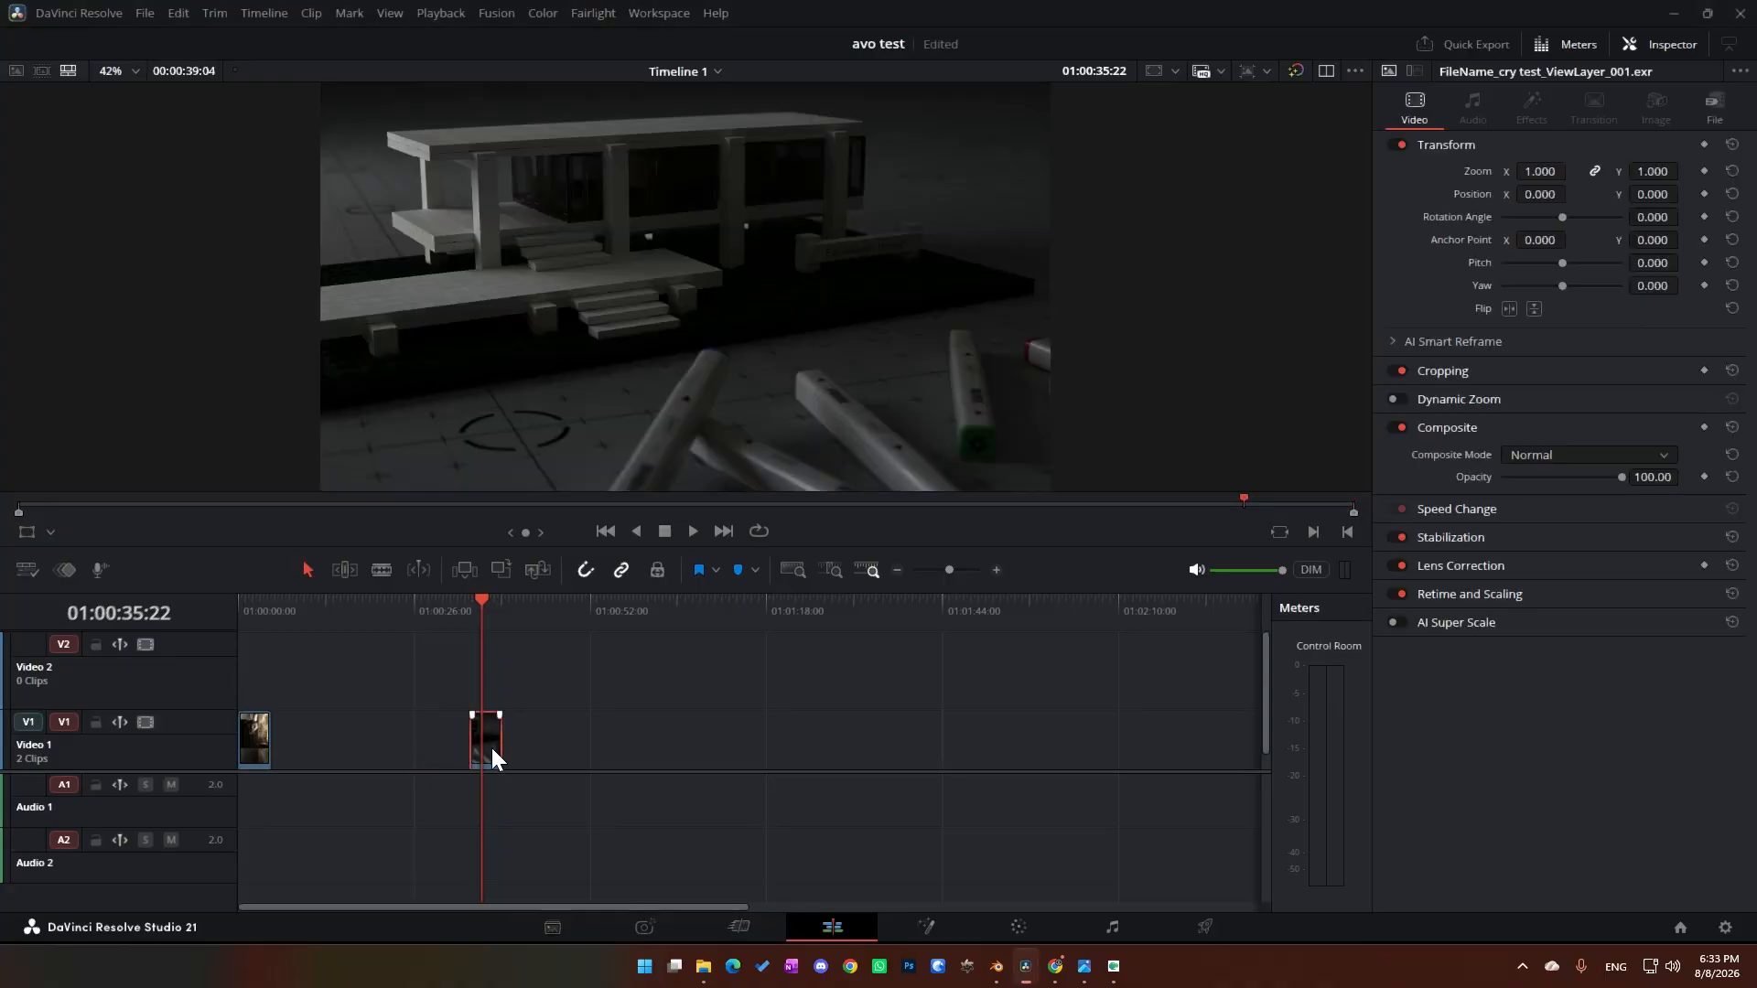
left_click(922, 922)
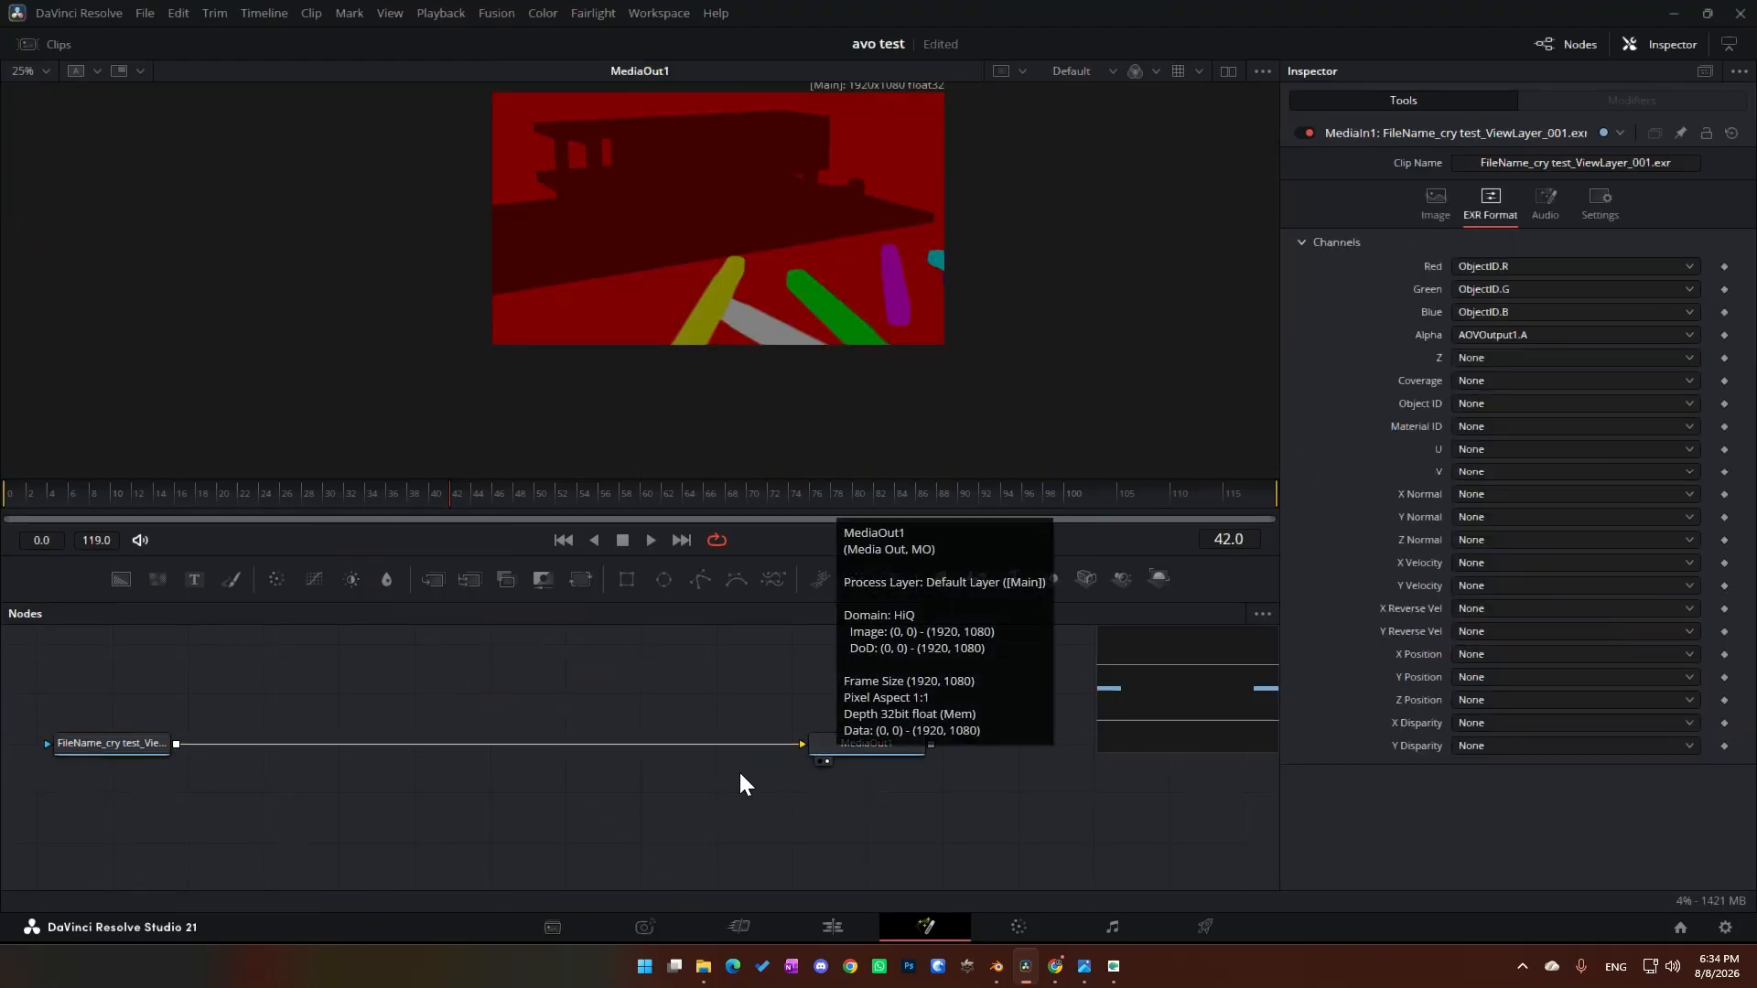
Step: Disconnect the EXR clip from MediaOut1 and add a Cryptomatte node to the composition
left_click_drag(803, 745, 146, 746)
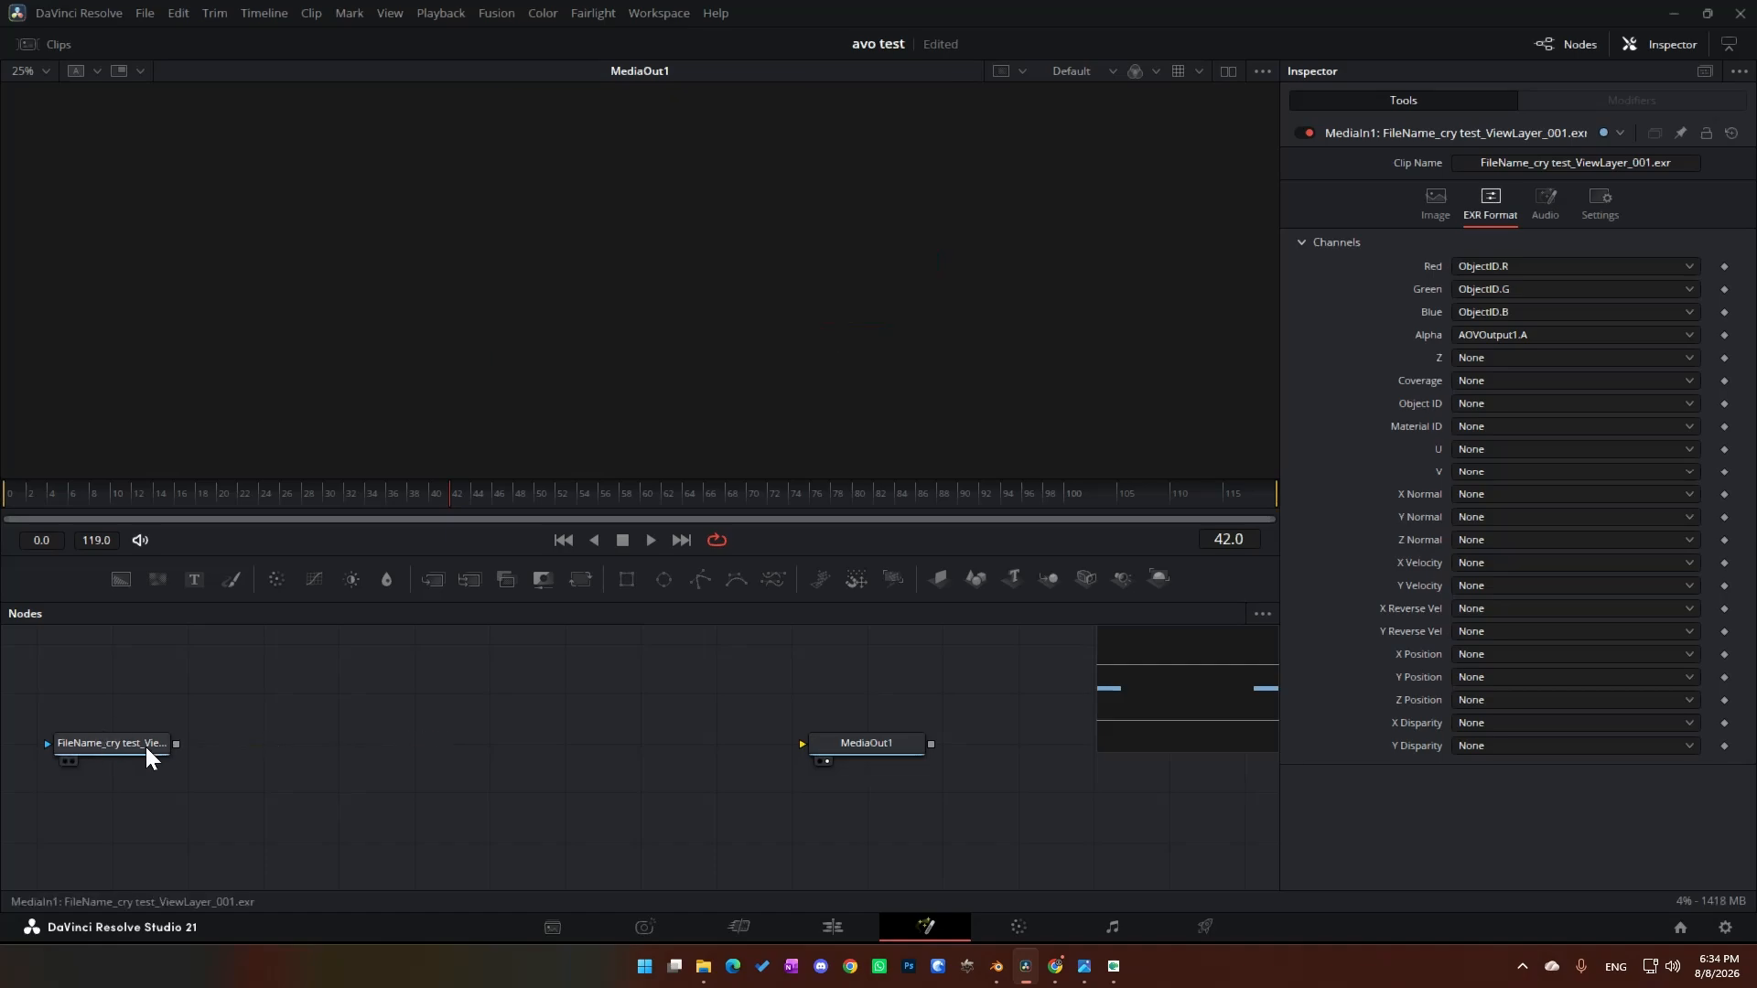
key("shift+space")
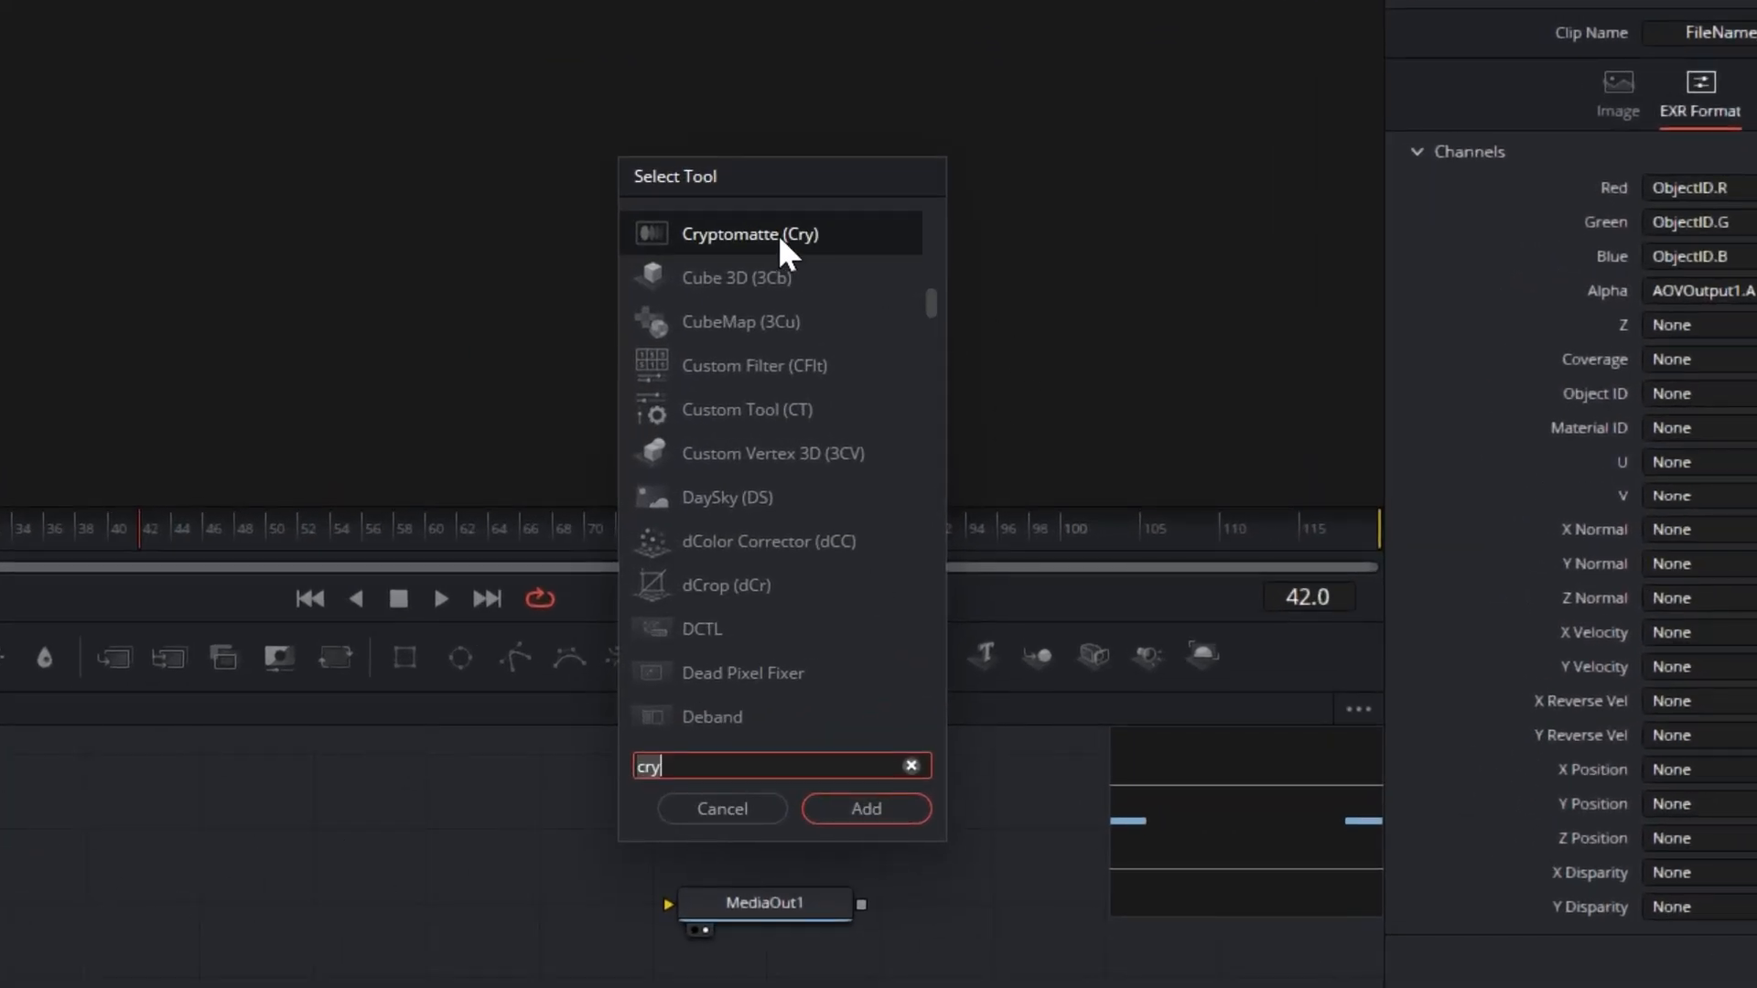
left_click(778, 234)
left_click(870, 814)
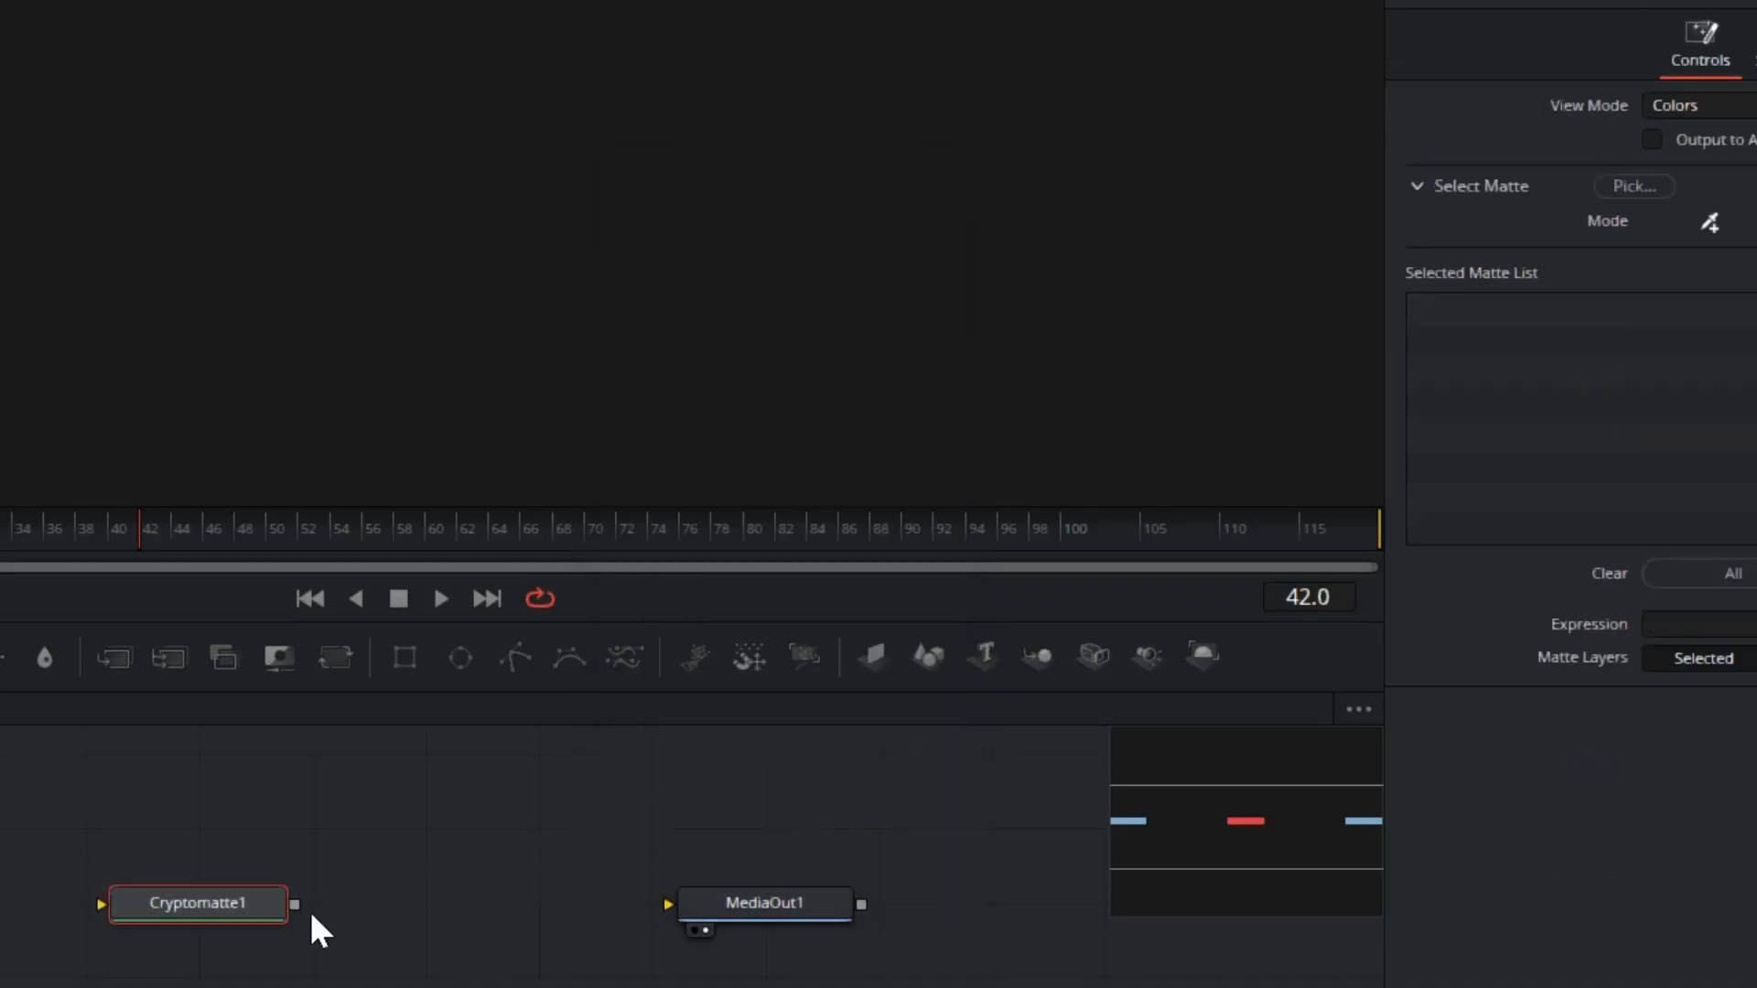
Step: Feed the EXR clip's output into the Cryptomatte node, leaving MediaOut1 disconnected, and select the Cryptomatte node
left_click_drag(219, 911, 849, 745)
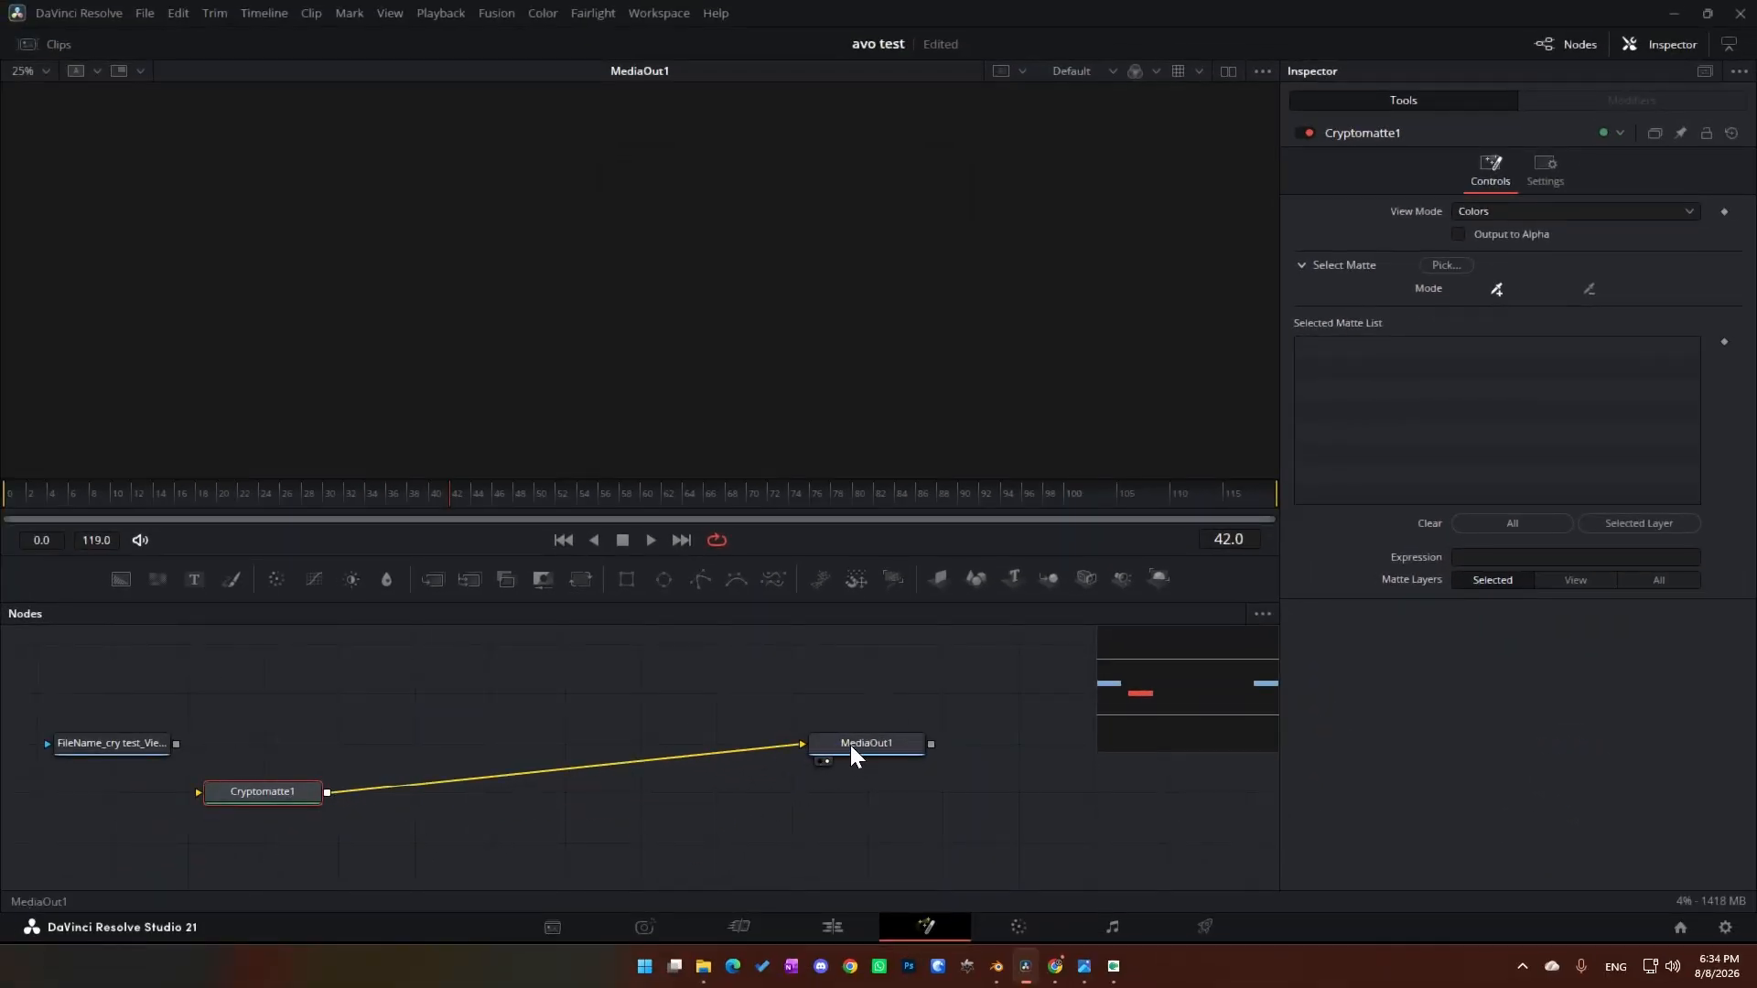
left_click(794, 743)
left_click(137, 741)
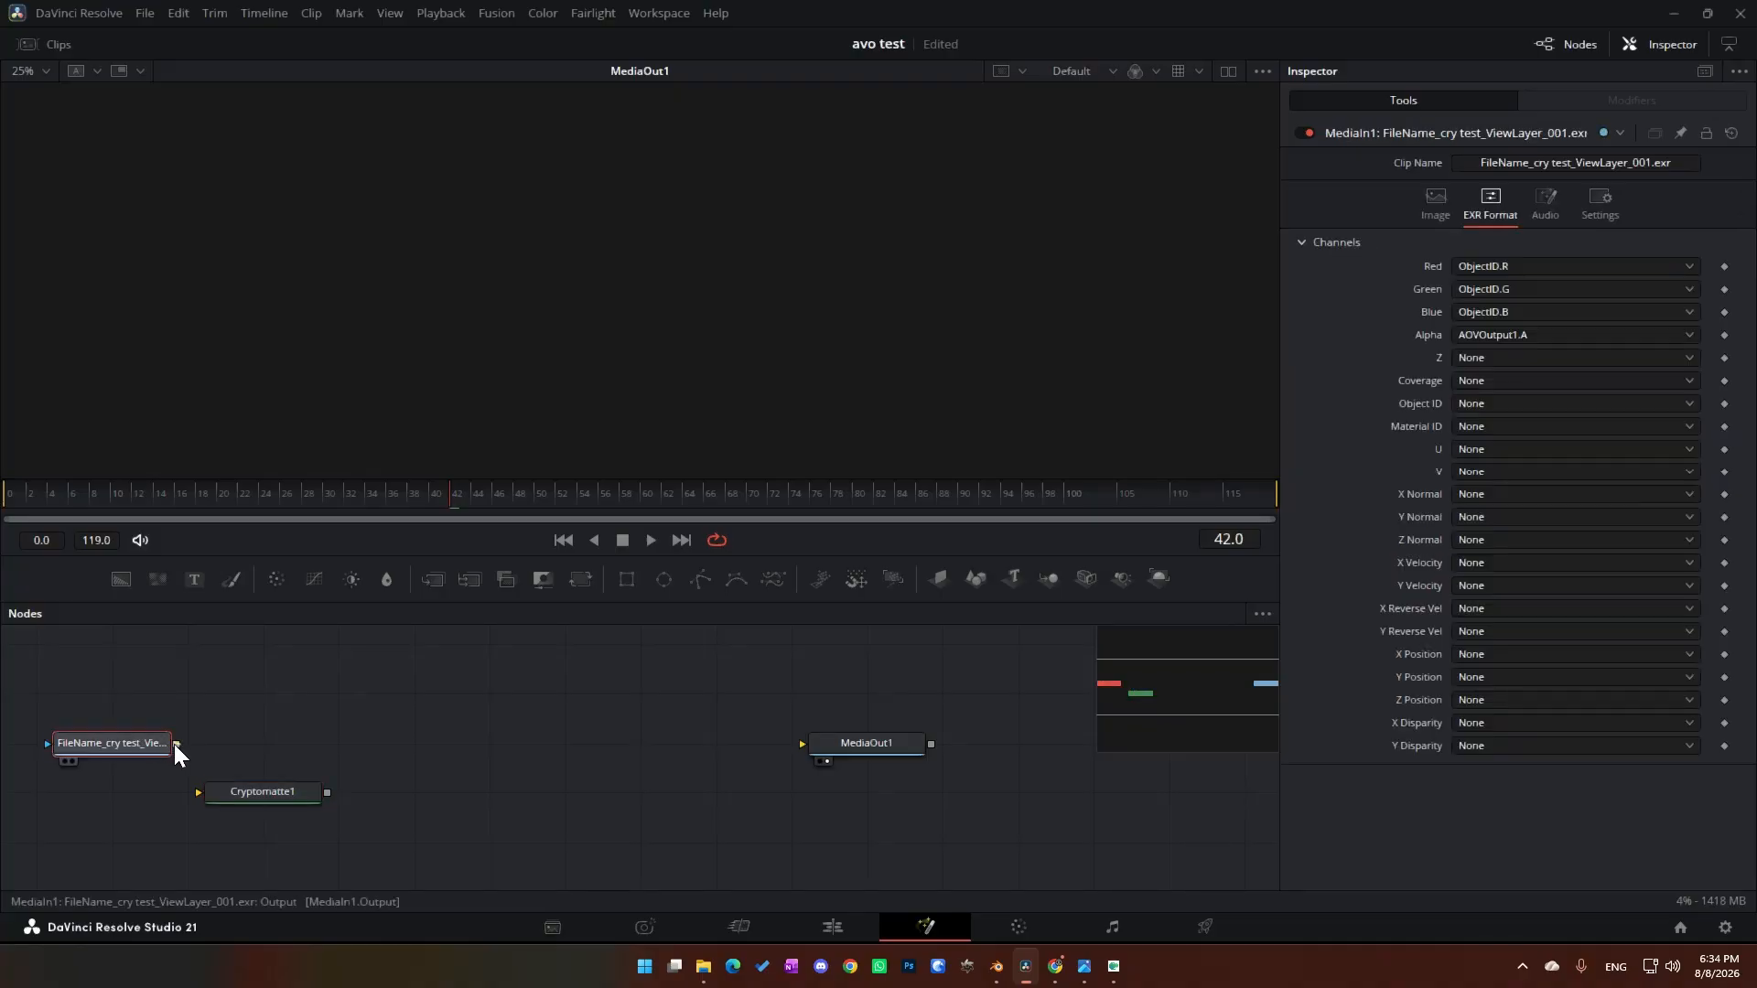
left_click_drag(174, 744, 224, 794)
left_click(265, 800)
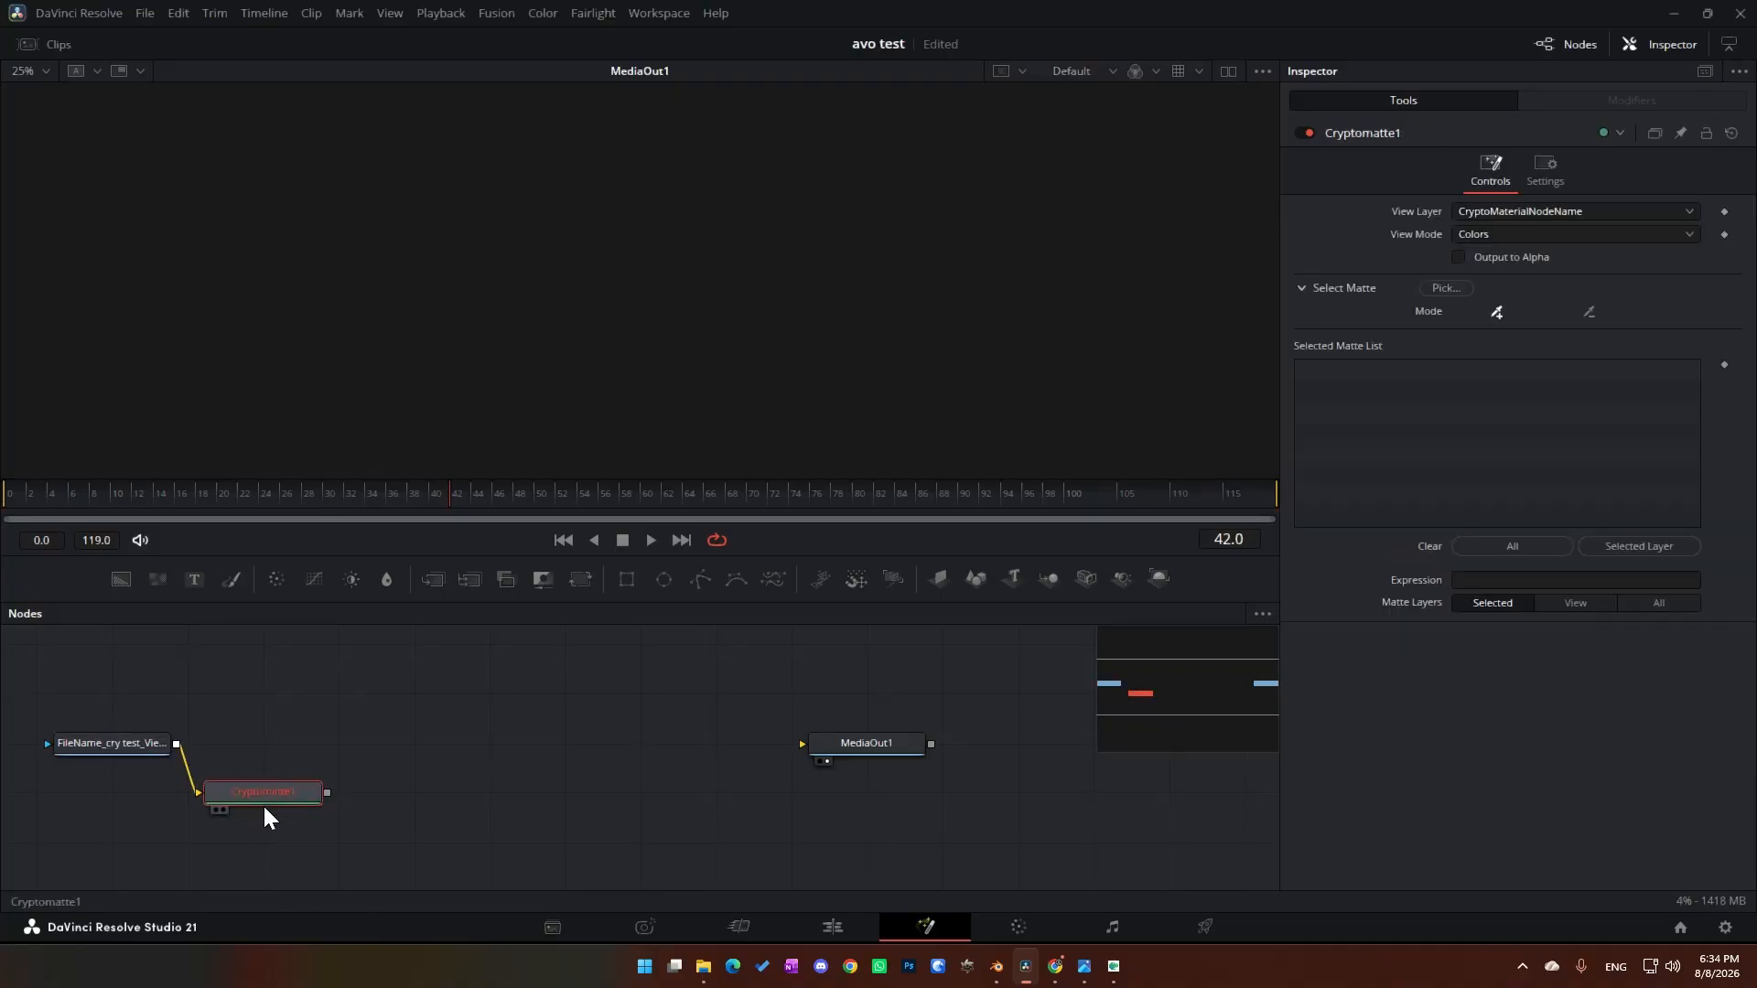
Step: In the clip's EXR channels, set Alpha to None and Red to CryptoMaterialNodeName00.R
left_click(127, 745)
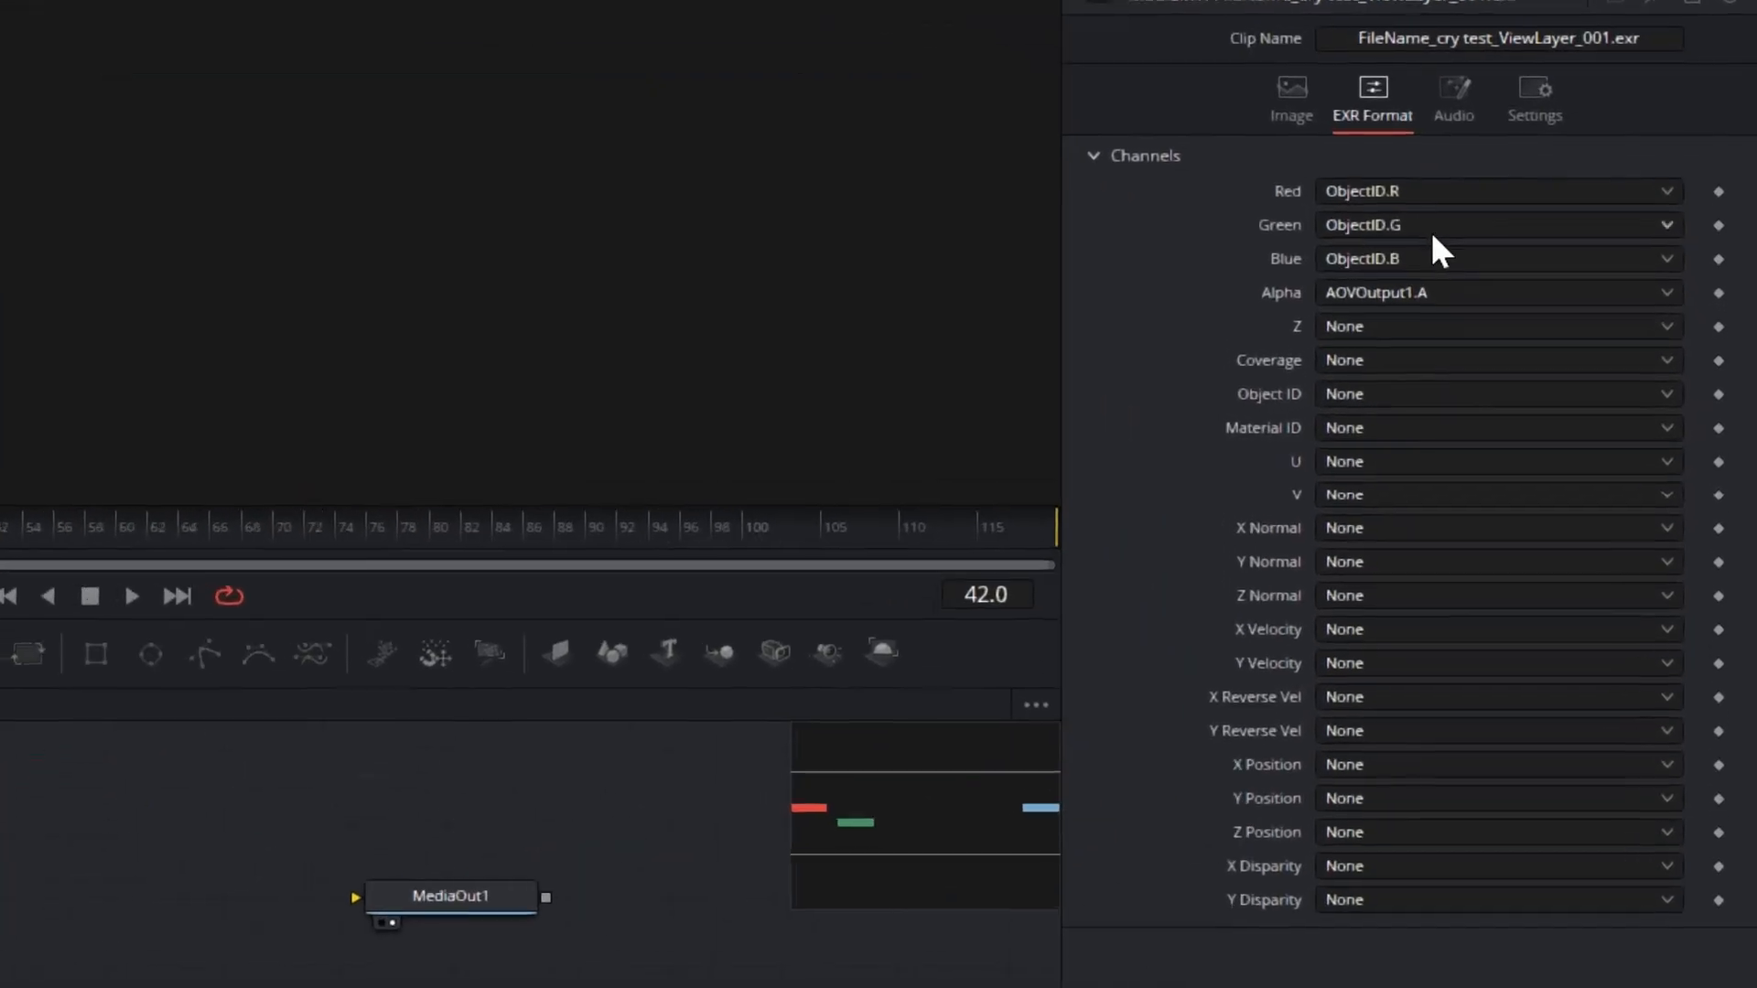
left_click(1414, 297)
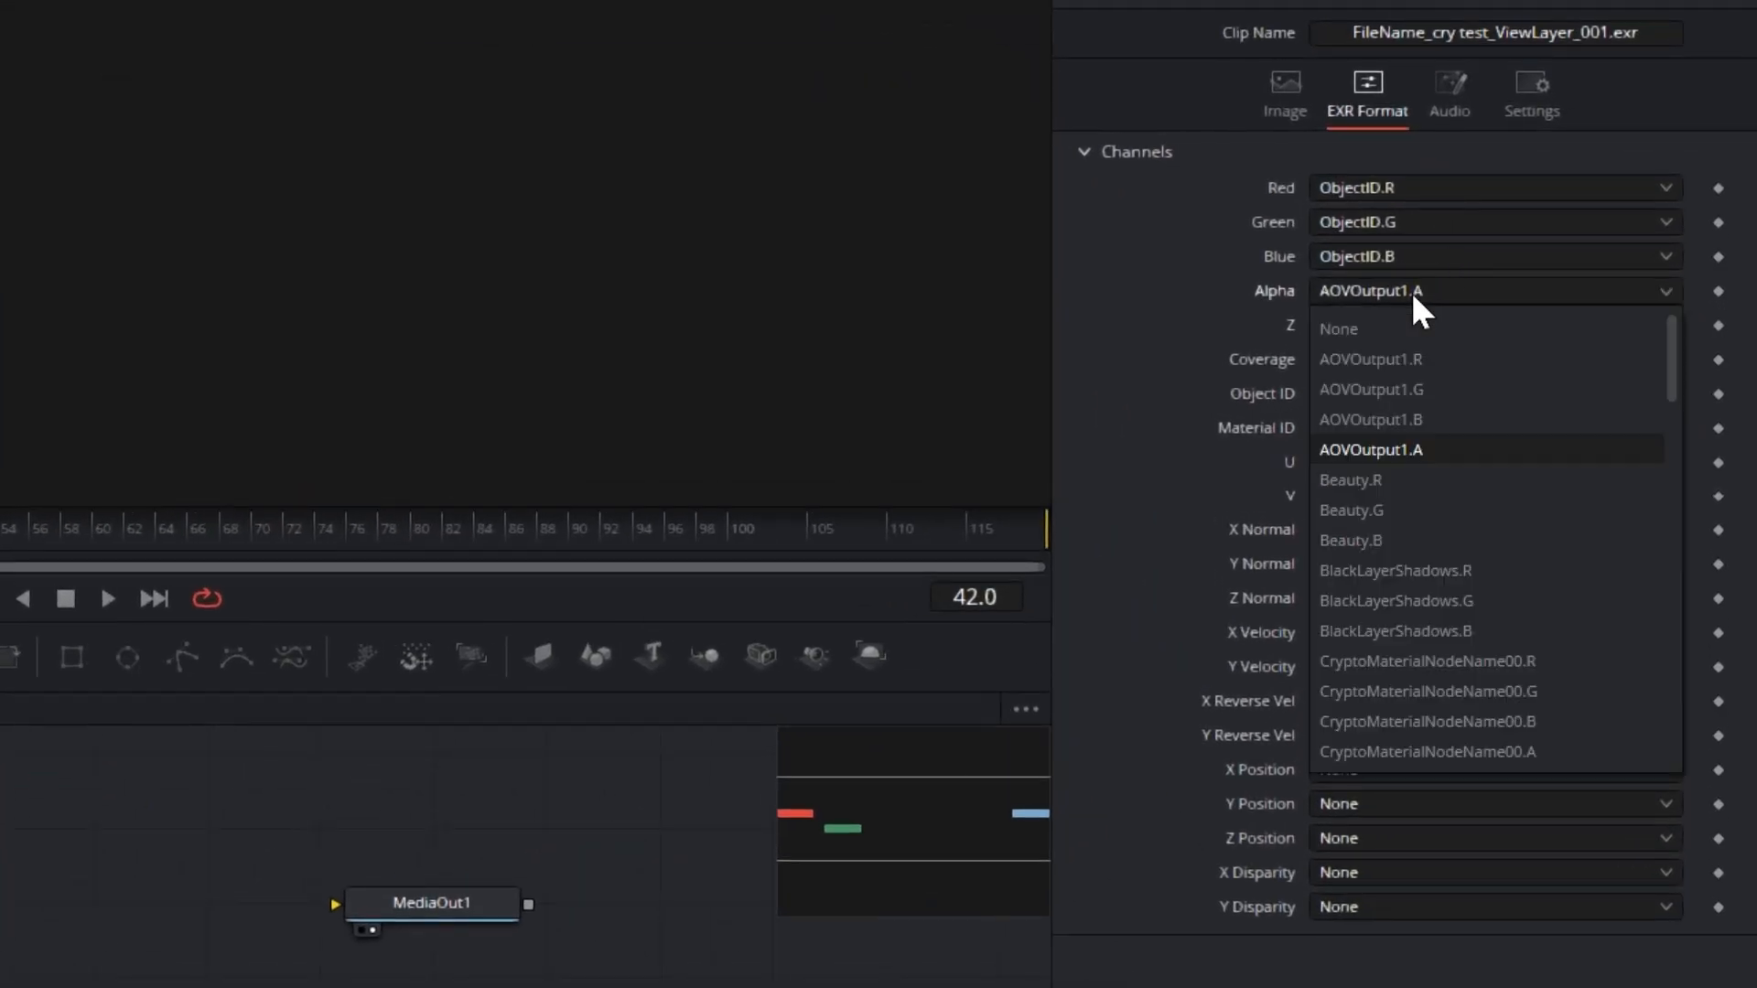
scroll(1413, 297, "down", 5)
scroll(1400, 476, "up", 2)
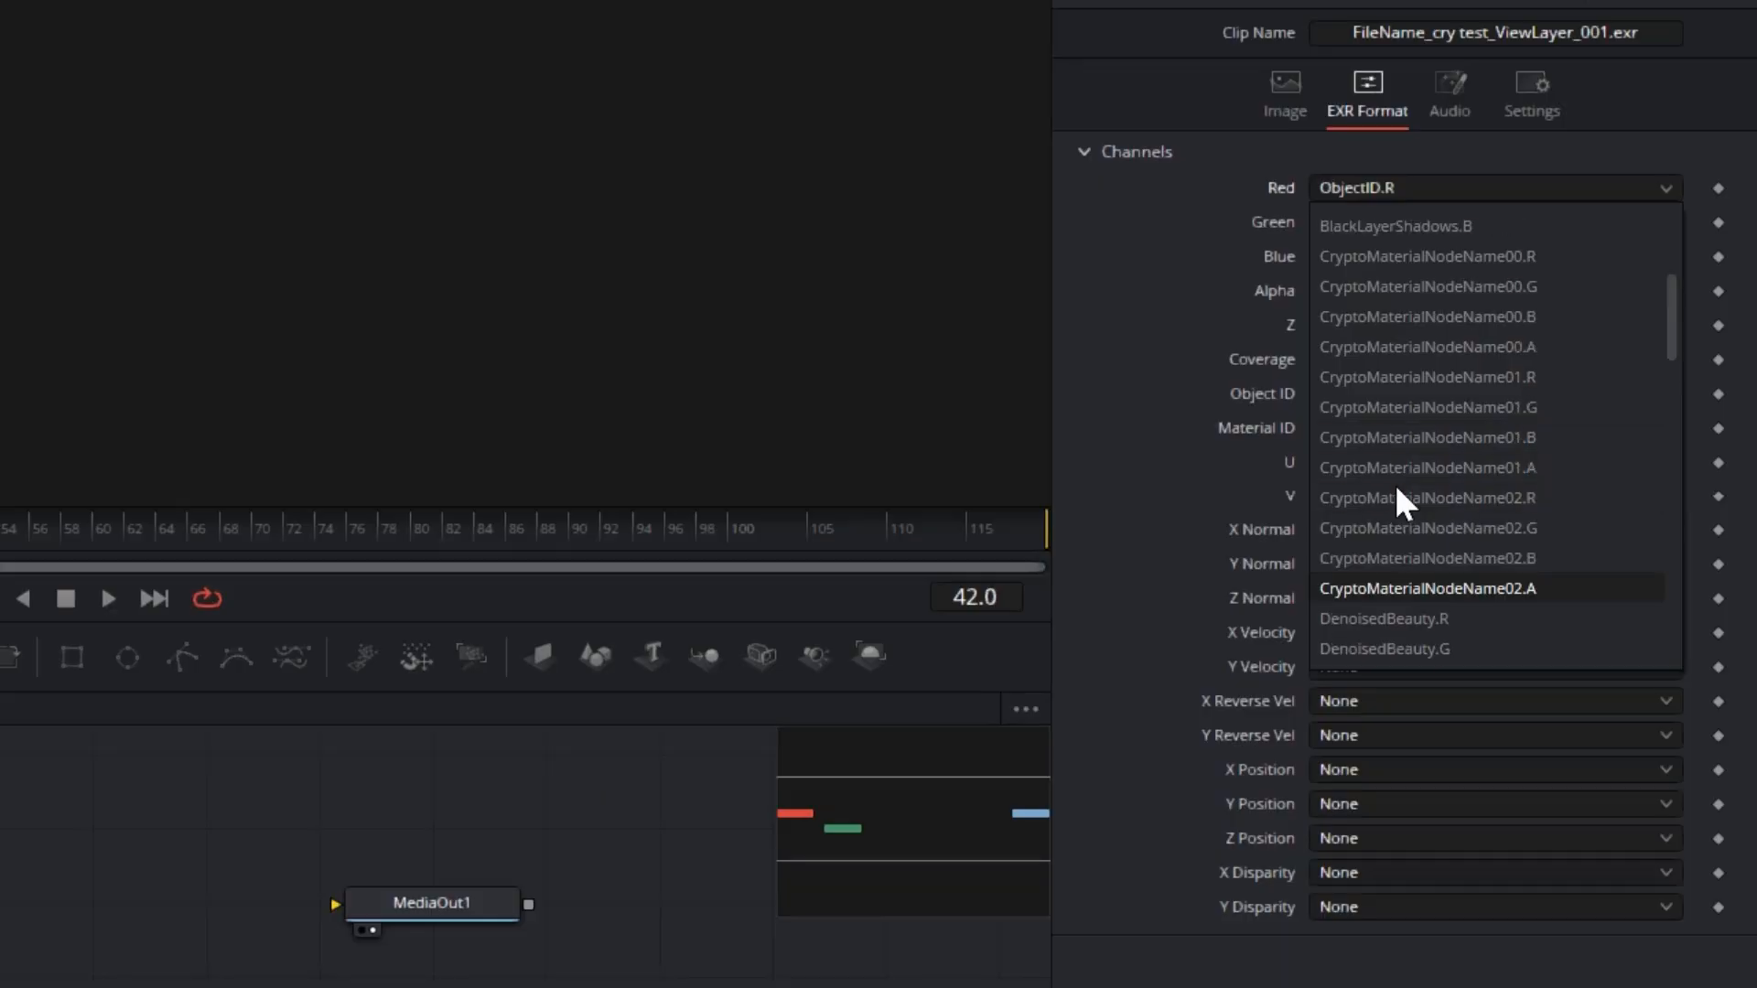
left_click(1414, 342)
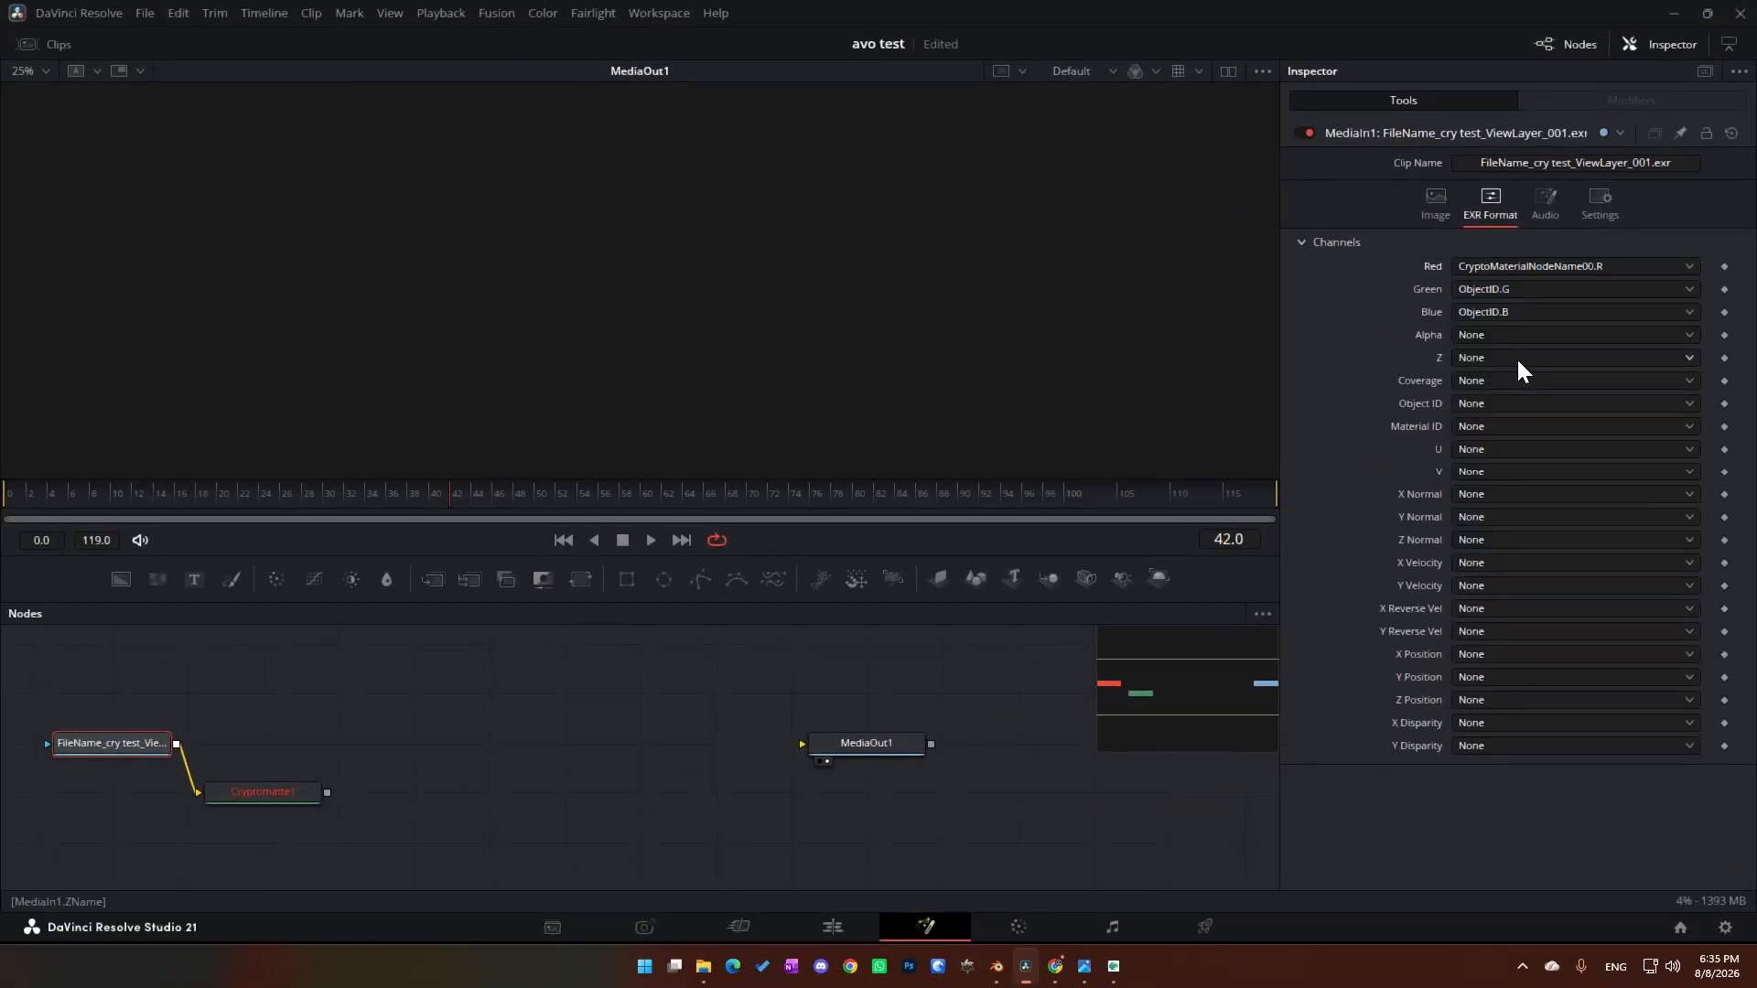
Step: Assign CryptoMaterialNodeName00.G, CryptoMaterialNodeName00.B and CryptoMaterialNodeName00.A to the clip's Green, Blue and Alpha channels
left_click(1523, 288)
scroll(1533, 474, "down", 3)
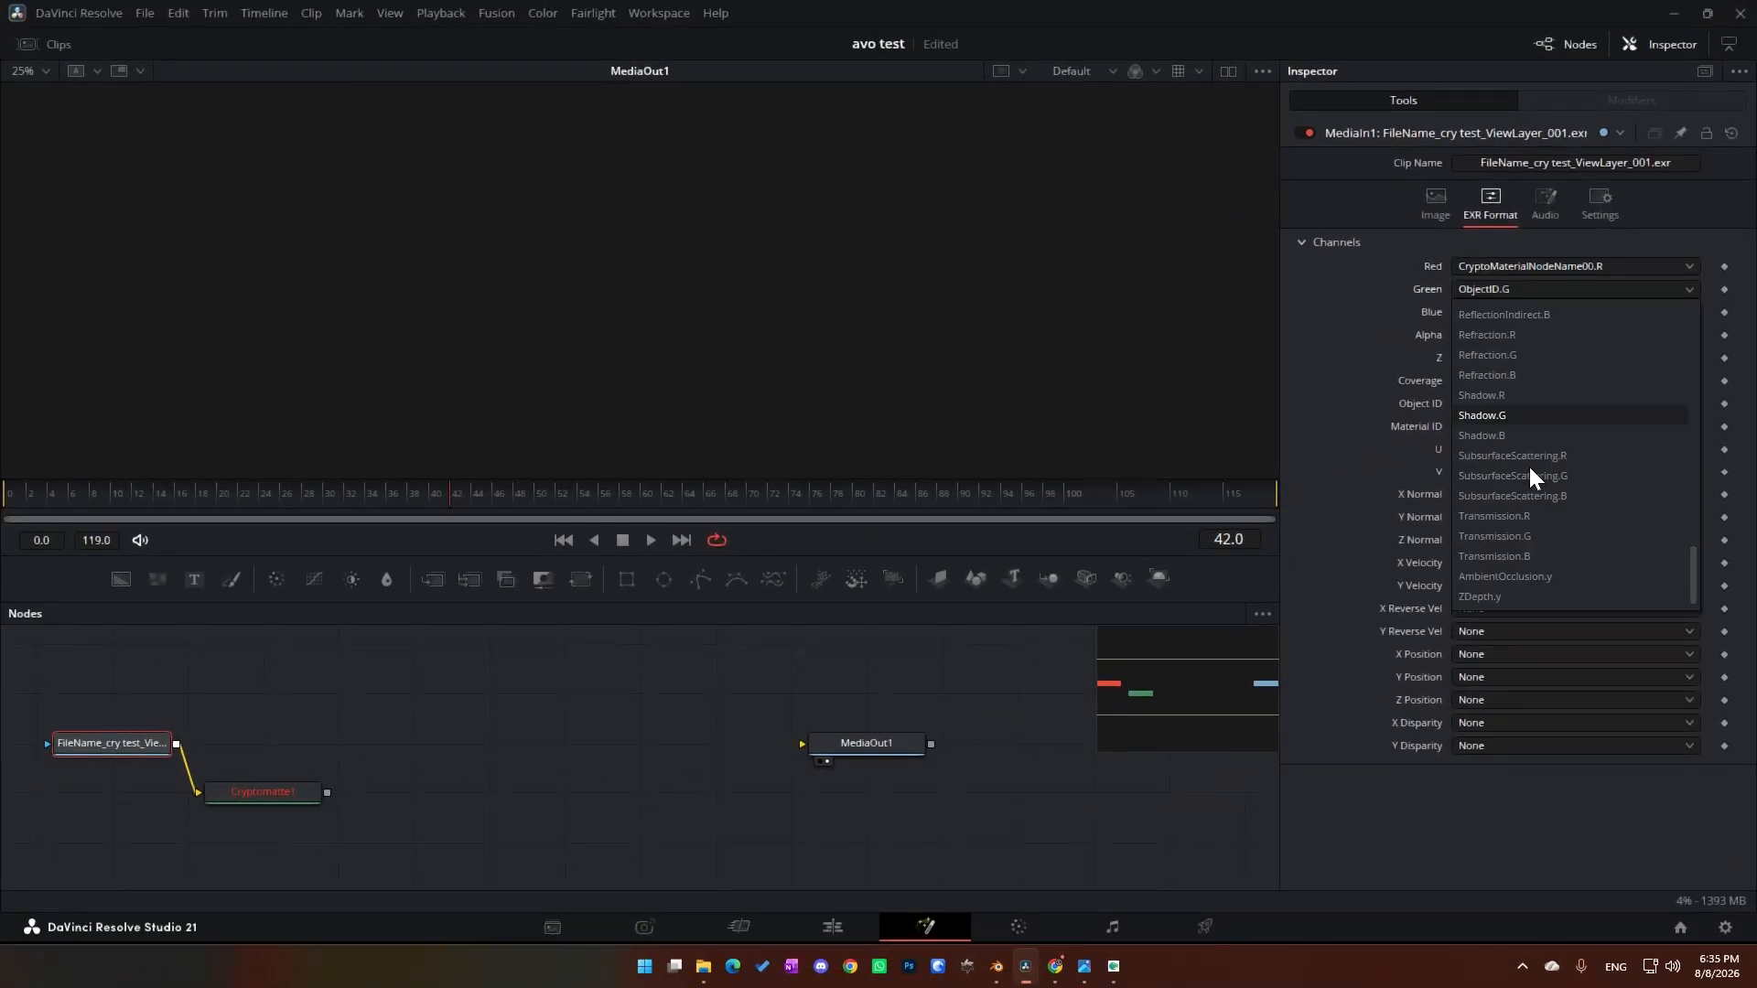
scroll(1530, 459, "up", 10)
left_click(1541, 394)
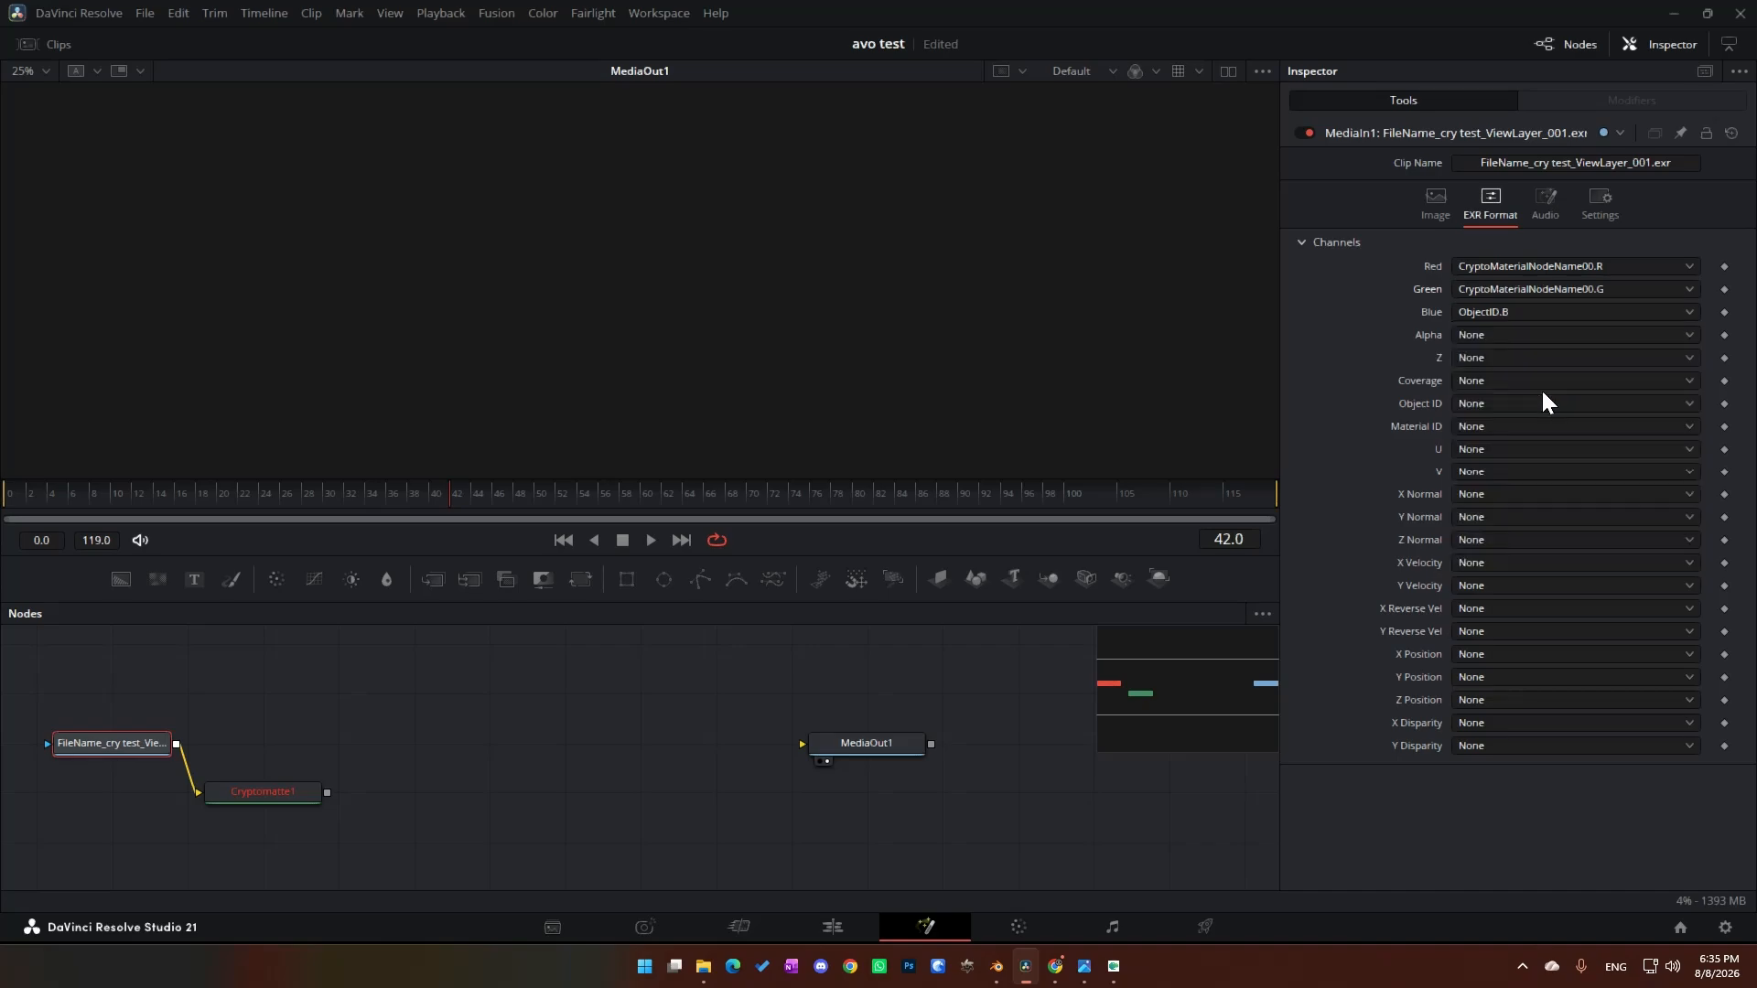
left_click(1539, 313)
left_click(1552, 441)
left_click(1546, 335)
scroll(1535, 417, "down", 1)
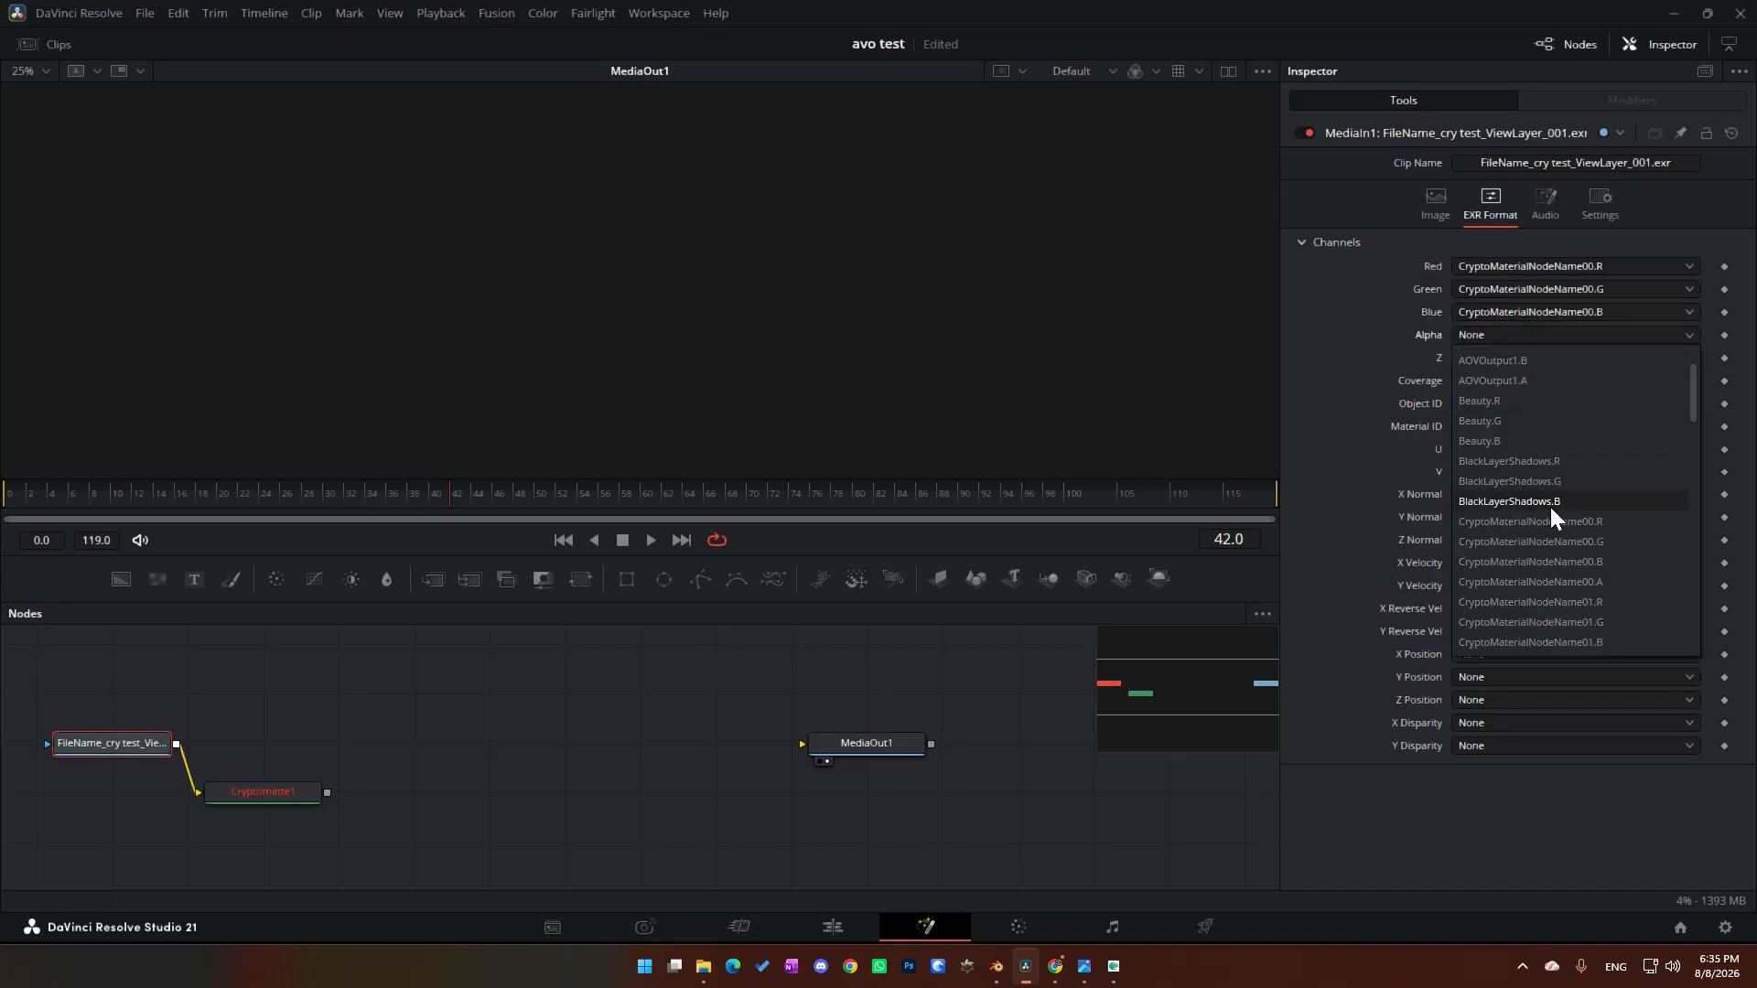
left_click(1557, 580)
Step: Move Cryptomatte1 away from the clip node, display it in the viewer and inspect the marker shapes up close
left_click_drag(263, 792, 338, 792)
key("1")
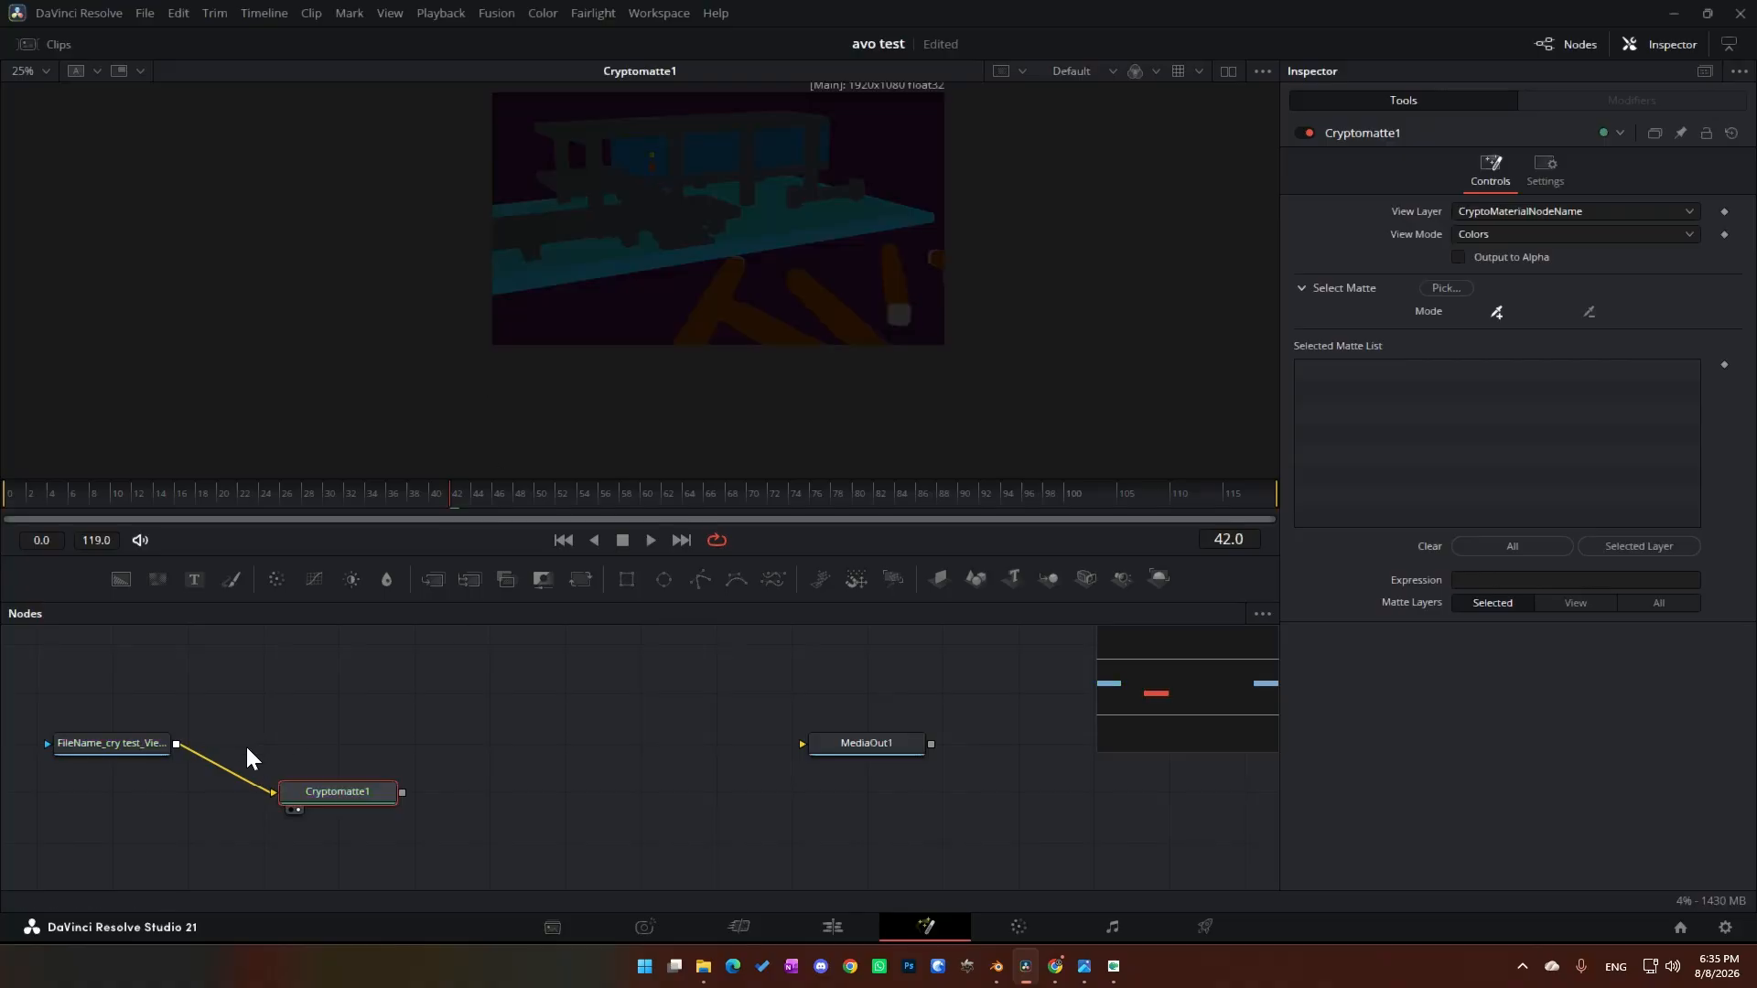
scroll(790, 317, "up", 3)
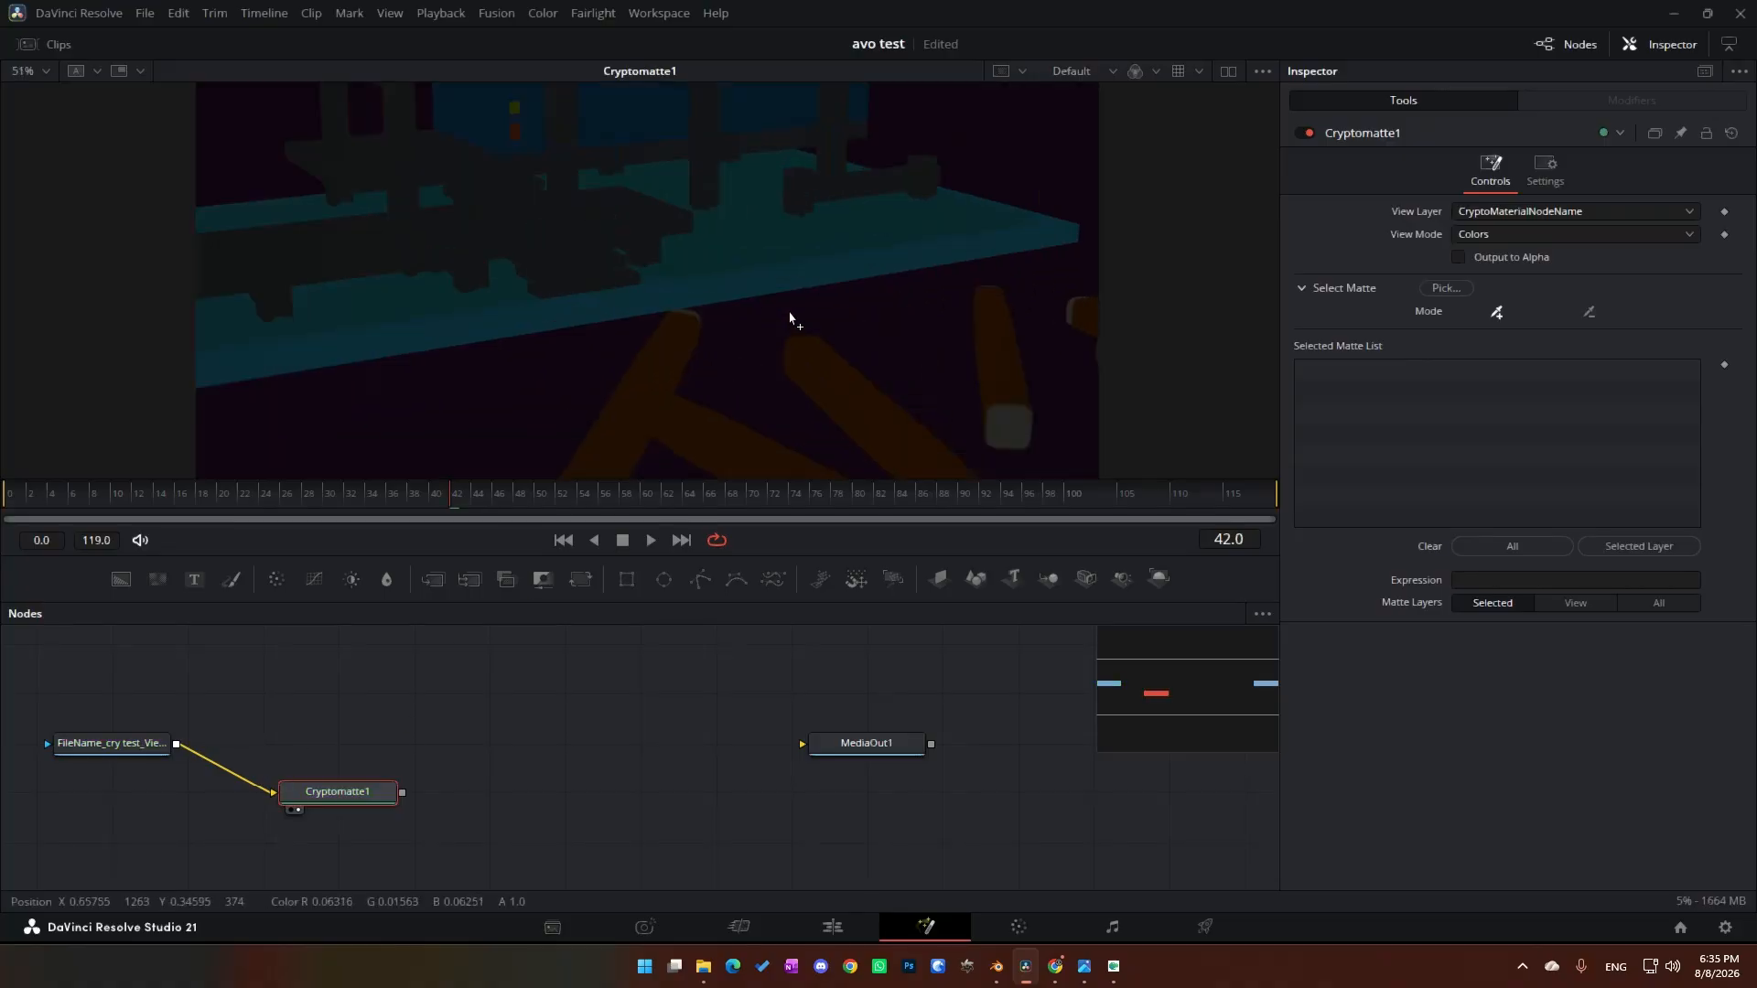
scroll(783, 322, "up", 3)
scroll(756, 336, "down", 3)
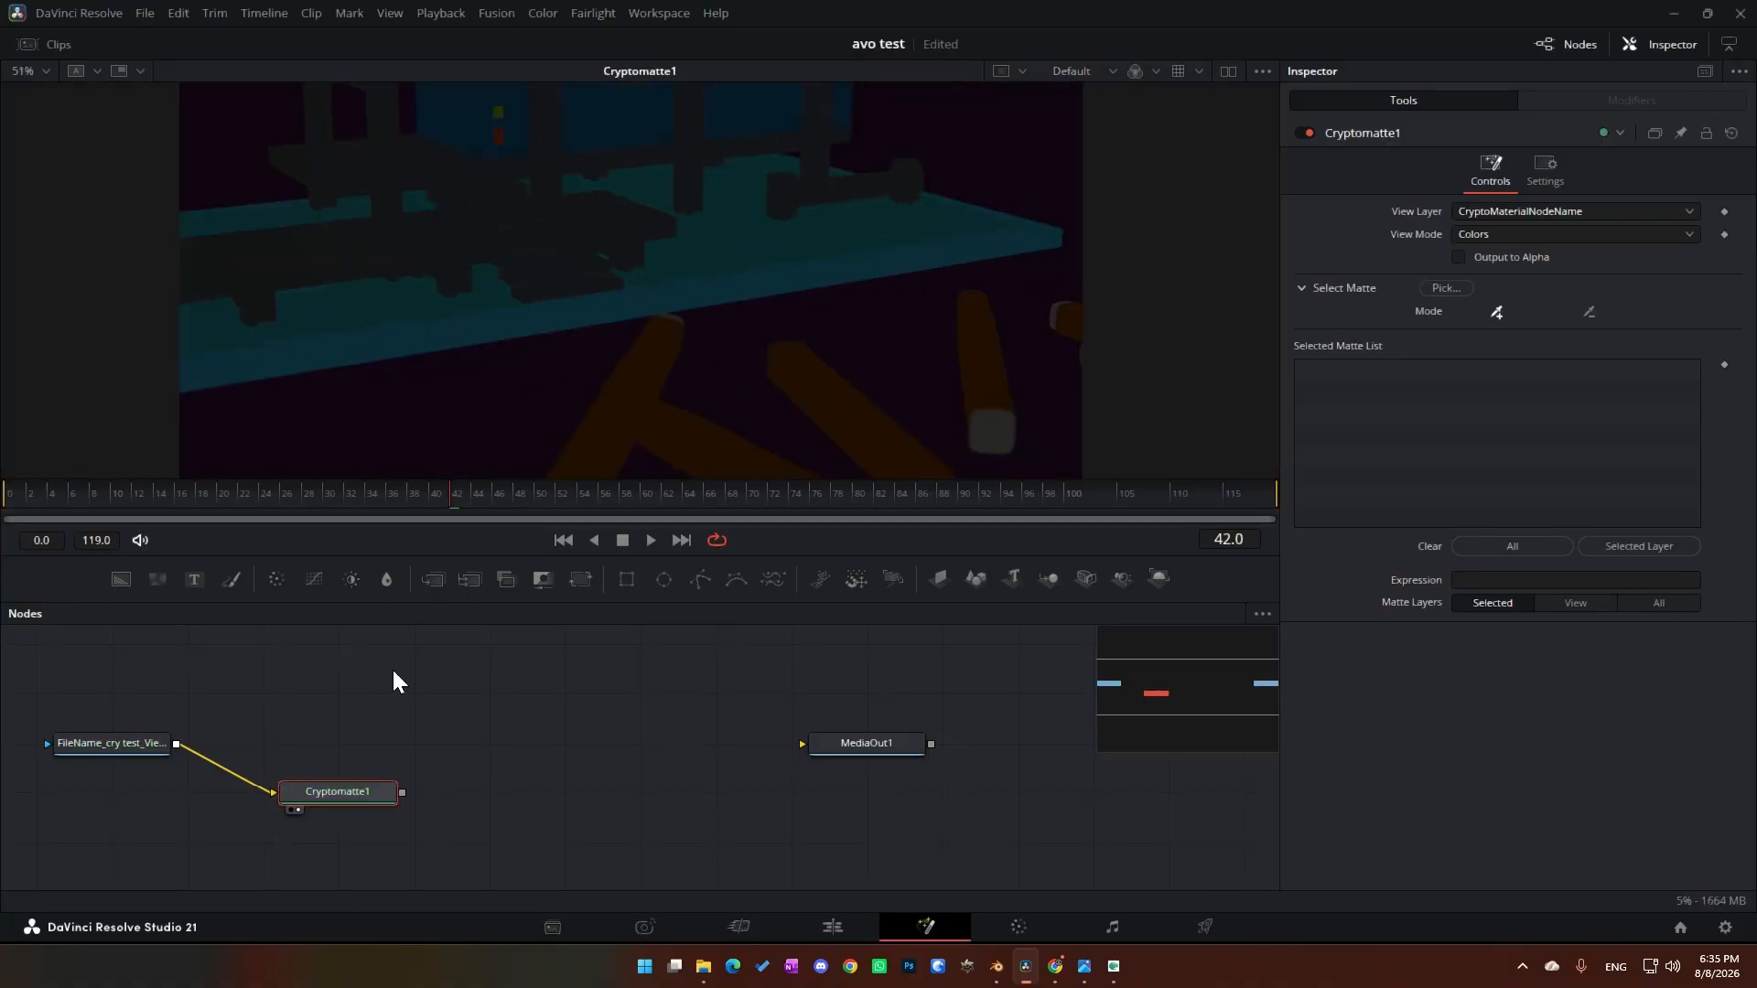
Step: Connect the EXR clip directly to MediaOut1, view that output and move Cryptomatte1 further below the connection
left_click_drag(176, 743, 892, 743)
key("1")
left_click_drag(349, 791, 349, 842)
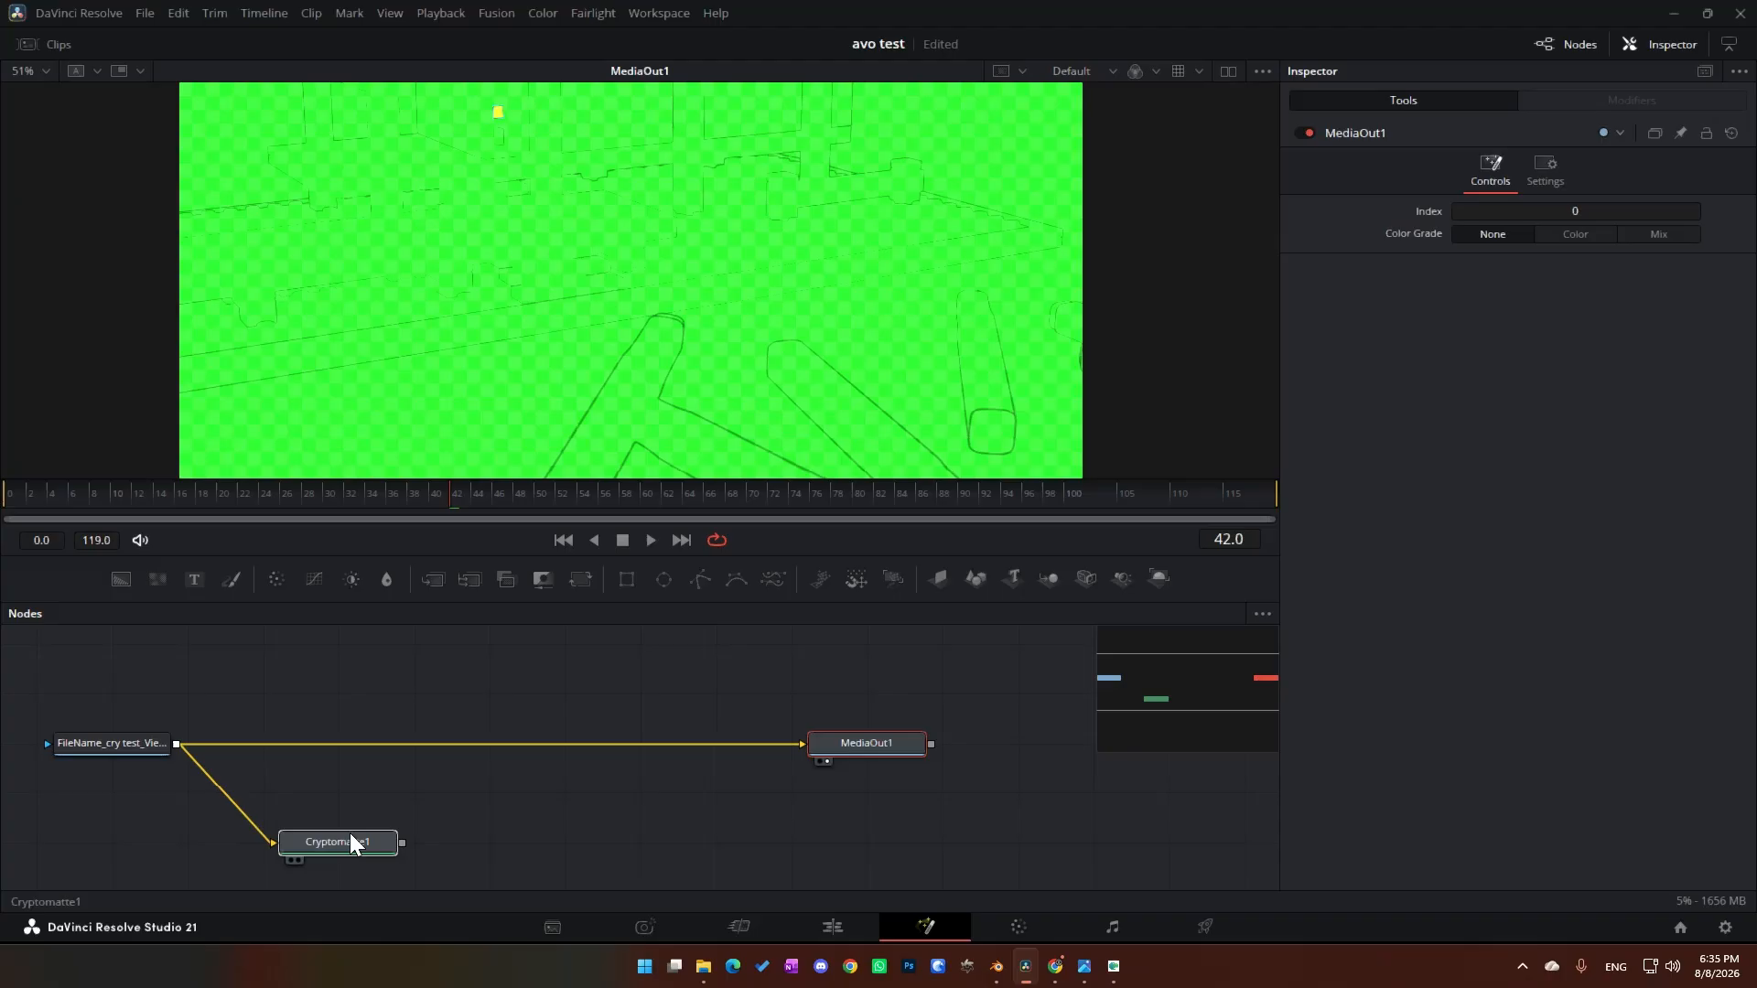
Step: Switch to a dual viewer layout and move the EXR clip node down to make room above it
left_click(150, 745)
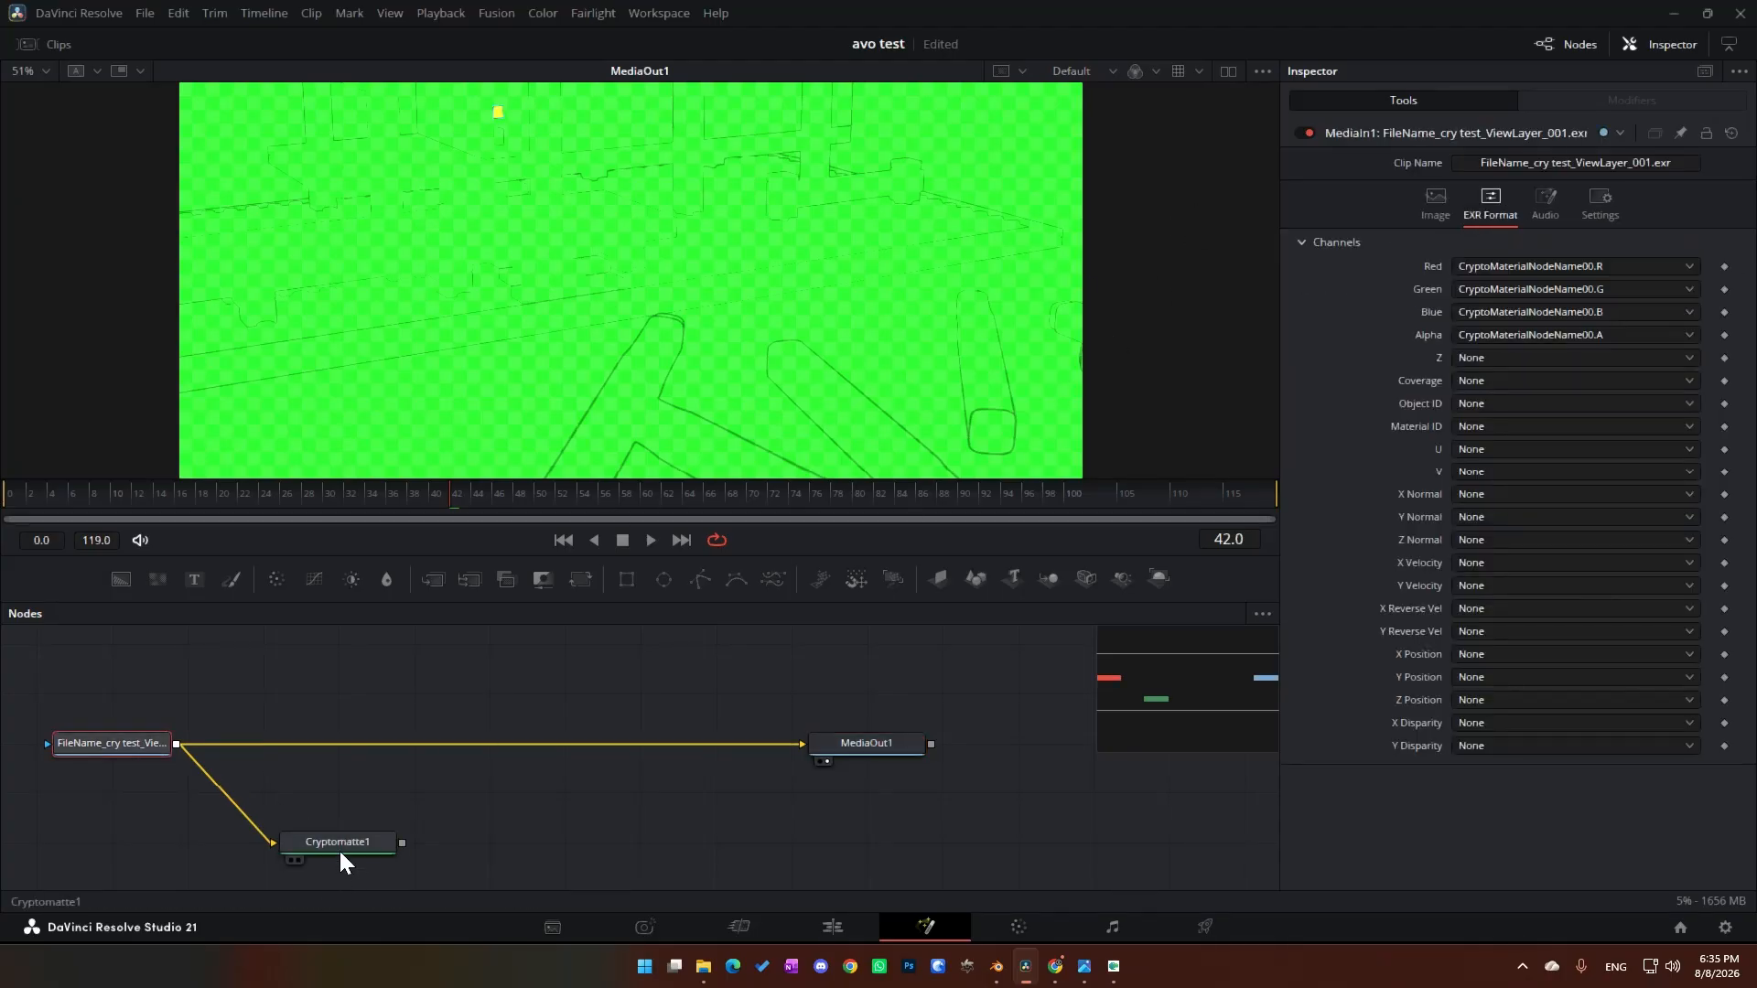
left_click(1228, 70)
left_click_drag(149, 743, 149, 791)
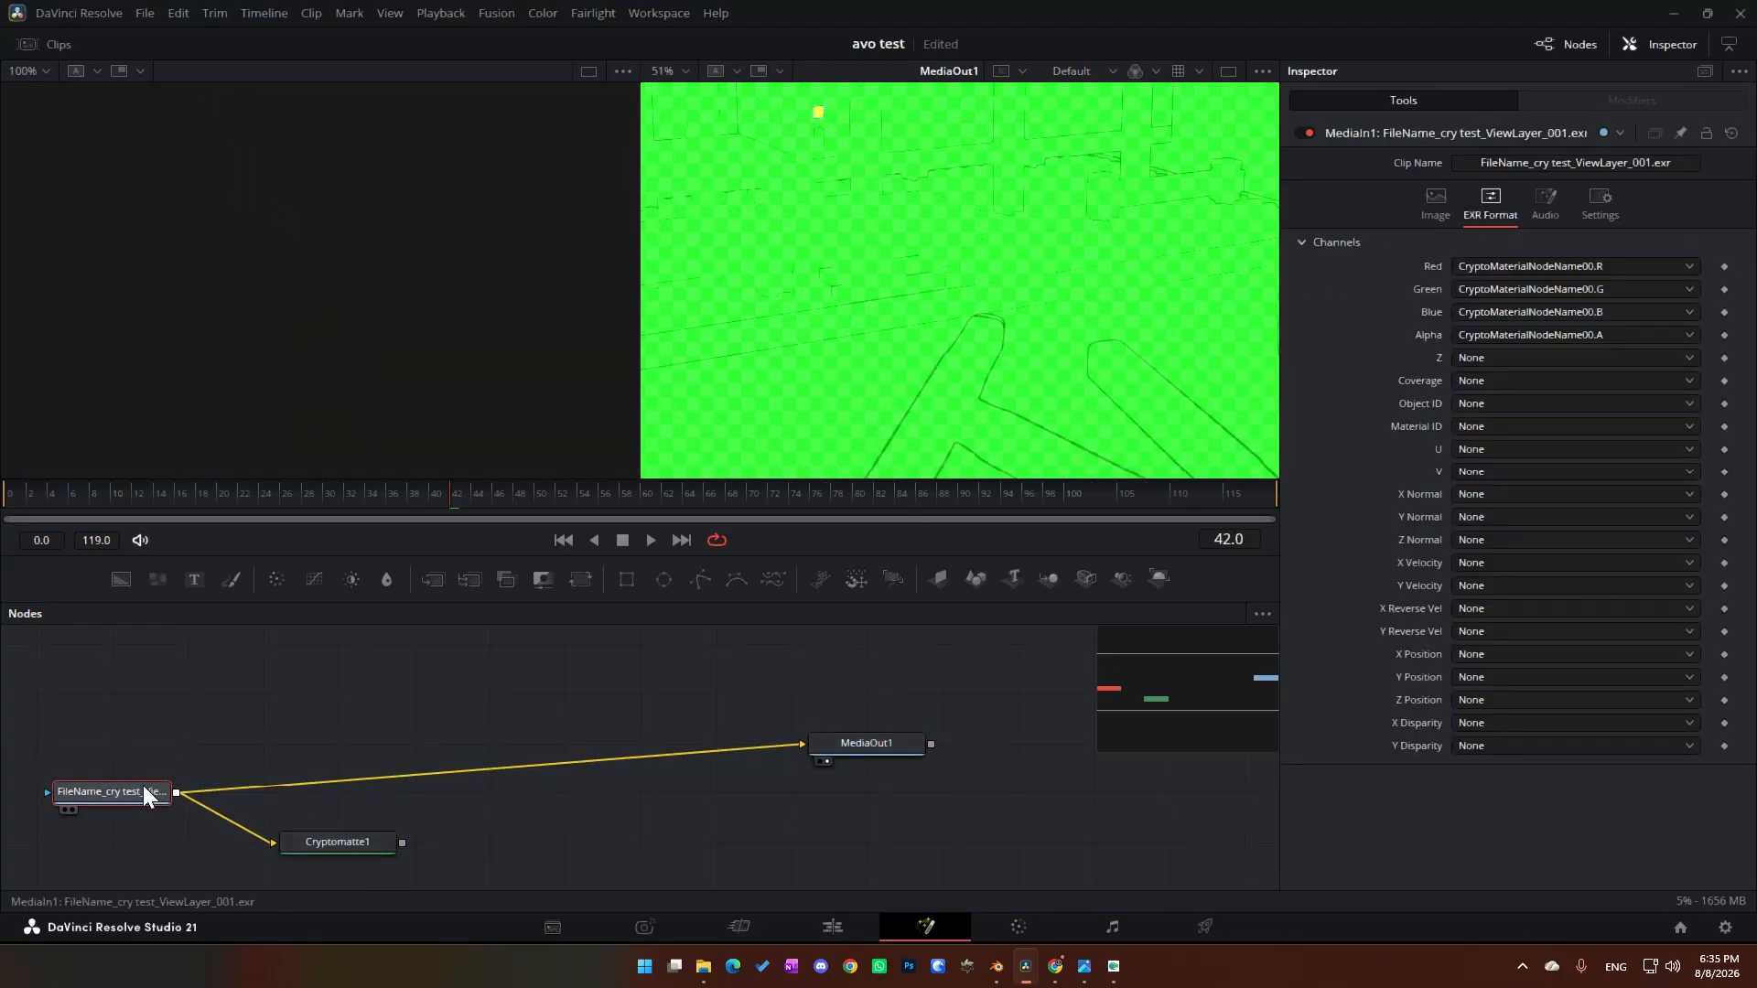
Step: Paste a copy of the EXR clip node, connect it to MediaOut1 and map its RGBA channels to AOVOutput1.R, .G, .B and .A
left_click(148, 707)
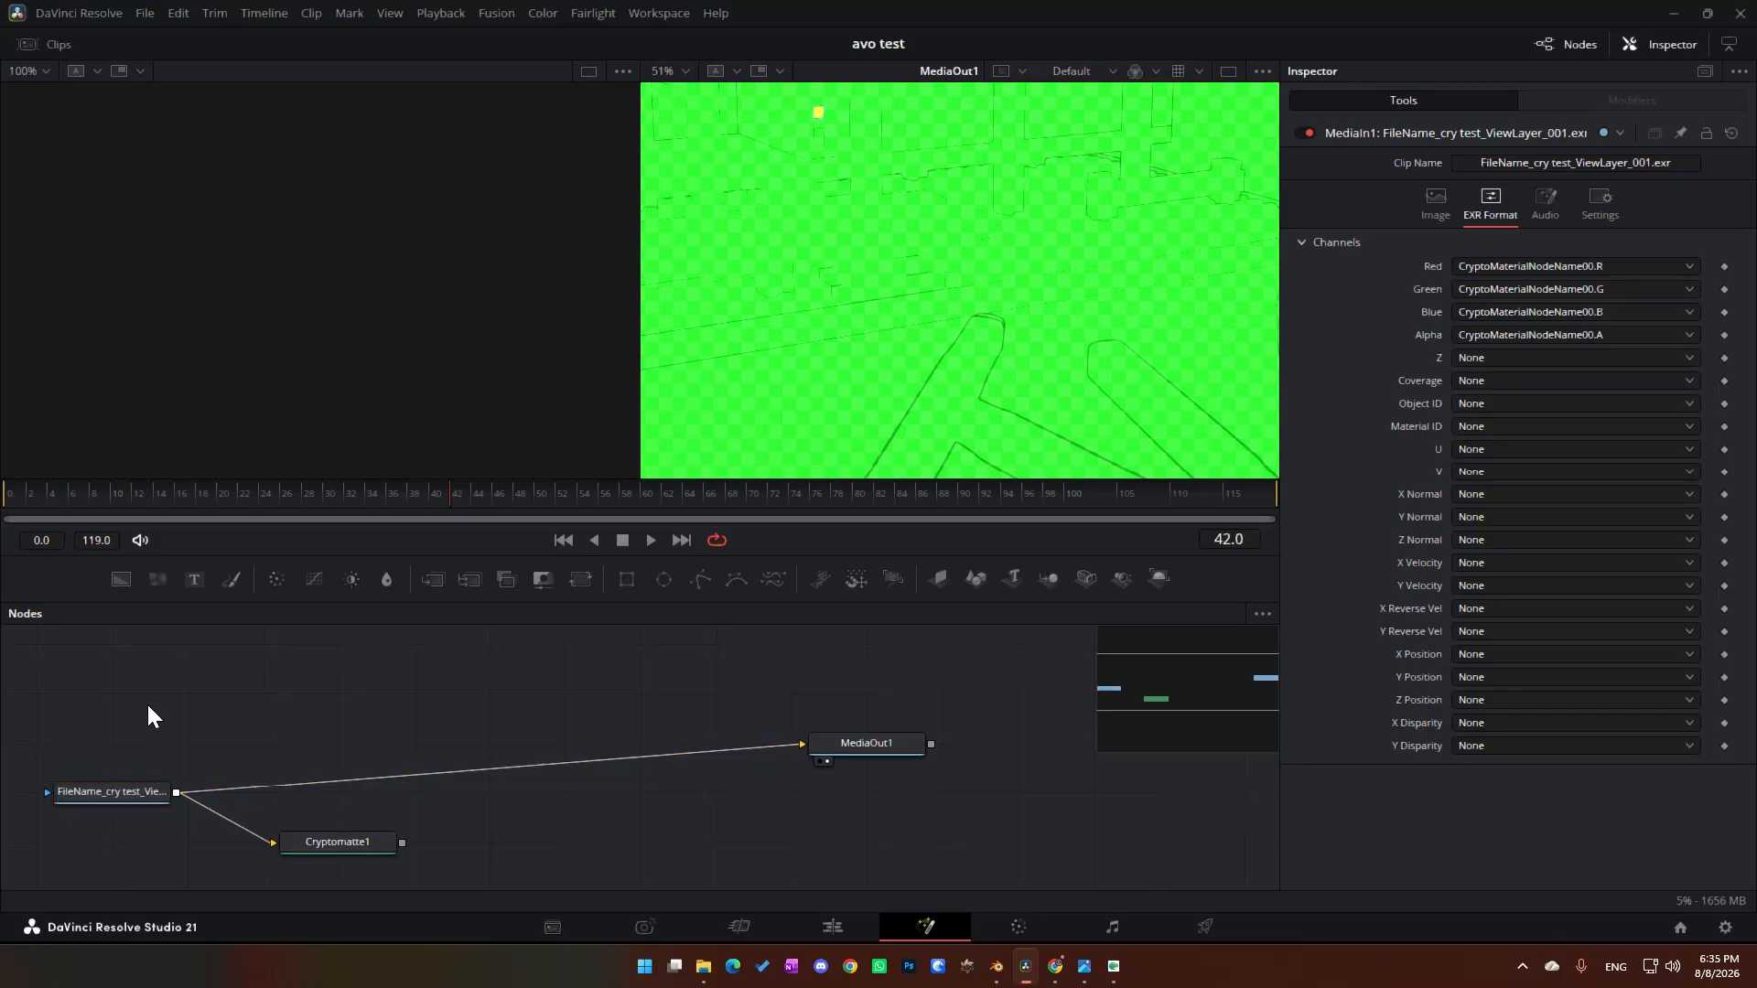
key("ctrl+v")
left_click_drag(175, 692, 813, 744)
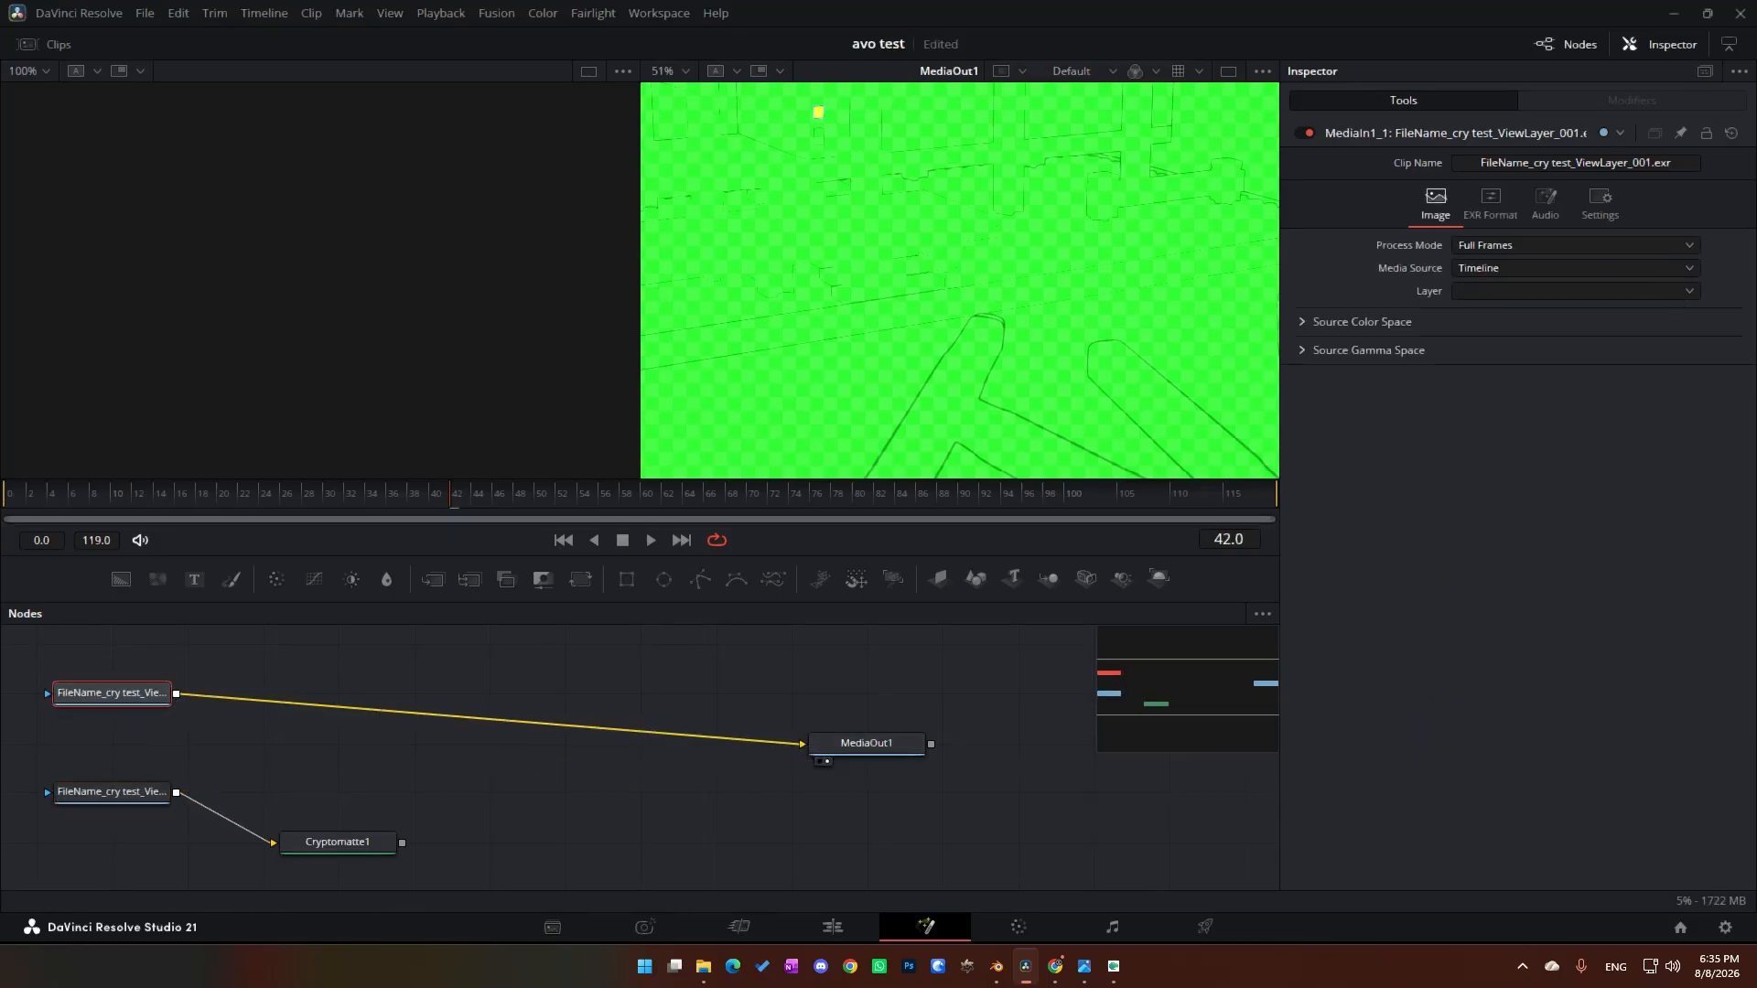
left_click(1491, 201)
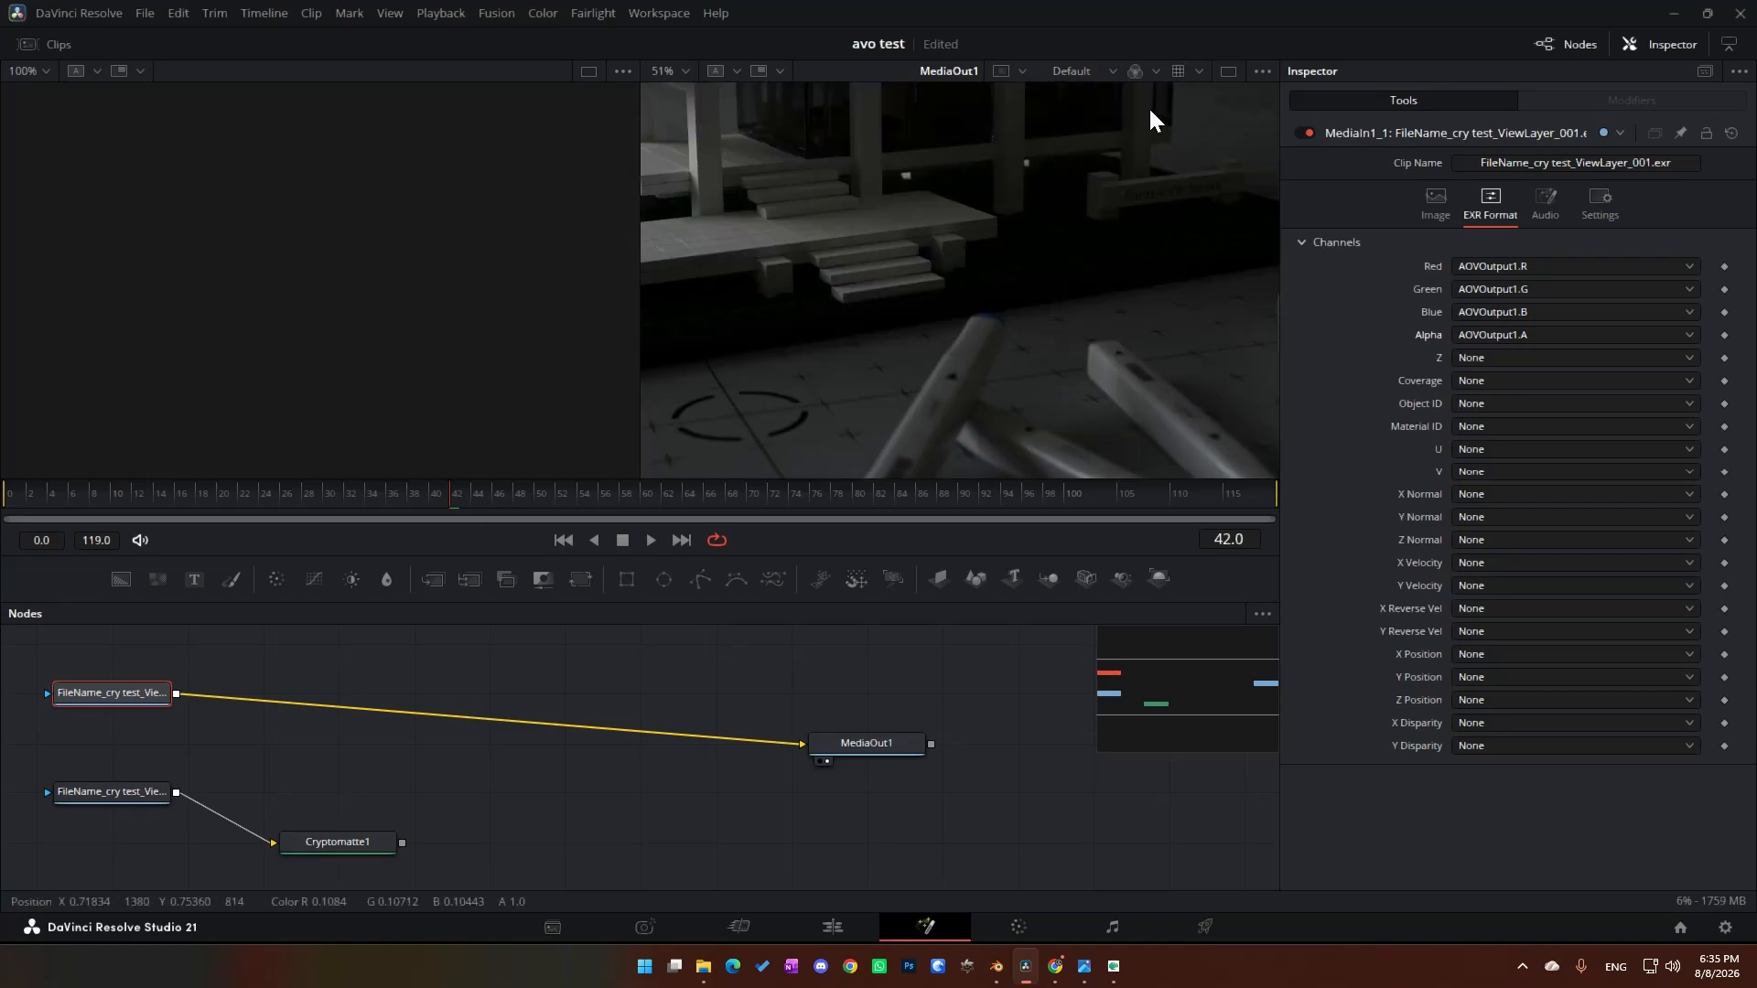
Step: Apply the VFX IO Linear to sRGB viewer LUT to MediaOut1 and frame the house and markers in that view
left_click(1200, 71)
mouse_move(1210, 667)
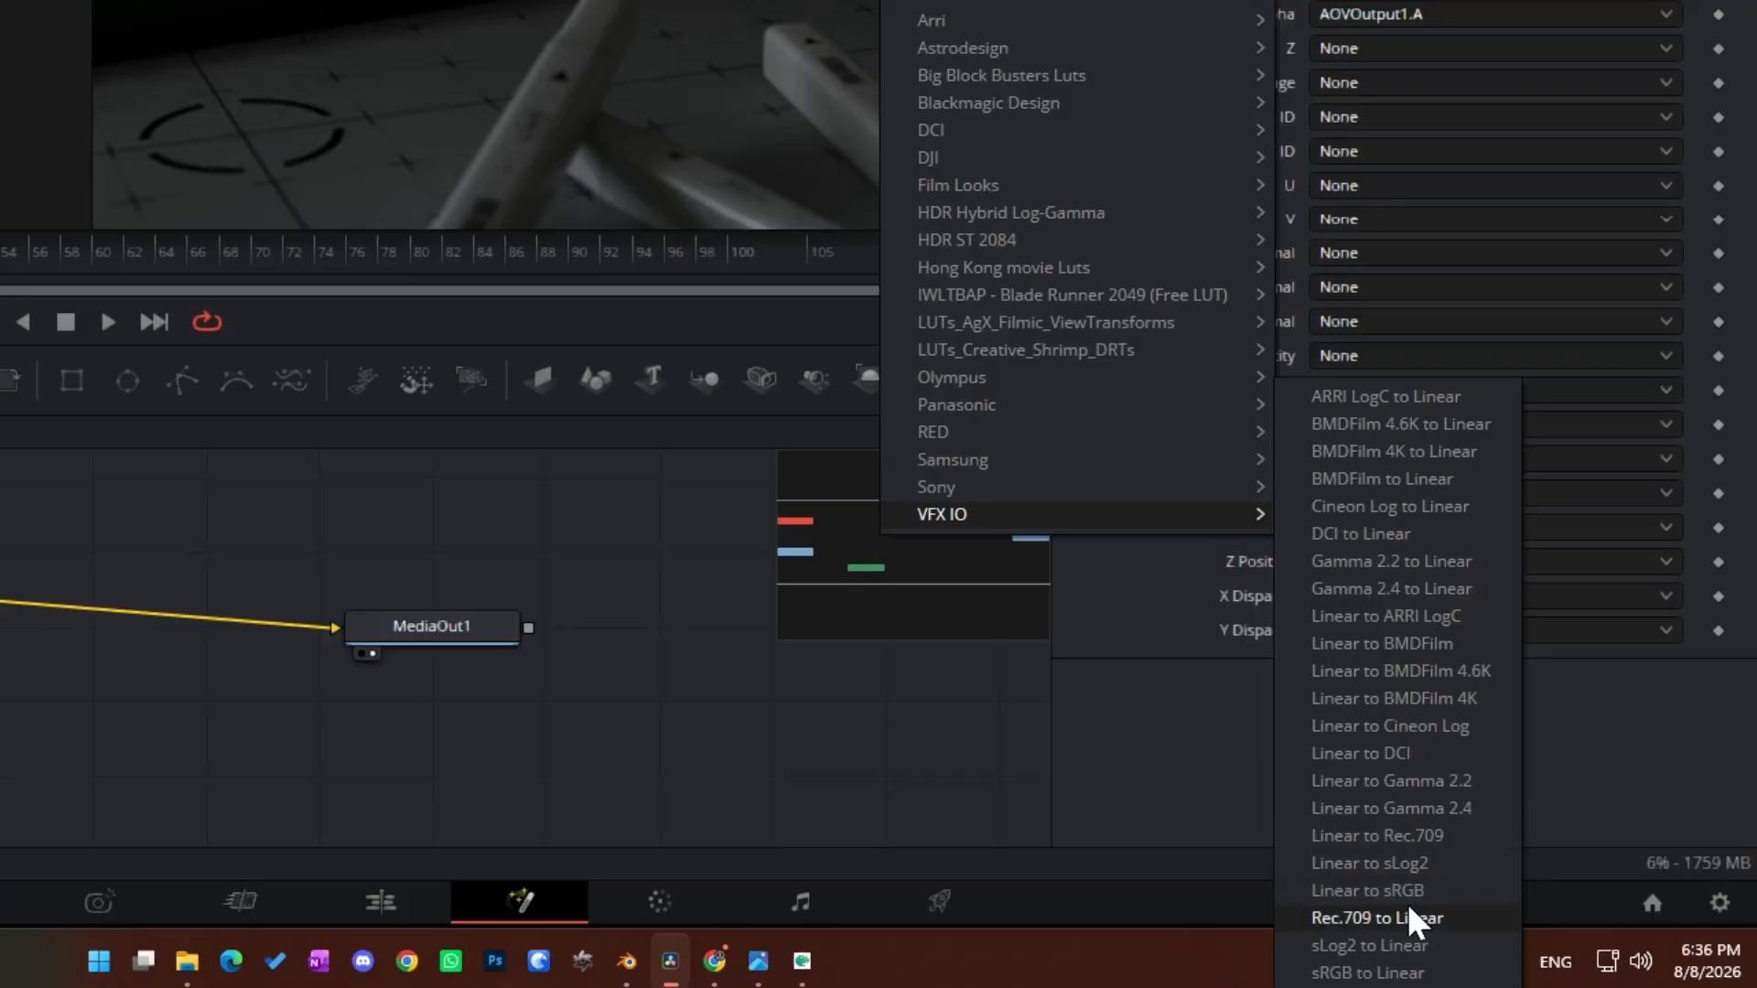
left_click(1402, 889)
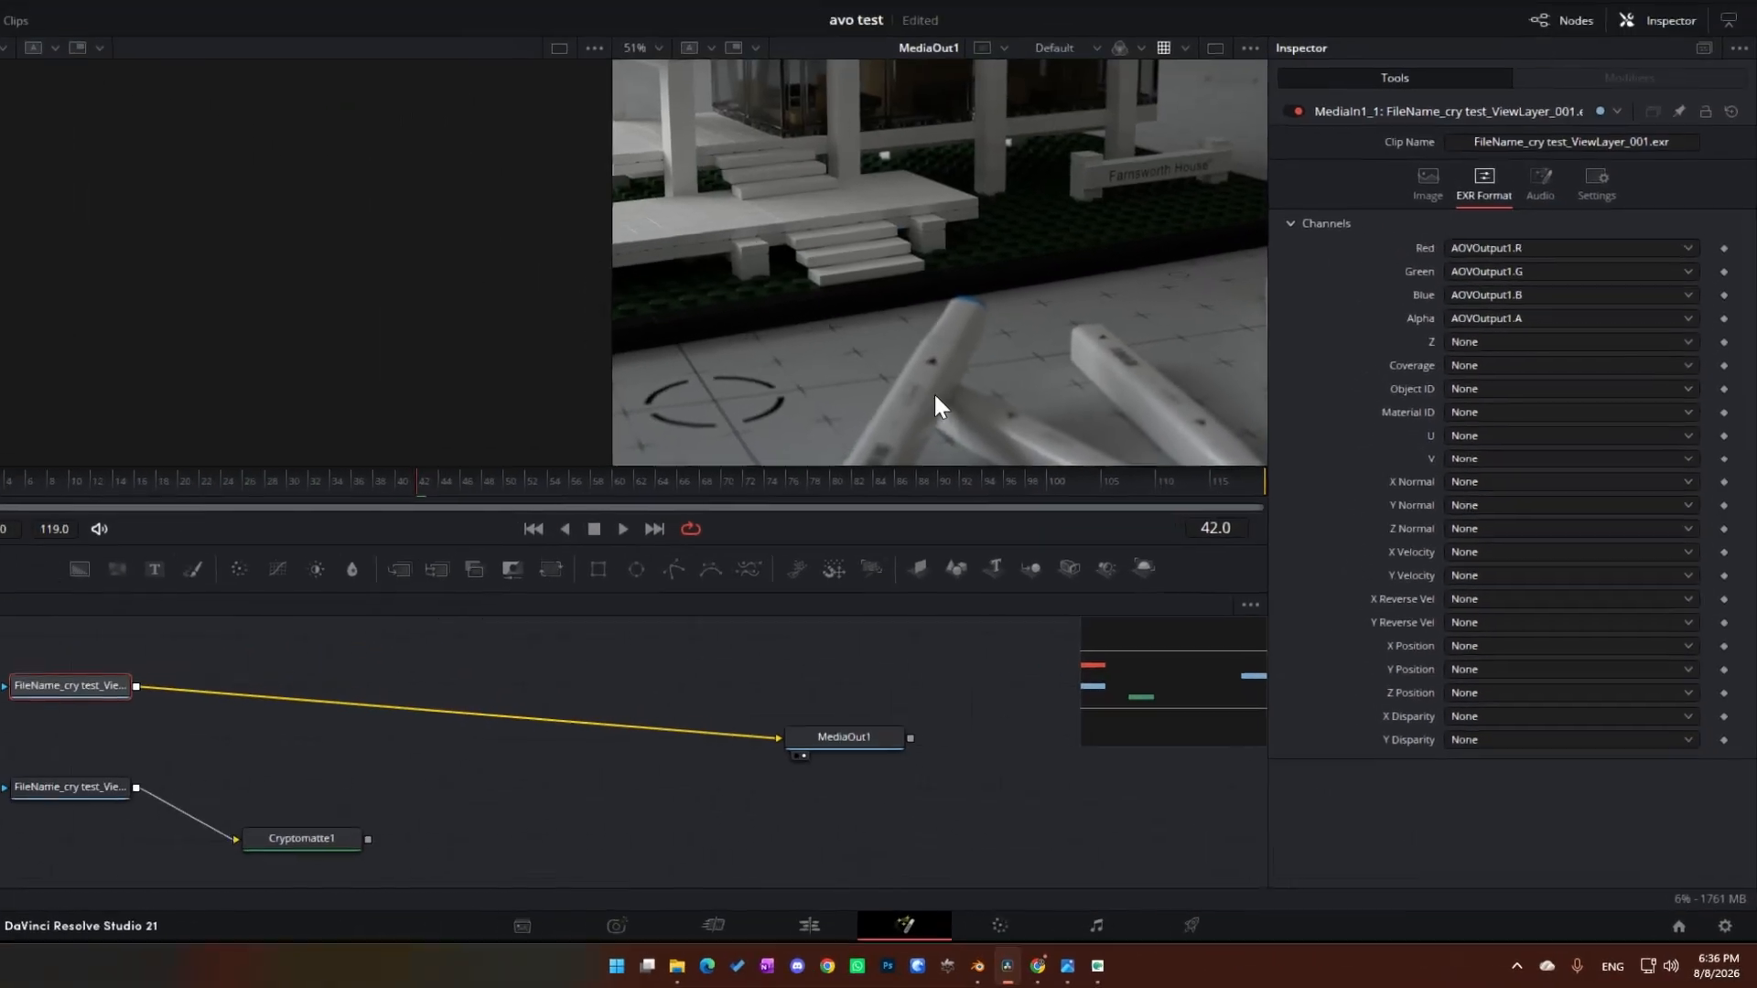
scroll(999, 239, "down", 3)
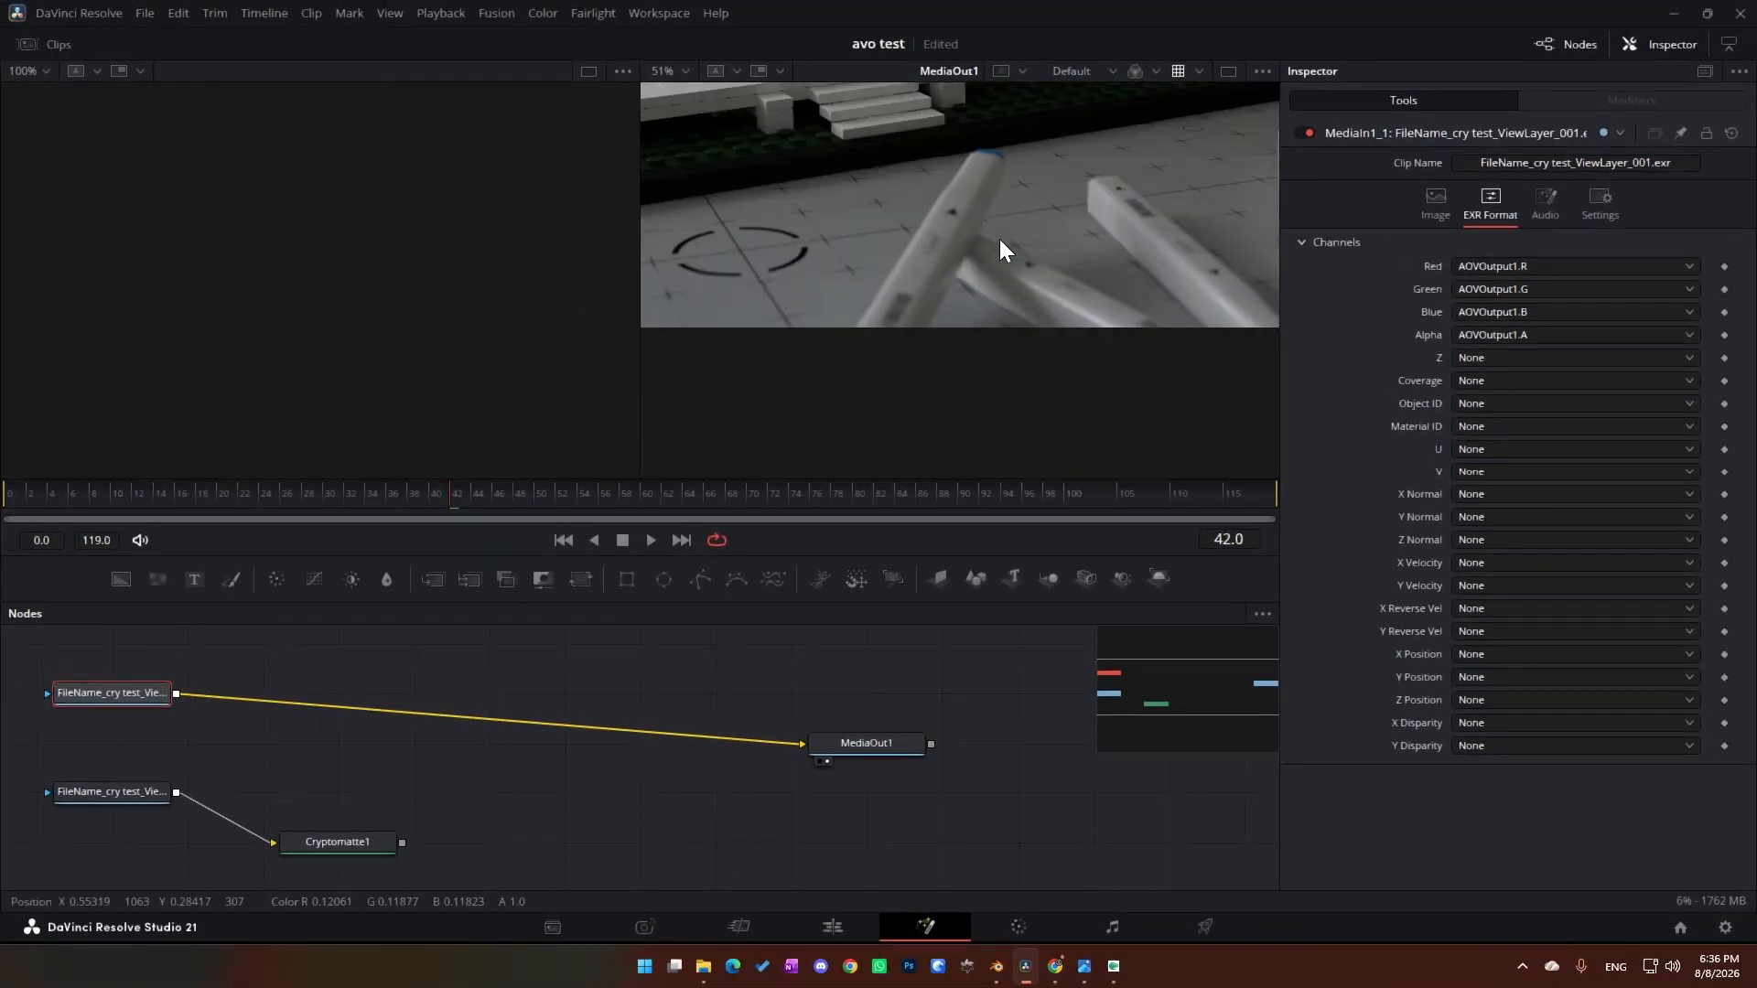
scroll(1000, 235, "up", 3)
scroll(1001, 233, "down", 2, "ctrl")
Step: Show Cryptomatte1 in the empty viewer and line up MediaOut1 and Cryptomatte1 with their respective clip nodes
left_click_drag(877, 744, 864, 693)
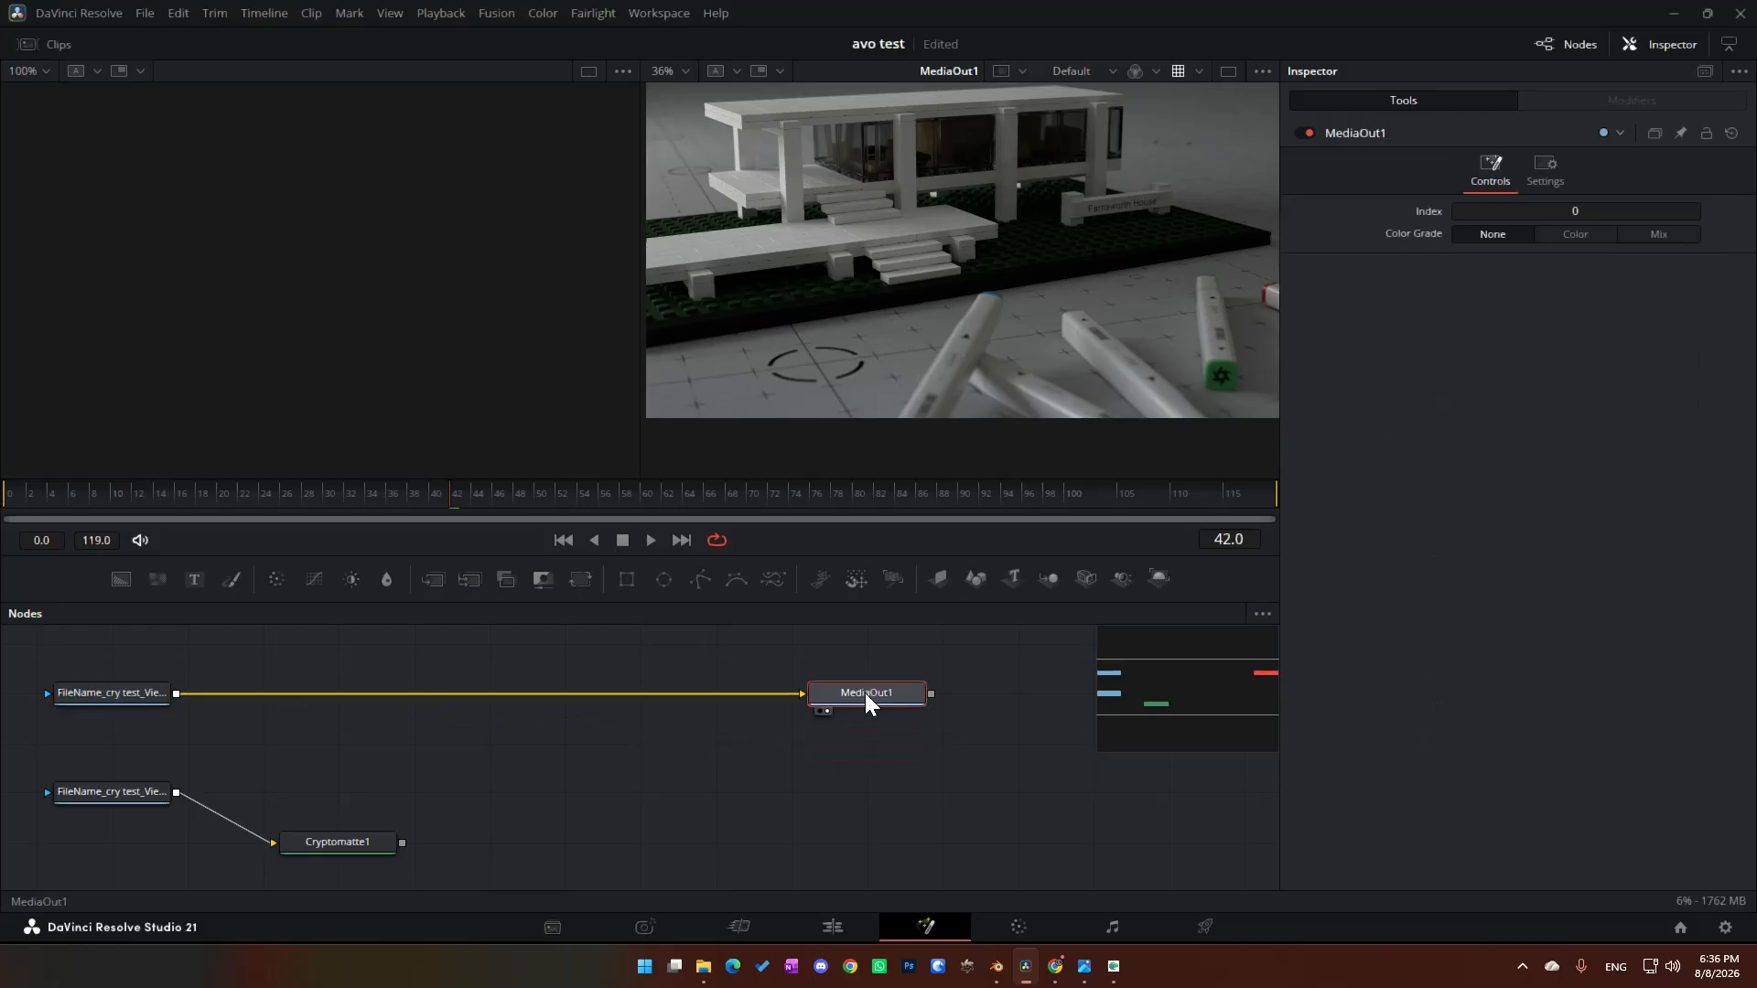
left_click_drag(326, 838, 341, 339)
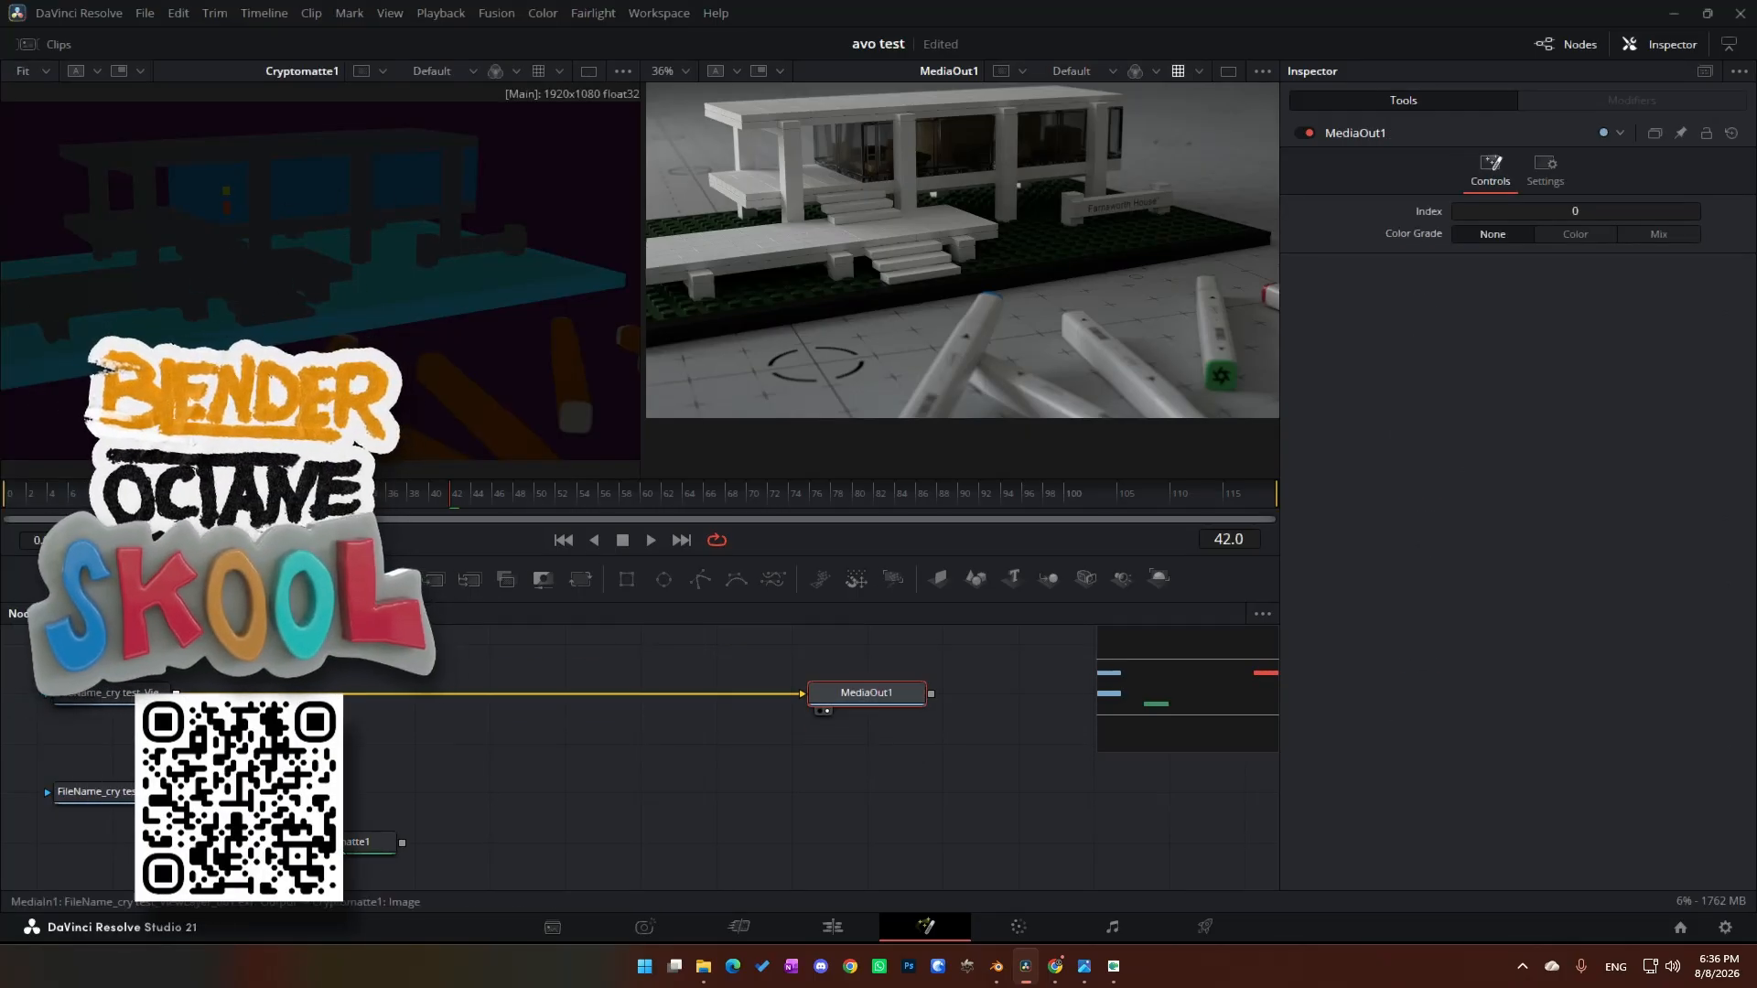
left_click_drag(366, 840, 366, 790)
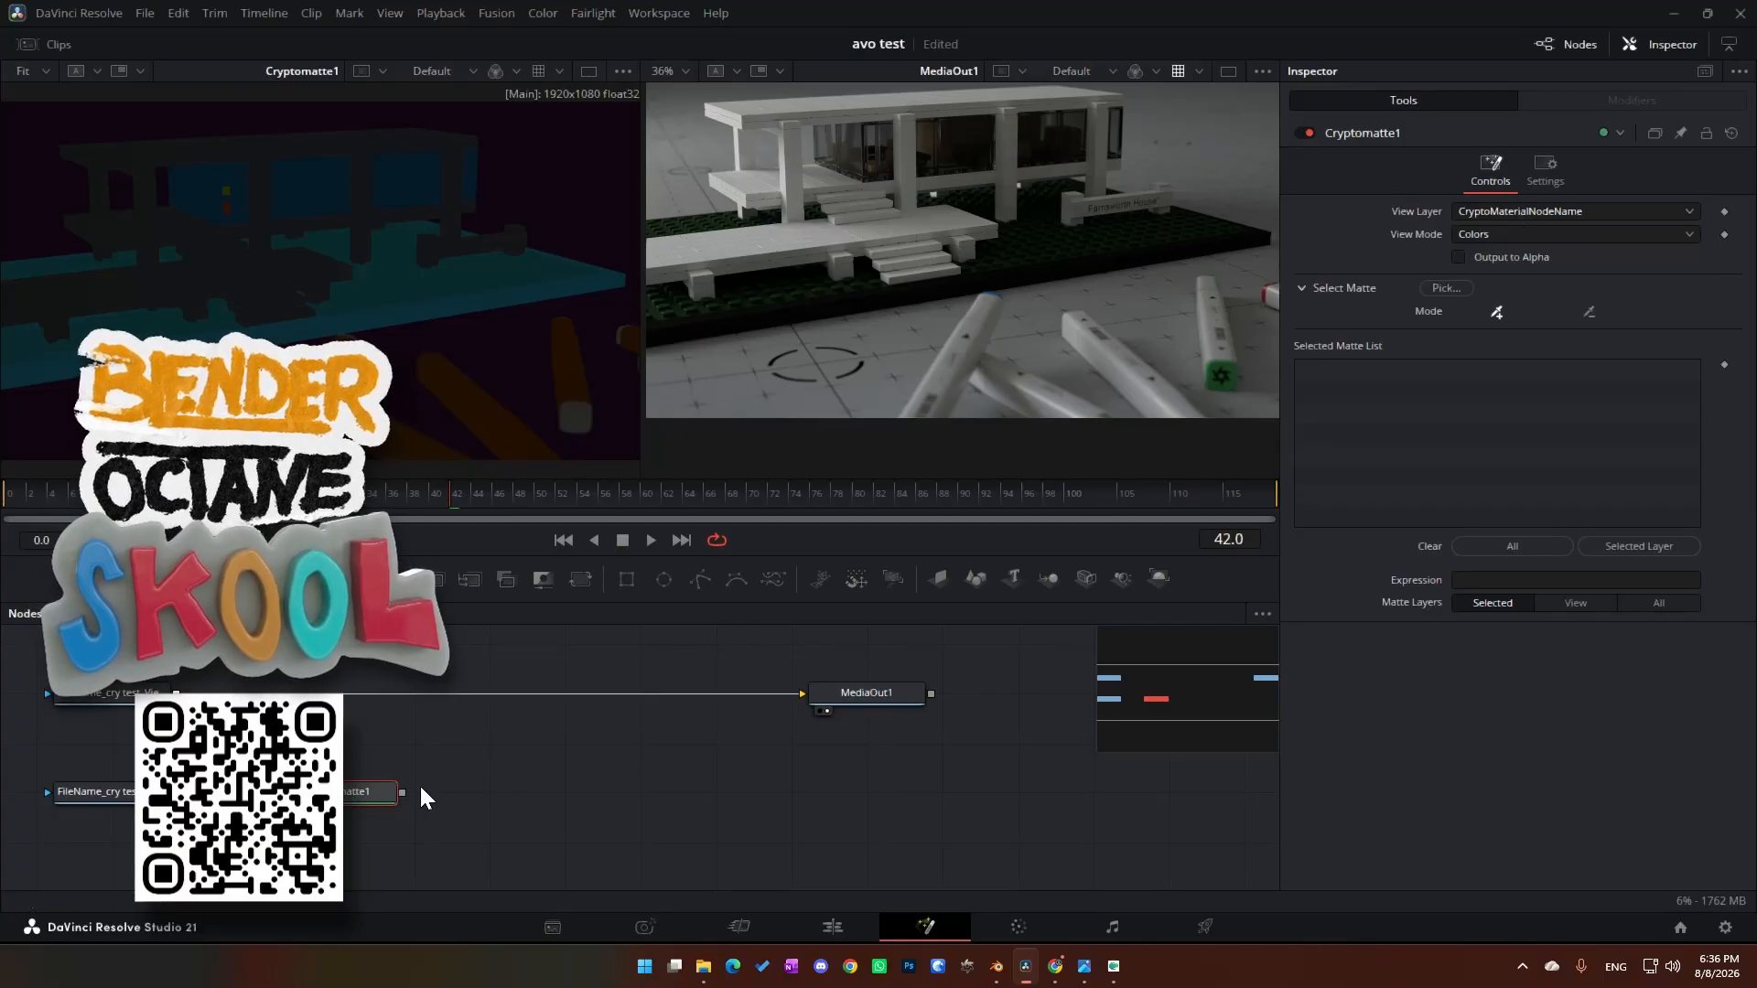
Step: Choose CryptoMaterialNodeName as Cryptomatte1's view layer, try the Edges and Beauty view modes, and set the view mode to Matte
left_click(1563, 213)
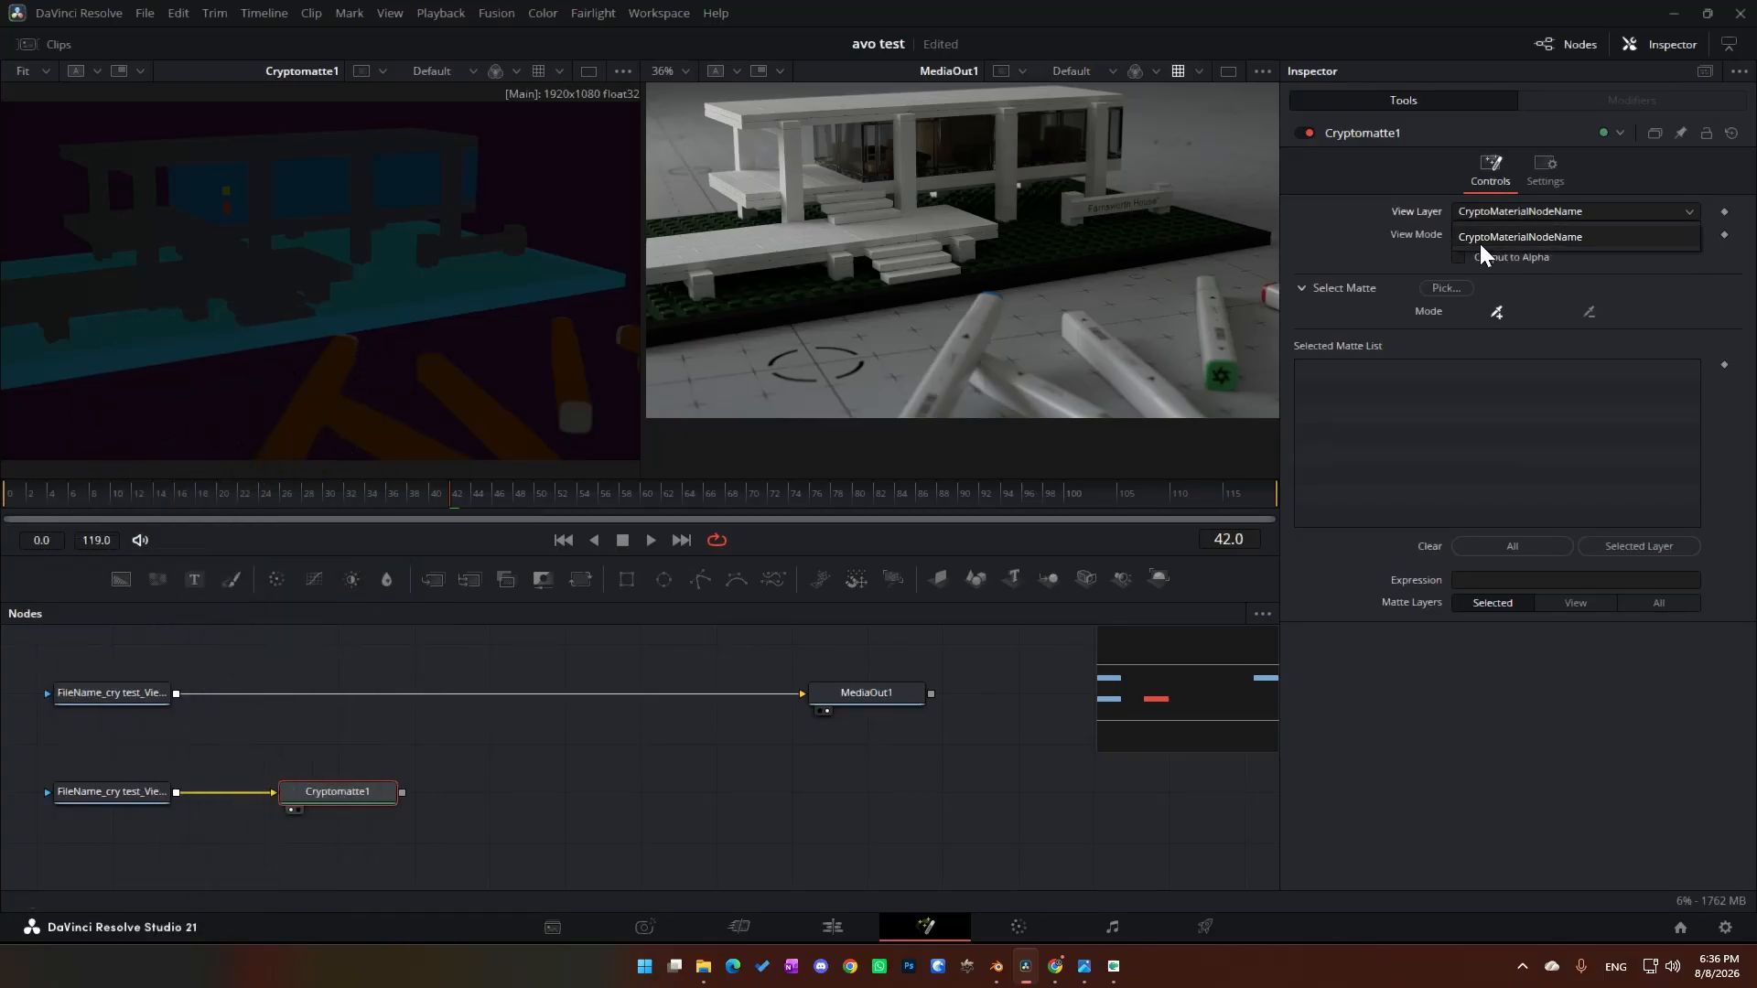
left_click(1585, 237)
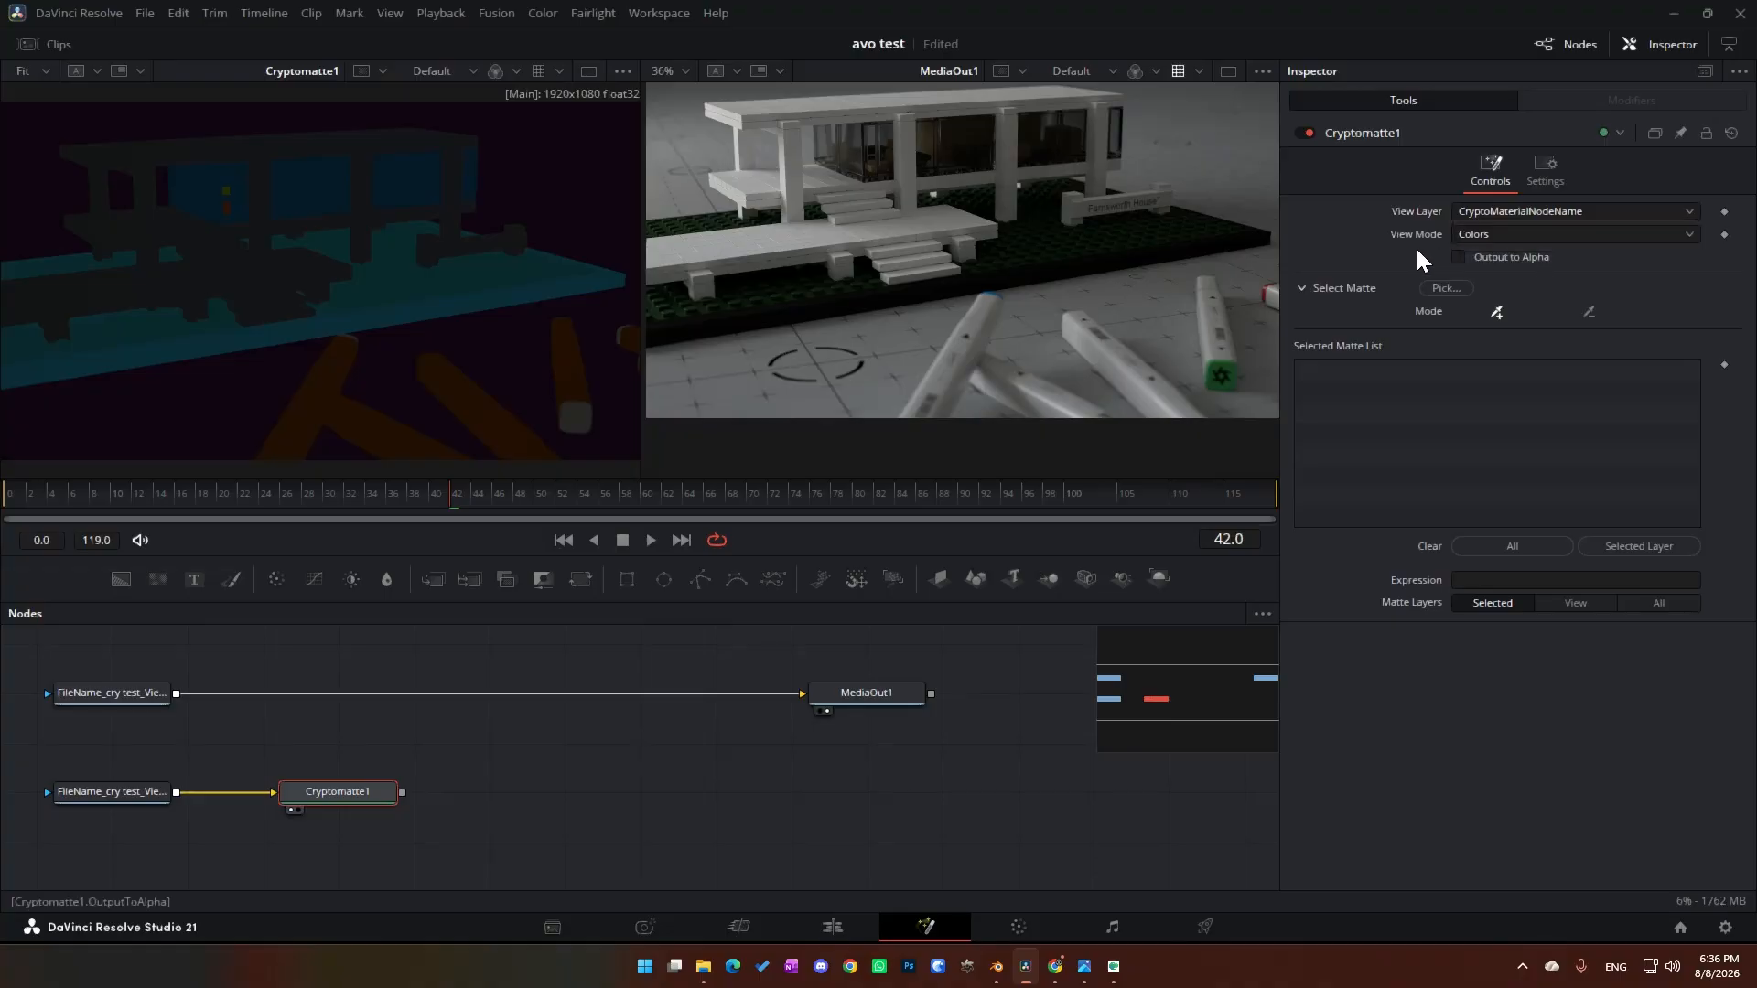
left_click(1518, 237)
left_click(1510, 279)
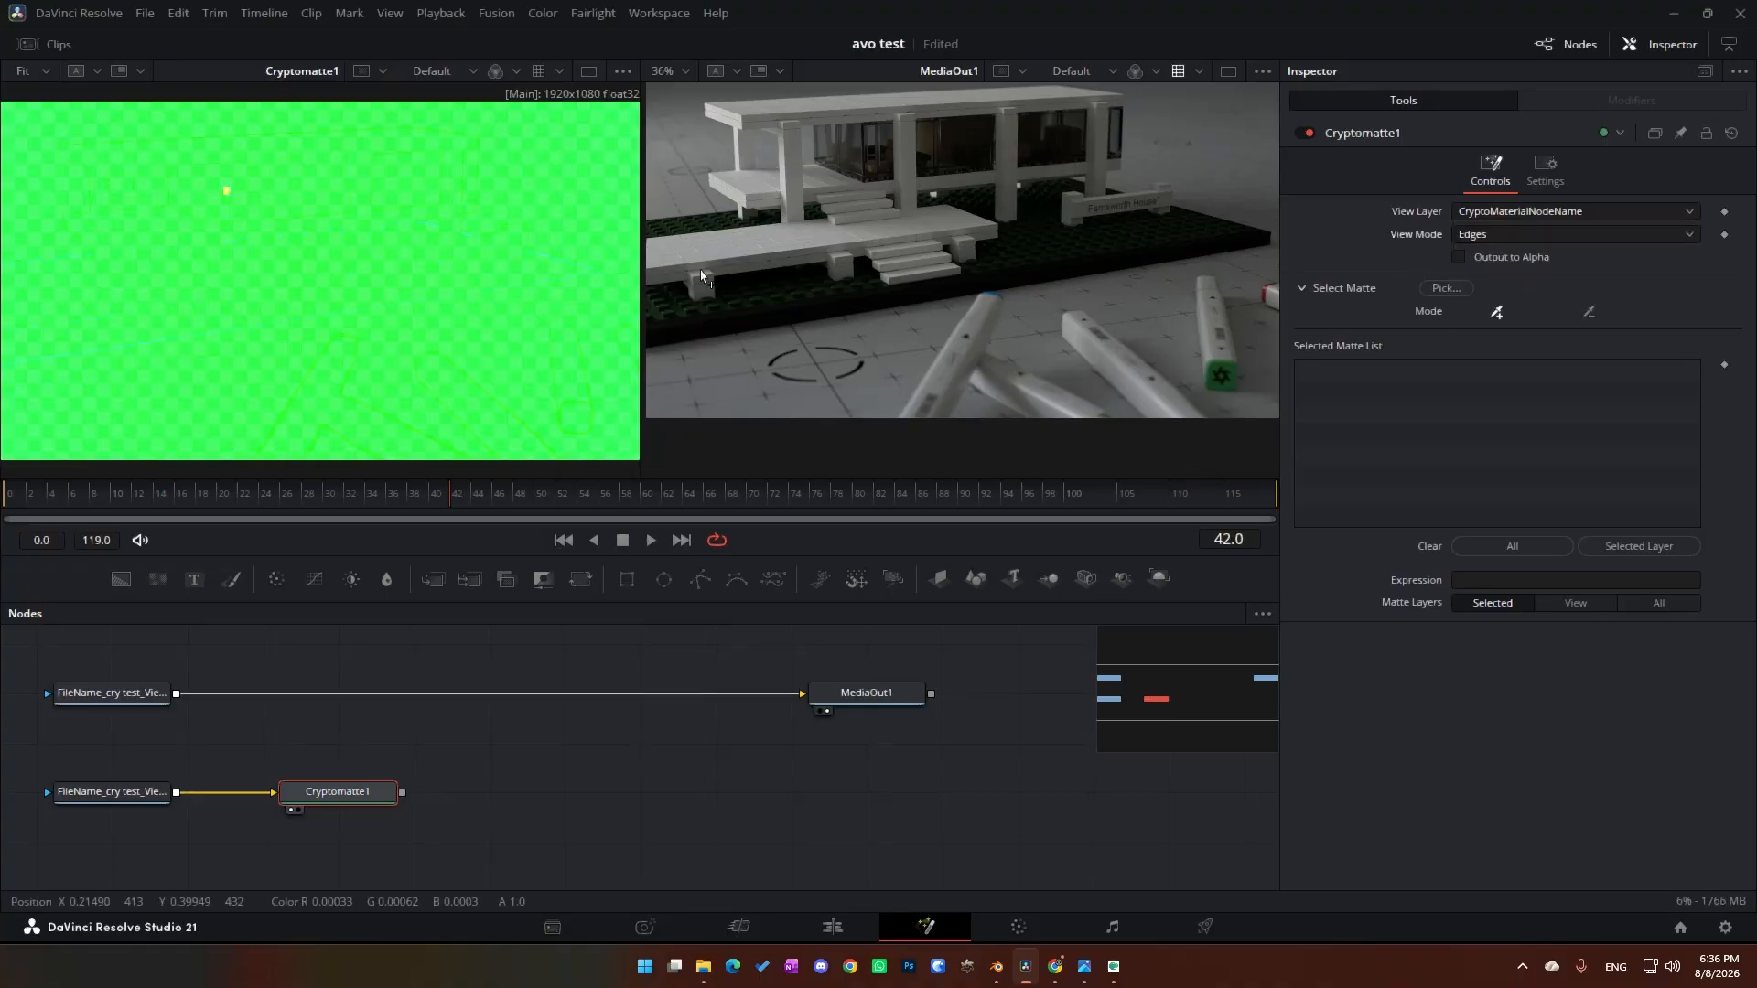
left_click(1557, 233)
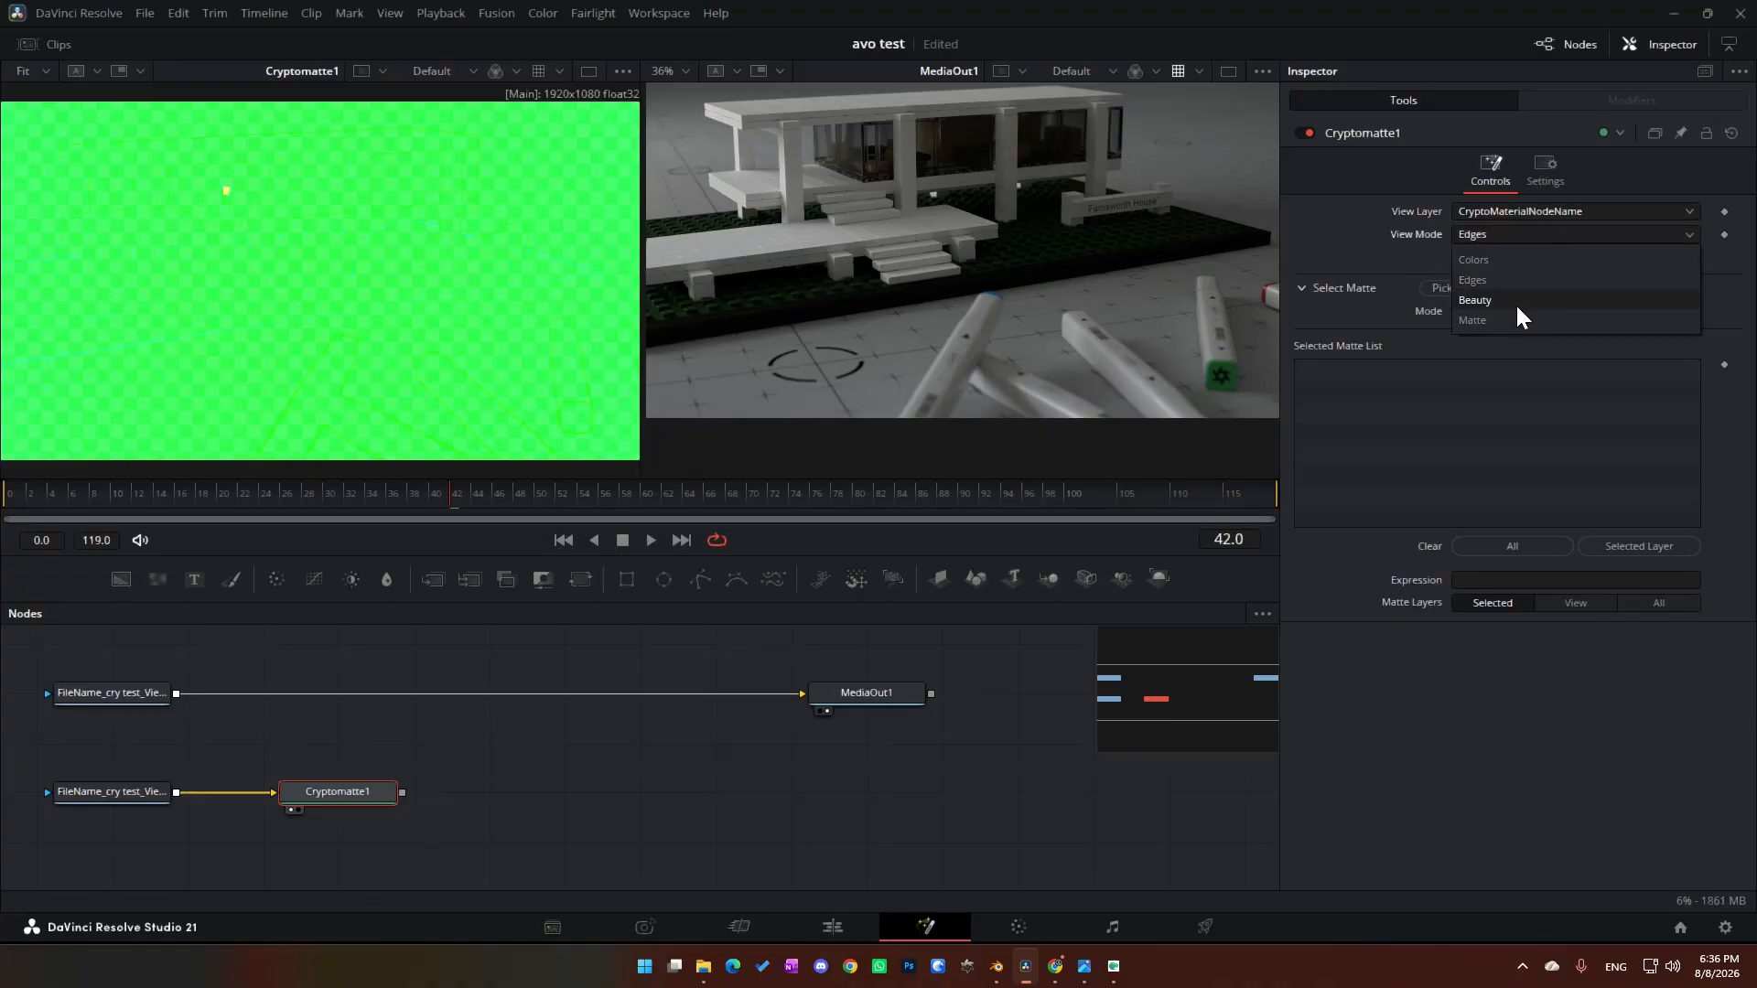
left_click(1515, 302)
left_click(1554, 235)
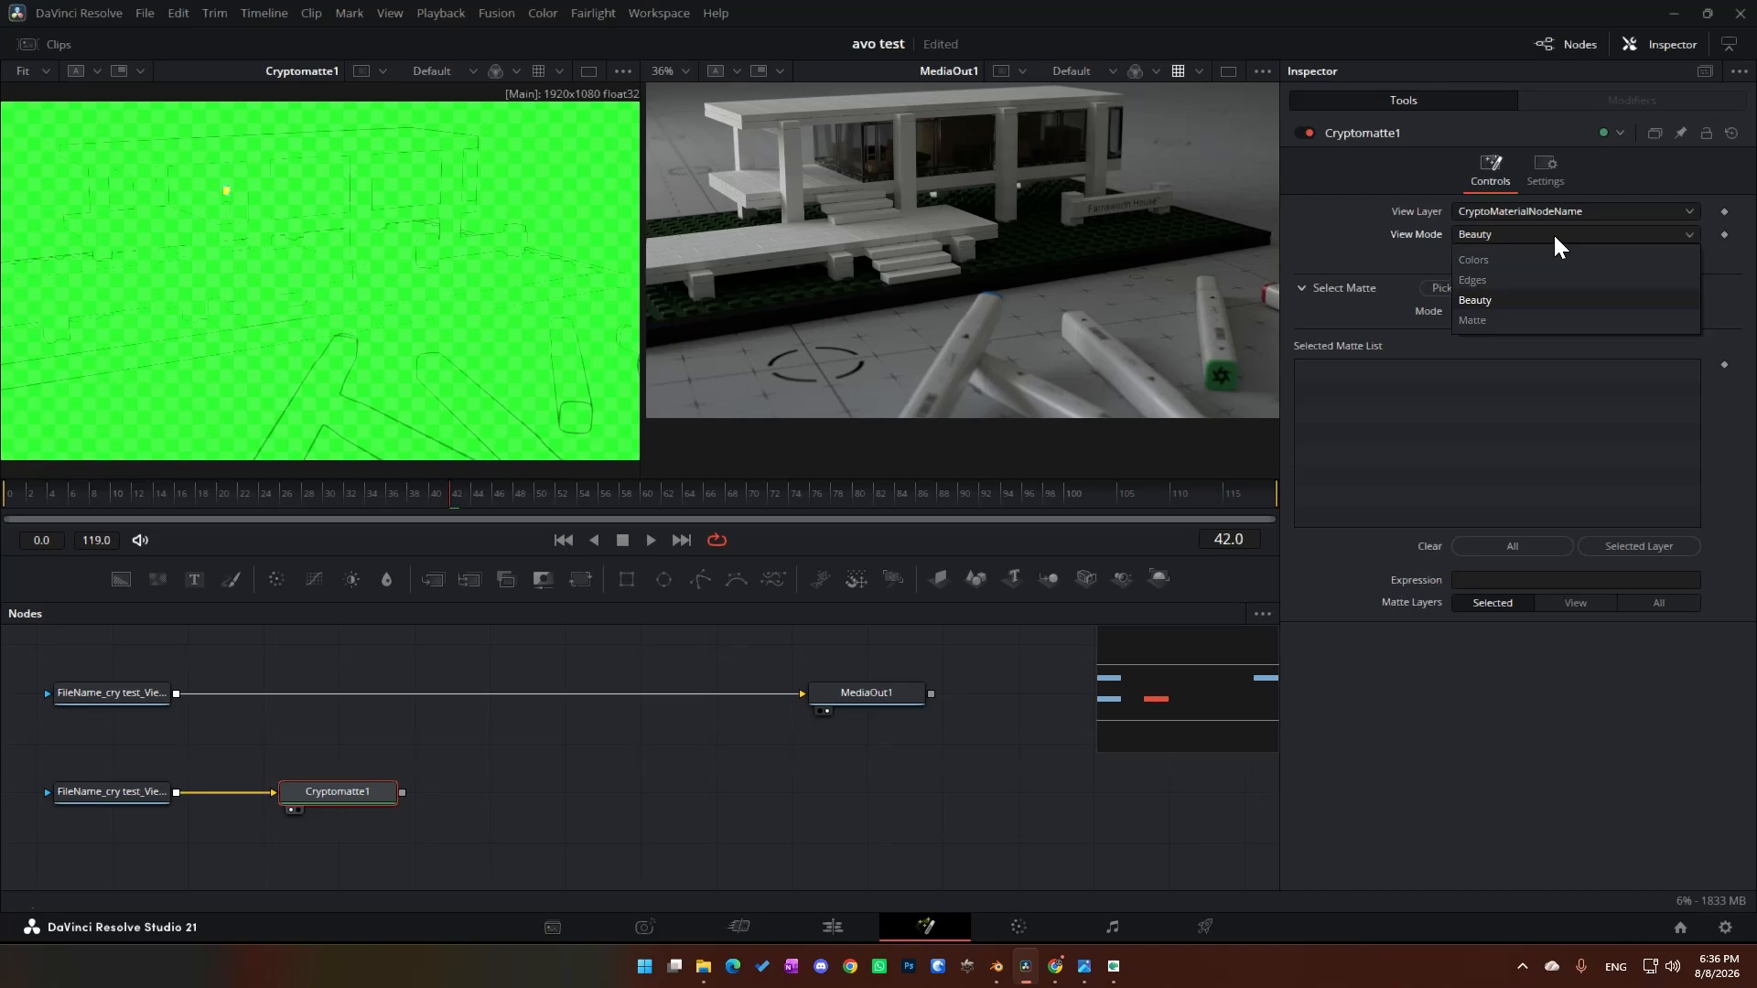
left_click(1478, 320)
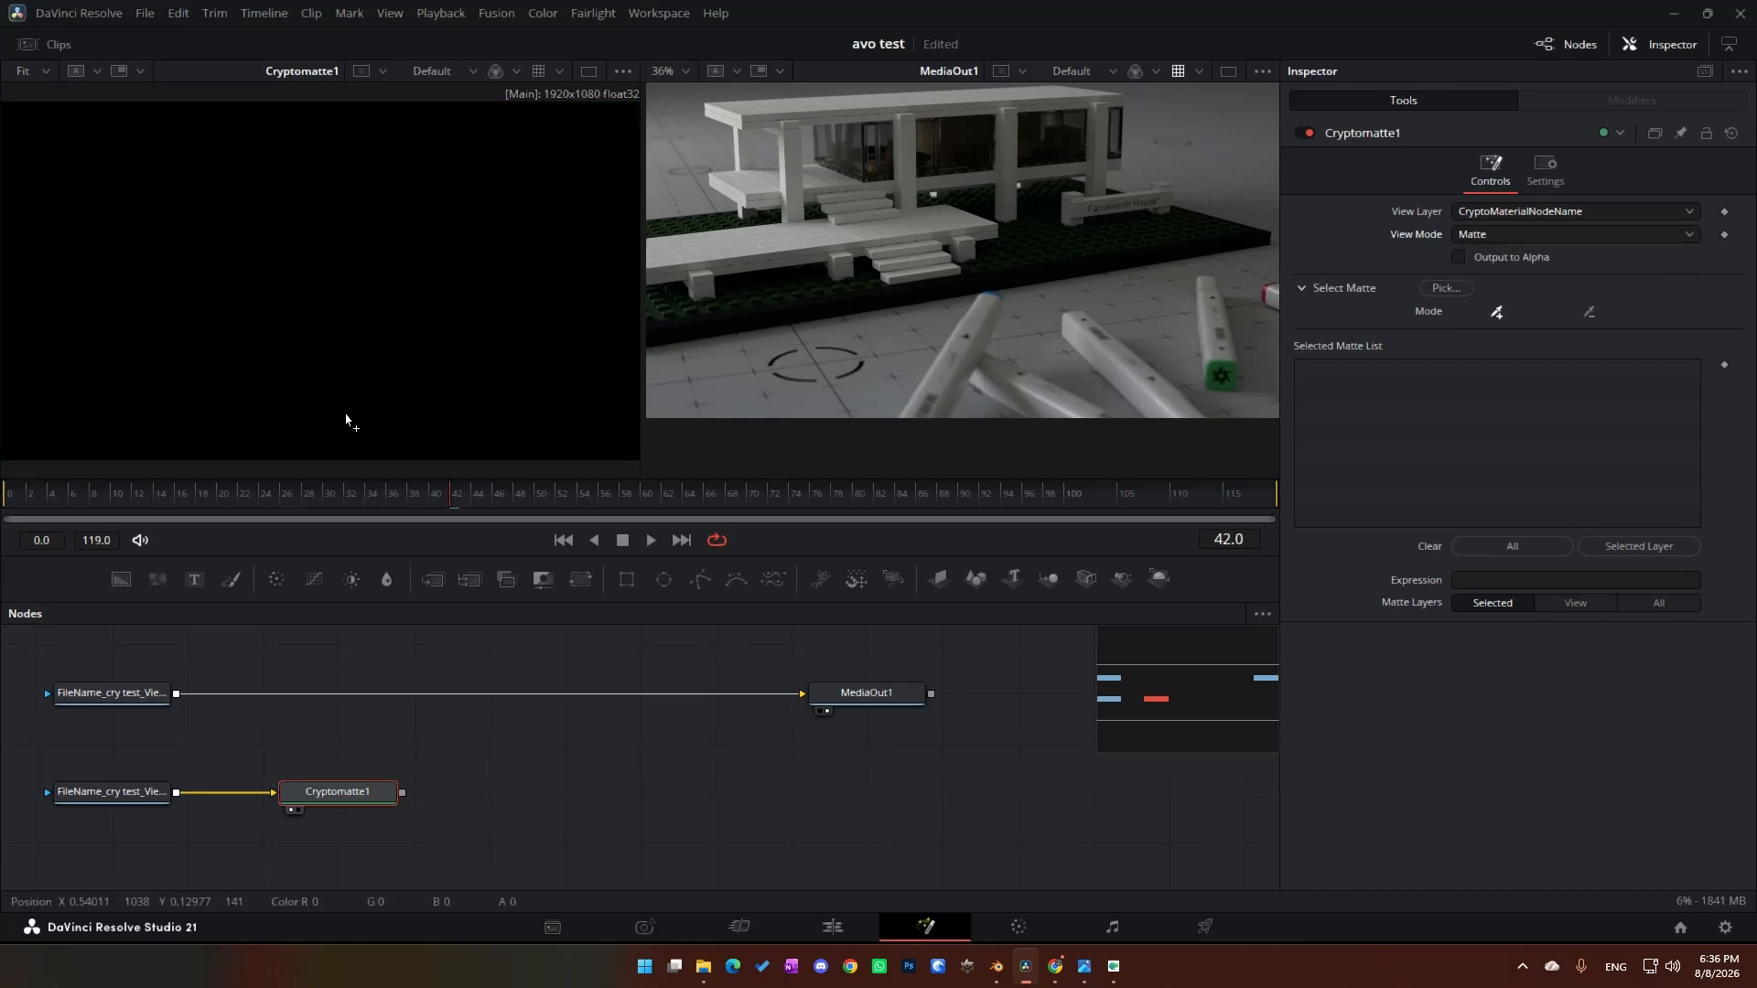
Step: Open Cryptomatte1's matte selection list and widen it to examine the full names and layers of the available material mattes
left_click(1458, 288)
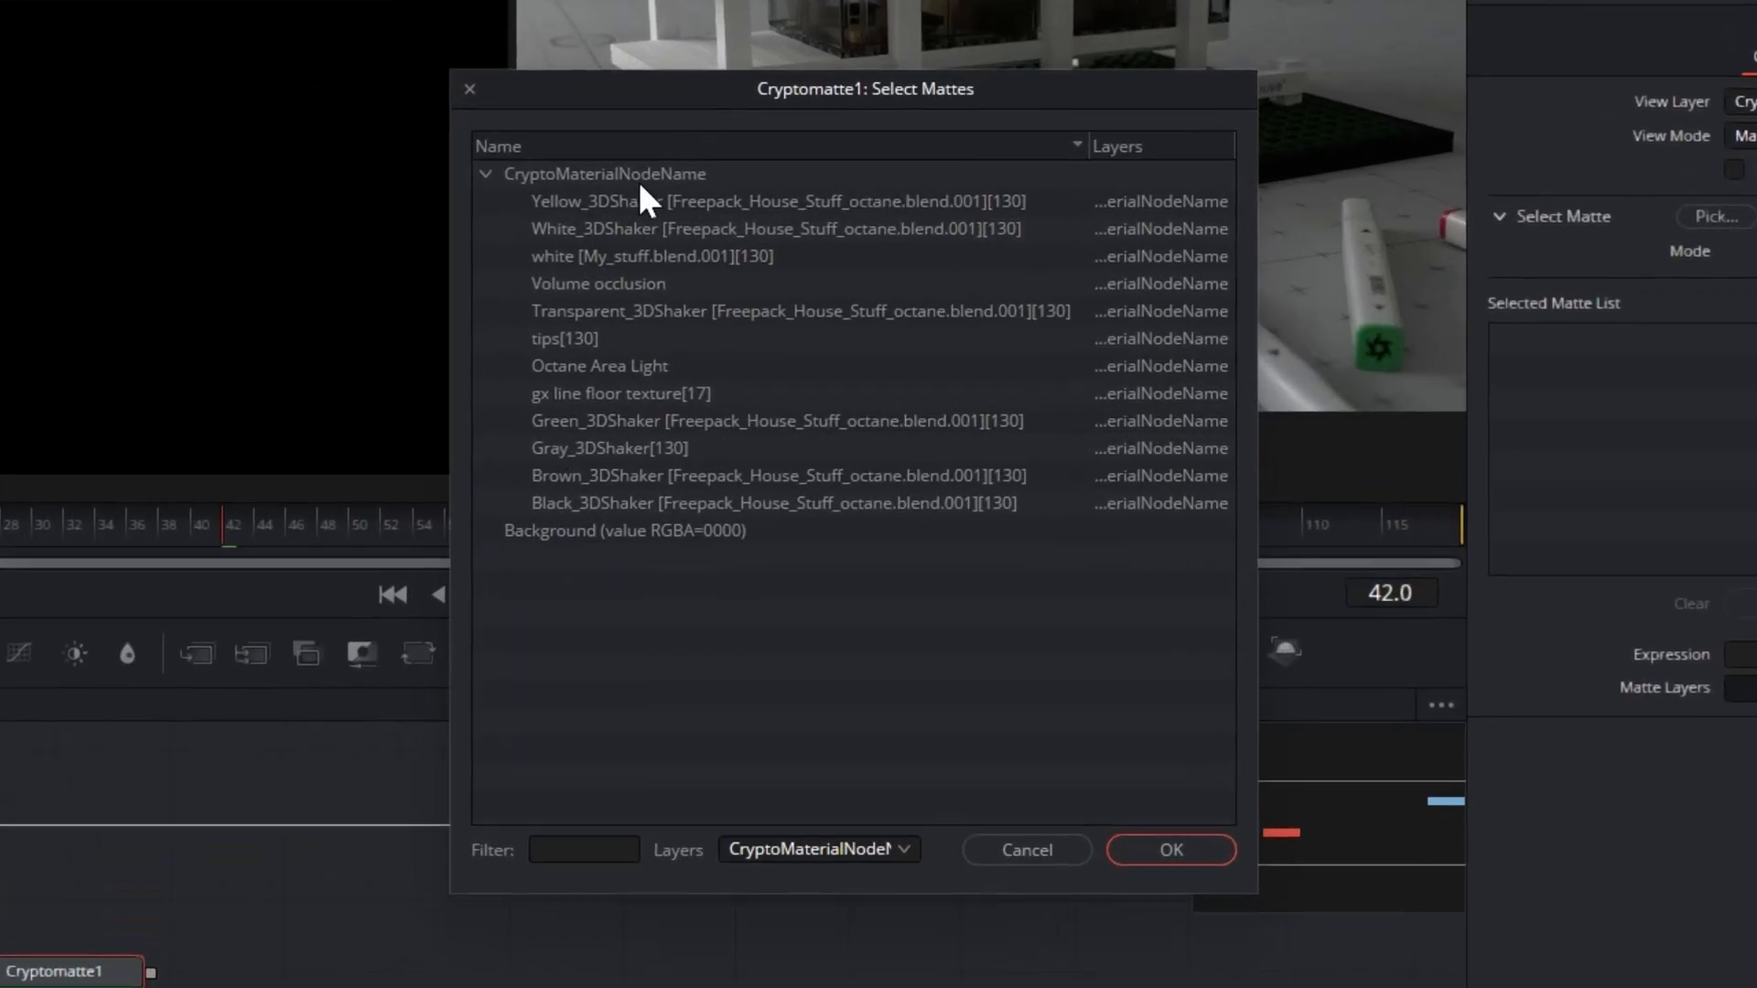
left_click_drag(448, 294, 96, 316)
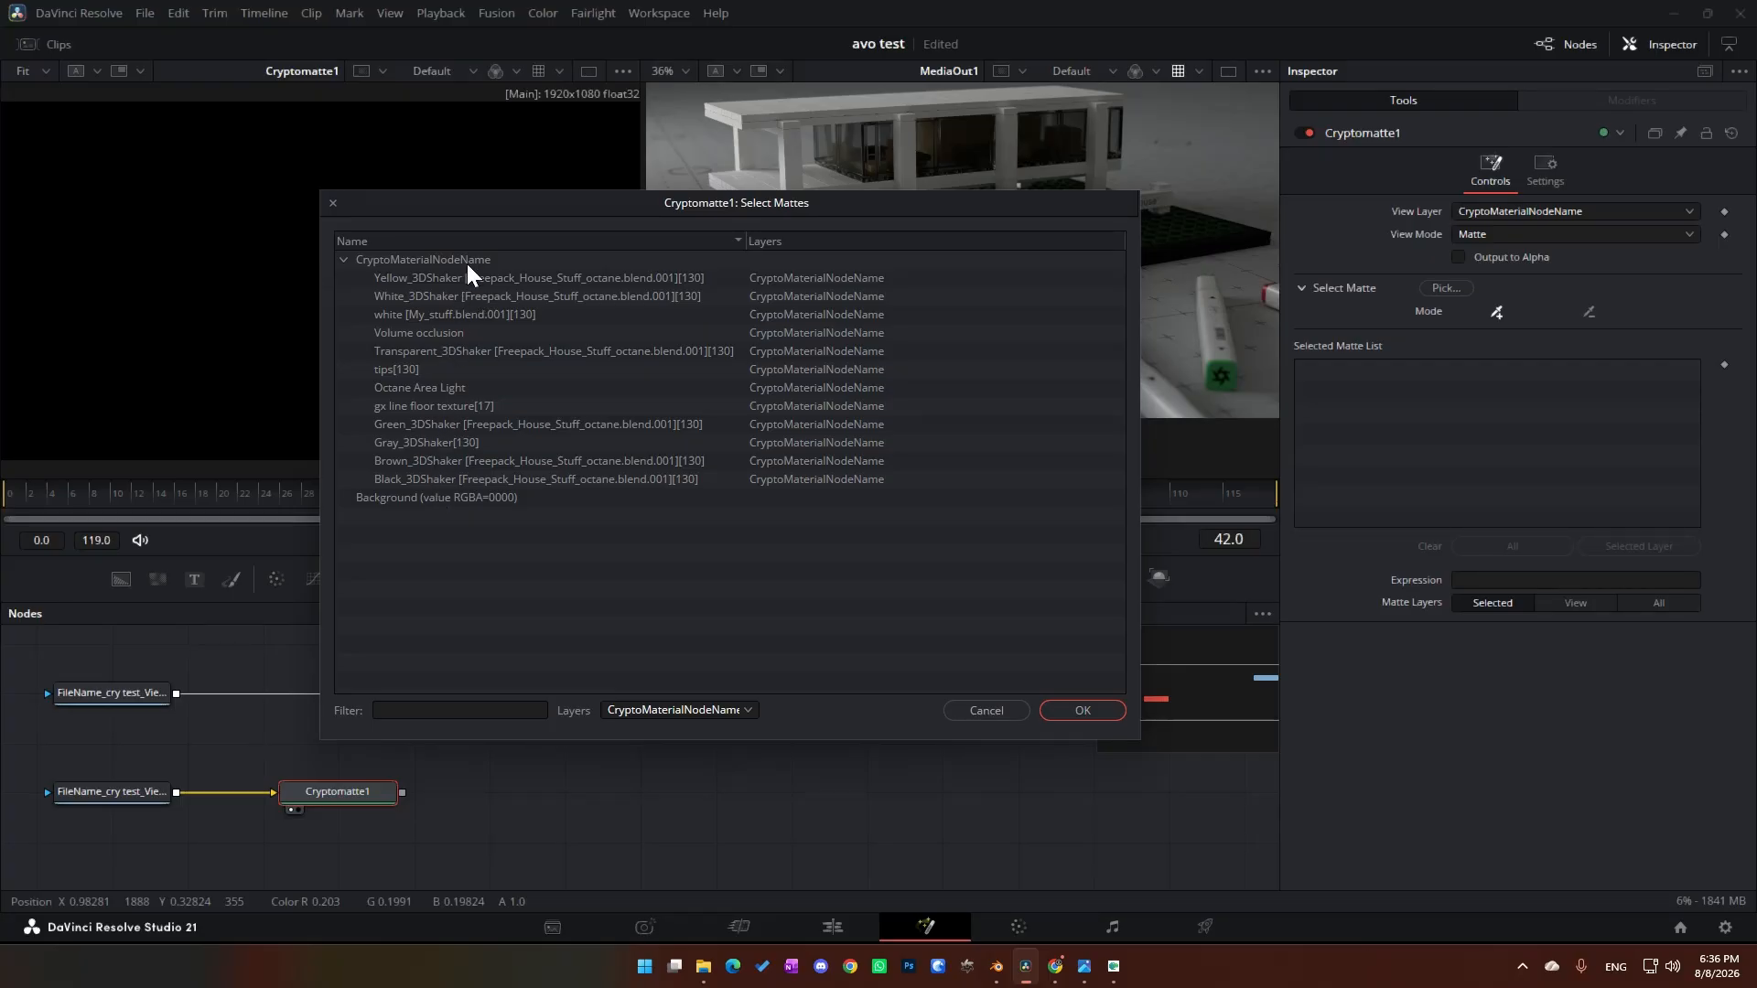
Step: Switch to Blender, try Stable|Object node name as the Cryptomatte AOV type, and set it to Stable|User instance ID for rendering
mouse_move(1000, 972)
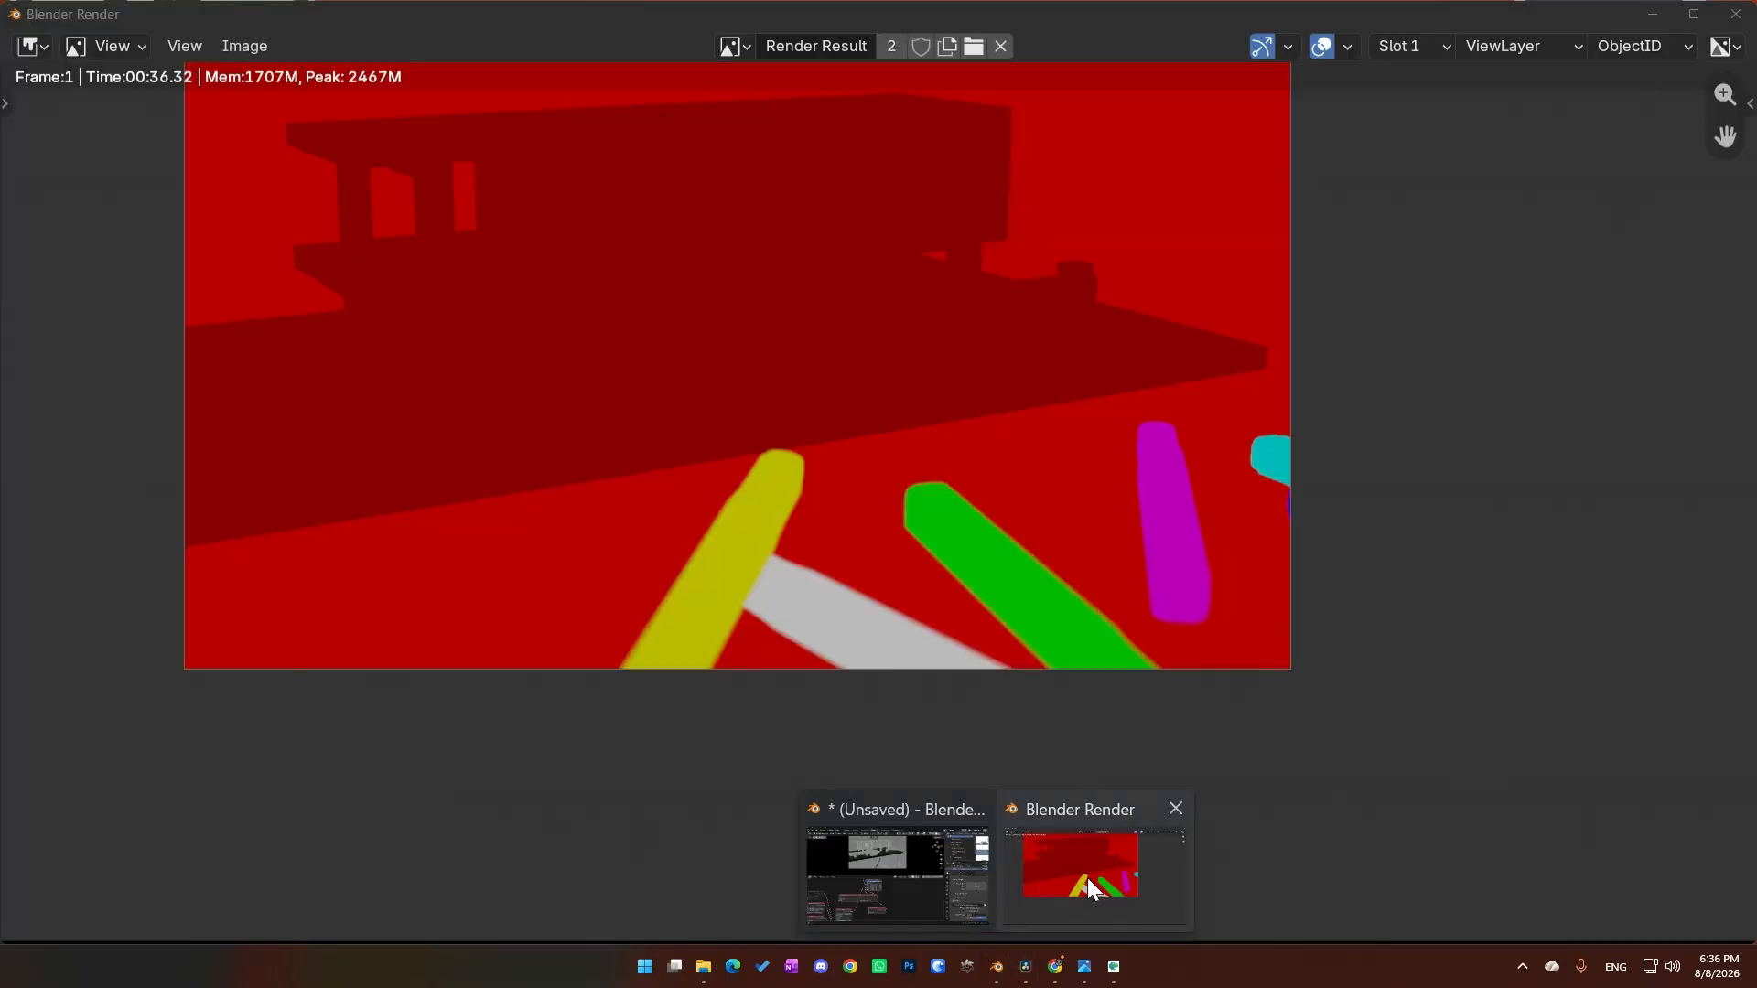
left_click(897, 869)
middle_click_drag(717, 675, 797, 596)
scroll(580, 683, "up", 7)
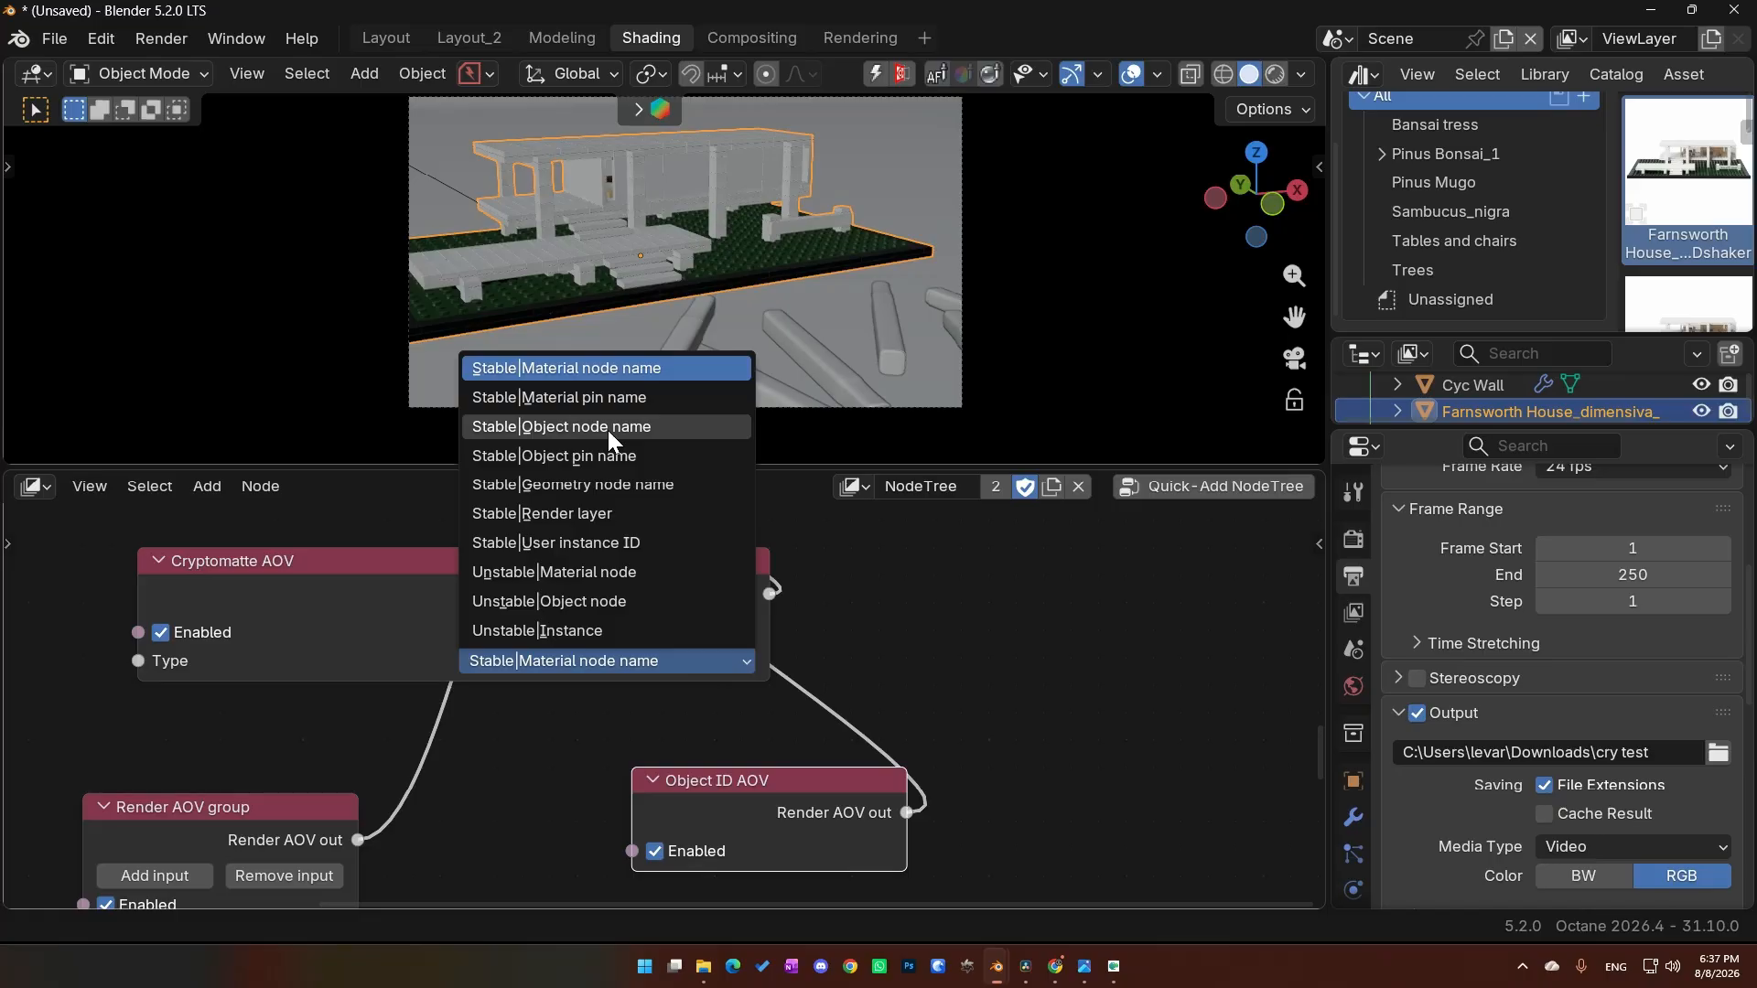
left_click(634, 430)
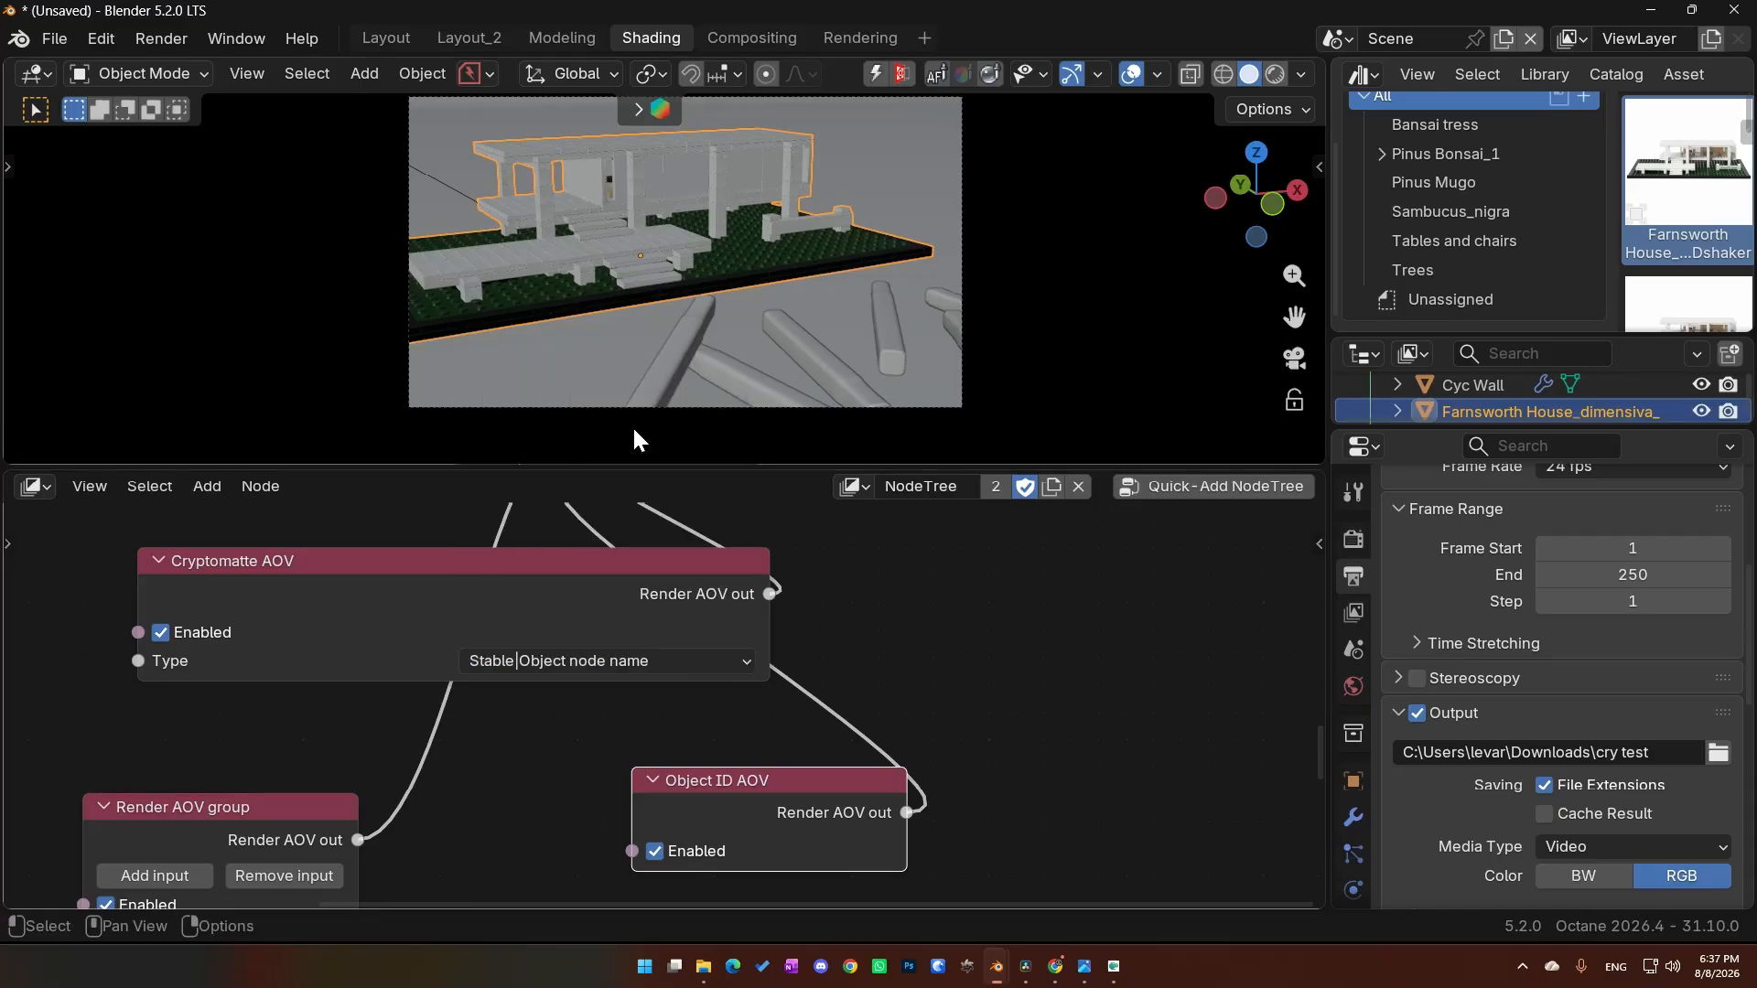
left_click(606, 661)
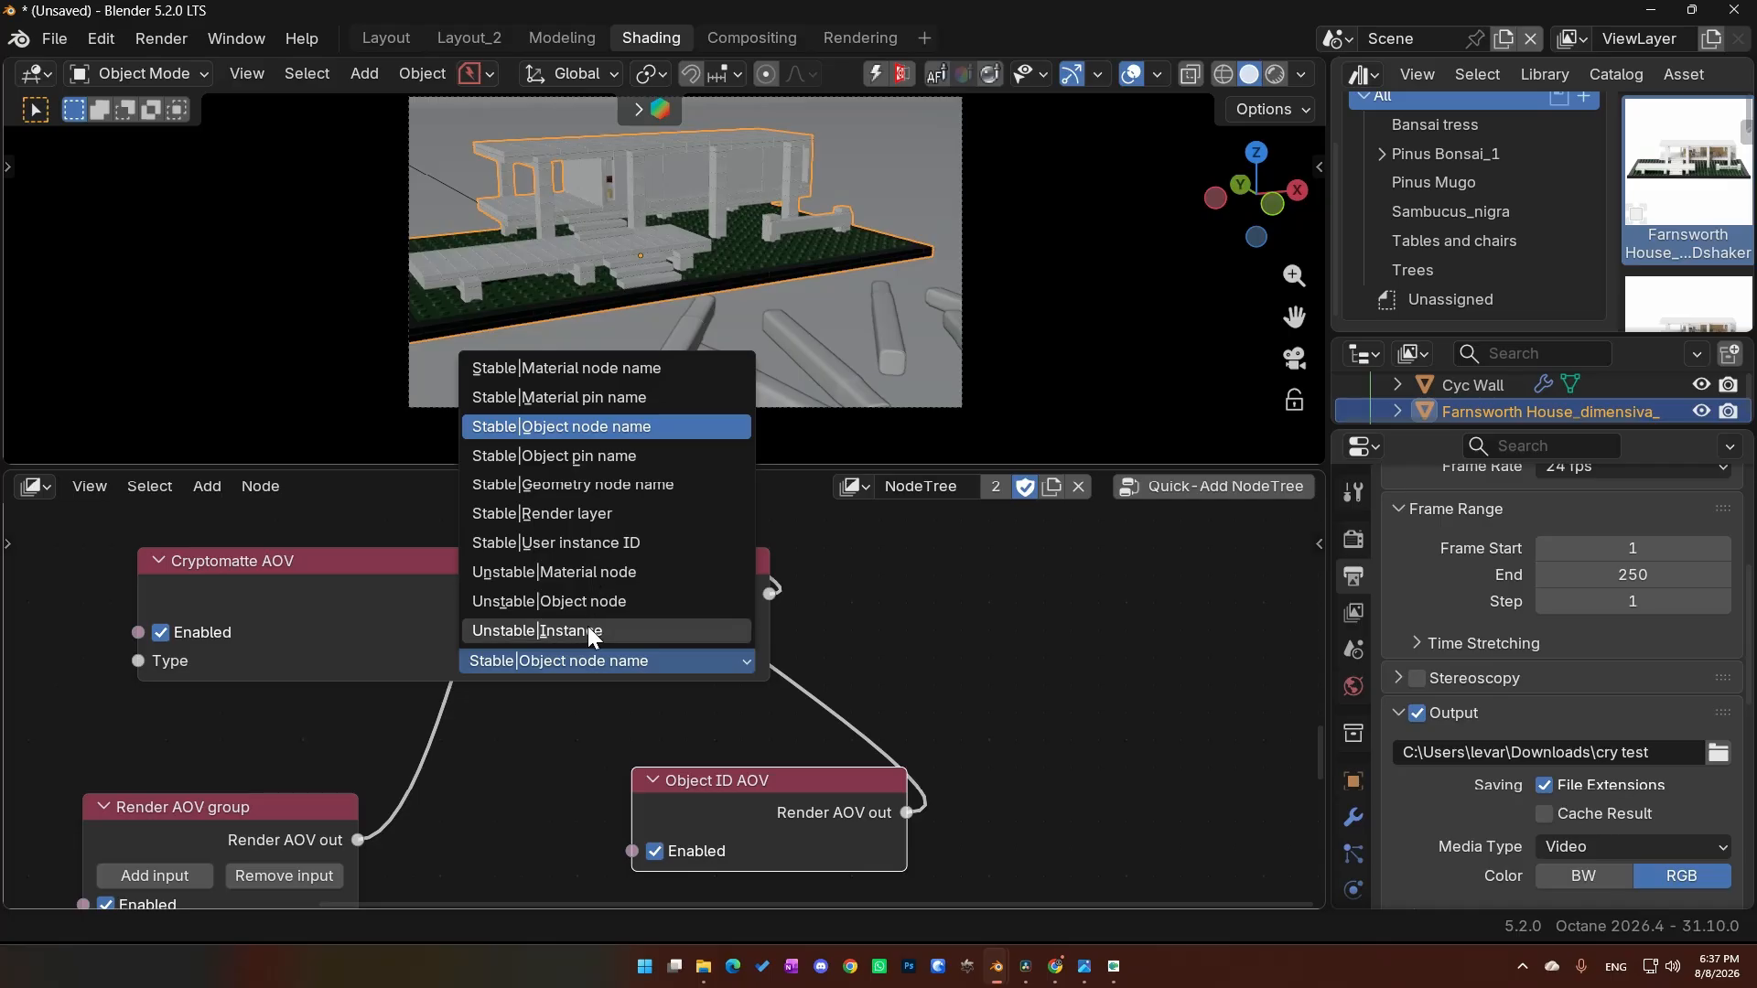
left_click(612, 541)
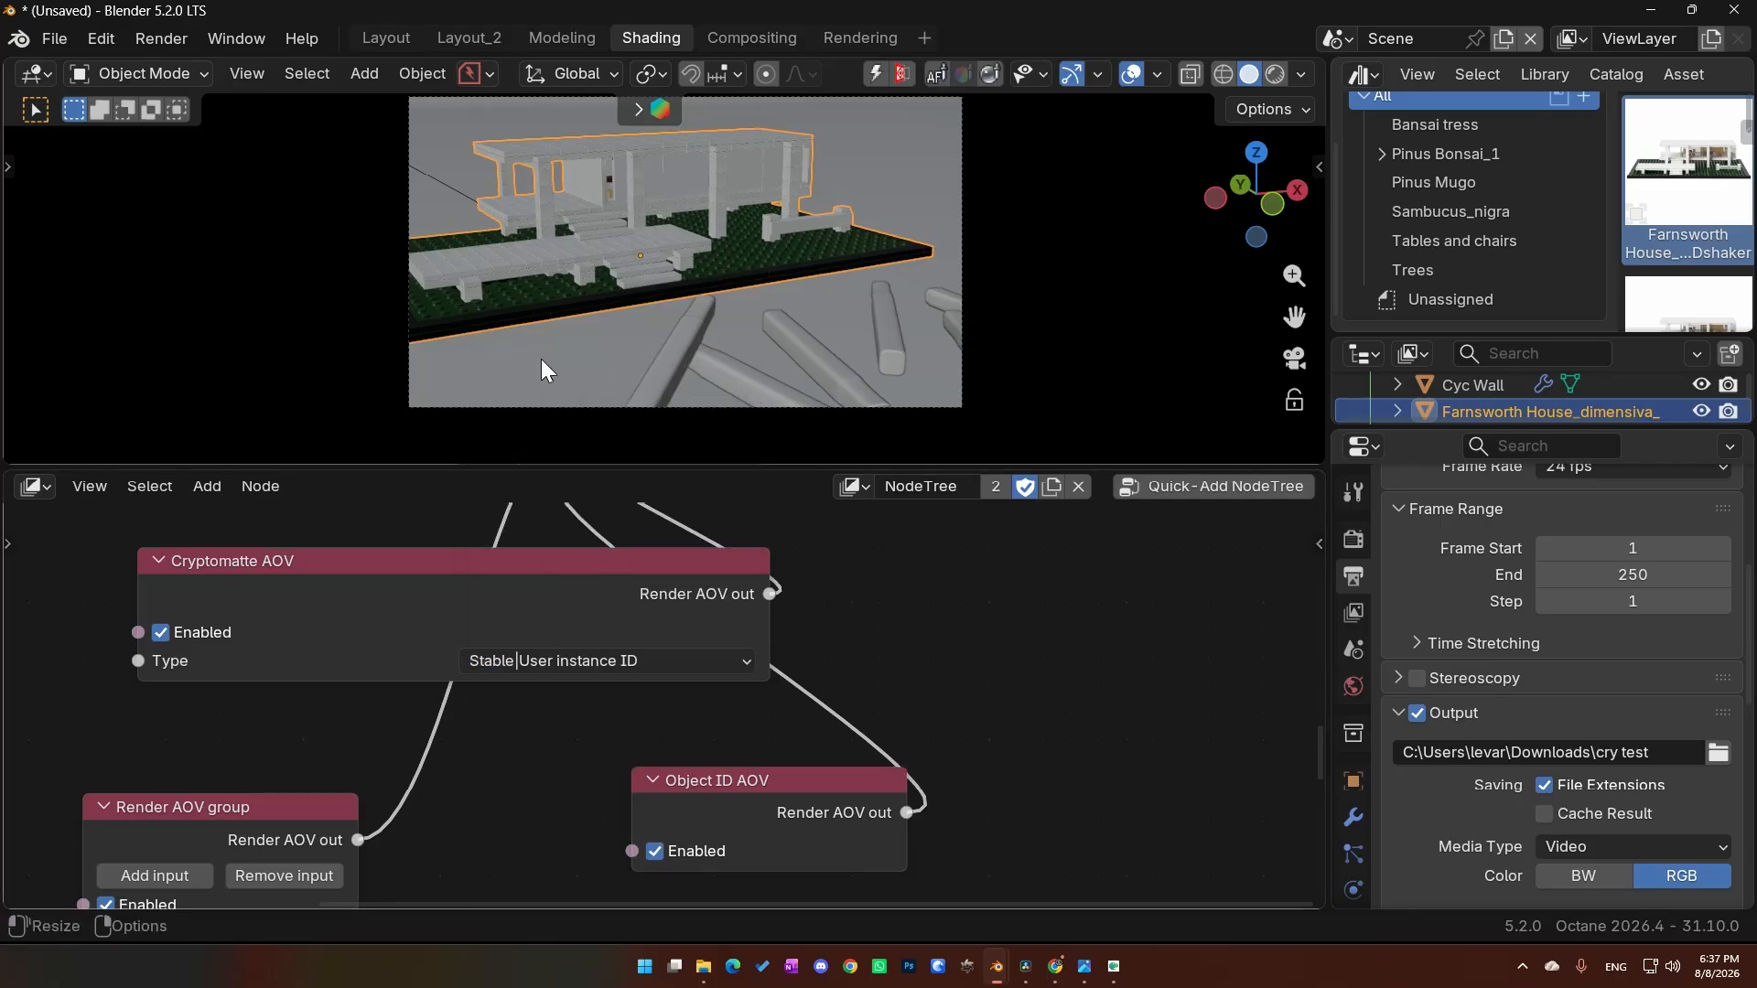
left_click(161, 38)
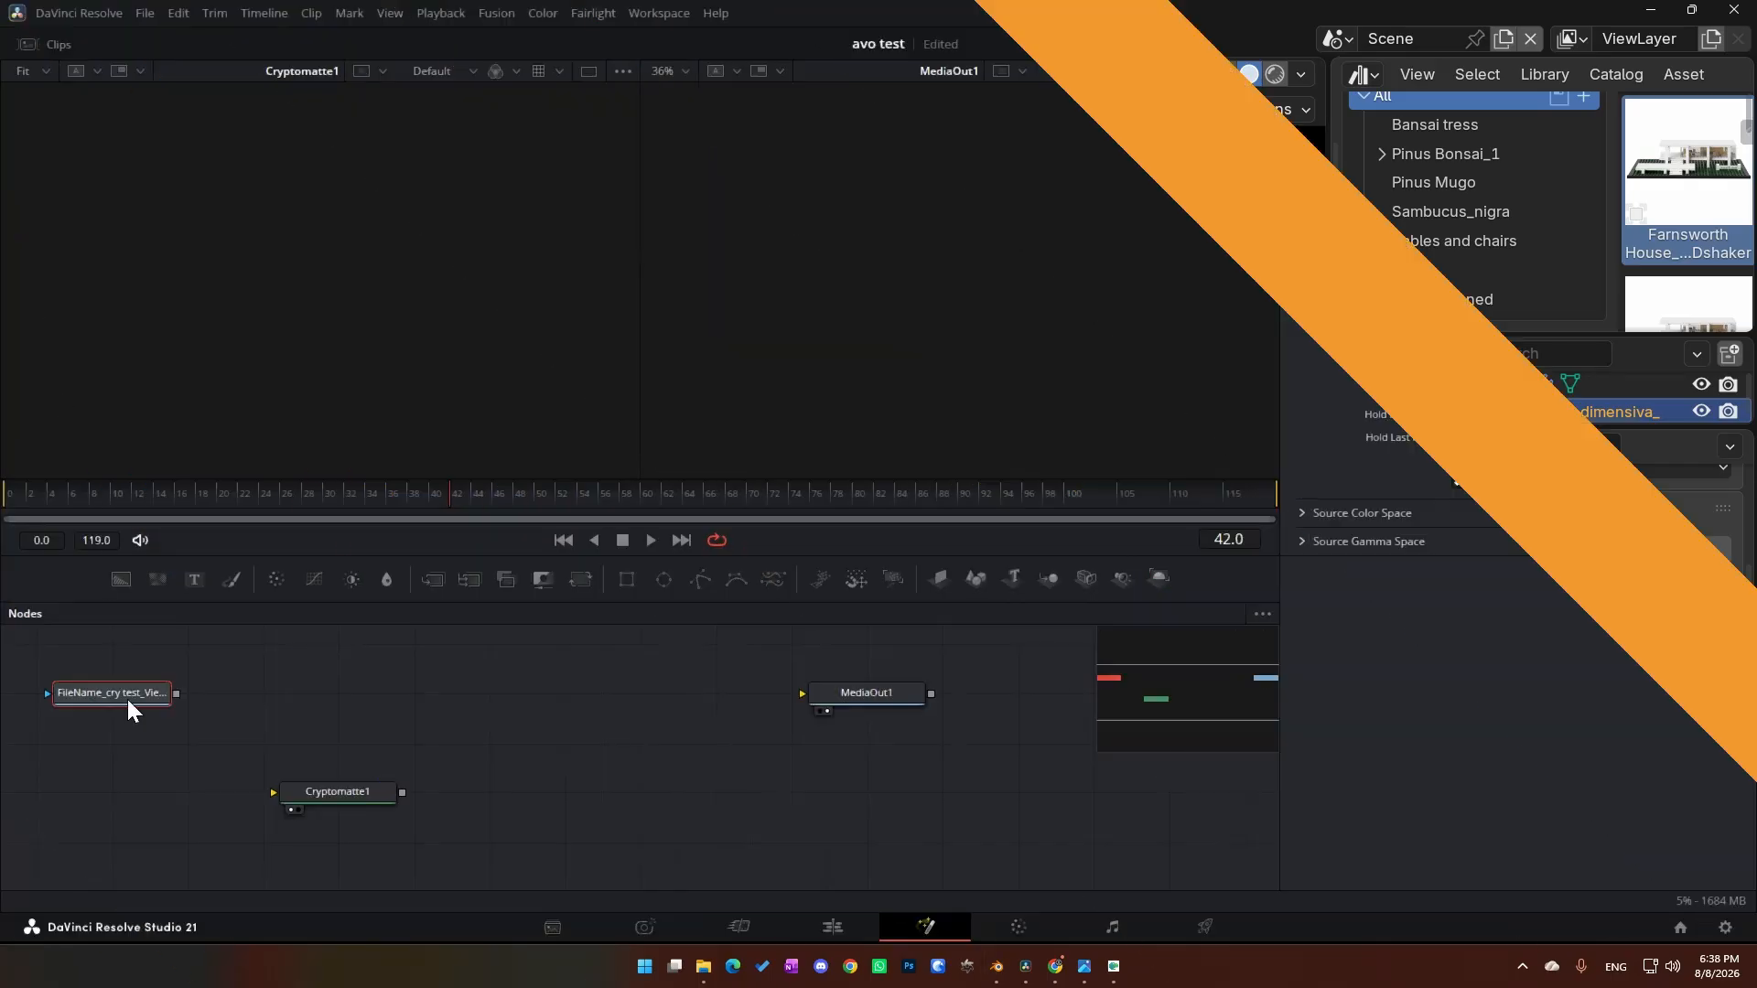
Step: In DaVinci Resolve, connect the newly rendered EXR clip to MediaOut1 and a pasted copy of it to Cryptomatte1
left_click_drag(176, 693, 842, 689)
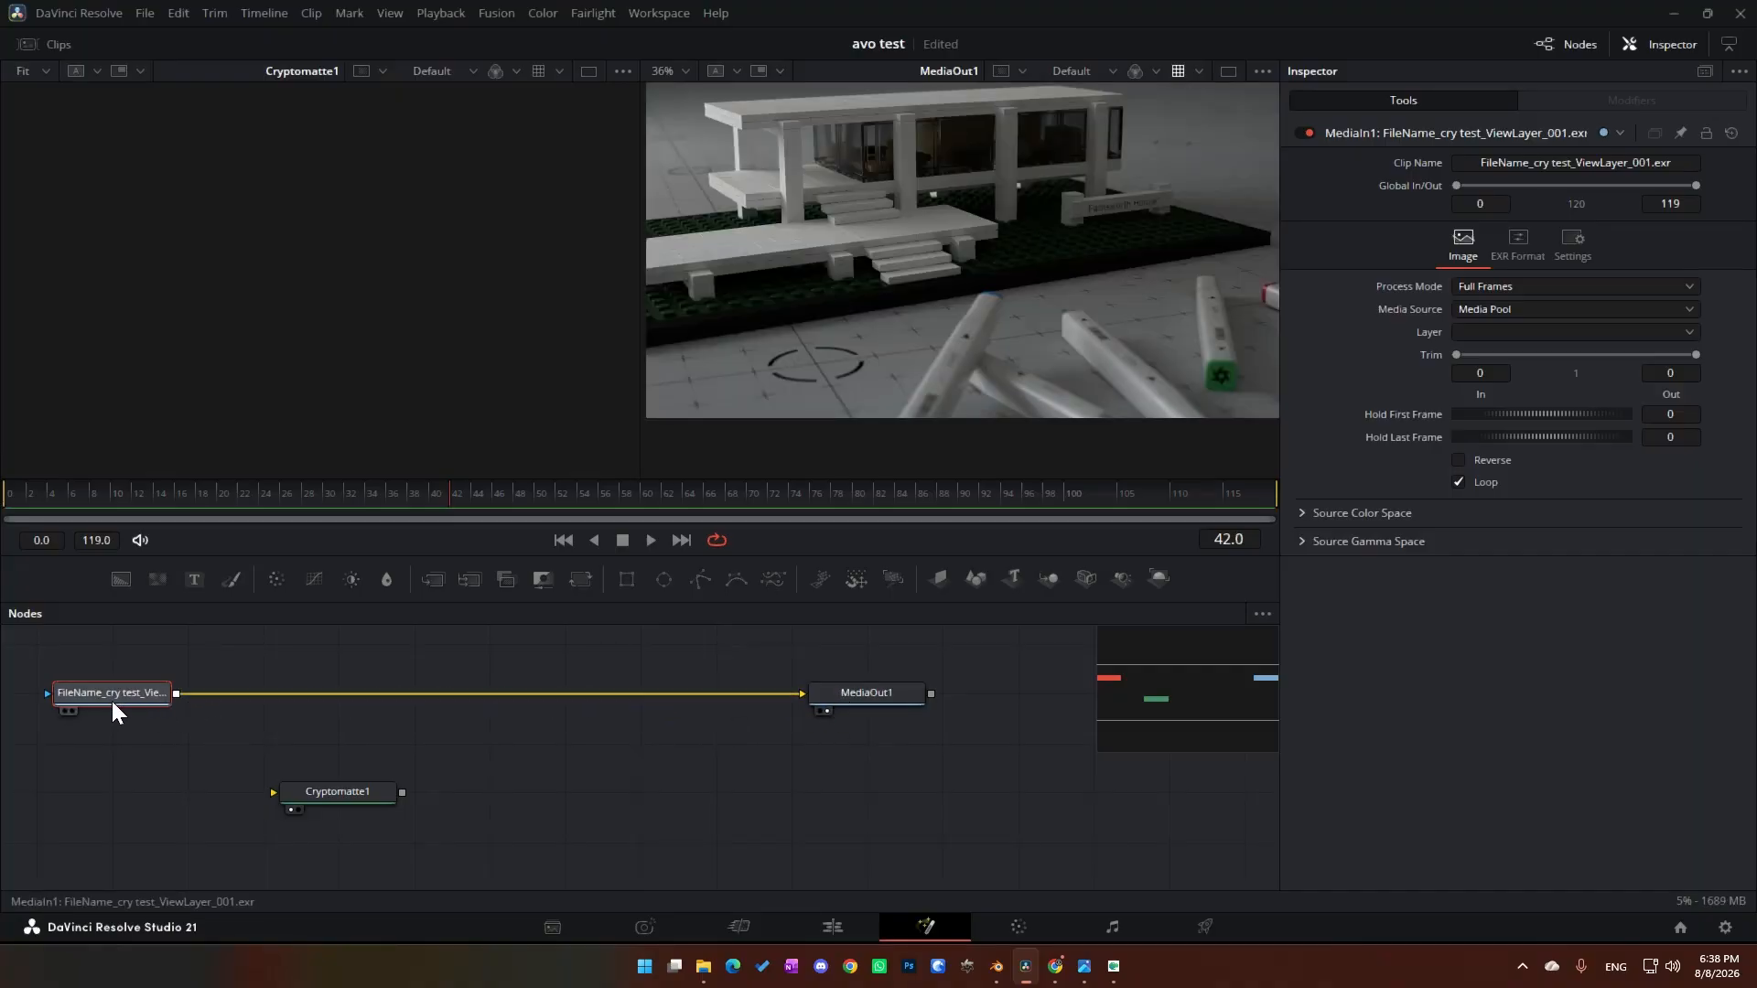
key("ctrl+v")
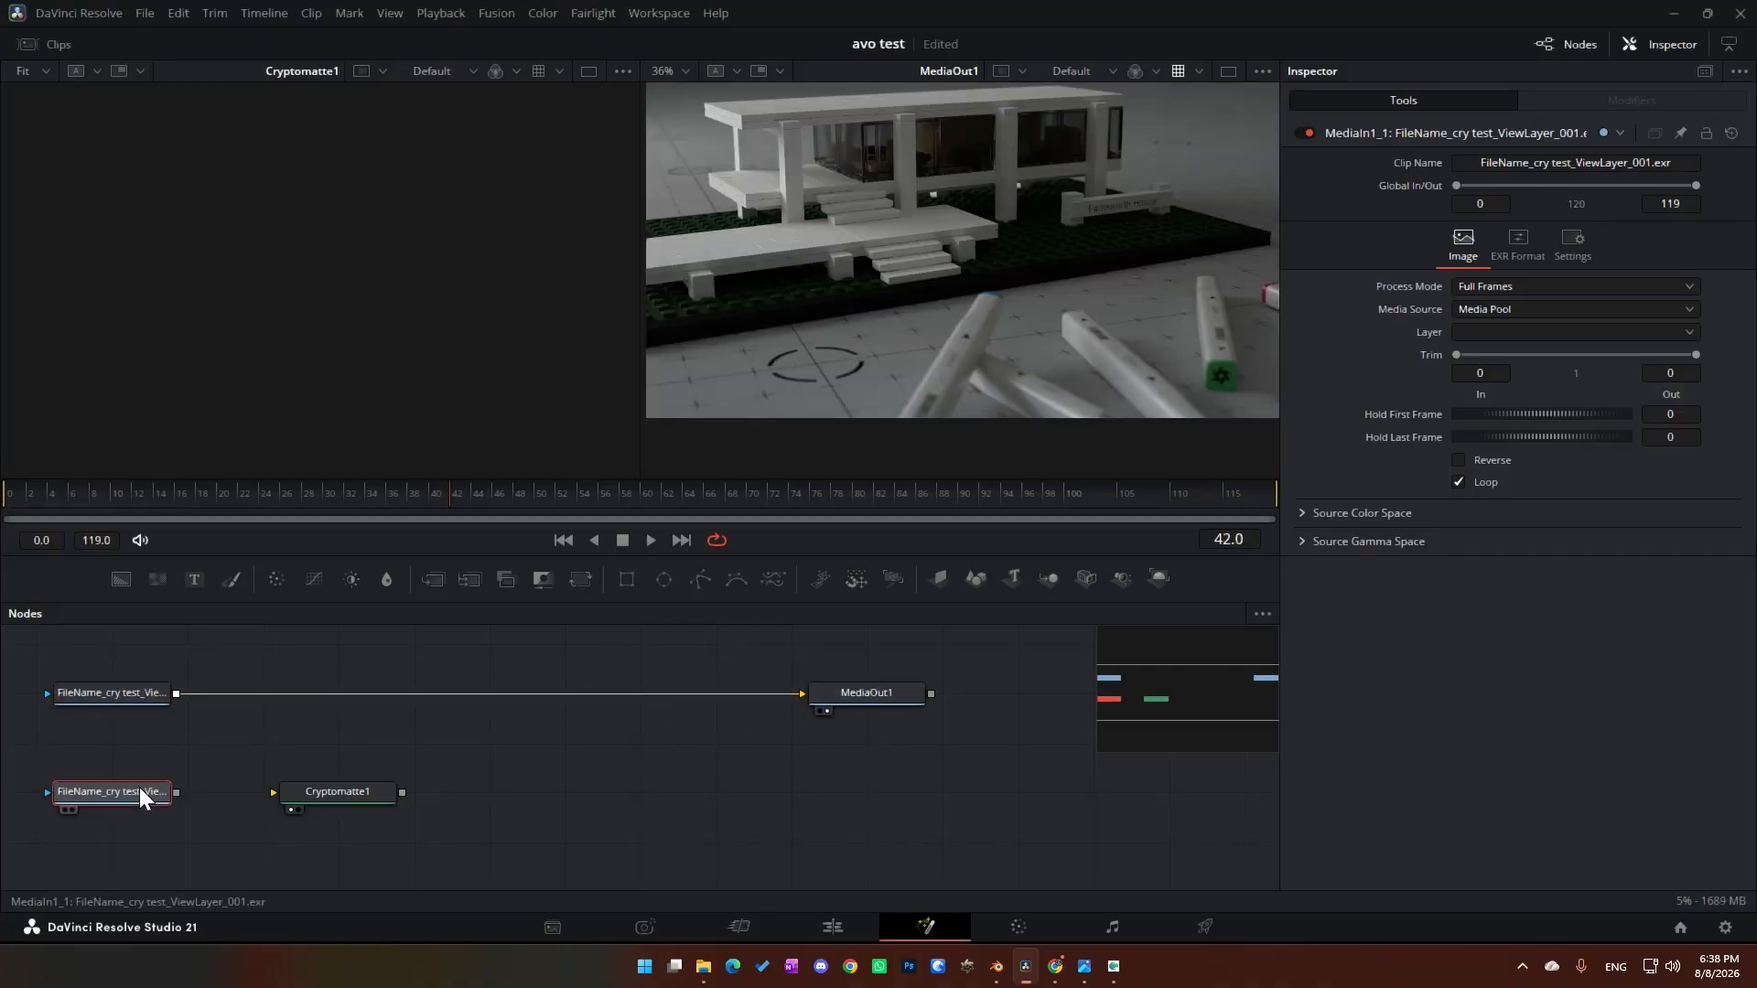
left_click_drag(176, 792, 309, 786)
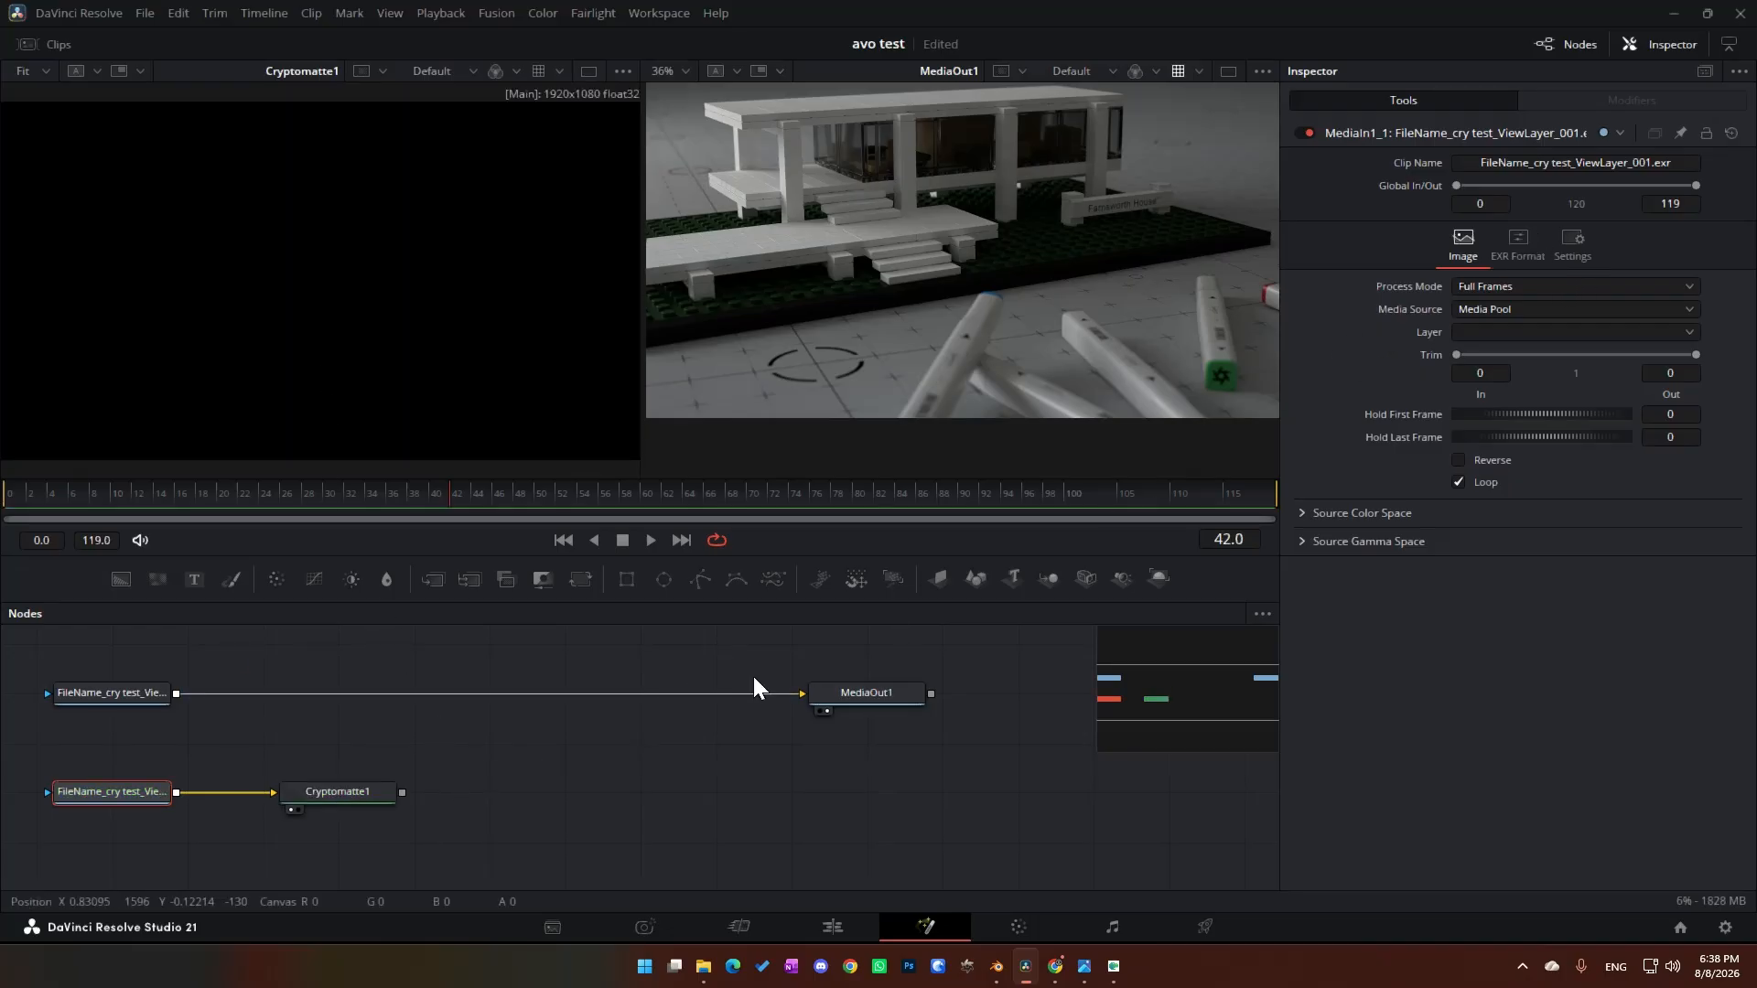
left_click(357, 791)
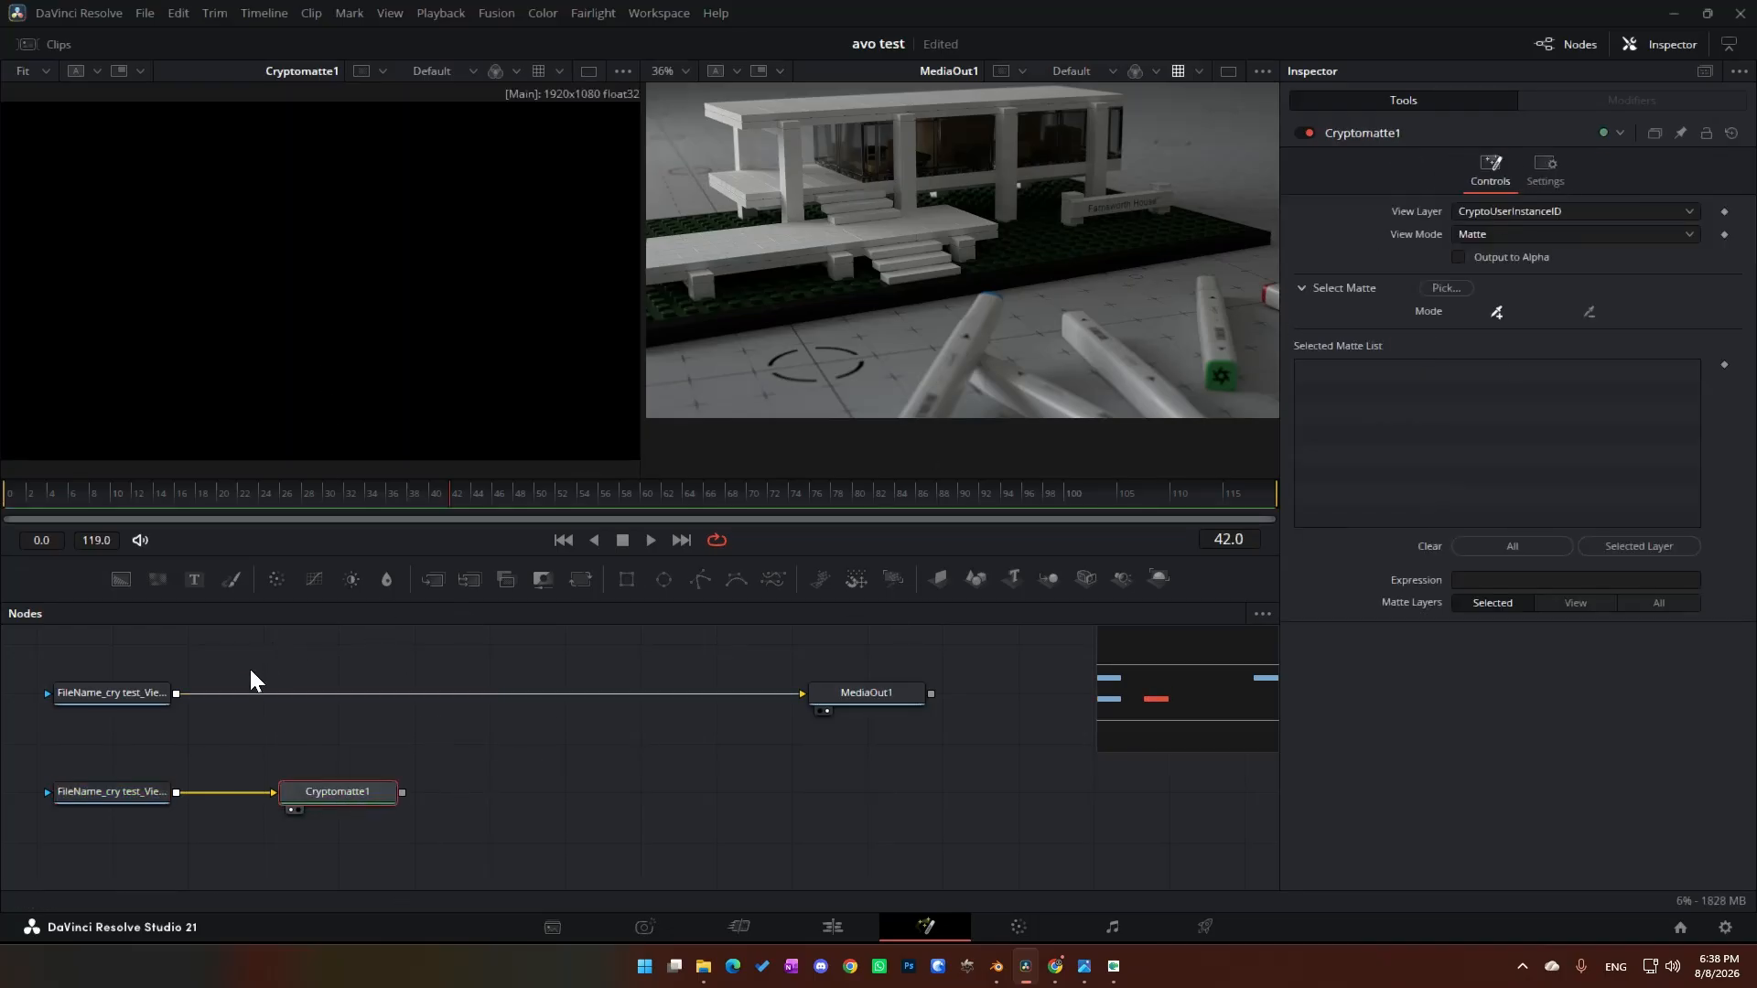
left_click(123, 796)
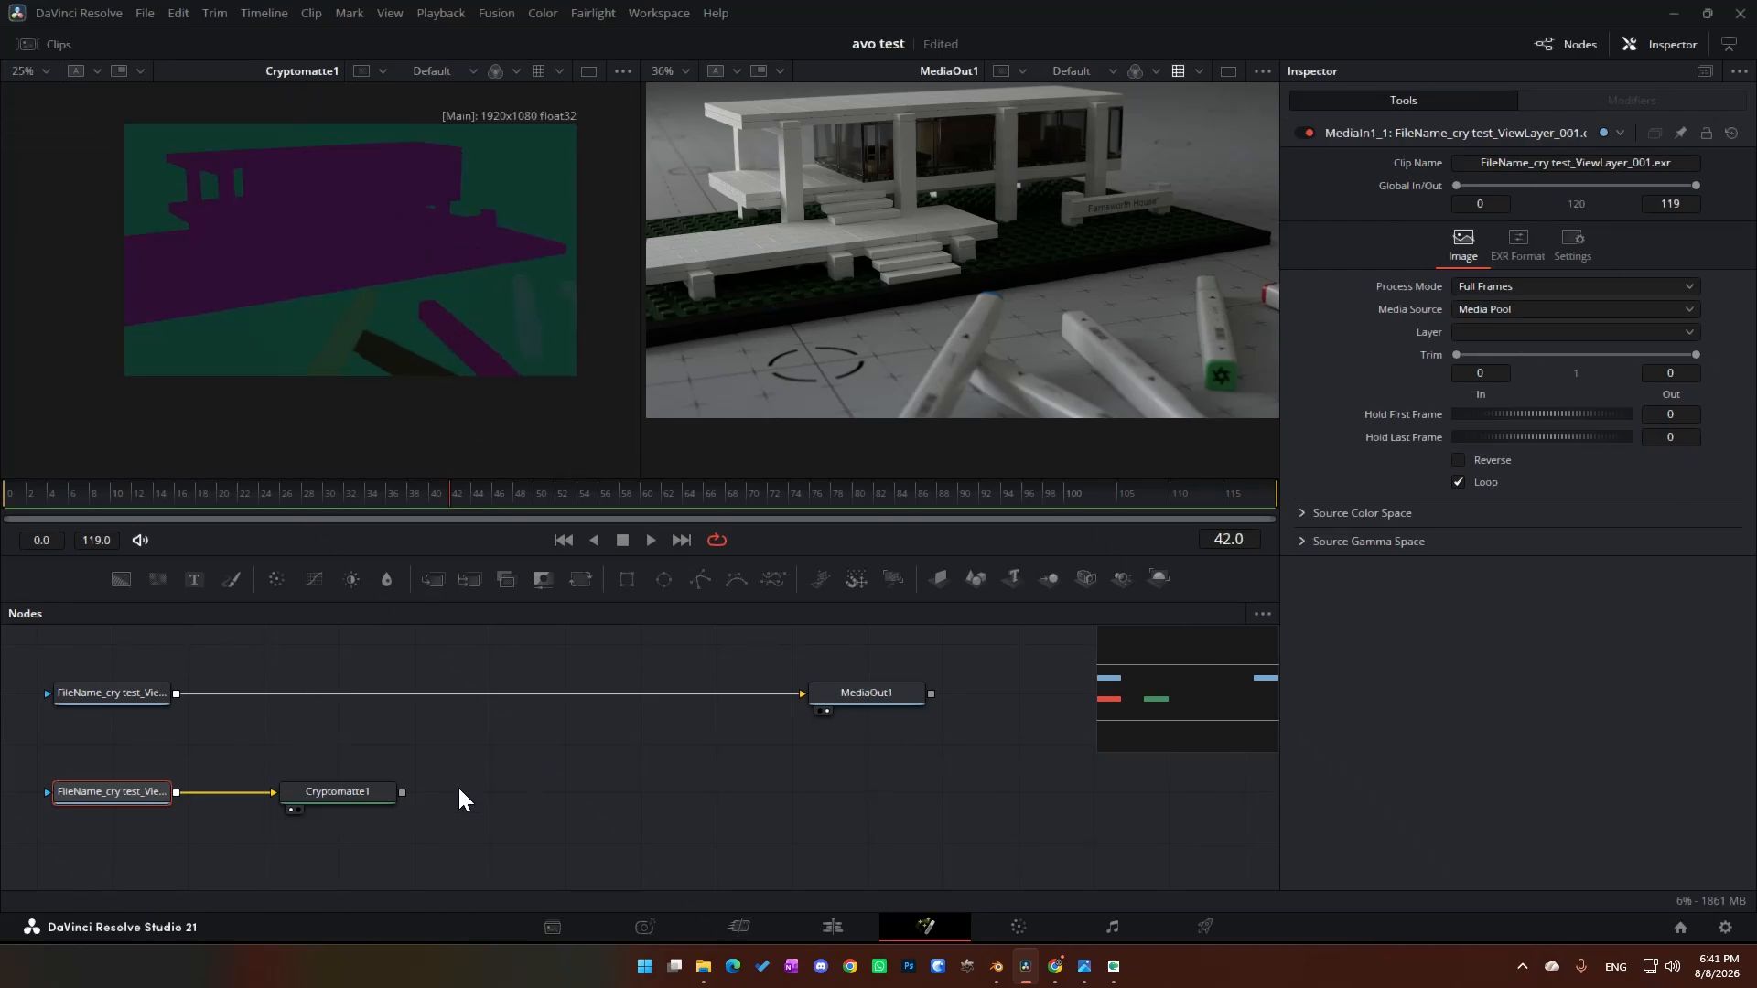
Step: Pick the layer-6 matte from CryptoRenderLayer for Cryptomatte1
left_click(379, 798)
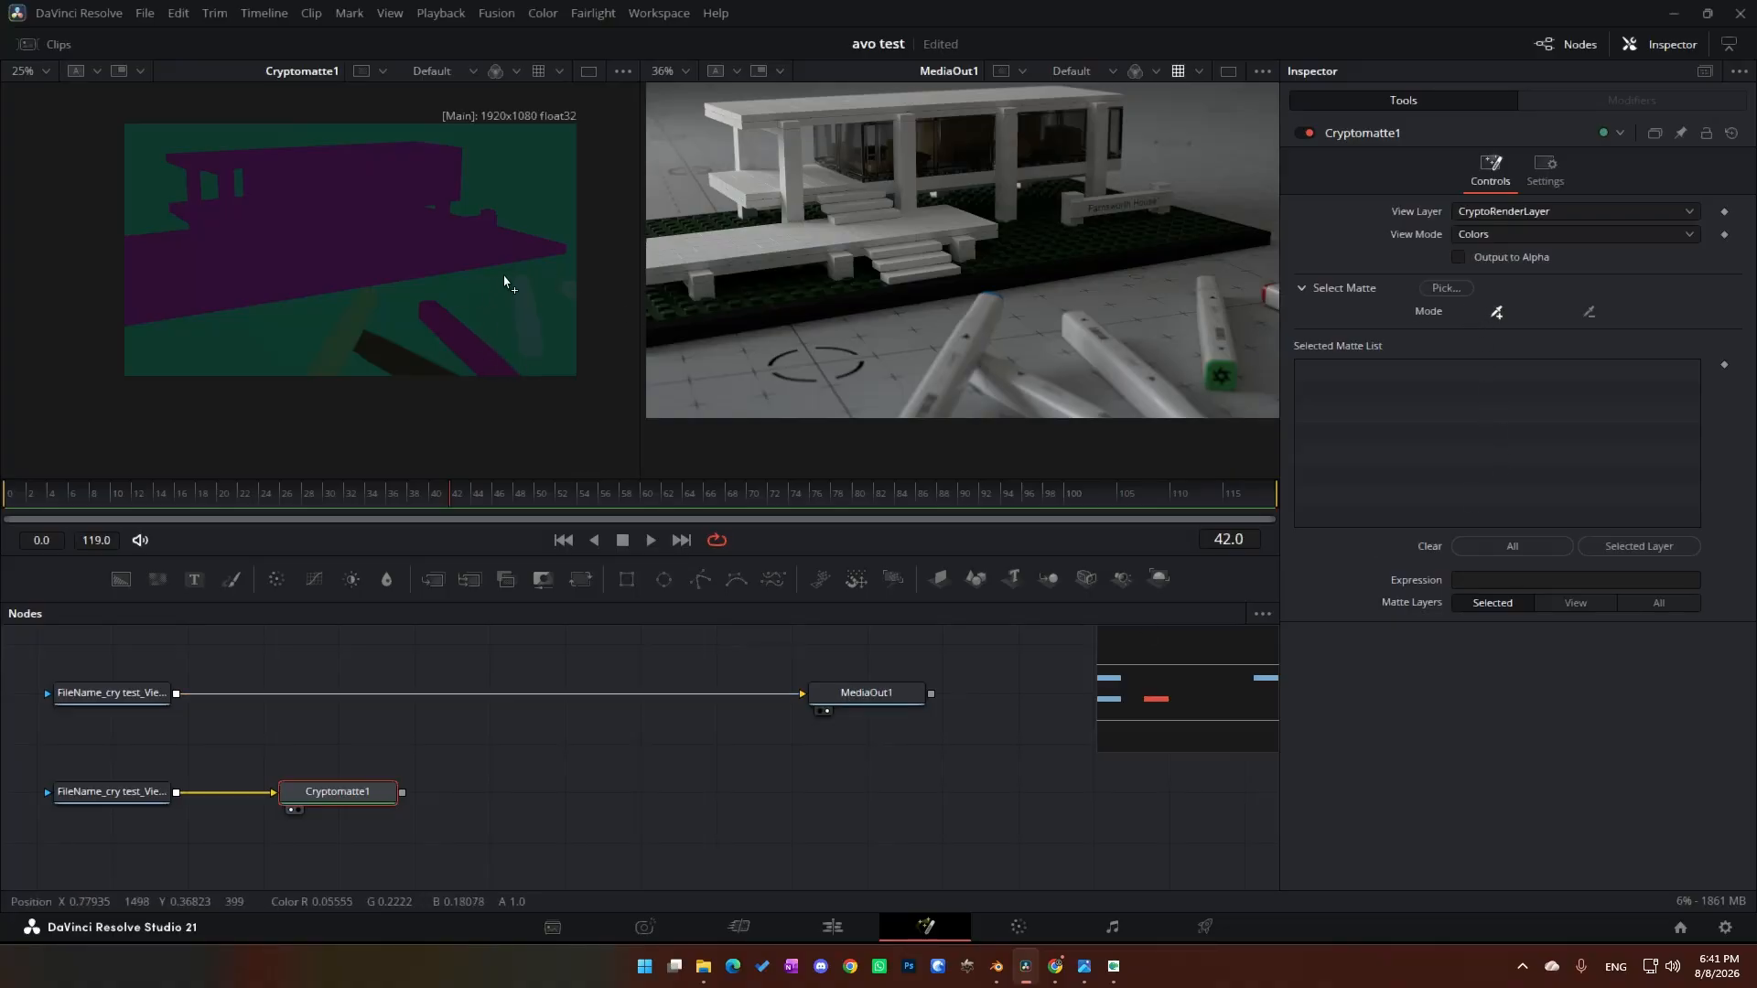
left_click(1446, 288)
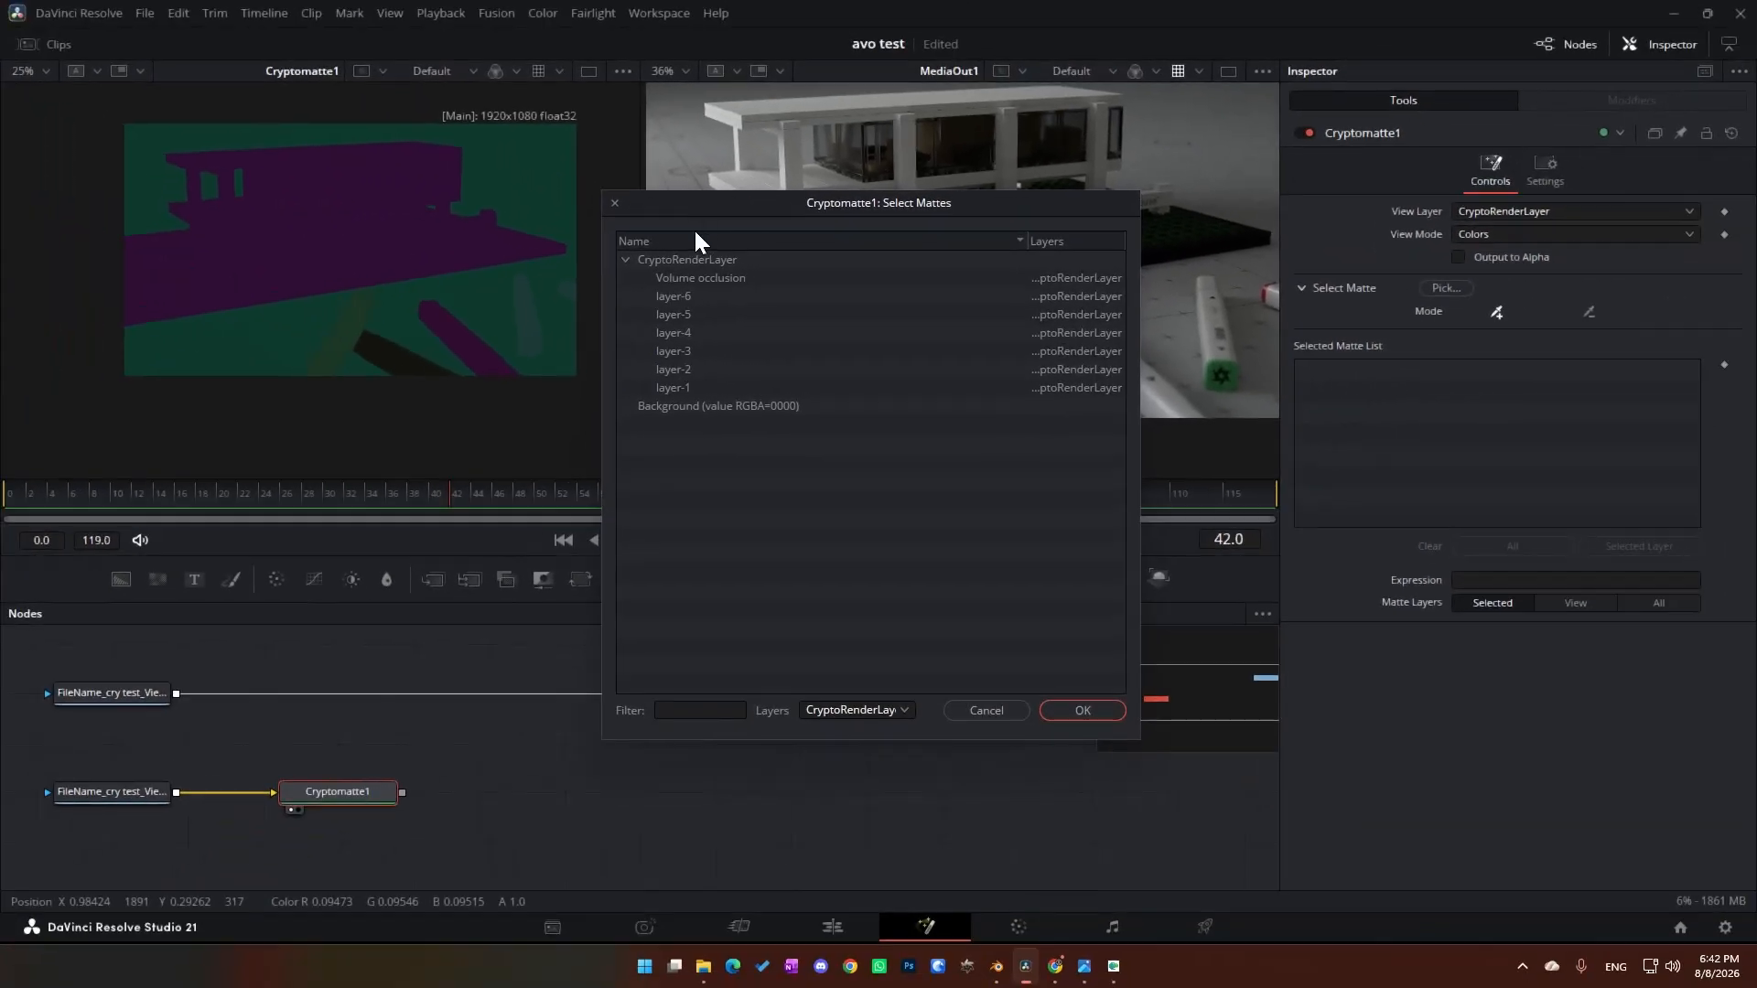
left_click(698, 296)
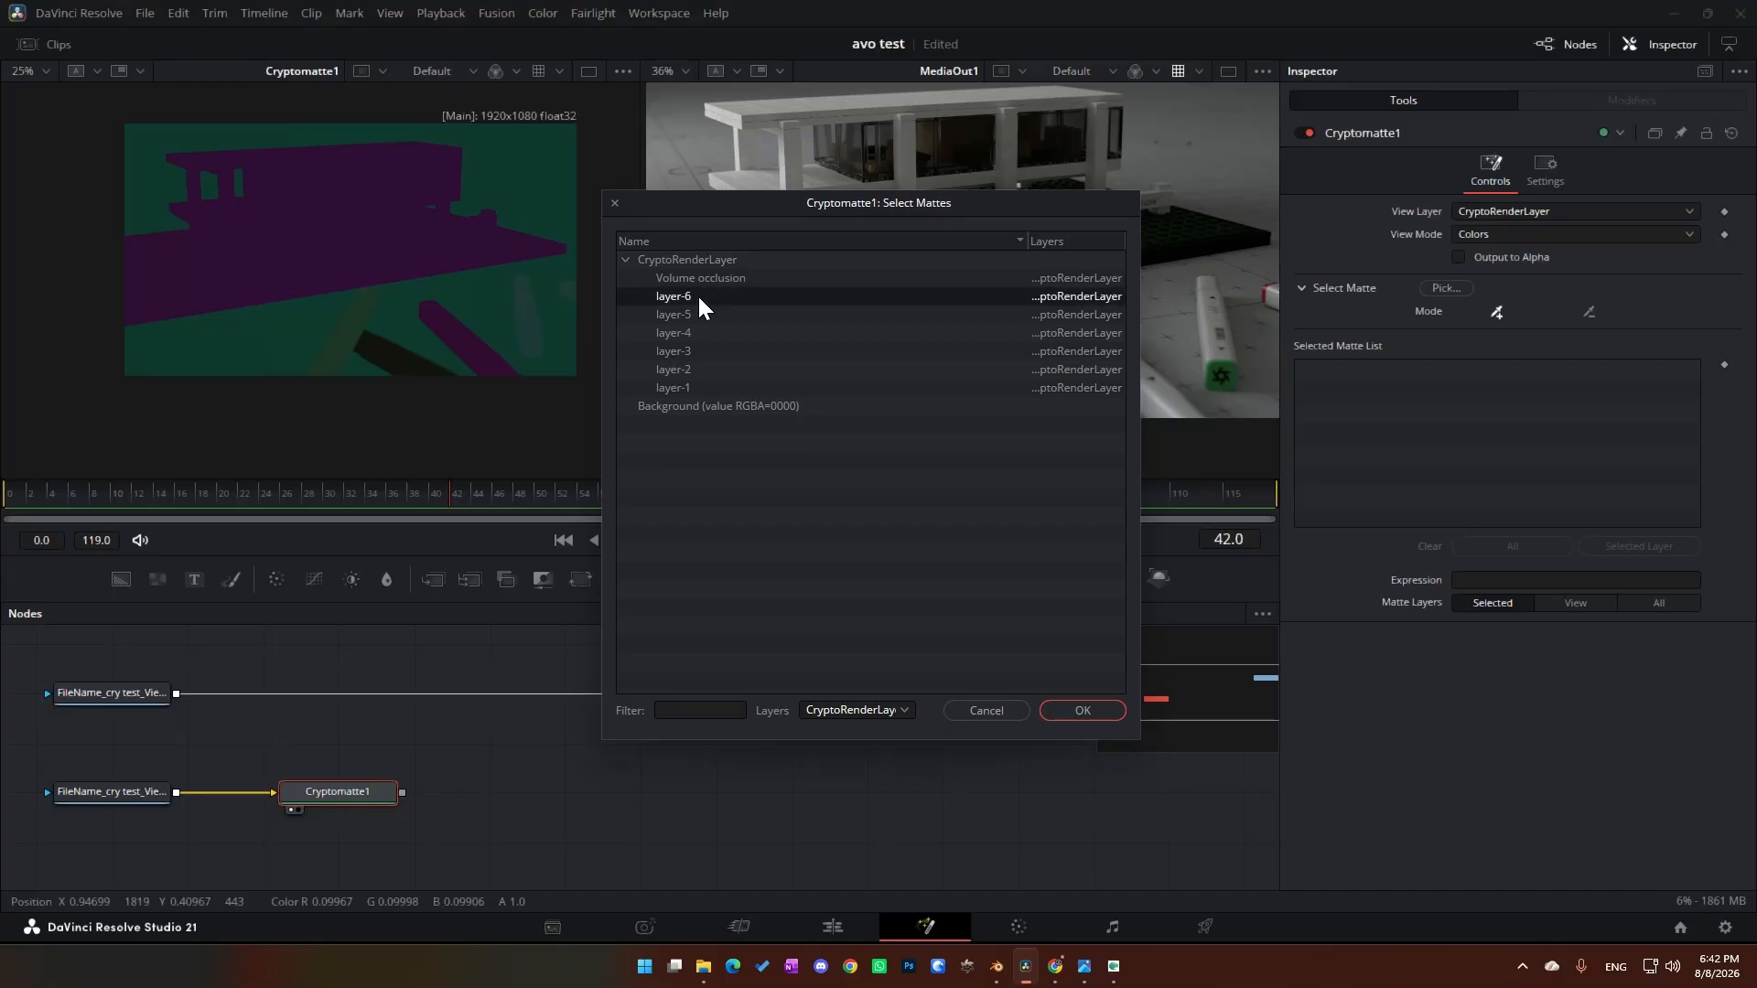
left_click(1085, 710)
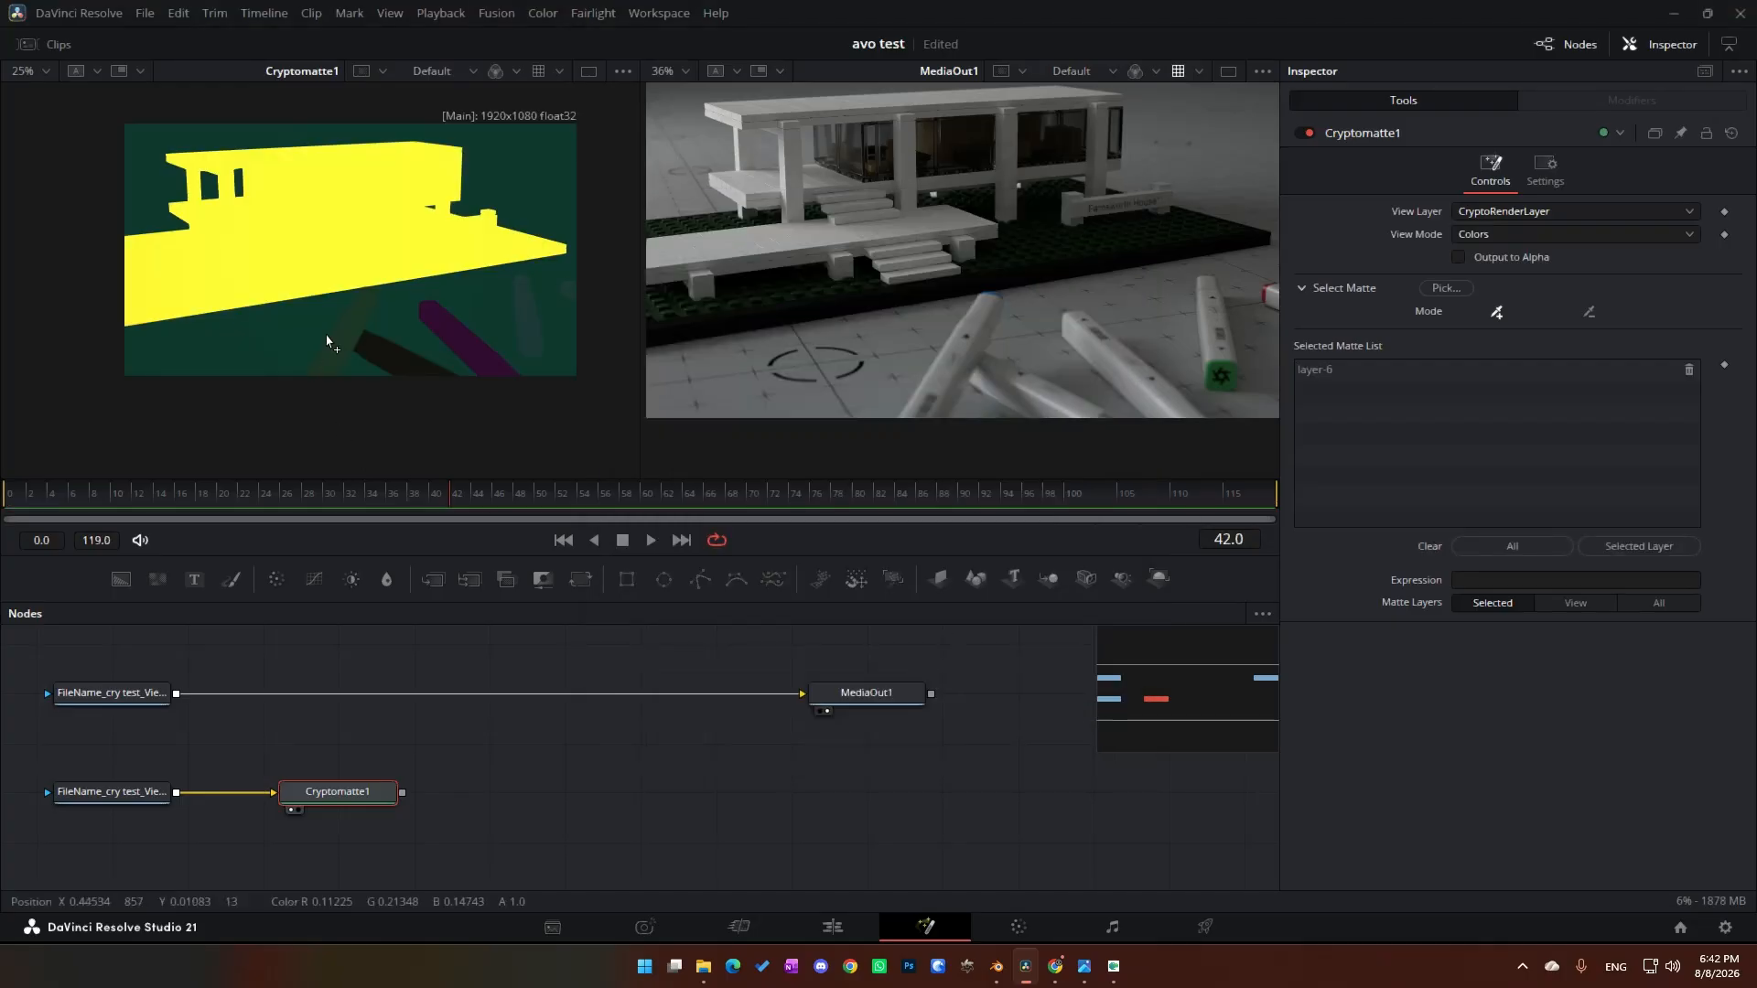
Step: Preview the selected house mask in Matte view mode and return Cryptomatte1 to Colors
left_click(1476, 236)
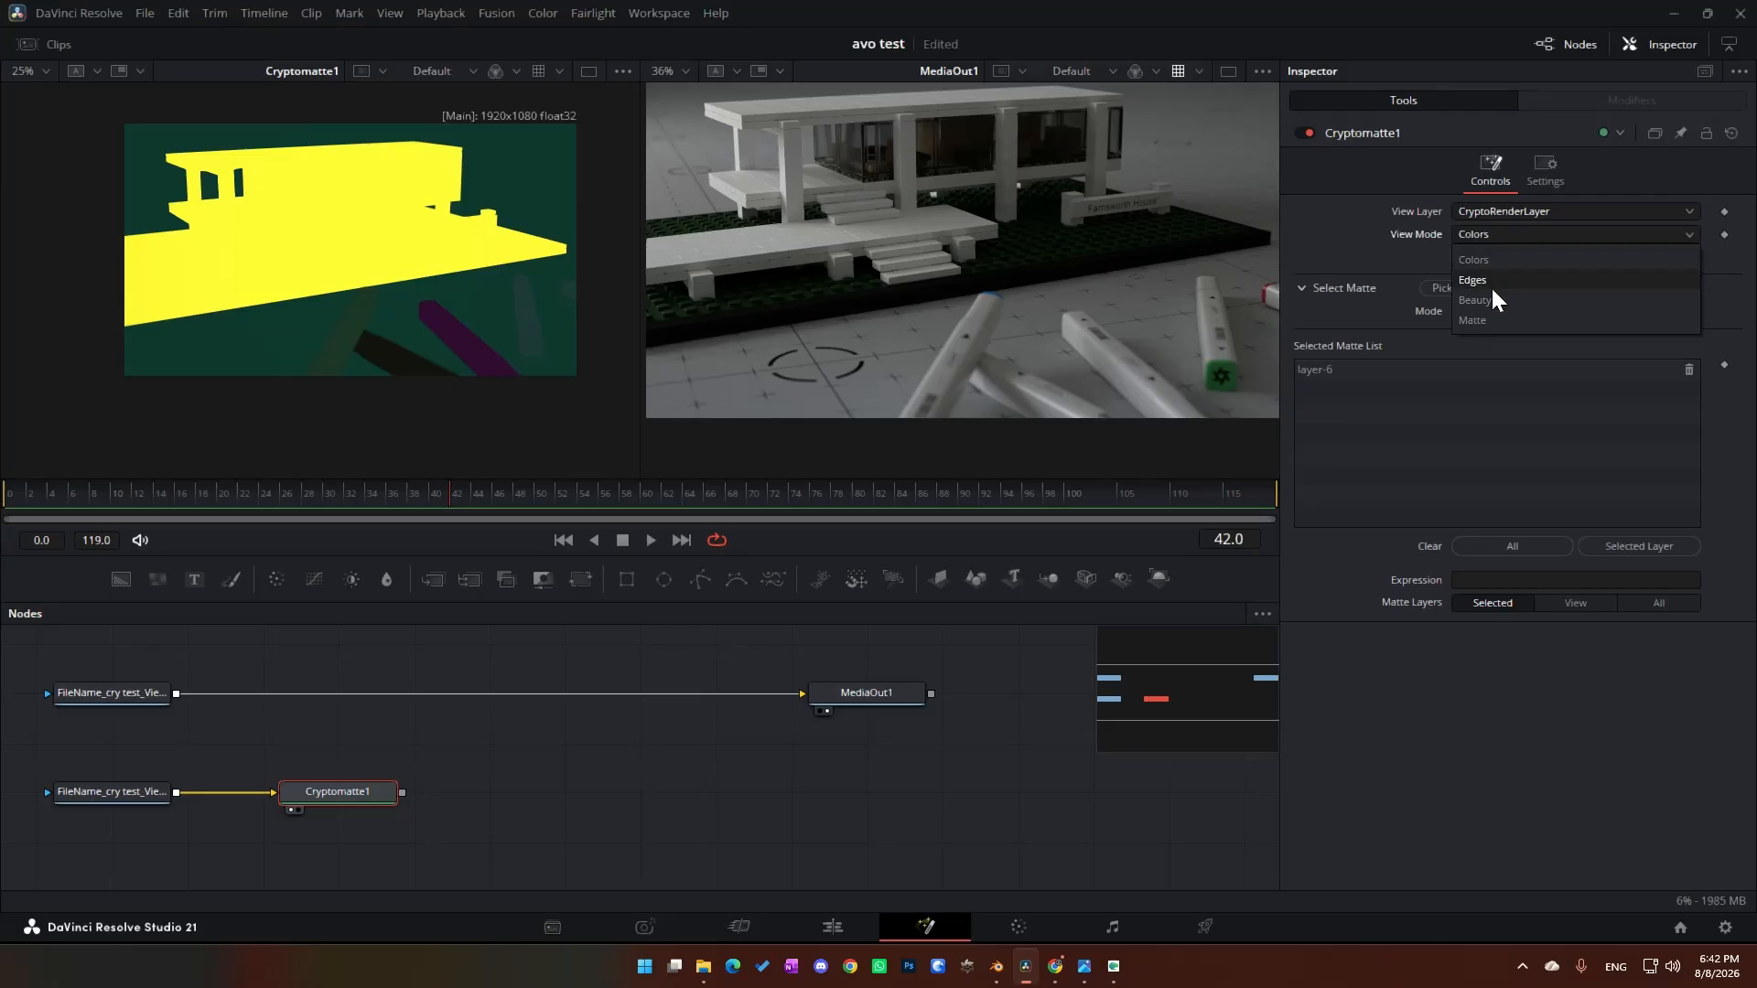
left_click(1479, 321)
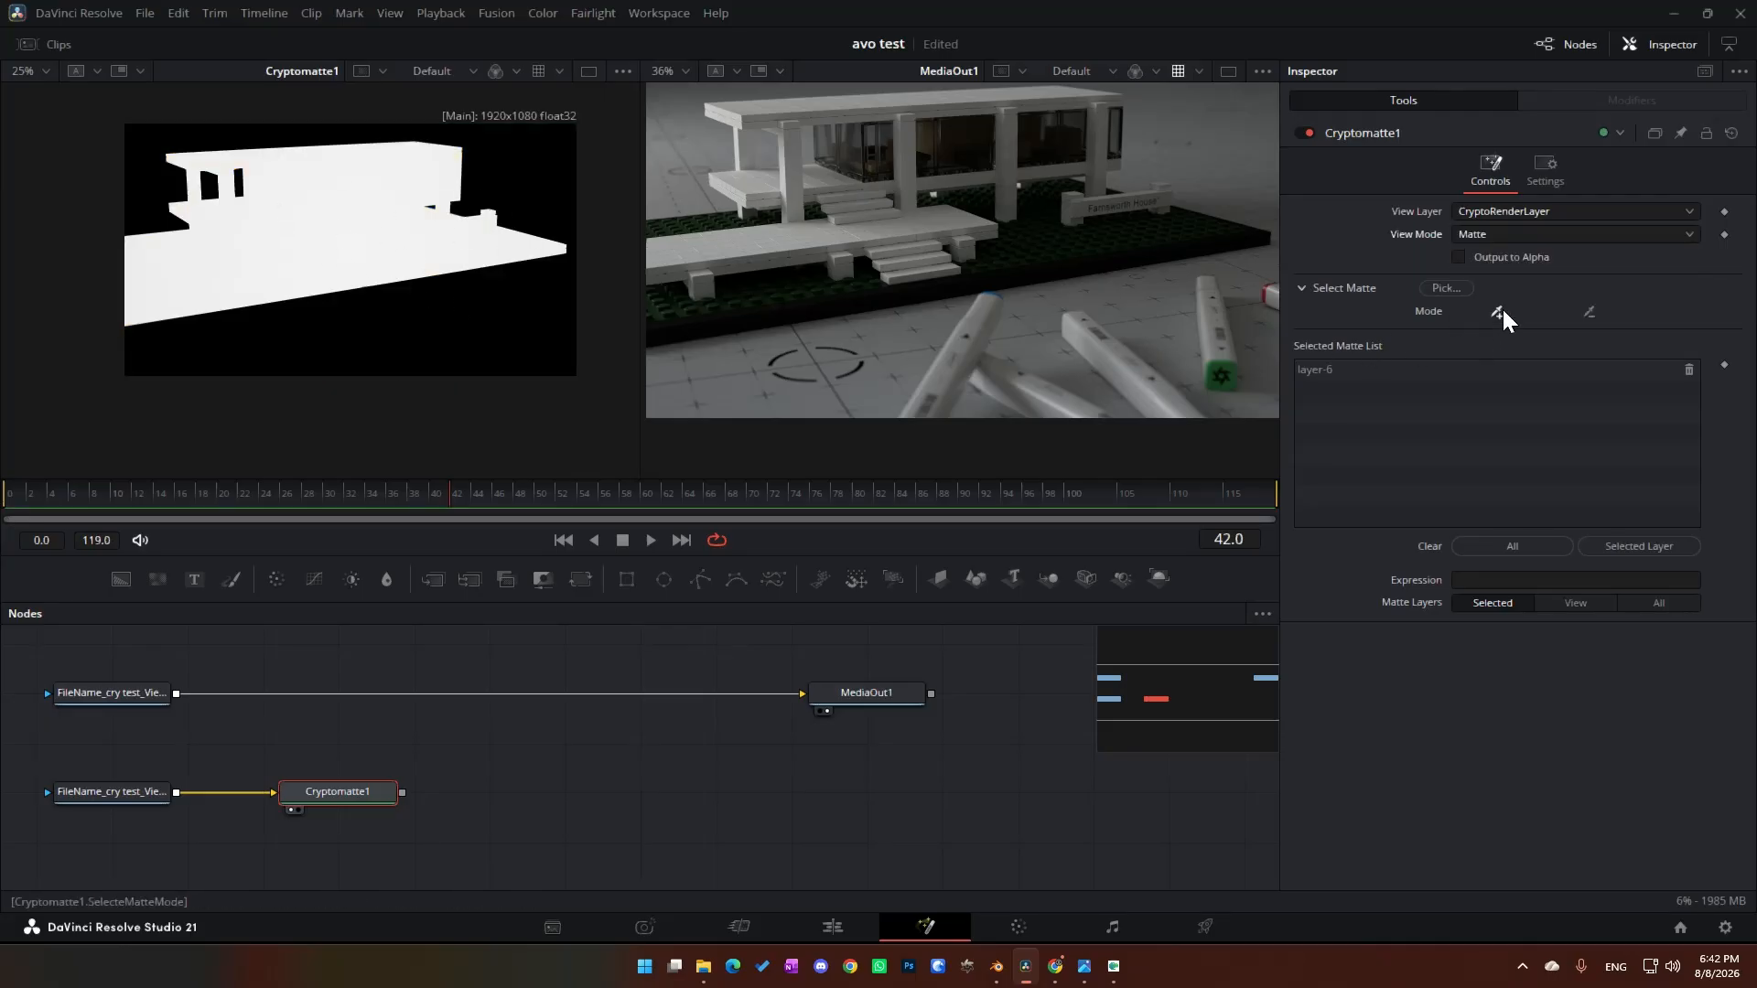
left_click(1500, 234)
left_click(1497, 254)
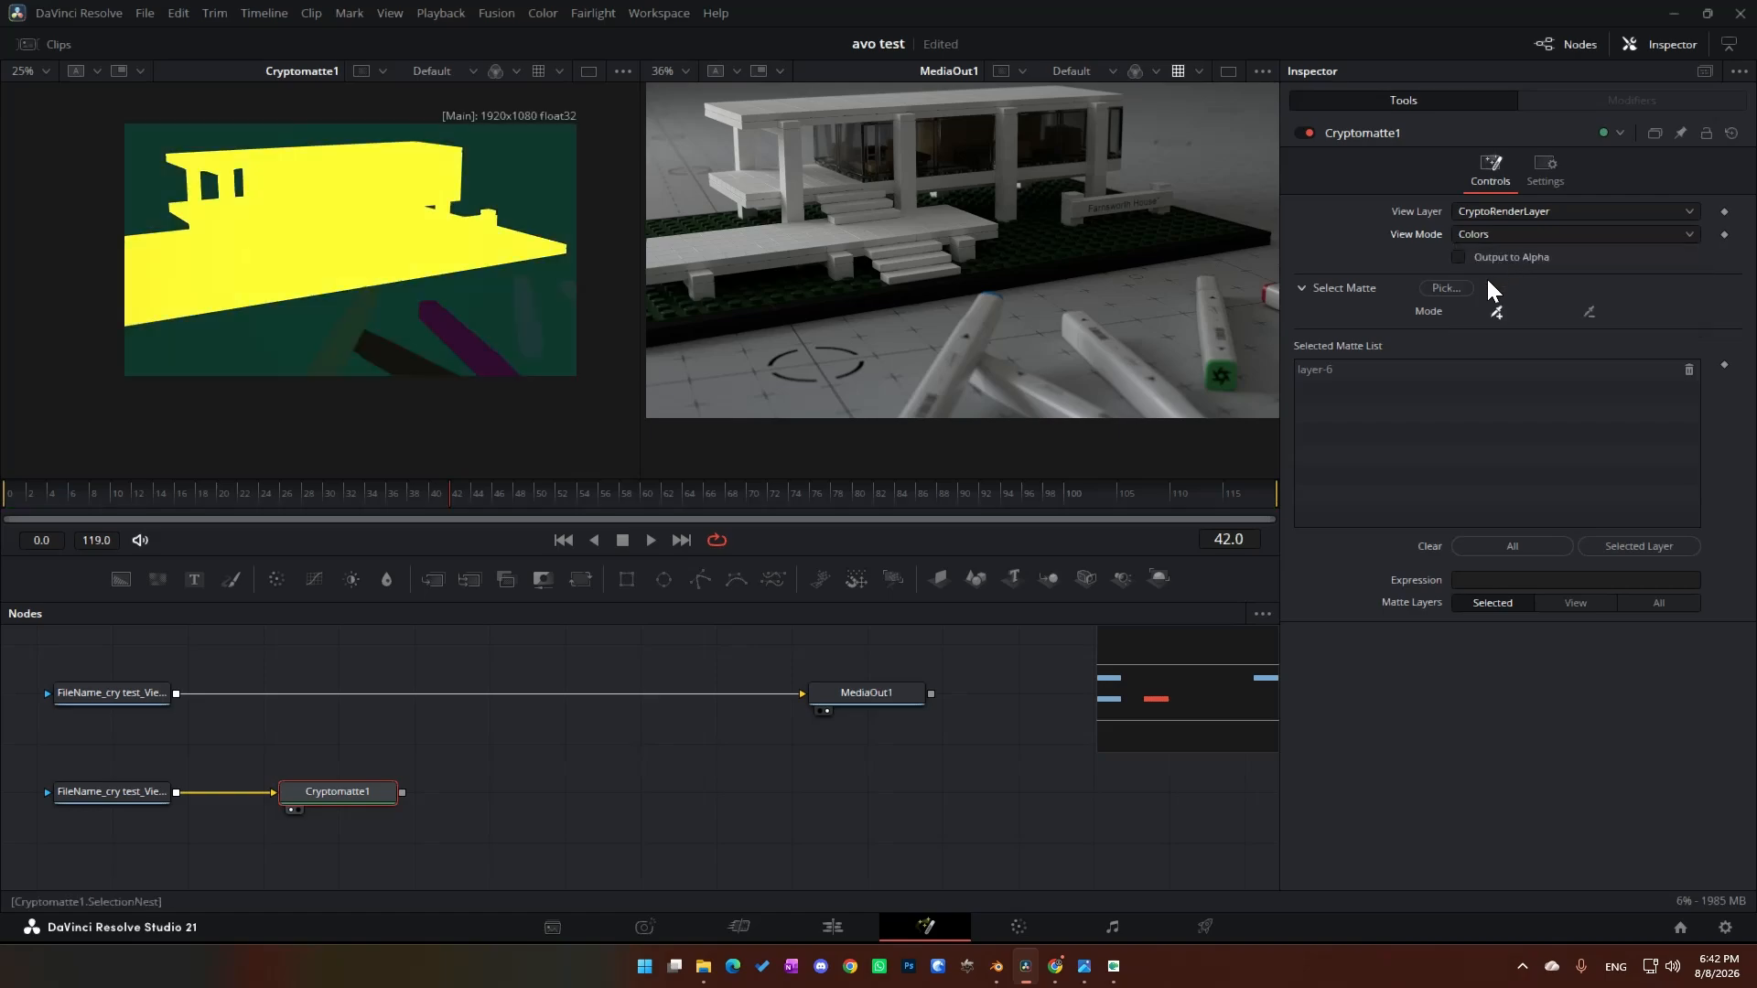
Step: Add the layer-4 and layer-2 markers to Cryptomatte1's selected mattes in the viewer and set the view mode to Matte
left_click(458, 345)
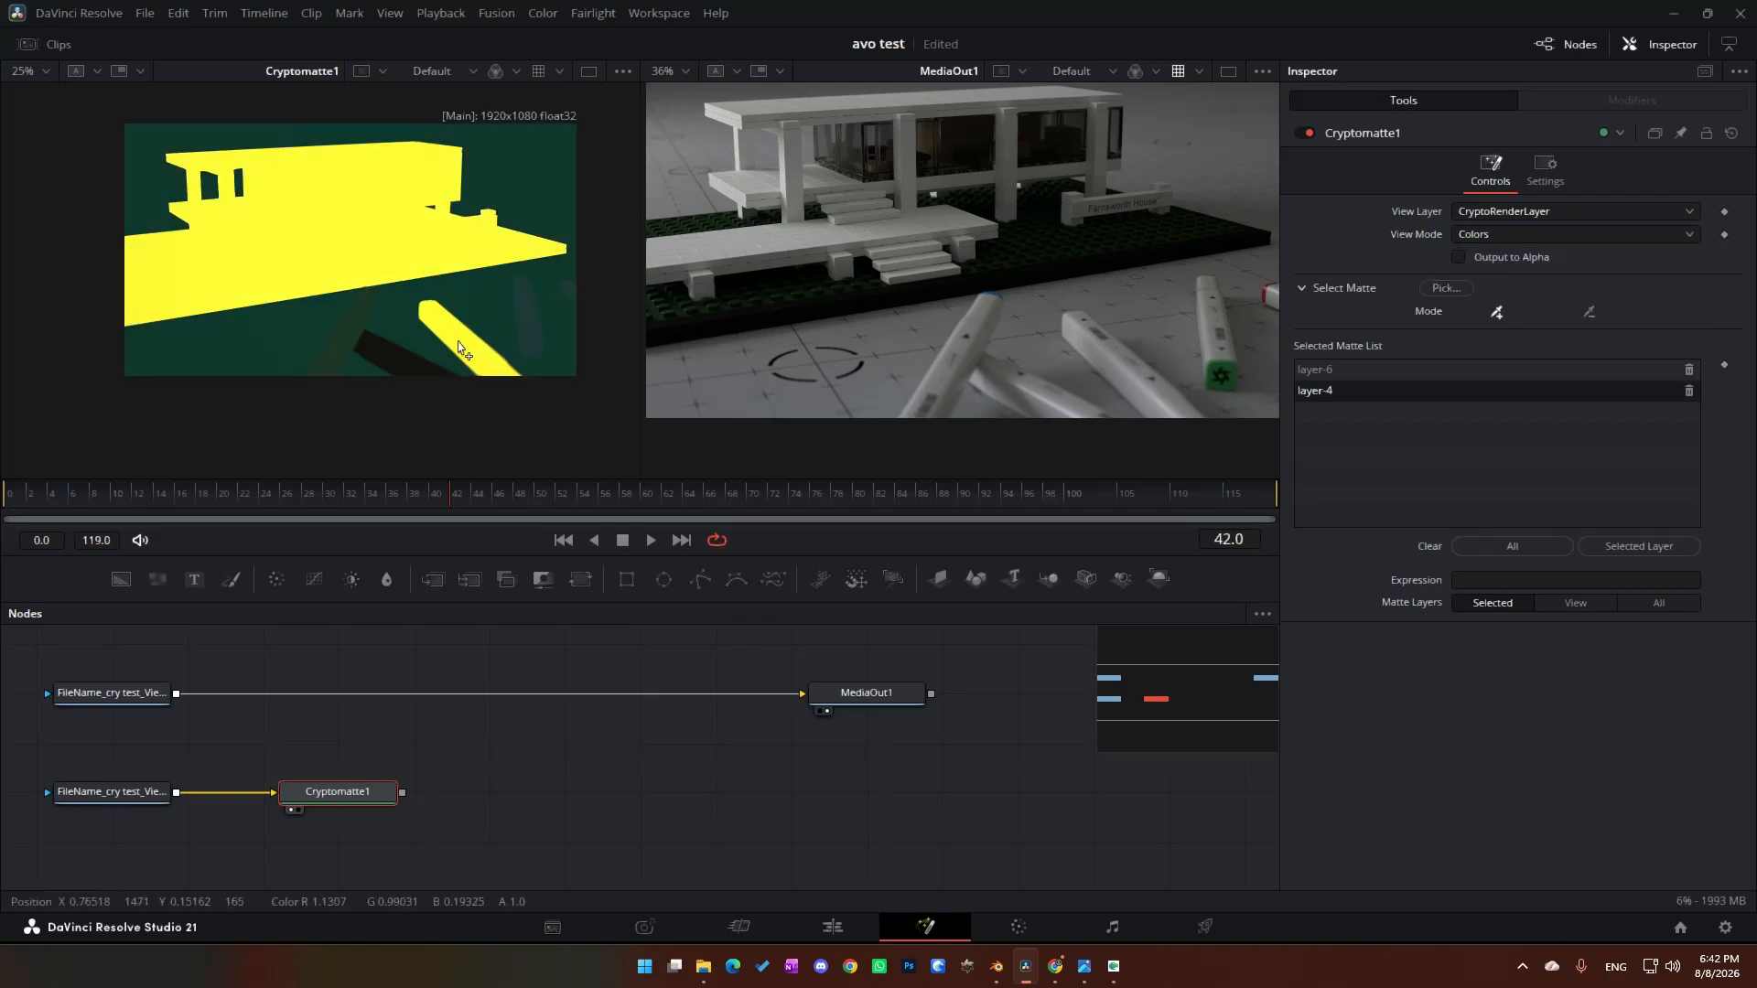
left_click(344, 348)
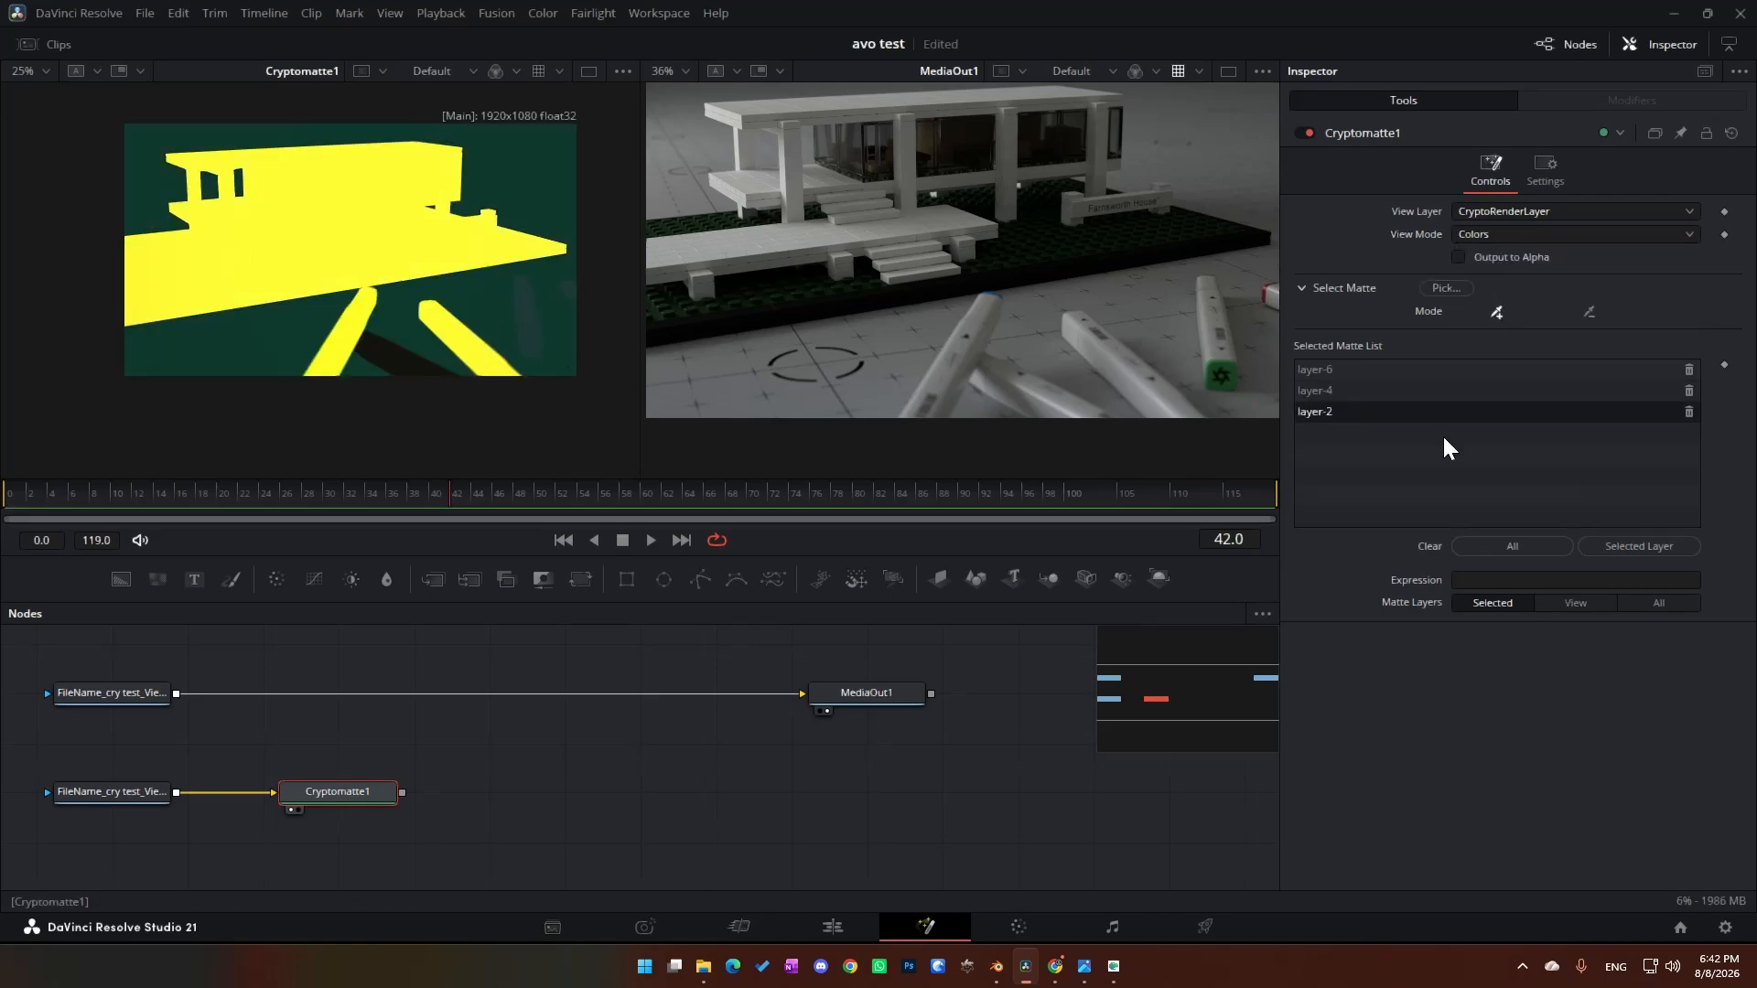
left_click(1480, 238)
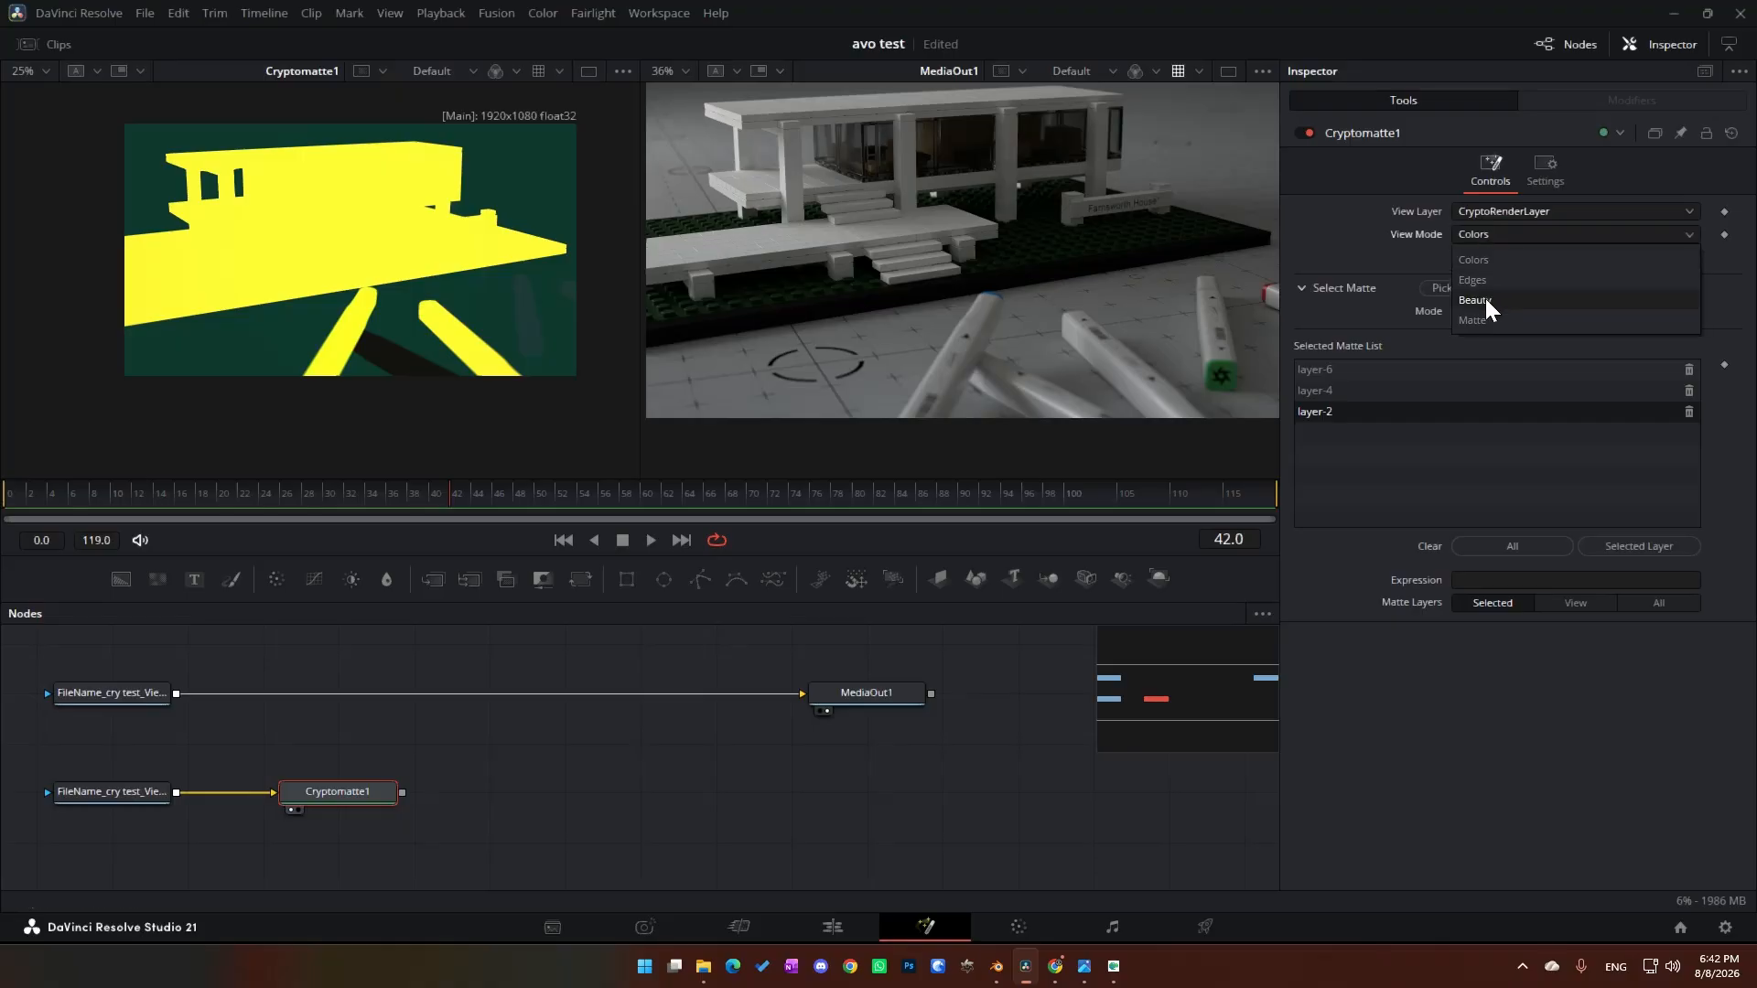
left_click(1485, 298)
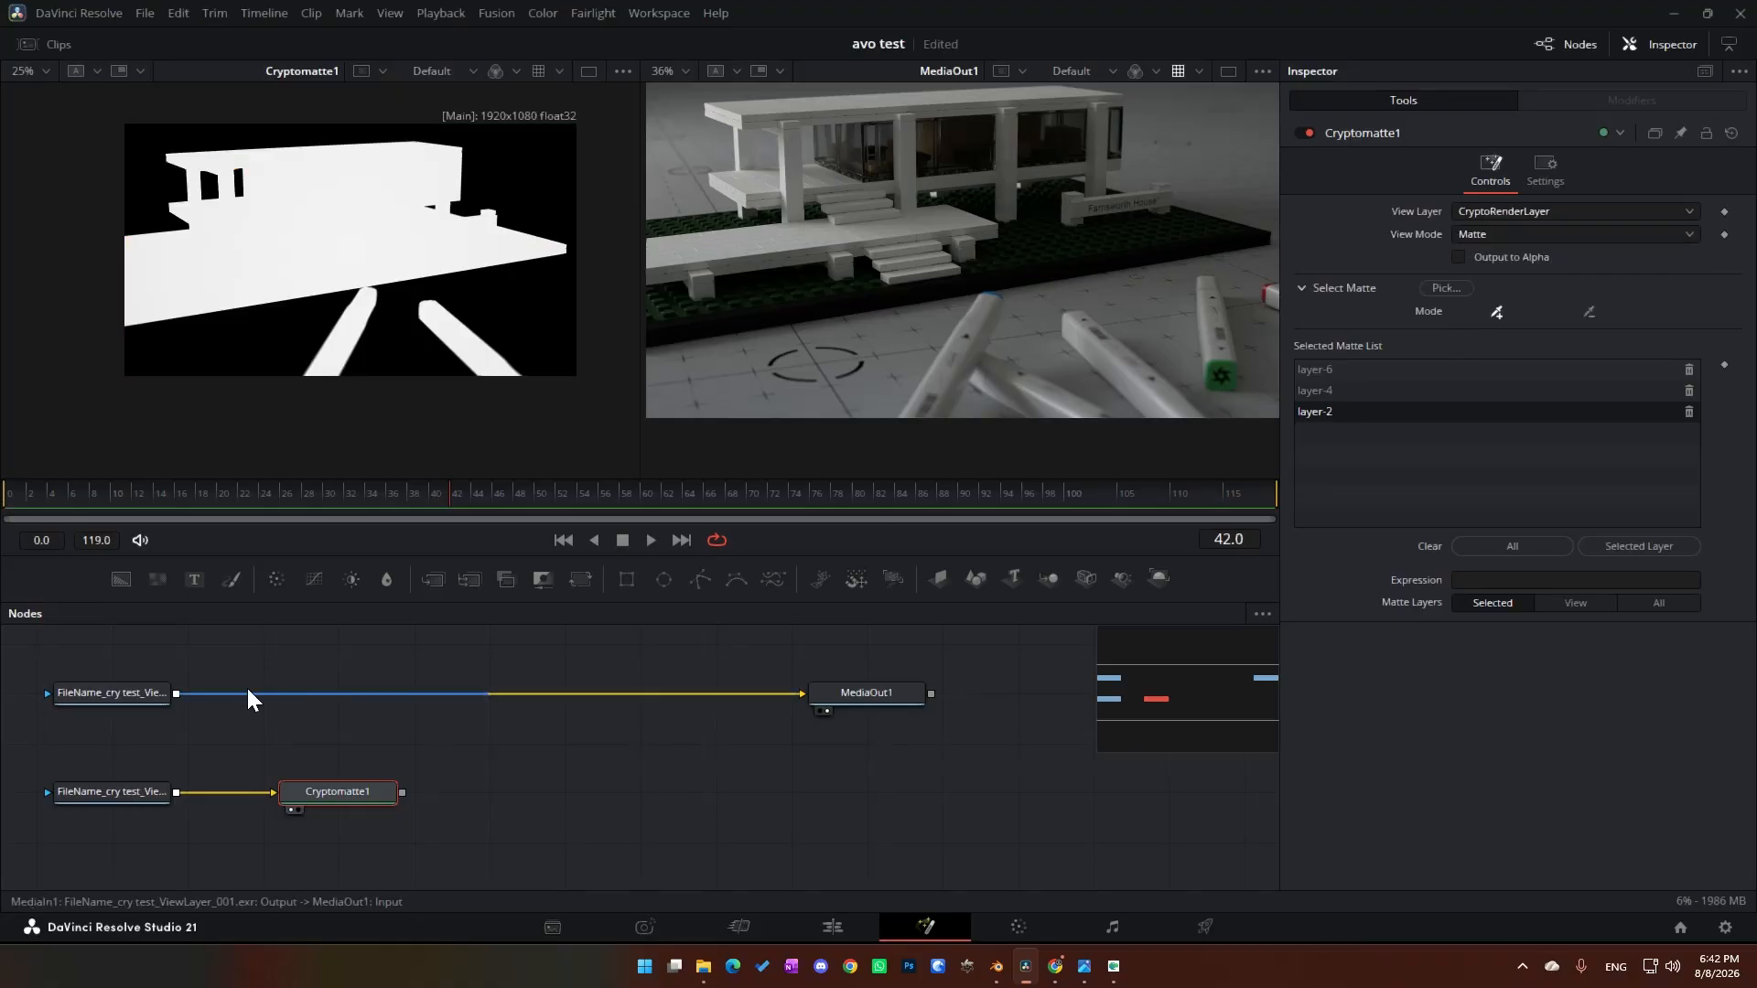
Step: Insert a Color Corrector between the upper EXR clip and MediaOut1, mask it with Cryptomatte1, and lower its gain to 0.9
left_click(124, 695)
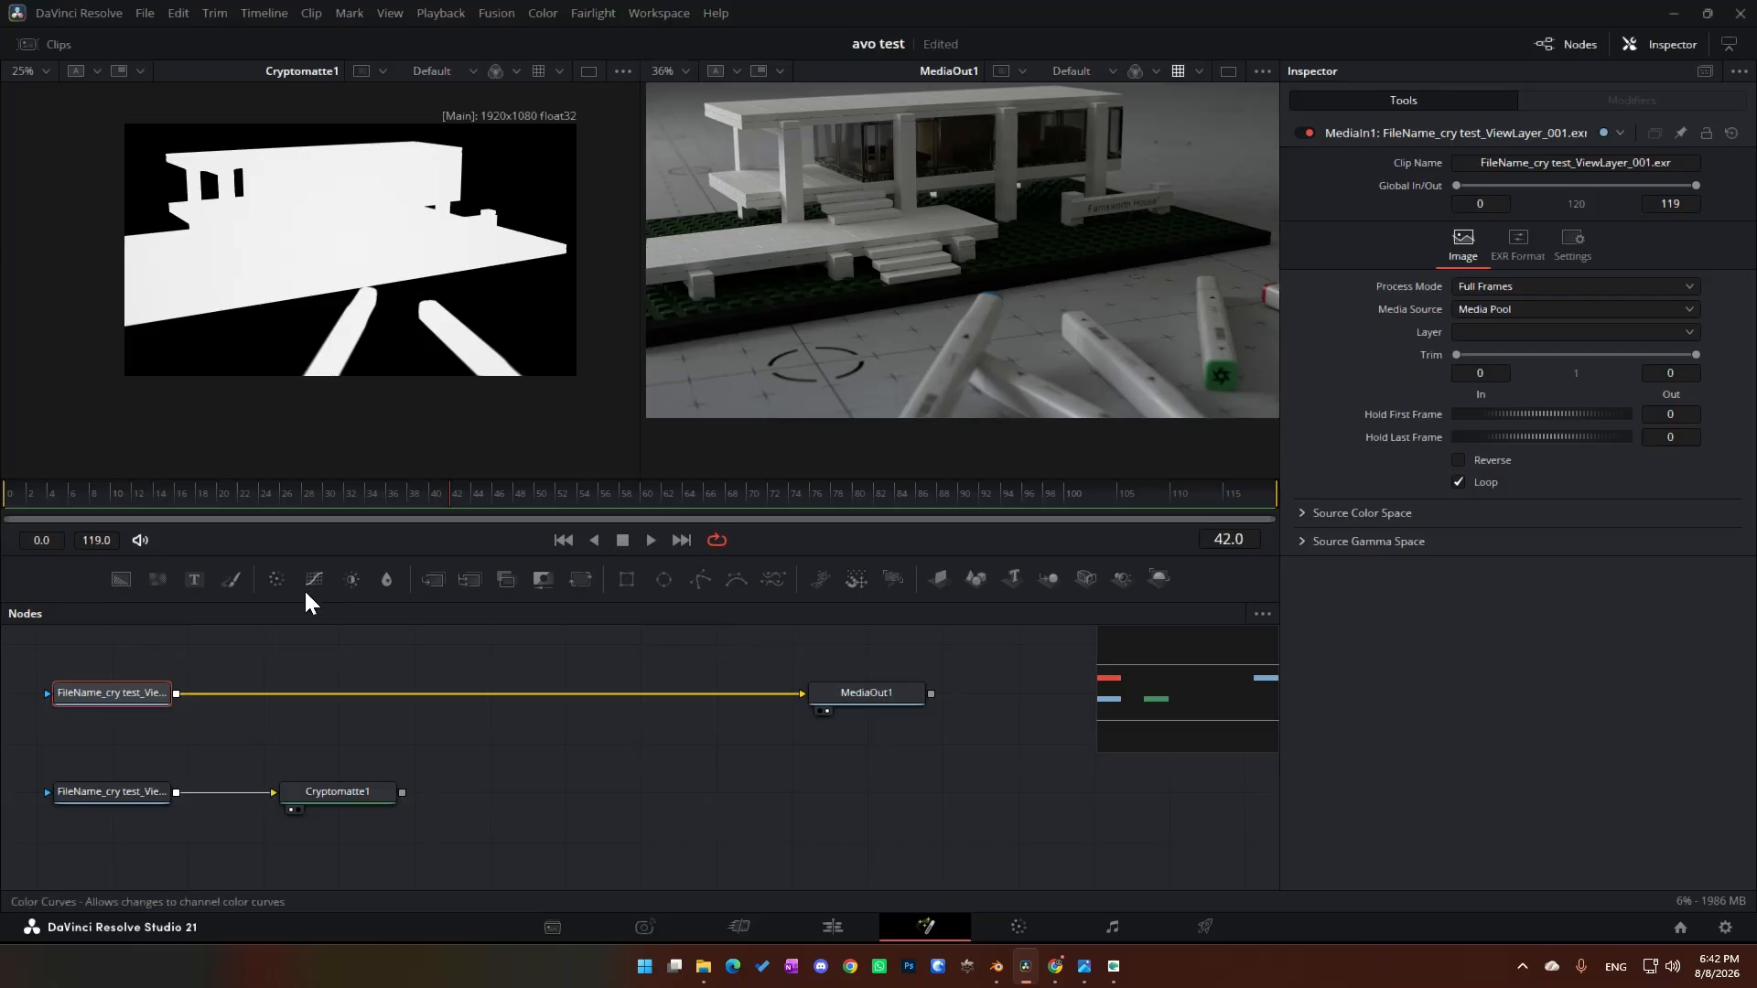
left_click(276, 584)
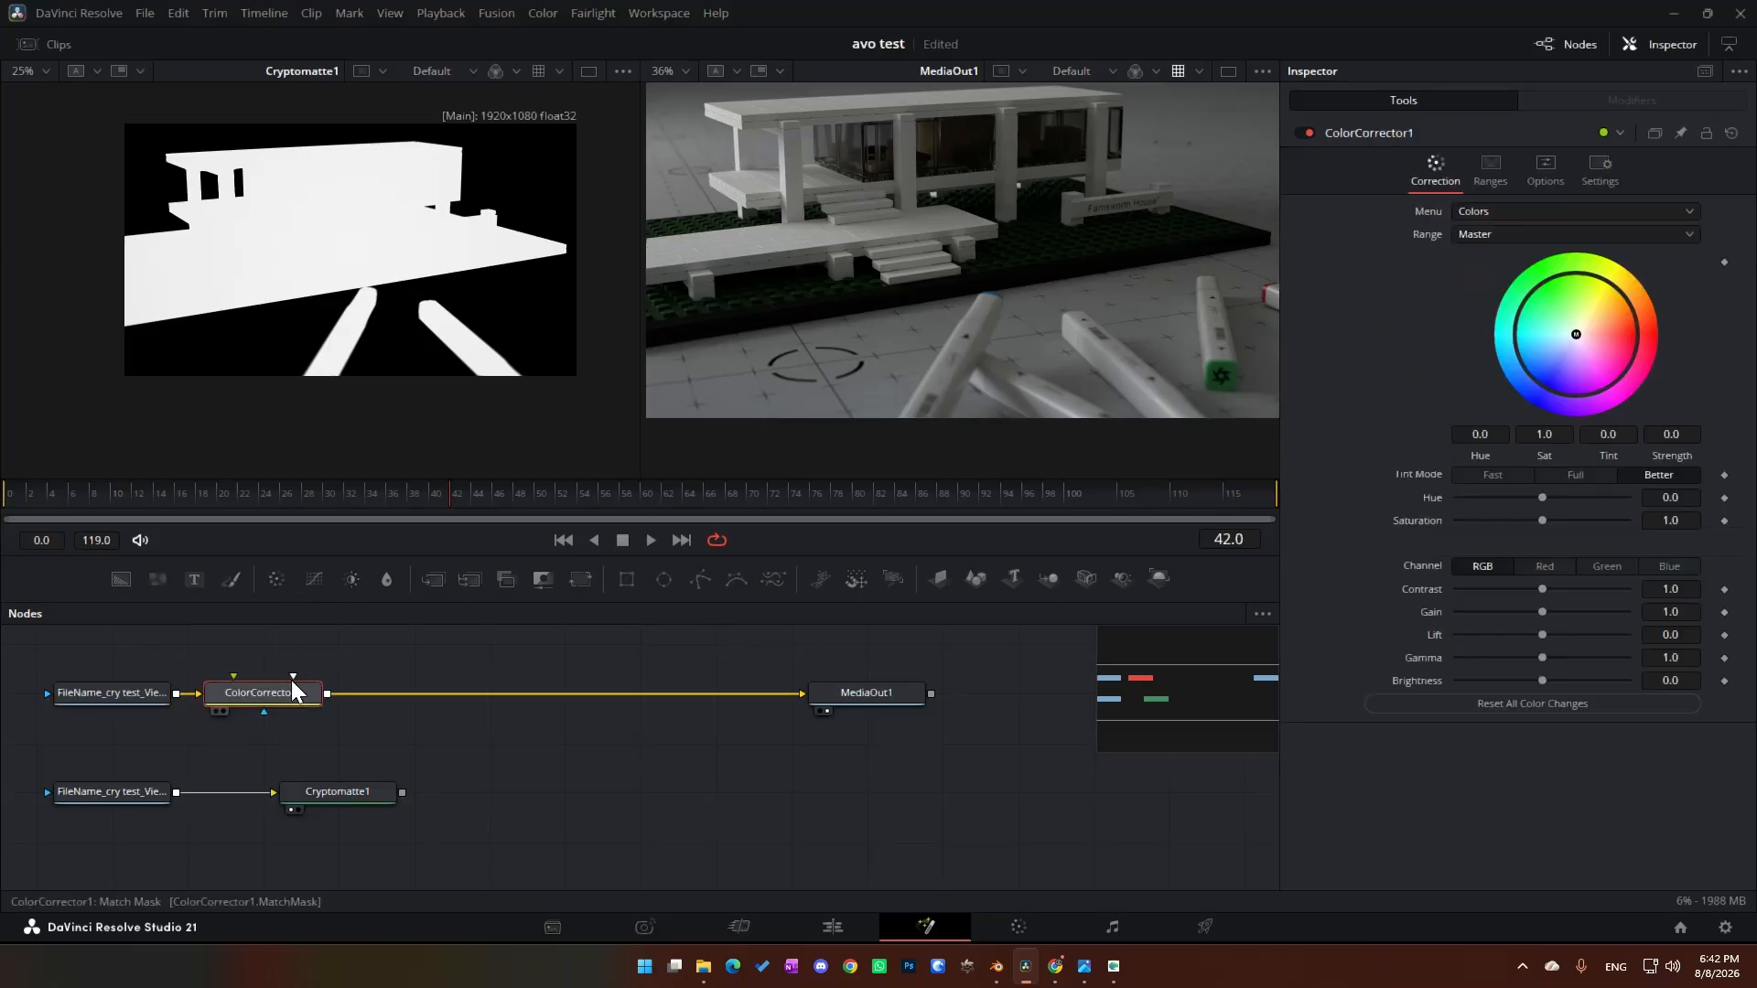
left_click_drag(291, 682, 527, 694)
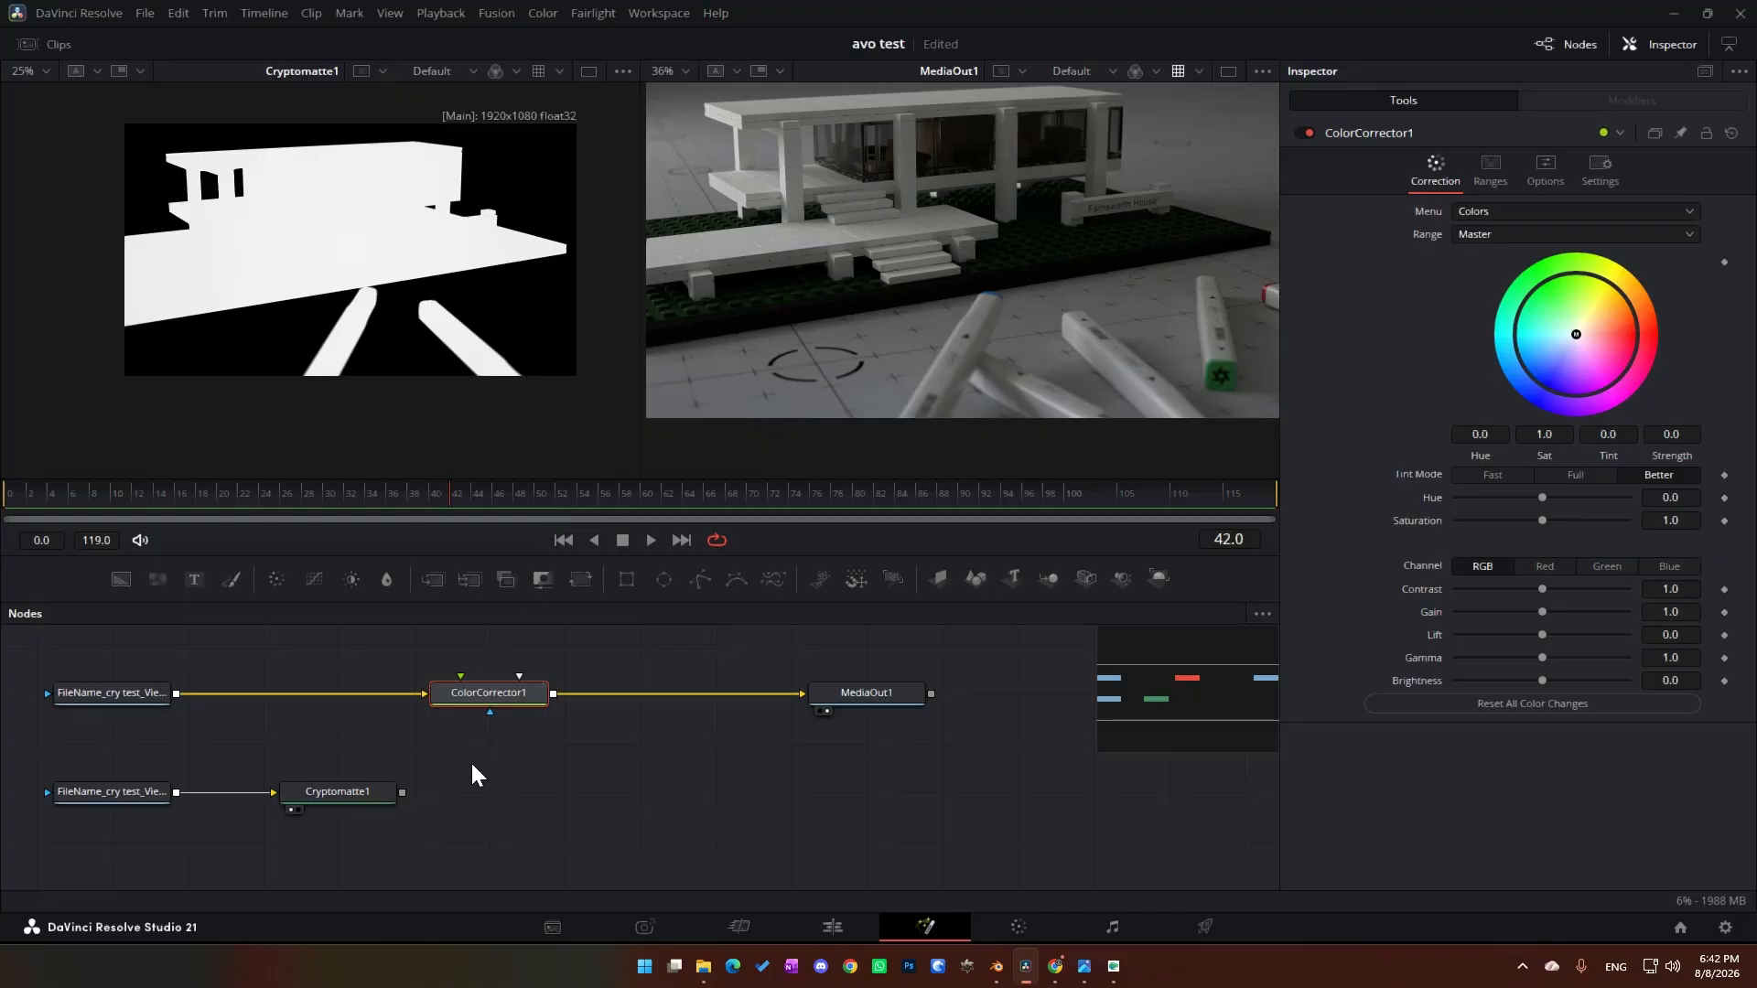
left_click_drag(403, 792, 453, 815)
left_click_drag(489, 736, 490, 715)
mouse_move(1542, 611)
left_mouse_down()
mouse_move(1588, 604)
mouse_move(1505, 611)
mouse_move(1594, 607)
mouse_move(1475, 615)
mouse_move(1594, 611)
mouse_move(1463, 619)
mouse_move(1575, 611)
mouse_move(1534, 613)
left_mouse_up()
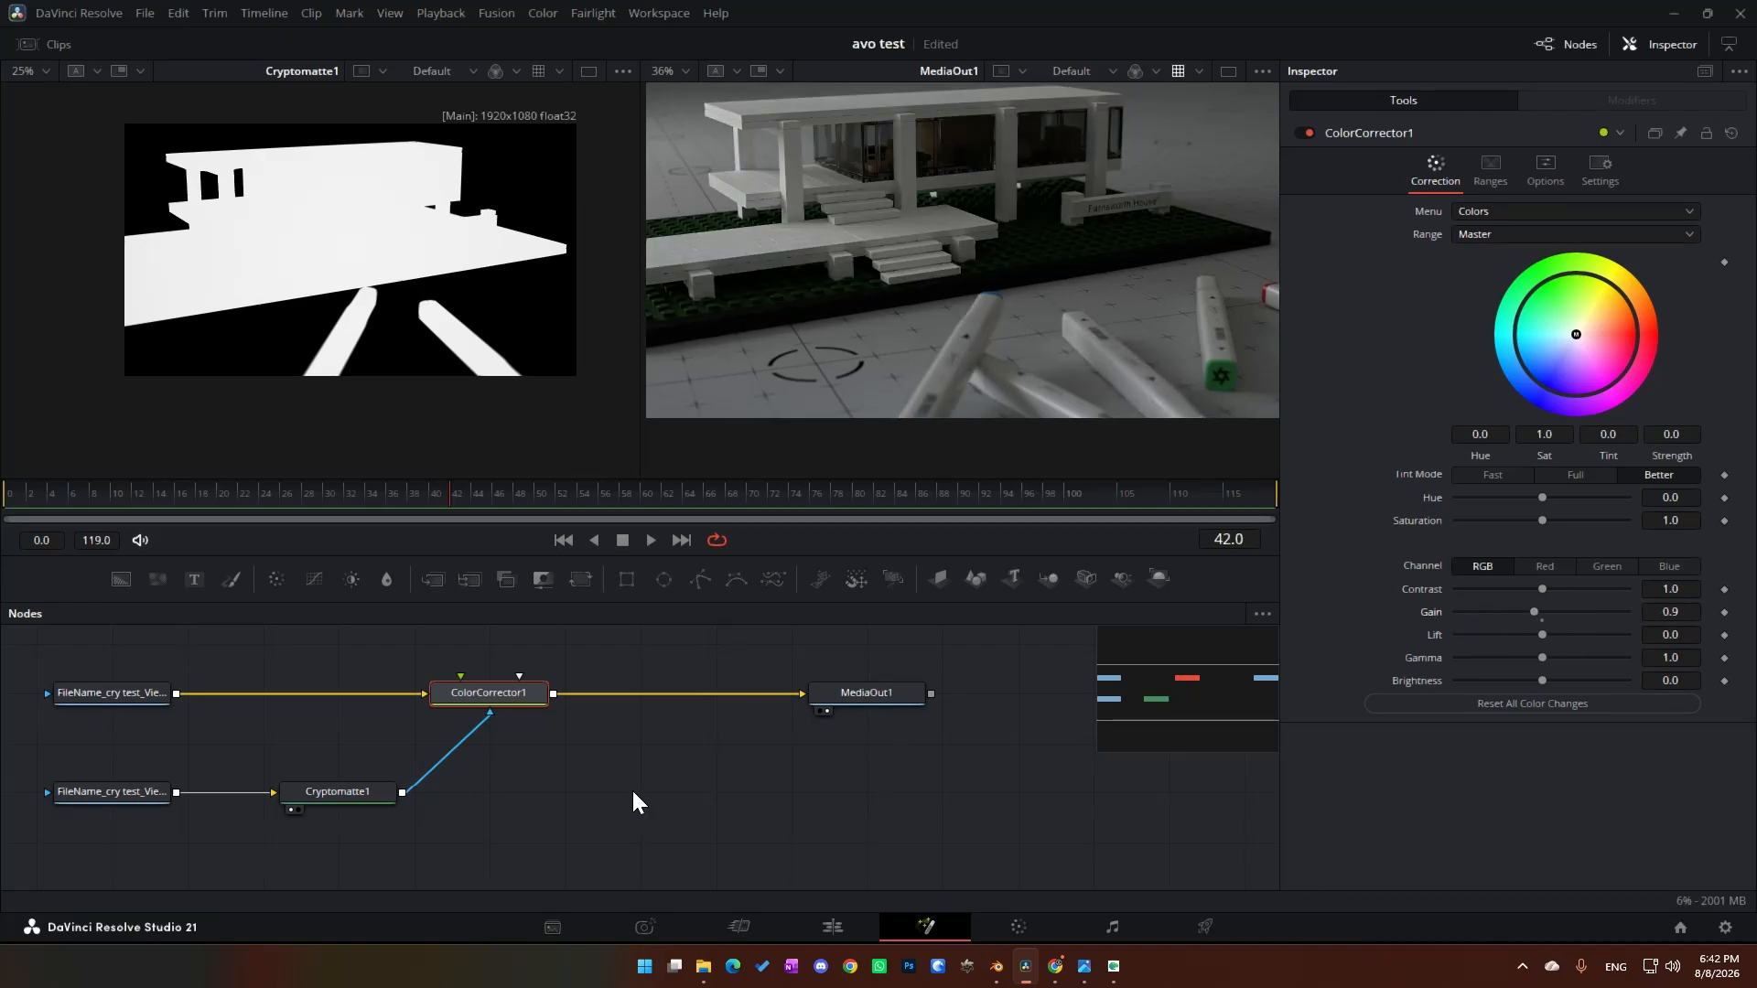
Step: Try Output to Alpha on Cryptomatte1 and turn it back off
left_click(357, 793)
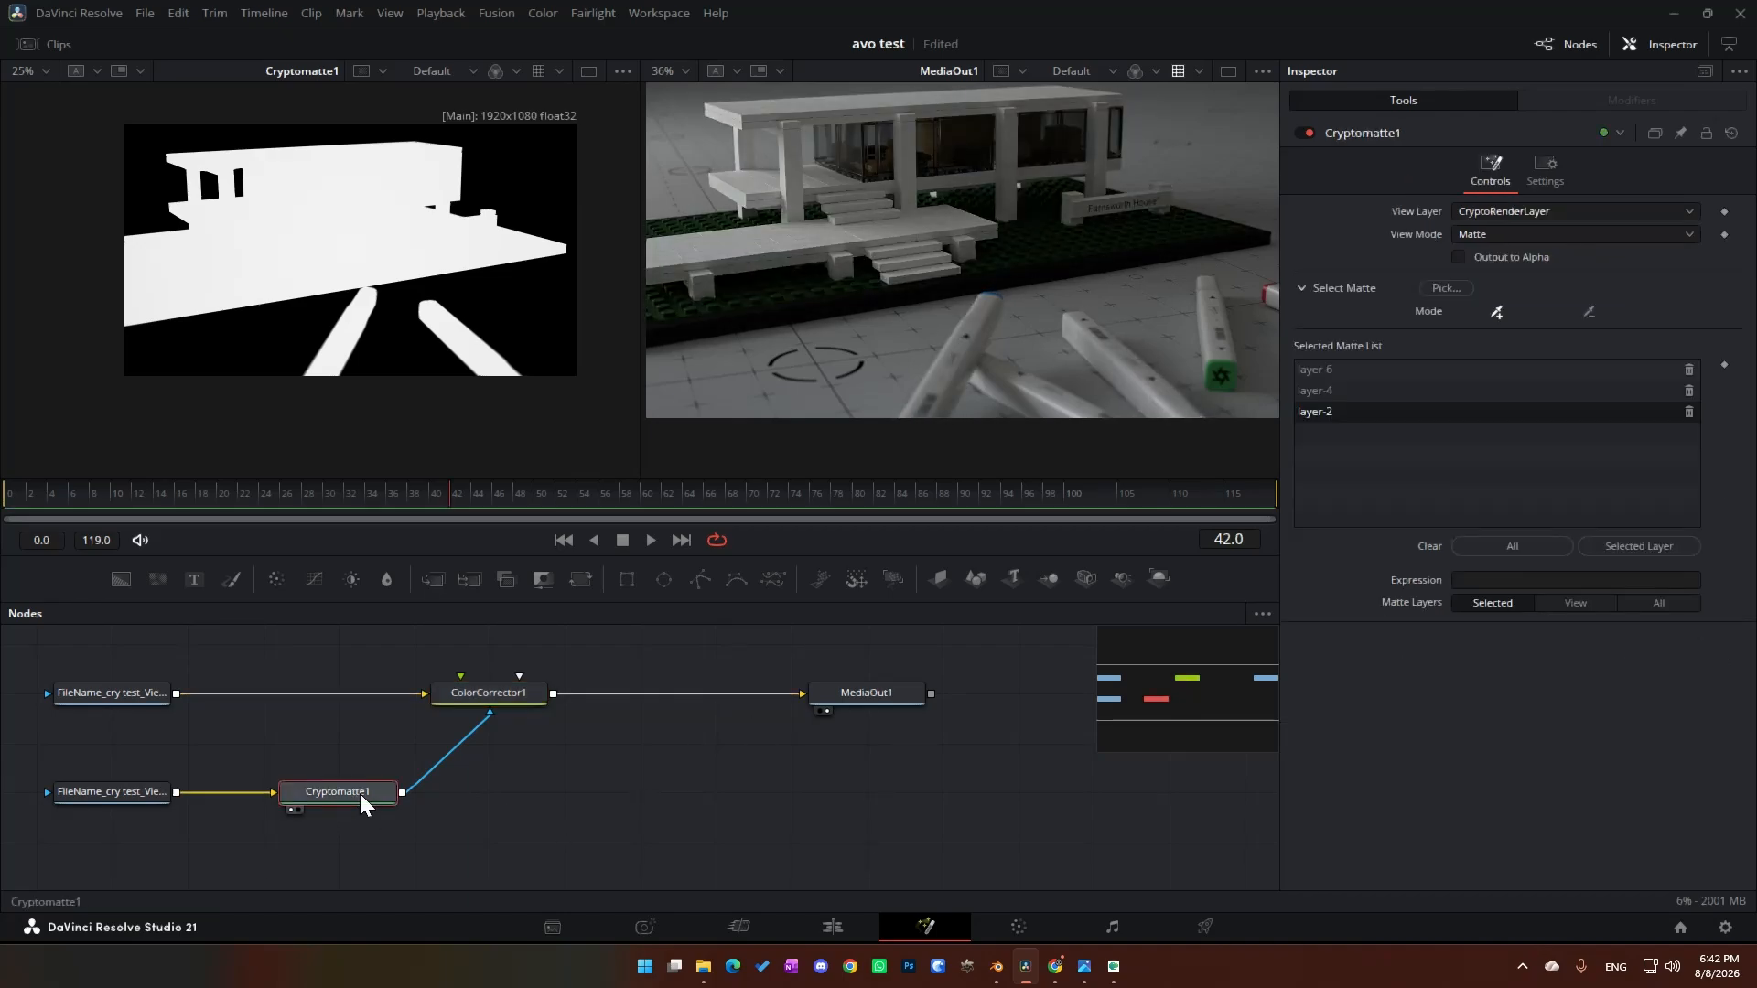
left_click(1458, 256)
left_click(1458, 257)
Step: Examine the EXR channel mapping and available Red channel sources of the clip feeding Cryptomatte1, and select the upper EXR clip
left_click(157, 793)
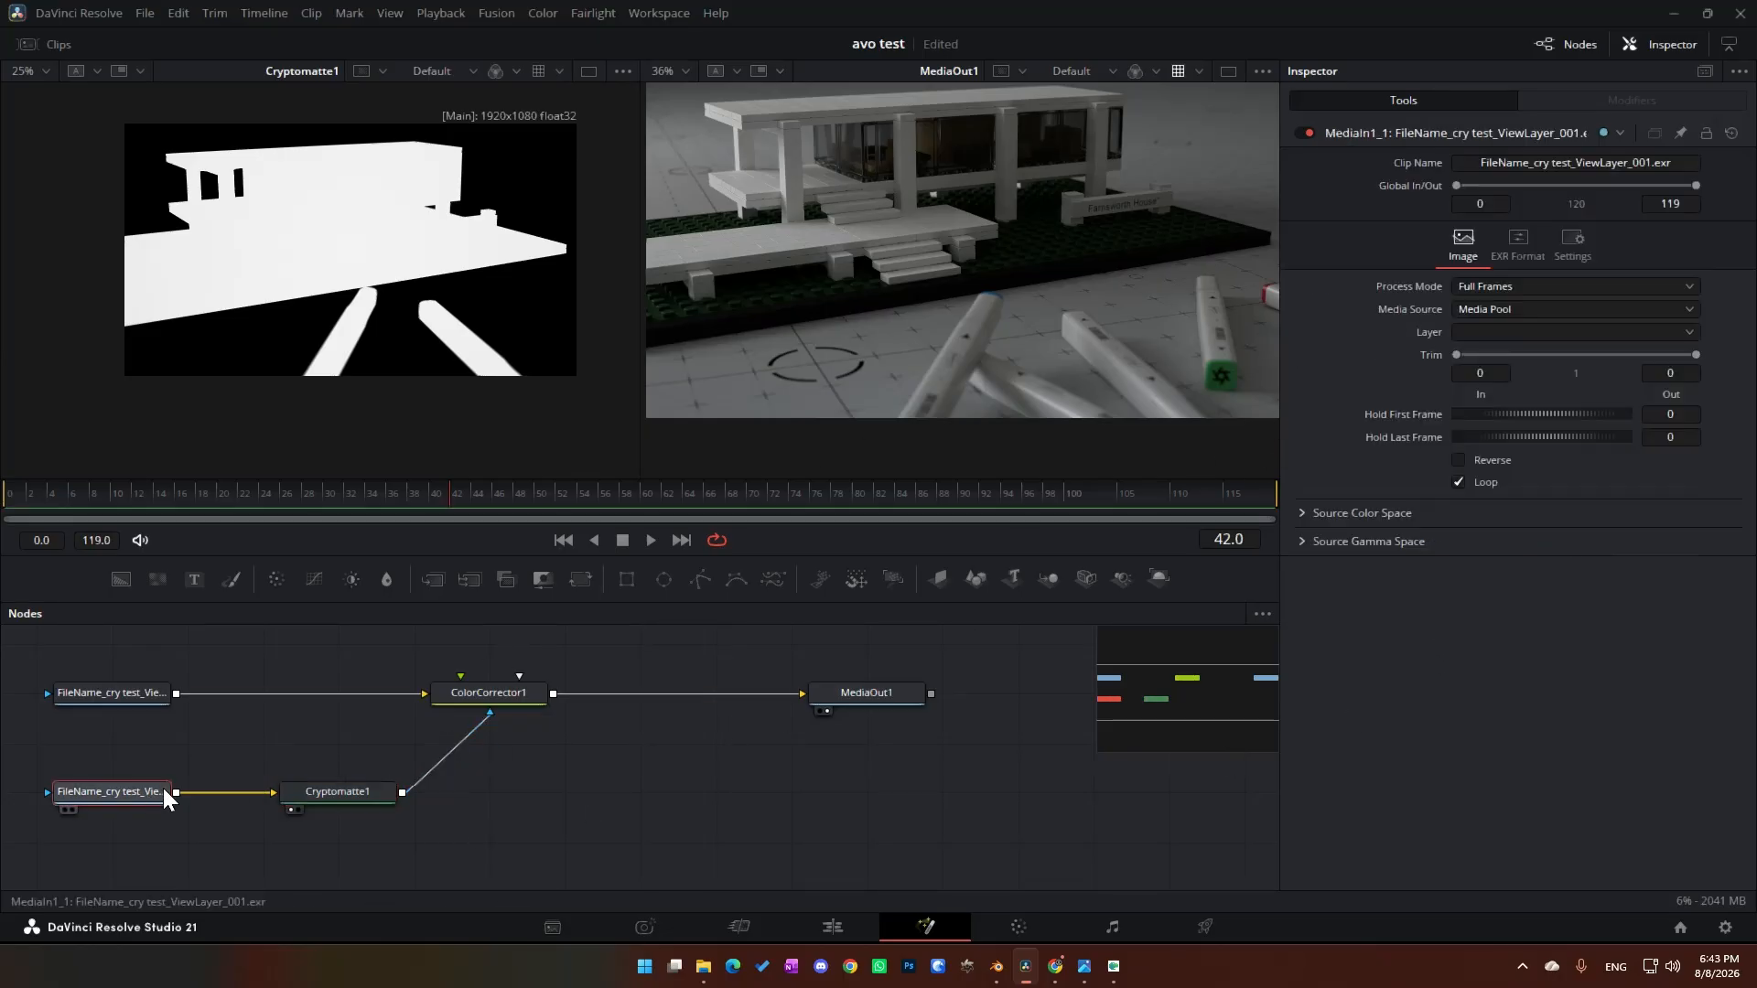
left_click(1516, 241)
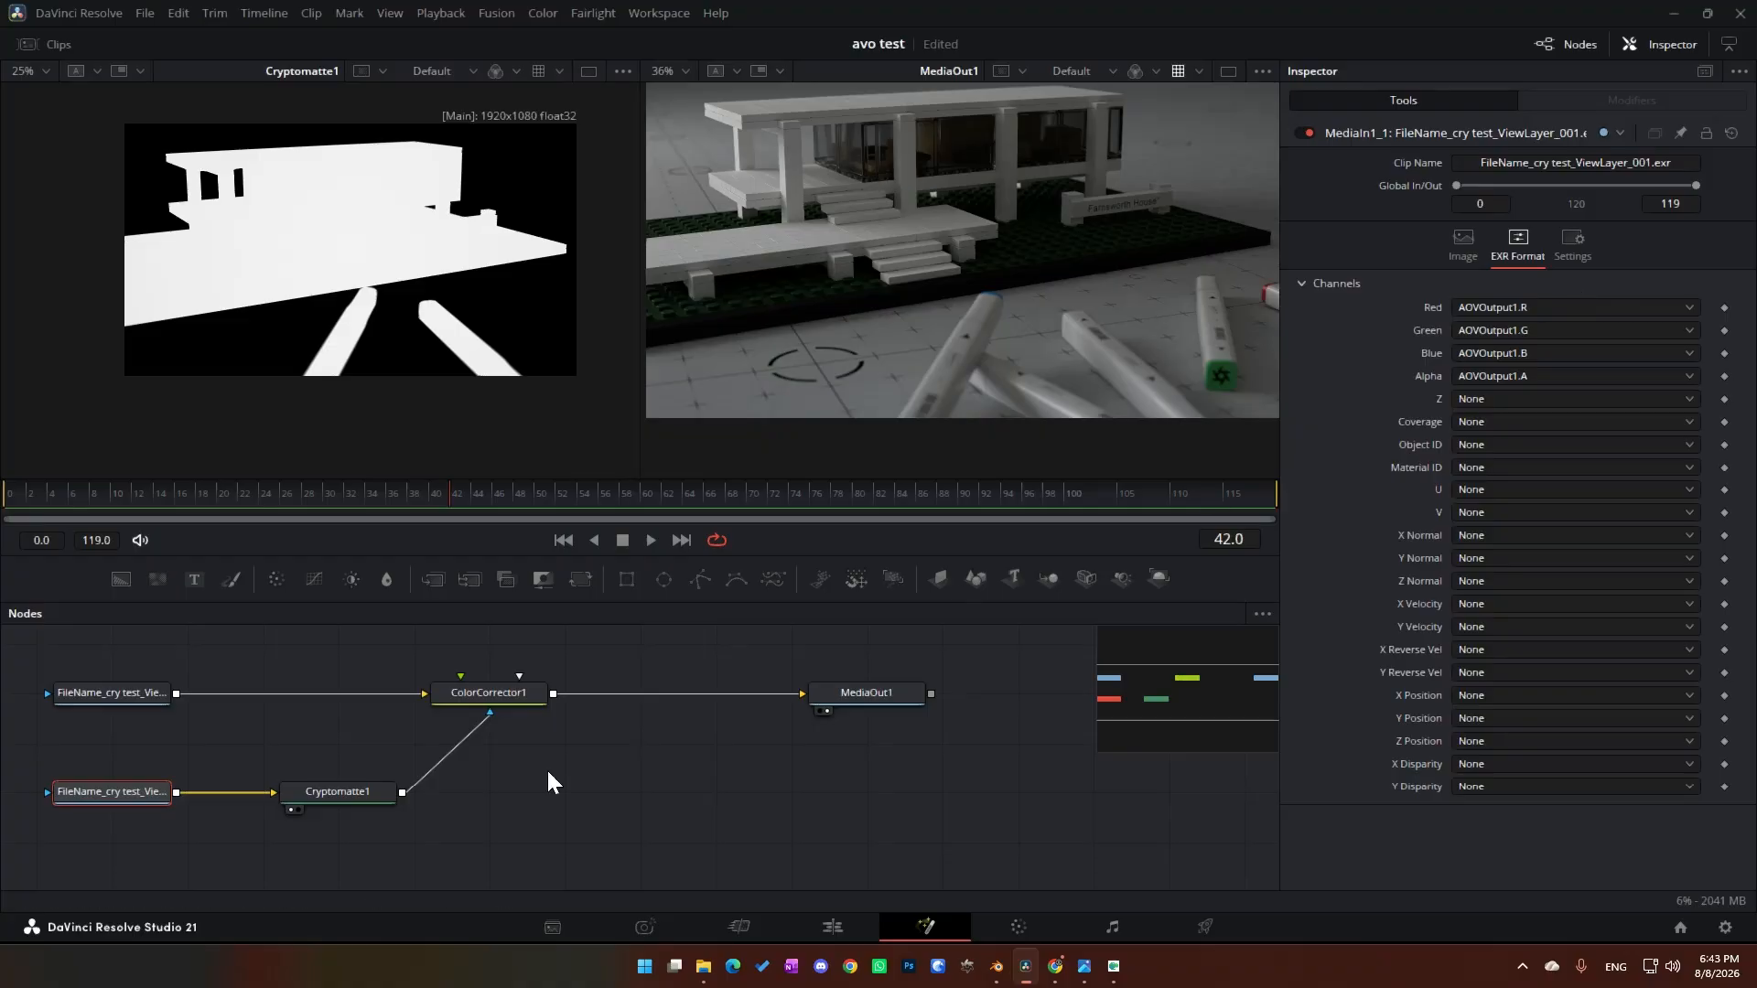
left_click(1519, 308)
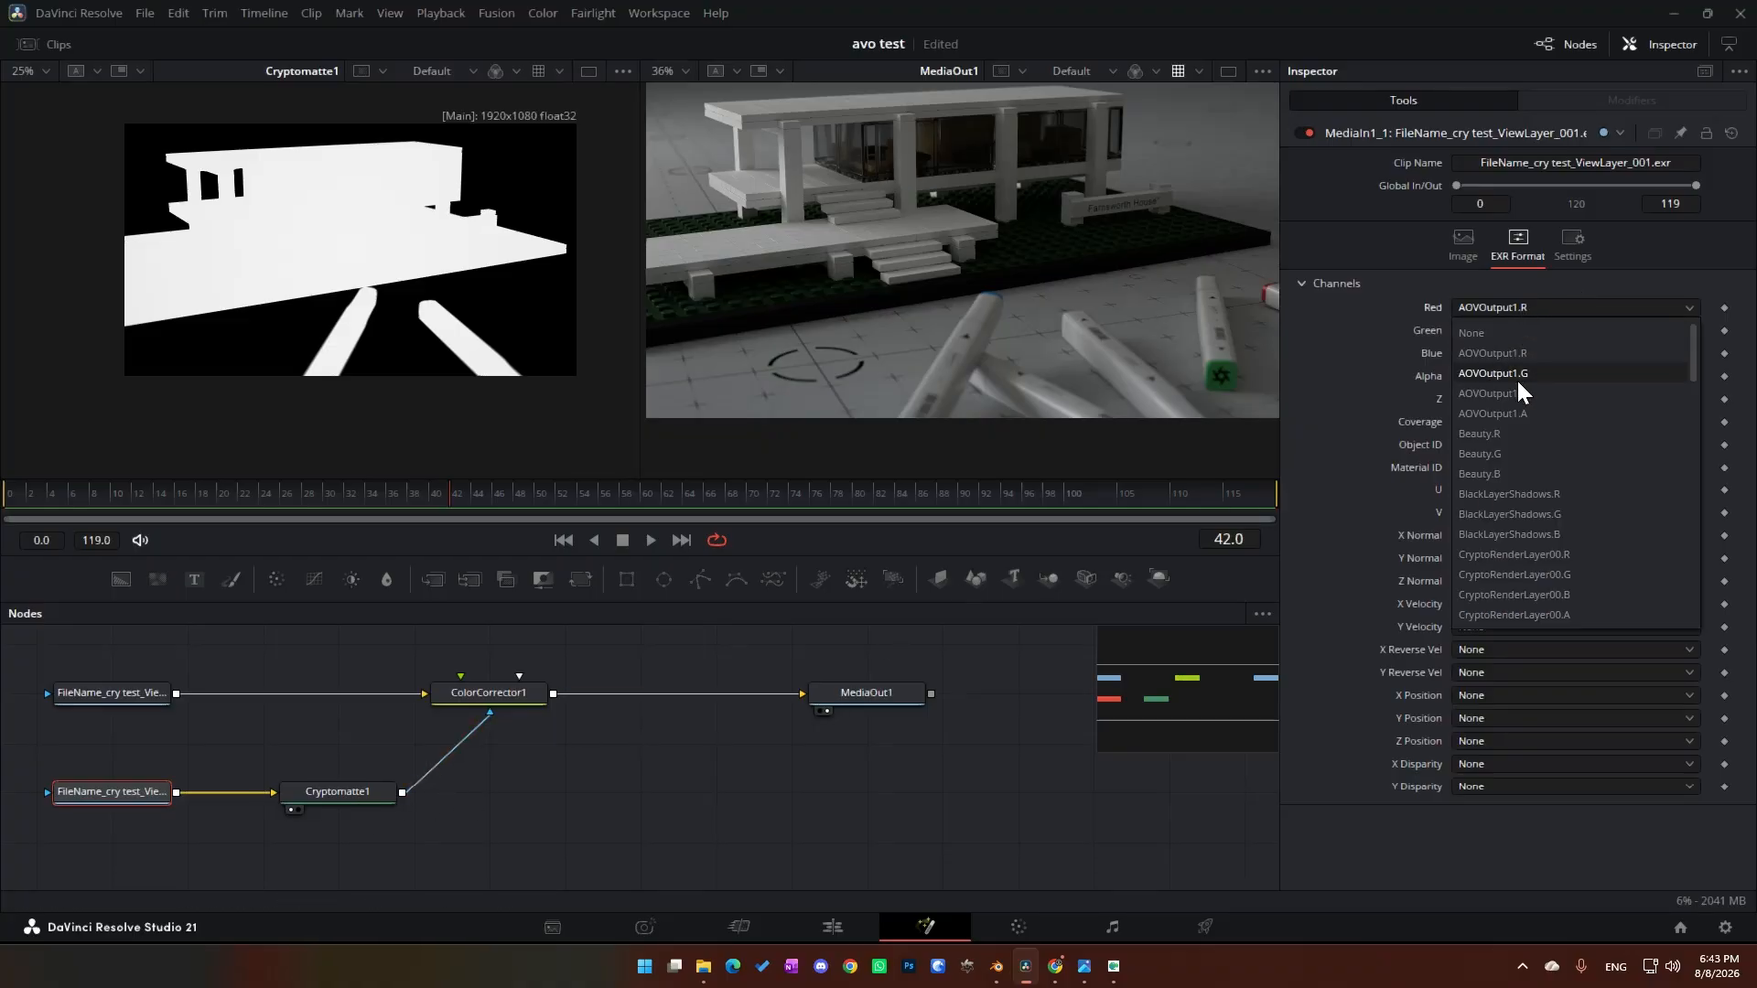
scroll(1514, 594, "down", 2)
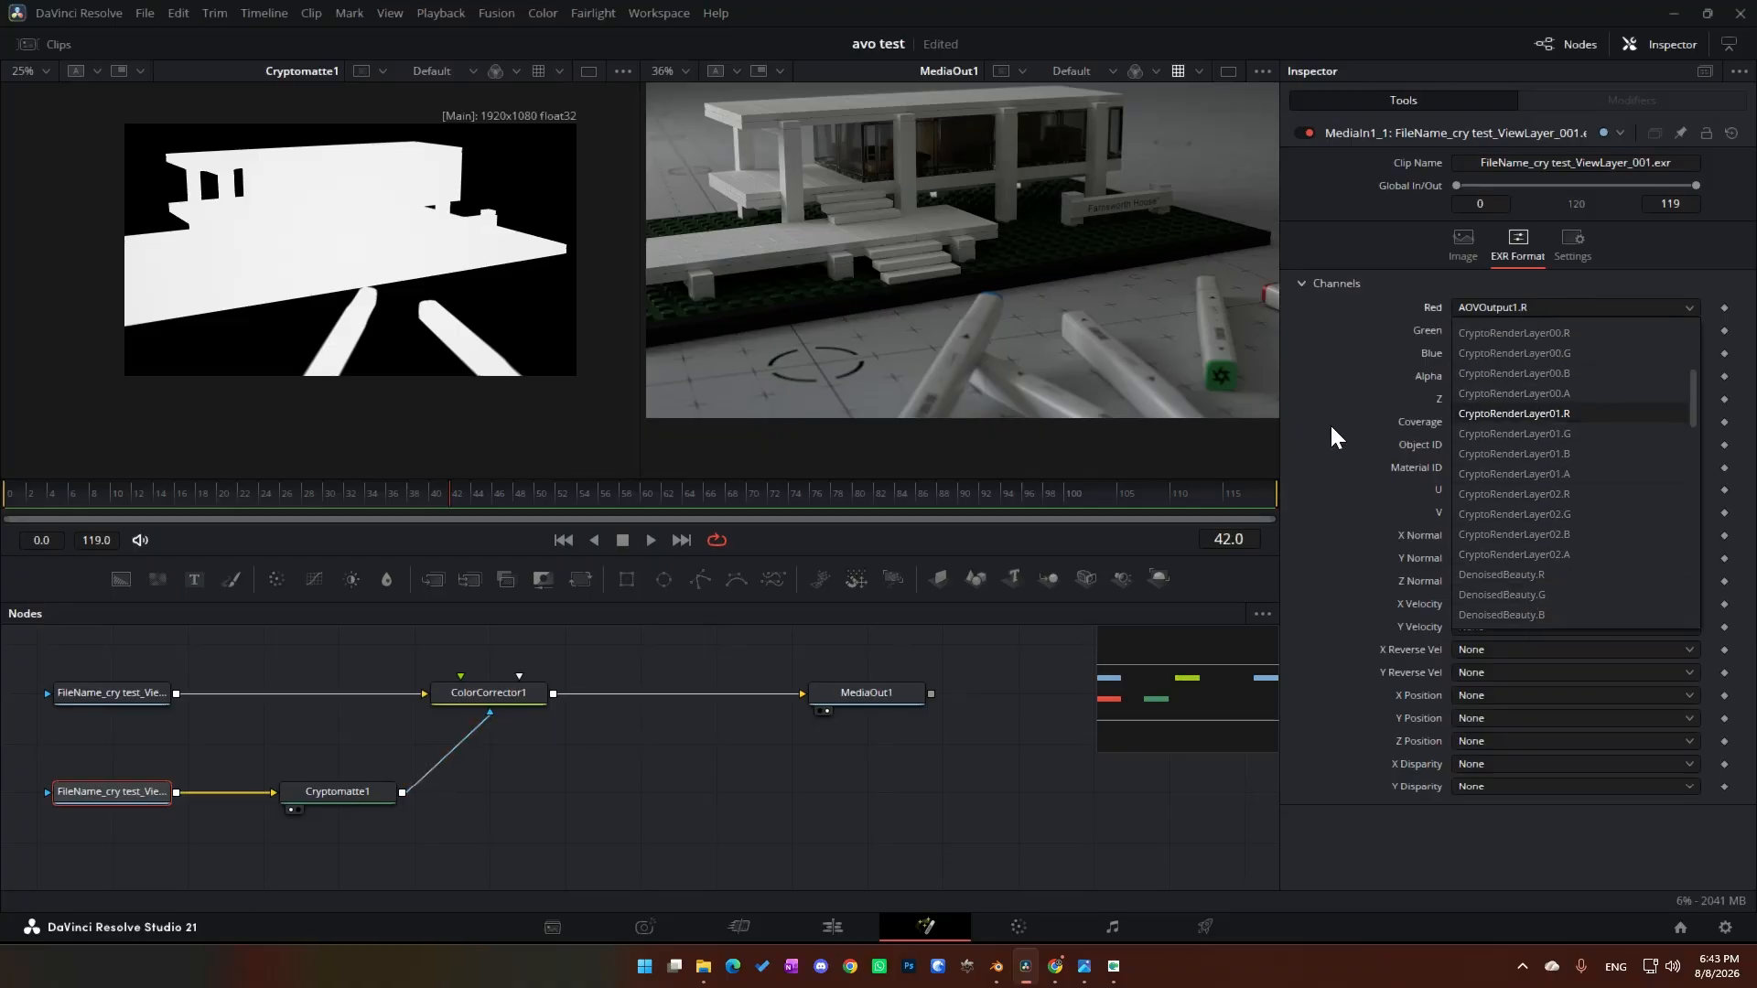
left_click(1292, 431)
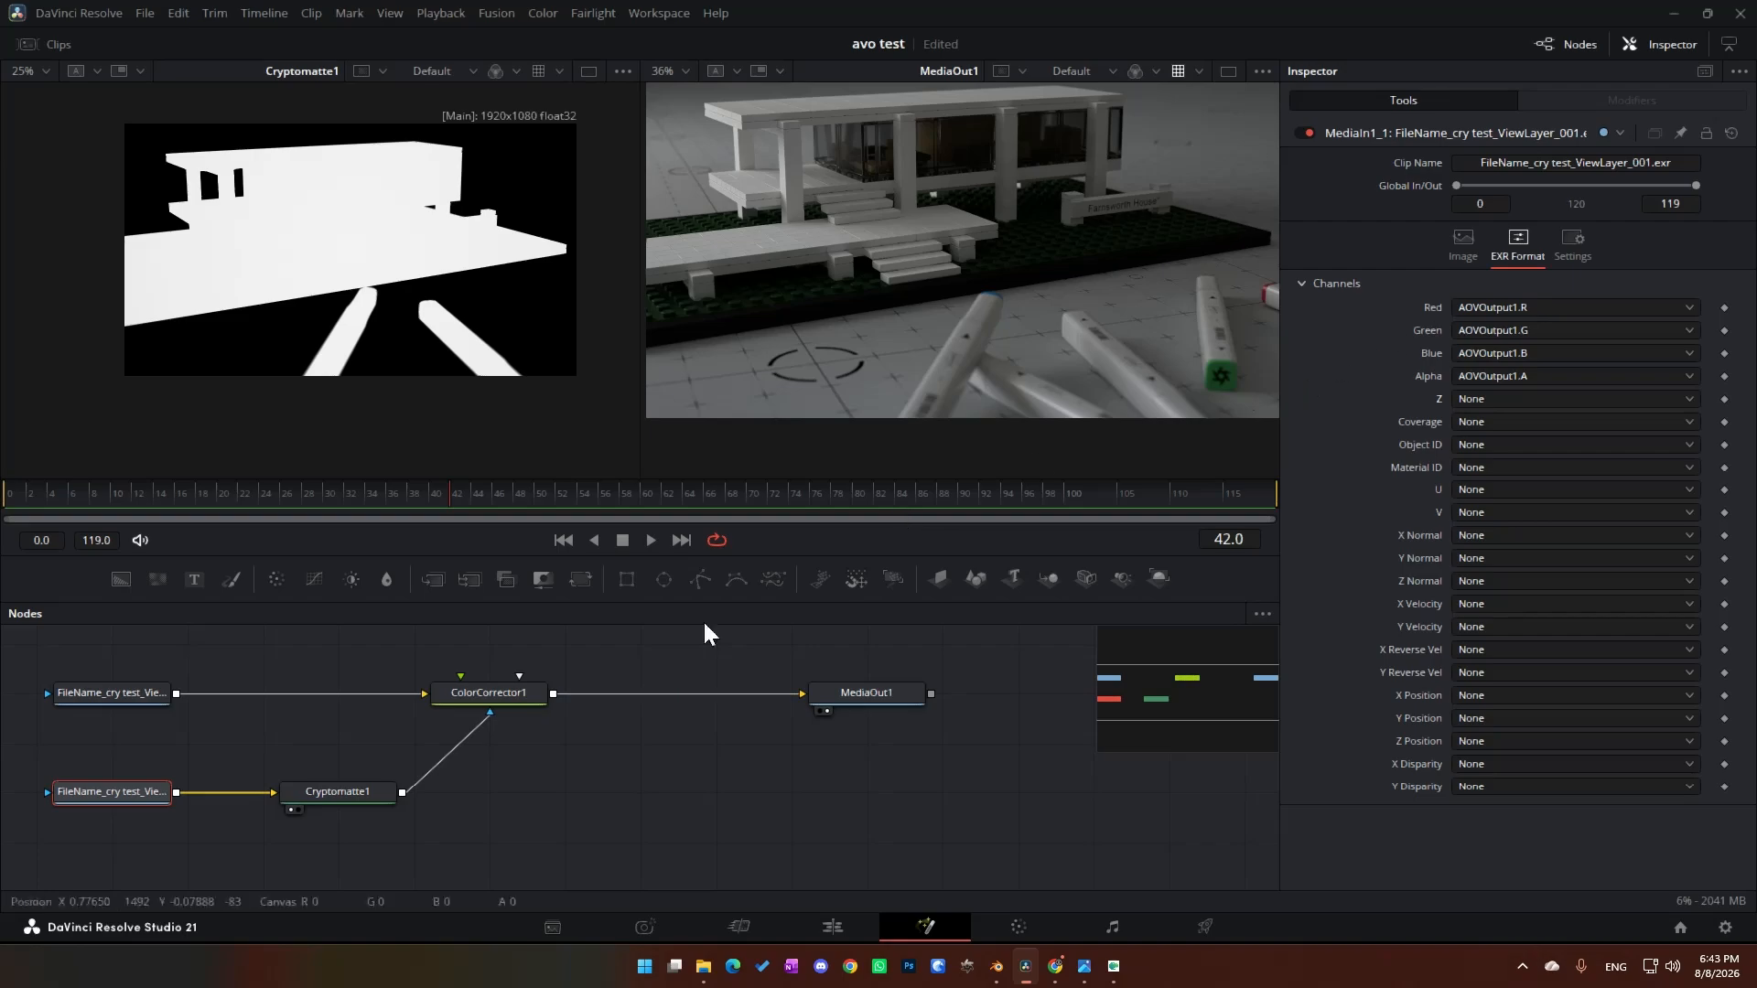
left_click(90, 695)
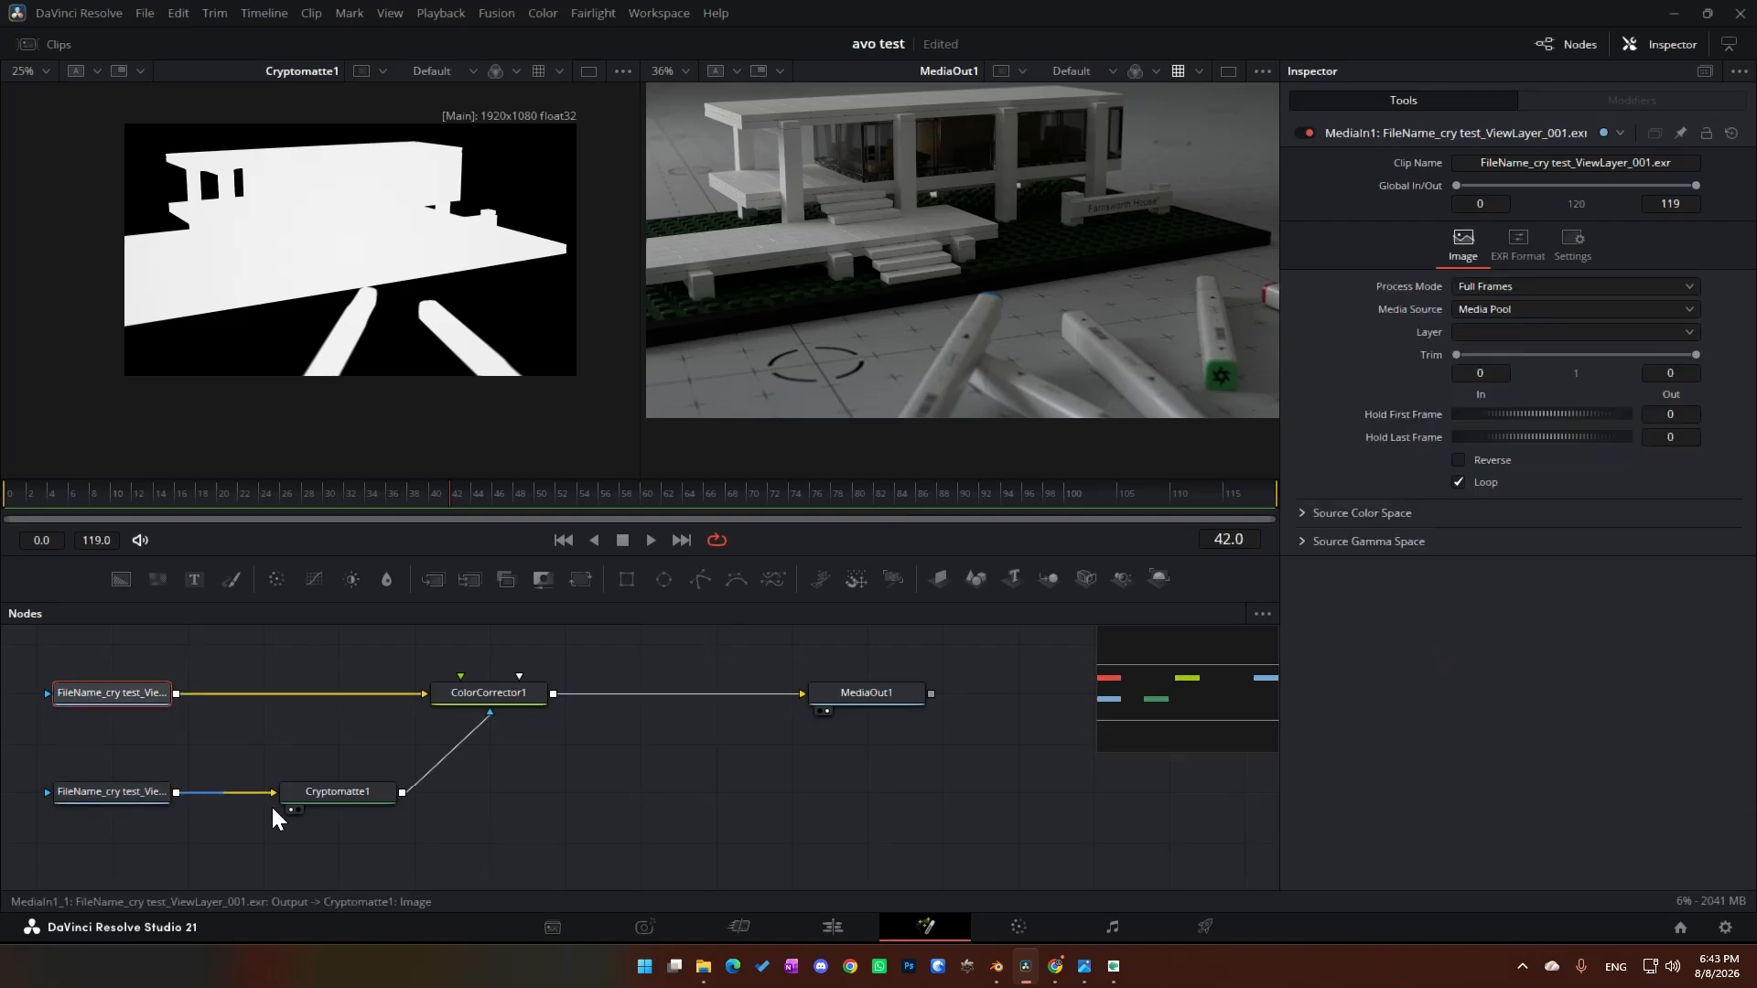
Step: Rearrange the node graph so Cryptomatte1 and its EXR clip are stacked directly beneath ColorCorrector1
left_click(298, 799)
left_click_drag(298, 801, 449, 802)
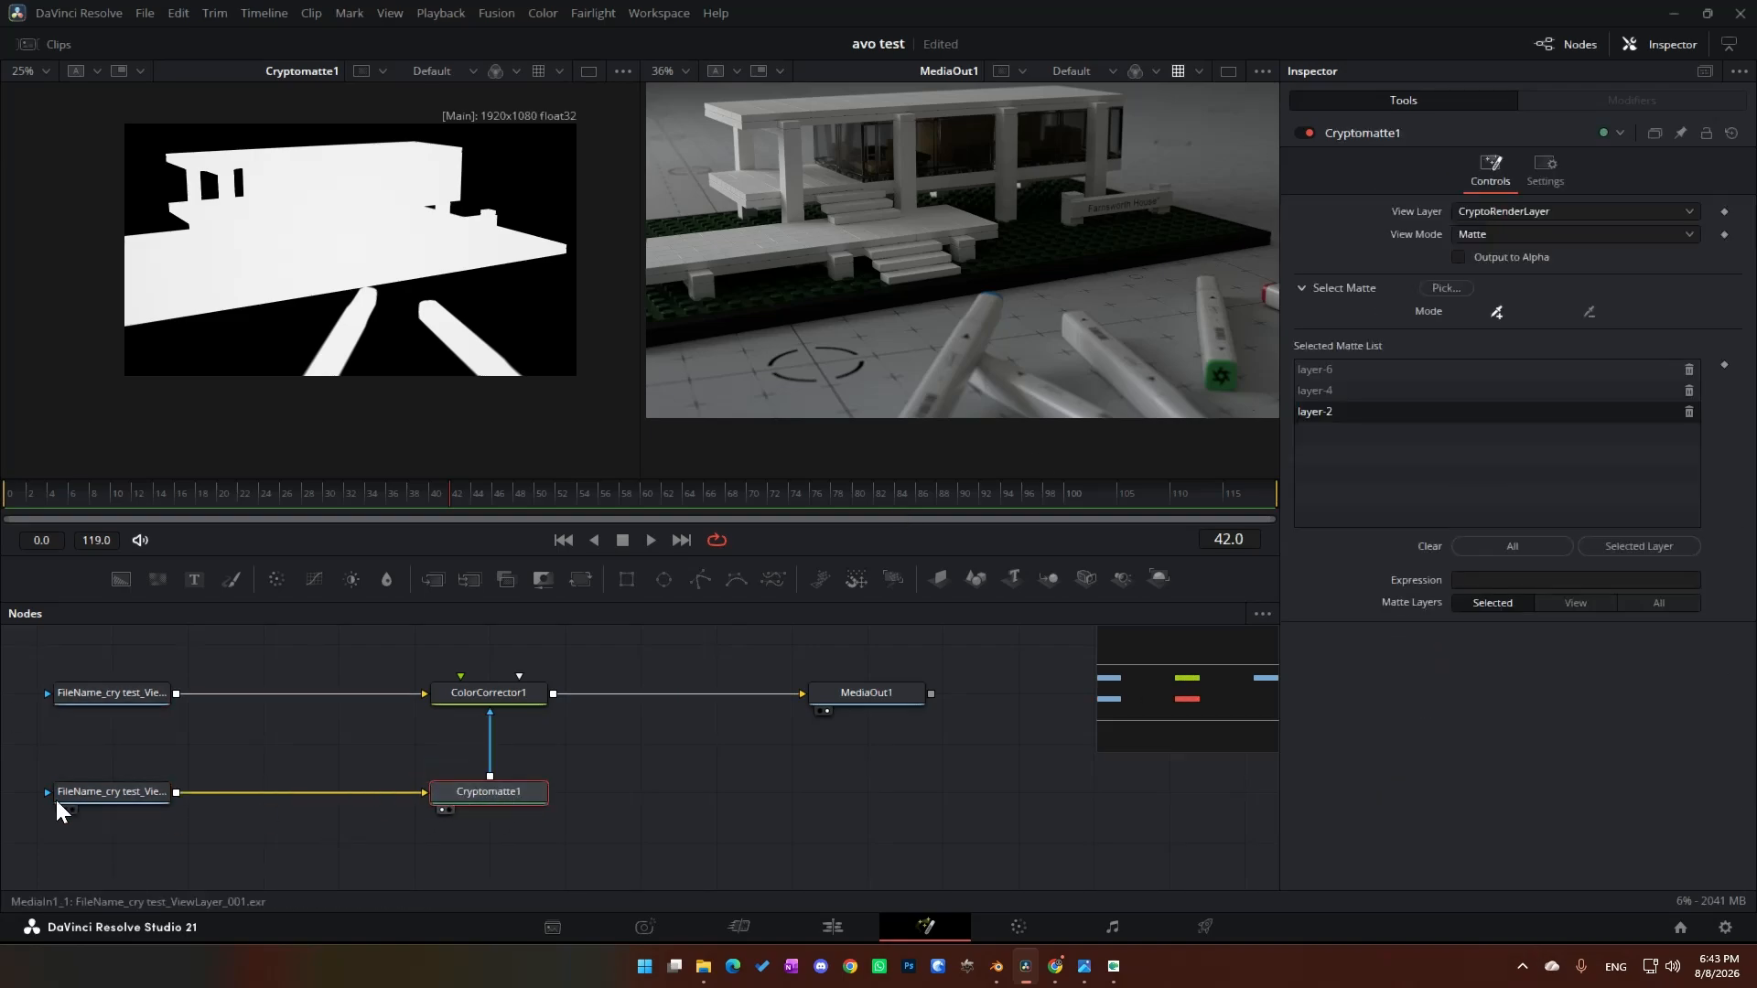
left_click_drag(57, 800, 493, 853)
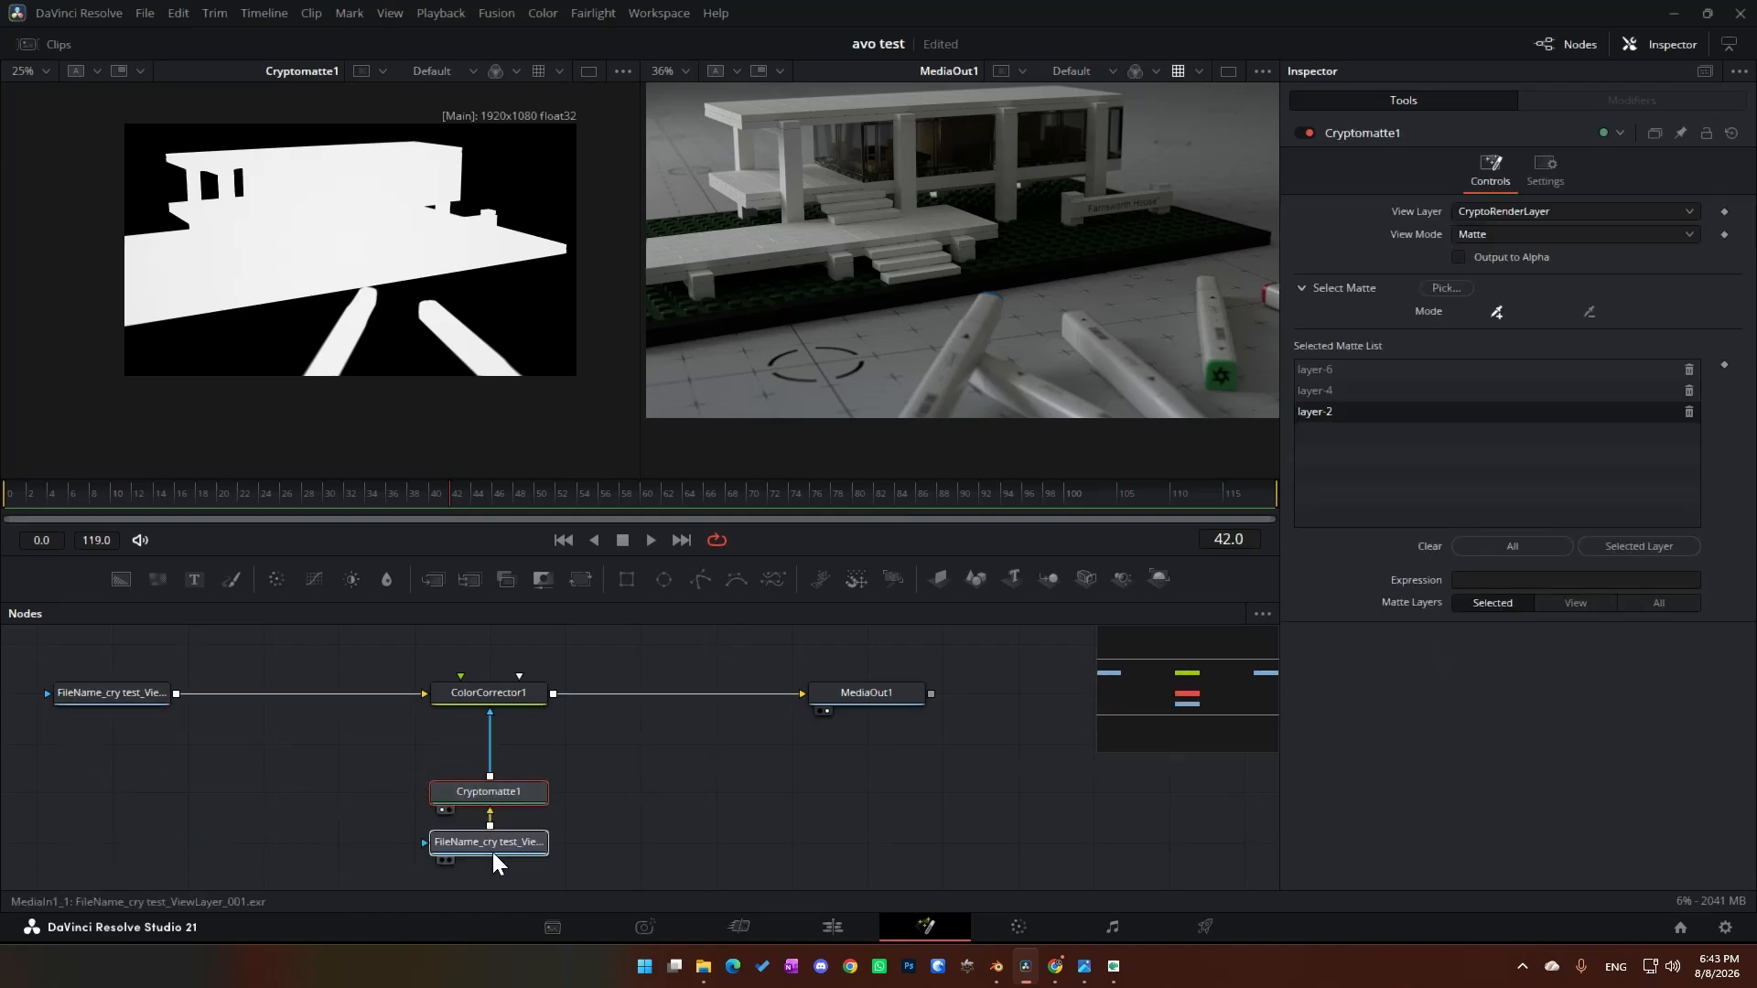
left_click(490, 792)
Step: Raise ColorCorrector1's gain to 3.28 and tint the masked areas green with a strength of about 0.34
left_click(517, 700)
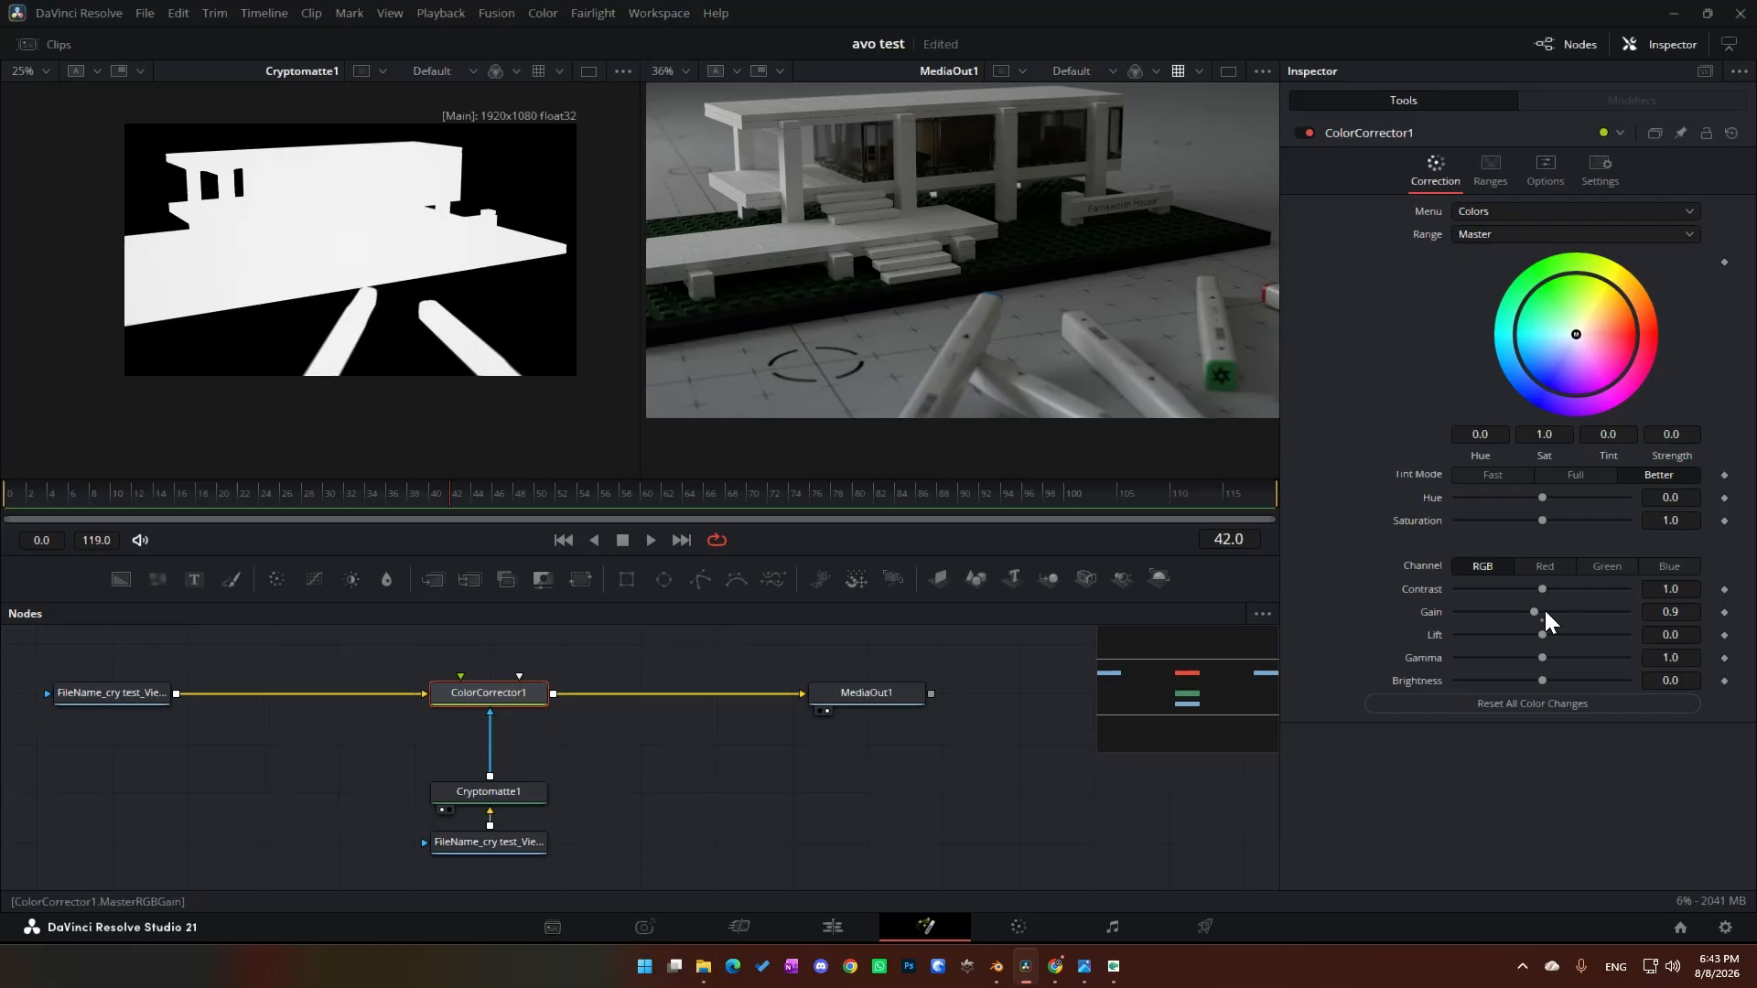
left_click_drag(1545, 611, 1592, 608)
left_click(1557, 337)
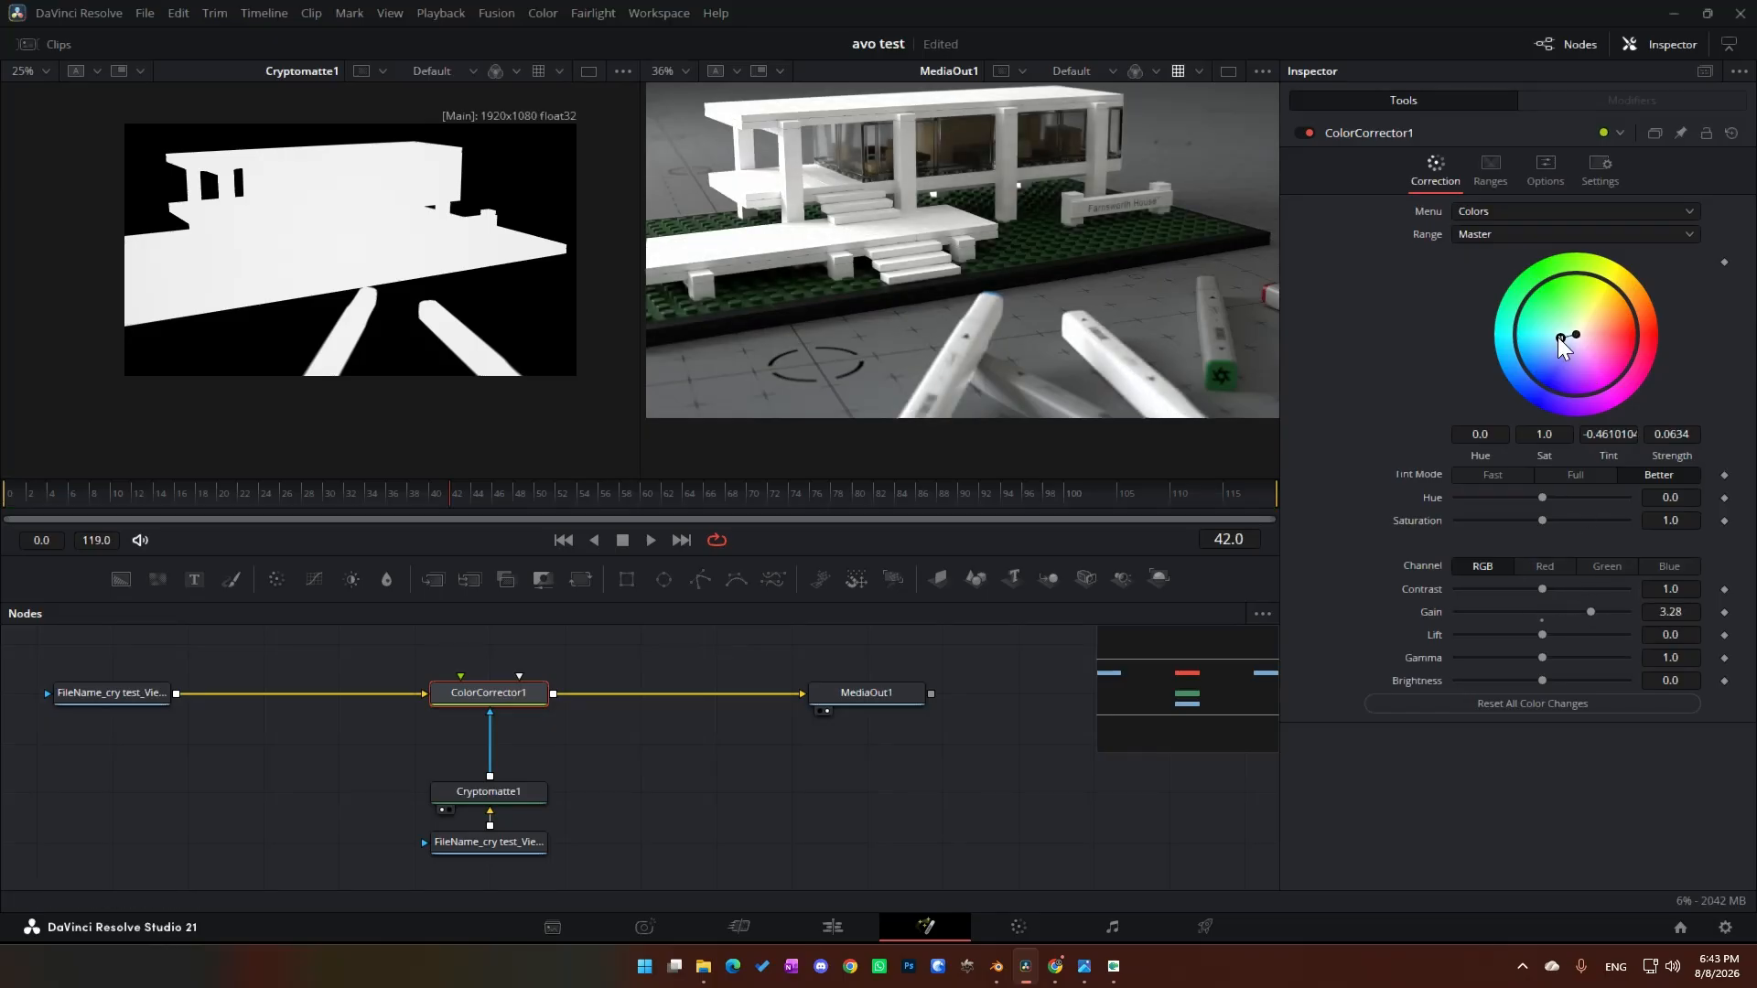
mouse_move(1557, 337)
left_mouse_down()
mouse_move(1626, 300)
mouse_move(1560, 303)
left_mouse_up()
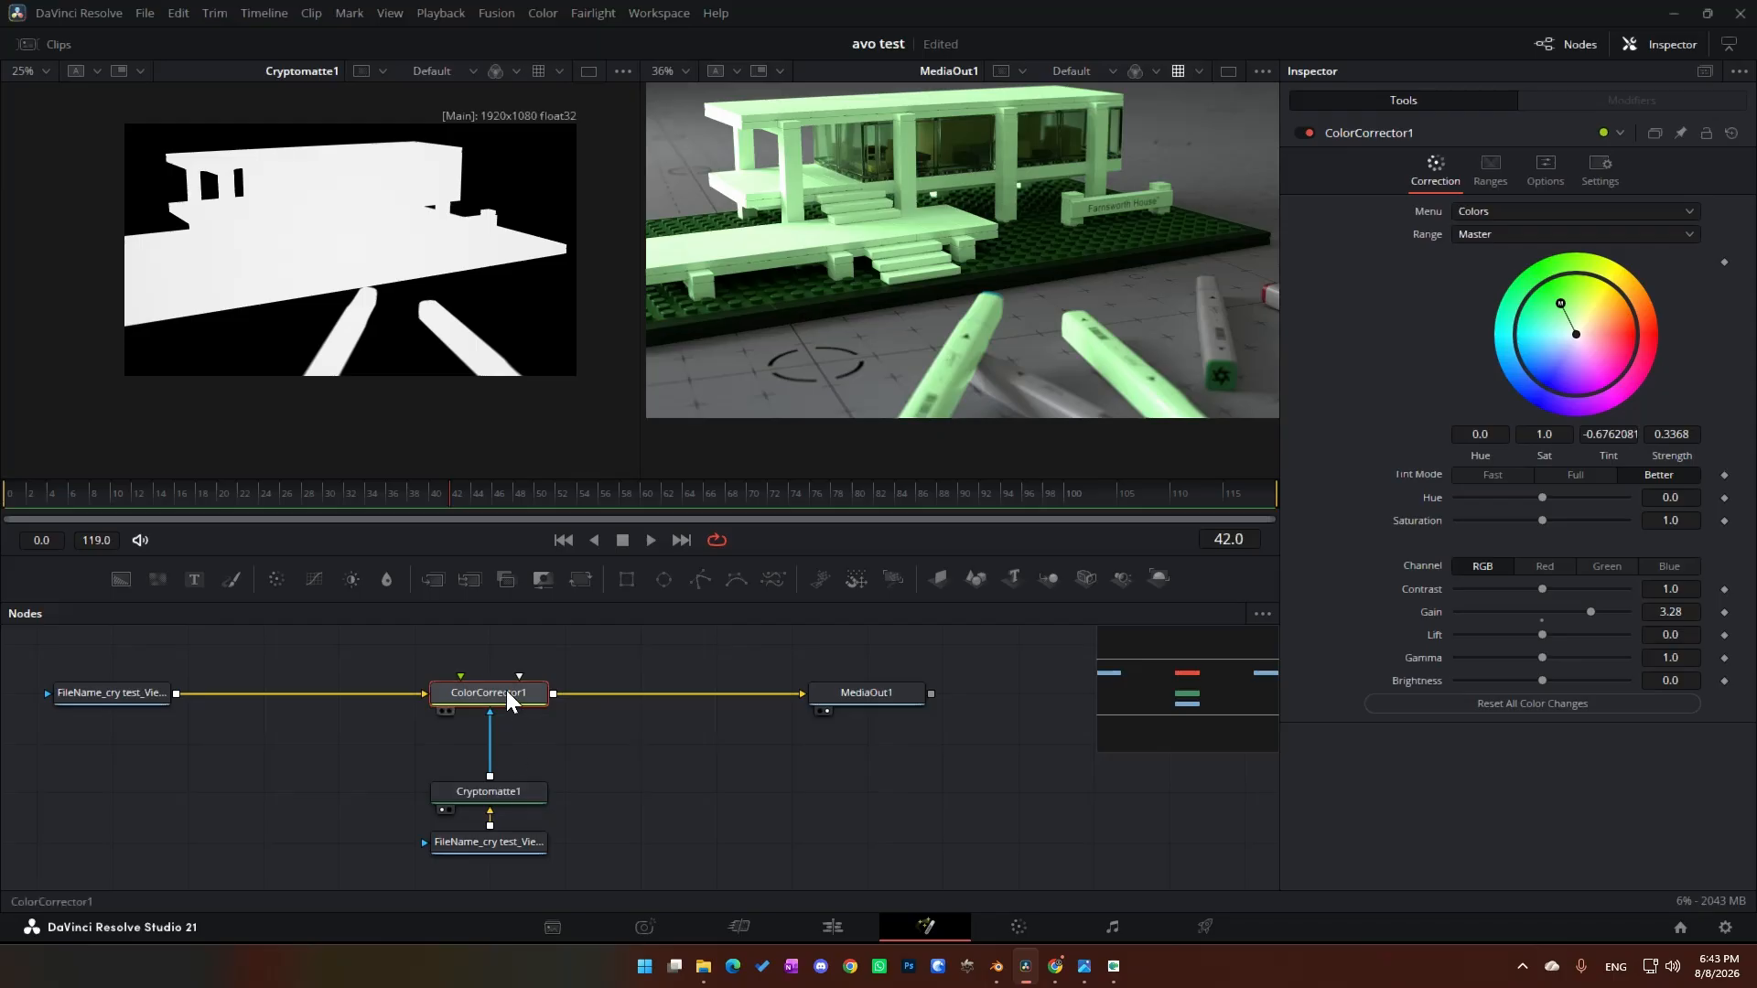
Step: Remove layer-2 and layer-6 from Cryptomatte1's selected mattes, keeping layer-4, and set the view mode to Colors
left_click(514, 785)
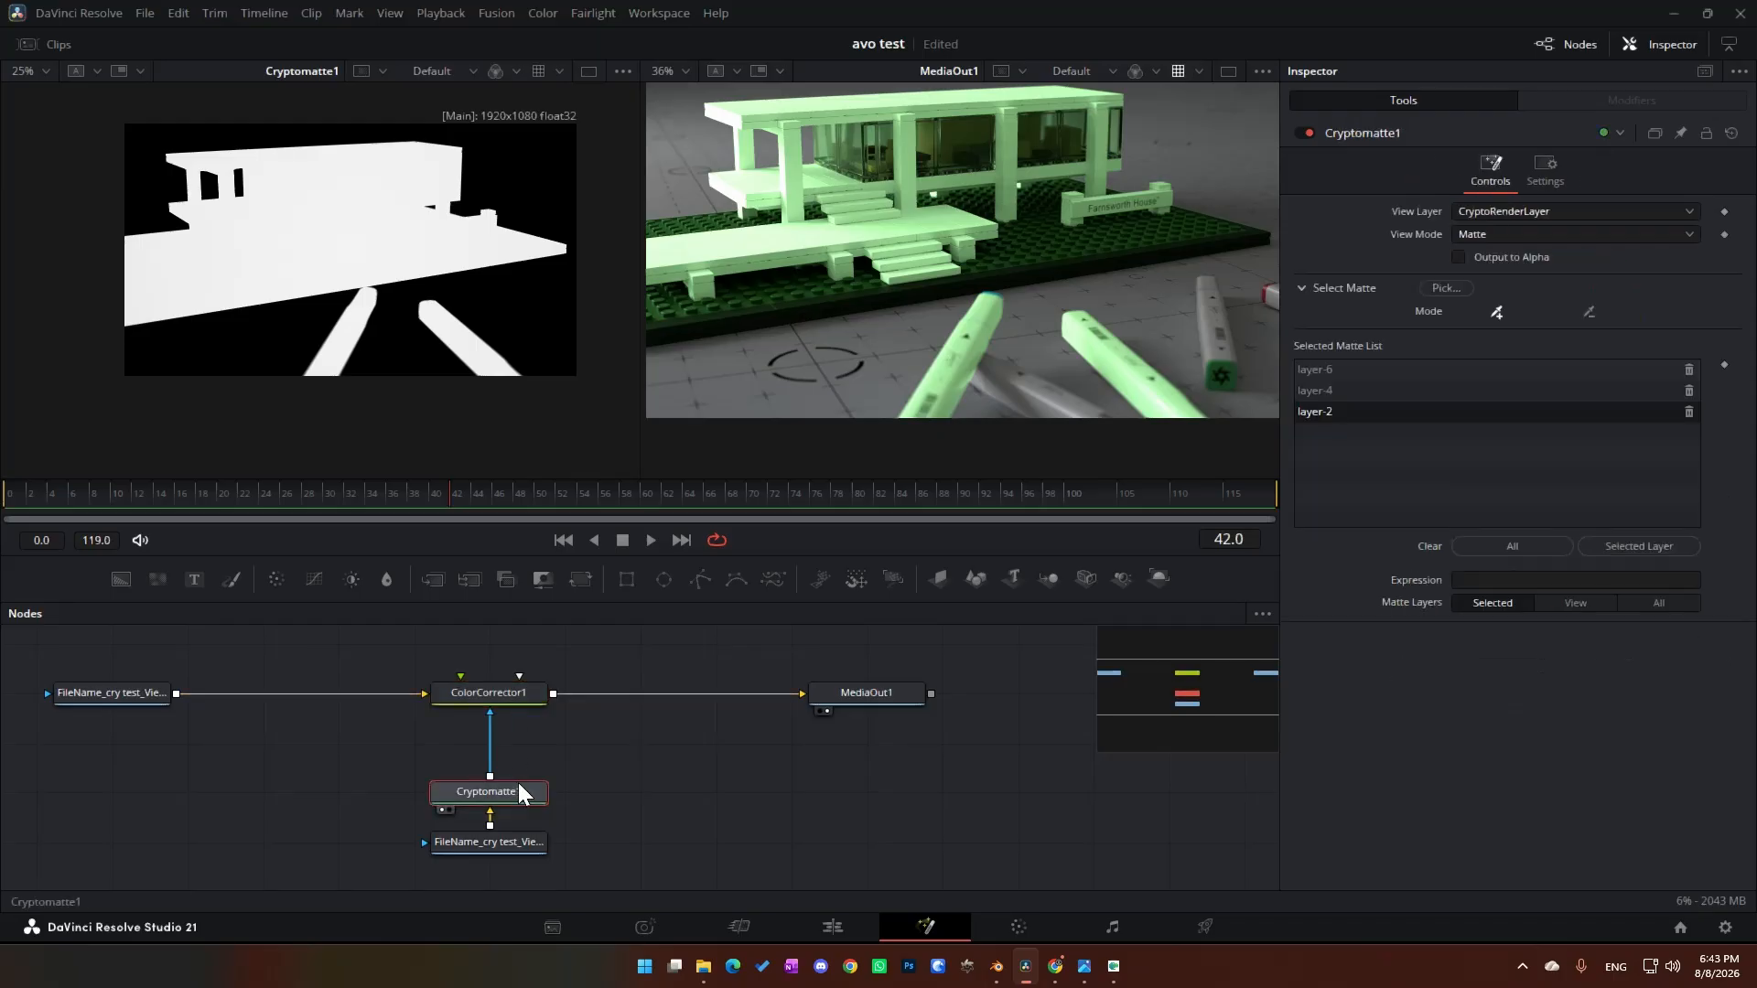
left_click(1590, 313)
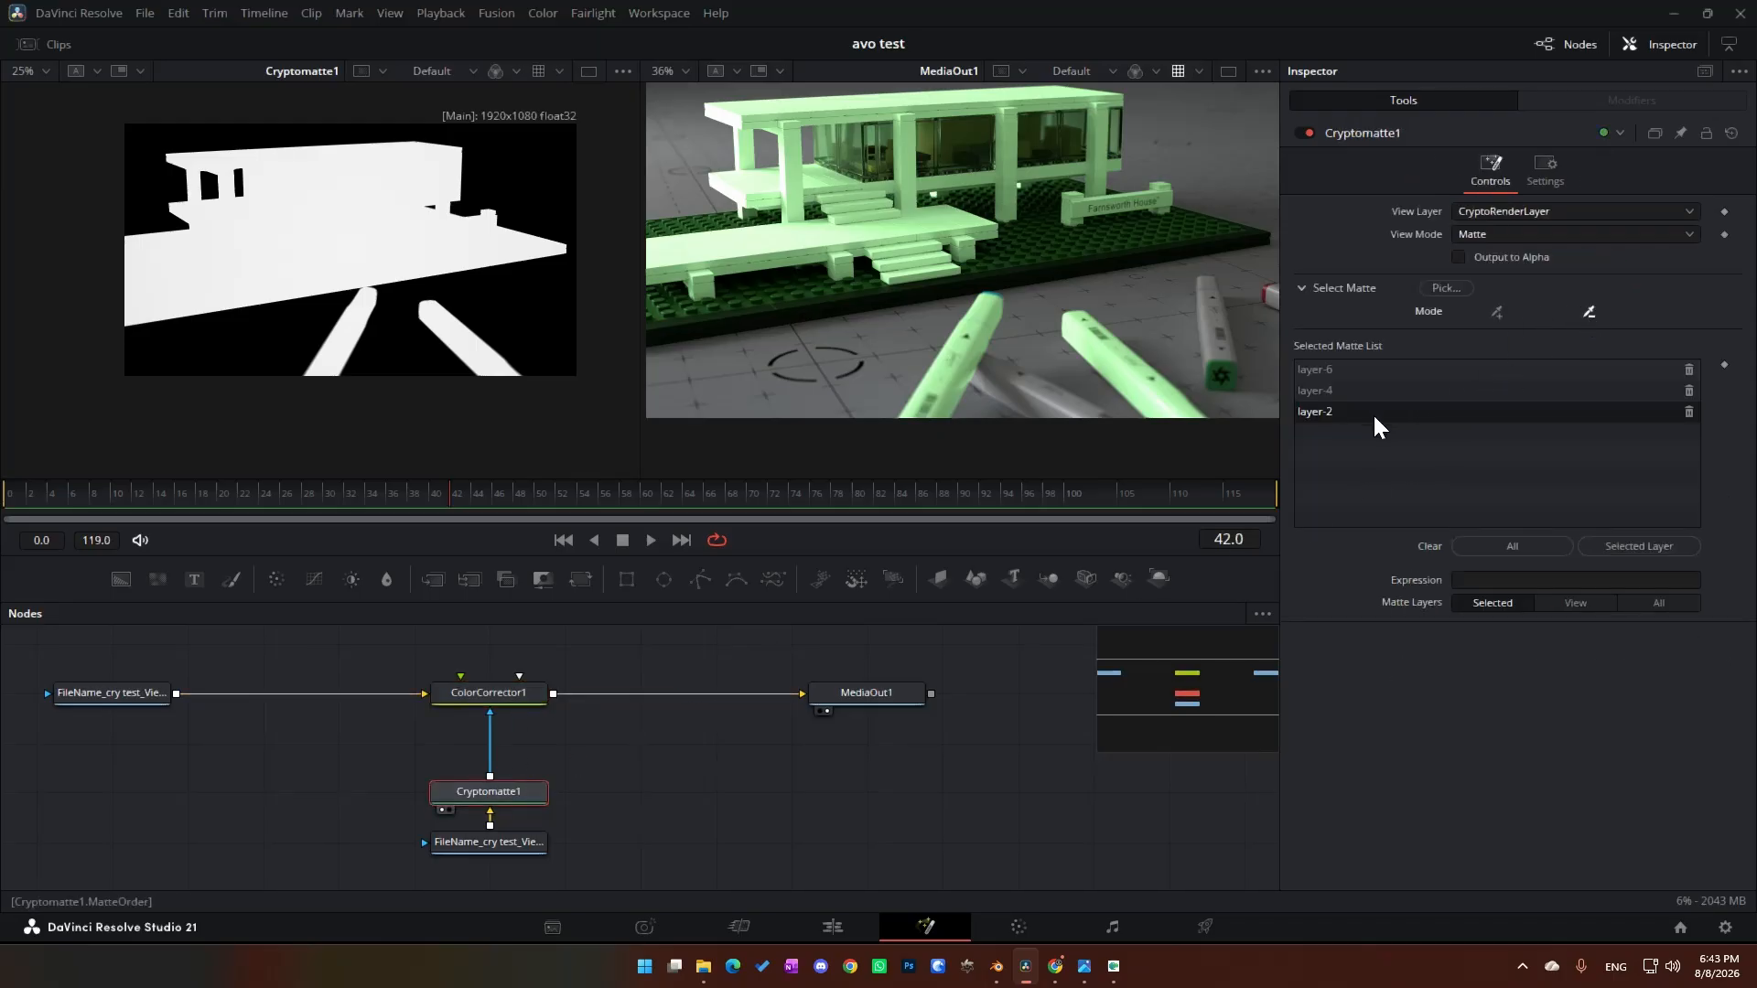
left_click(1689, 412)
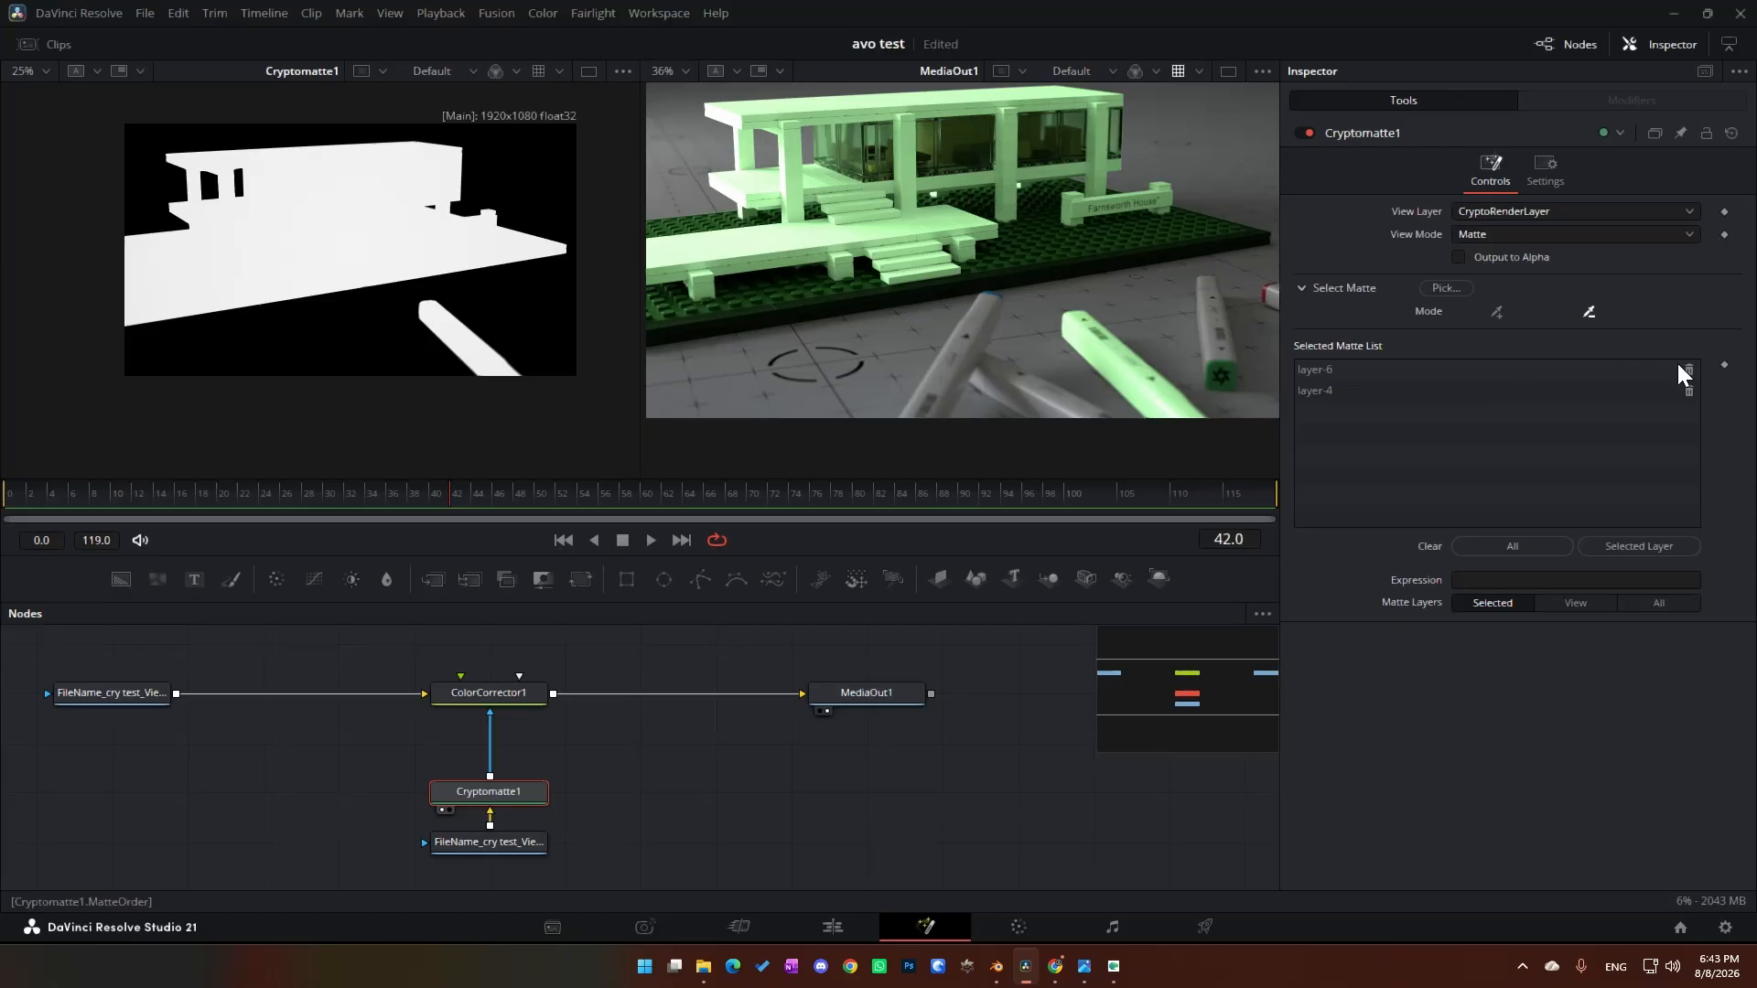
left_click(1479, 230)
left_click(1485, 250)
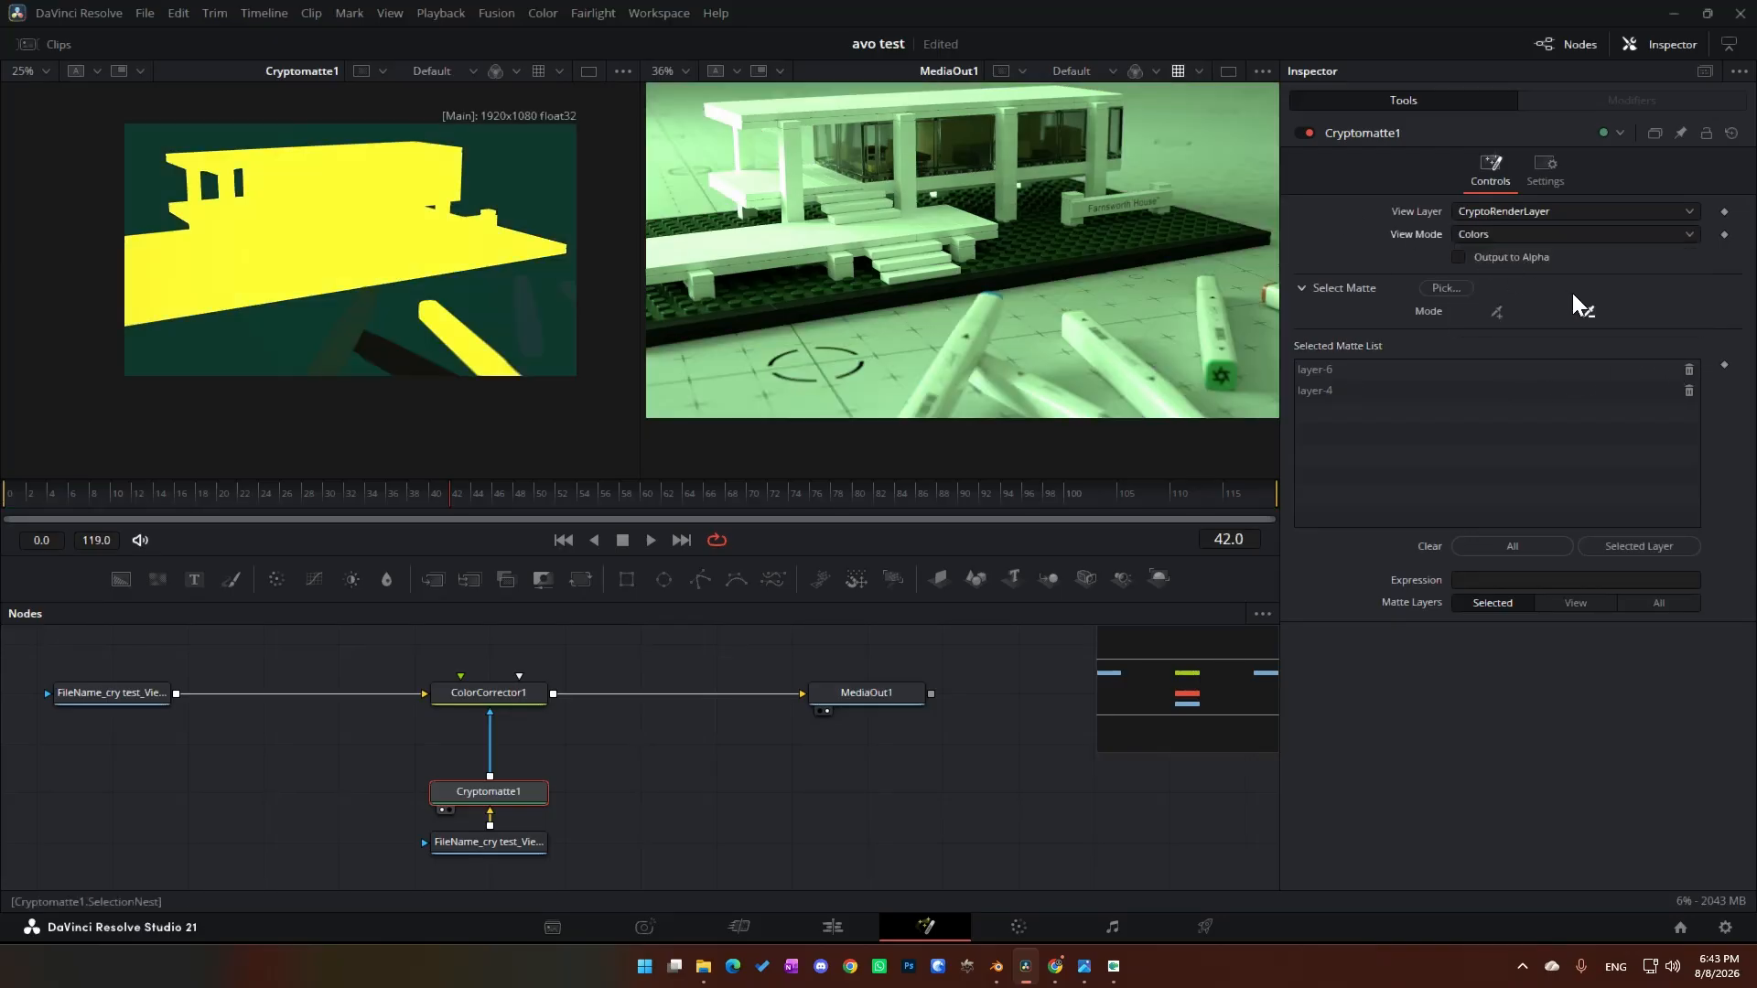
left_click(1689, 370)
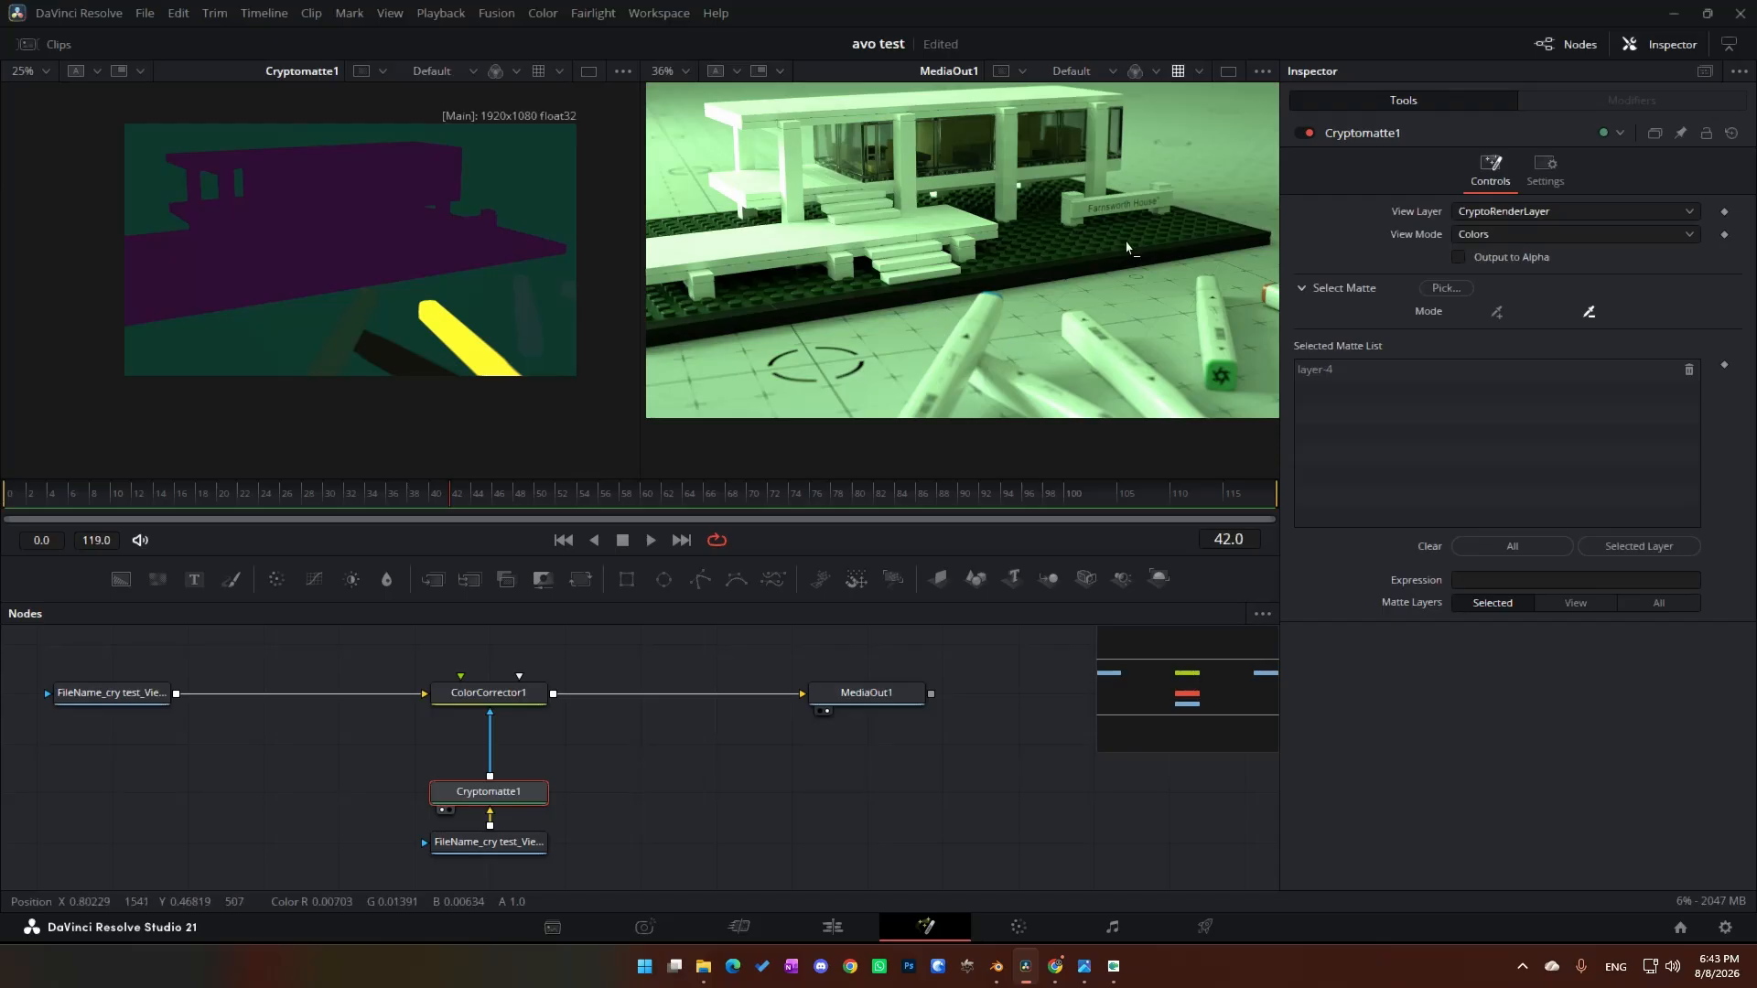
Step: Lower ColorCorrector1's gain to 2.16 and enable Output to Alpha on Cryptomatte1
left_click(1458, 258)
left_click(1457, 258)
left_click(497, 700)
mouse_move(1585, 607)
left_mouse_down()
mouse_move(1518, 602)
mouse_move(1588, 593)
mouse_move(1564, 600)
left_mouse_up()
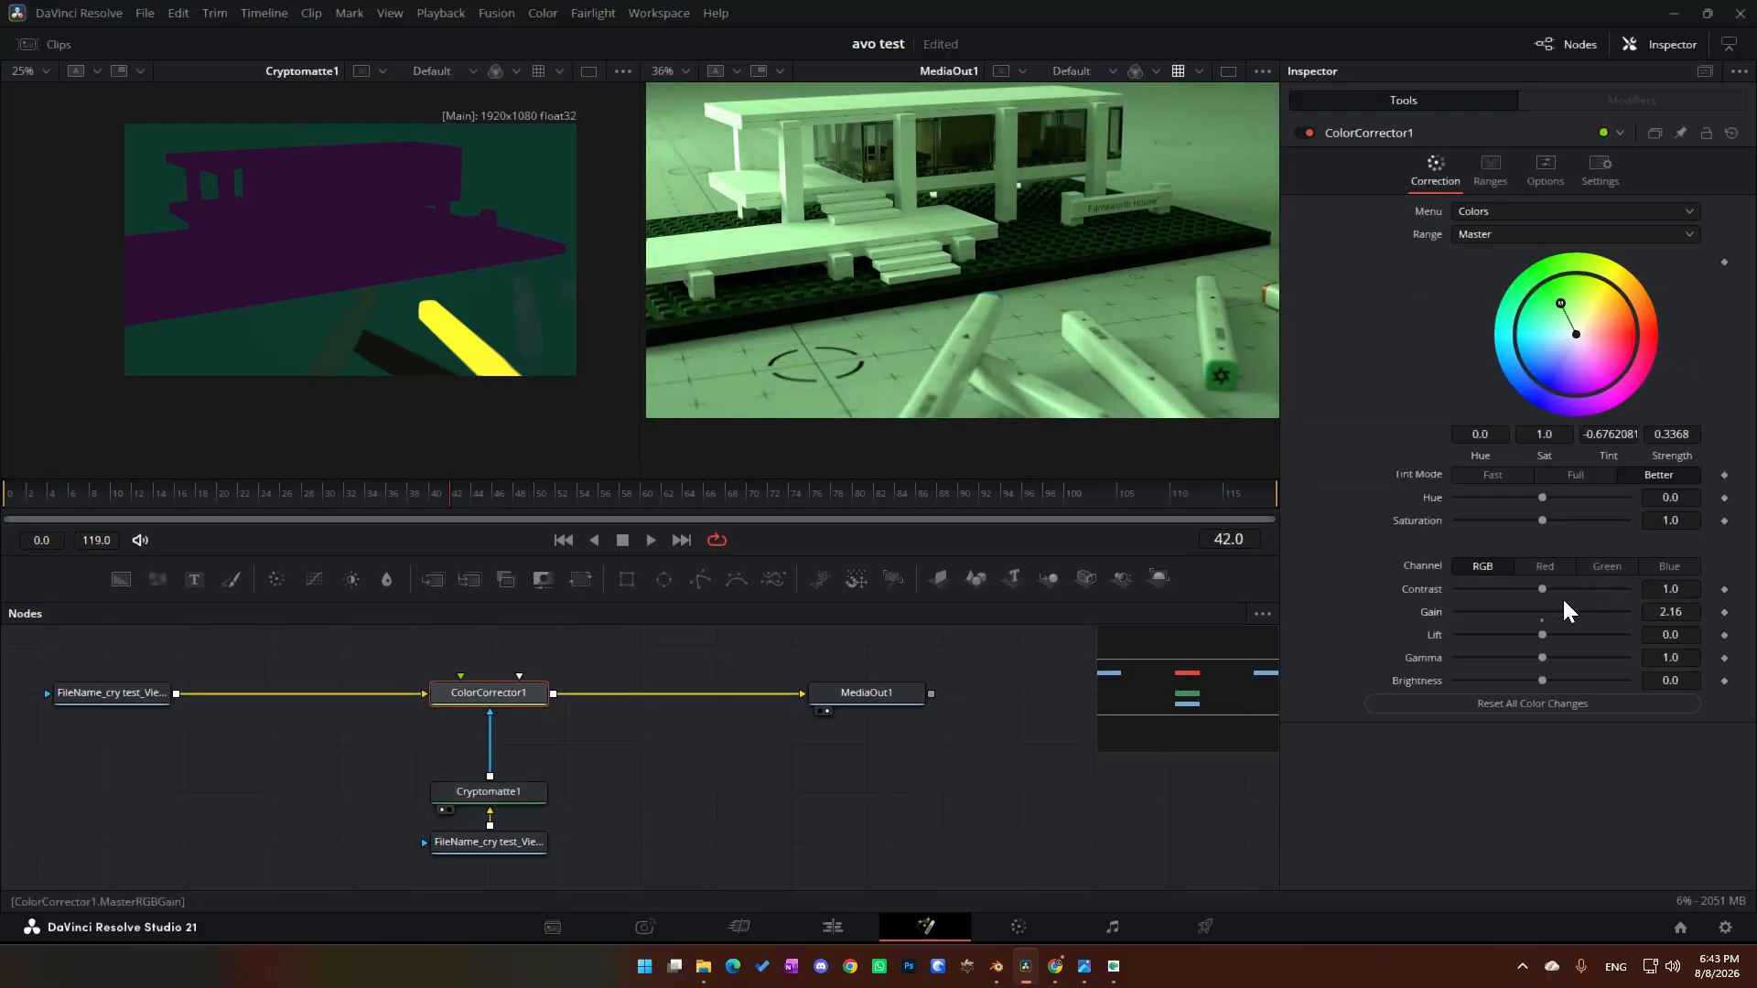
left_click(527, 794)
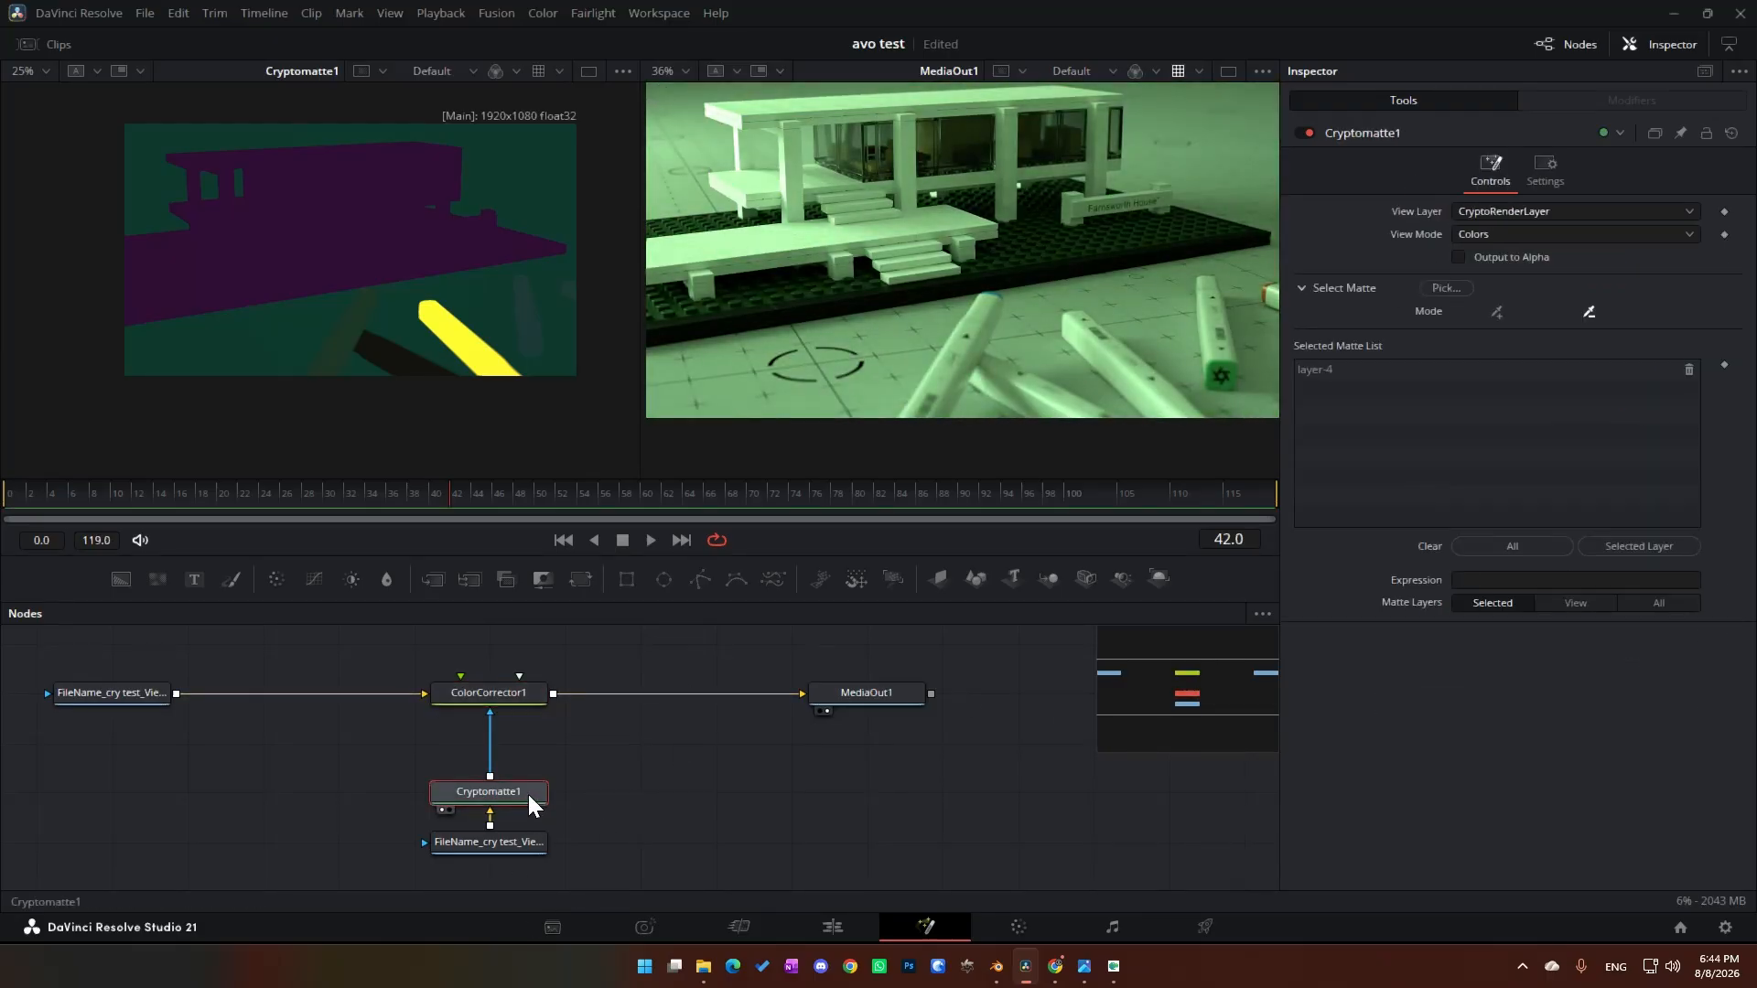
left_click(1457, 257)
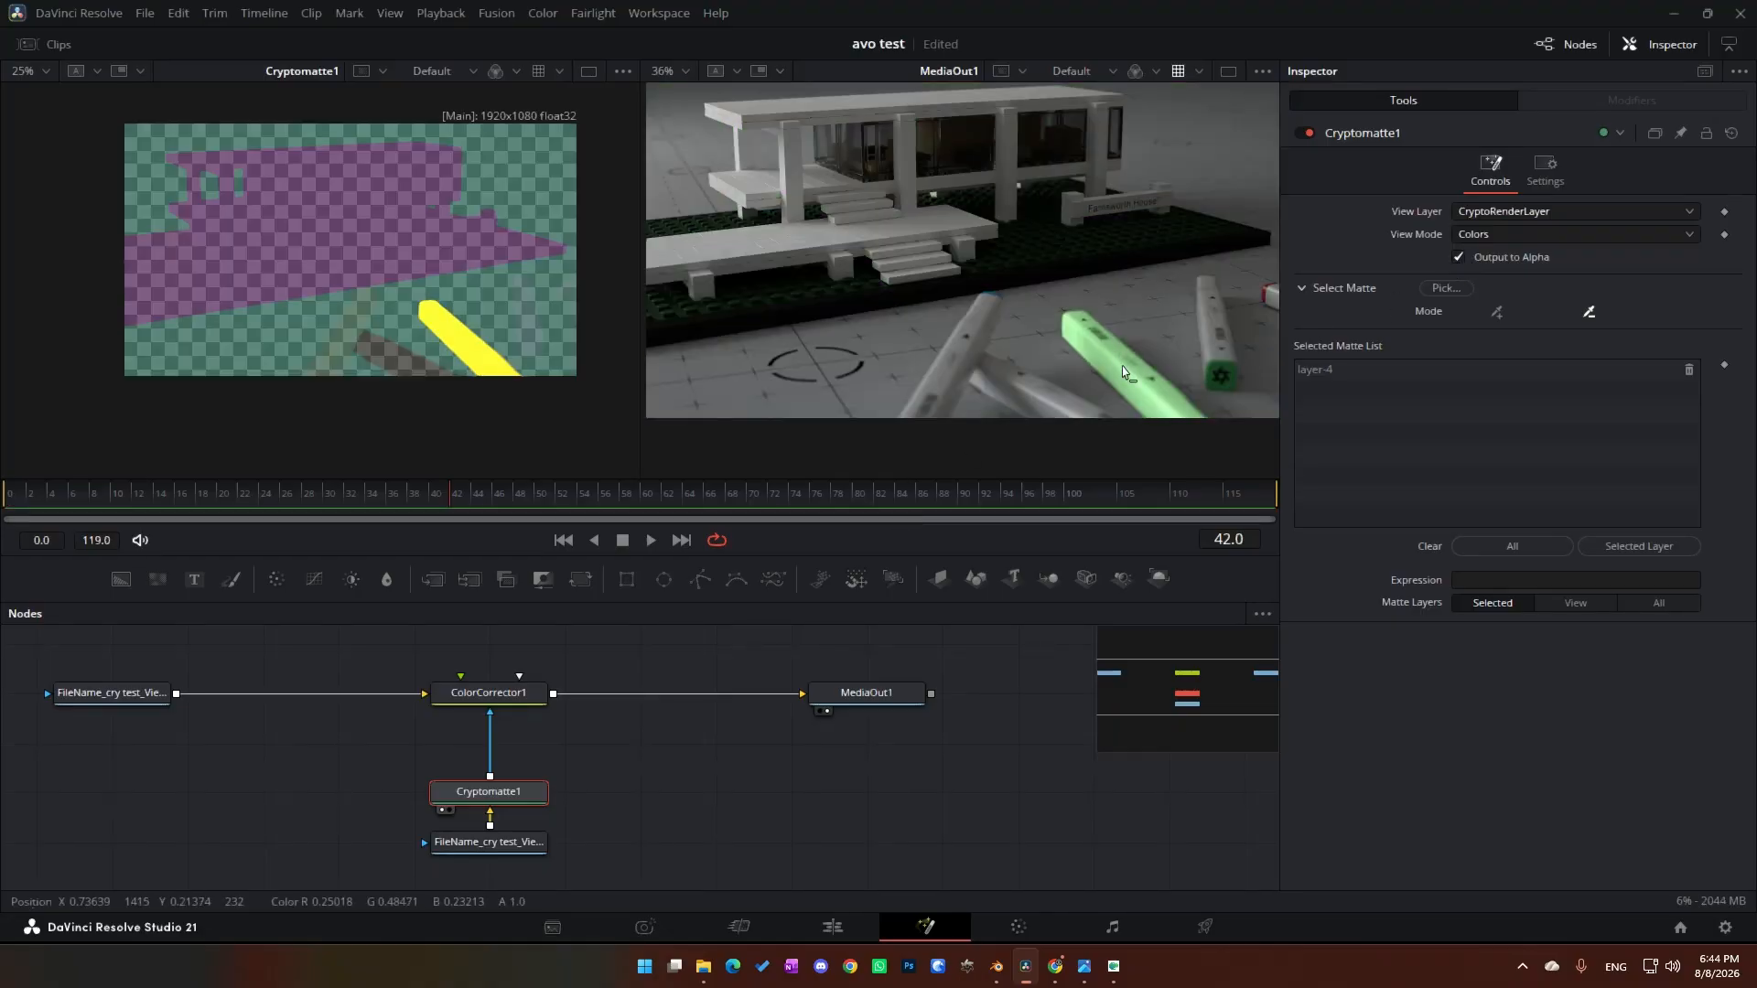
Step: Shift ColorCorrector1's tint to yellow-green with a strength of about 0.37 and lower its gain to 1.22
left_click(487, 696)
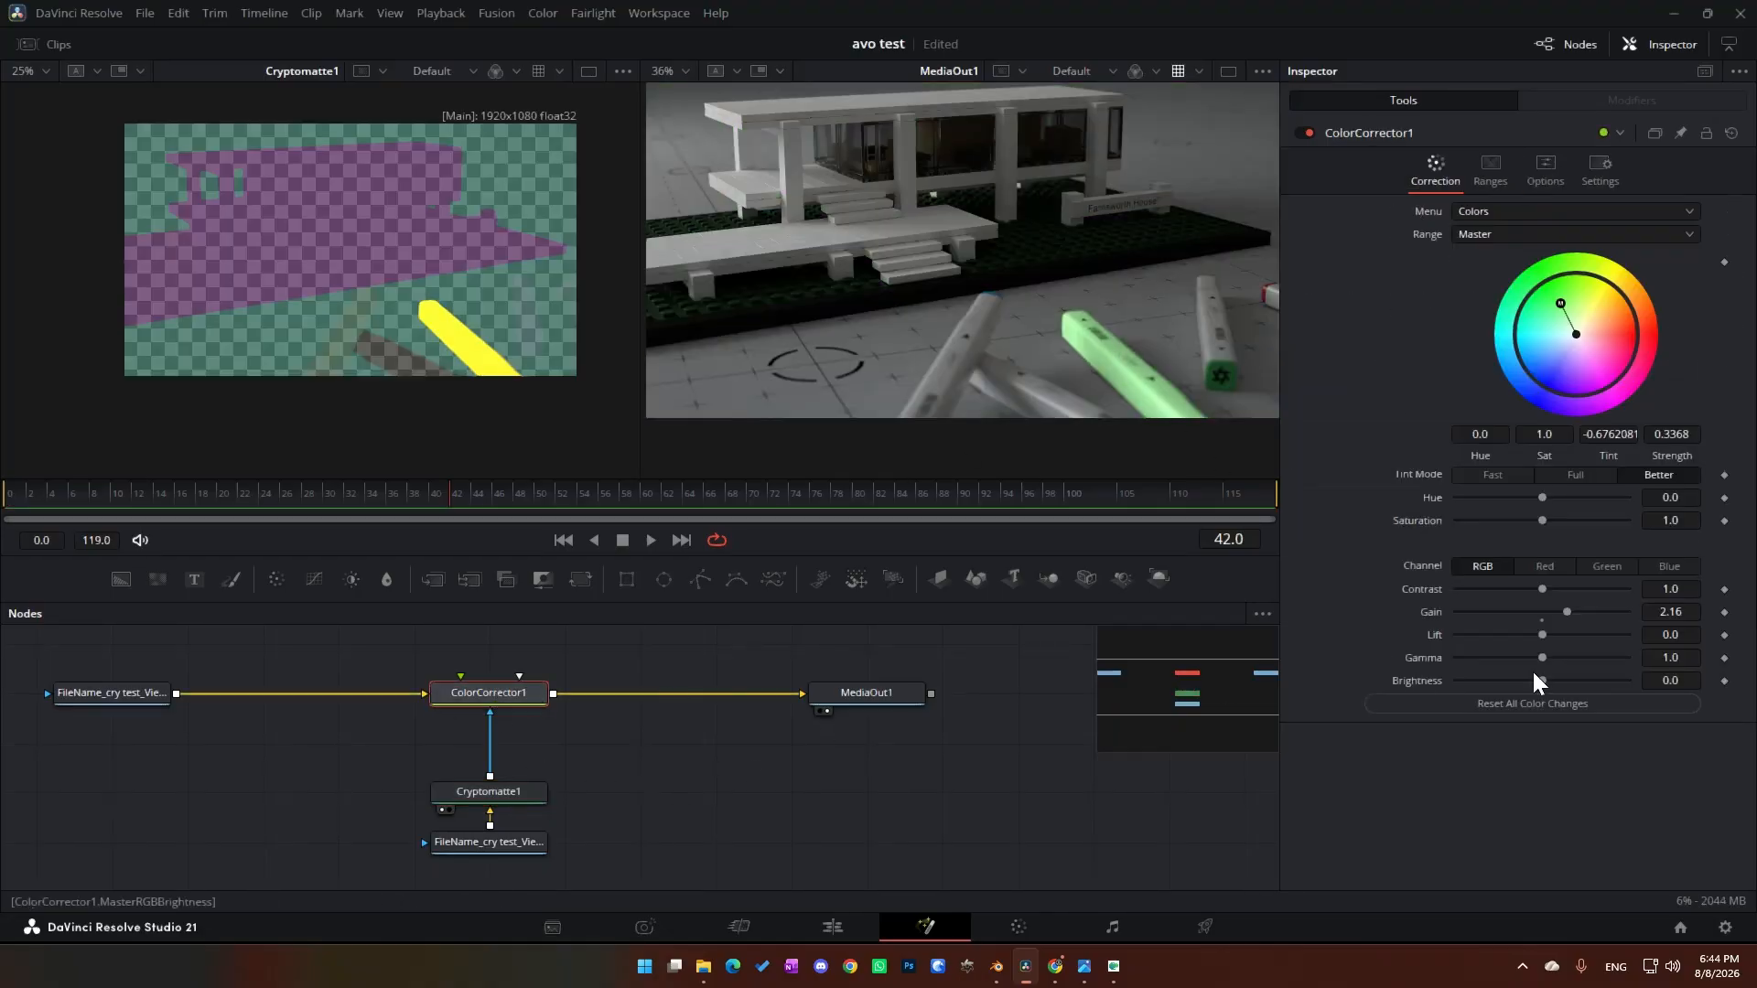
left_click_drag(1584, 336, 1577, 301)
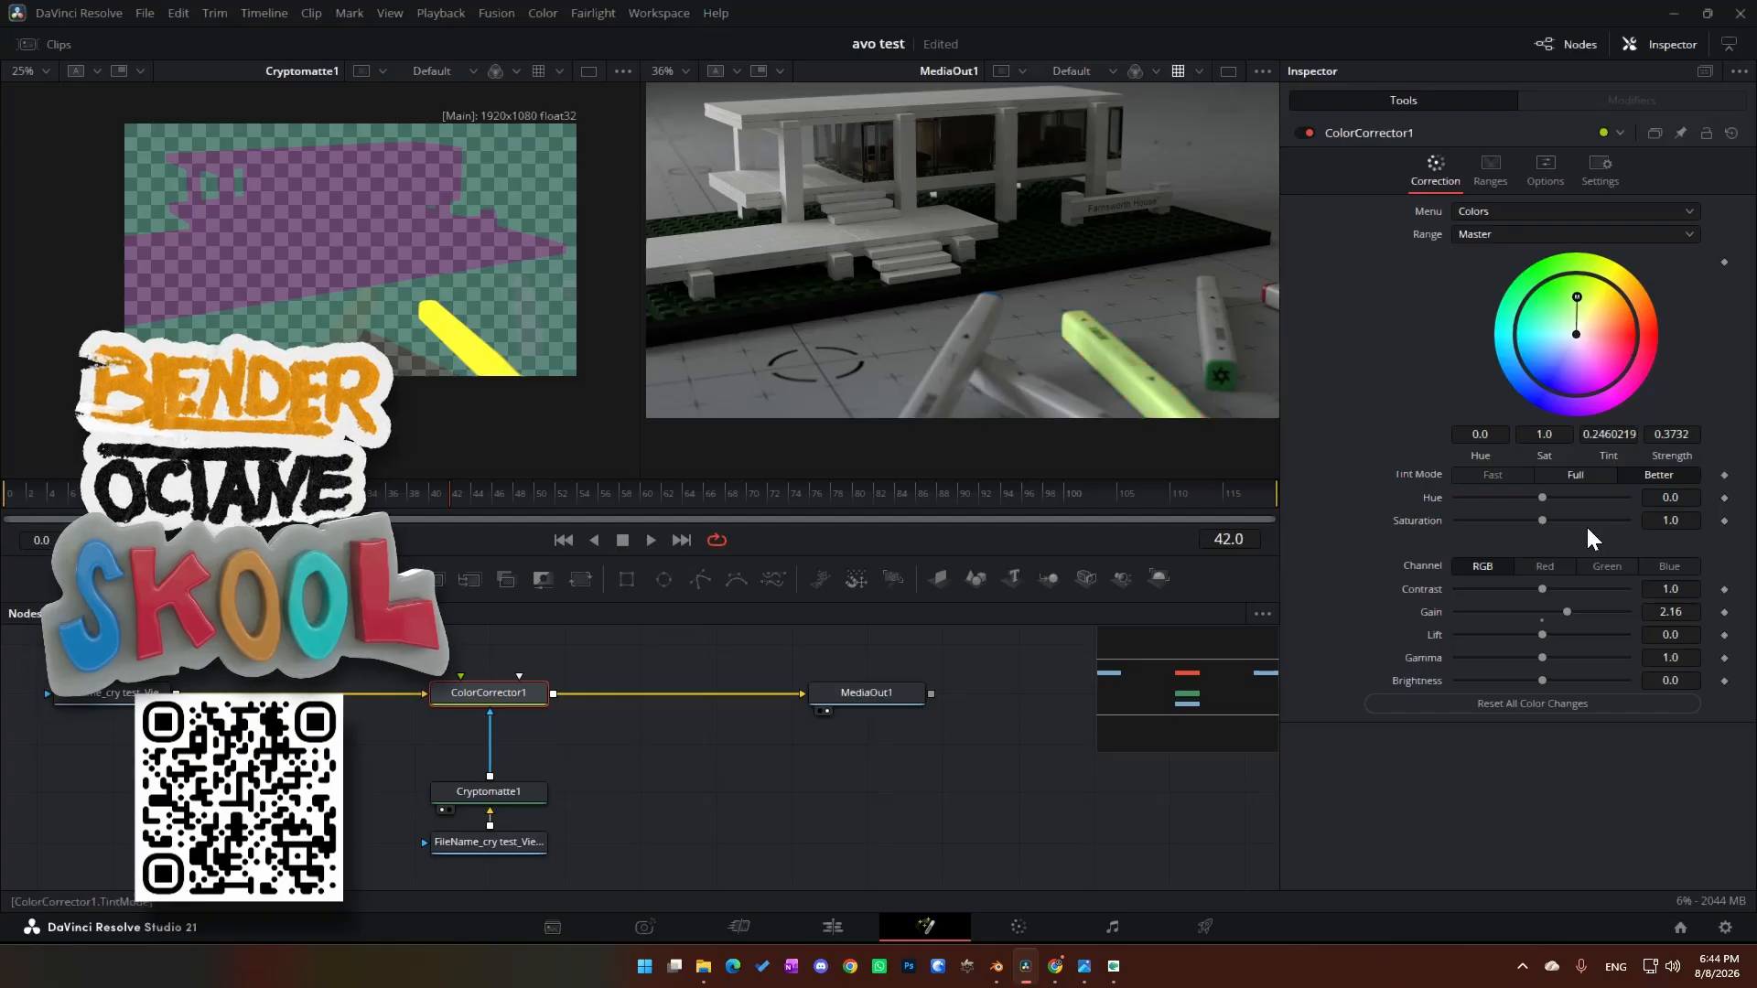
mouse_move(1568, 612)
left_mouse_down()
mouse_move(1501, 605)
mouse_move(1554, 593)
left_mouse_up()
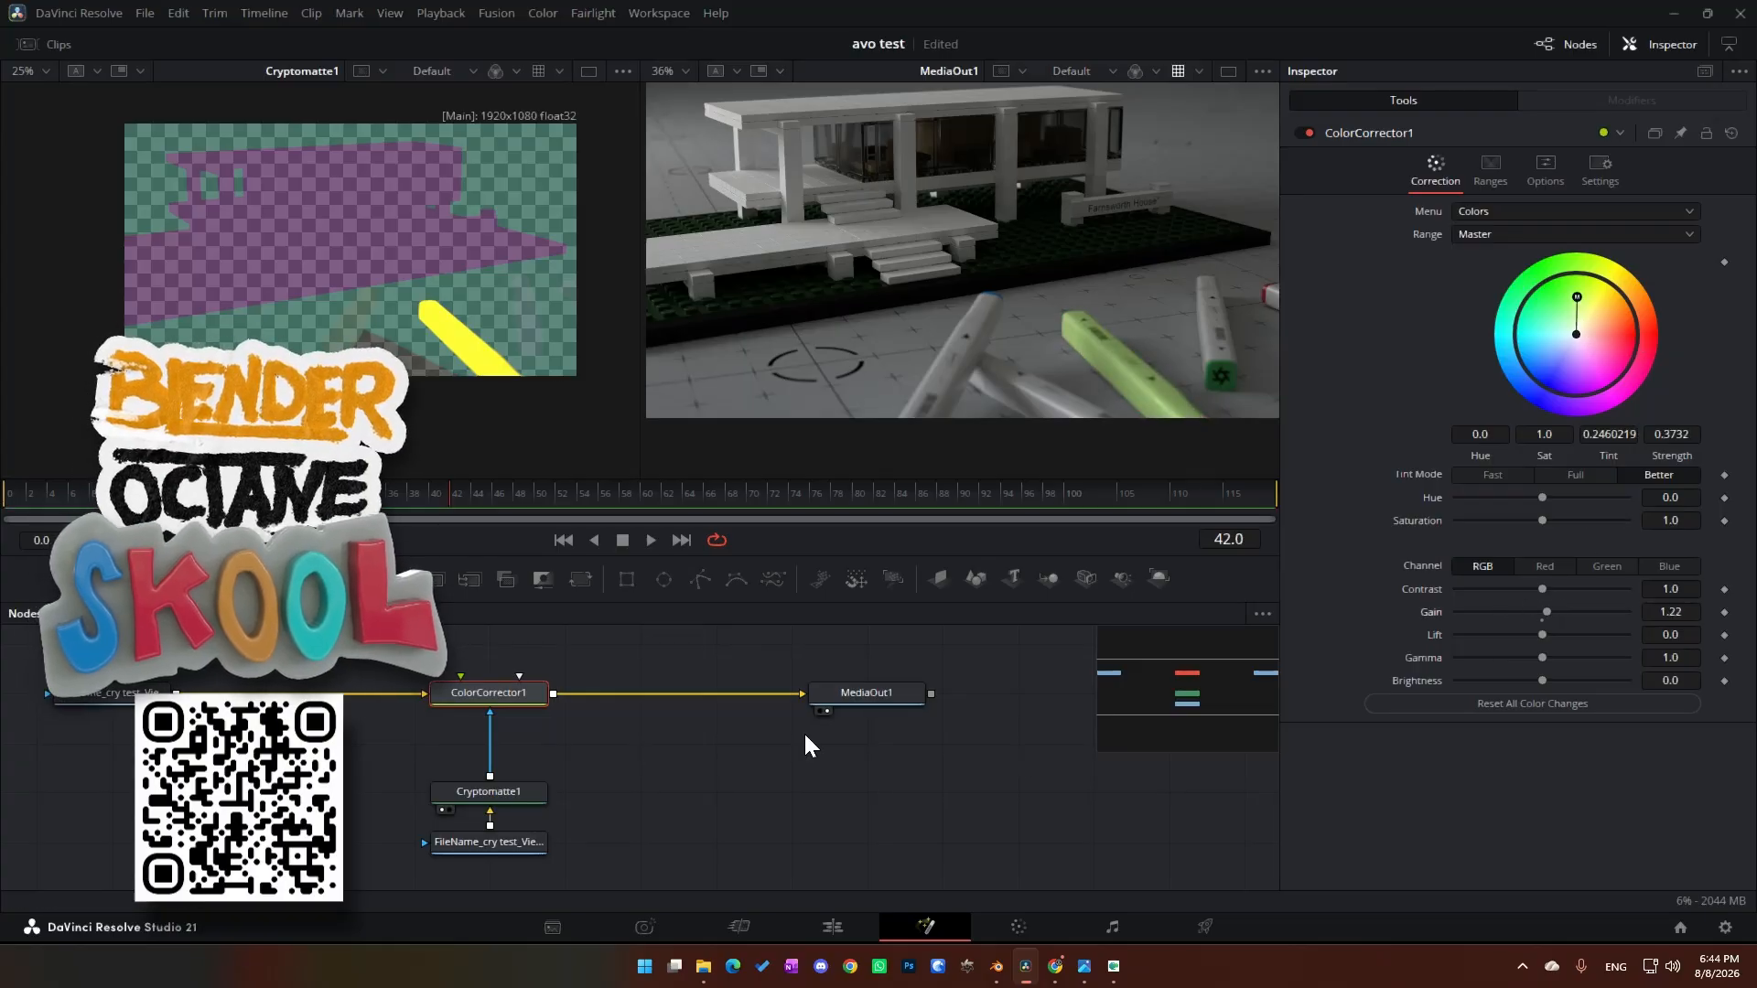
Step: Switch to the Gemini chat in the browser and review its summary of the Cryptomatte types and which one to pick
left_click(1672, 14)
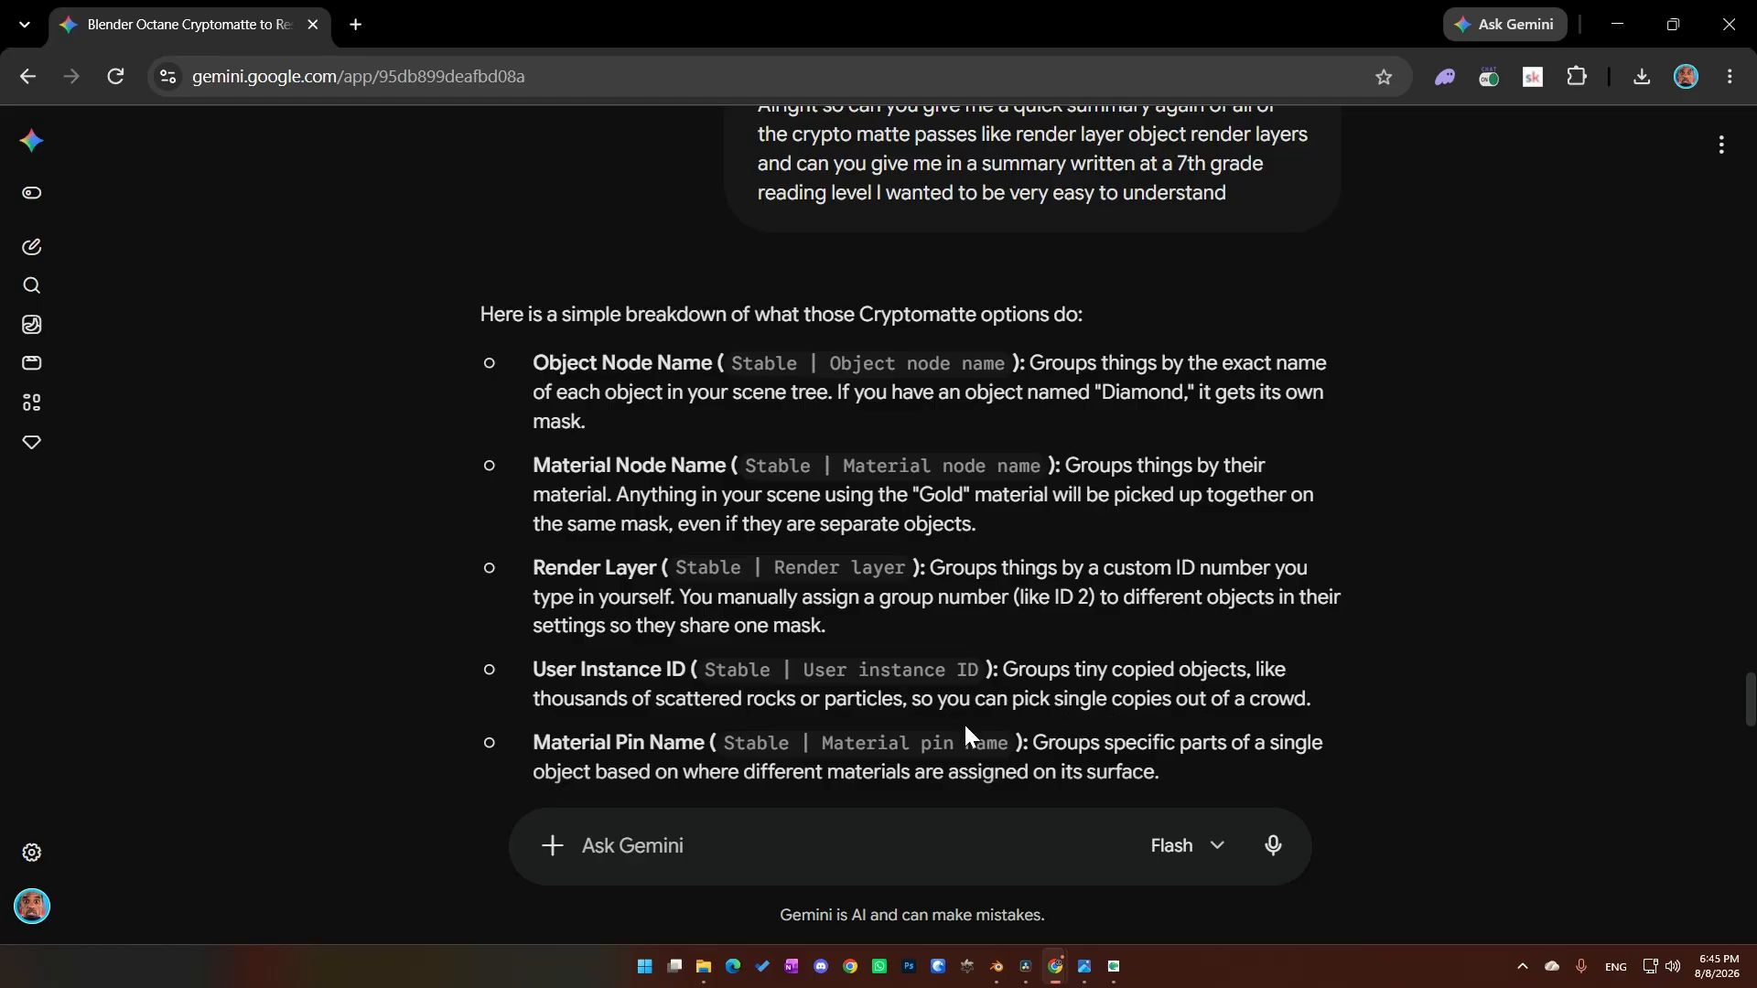
scroll(965, 724, "down", 1)
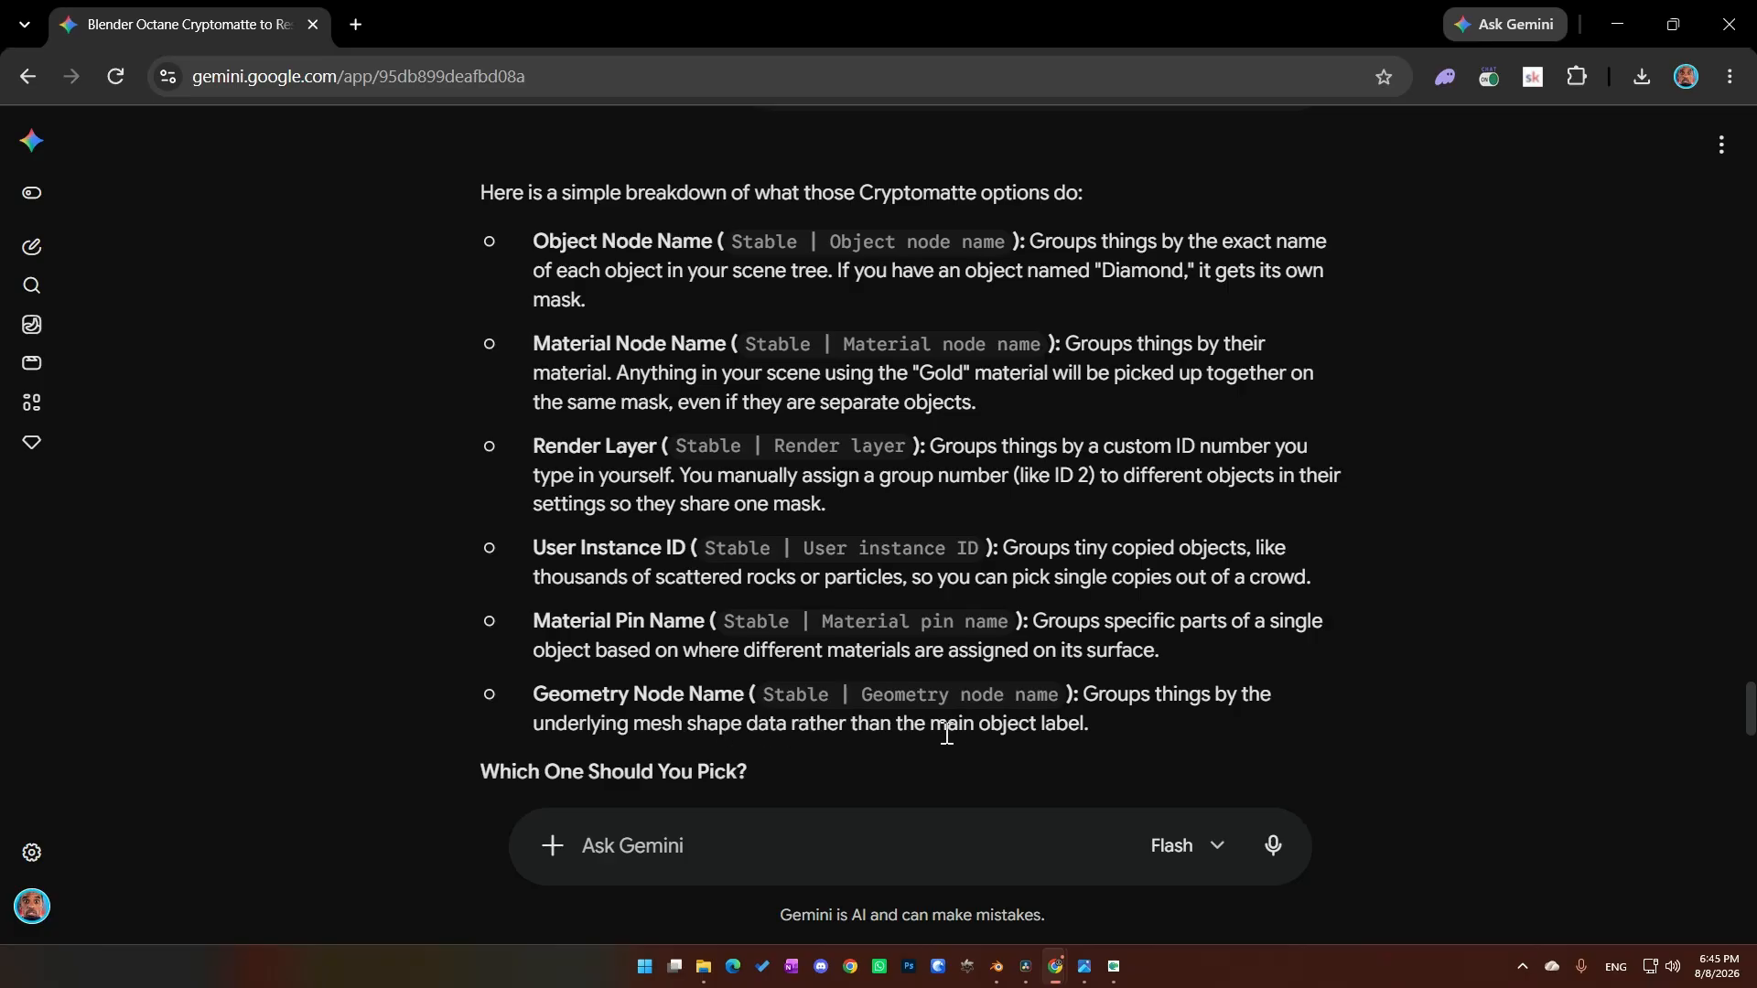
scroll(947, 732, "down", 3)
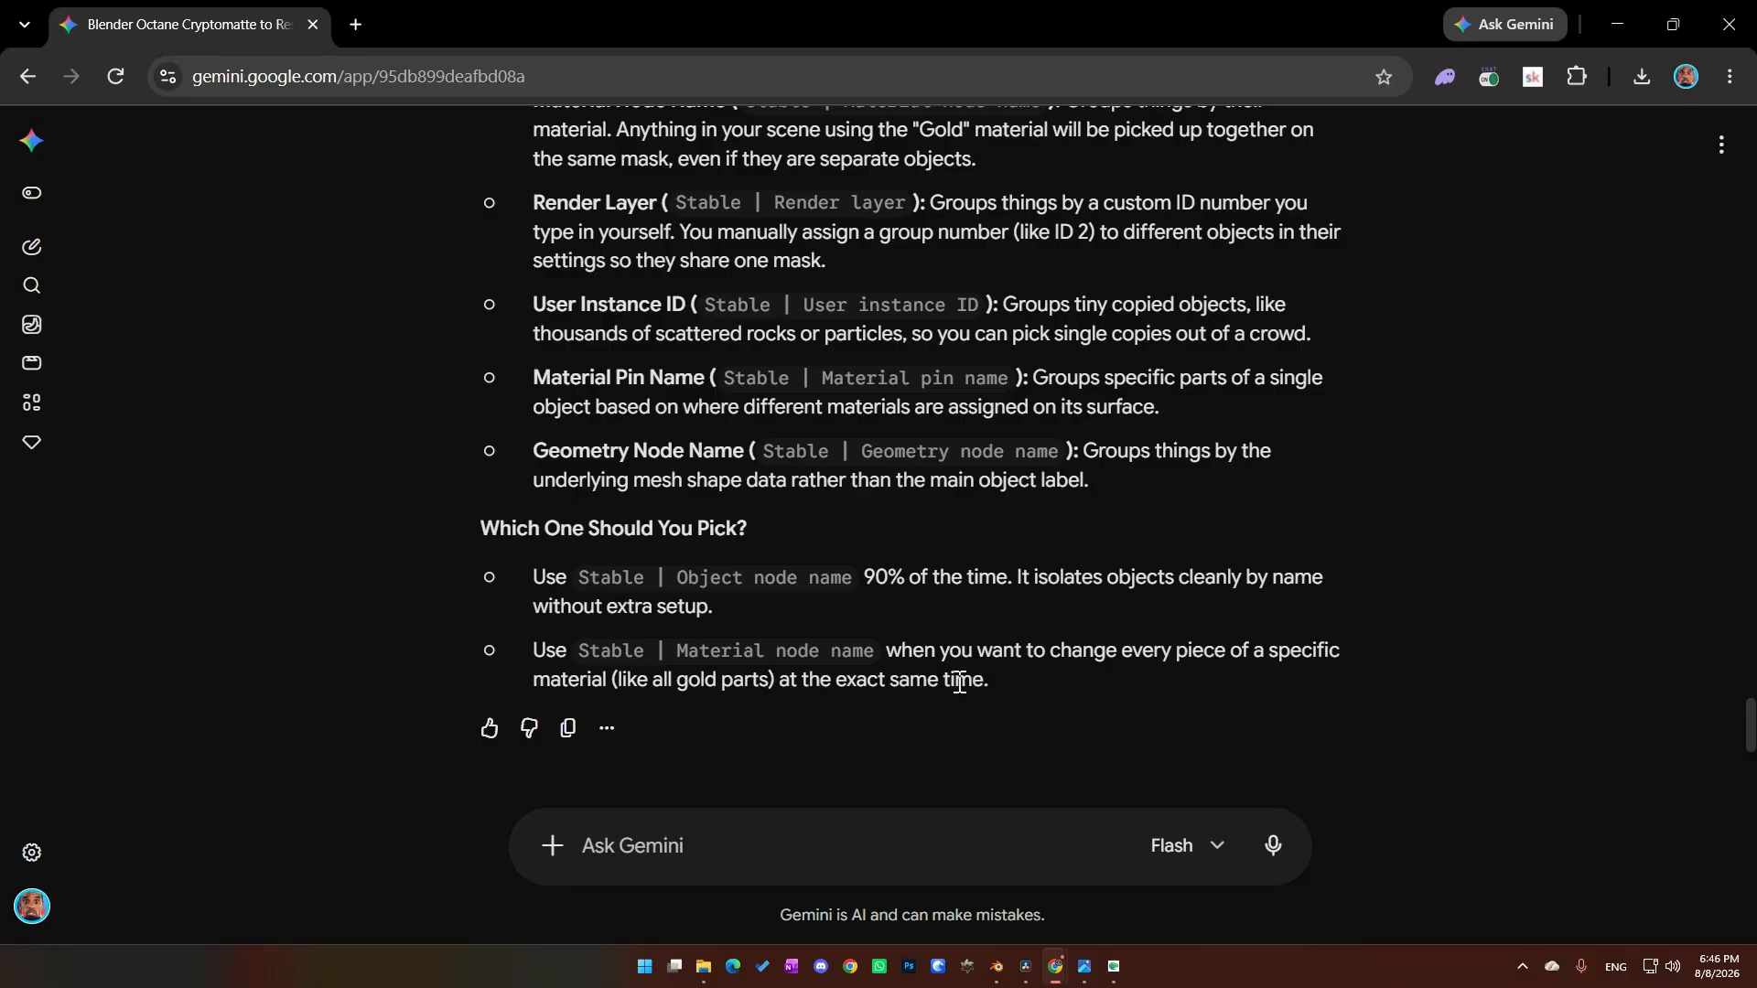
scroll(759, 596, "up", 1)
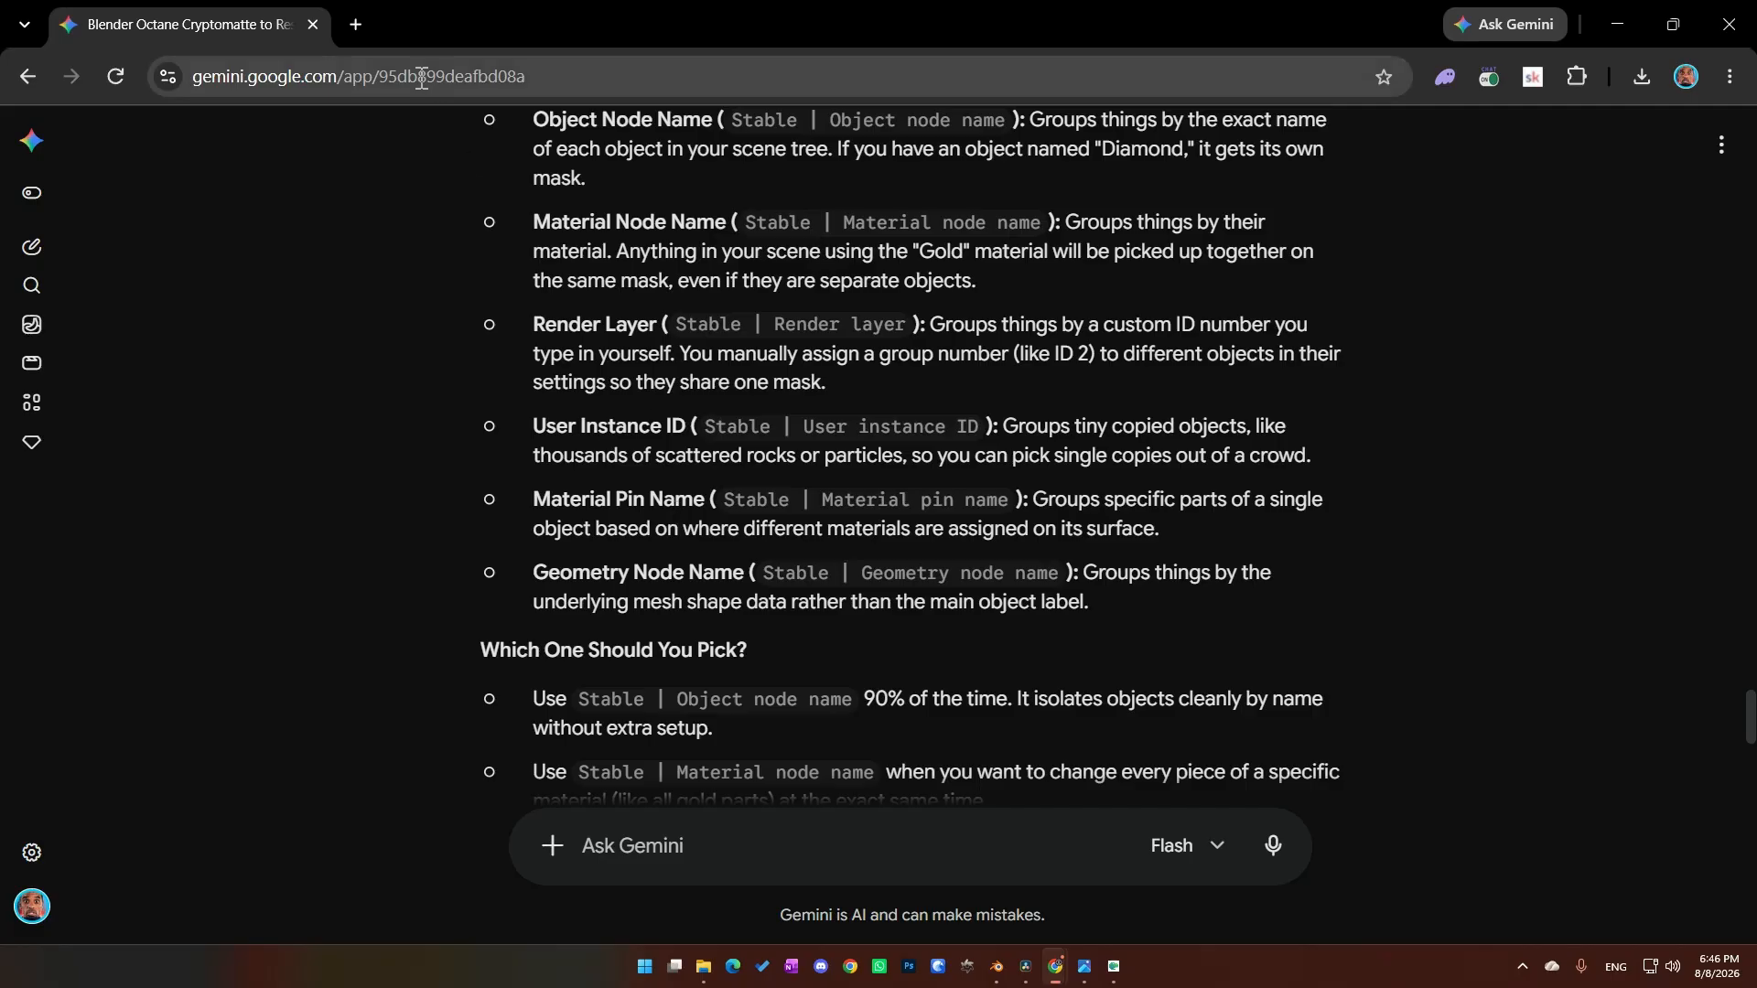